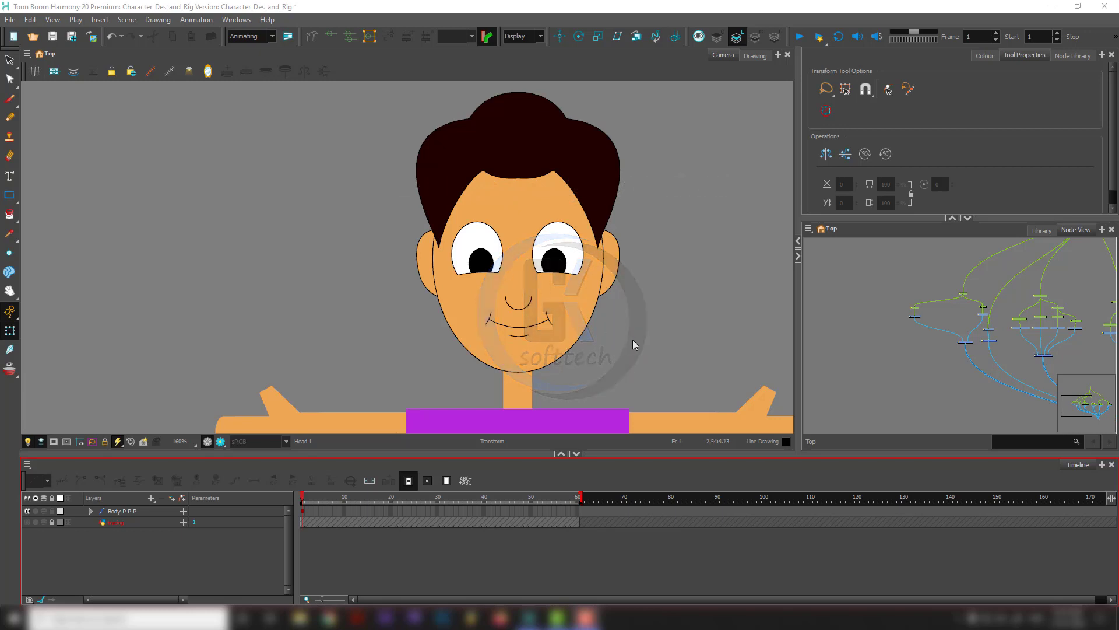
Test the rig by rotating the whole L-side arm down beside the character's body, and undo the rotation.
{"action": "scroll", "coordinate": [633, 339], "scroll_direction": "down", "scroll_amount": 3}
{"action": "left_click_drag", "start_coordinate": [633, 339], "coordinate": [590, 260]}
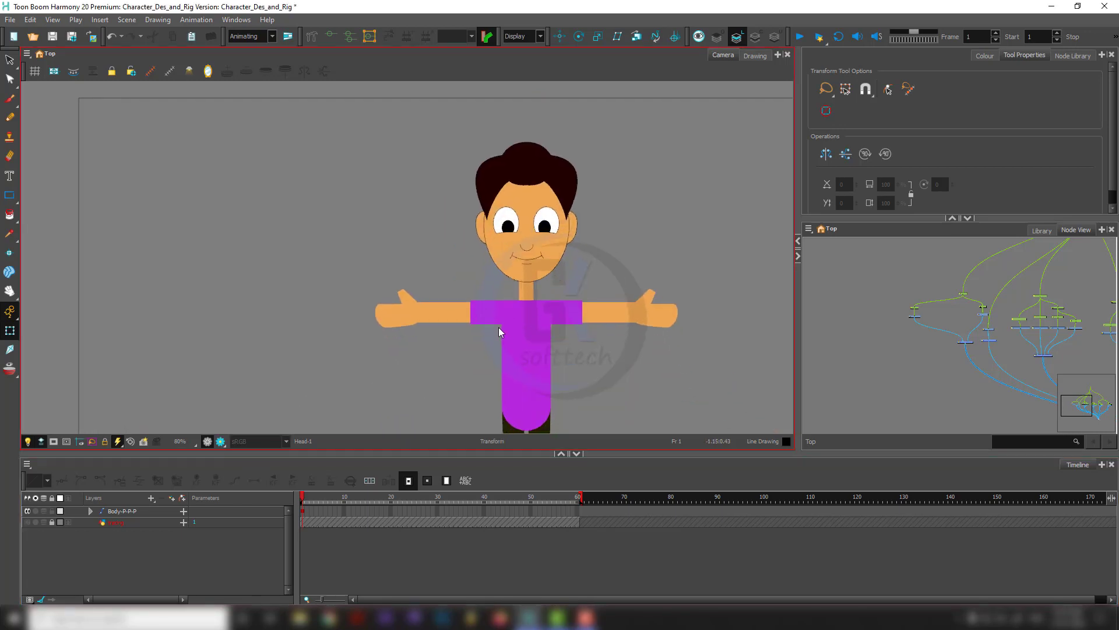
{"action": "left_click", "coordinate": [480, 320]}
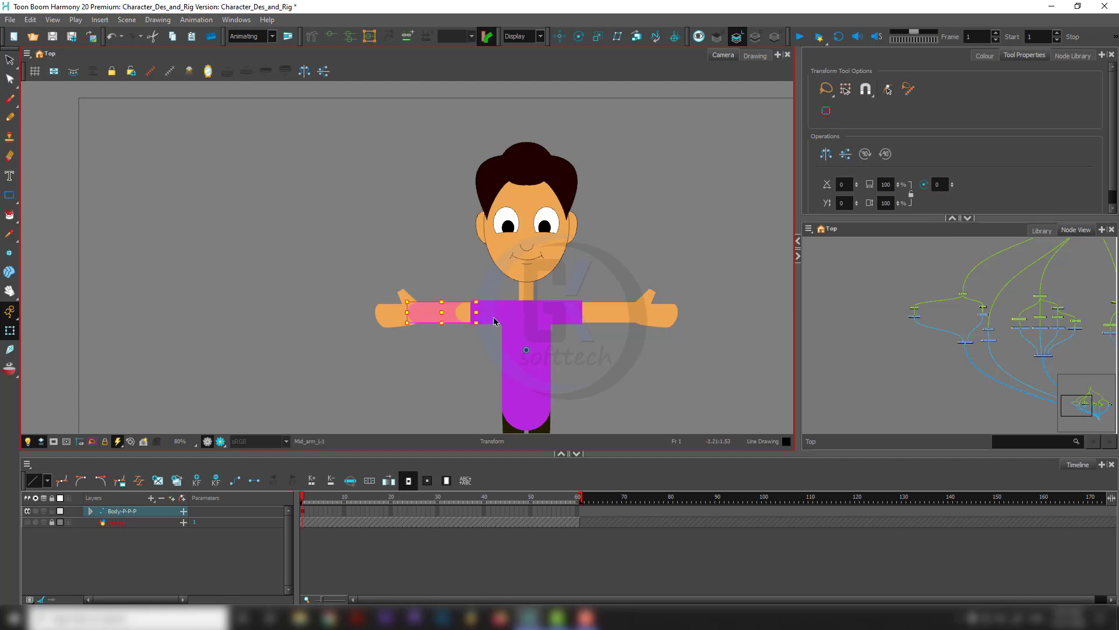
{"action": "left_click", "coordinate": [418, 320]}
{"action": "scroll", "coordinate": [432, 352], "scroll_direction": "down", "scroll_amount": 2}
{"action": "scroll", "coordinate": [433, 352], "scroll_direction": "up", "scroll_amount": 2}
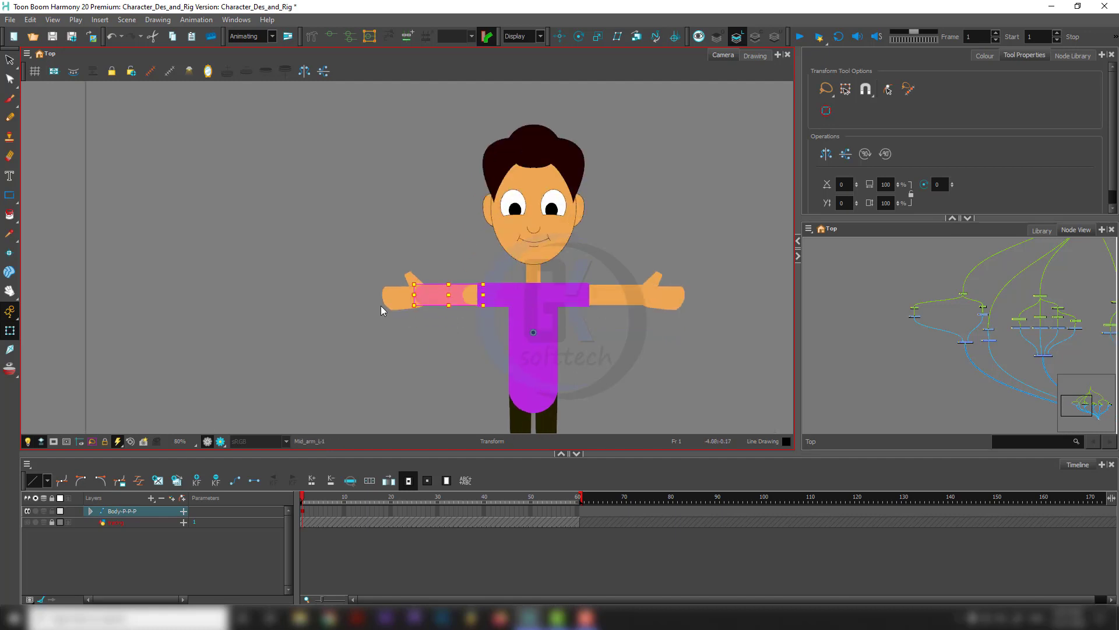
{"action": "left_click", "coordinate": [390, 302]}
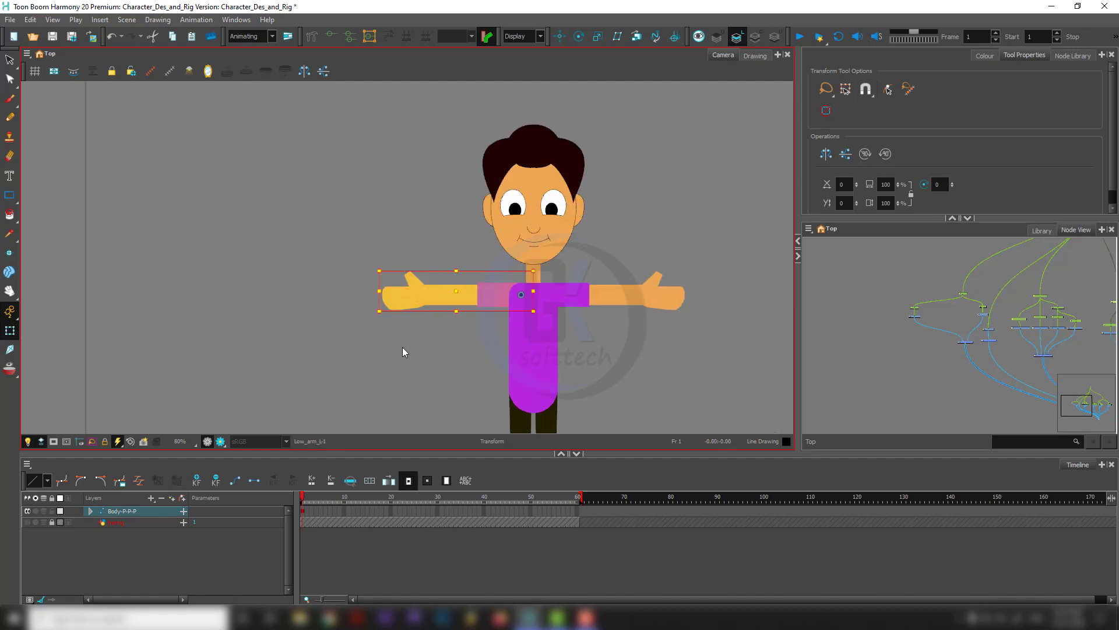
{"action": "left_click_drag", "start_coordinate": [382, 323], "coordinate": [500, 460]}
{"action": "key", "text": "space"}
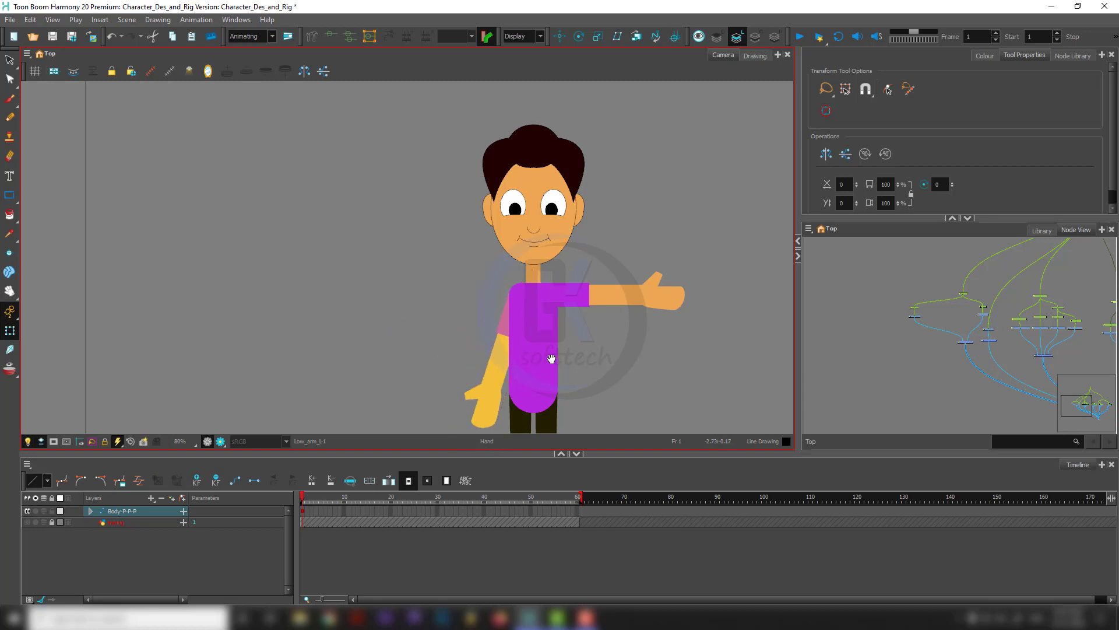
{"action": "left_click_drag", "start_coordinate": [552, 357], "coordinate": [569, 298]}
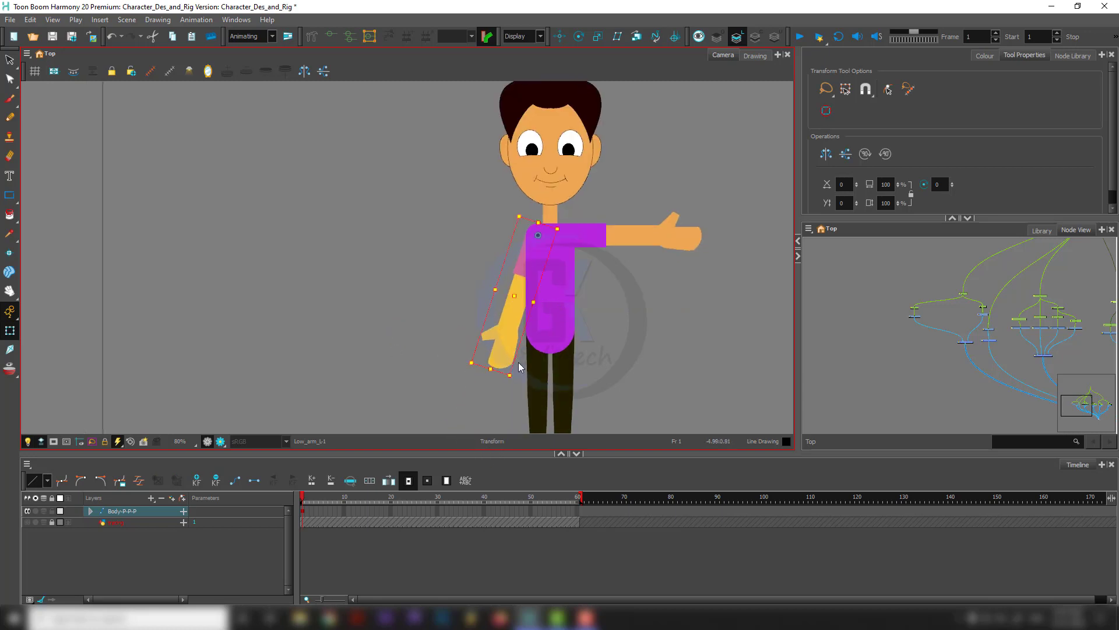
{"action": "key", "text": "ctrl+z"}
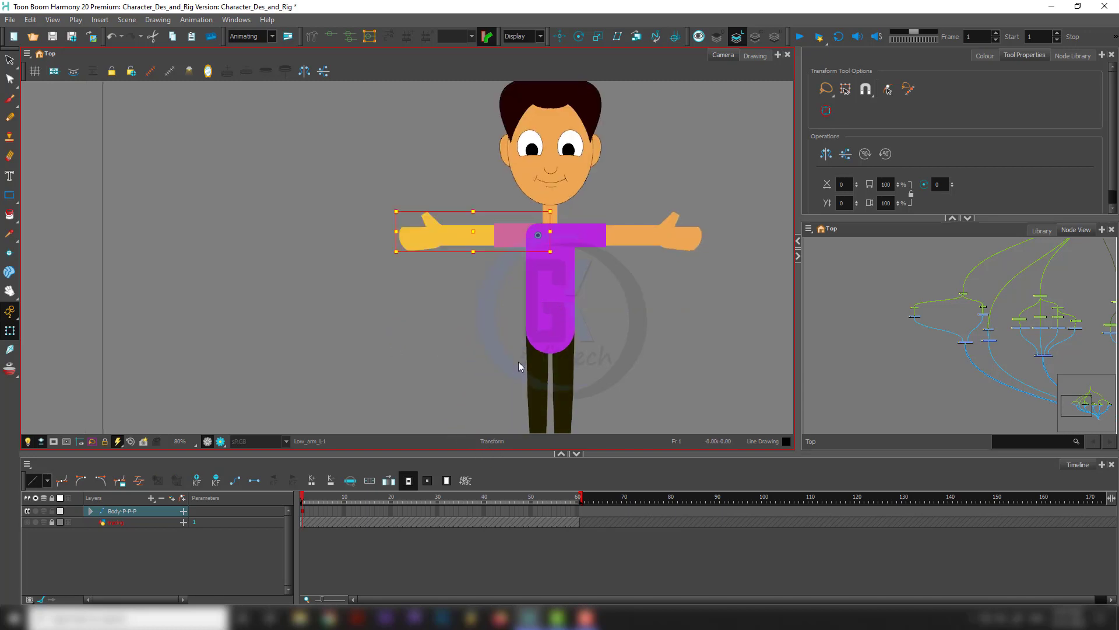
Inspect the shape of the L-side upper-arm shirt drawing with the Select tool, and return to the Transform tool.
{"action": "left_click", "coordinate": [510, 240]}
{"action": "key", "text": "alt+s"}
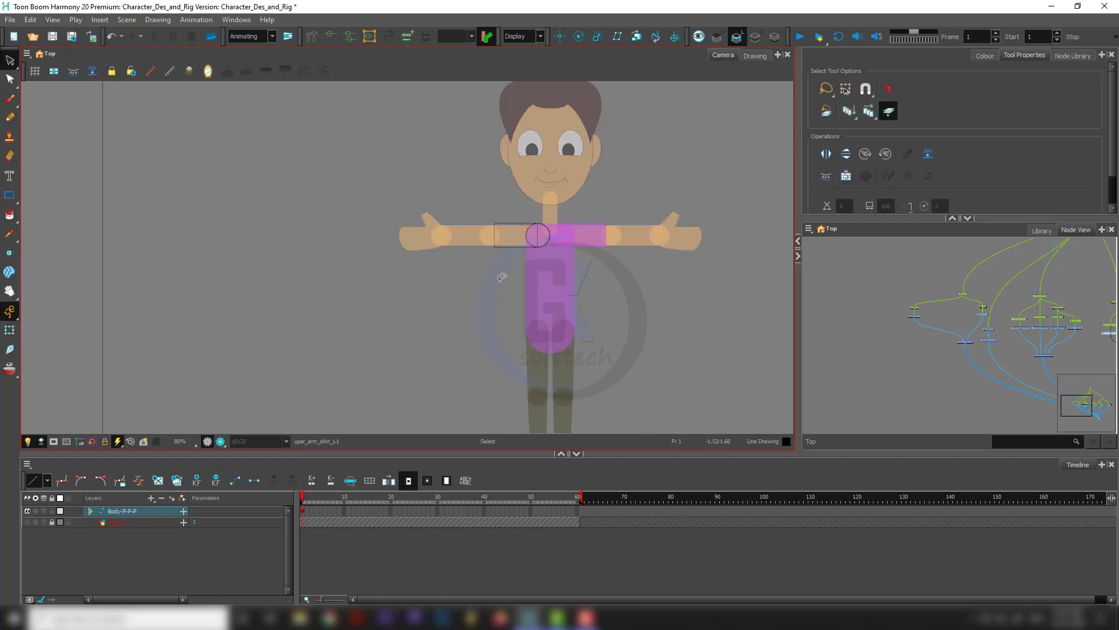
{"action": "scroll", "coordinate": [505, 278], "scroll_direction": "up", "scroll_amount": 1}
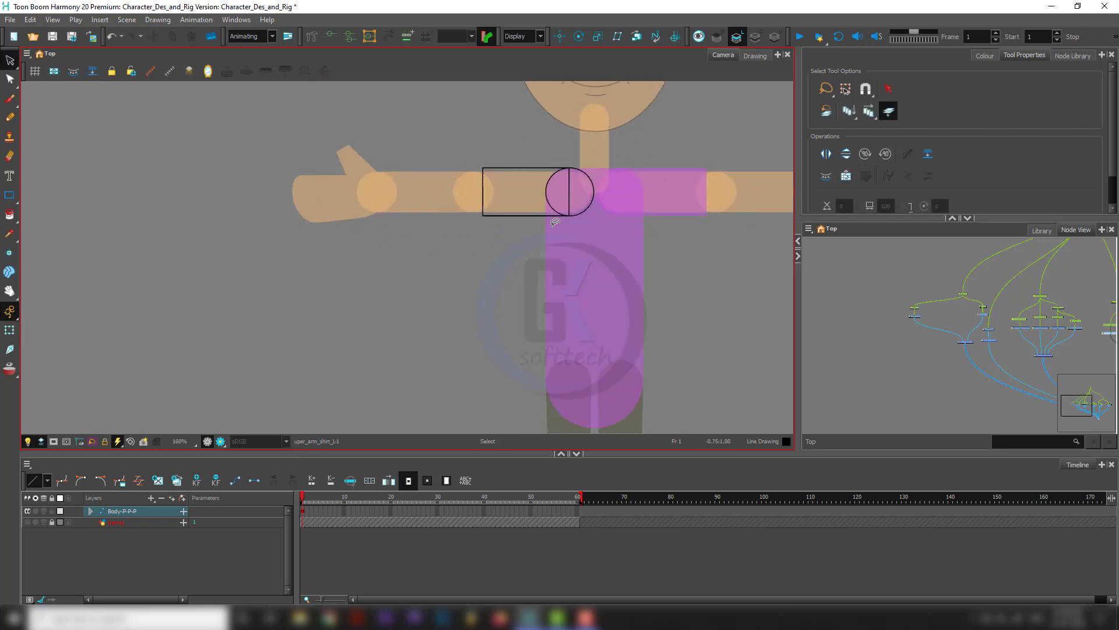
{"action": "scroll", "coordinate": [555, 229], "scroll_direction": "down", "scroll_amount": 1}
{"action": "scroll", "coordinate": [543, 229], "scroll_direction": "up", "scroll_amount": 1}
{"action": "key", "text": "space"}
{"action": "left_click_drag", "start_coordinate": [606, 214], "coordinate": [505, 280]}
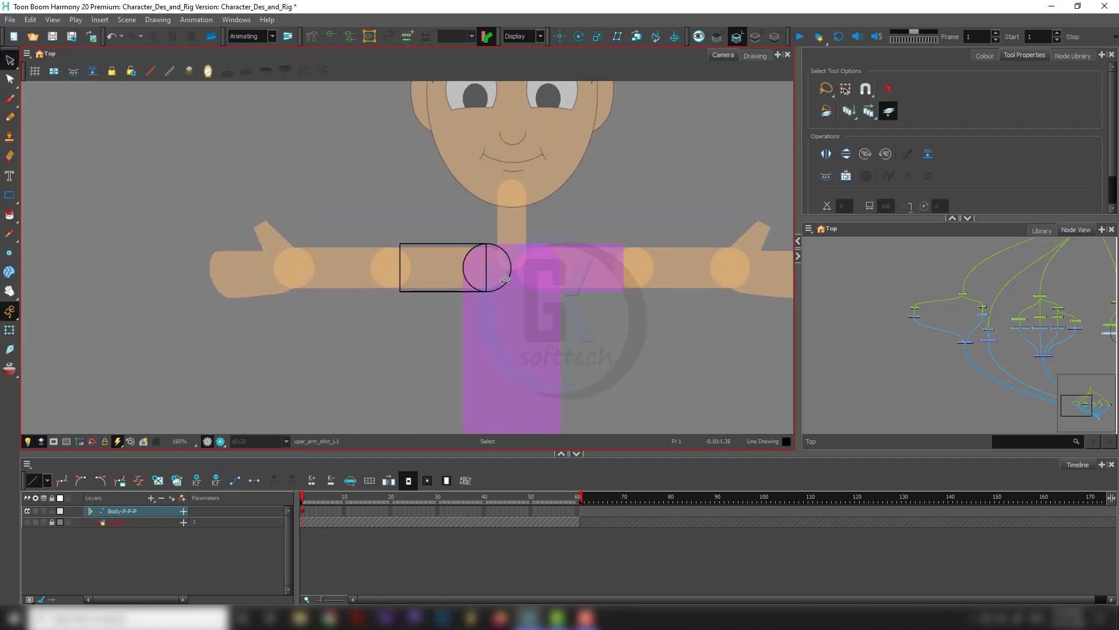
{"action": "key", "text": "shift+t"}
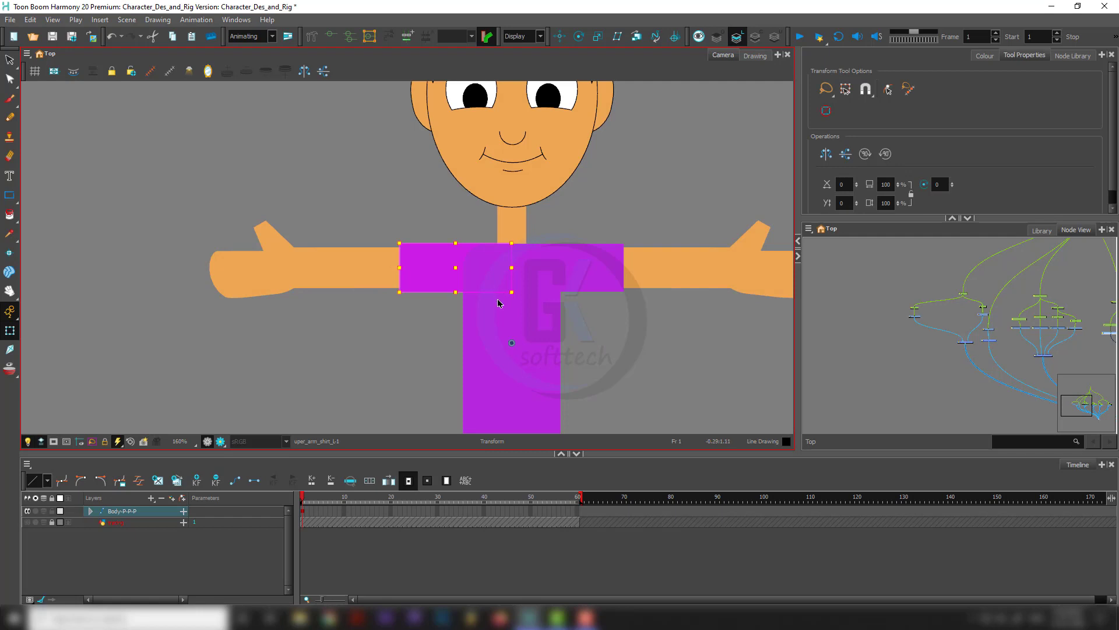
Examine the full character and the facial features drawn on the head, especially the eyes.
{"action": "scroll", "coordinate": [499, 300], "scroll_direction": "down", "scroll_amount": 2}
{"action": "scroll", "coordinate": [462, 292], "scroll_direction": "down", "scroll_amount": 3}
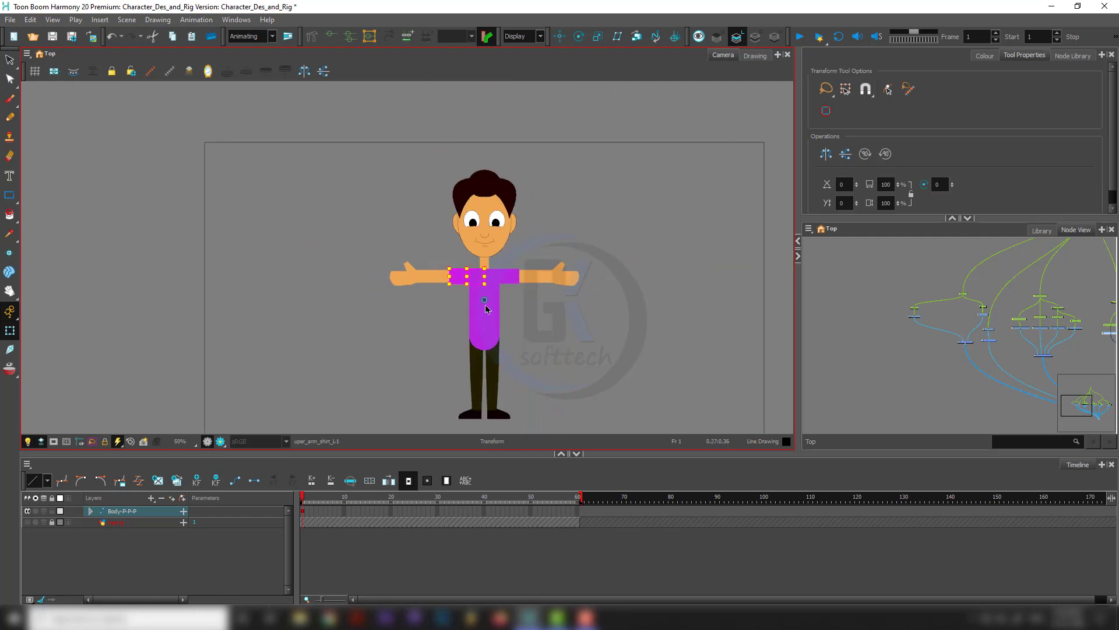
{"action": "scroll", "coordinate": [439, 278], "scroll_direction": "up", "scroll_amount": 3}
{"action": "key", "text": "space"}
{"action": "left_click_drag", "start_coordinate": [553, 297], "coordinate": [500, 296]}
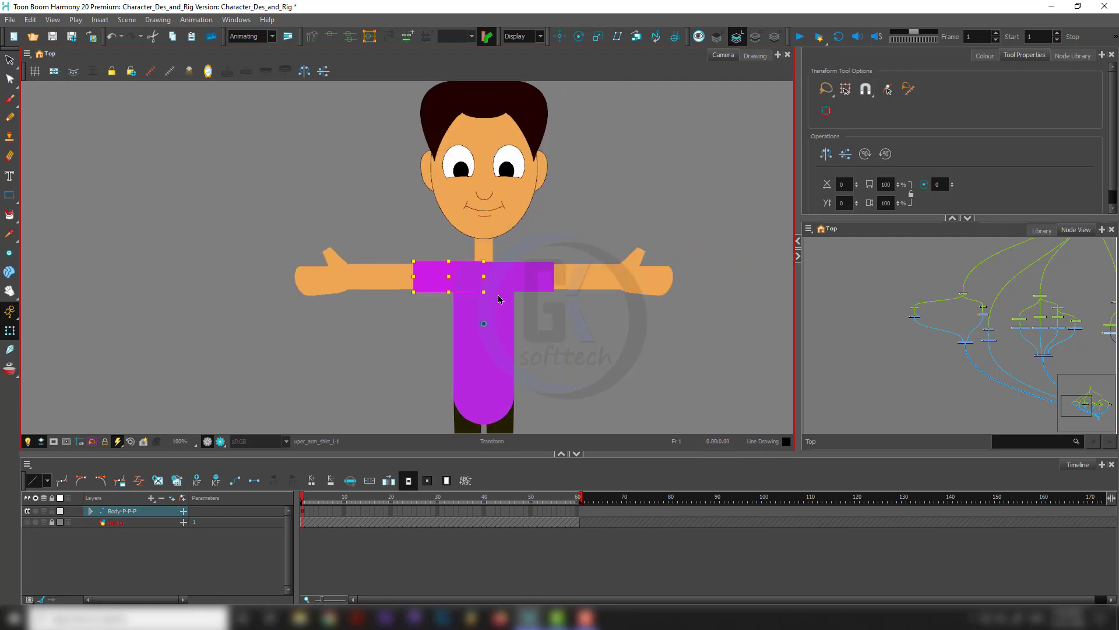
{"action": "scroll", "coordinate": [498, 299], "scroll_direction": "down", "scroll_amount": 3}
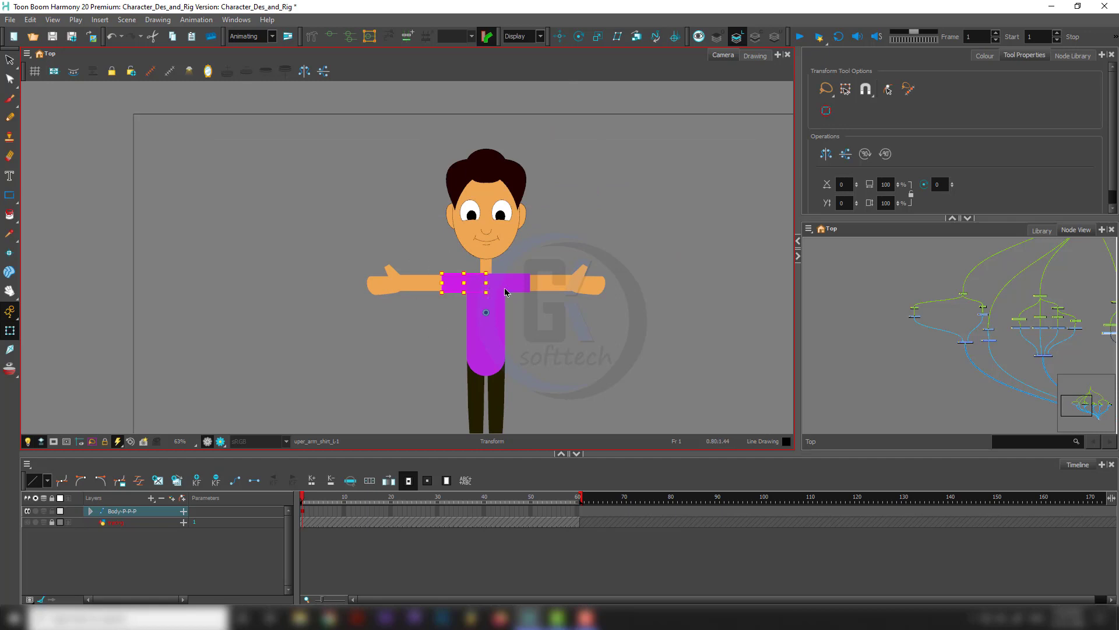
{"action": "scroll", "coordinate": [453, 292], "scroll_direction": "up", "scroll_amount": 1}
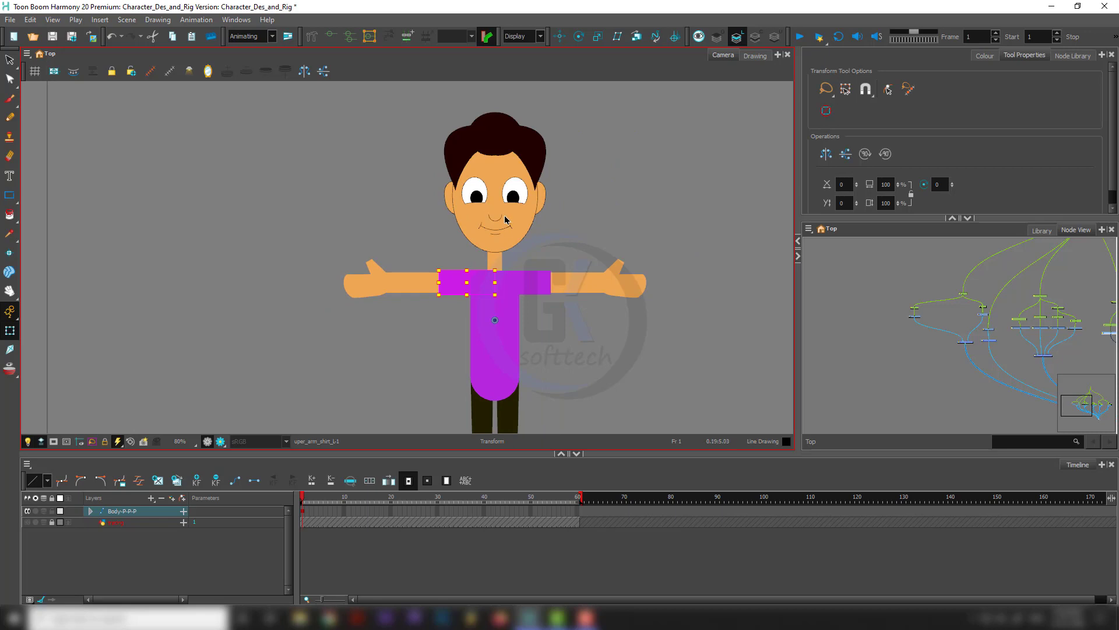
{"action": "scroll", "coordinate": [507, 222], "scroll_direction": "up", "scroll_amount": 5}
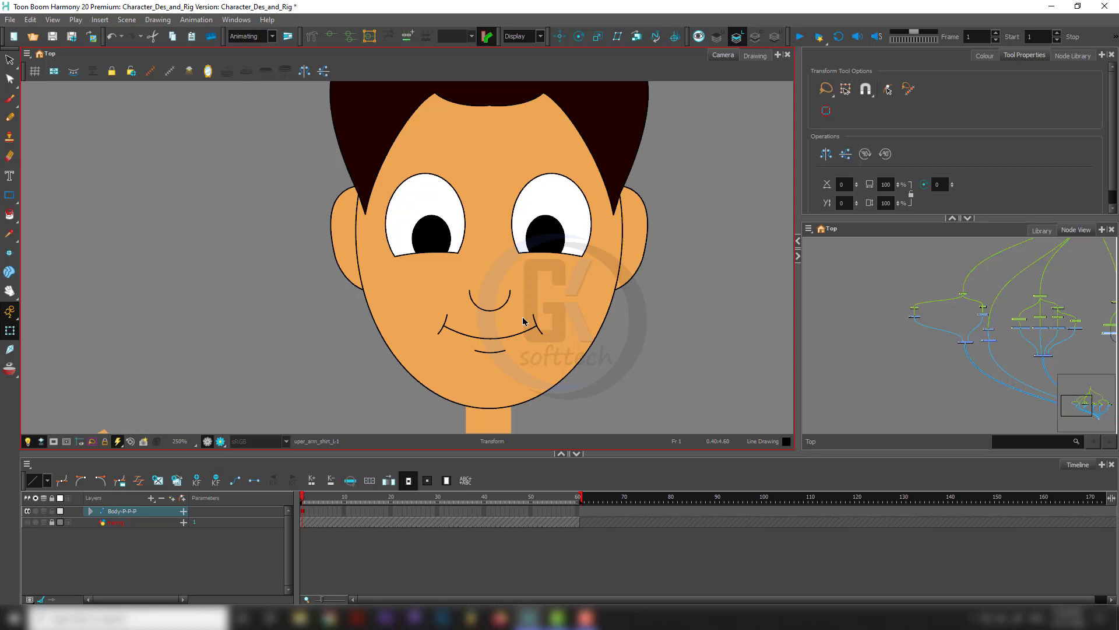
{"action": "scroll", "coordinate": [498, 238], "scroll_direction": "up", "scroll_amount": 1}
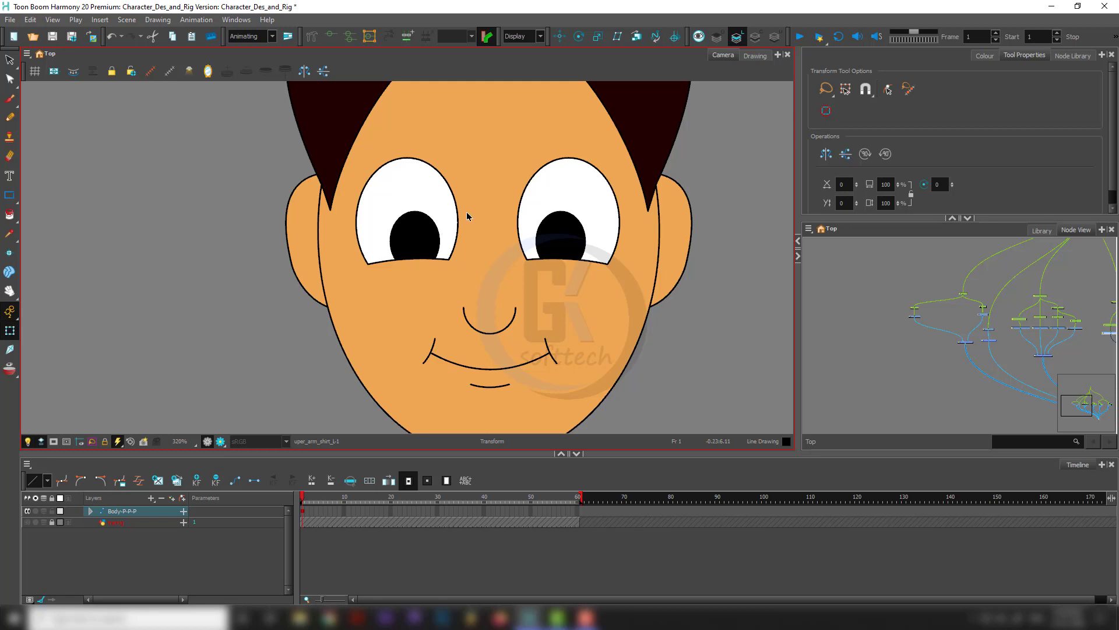
{"action": "scroll", "coordinate": [439, 339], "scroll_direction": "down", "scroll_amount": 3}
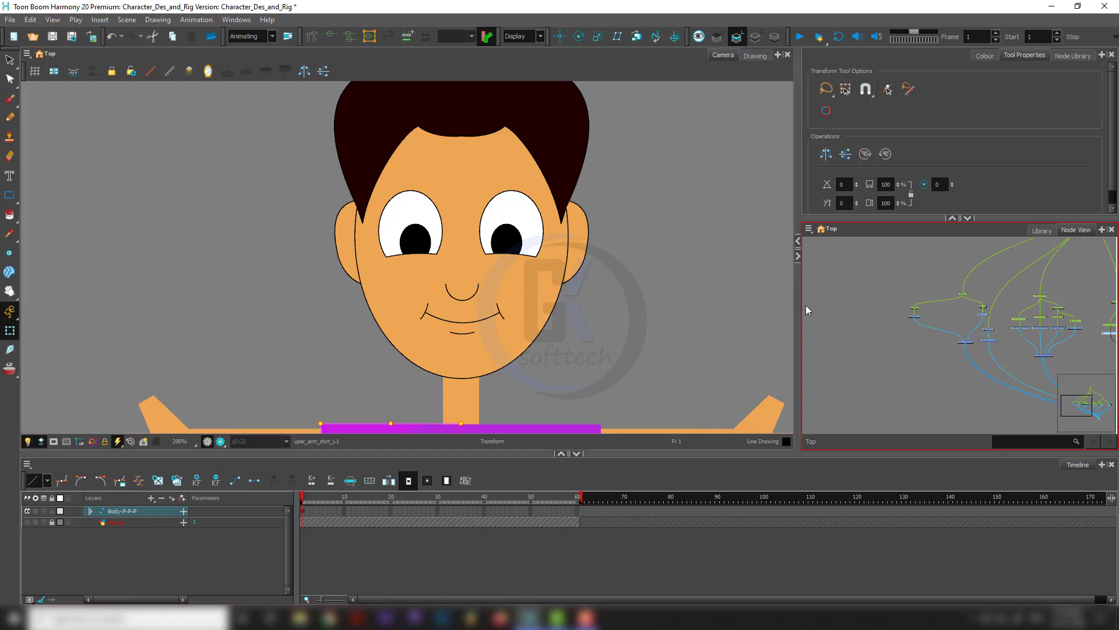
Add a new vector drawing node with the default name Drawing beside the Head node in the node network.
{"action": "scroll", "coordinate": [932, 318], "scroll_direction": "up", "scroll_amount": 5}
{"action": "left_click", "coordinate": [928, 309]}
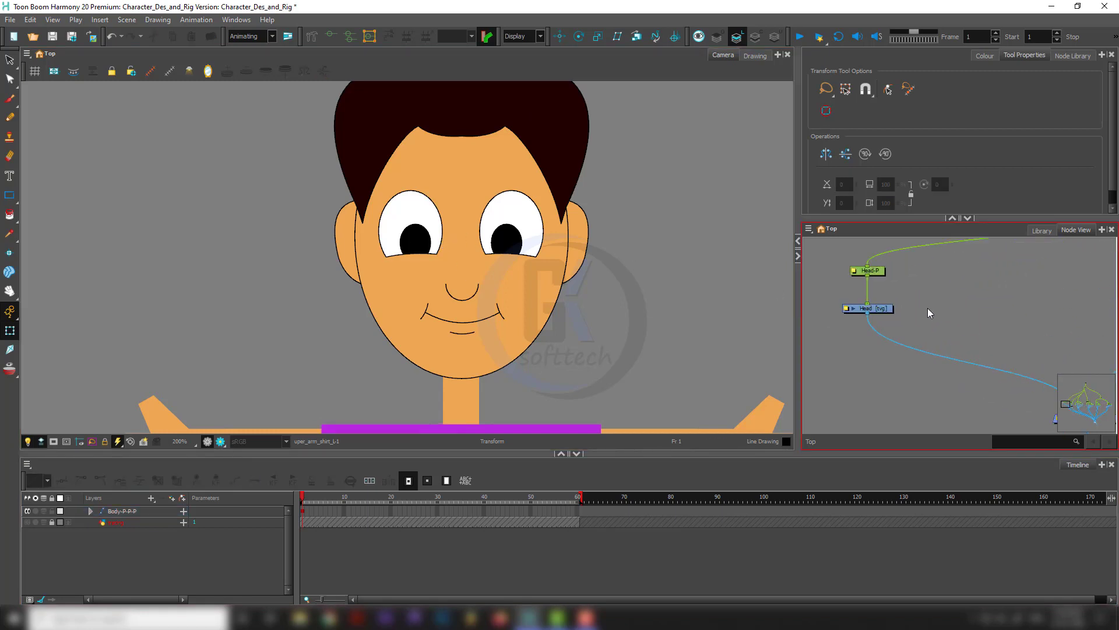
{"action": "key", "text": "ctrl+r"}
{"action": "key", "text": "Return"}
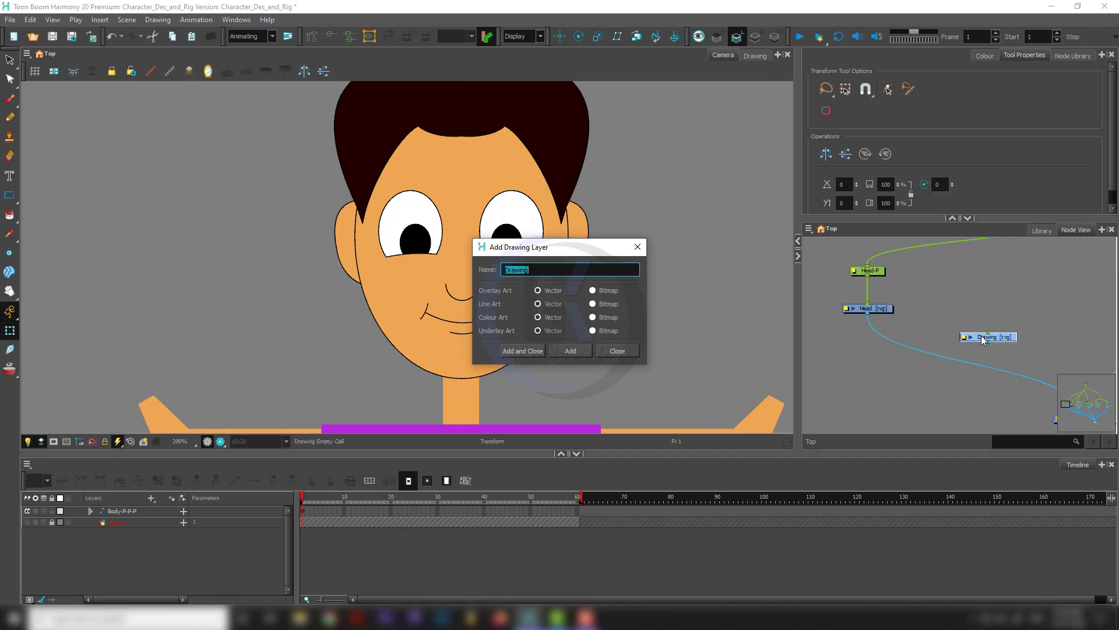
{"action": "mouse_move", "coordinate": [994, 338]}
{"action": "left_mouse_down"}
{"action": "mouse_move", "coordinate": [953, 309]}
{"action": "mouse_move", "coordinate": [918, 338]}
{"action": "left_mouse_up"}
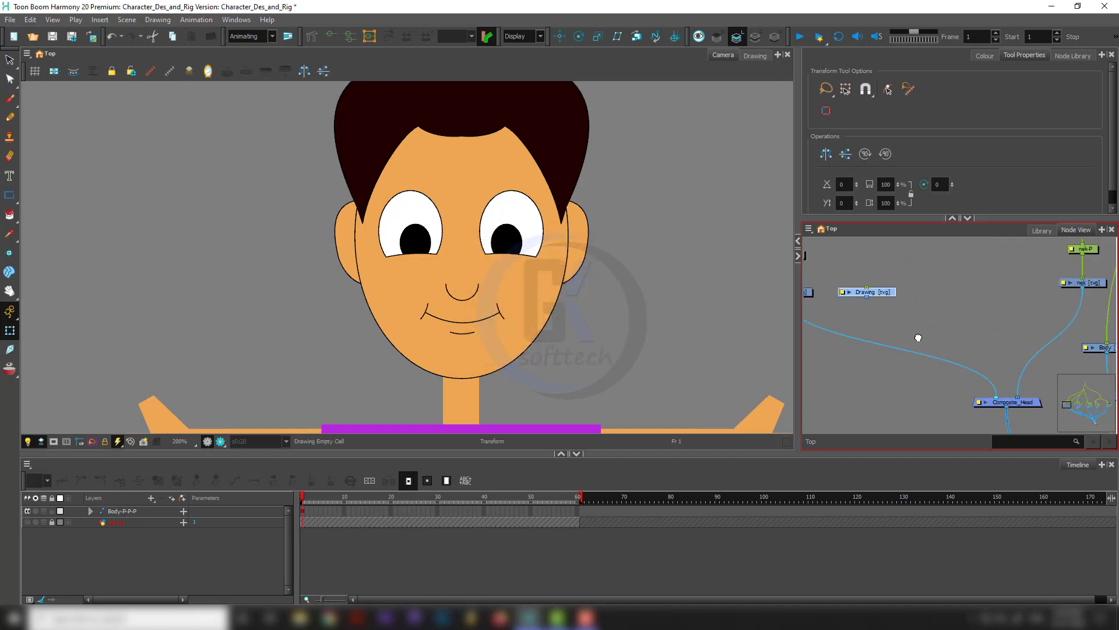
{"action": "scroll", "coordinate": [919, 337], "scroll_direction": "down", "scroll_amount": 1}
{"action": "scroll", "coordinate": [919, 329], "scroll_direction": "down", "scroll_amount": 1}
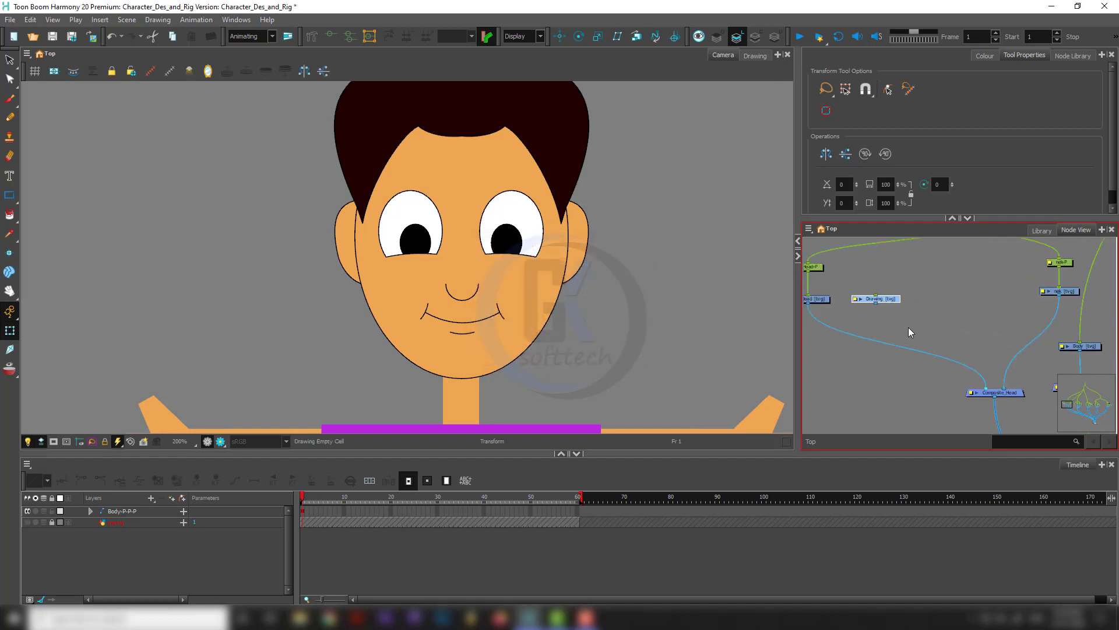
Add a composite node beneath the new Drawing node and connect its output to Composite_Head.
{"action": "key", "text": "ctrl+j"}
{"action": "mouse_move", "coordinate": [892, 340]}
{"action": "left_mouse_down"}
{"action": "mouse_move", "coordinate": [893, 286]}
{"action": "mouse_move", "coordinate": [948, 303]}
{"action": "left_mouse_up"}
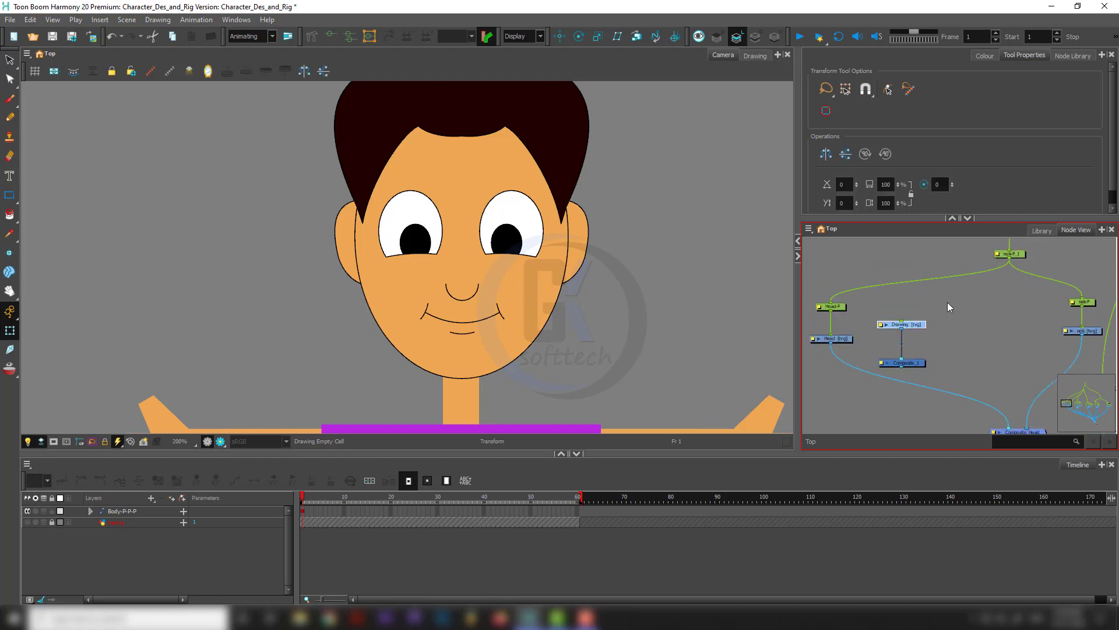
{"action": "scroll", "coordinate": [903, 323], "scroll_direction": "down", "scroll_amount": 3}
{"action": "left_click_drag", "start_coordinate": [844, 291], "coordinate": [879, 350]}
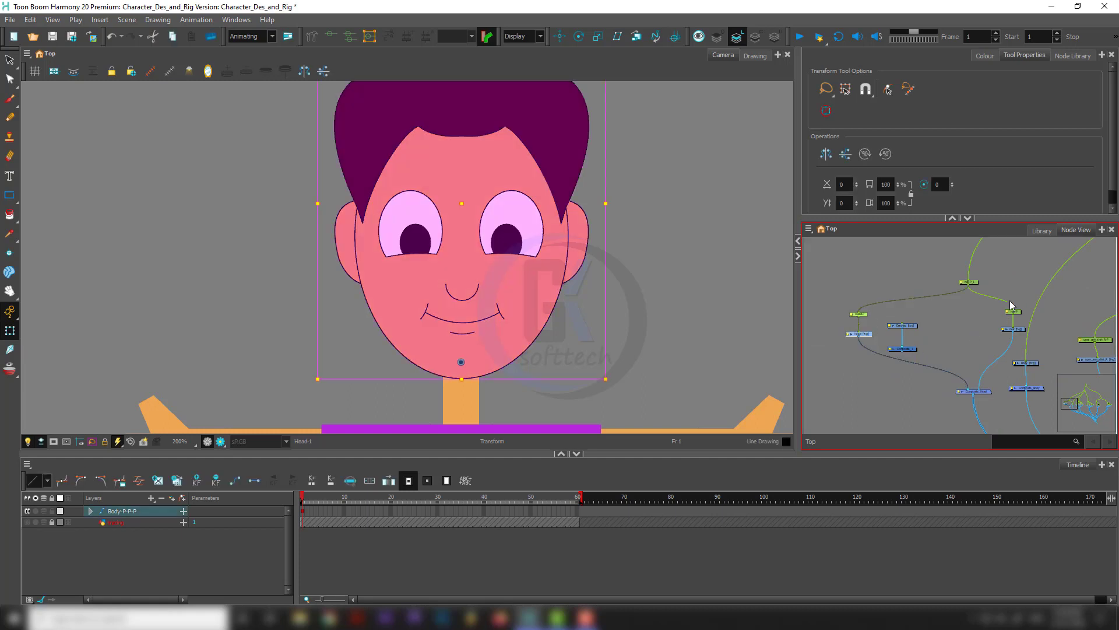
{"action": "left_click_drag", "start_coordinate": [1024, 294], "coordinate": [1001, 339]}
{"action": "mouse_move", "coordinate": [892, 313]}
{"action": "left_mouse_down"}
{"action": "mouse_move", "coordinate": [904, 361]}
{"action": "mouse_move", "coordinate": [949, 321]}
{"action": "mouse_move", "coordinate": [1035, 392]}
{"action": "mouse_move", "coordinate": [1038, 413]}
{"action": "left_mouse_up"}
{"action": "scroll", "coordinate": [904, 361], "scroll_direction": "up", "scroll_amount": 3}
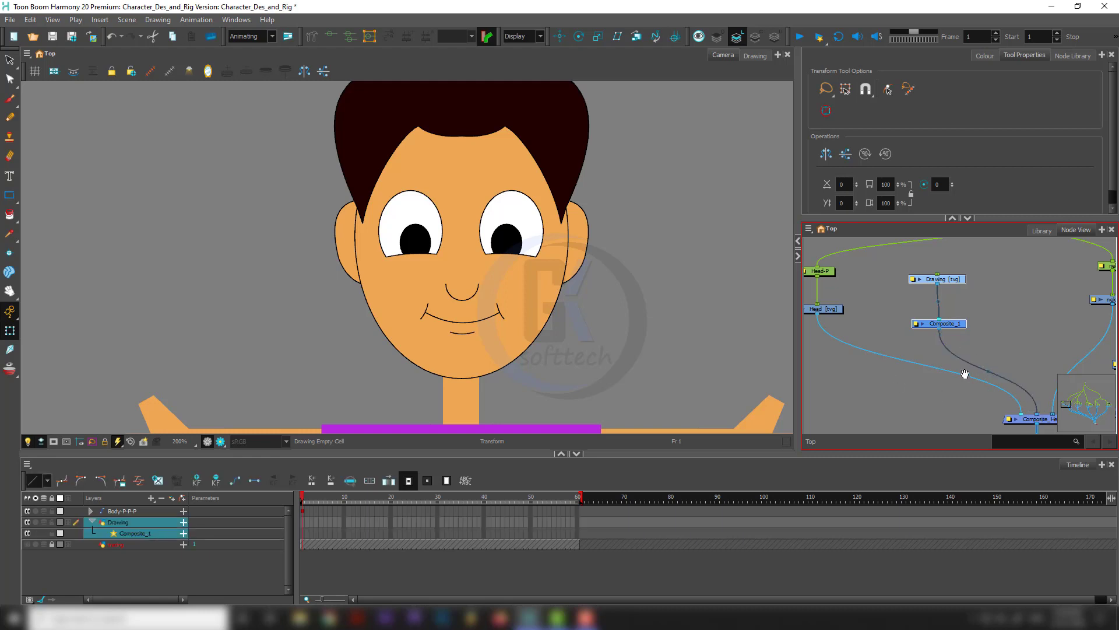
Spread out the network by moving the Head nodes outward and shifting the Drawing and Composite_1 pair away from the neck nodes.
{"action": "left_click_drag", "start_coordinate": [965, 374], "coordinate": [981, 405]}
{"action": "scroll", "coordinate": [872, 340], "scroll_direction": "down", "scroll_amount": 2}
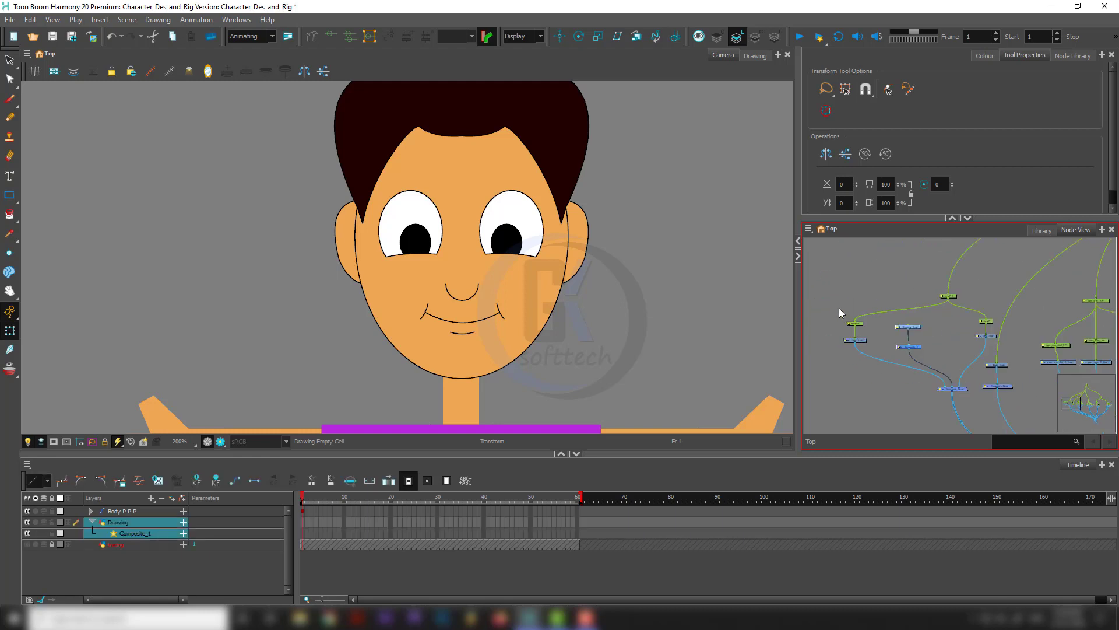
{"action": "mouse_move", "coordinate": [839, 309]}
{"action": "left_mouse_down"}
{"action": "mouse_move", "coordinate": [869, 350]}
{"action": "mouse_move", "coordinate": [822, 358]}
{"action": "left_mouse_up"}
{"action": "mouse_move", "coordinate": [943, 323]}
{"action": "left_mouse_down"}
{"action": "mouse_move", "coordinate": [900, 359]}
{"action": "mouse_move", "coordinate": [873, 357]}
{"action": "left_mouse_up"}
{"action": "scroll", "coordinate": [873, 357], "scroll_direction": "up", "scroll_amount": 2}
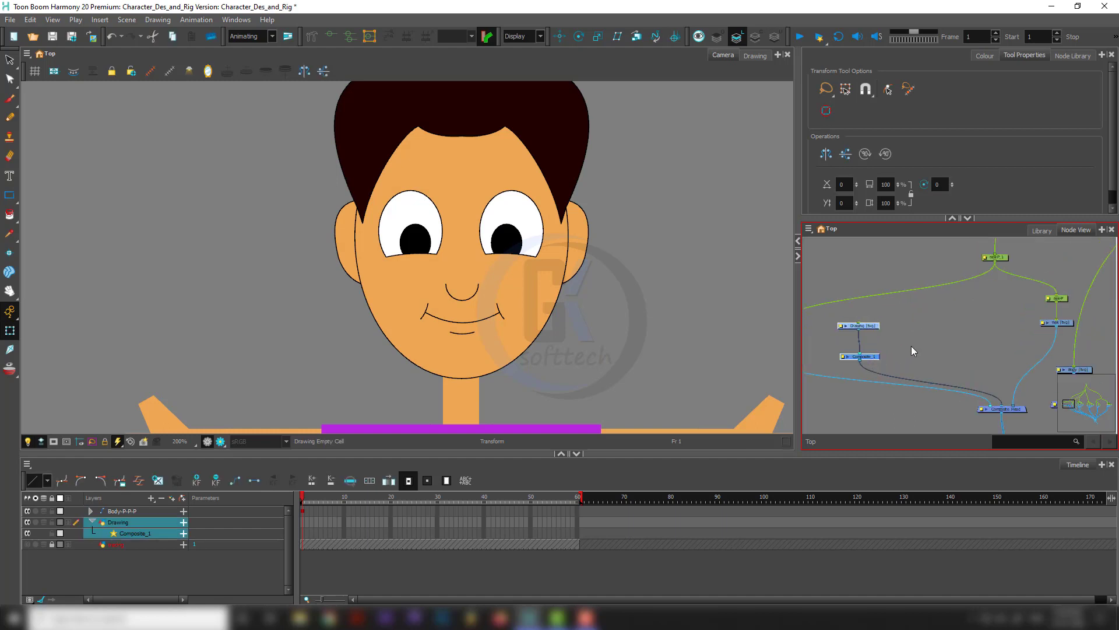
{"action": "left_click", "coordinate": [871, 363]}
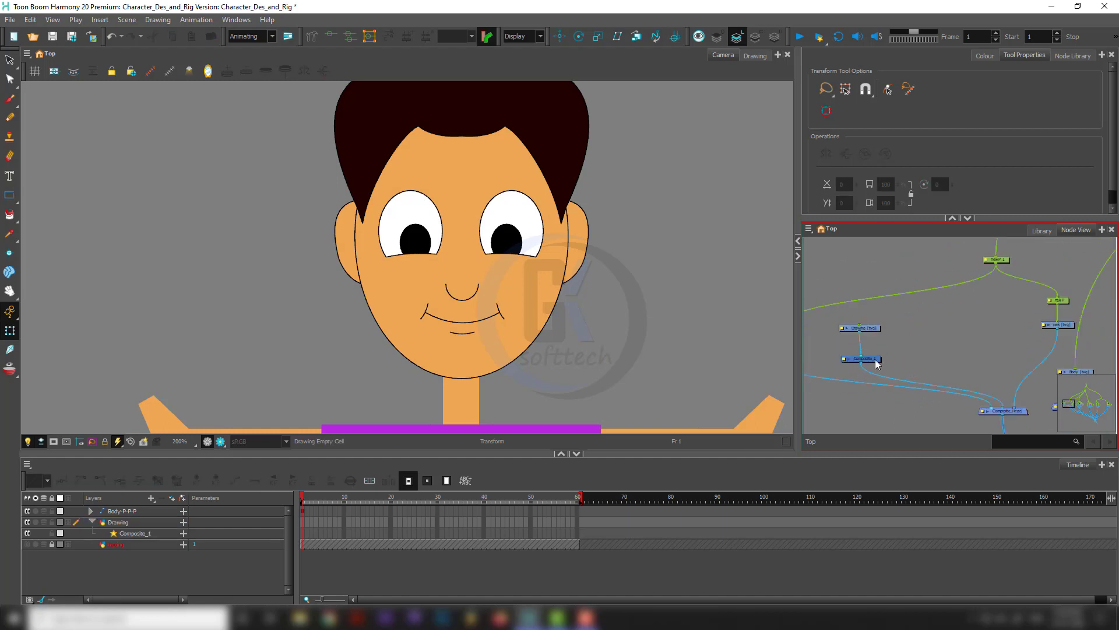
Reposition Composite_1 closer to Composite_Head and offset the Drawing node above it so their connection stays clear.
{"action": "left_click", "coordinate": [878, 359]}
{"action": "left_click_drag", "start_coordinate": [878, 362], "coordinate": [903, 369]}
{"action": "left_click_drag", "start_coordinate": [873, 330], "coordinate": [853, 334]}
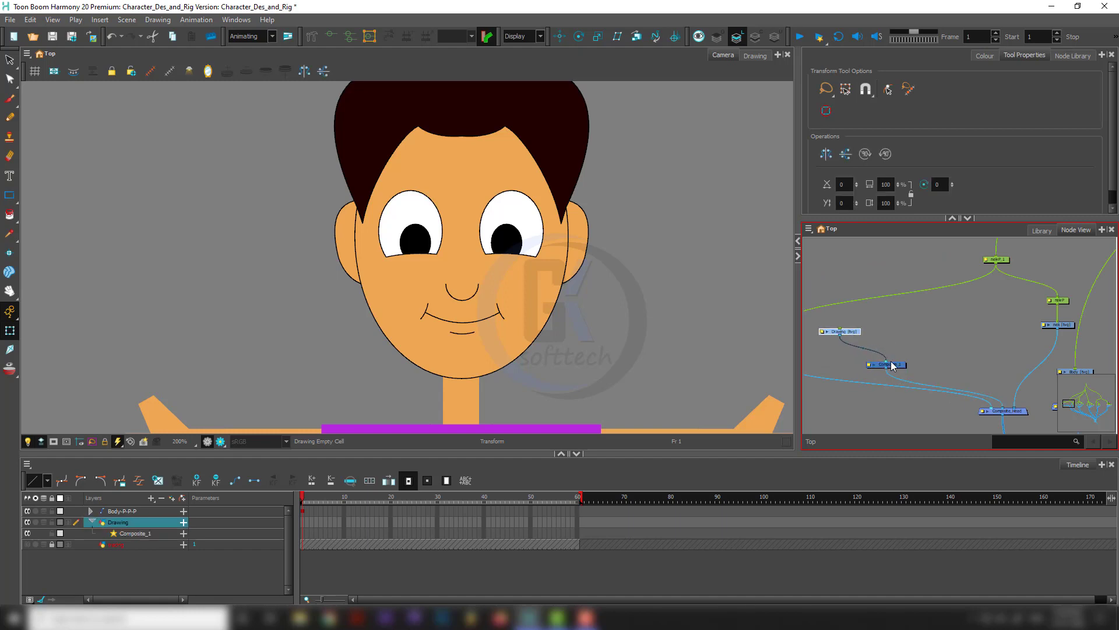
{"action": "left_click_drag", "start_coordinate": [894, 366], "coordinate": [904, 373]}
{"action": "left_click_drag", "start_coordinate": [850, 334], "coordinate": [855, 351]}
{"action": "left_click_drag", "start_coordinate": [909, 377], "coordinate": [924, 380]}
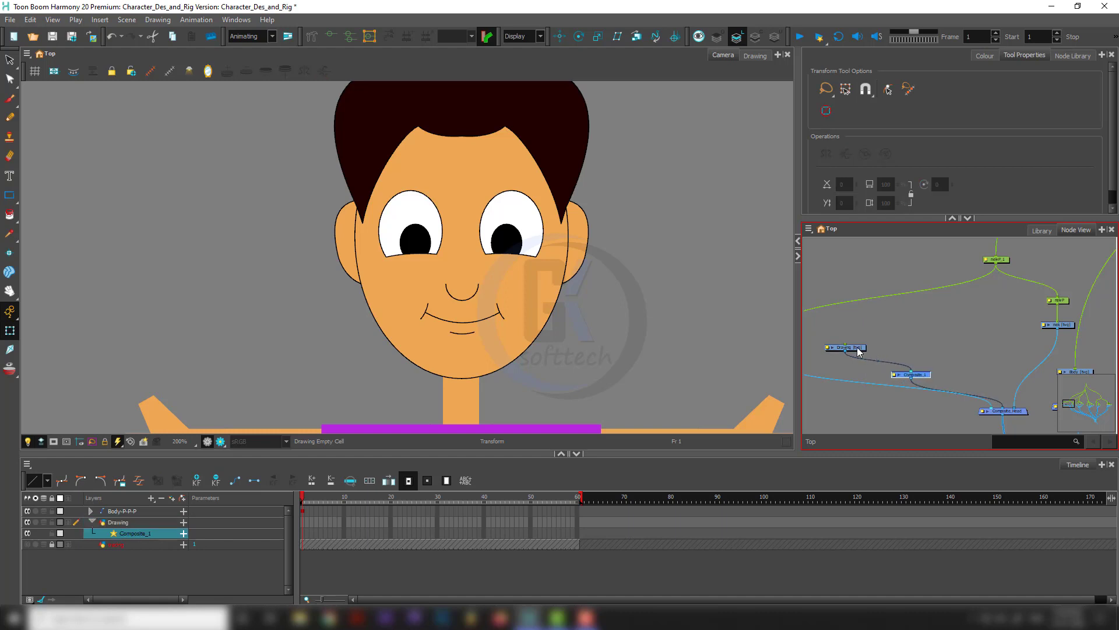
{"action": "left_click_drag", "start_coordinate": [858, 350], "coordinate": [884, 337]}
Rename the Composite_1 node as Composite_Eye in its layer properties.
{"action": "scroll", "coordinate": [903, 377], "scroll_direction": "up", "scroll_amount": 5}
{"action": "left_click", "coordinate": [876, 369]}
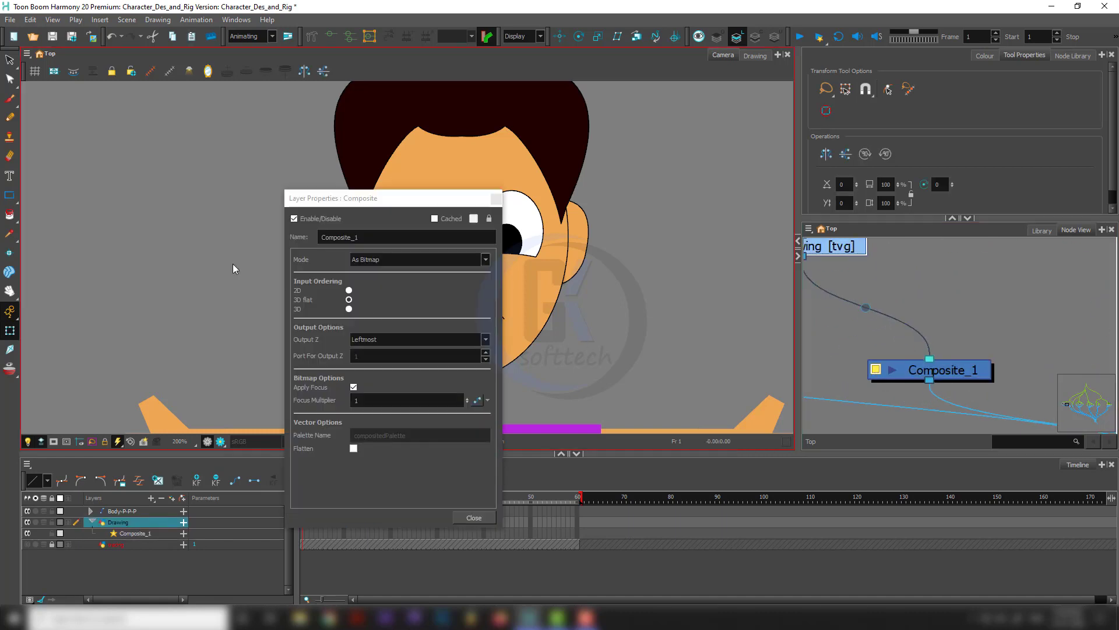
{"action": "left_click", "coordinate": [380, 236]}
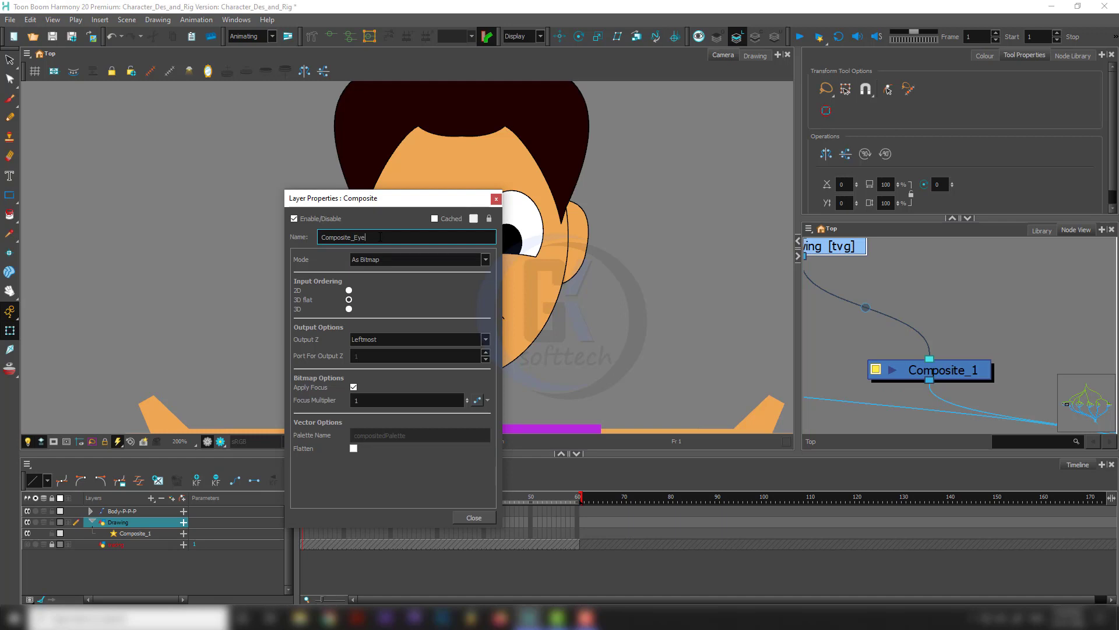
{"action": "key", "text": "Return"}
Move the Drawing node farther away from Composite_Eye and clear the node selection.
{"action": "scroll", "coordinate": [960, 280], "scroll_direction": "down", "scroll_amount": 2}
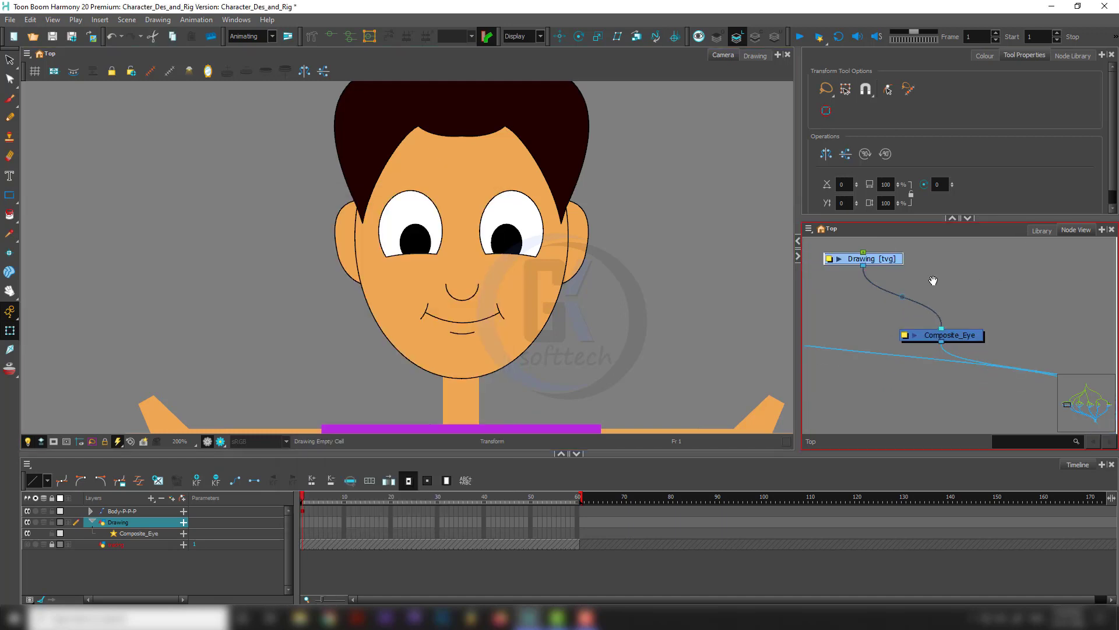
{"action": "left_click_drag", "start_coordinate": [881, 295], "coordinate": [919, 340]}
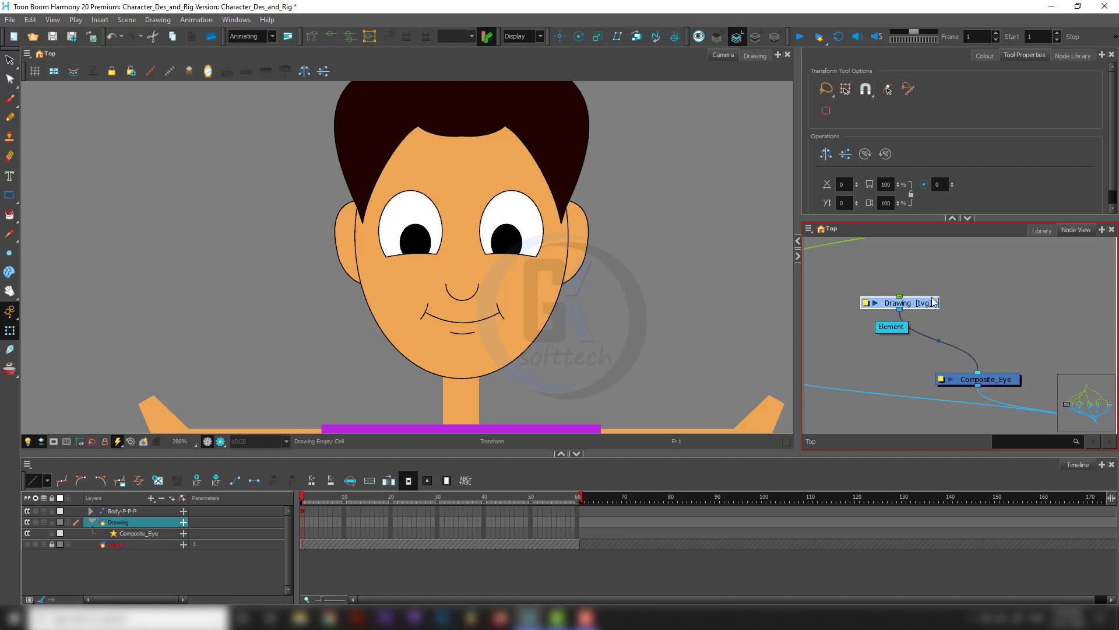
{"action": "left_click_drag", "start_coordinate": [931, 303], "coordinate": [887, 319]}
{"action": "left_click", "coordinate": [909, 318]}
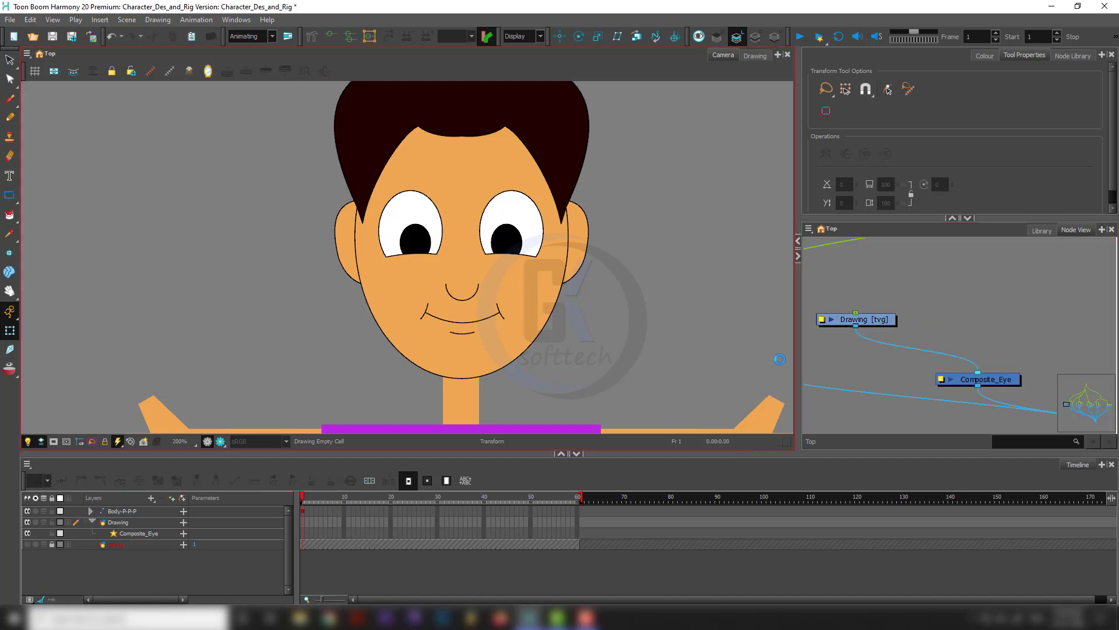
Rename the Drawing node connected to Composite_Eye as eye_L in its layer properties.
{"action": "scroll", "coordinate": [835, 321], "scroll_direction": "up", "scroll_amount": 2}
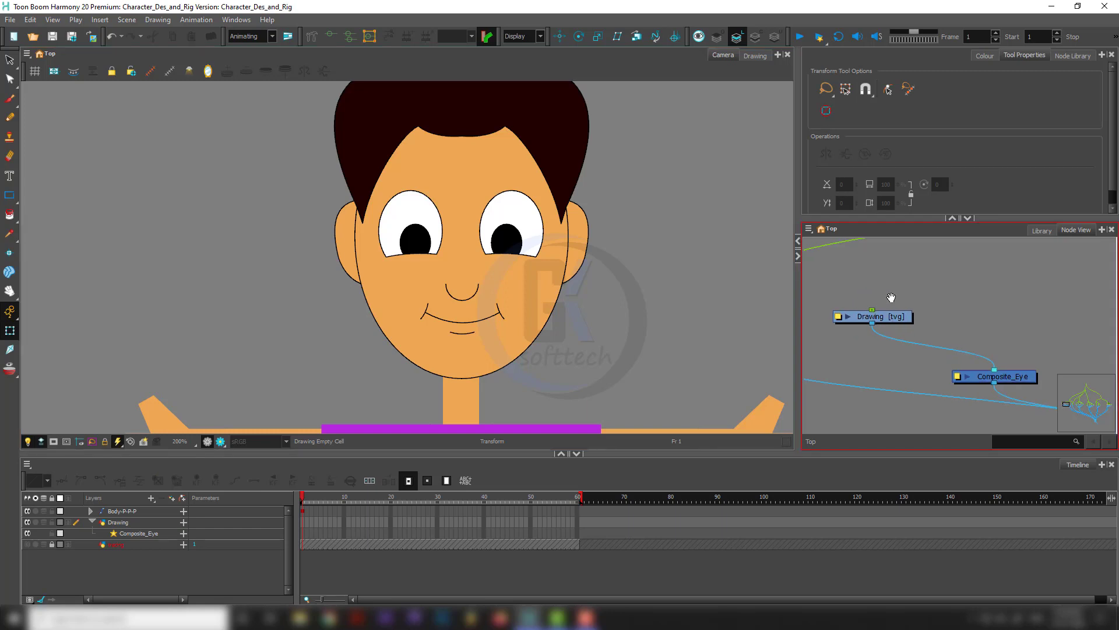
{"action": "left_click", "coordinate": [835, 323]}
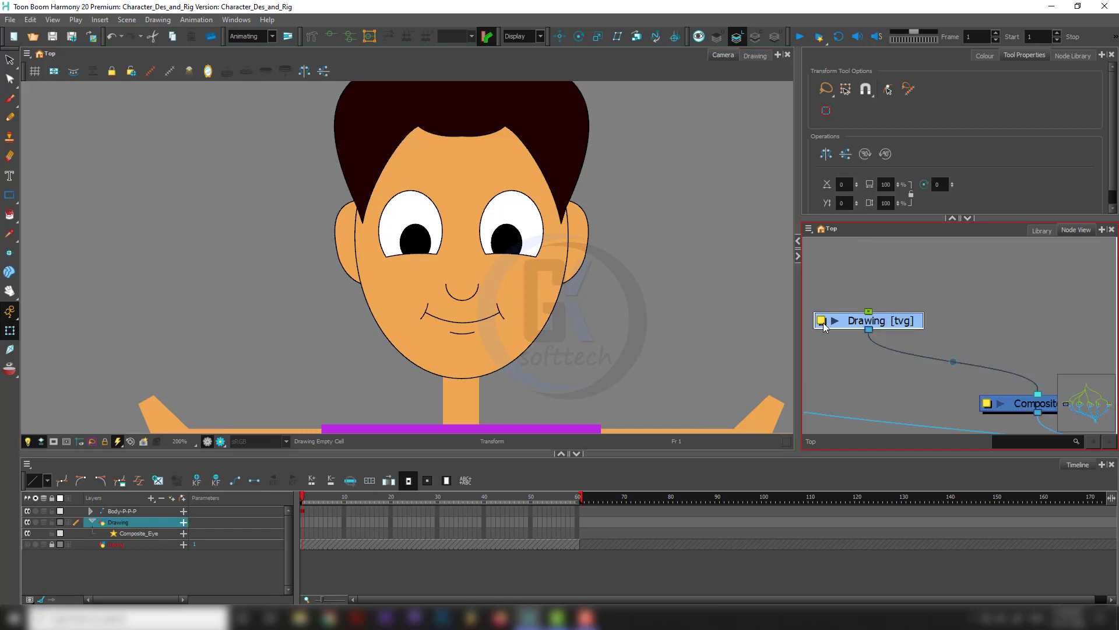
{"action": "left_click", "coordinate": [821, 321]}
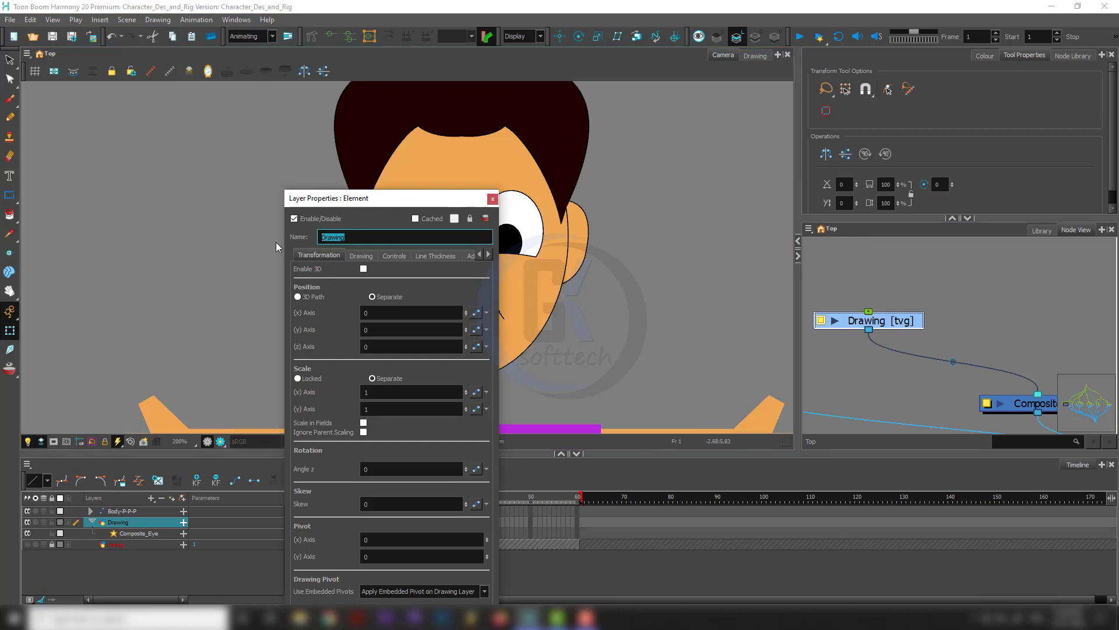
{"action": "type", "text": "eye_L"}
{"action": "left_click", "coordinate": [493, 198]}
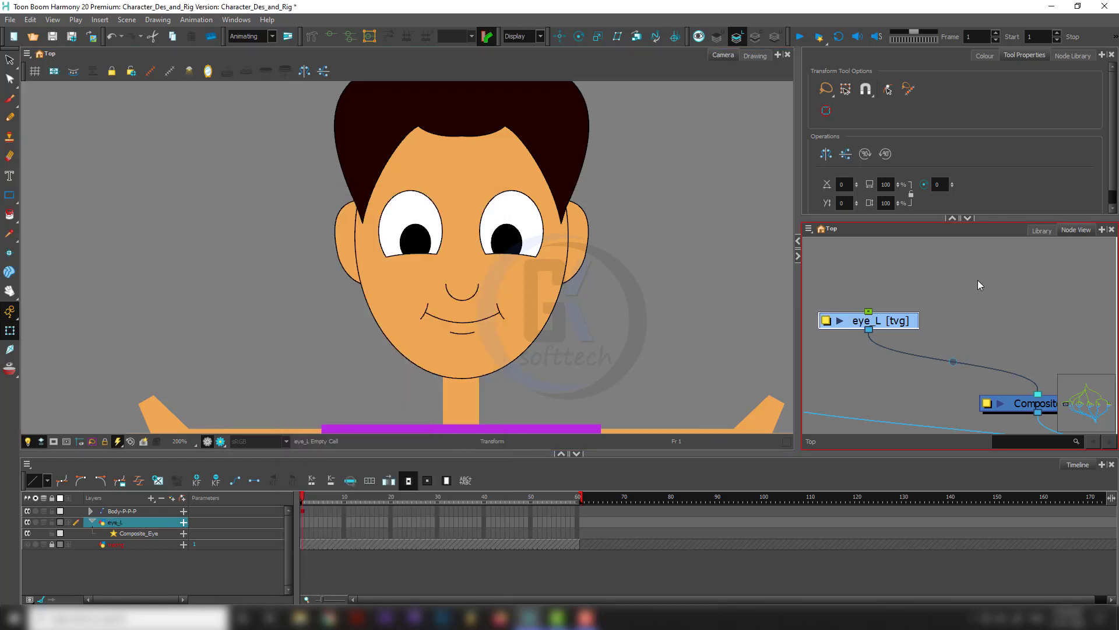
Copy the line art of the left-hand eye, including its pupil, from the Head drawing.
{"action": "scroll", "coordinate": [383, 234], "scroll_direction": "up", "scroll_amount": 2}
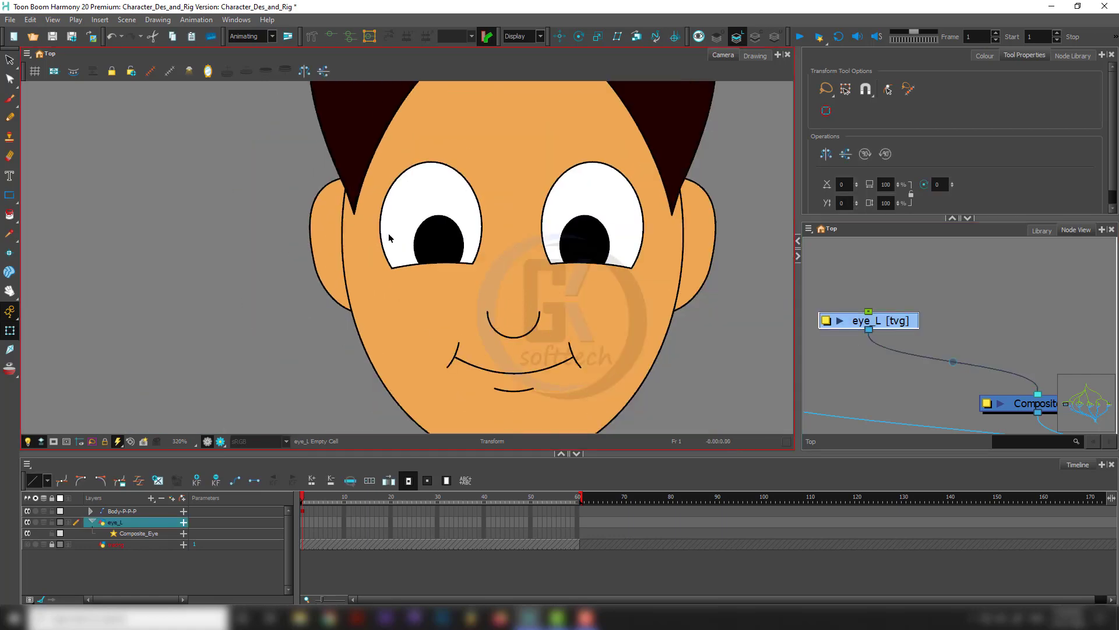
{"action": "key", "text": "alt+s"}
{"action": "key", "text": "shift+t"}
{"action": "left_click", "coordinate": [393, 249]}
{"action": "scroll", "coordinate": [394, 249], "scroll_direction": "up", "scroll_amount": 2}
{"action": "key", "text": "alt+s"}
{"action": "mouse_move", "coordinate": [403, 243]}
{"action": "left_mouse_down"}
{"action": "mouse_move", "coordinate": [363, 290]}
{"action": "mouse_move", "coordinate": [470, 256]}
{"action": "left_mouse_up"}
{"action": "key", "text": "ctrl+c"}
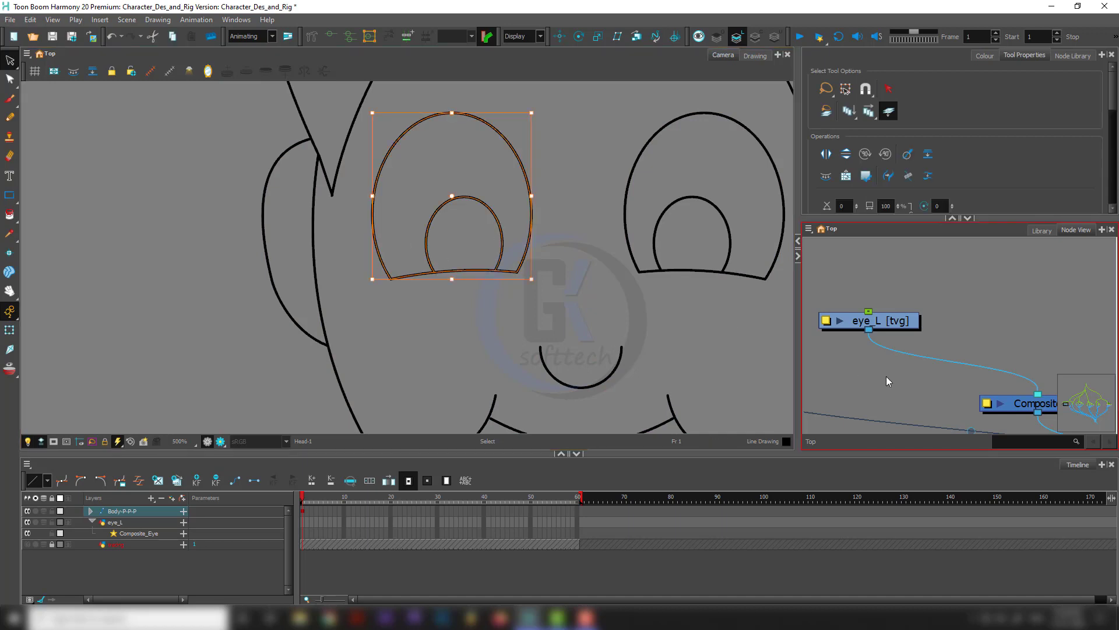
Paste the copied eye line art into the eye_L drawing.
{"action": "left_click", "coordinate": [878, 323]}
{"action": "scroll", "coordinate": [449, 258], "scroll_direction": "down", "scroll_amount": 4}
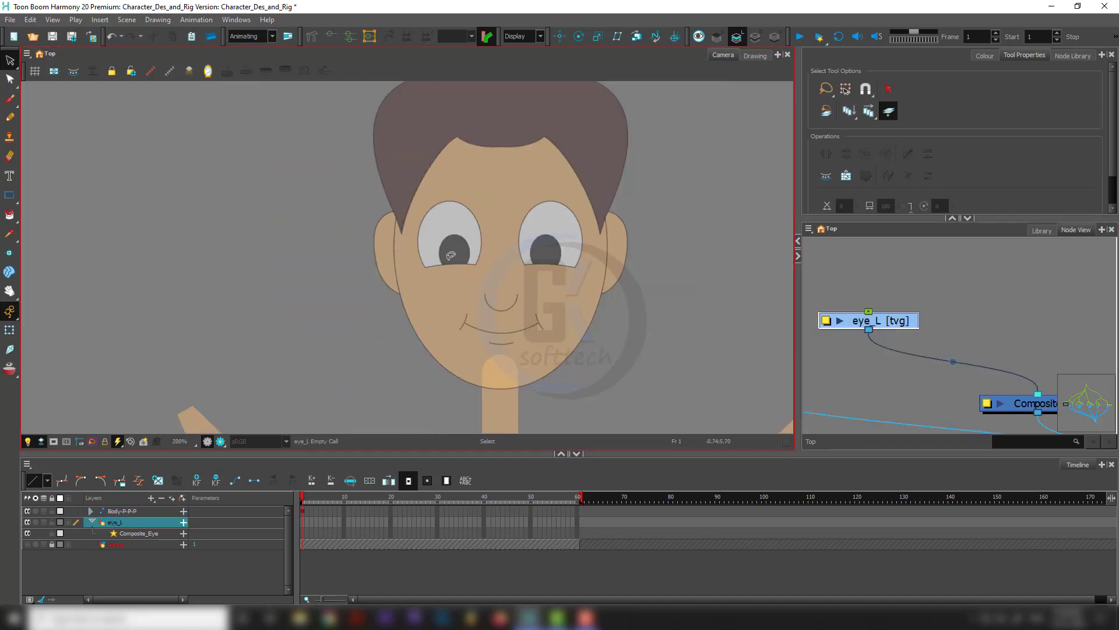
{"action": "key", "text": "ctrl+v"}
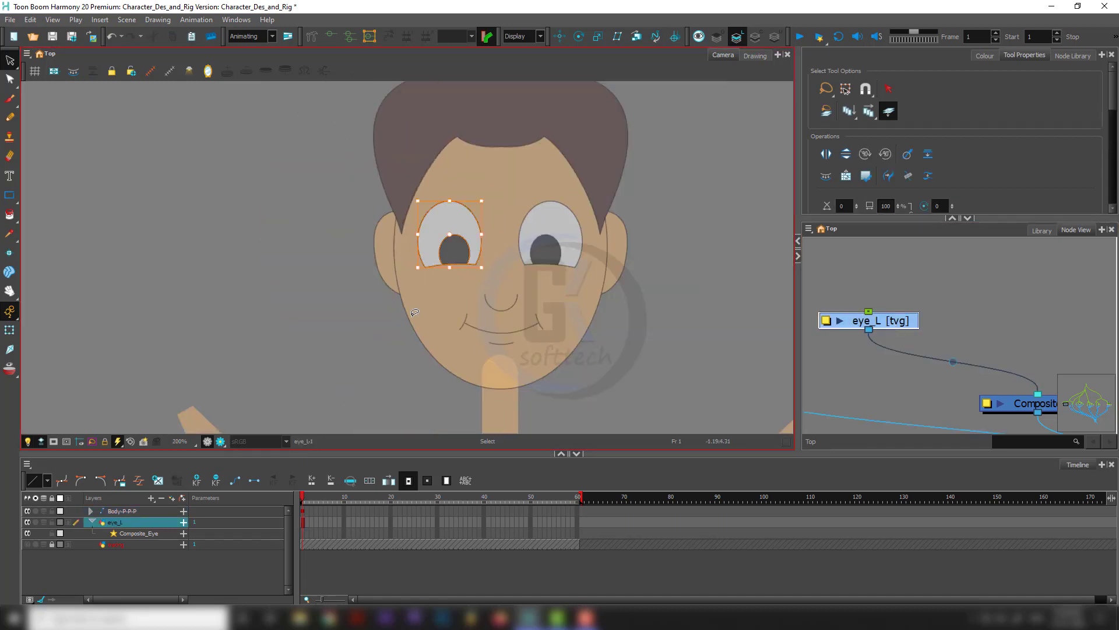
Remove the pupil's outline from eye_L, keeping only the outer eye shape, and check it with the Transform tool.
{"action": "scroll", "coordinate": [489, 227], "scroll_direction": "up", "scroll_amount": 4}
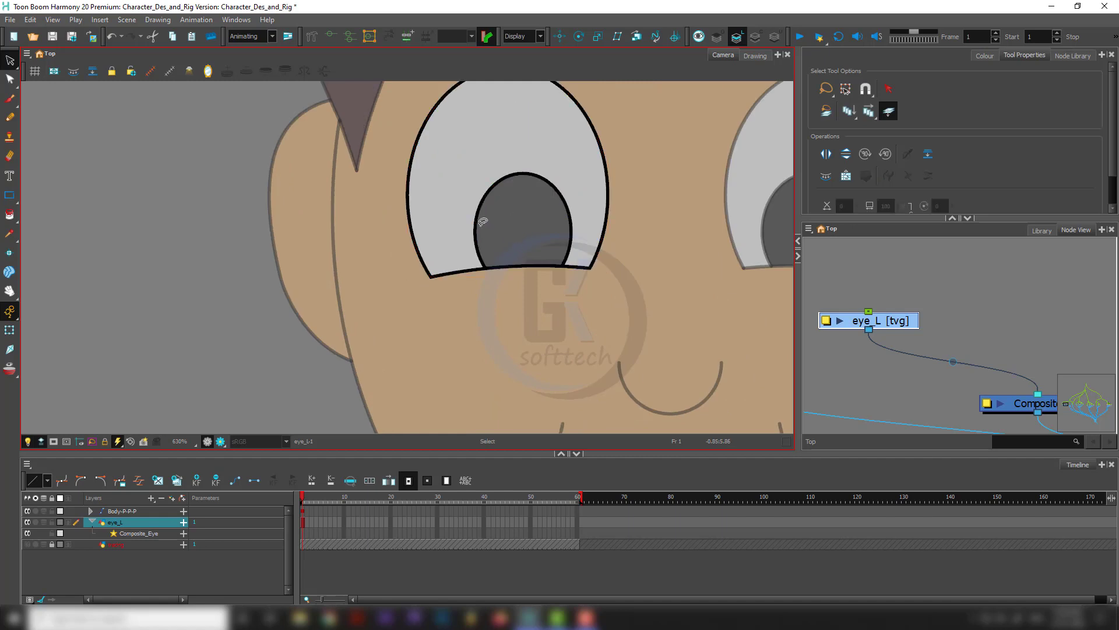
{"action": "key", "text": "alt+q"}
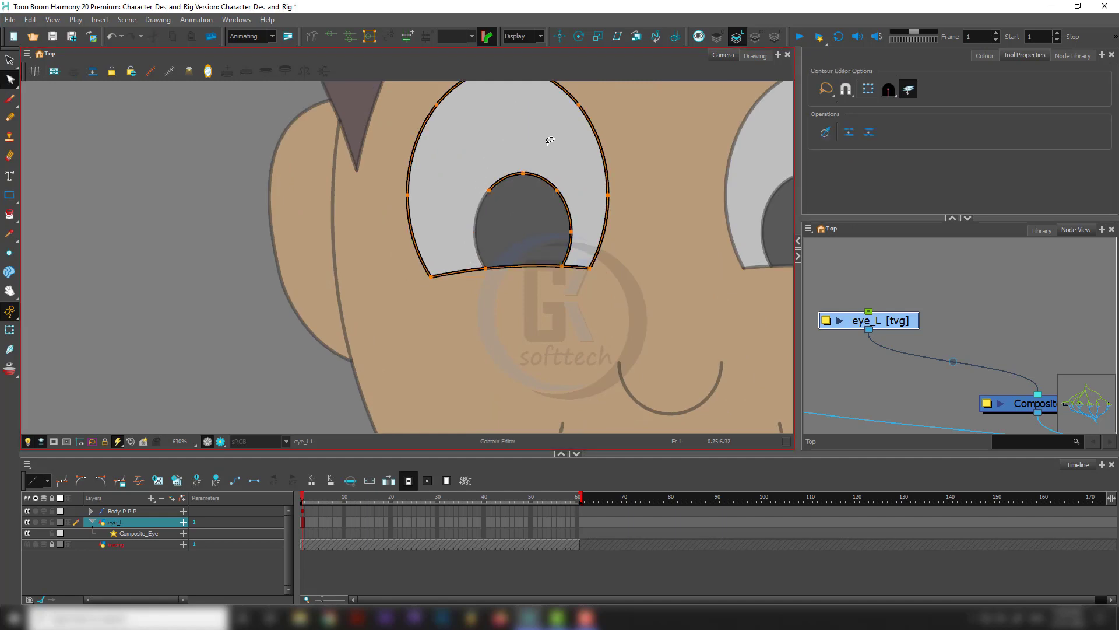
{"action": "left_click", "coordinate": [571, 232]}
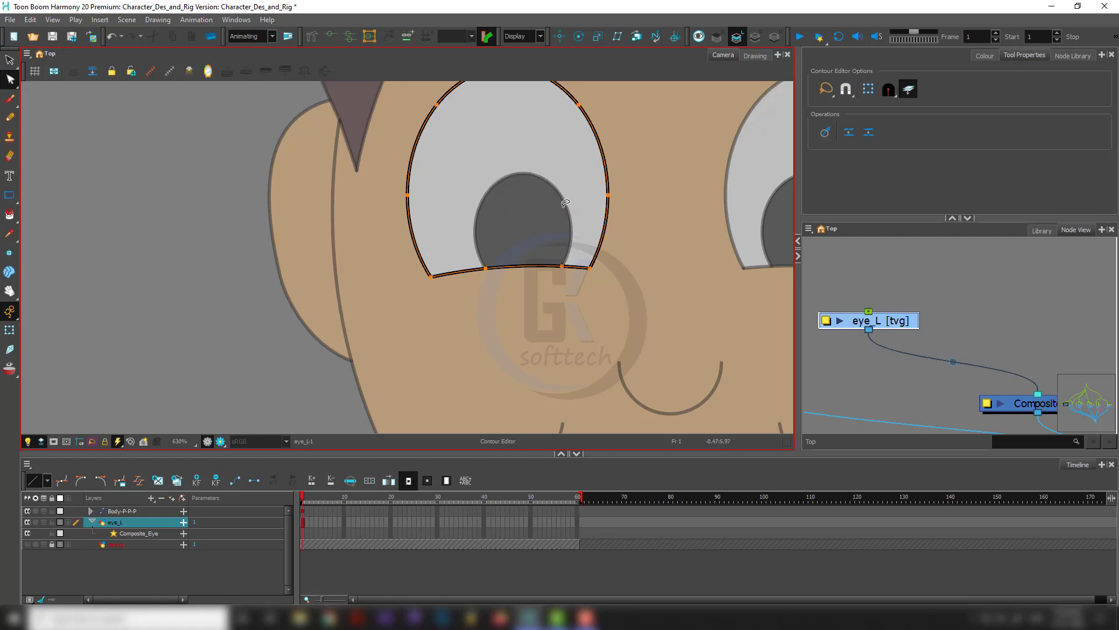
{"action": "scroll", "coordinate": [575, 236], "scroll_direction": "down", "scroll_amount": 4}
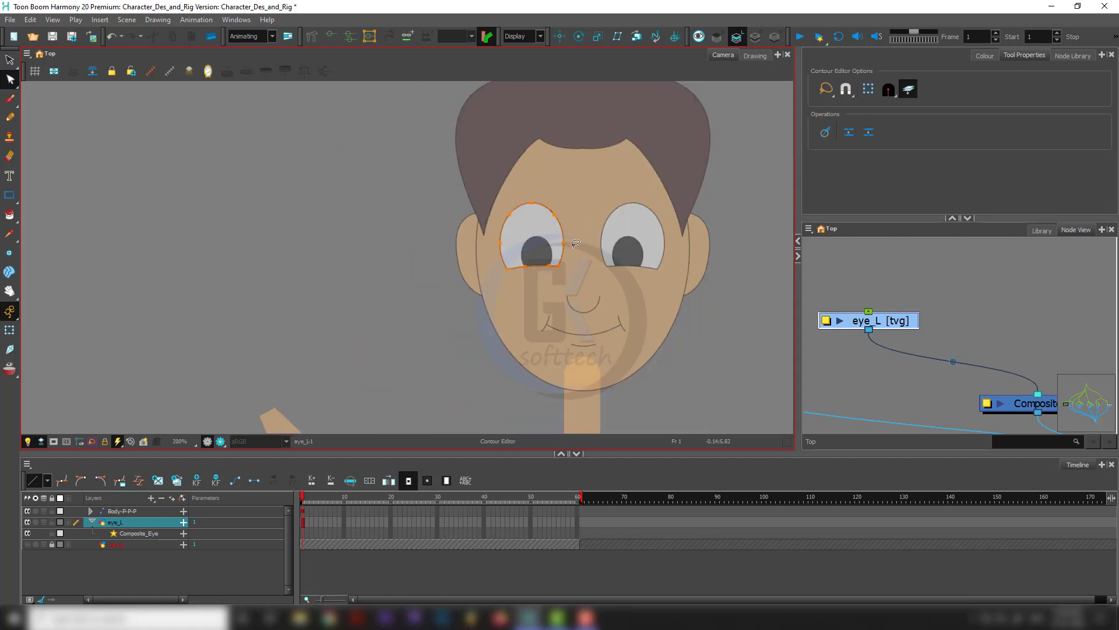
{"action": "scroll", "coordinate": [576, 243], "scroll_direction": "up", "scroll_amount": 2}
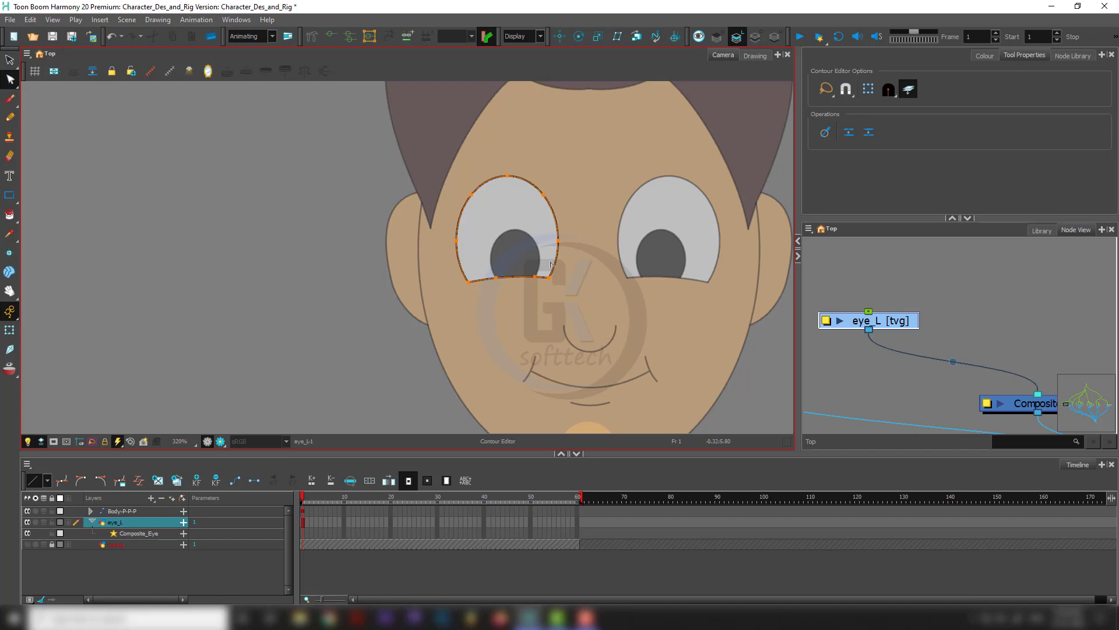
{"action": "key", "text": "shift+t"}
{"action": "scroll", "coordinate": [547, 277], "scroll_direction": "down", "scroll_amount": 1}
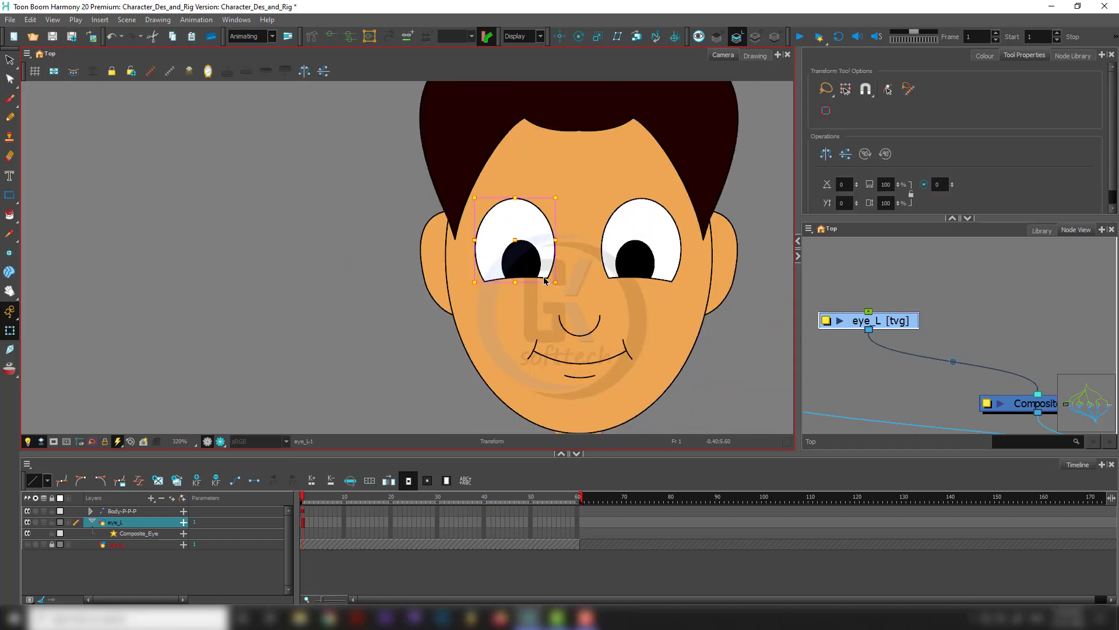
{"action": "scroll", "coordinate": [513, 274], "scroll_direction": "up", "scroll_amount": 1}
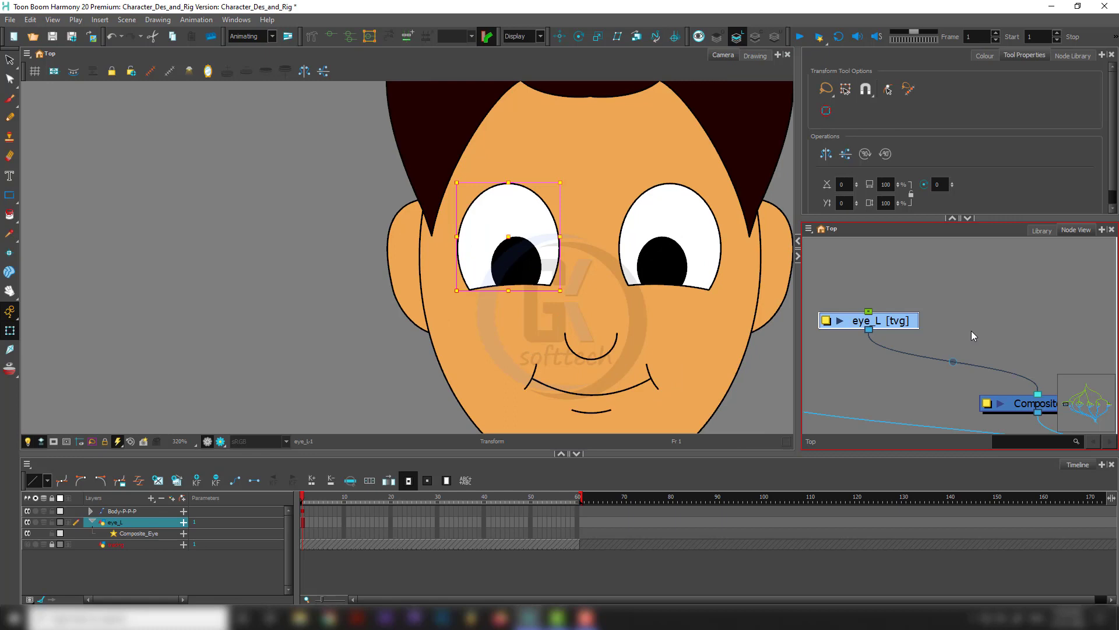
Add a vector drawing layer named EyeBall_L and connect its node to Composite_Eye.
{"action": "key", "text": "ctrl+r"}
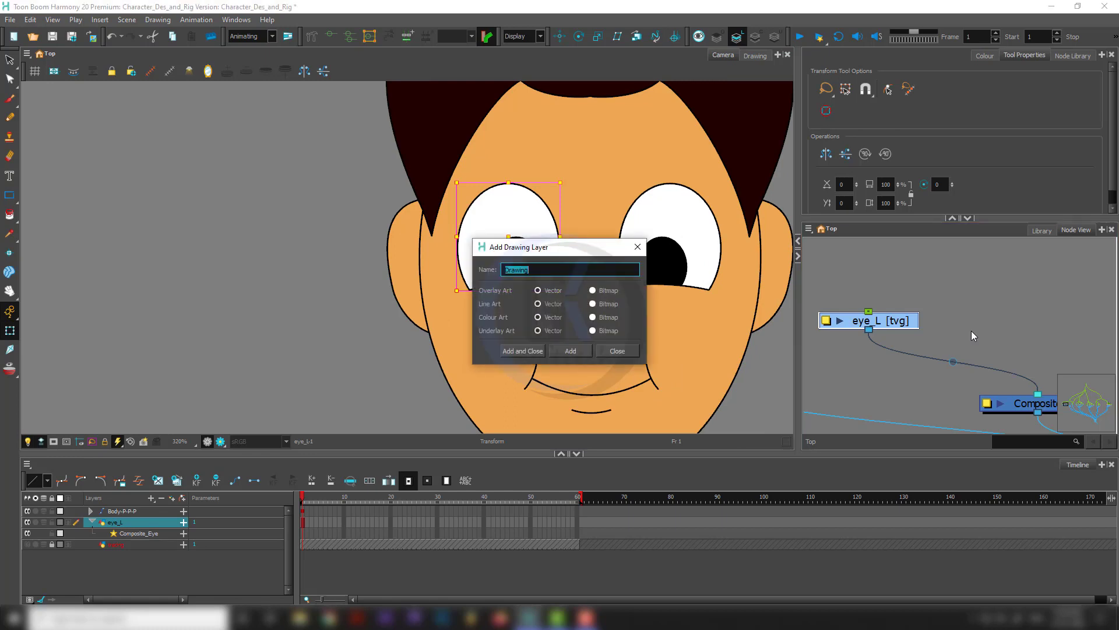
{"action": "type", "text": "EyeBall_L"}
{"action": "left_click", "coordinate": [526, 350]}
{"action": "left_click_drag", "start_coordinate": [1019, 320], "coordinate": [1054, 395]}
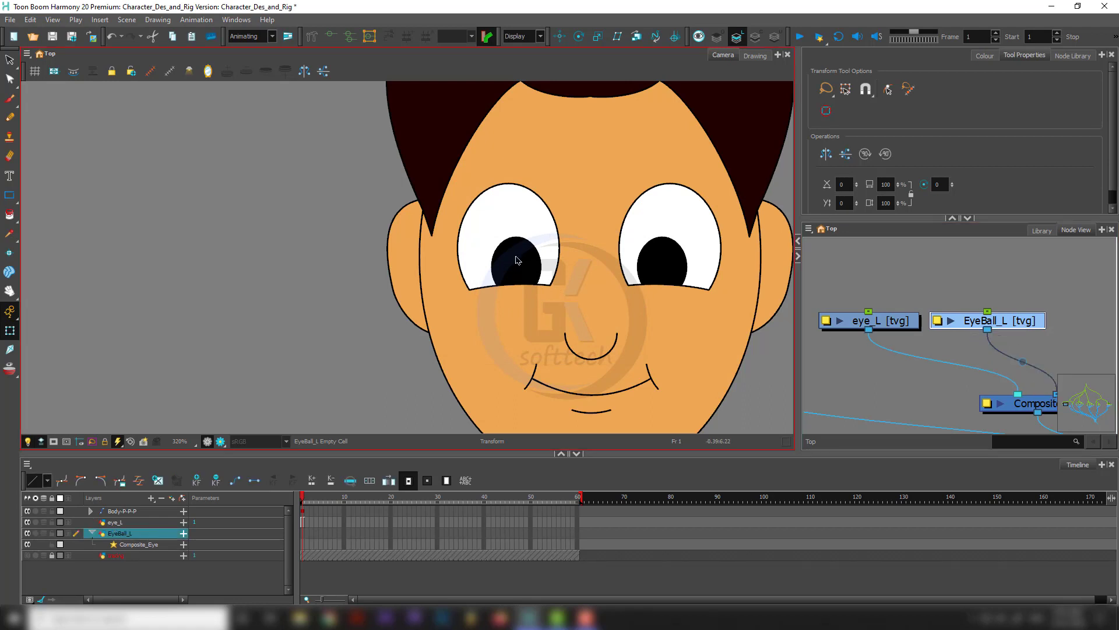
Draw a circle over the left-hand eye's pupil in EyeBall_L using the Ellipse tool with a pencil size of 2.
{"action": "key", "text": "alt+s"}
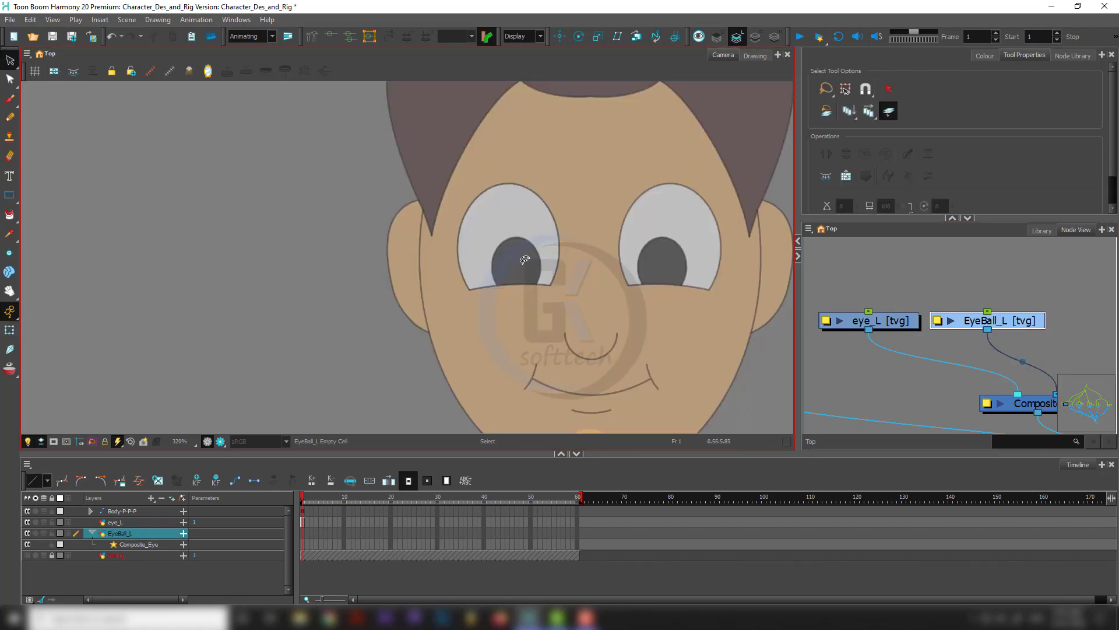
{"action": "scroll", "coordinate": [527, 260], "scroll_direction": "up", "scroll_amount": 5}
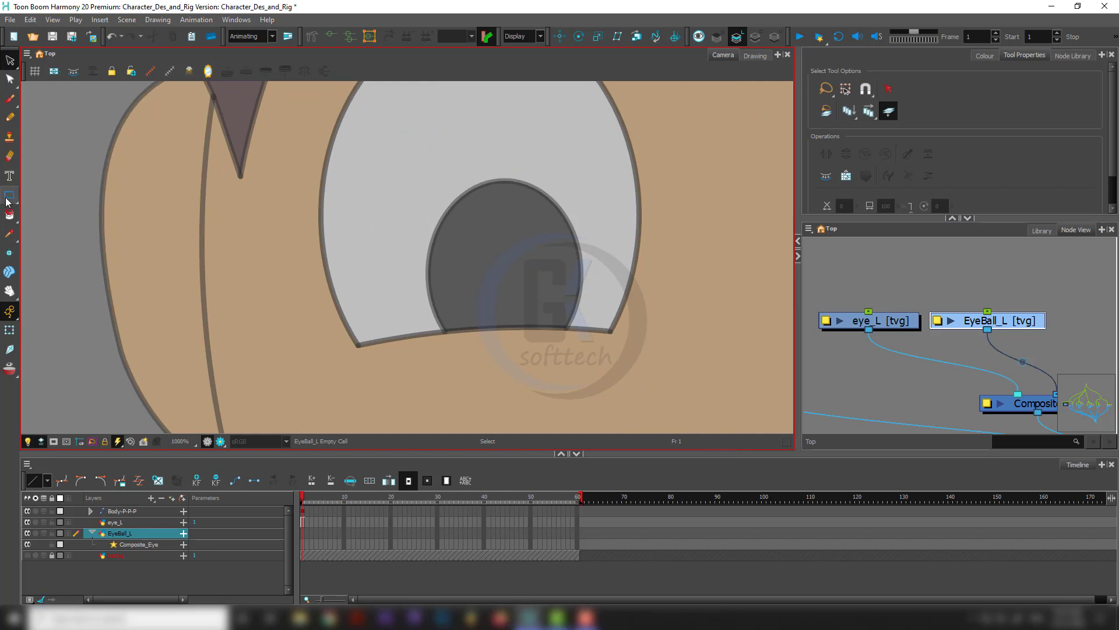
{"action": "left_click", "coordinate": [8, 201]}
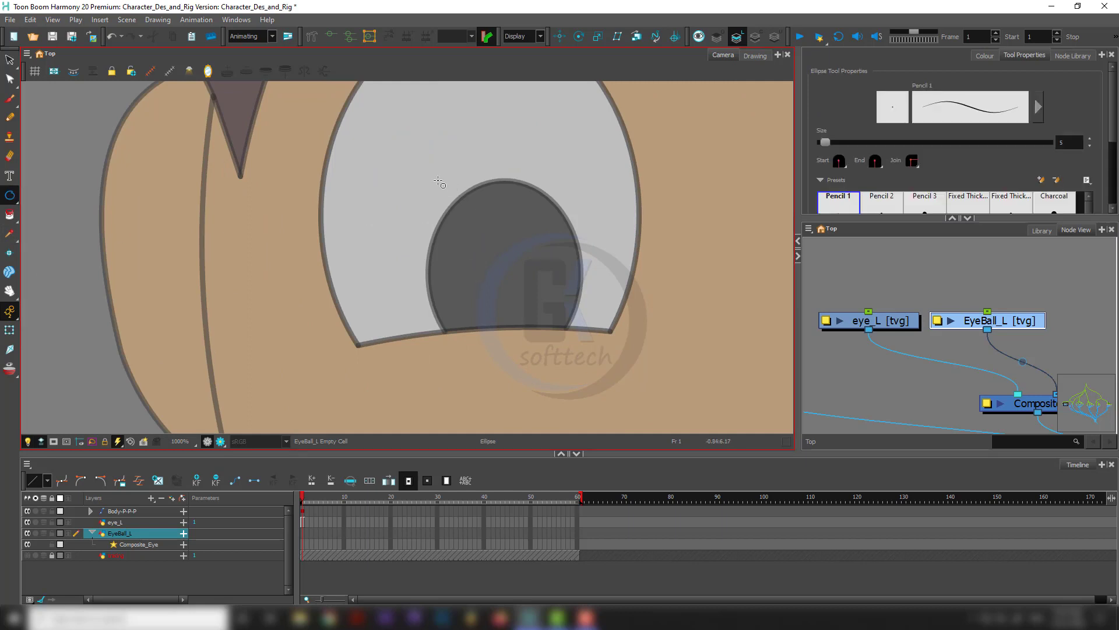
{"action": "left_click_drag", "start_coordinate": [430, 172], "coordinate": [525, 295]}
{"action": "key", "text": "ctrl+z"}
{"action": "double_click", "coordinate": [1070, 143]}
{"action": "type", "text": "2"}
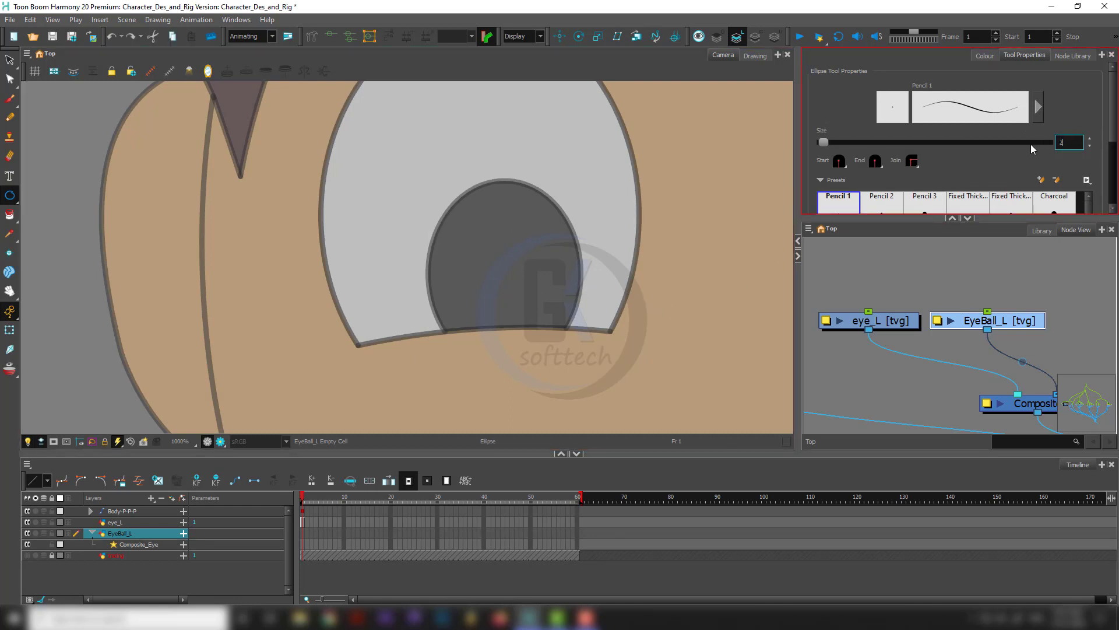
{"action": "left_click_drag", "start_coordinate": [459, 167], "coordinate": [557, 256]}
{"action": "key", "text": "ctrl+z"}
{"action": "left_click_drag", "start_coordinate": [428, 184], "coordinate": [554, 350]}
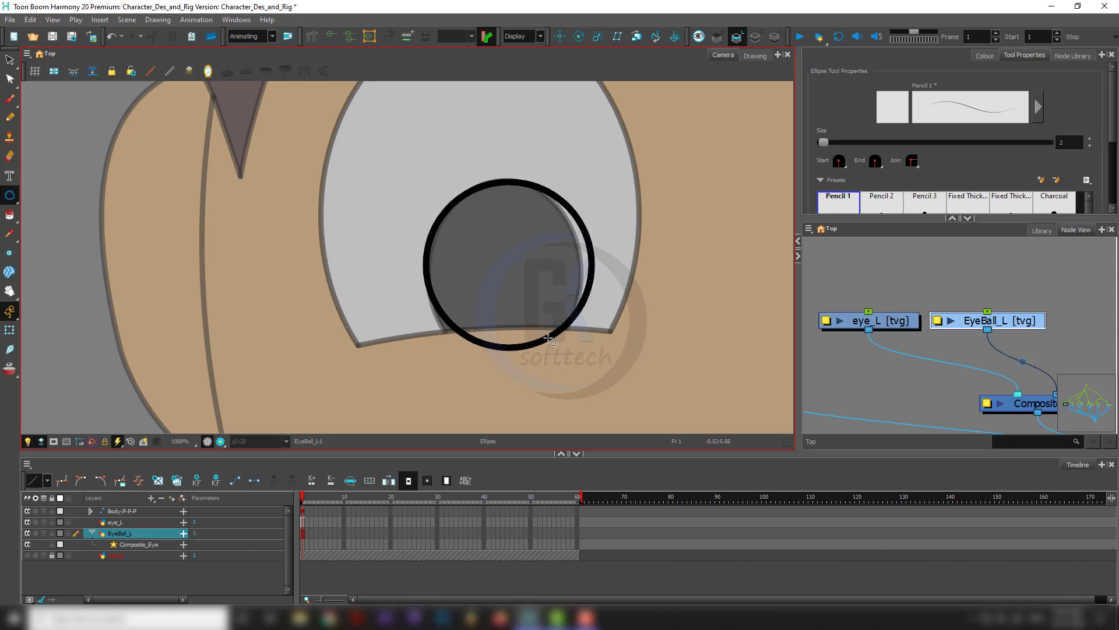
Nudge the EyeBall_L circle sideways until it is centred over the original pupil, then deselect it.
{"action": "key", "text": "alt+s"}
{"action": "key", "text": "ctrl+a"}
{"action": "key", "text": "Left"}
{"action": "key", "text": "Left"}
{"action": "key", "text": "Left"}
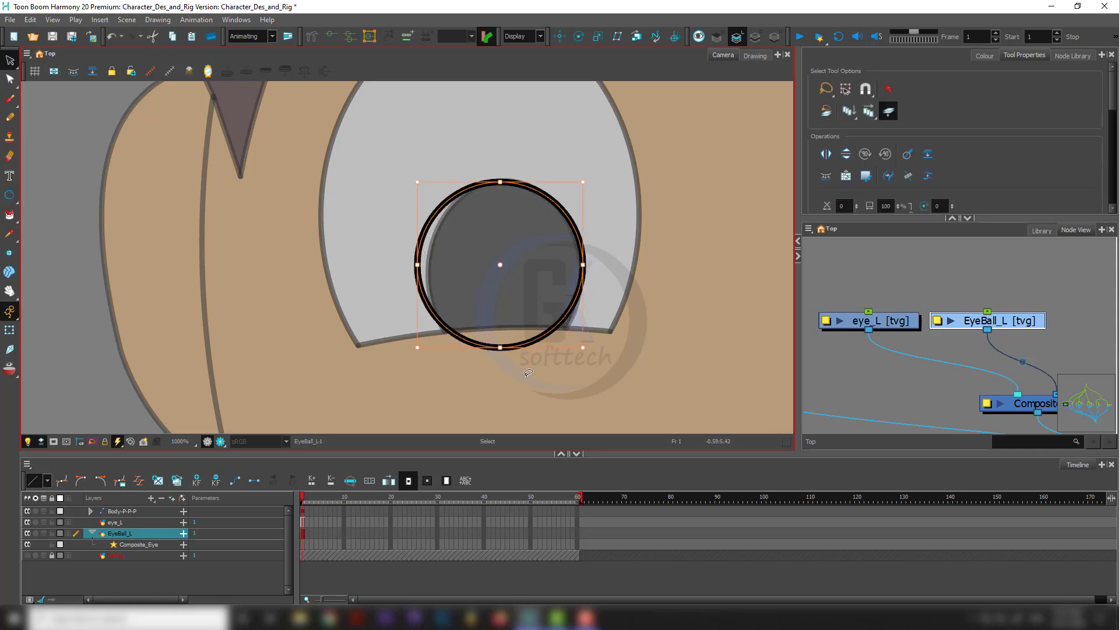
{"action": "key", "text": "Right"}
{"action": "key", "text": "Right"}
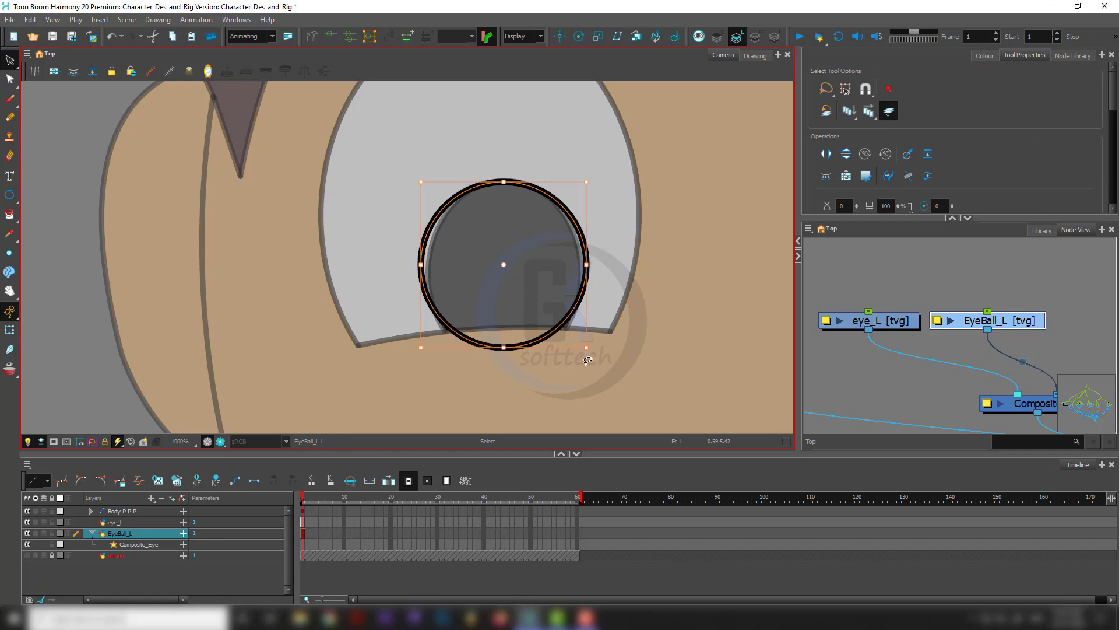
{"action": "left_click", "coordinate": [701, 304]}
Fill the EyeBall_L circle with the Eye ball colour from the Character_Des_and_Rig palette.
{"action": "left_click", "coordinate": [981, 333]}
{"action": "left_click", "coordinate": [1008, 320]}
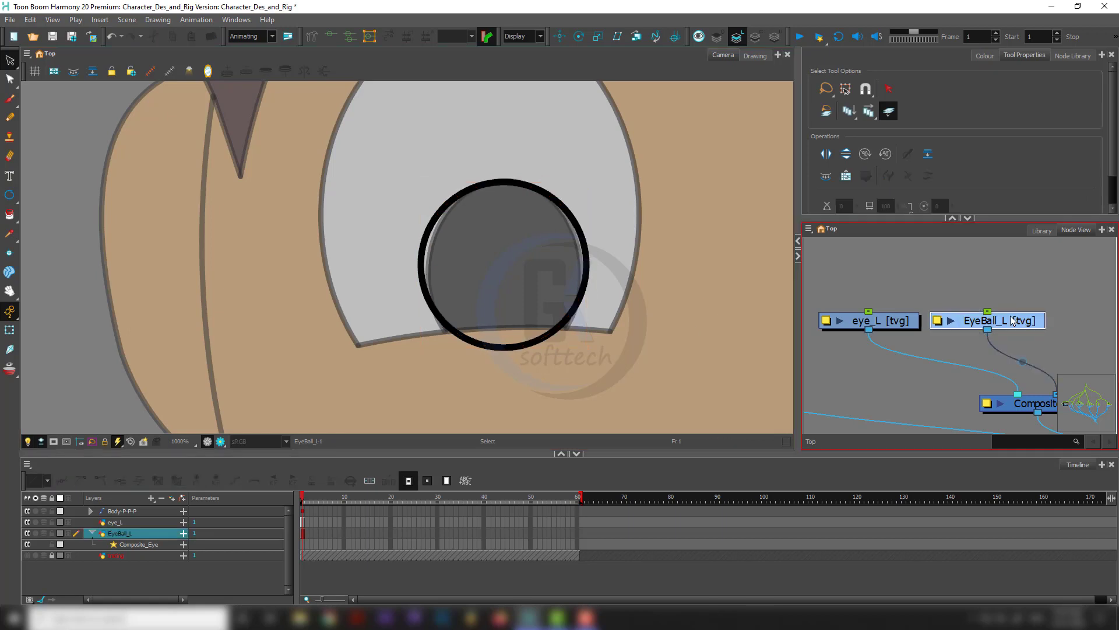
{"action": "left_click", "coordinate": [984, 56]}
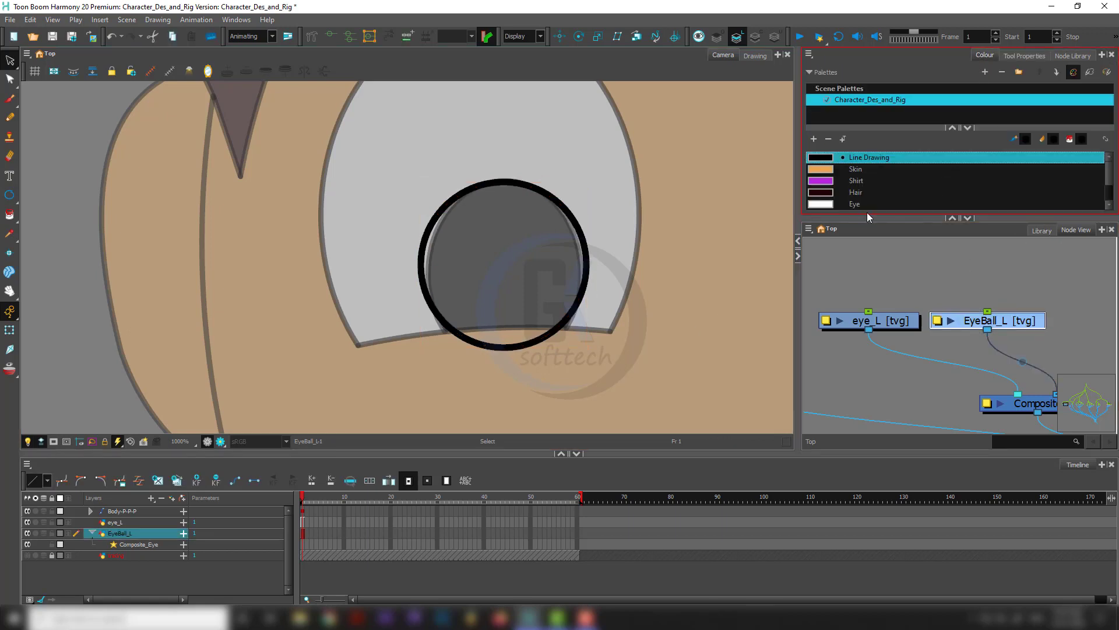
{"action": "left_click_drag", "start_coordinate": [871, 218], "coordinate": [871, 278]}
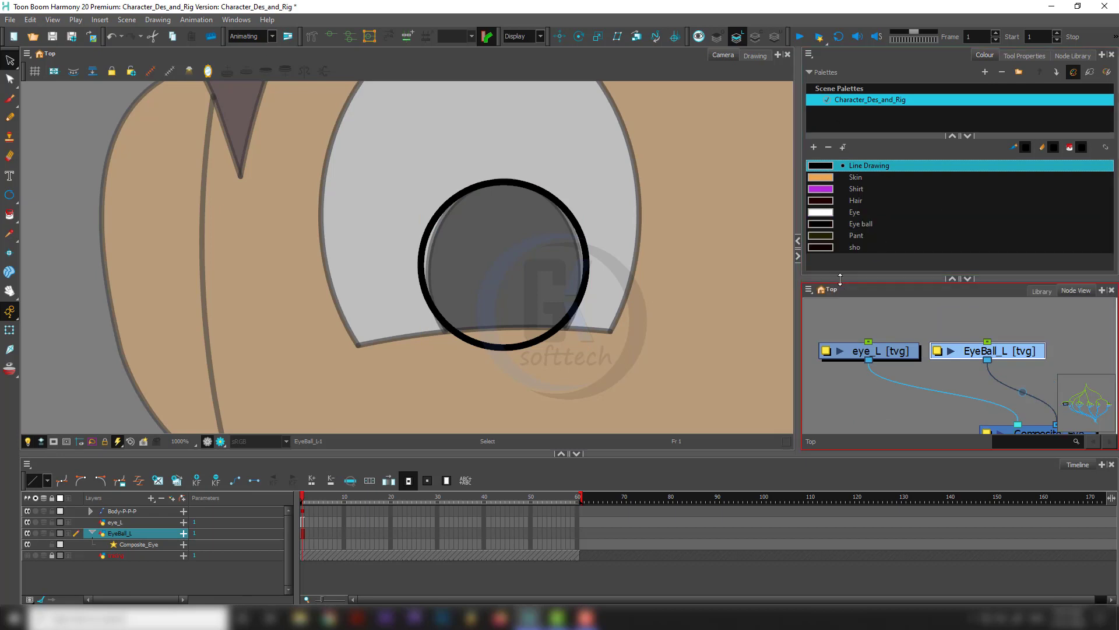
{"action": "left_click", "coordinate": [841, 264]}
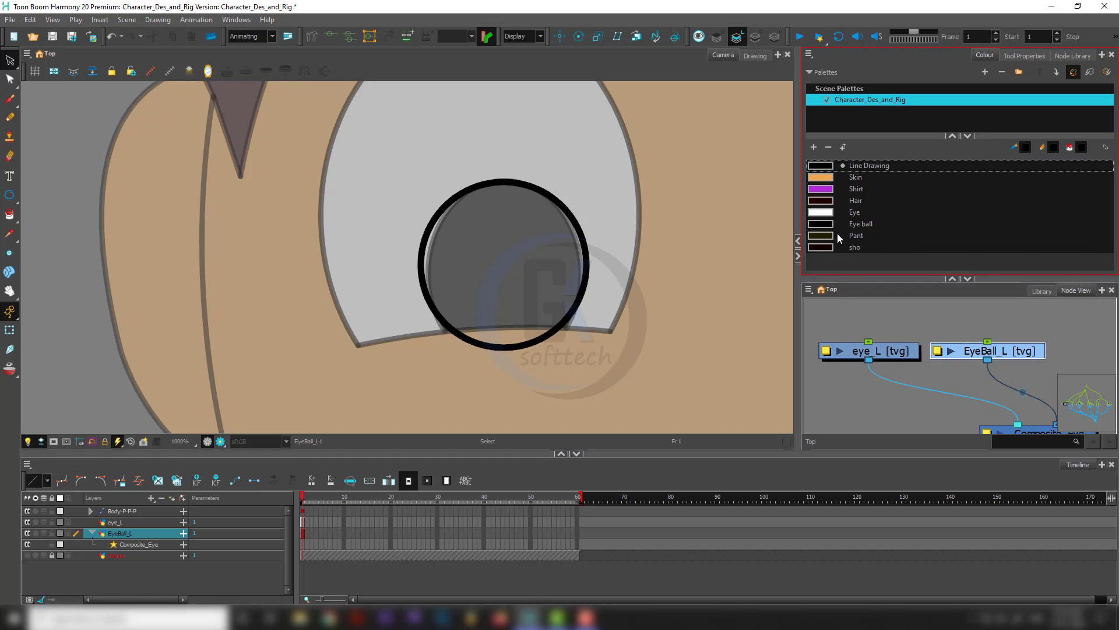
{"action": "left_click", "coordinate": [818, 226]}
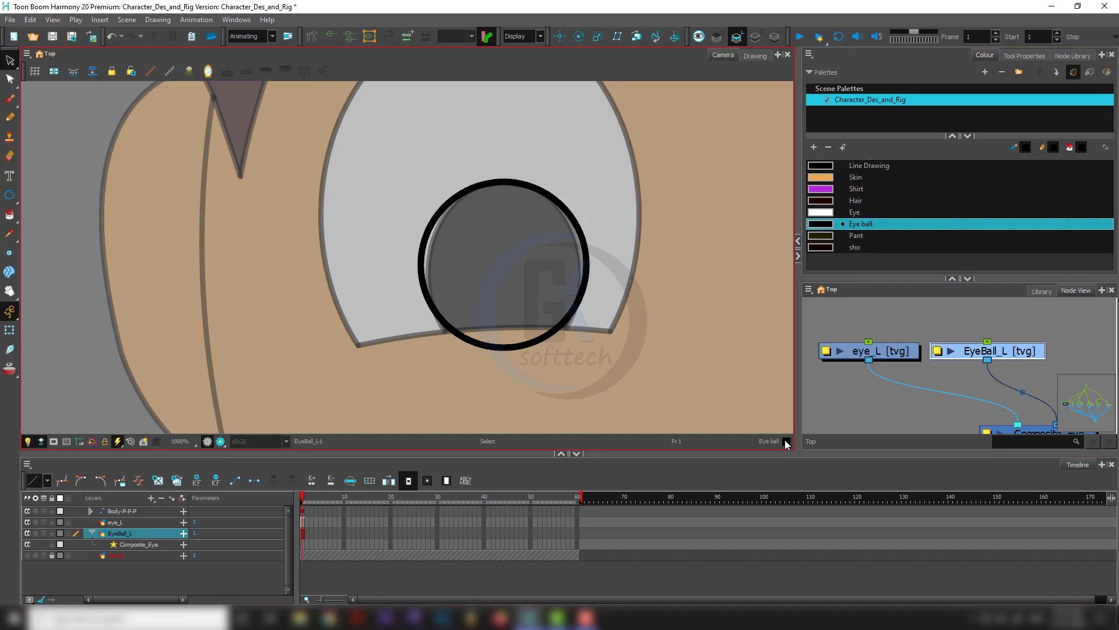
{"action": "left_click", "coordinate": [532, 257]}
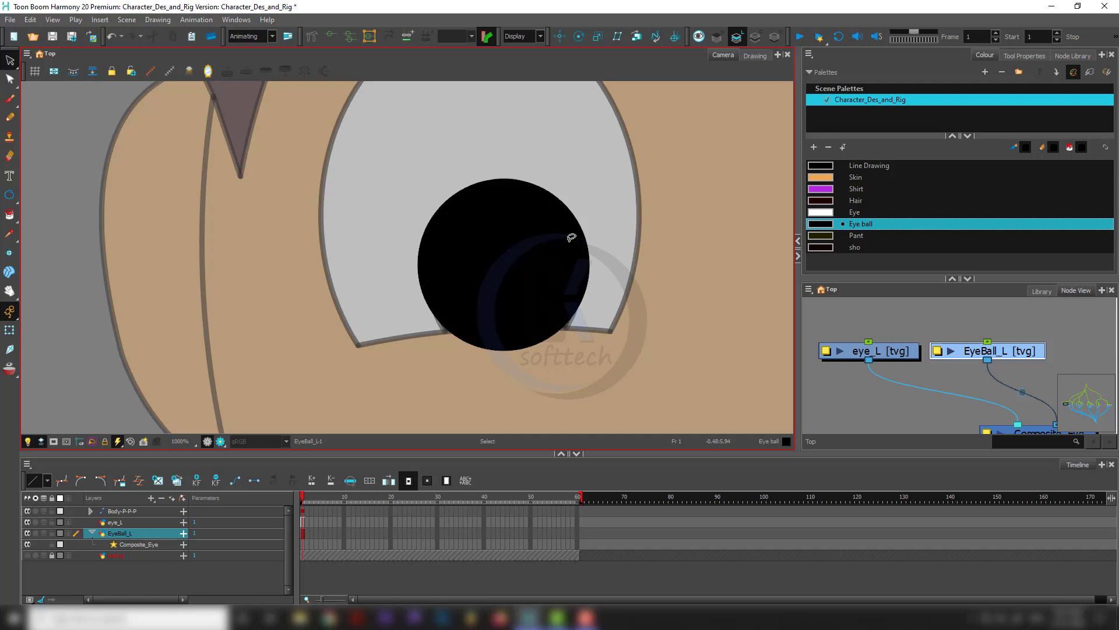
Move the circle's Eye ball fill from Line Art to Colour Art, then return to Line Art and select the eyeball.
{"action": "left_click", "coordinate": [532, 243]}
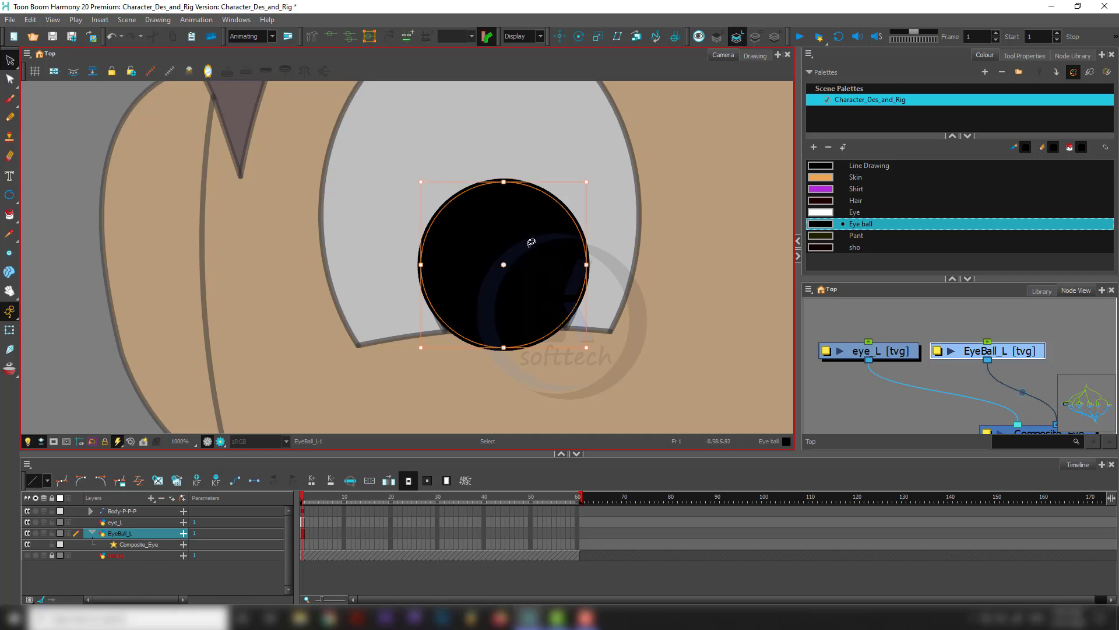
{"action": "key", "text": "Delete"}
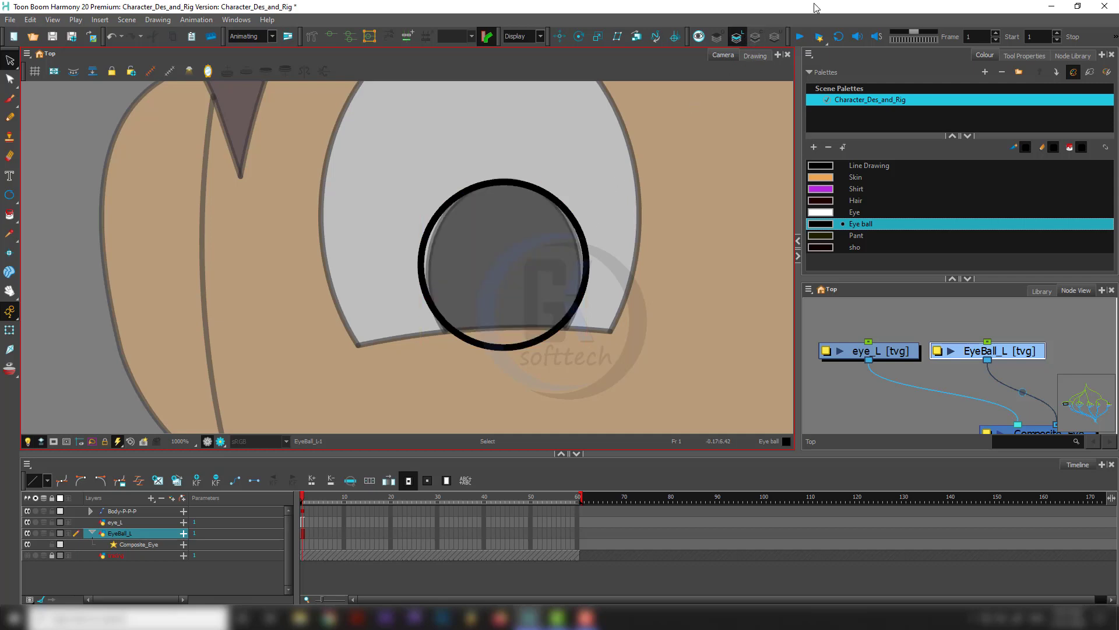
{"action": "left_click", "coordinate": [757, 38]}
{"action": "left_click", "coordinate": [738, 38]}
{"action": "key", "text": "l"}
{"action": "key", "text": "ctrl+z"}
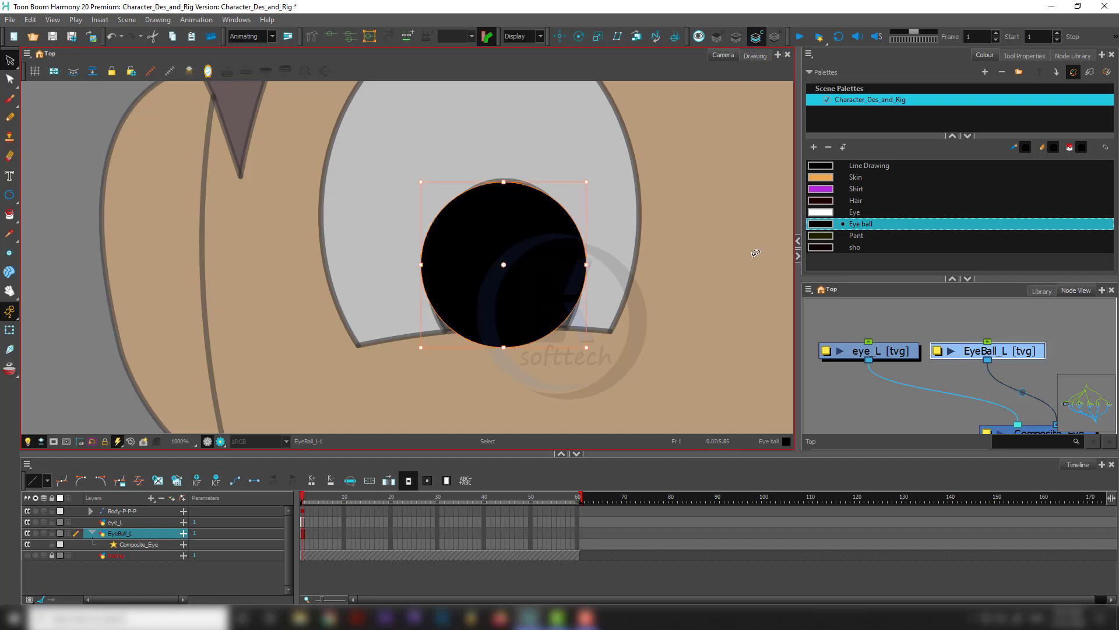
{"action": "left_click", "coordinate": [755, 252]}
{"action": "left_click", "coordinate": [738, 39]}
{"action": "left_click", "coordinate": [504, 183]}
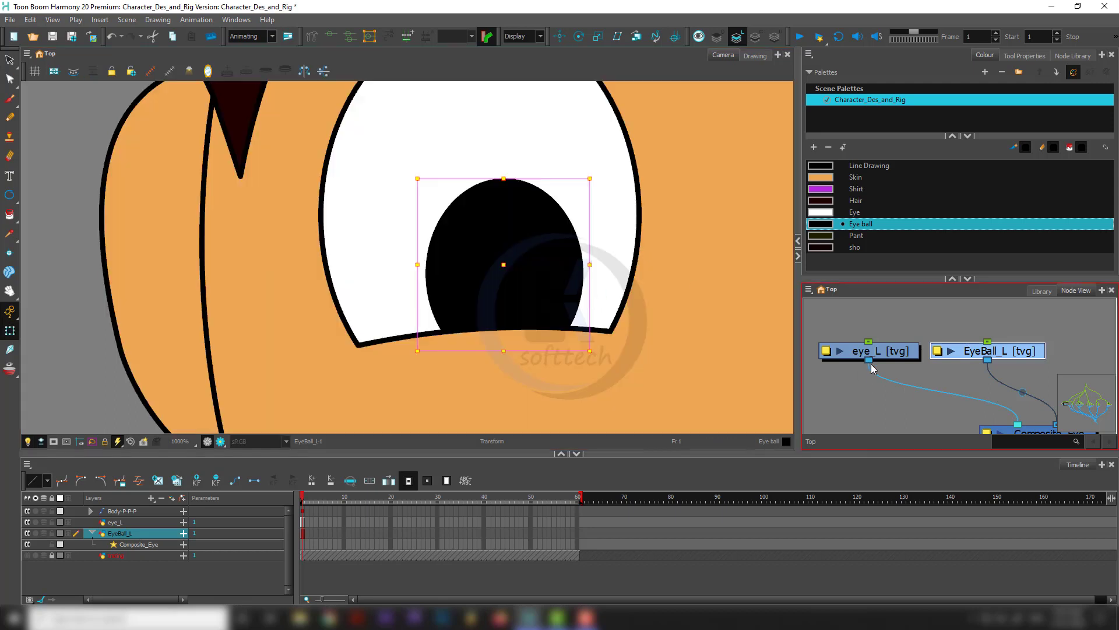
Select the outline of the left-hand eye in the eye_L drawing and switch to Colour Art.
{"action": "left_click", "coordinate": [877, 351]}
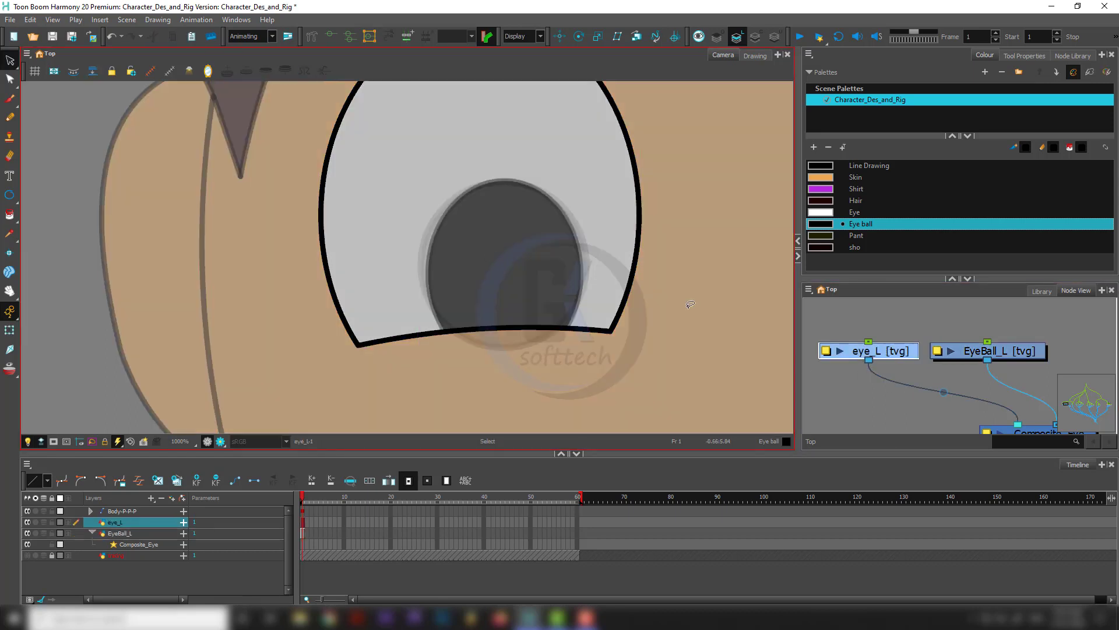
{"action": "scroll", "coordinate": [606, 320], "scroll_direction": "down", "scroll_amount": 3}
{"action": "scroll", "coordinate": [591, 259], "scroll_direction": "up", "scroll_amount": 2}
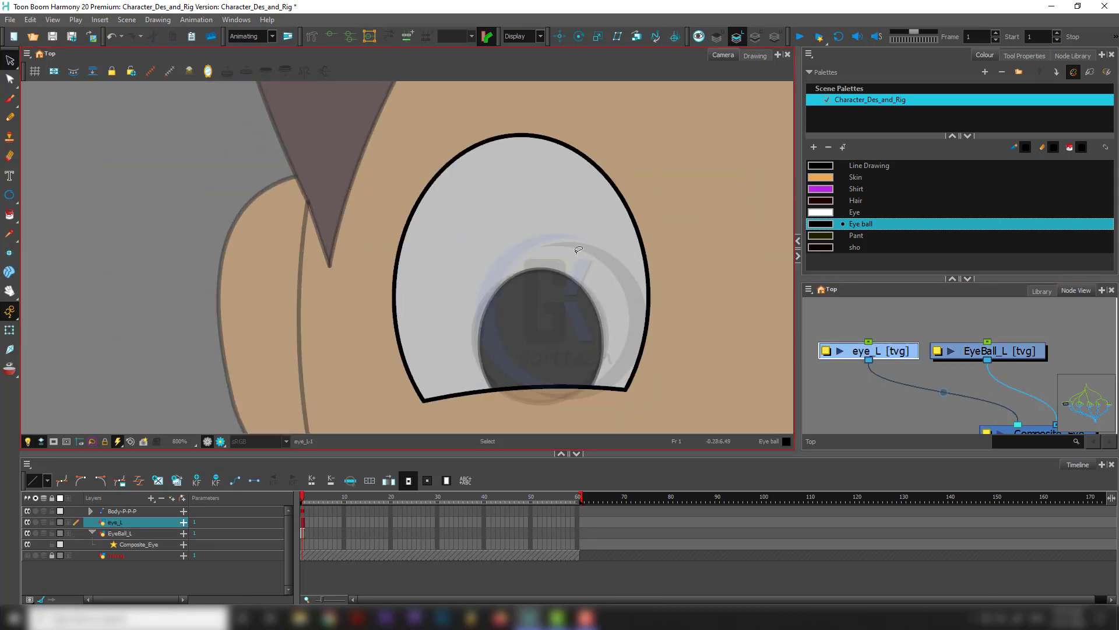
{"action": "left_click", "coordinate": [562, 261]}
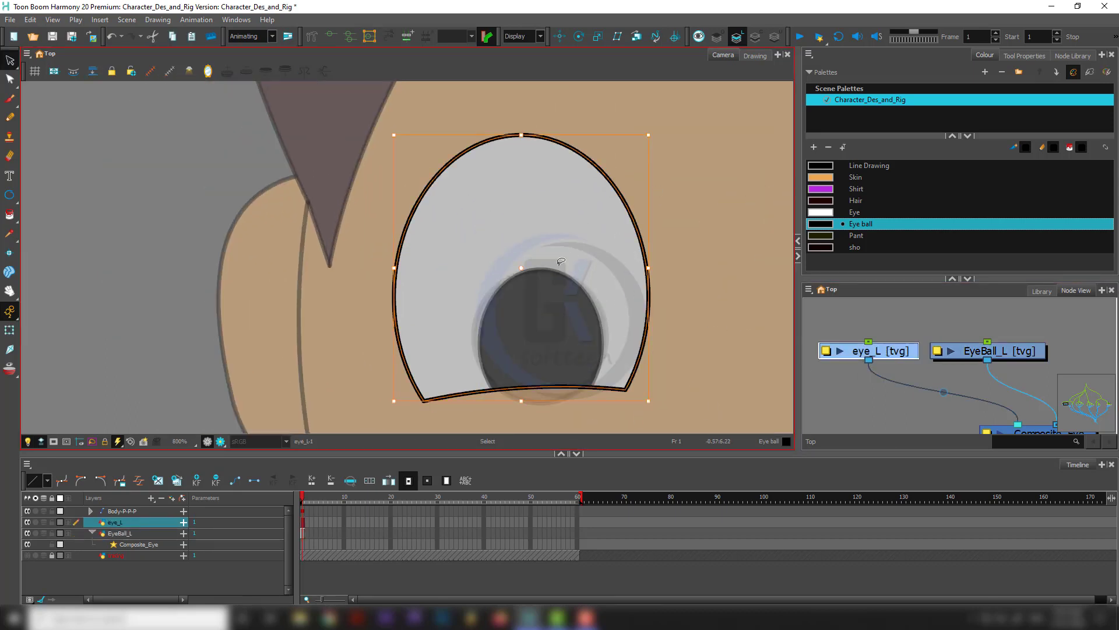
{"action": "left_click", "coordinate": [757, 37]}
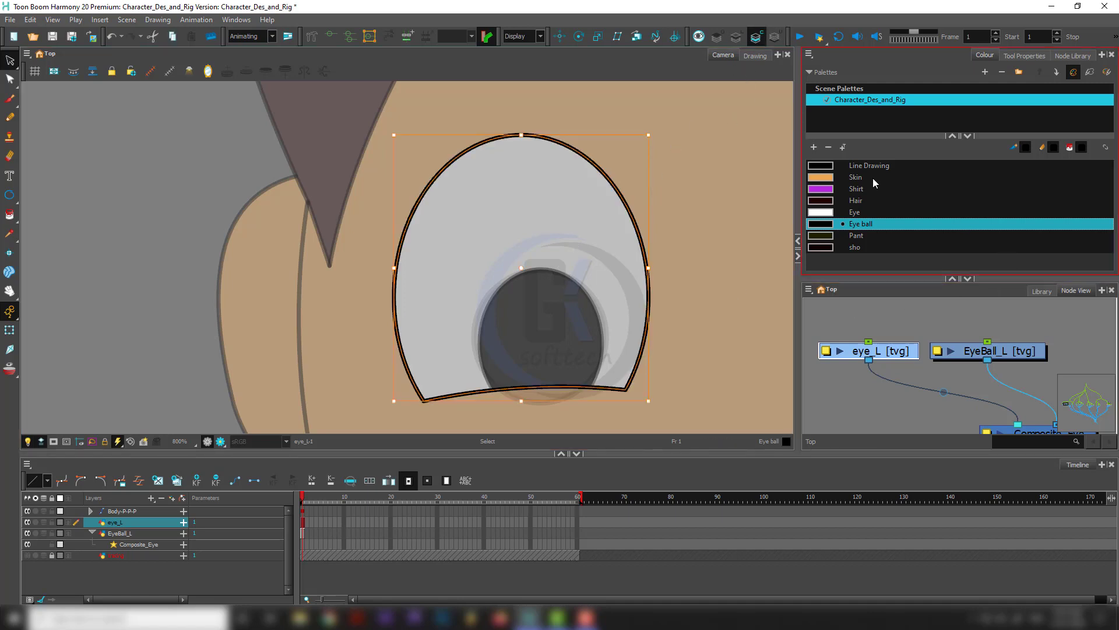
Try applying the Eye palette colour to the selected eye_L outline, then undo the recolouring and deselect it.
{"action": "left_click", "coordinate": [683, 289]}
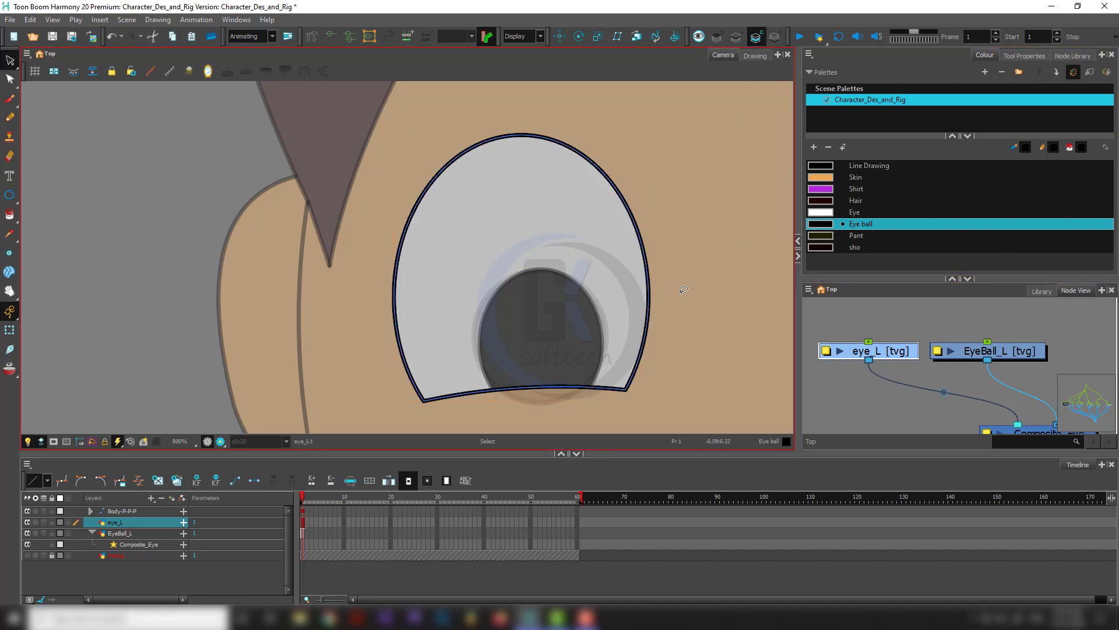
{"action": "left_click", "coordinate": [489, 332]}
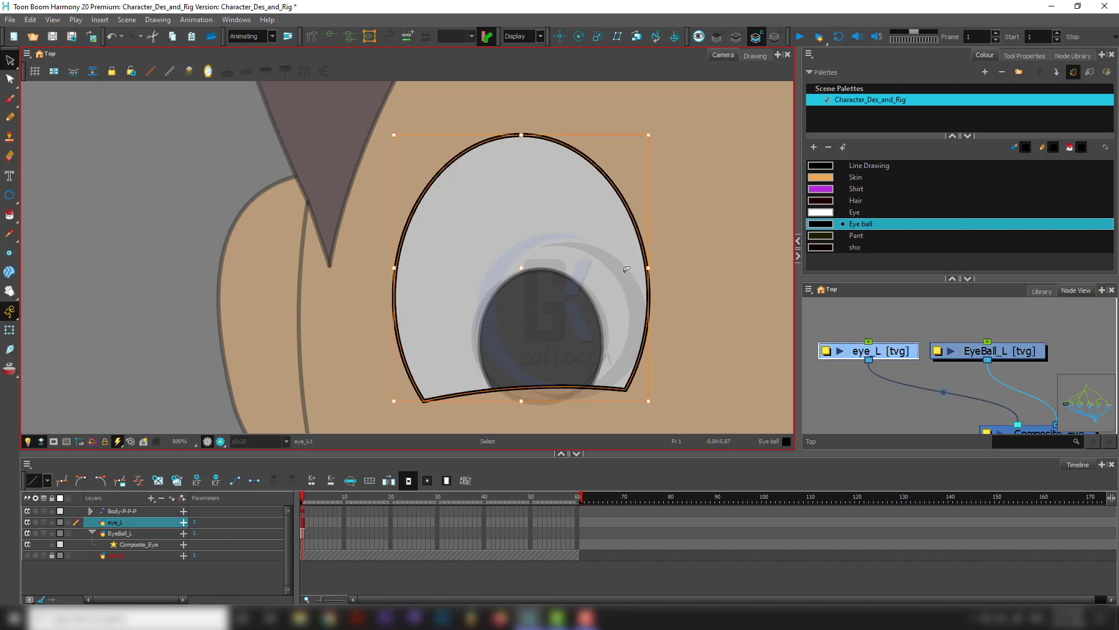
{"action": "left_click", "coordinate": [824, 214]}
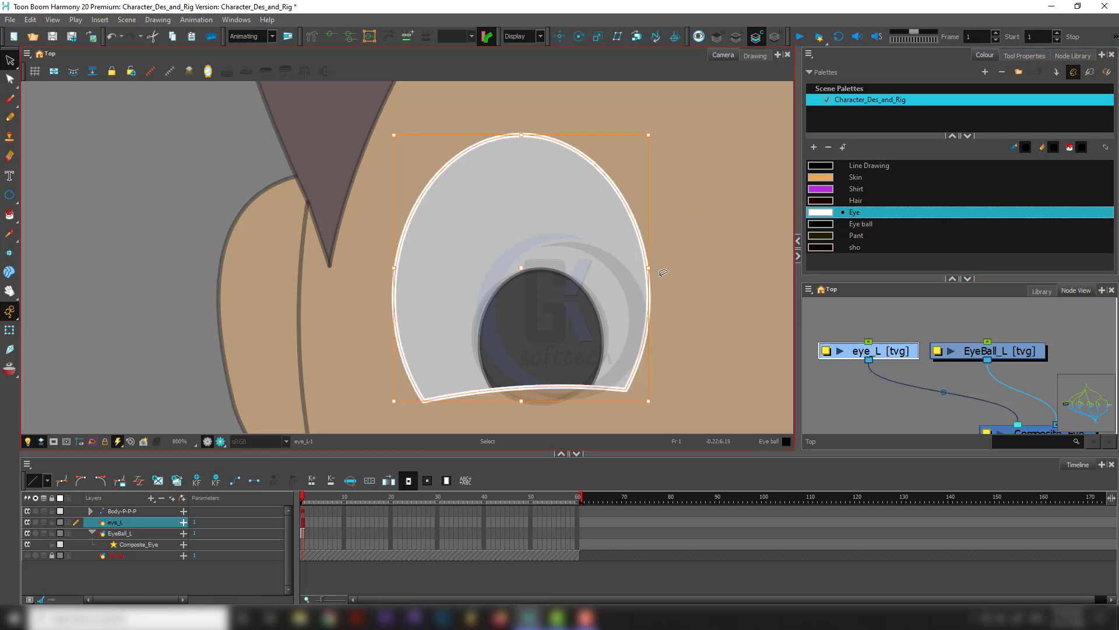
{"action": "key", "text": "ctrl+z"}
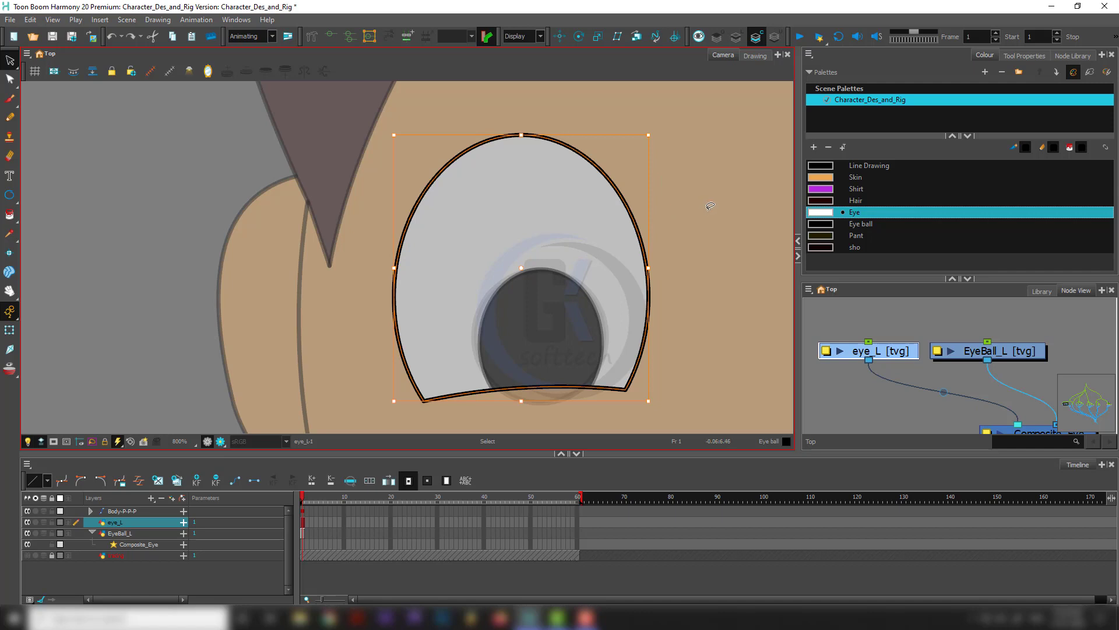
{"action": "left_click", "coordinate": [710, 206]}
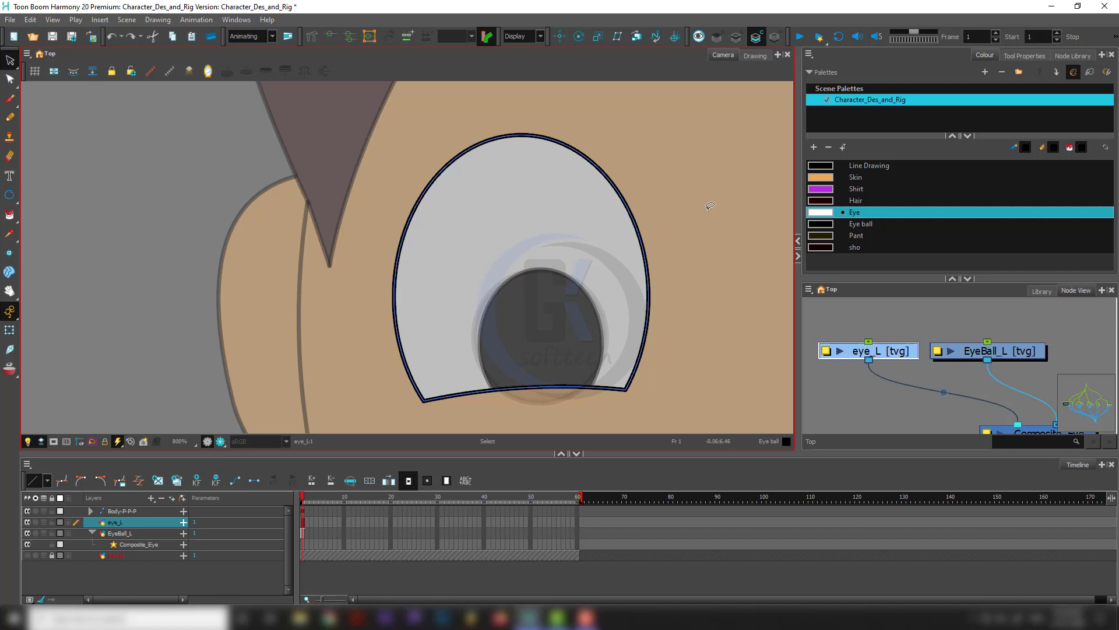
Fill the inside of the eye_L shape with the Eye colour on Colour Art.
{"action": "left_click", "coordinate": [821, 215]}
{"action": "key", "text": "alt+i"}
{"action": "left_click", "coordinate": [530, 270]}
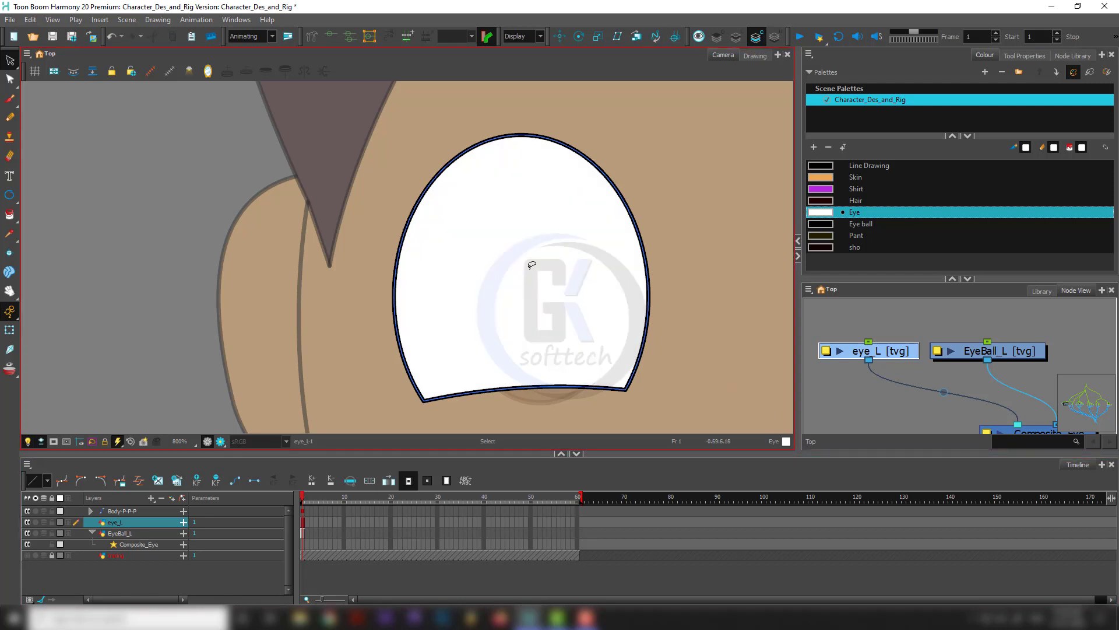
{"action": "left_click", "coordinate": [566, 256]}
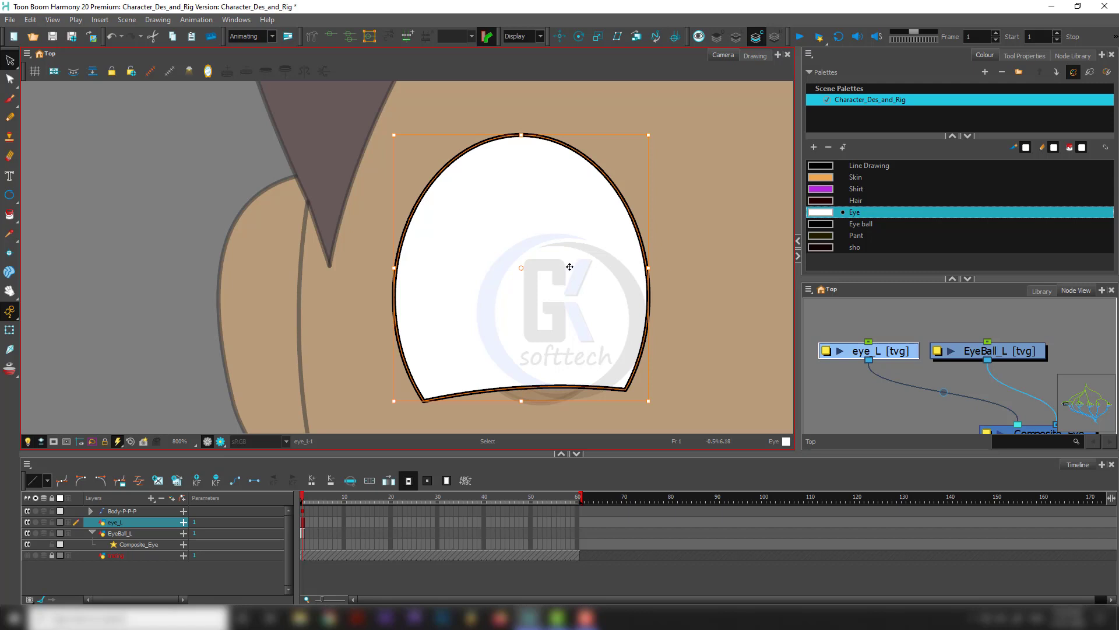
{"action": "scroll", "coordinate": [570, 266], "scroll_direction": "down", "scroll_amount": 4}
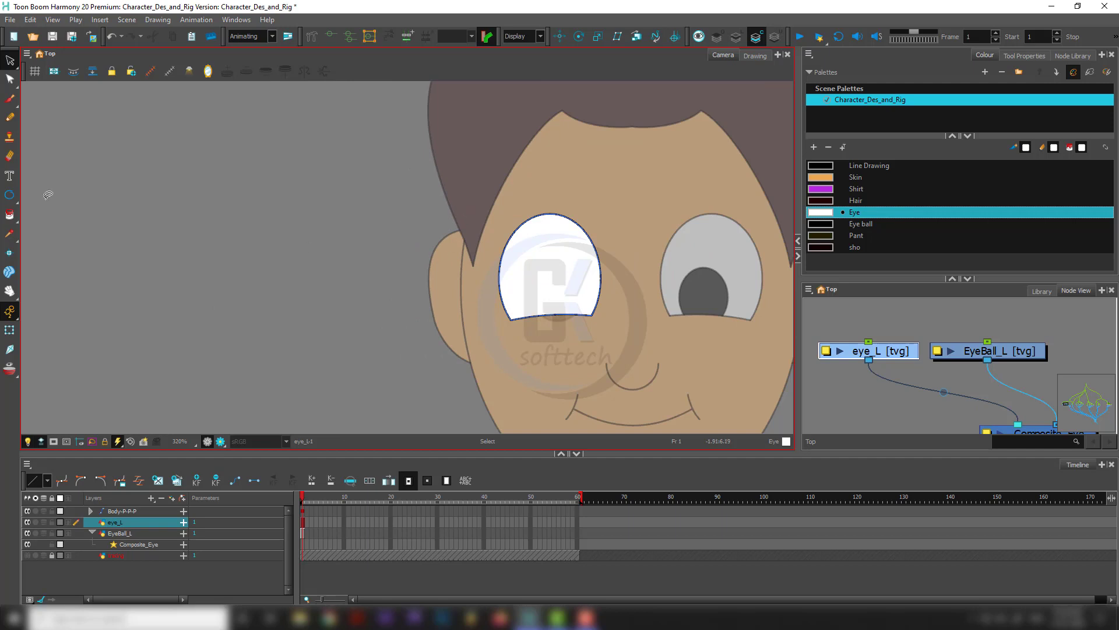
Draw six separate straight strokes around the left-hand eye in eye_L using the Line tool.
{"action": "left_click", "coordinate": [14, 195]}
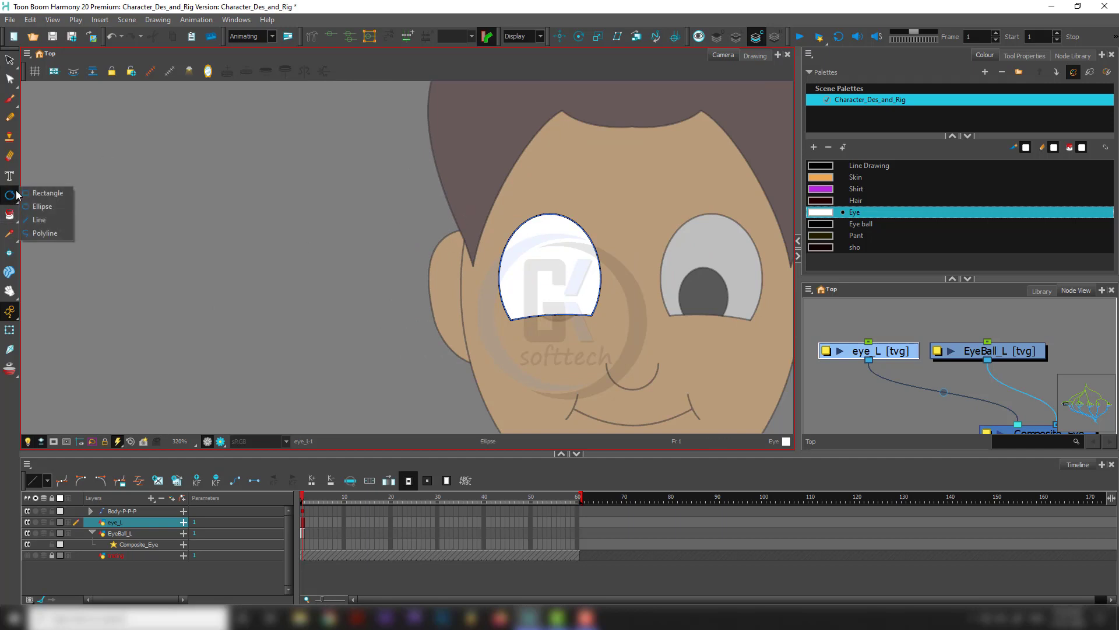
{"action": "left_click", "coordinate": [39, 220]}
{"action": "scroll", "coordinate": [606, 185], "scroll_direction": "up", "scroll_amount": 3}
{"action": "left_click_drag", "start_coordinate": [563, 237], "coordinate": [619, 185]}
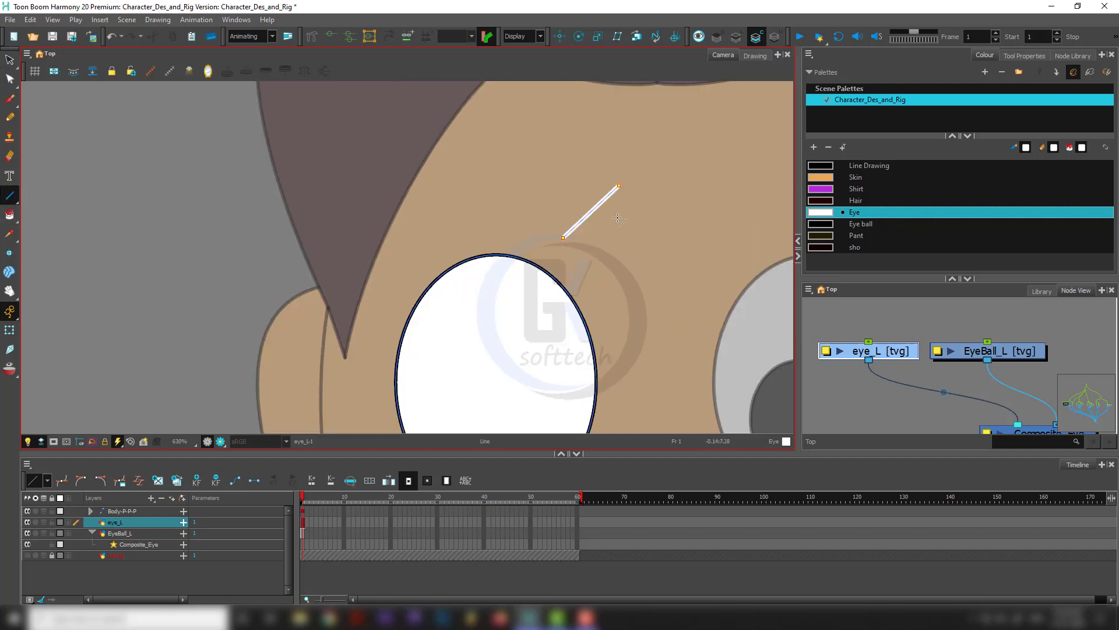
{"action": "left_click_drag", "start_coordinate": [617, 260], "coordinate": [721, 198]}
{"action": "left_click_drag", "start_coordinate": [669, 289], "coordinate": [756, 303]}
{"action": "left_click_drag", "start_coordinate": [674, 335], "coordinate": [721, 372]}
{"action": "scroll", "coordinate": [682, 309], "scroll_direction": "down", "scroll_amount": 2}
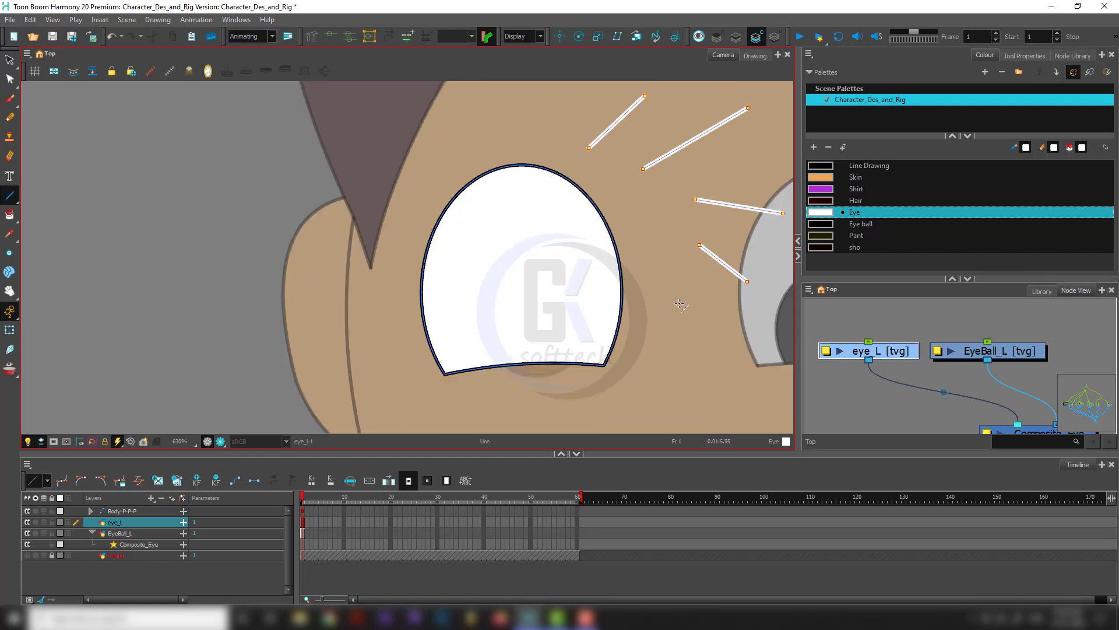
{"action": "left_click_drag", "start_coordinate": [679, 303], "coordinate": [721, 376]}
{"action": "left_click_drag", "start_coordinate": [421, 204], "coordinate": [319, 218]}
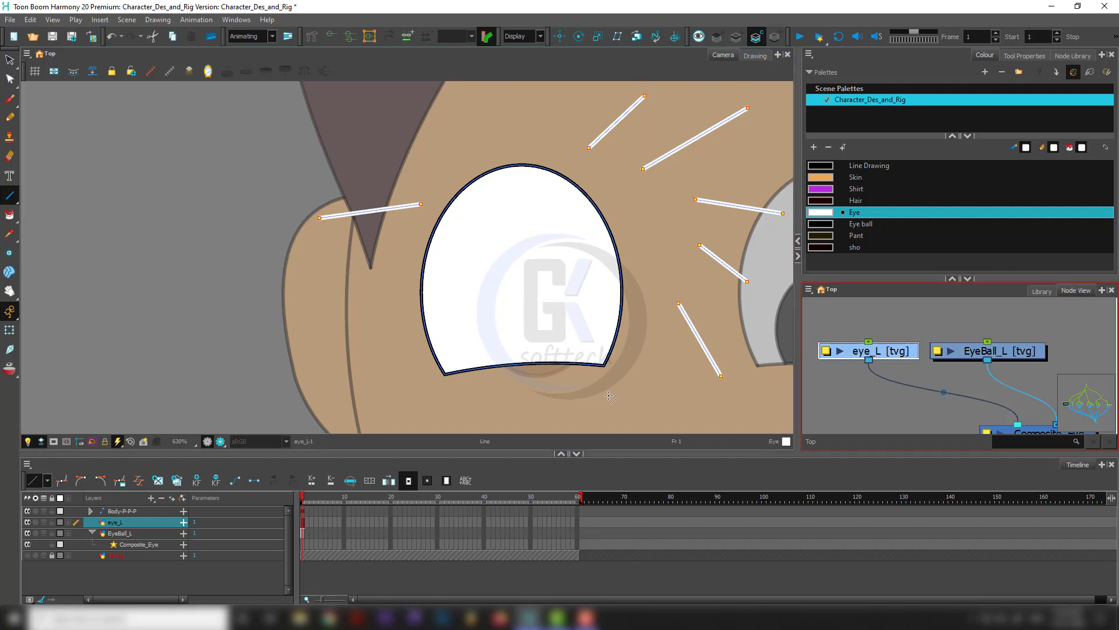
Delete the straight strokes drawn around the eye from the eye_L drawing.
{"action": "key", "text": "alt+s"}
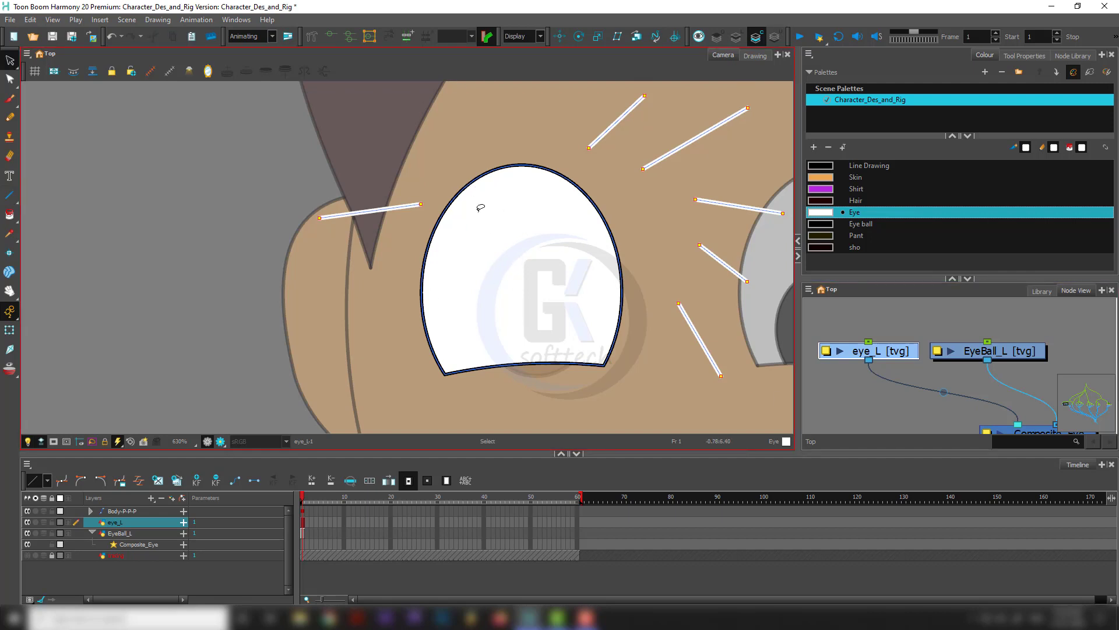
{"action": "left_click", "coordinate": [532, 256]}
{"action": "key", "text": "Delete"}
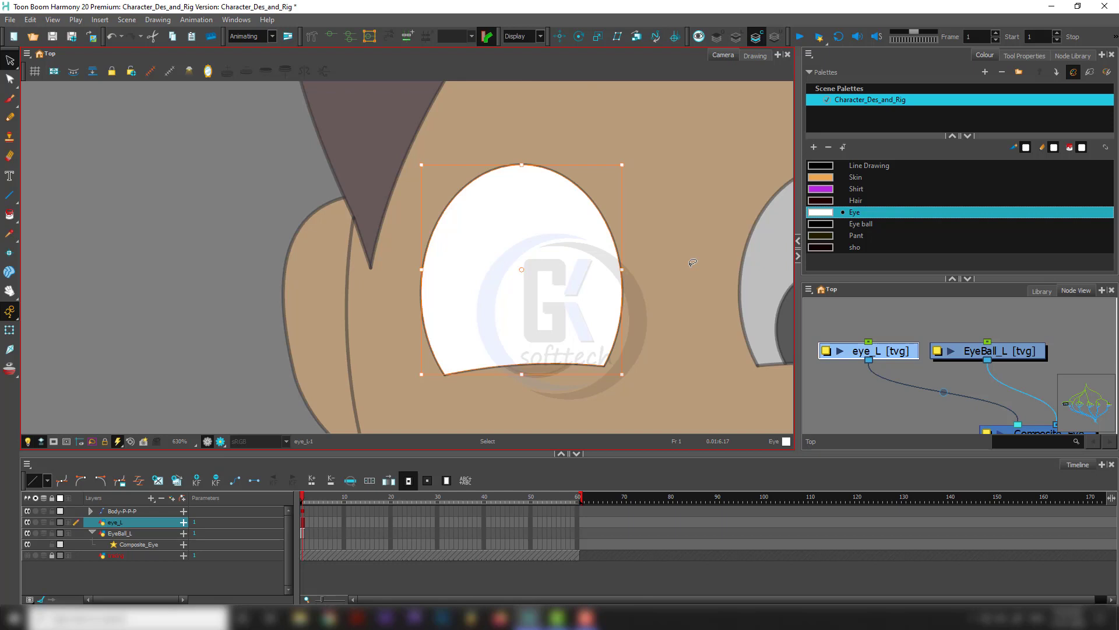
{"action": "scroll", "coordinate": [693, 262], "scroll_direction": "down", "scroll_amount": 2}
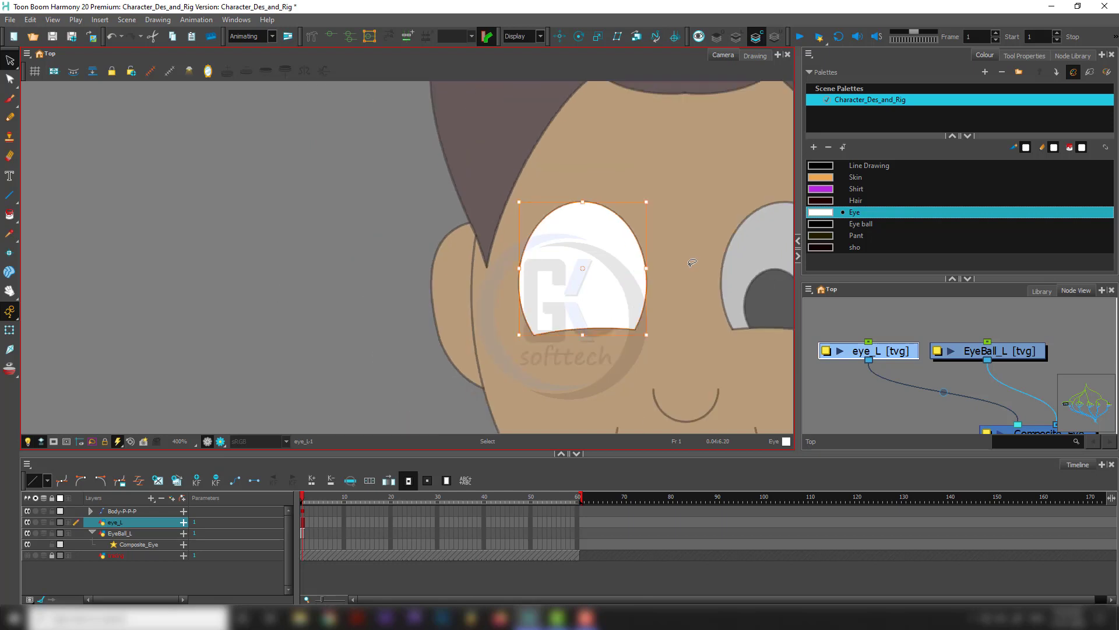
Switch to the Transform tool and select the Head drawing node in the node network.
{"action": "key", "text": "shift+t"}
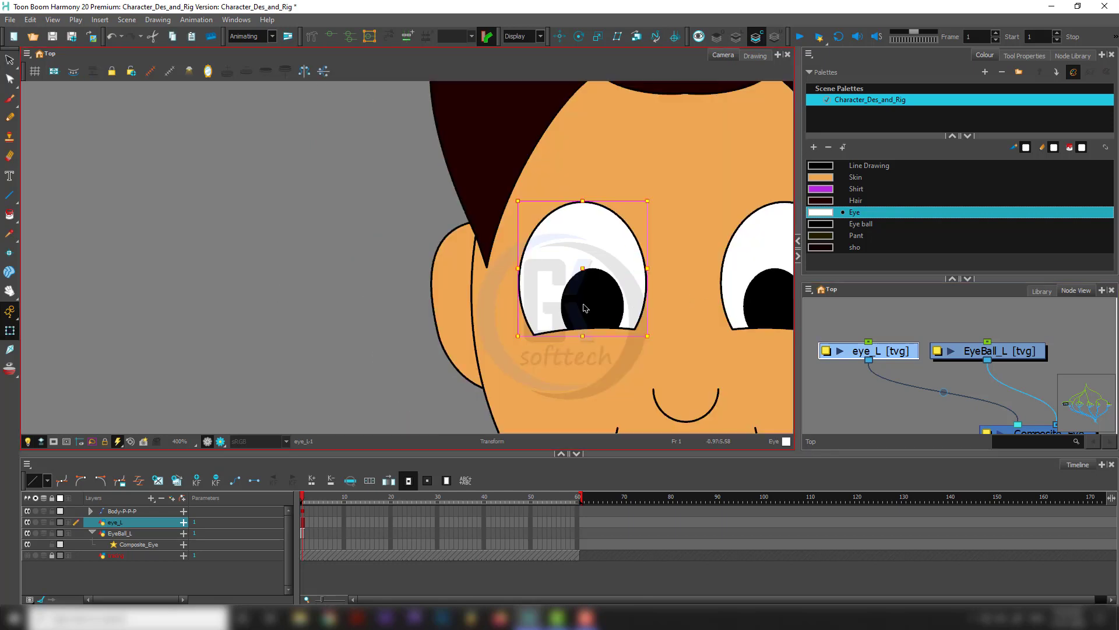
{"action": "scroll", "coordinate": [587, 305], "scroll_direction": "up", "scroll_amount": 3}
{"action": "scroll", "coordinate": [593, 300], "scroll_direction": "down", "scroll_amount": 3}
{"action": "scroll", "coordinate": [940, 343], "scroll_direction": "down", "scroll_amount": 2}
{"action": "scroll", "coordinate": [940, 341], "scroll_direction": "down", "scroll_amount": 1}
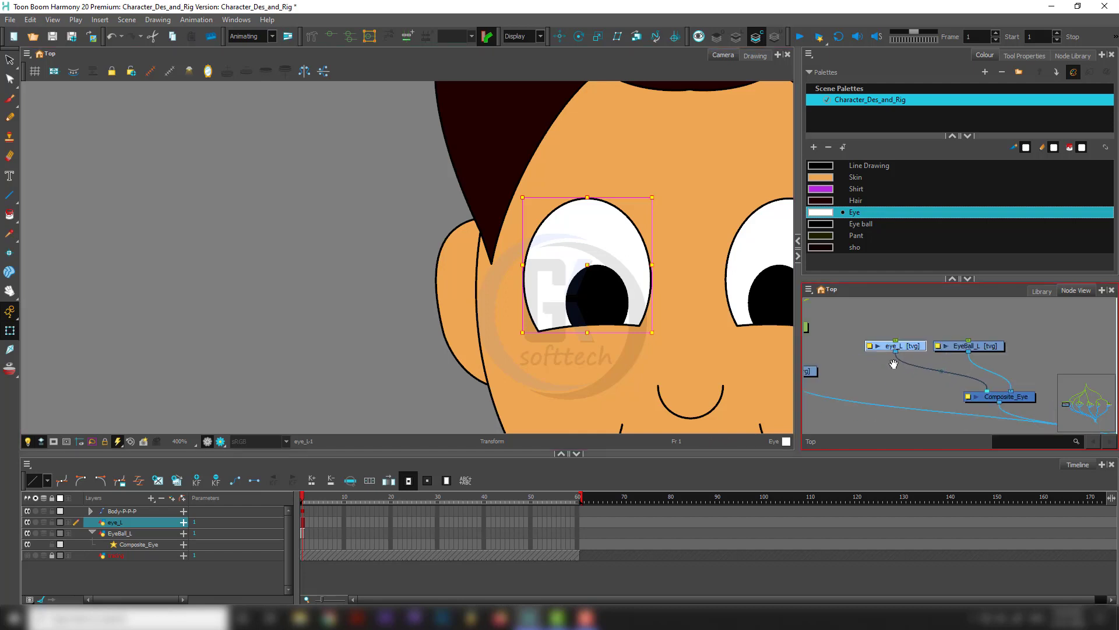
{"action": "left_click_drag", "start_coordinate": [856, 369], "coordinate": [931, 359]}
{"action": "left_click", "coordinate": [874, 362]}
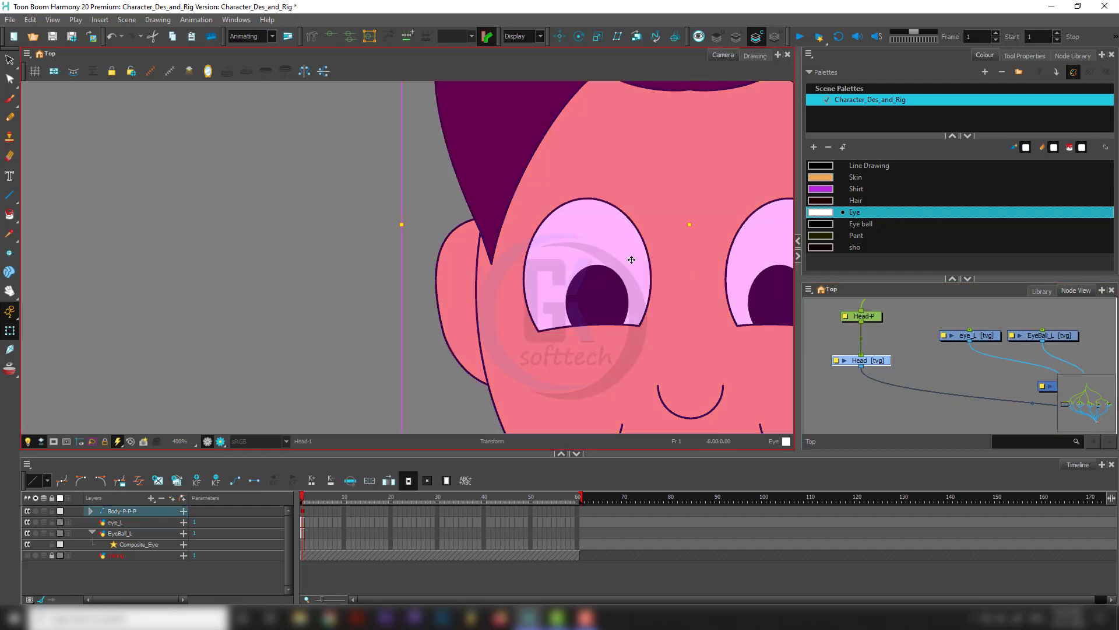
Delete the white fill of the left-hand eye from the Head drawing with the Select tool.
{"action": "key", "text": "alt+s"}
{"action": "scroll", "coordinate": [635, 276], "scroll_direction": "down", "scroll_amount": 2}
{"action": "scroll", "coordinate": [636, 272], "scroll_direction": "up", "scroll_amount": 1}
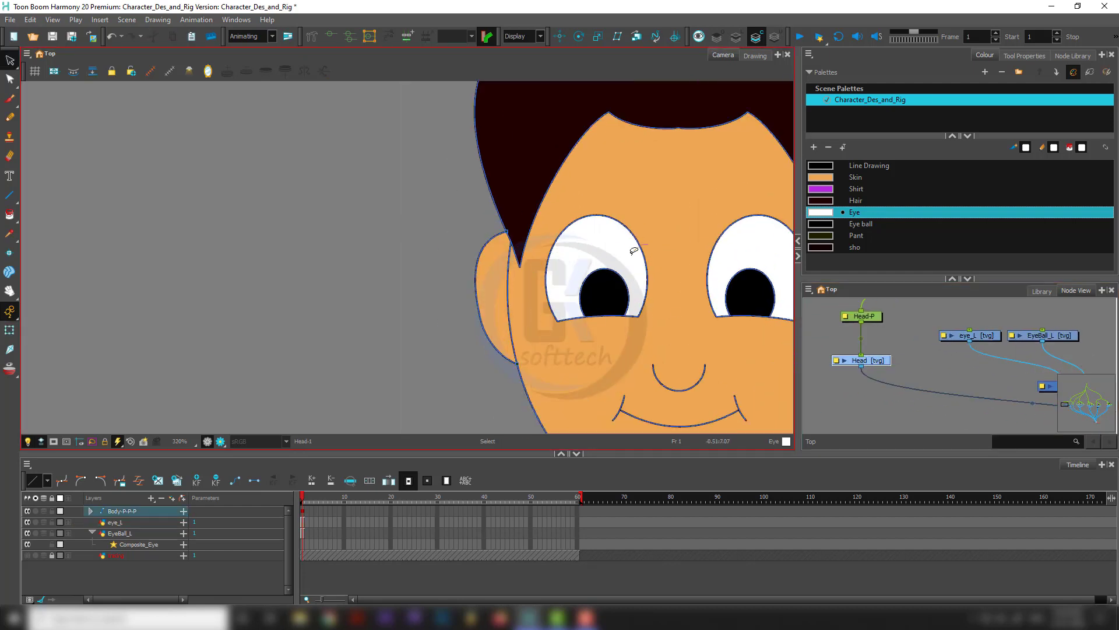
{"action": "left_click", "coordinate": [636, 256]}
{"action": "left_click", "coordinate": [415, 242]}
{"action": "left_click", "coordinate": [605, 219]}
{"action": "key", "text": "Delete"}
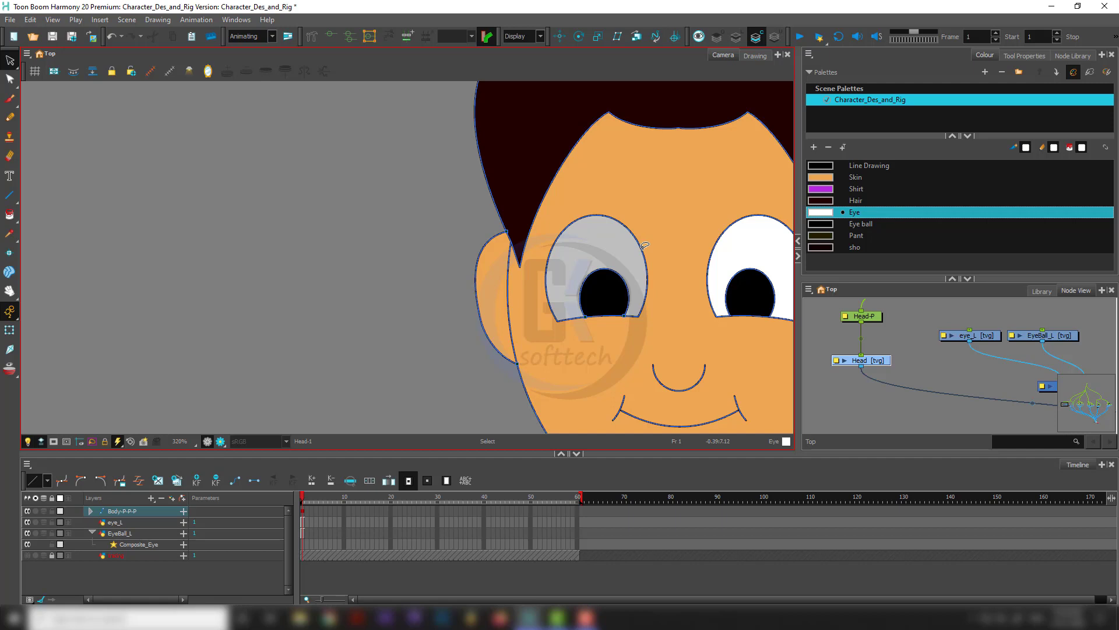
Remove the left-hand eye's remaining outline and pupil from the Head drawing, finishing with the Contour Editor.
{"action": "left_click", "coordinate": [647, 250]}
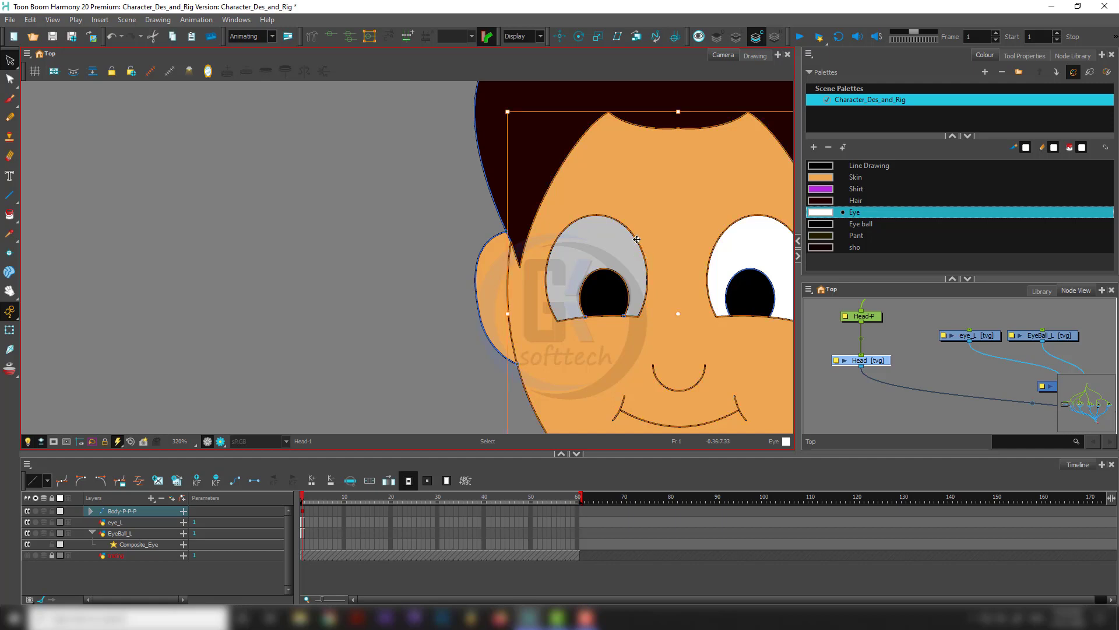
{"action": "scroll", "coordinate": [588, 275], "scroll_direction": "down", "scroll_amount": 3}
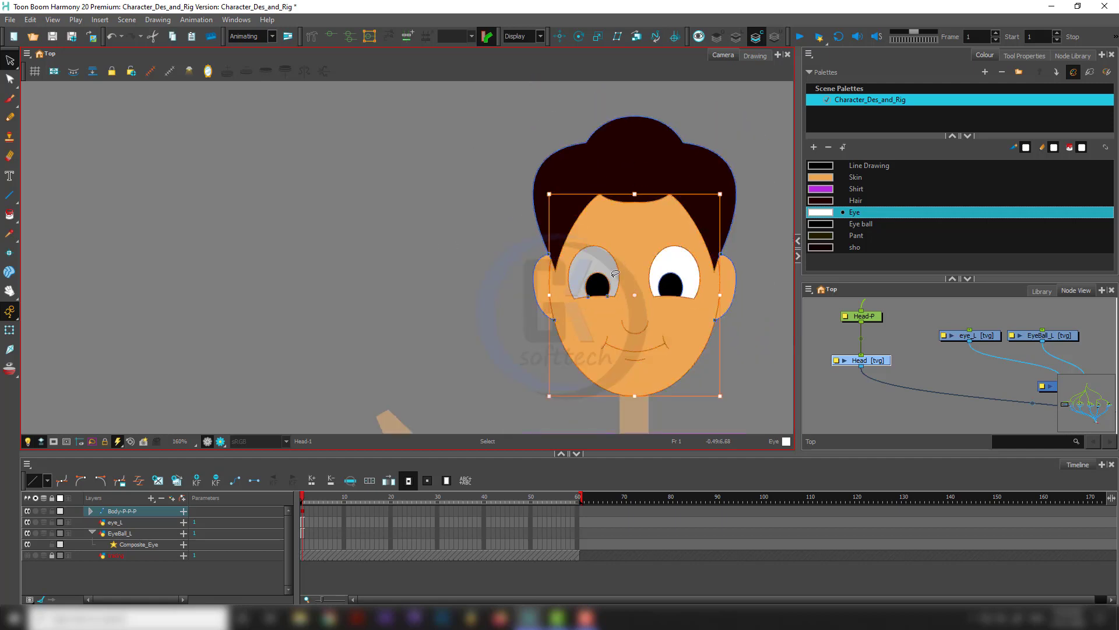
{"action": "key", "text": "alt+q"}
{"action": "mouse_move", "coordinate": [626, 302]}
{"action": "left_mouse_down"}
{"action": "mouse_move", "coordinate": [583, 239]}
{"action": "mouse_move", "coordinate": [565, 278]}
{"action": "mouse_move", "coordinate": [575, 295]}
{"action": "mouse_move", "coordinate": [600, 307]}
{"action": "mouse_move", "coordinate": [623, 296]}
{"action": "left_mouse_up"}
{"action": "key", "text": "Delete"}
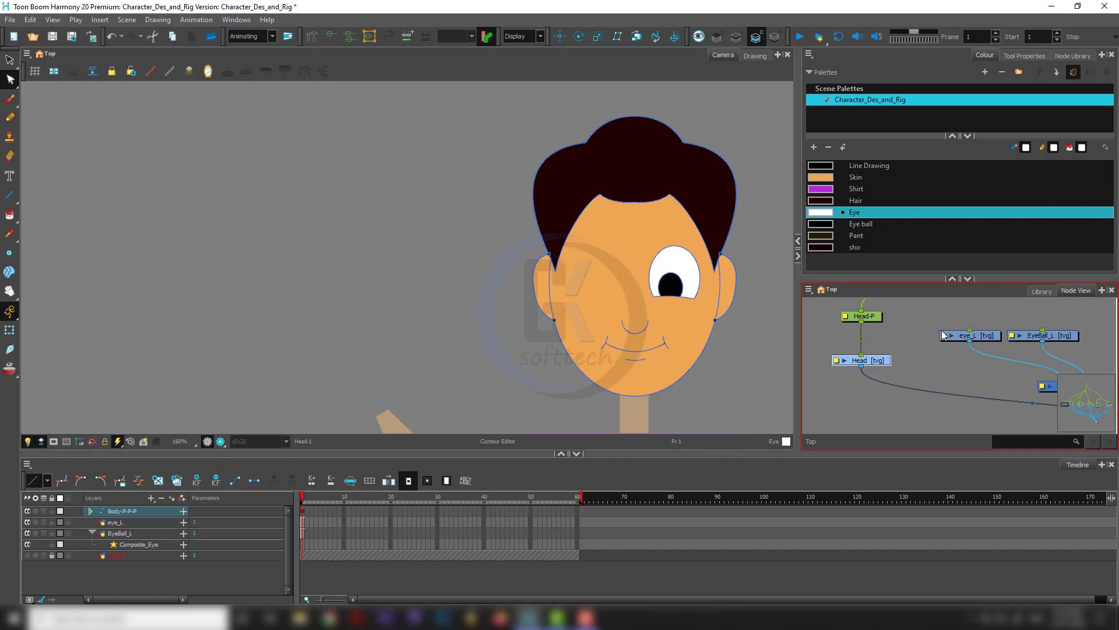
Select the eye_L, EyeBall_L and Composite_Eye nodes and reconnect Composite_Eye to Composite_Head's first input, ahead of the Head drawing.
{"action": "left_click_drag", "start_coordinate": [968, 359], "coordinate": [954, 382]}
{"action": "scroll", "coordinate": [857, 344], "scroll_direction": "down", "scroll_amount": 3}
{"action": "left_click_drag", "start_coordinate": [960, 329], "coordinate": [856, 384]}
{"action": "scroll", "coordinate": [956, 396], "scroll_direction": "up", "scroll_amount": 2}
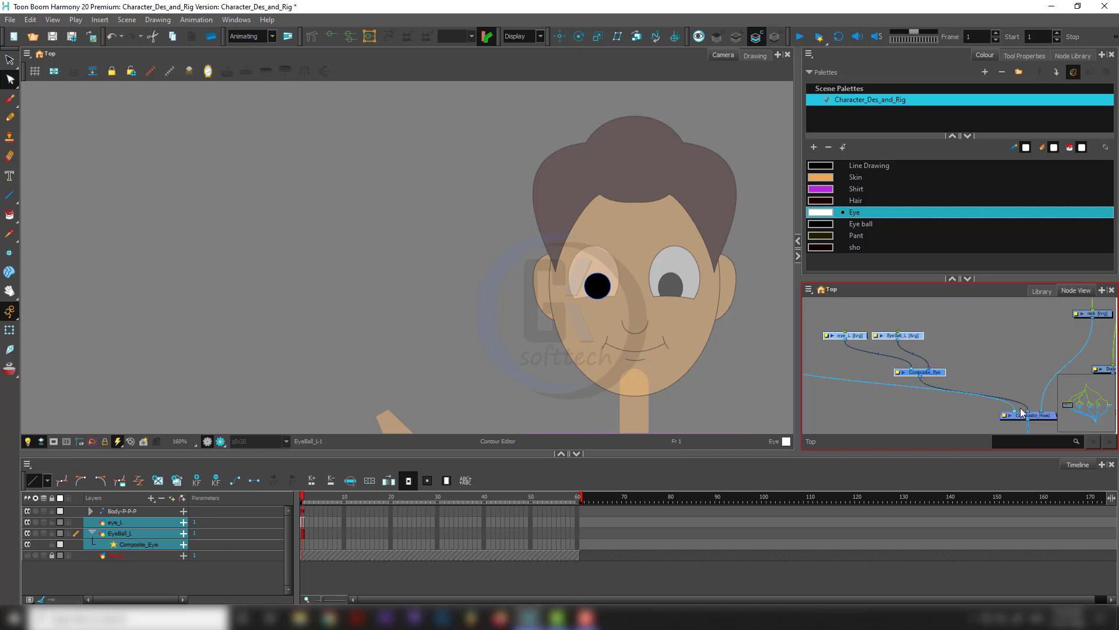
{"action": "left_click_drag", "start_coordinate": [1022, 411], "coordinate": [1017, 412]}
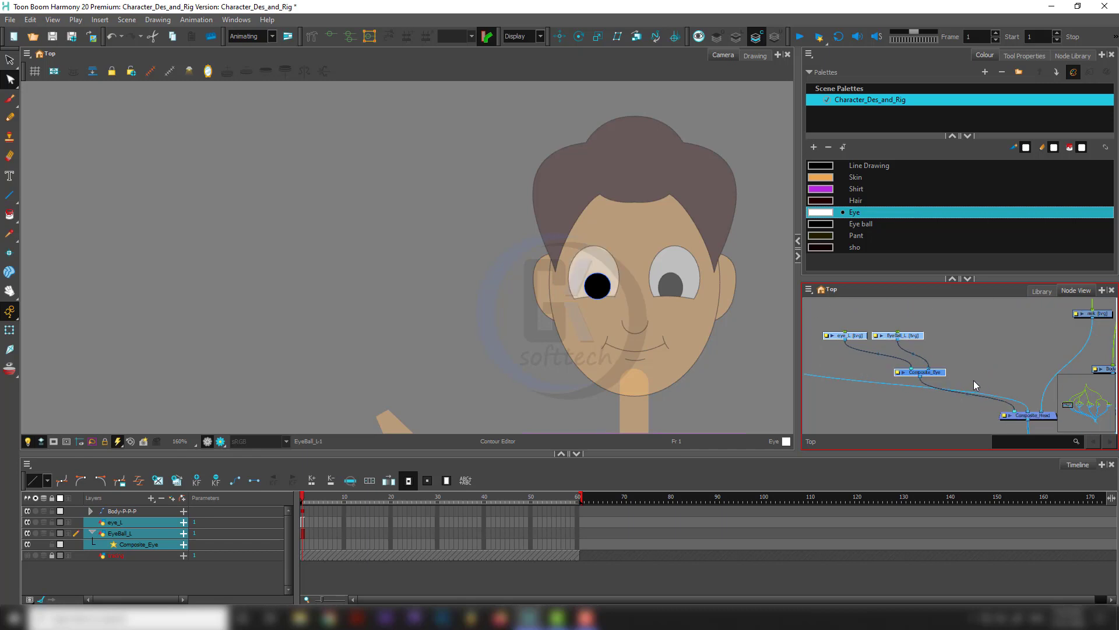
Move the eye_L, EyeBall_L and Composite_Eye group to the left side of the Head node and inspect Composite_Head's inputs.
{"action": "scroll", "coordinate": [974, 381], "scroll_direction": "down", "scroll_amount": 2}
{"action": "mouse_move", "coordinate": [972, 350]}
{"action": "left_mouse_down"}
{"action": "mouse_move", "coordinate": [917, 379]}
{"action": "mouse_move", "coordinate": [851, 373]}
{"action": "mouse_move", "coordinate": [901, 378]}
{"action": "left_mouse_up"}
{"action": "scroll", "coordinate": [887, 360], "scroll_direction": "up", "scroll_amount": 2}
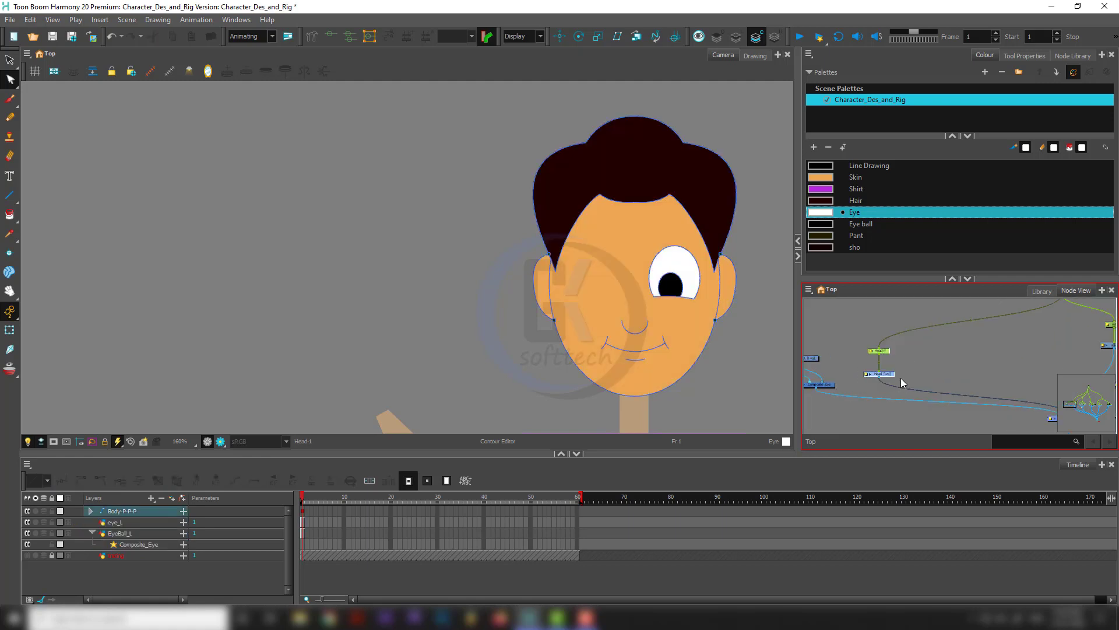
{"action": "left_click", "coordinate": [899, 359]}
{"action": "left_click_drag", "start_coordinate": [1001, 361], "coordinate": [897, 331]}
{"action": "scroll", "coordinate": [950, 385], "scroll_direction": "up", "scroll_amount": 3}
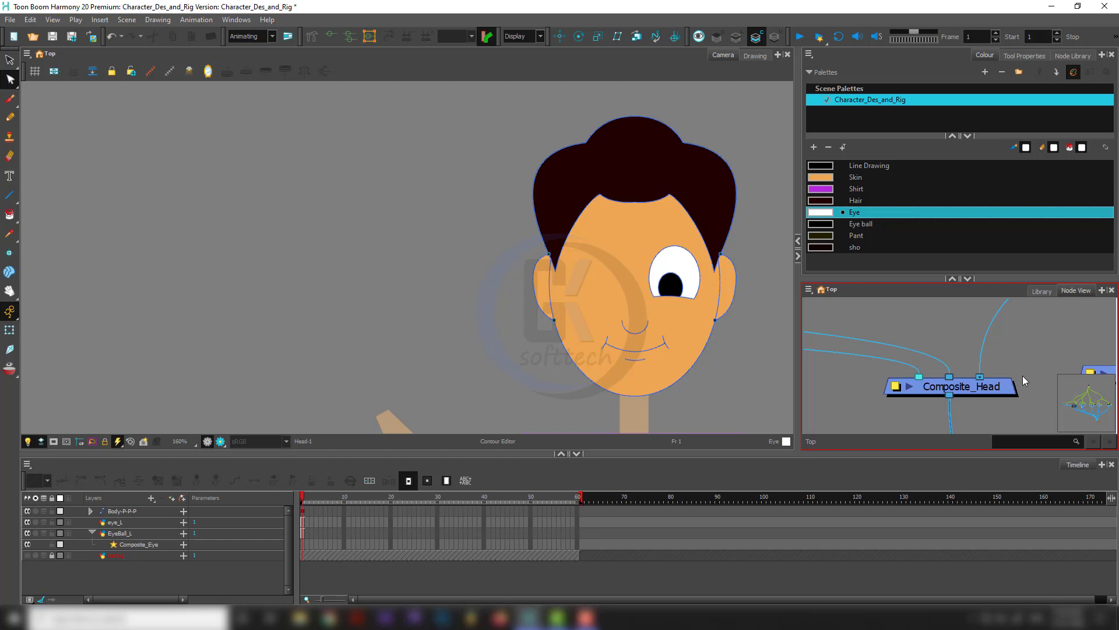
Shift the Head-P and Head nodes closer to Composite_Head and bring the eye node group nearer to them.
{"action": "scroll", "coordinate": [945, 369], "scroll_direction": "down", "scroll_amount": 4}
{"action": "left_click_drag", "start_coordinate": [863, 373], "coordinate": [977, 414]}
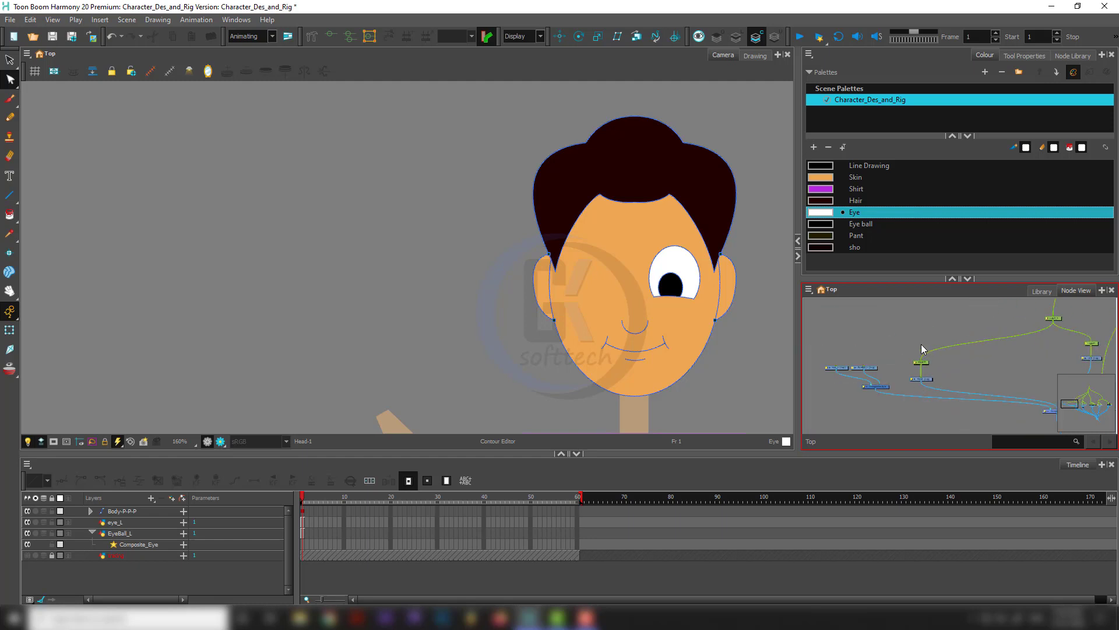
{"action": "mouse_move", "coordinate": [917, 344]}
{"action": "left_mouse_down"}
{"action": "mouse_move", "coordinate": [935, 386]}
{"action": "mouse_move", "coordinate": [992, 377]}
{"action": "left_mouse_up"}
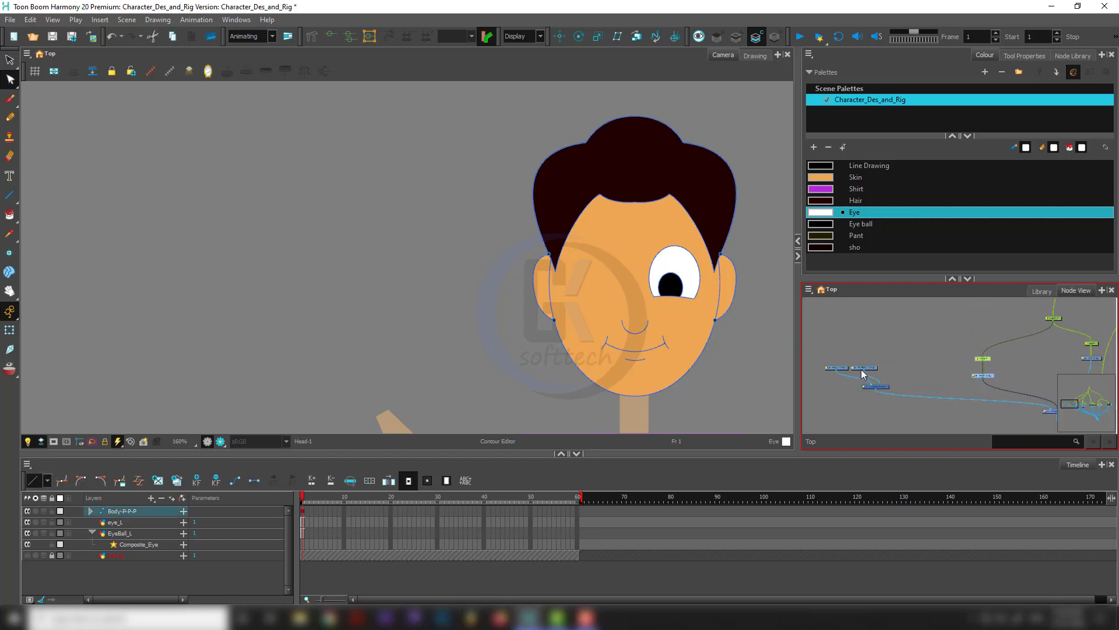
{"action": "left_click_drag", "start_coordinate": [821, 353], "coordinate": [936, 380]}
Rearrange the eye nodes above Composite_Eye so EyeBall_L sits to the left of eye_L and layers in front of it.
{"action": "key", "text": "shift+t"}
{"action": "left_click", "coordinate": [942, 334]}
{"action": "scroll", "coordinate": [647, 265], "scroll_direction": "up", "scroll_amount": 4}
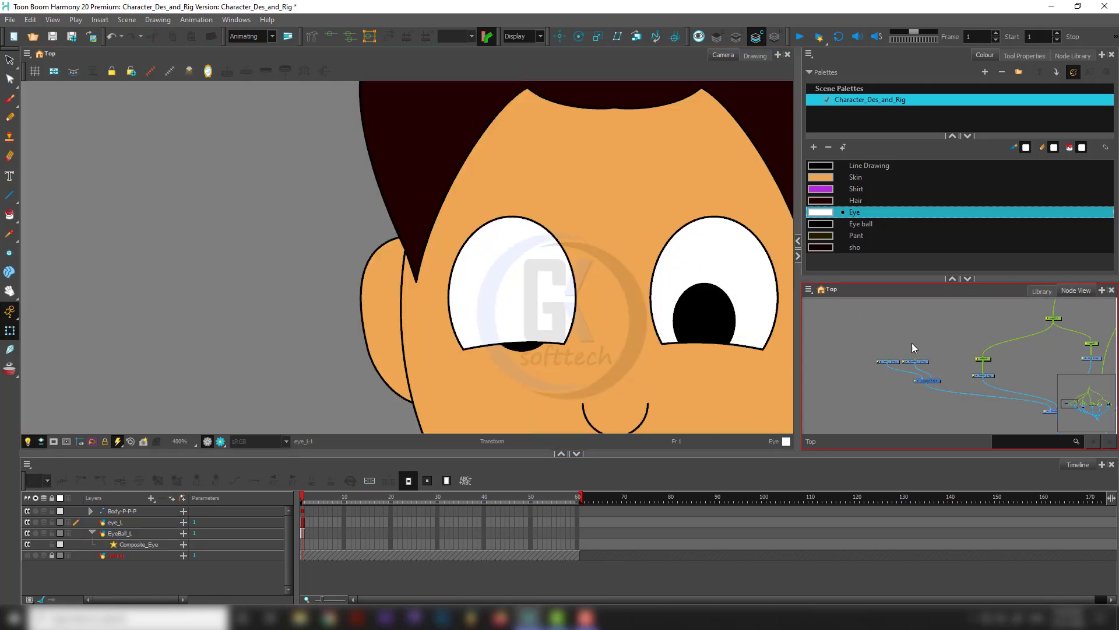
{"action": "scroll", "coordinate": [897, 376], "scroll_direction": "up", "scroll_amount": 3}
{"action": "left_click_drag", "start_coordinate": [863, 387], "coordinate": [916, 344]}
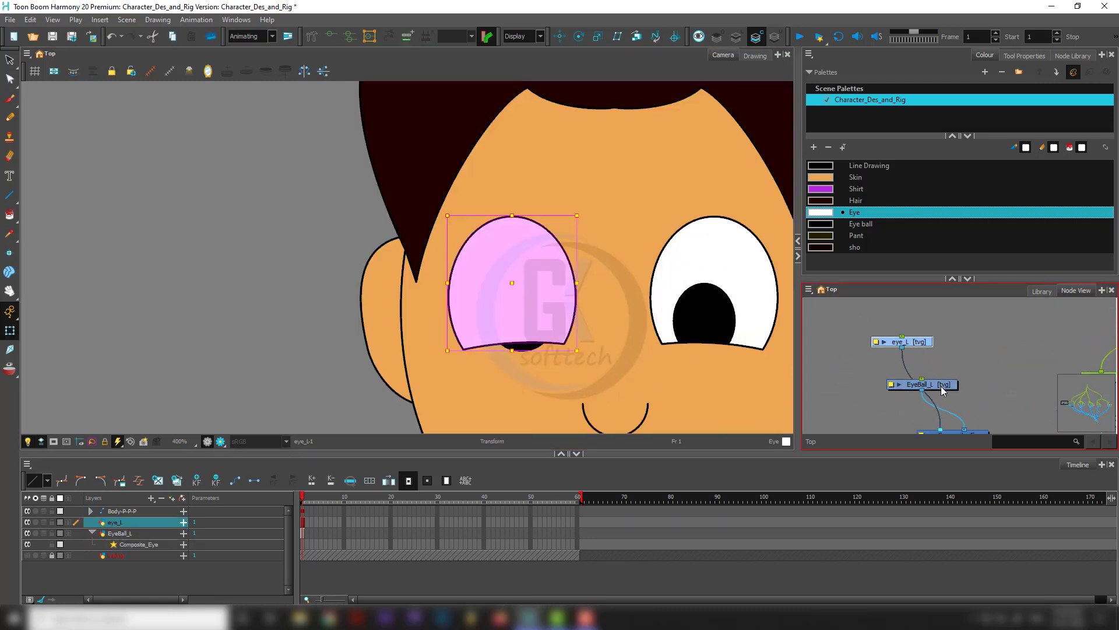
{"action": "left_click_drag", "start_coordinate": [945, 392], "coordinate": [850, 332]}
{"action": "left_click_drag", "start_coordinate": [966, 431], "coordinate": [939, 428]}
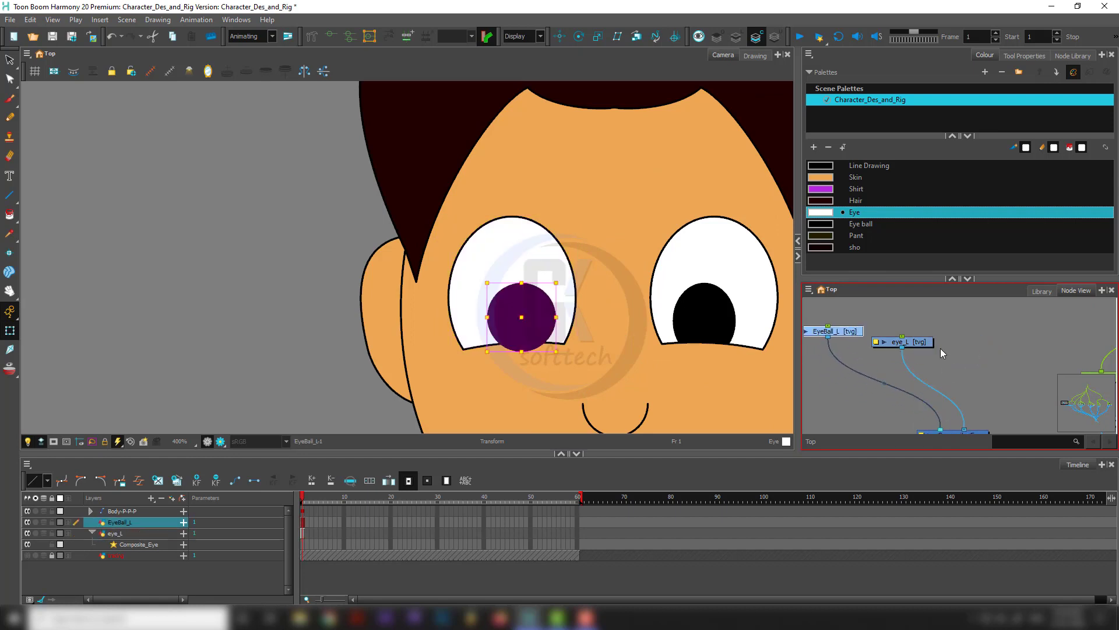
{"action": "left_click_drag", "start_coordinate": [919, 344], "coordinate": [995, 341]}
{"action": "left_click_drag", "start_coordinate": [866, 331], "coordinate": [940, 343]}
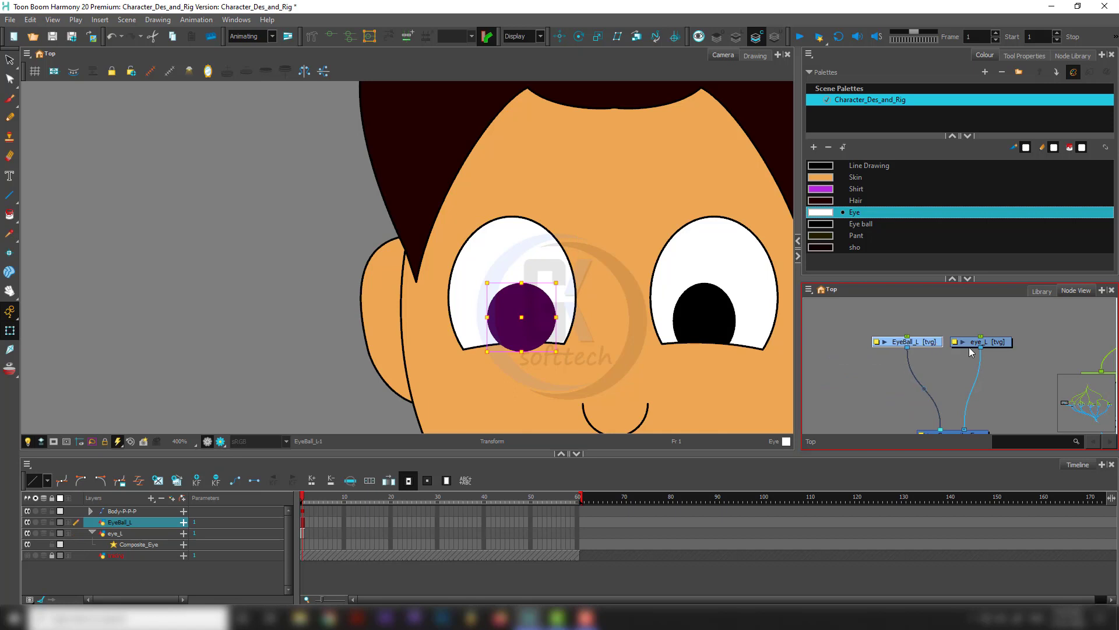
{"action": "scroll", "coordinate": [904, 382], "scroll_direction": "down", "scroll_amount": 3}
{"action": "left_click", "coordinate": [940, 347]}
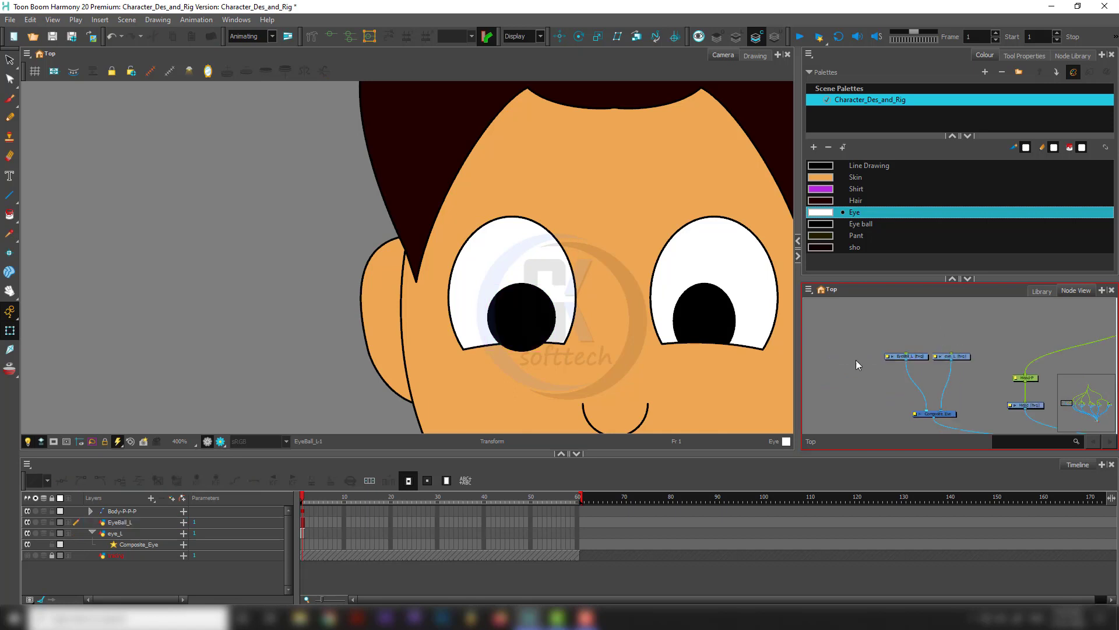
Select the outline stroke of the eye_L drawing on its Line Art layer, after comparing it with the Colour Art layer.
{"action": "scroll", "coordinate": [903, 343], "scroll_direction": "up", "scroll_amount": 3}
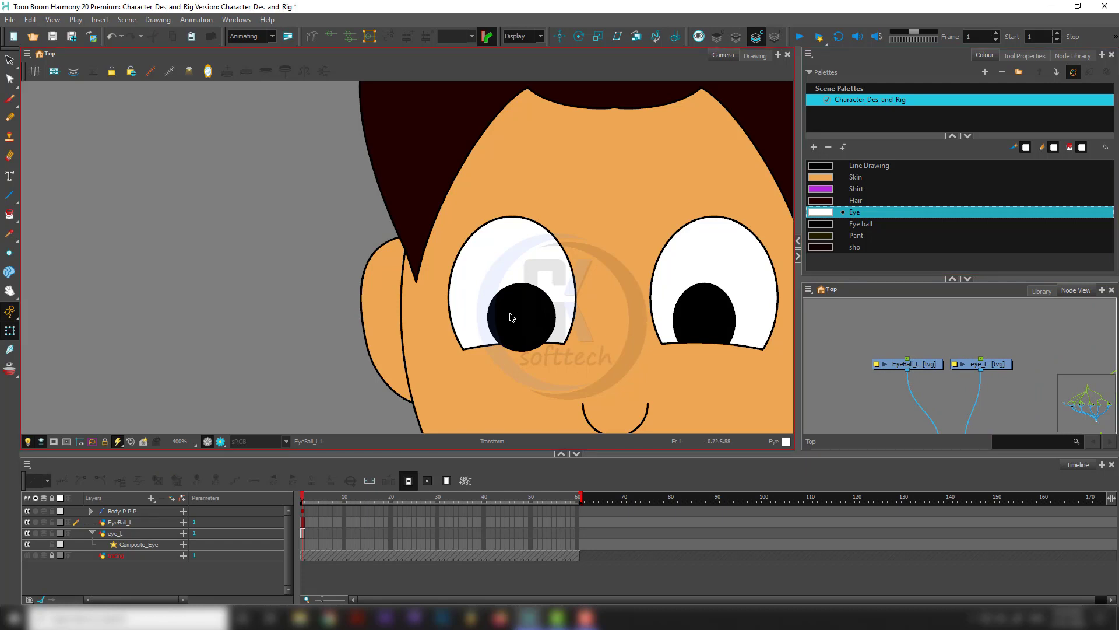
{"action": "scroll", "coordinate": [516, 321], "scroll_direction": "up", "scroll_amount": 3}
{"action": "scroll", "coordinate": [525, 321], "scroll_direction": "down", "scroll_amount": 3}
{"action": "scroll", "coordinate": [961, 378], "scroll_direction": "up", "scroll_amount": 2}
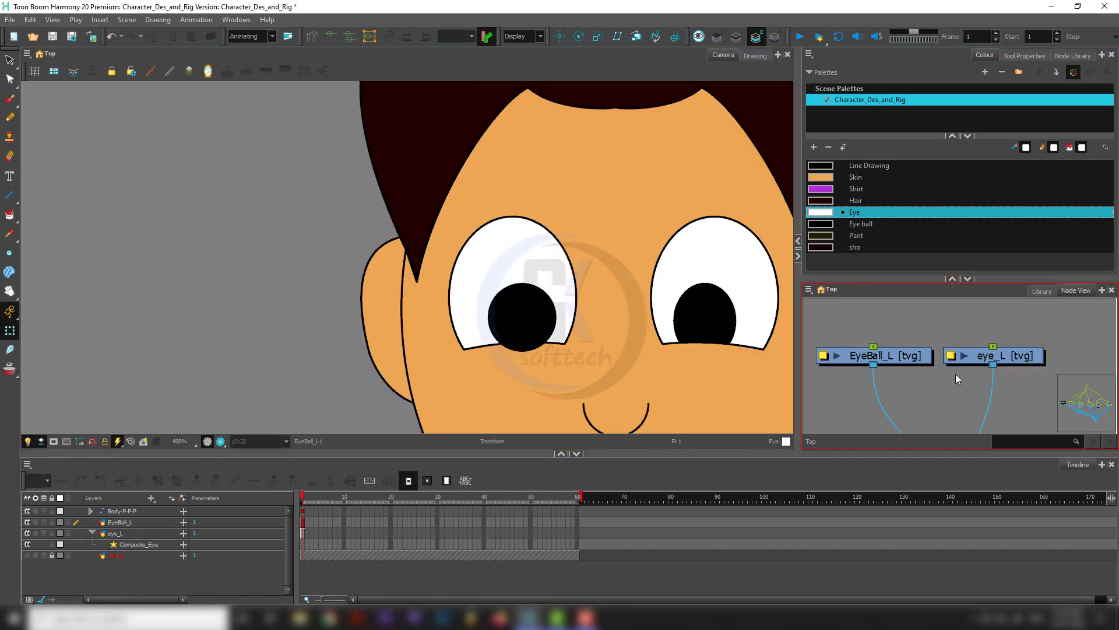
{"action": "double_click", "coordinate": [550, 246]}
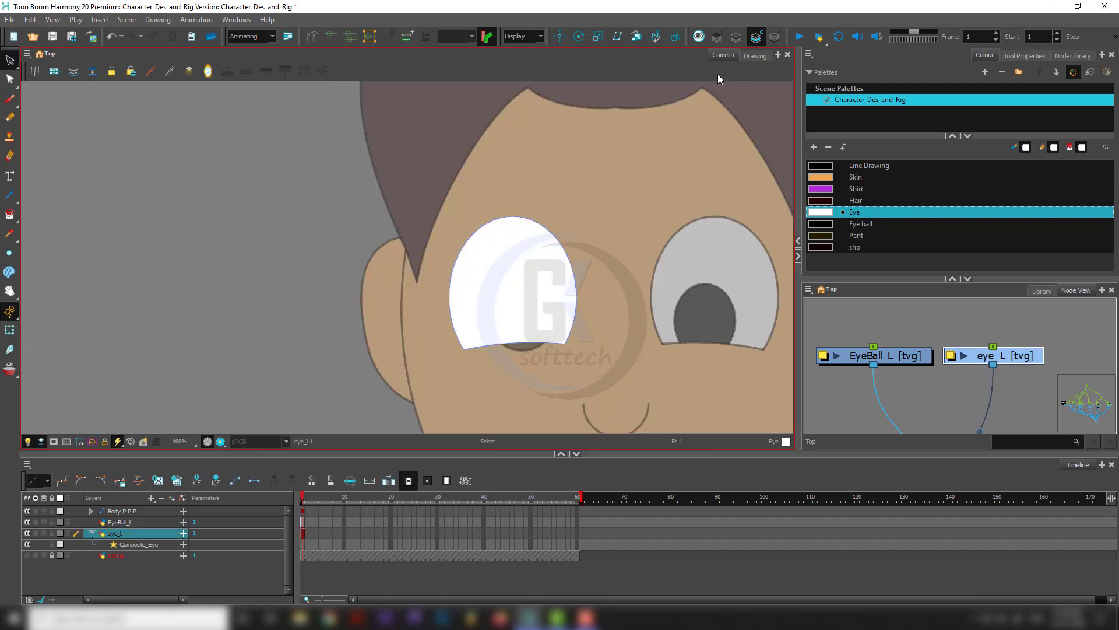
{"action": "left_click", "coordinate": [736, 39]}
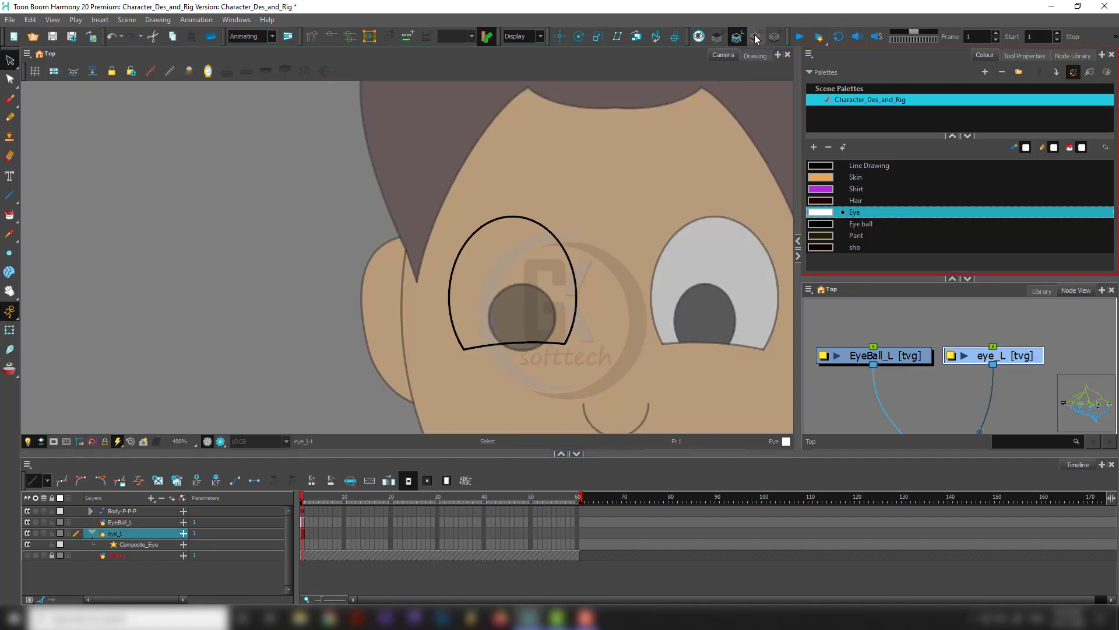
{"action": "left_click", "coordinate": [757, 38]}
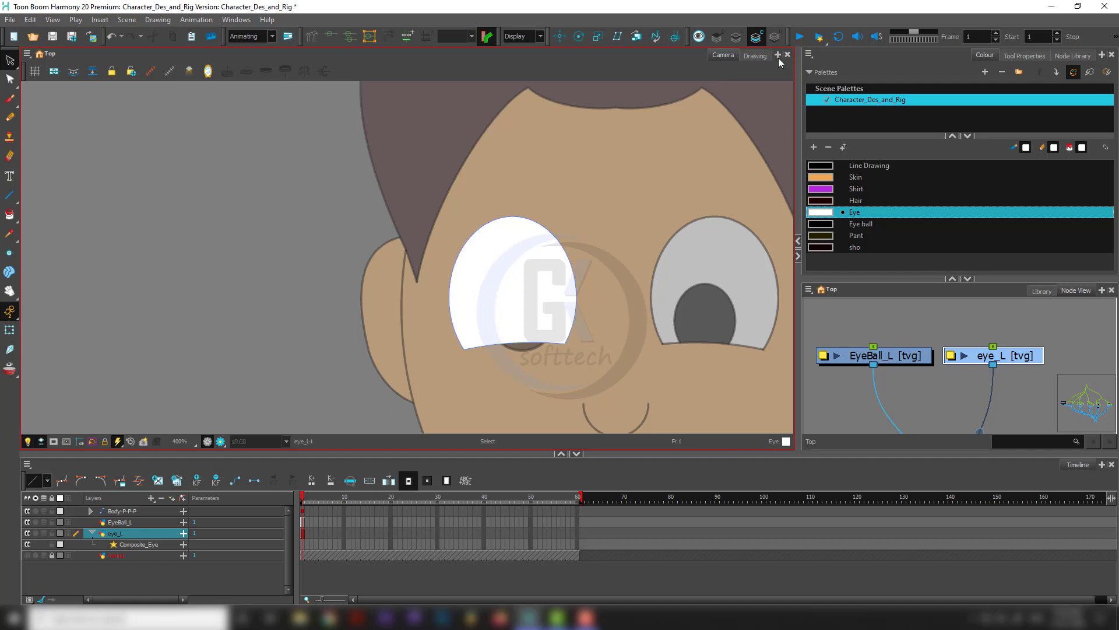
{"action": "left_click", "coordinate": [737, 38]}
{"action": "scroll", "coordinate": [567, 247], "scroll_direction": "up", "scroll_amount": 4}
{"action": "left_click", "coordinate": [551, 243]}
{"action": "scroll", "coordinate": [443, 318], "scroll_direction": "down", "scroll_amount": 4}
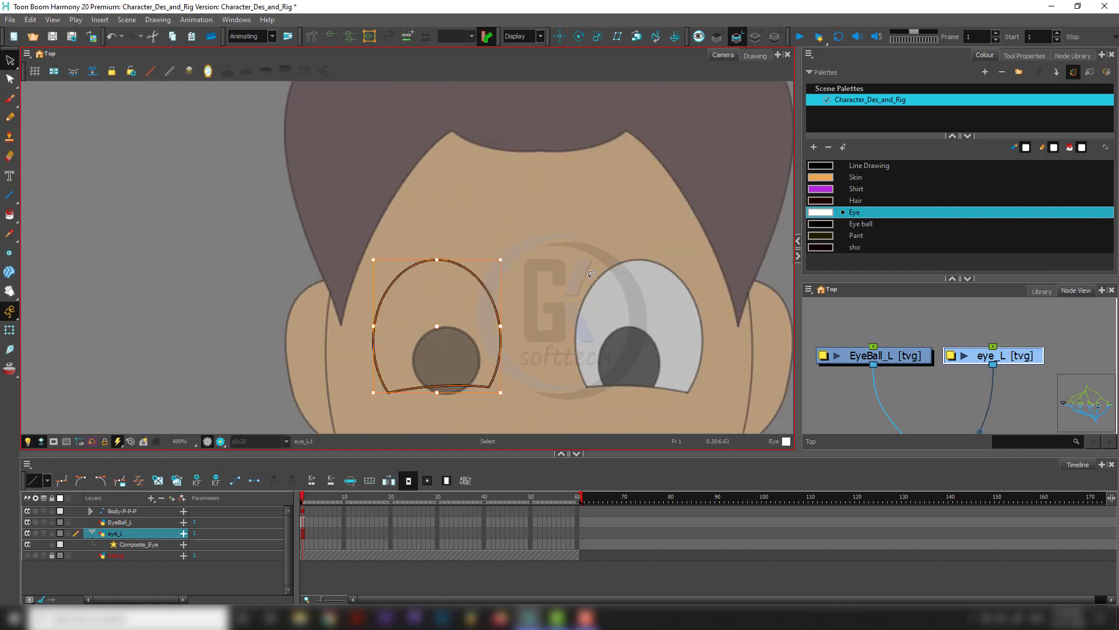
Add a new swatch named "Eye Line Co" to the Character_Des_and_Rig palette.
{"action": "left_click", "coordinate": [871, 259]}
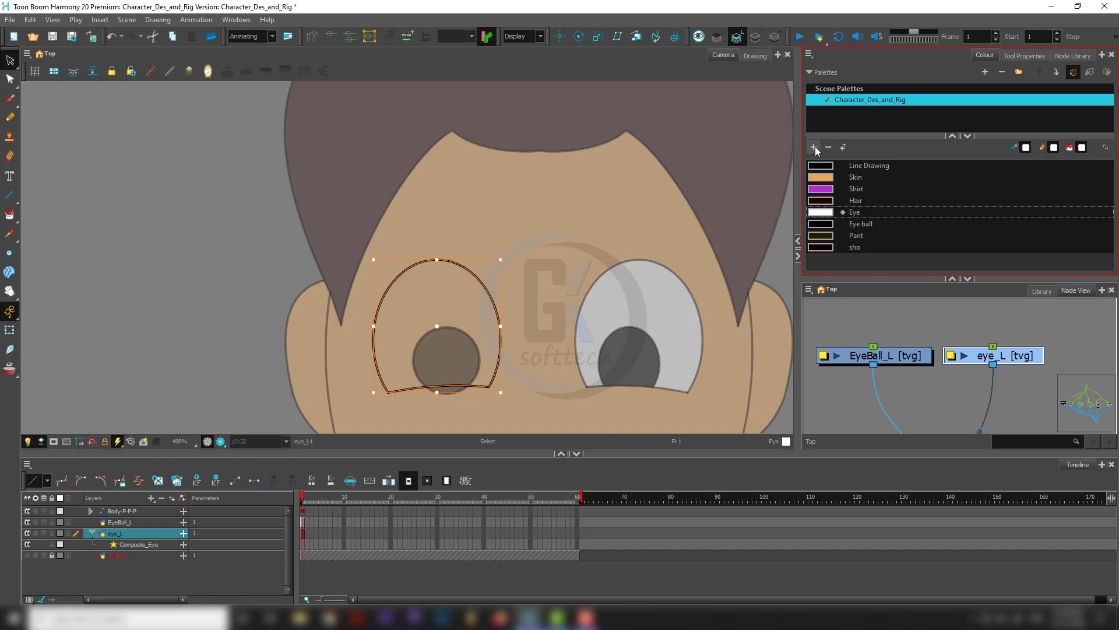
{"action": "left_click", "coordinate": [815, 147]}
{"action": "key", "text": "ctrl+z"}
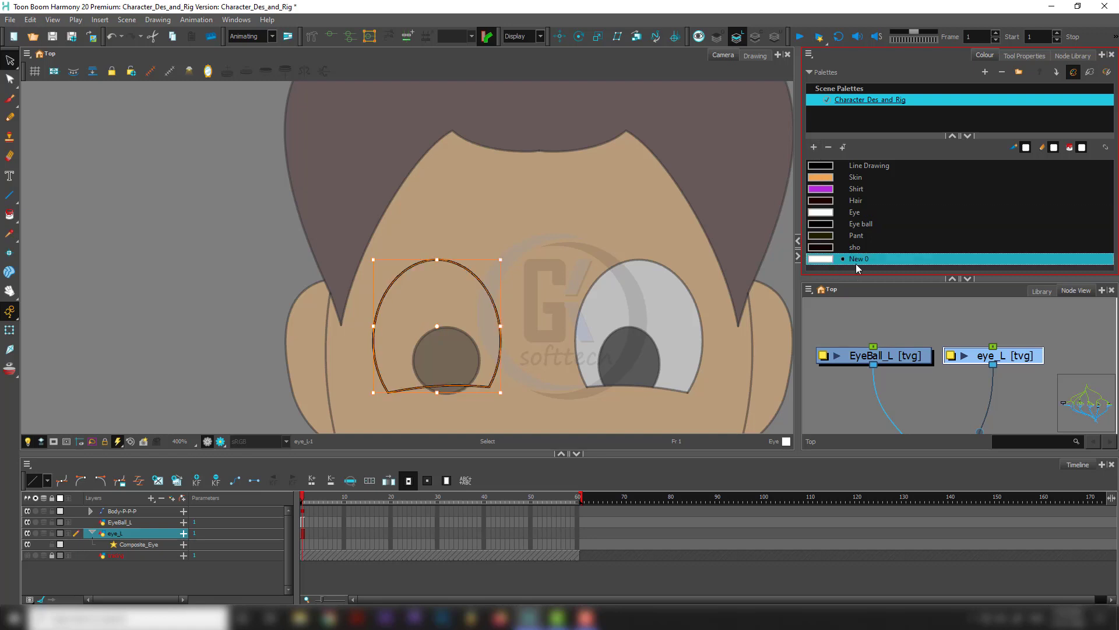
{"action": "left_click", "coordinate": [867, 310]}
{"action": "double_click", "coordinate": [859, 258]}
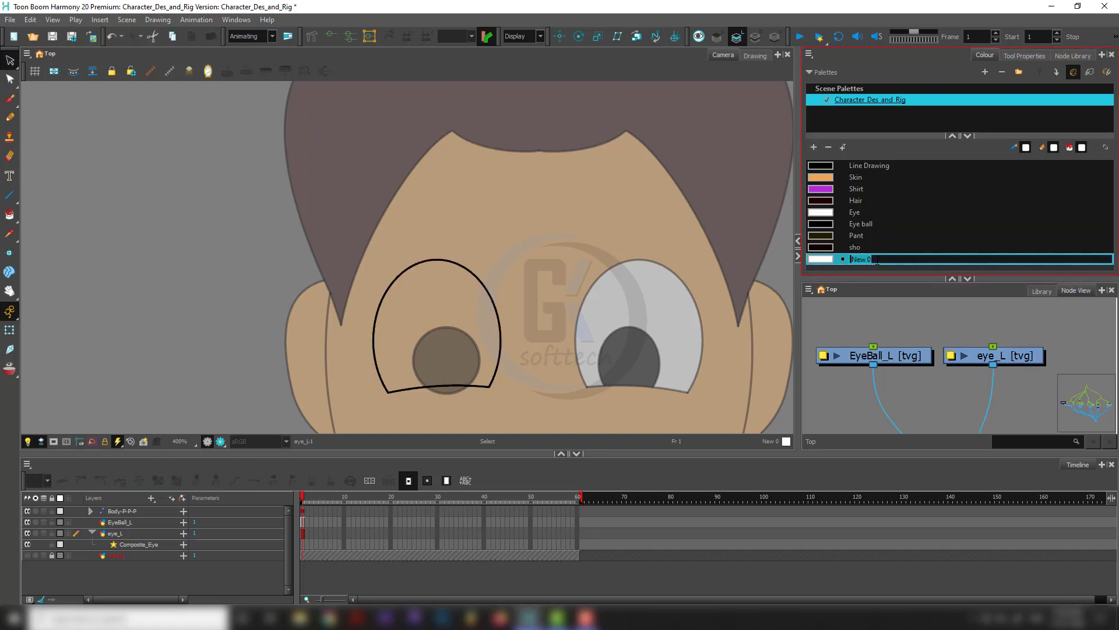
{"action": "type", "text": "Eye Line Co"}
{"action": "key", "text": "Tab"}
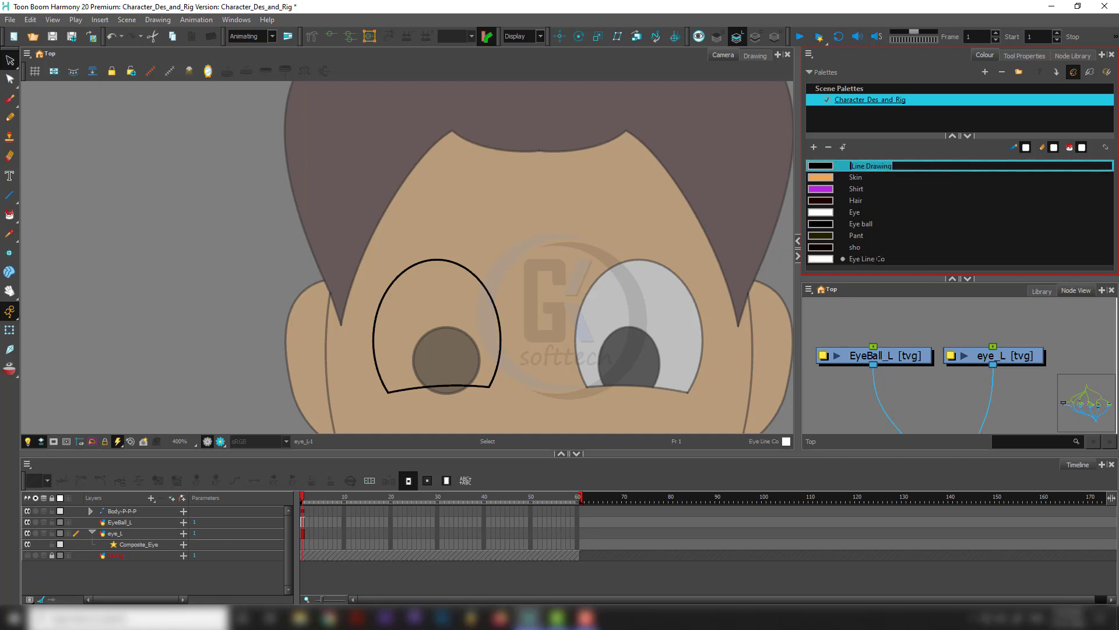
{"action": "key", "text": "Escape"}
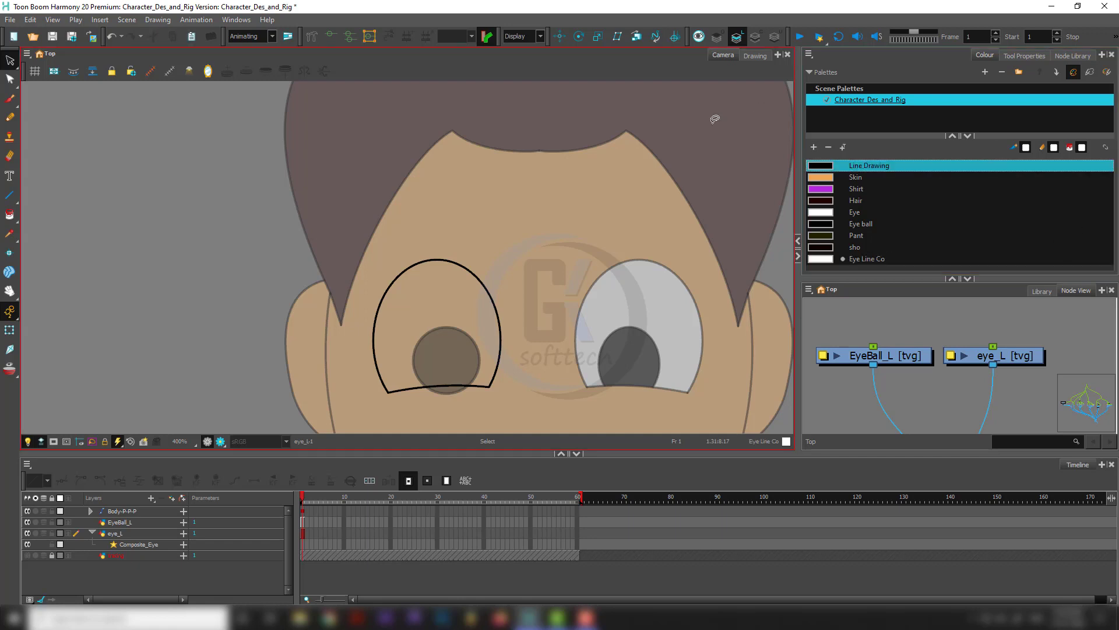
Change the Eye Line Co swatch to solid black.
{"action": "left_click", "coordinate": [819, 260]}
{"action": "double_click", "coordinate": [819, 261]}
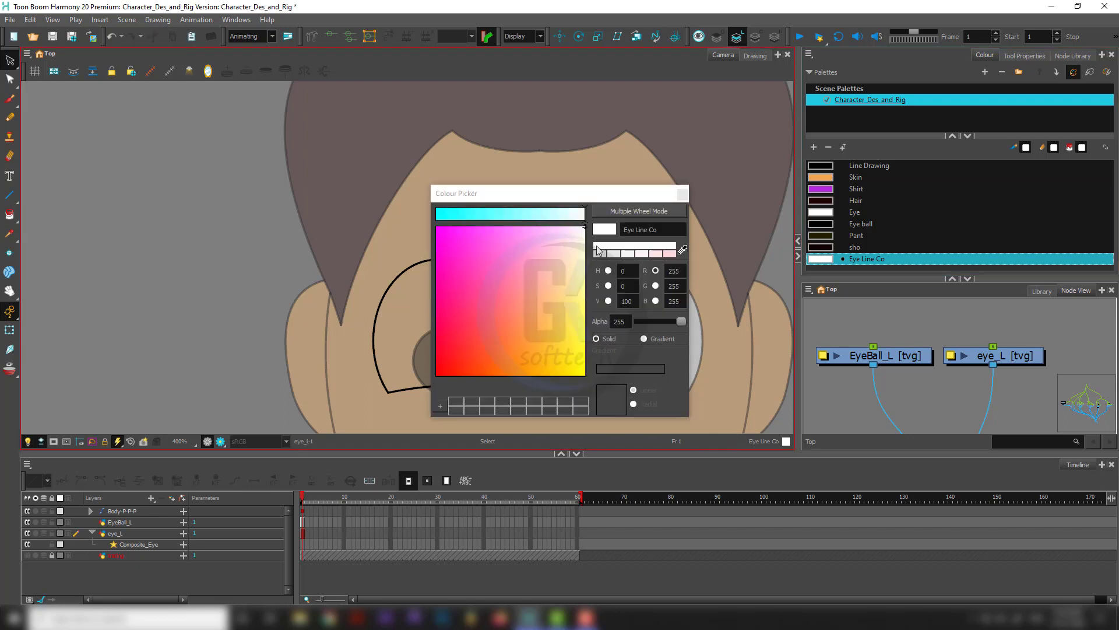
{"action": "left_click", "coordinate": [608, 271]}
{"action": "left_click_drag", "start_coordinate": [549, 294], "coordinate": [607, 391]}
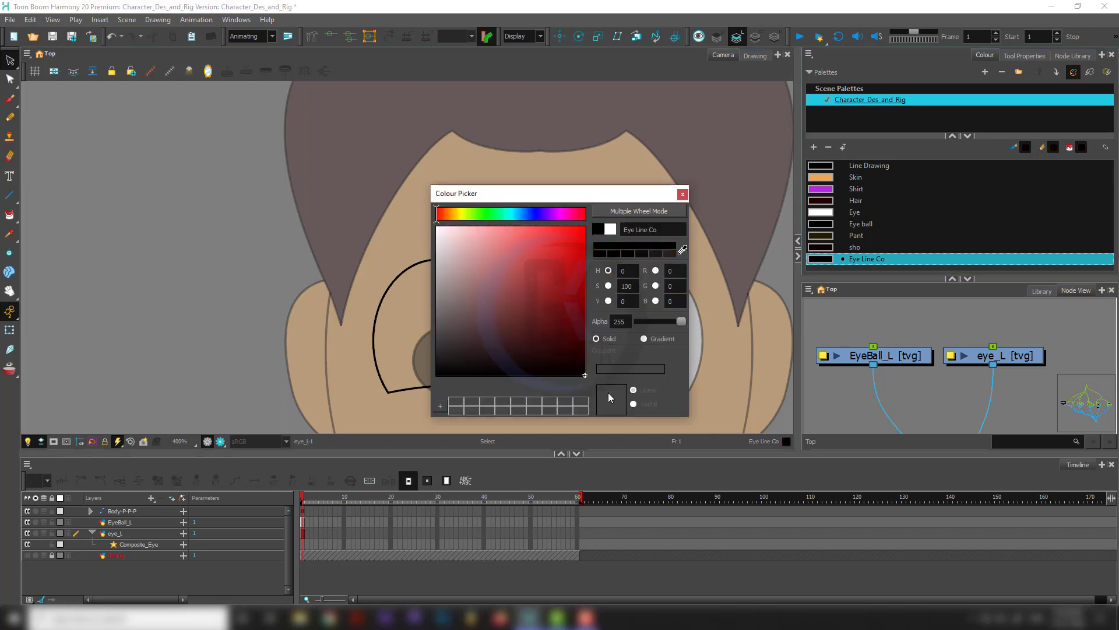
{"action": "left_click", "coordinate": [682, 194]}
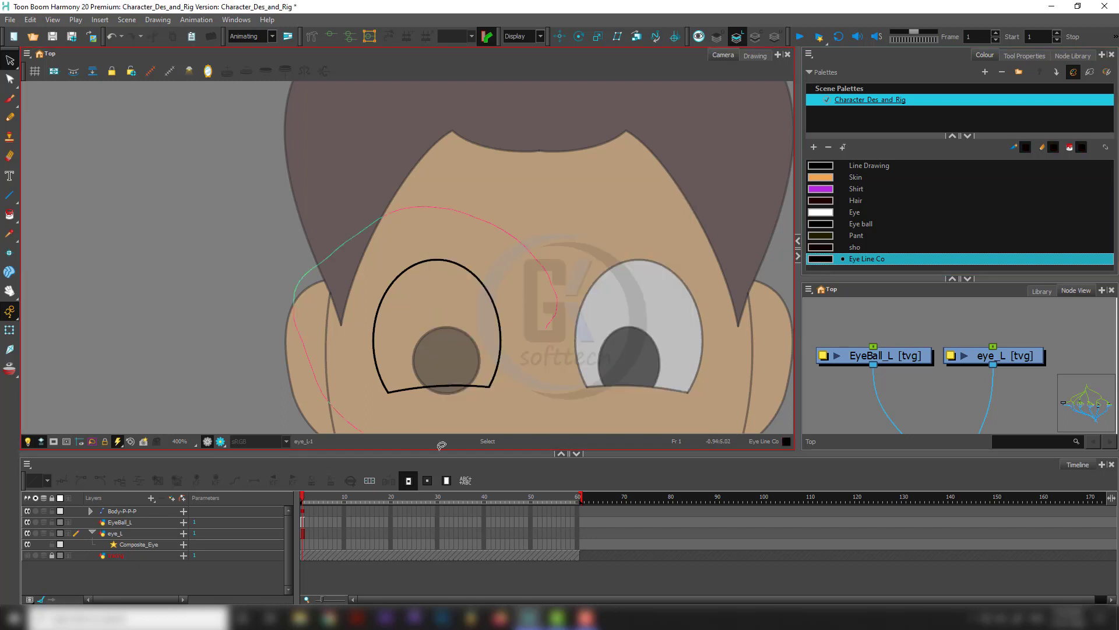
Recolour the eye_L outline with the Eye and Eye Line Co swatches in turn, finishing with Line Drawing.
{"action": "left_click", "coordinate": [492, 386]}
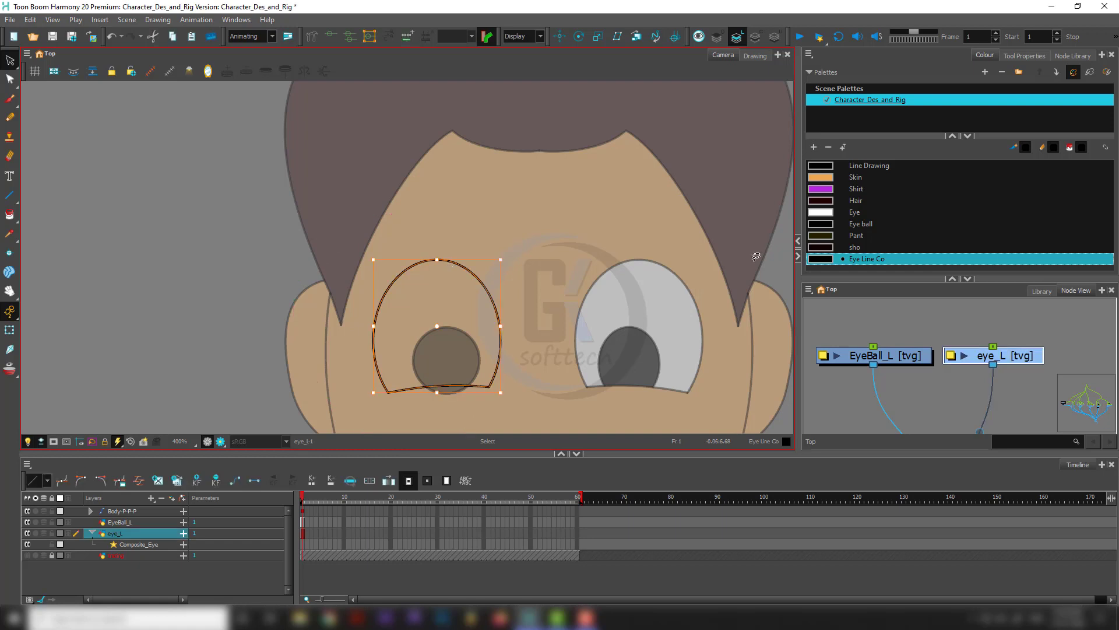
{"action": "left_click", "coordinate": [833, 212]}
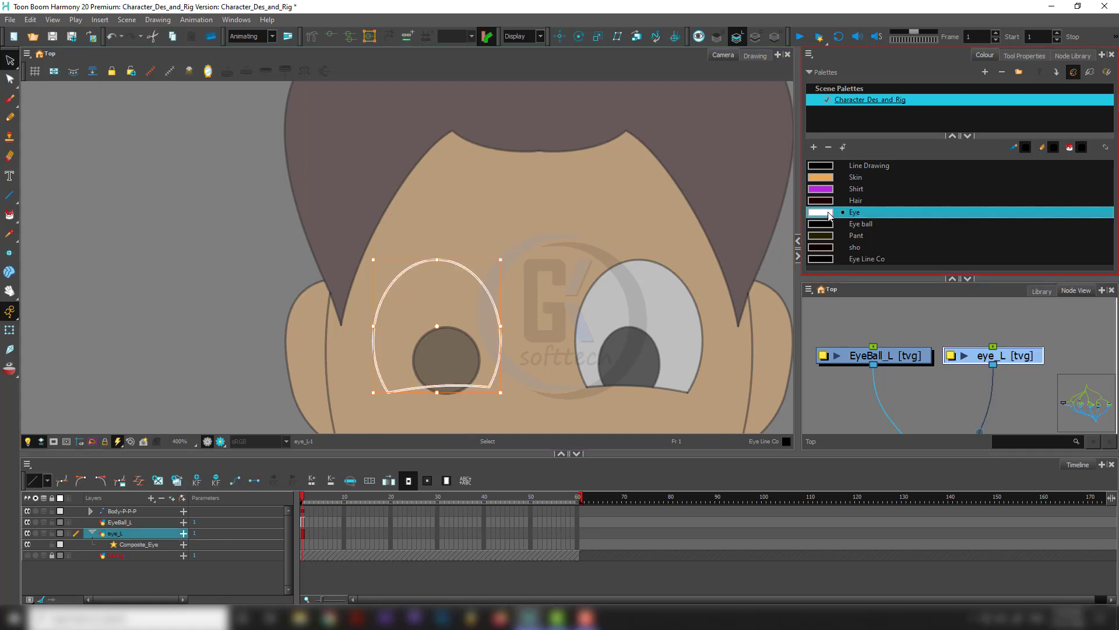
{"action": "left_click", "coordinate": [823, 261]}
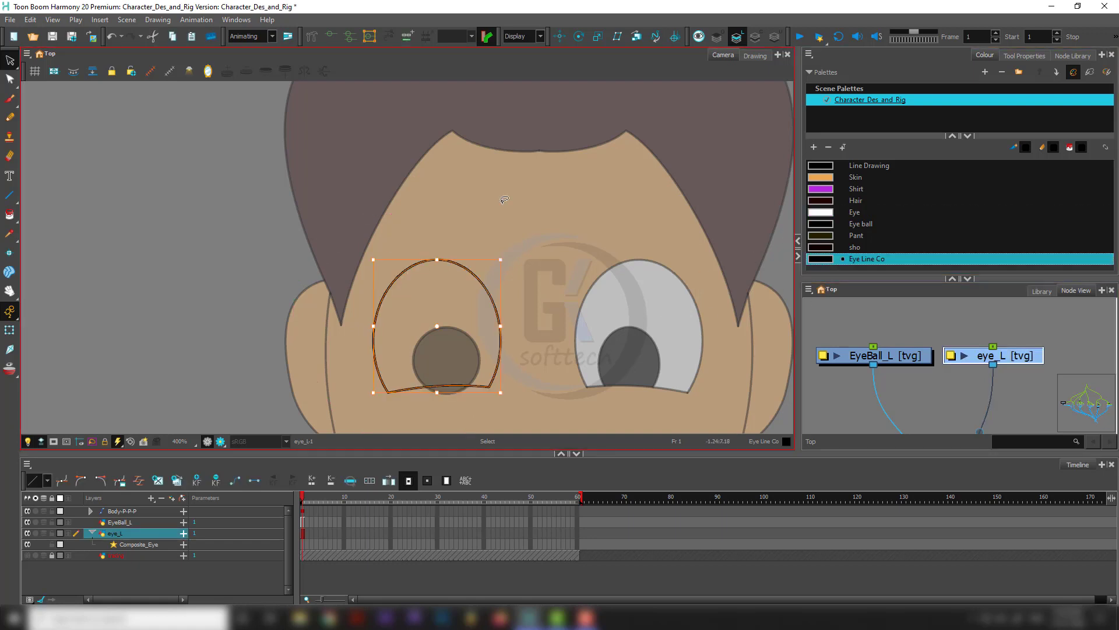
{"action": "left_click", "coordinate": [869, 166]}
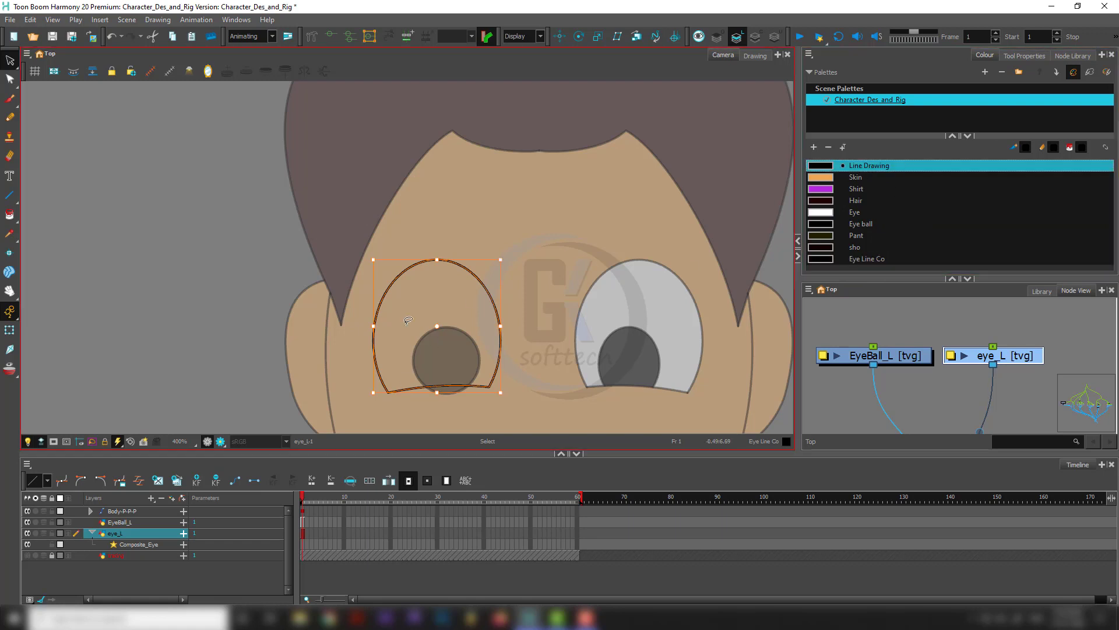
Review the eye_L drawing's Overlay, Line Art and Colour Art layers and return to the Transform tool.
{"action": "key", "text": "shift+t"}
{"action": "left_click", "coordinate": [116, 279]}
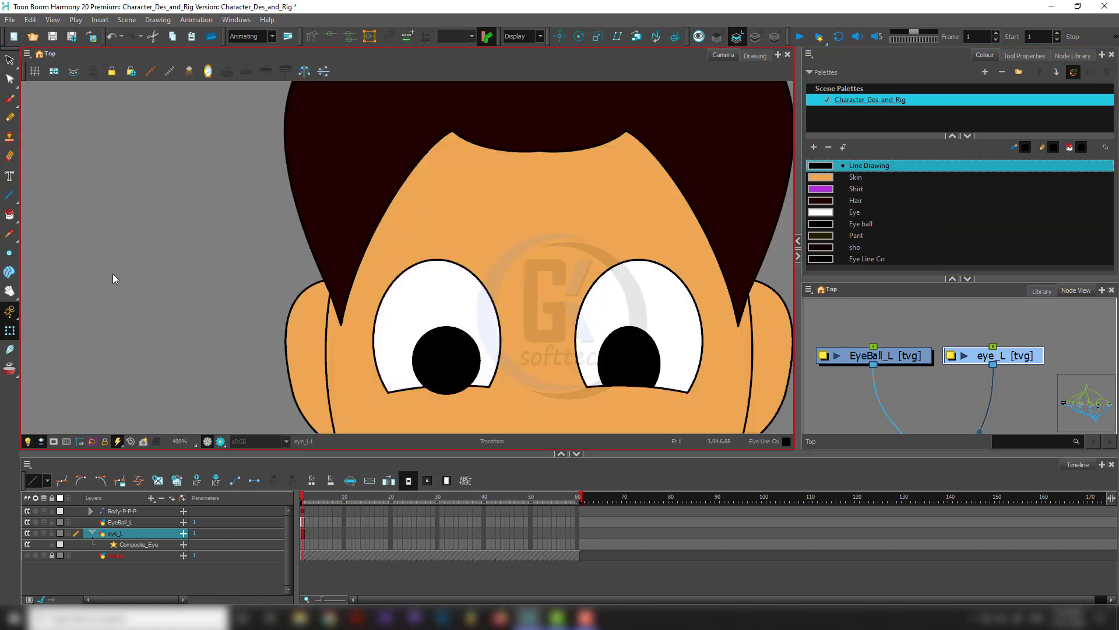
{"action": "left_click", "coordinate": [717, 37]}
{"action": "key", "text": "alt+s"}
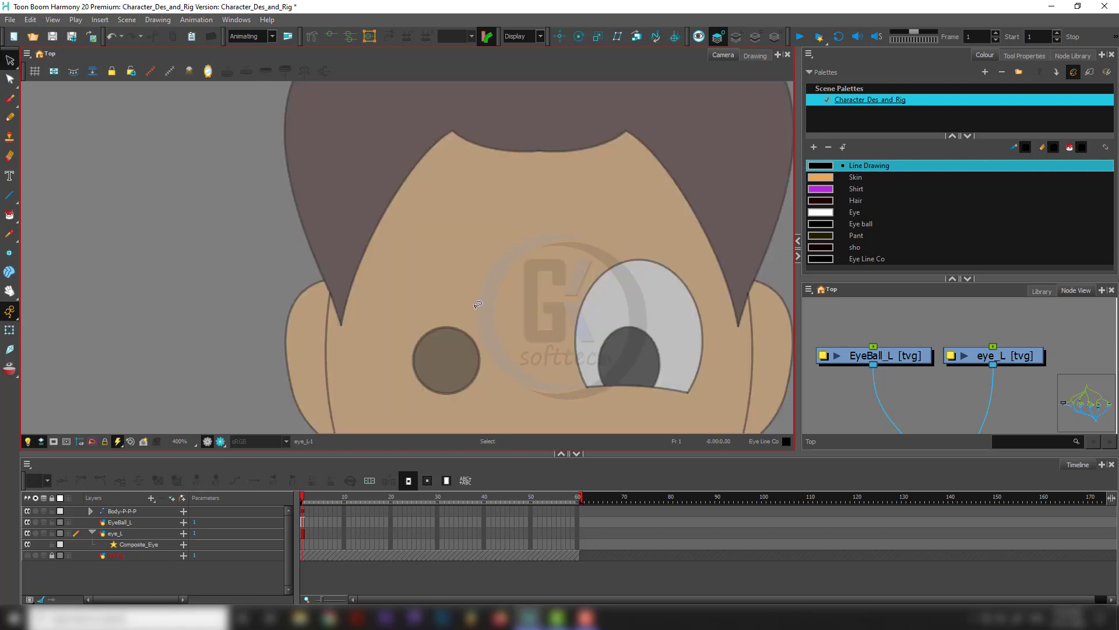
{"action": "left_click", "coordinate": [741, 37]}
{"action": "left_click", "coordinate": [757, 39]}
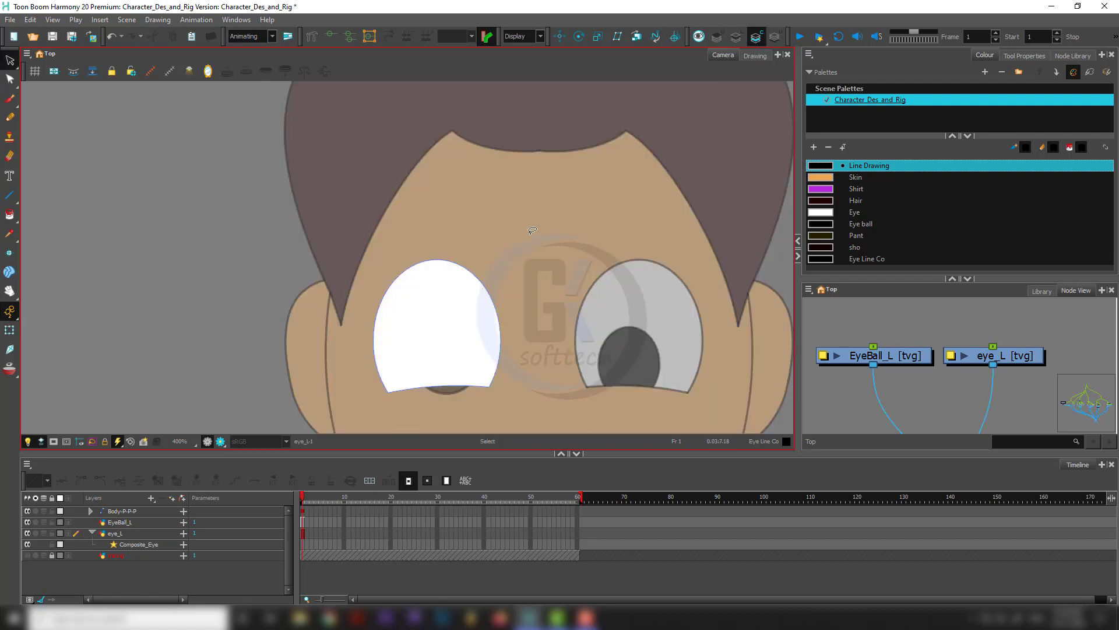
{"action": "left_click", "coordinate": [452, 353]}
{"action": "key", "text": "shift+t"}
{"action": "left_click", "coordinate": [198, 330]}
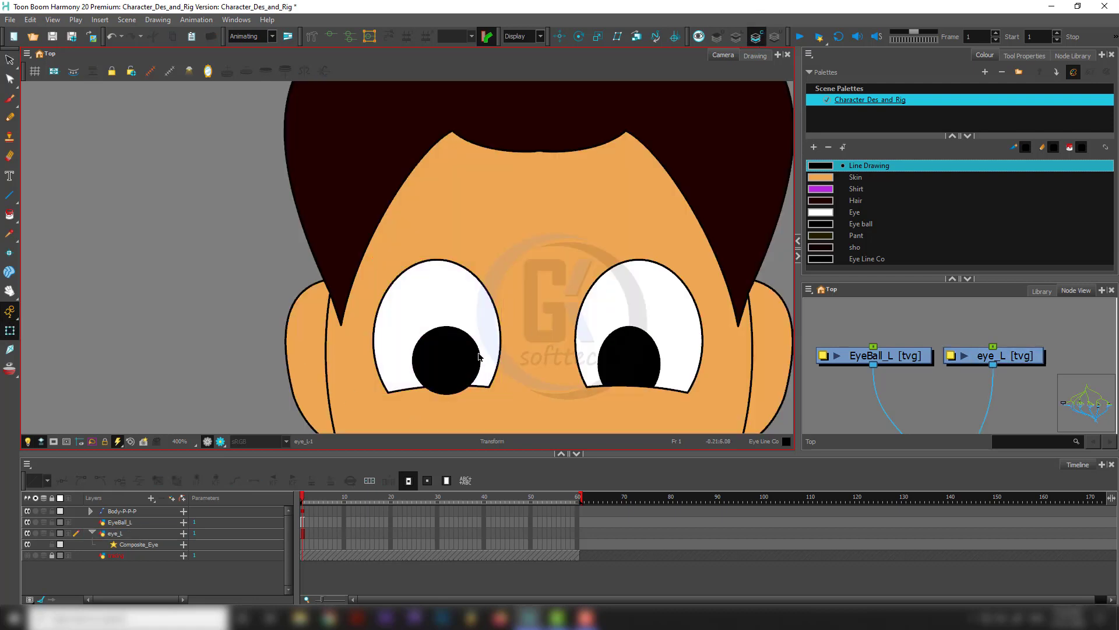
Highlight the EyeBall_L and eye_L nodes together to check which parts of the character they cover.
{"action": "scroll", "coordinate": [435, 373], "scroll_direction": "up", "scroll_amount": 1}
{"action": "scroll", "coordinate": [452, 382], "scroll_direction": "down", "scroll_amount": 3}
{"action": "scroll", "coordinate": [839, 349], "scroll_direction": "down", "scroll_amount": 2}
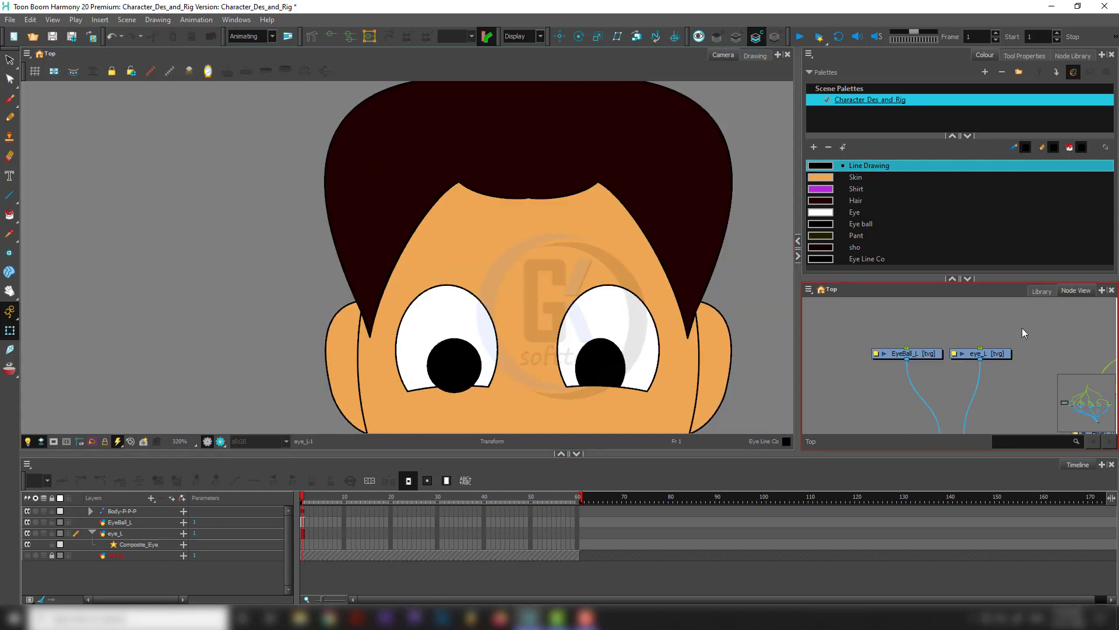
{"action": "left_click_drag", "start_coordinate": [1023, 327], "coordinate": [884, 364]}
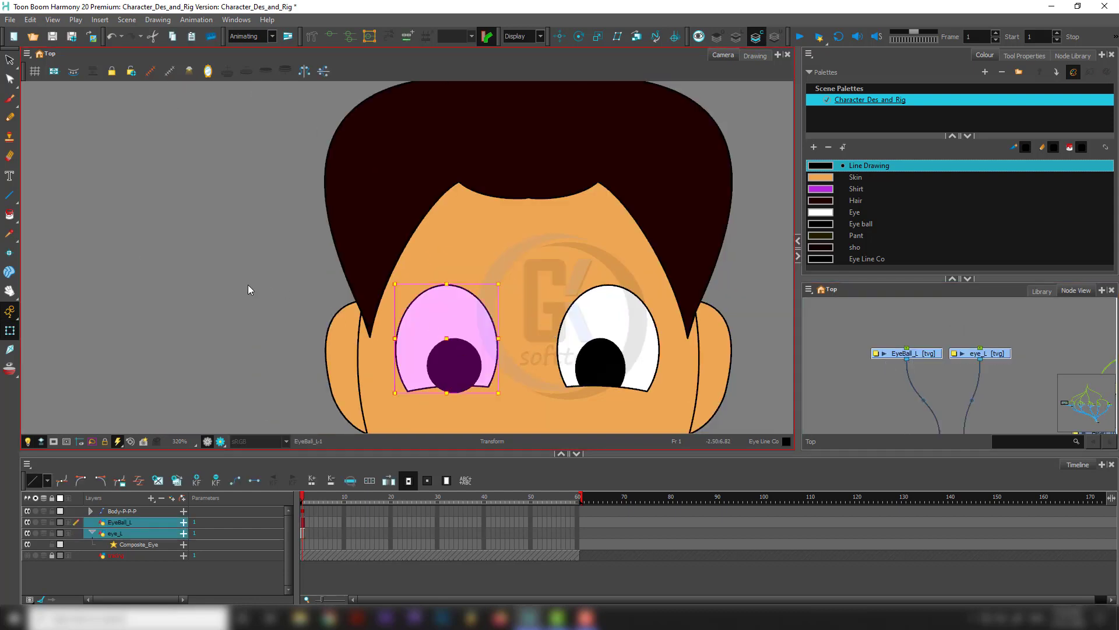
{"action": "left_click", "coordinate": [248, 286]}
Shift the EyeBall_L pupil slightly down and to the left, over the eye's lower edge, undoing the excess move.
{"action": "scroll", "coordinate": [446, 408], "scroll_direction": "up", "scroll_amount": 3}
{"action": "scroll", "coordinate": [446, 411], "scroll_direction": "up", "scroll_amount": 1}
{"action": "left_click", "coordinate": [478, 328]}
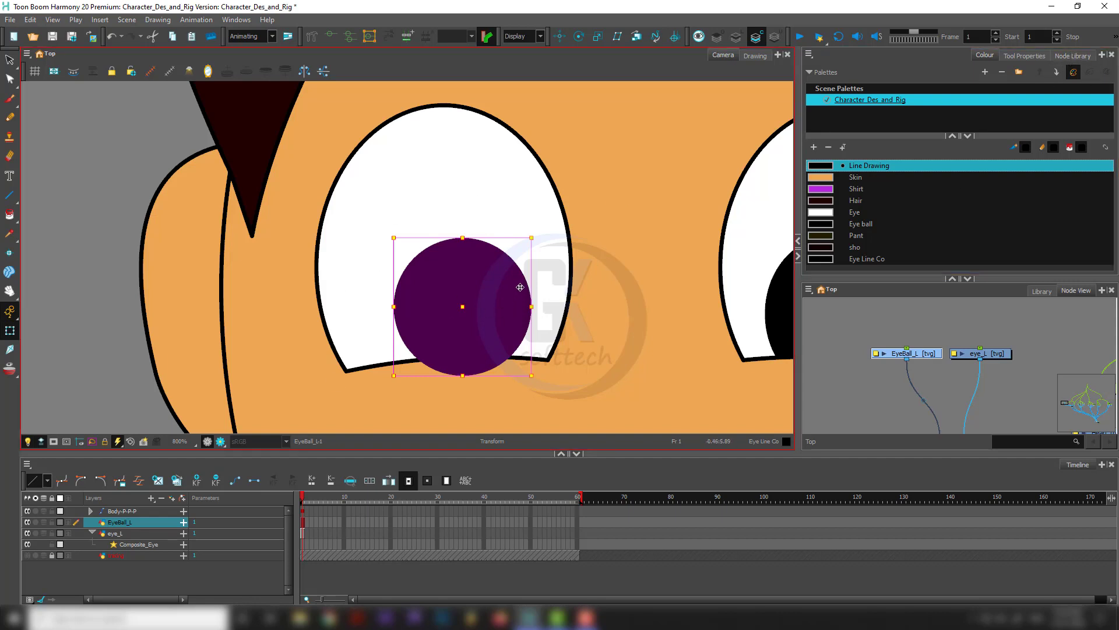
{"action": "mouse_move", "coordinate": [520, 287]}
{"action": "left_mouse_down"}
{"action": "mouse_move", "coordinate": [434, 289]}
{"action": "mouse_move", "coordinate": [394, 330]}
{"action": "mouse_move", "coordinate": [468, 332]}
{"action": "left_mouse_up"}
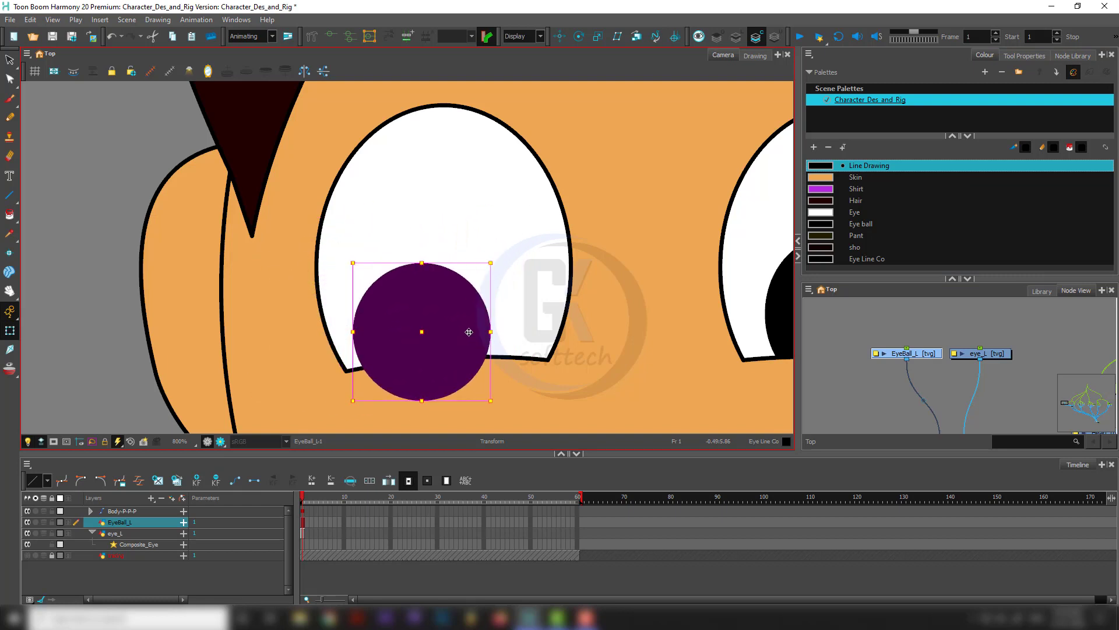
{"action": "mouse_move", "coordinate": [468, 332]}
{"action": "left_mouse_down"}
{"action": "mouse_move", "coordinate": [495, 324]}
{"action": "mouse_move", "coordinate": [478, 314]}
{"action": "mouse_move", "coordinate": [554, 289]}
{"action": "mouse_move", "coordinate": [565, 358]}
{"action": "mouse_move", "coordinate": [502, 316]}
{"action": "mouse_move", "coordinate": [367, 309]}
{"action": "mouse_move", "coordinate": [465, 268]}
{"action": "mouse_move", "coordinate": [484, 331]}
{"action": "mouse_move", "coordinate": [392, 327]}
{"action": "mouse_move", "coordinate": [525, 263]}
{"action": "mouse_move", "coordinate": [522, 323]}
{"action": "mouse_move", "coordinate": [594, 263]}
{"action": "mouse_move", "coordinate": [593, 357]}
{"action": "mouse_move", "coordinate": [386, 323]}
{"action": "mouse_move", "coordinate": [423, 314]}
{"action": "left_mouse_up"}
{"action": "key", "text": "ctrl+z"}
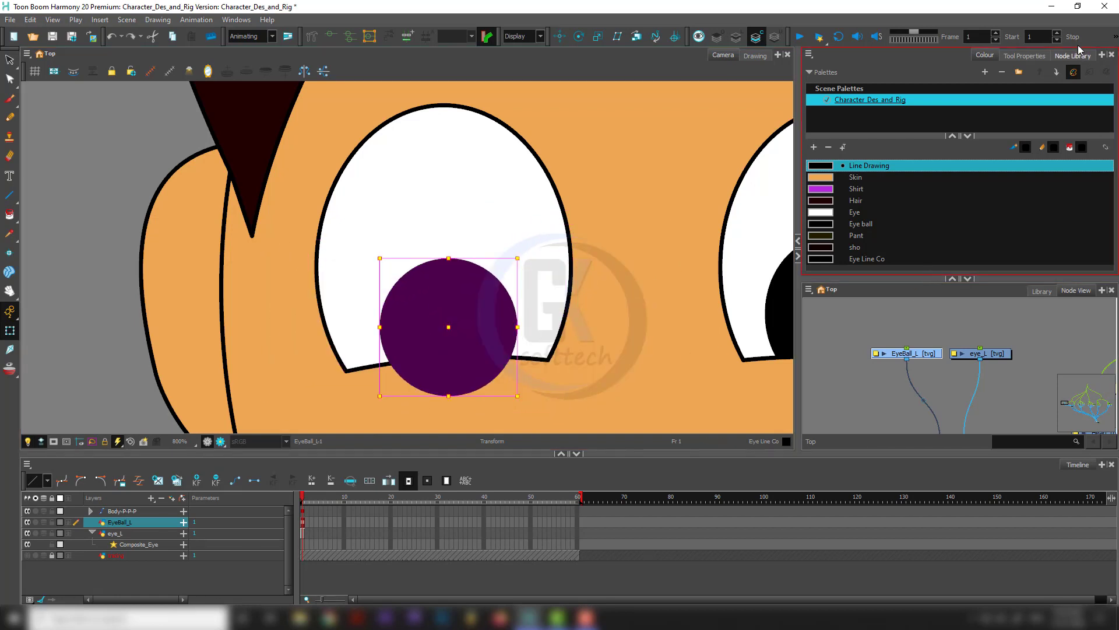
Search the node library for "cut" and add a Cutter node below the EyeBall_L and eye_L nodes.
{"action": "left_click", "coordinate": [1060, 55]}
{"action": "left_click", "coordinate": [1024, 56]}
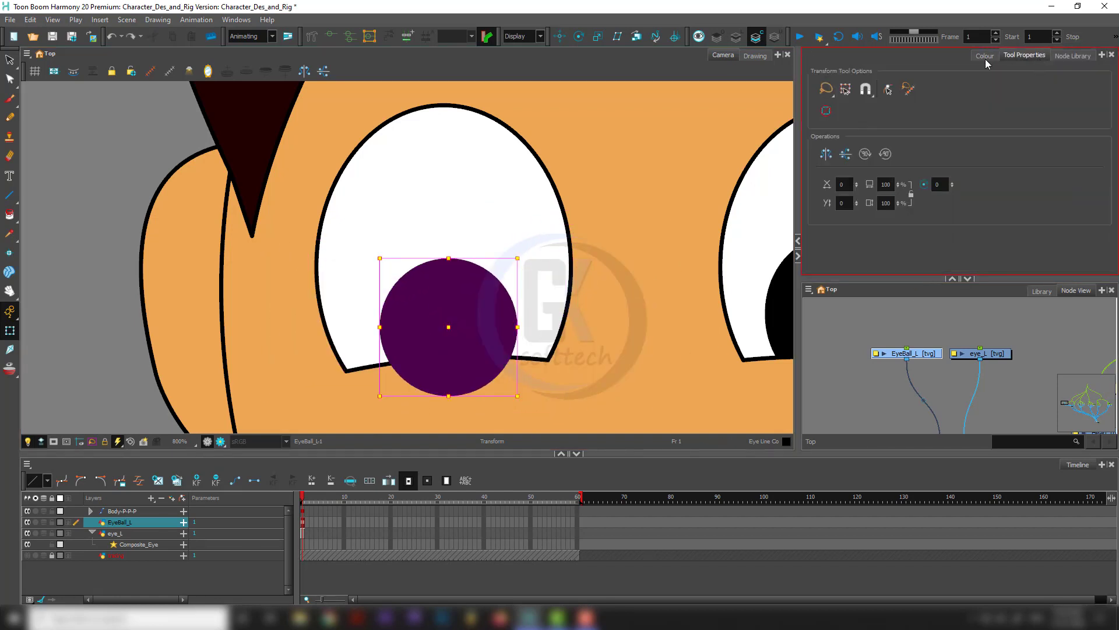
{"action": "left_click", "coordinate": [985, 56]}
{"action": "left_click", "coordinate": [1024, 56]}
{"action": "left_click", "coordinate": [1073, 55]}
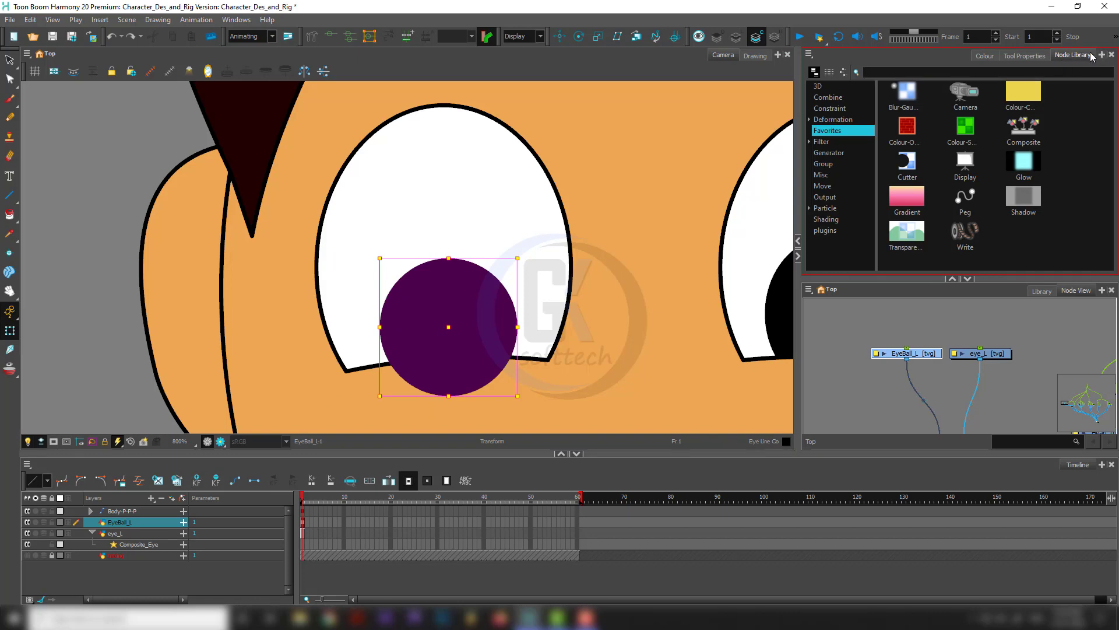
{"action": "left_click", "coordinate": [1104, 56]}
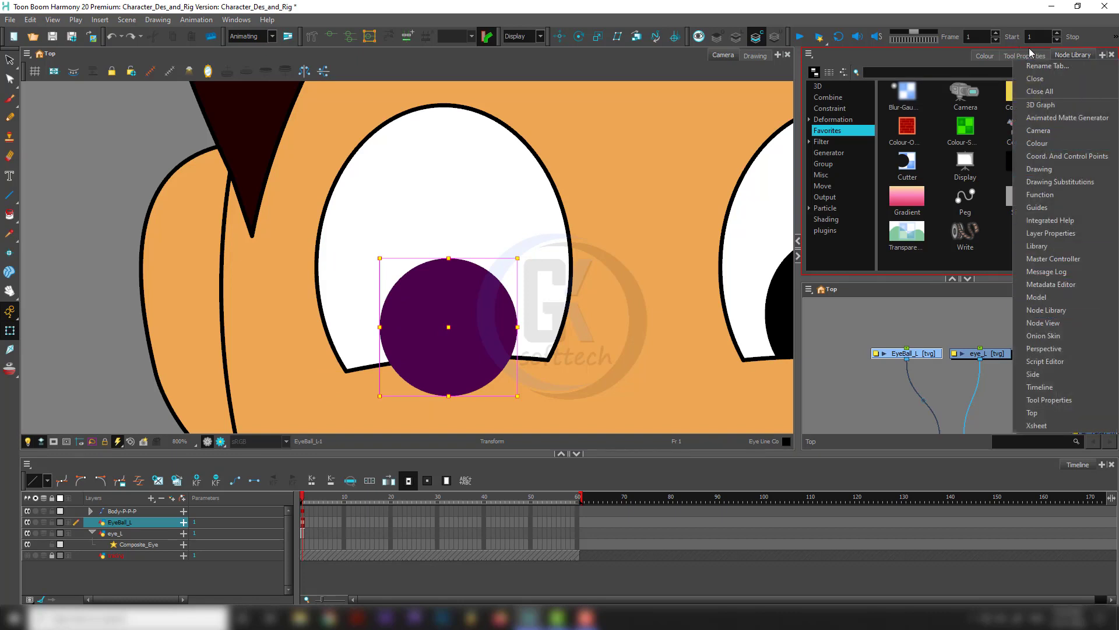
{"action": "left_click", "coordinate": [1072, 56]}
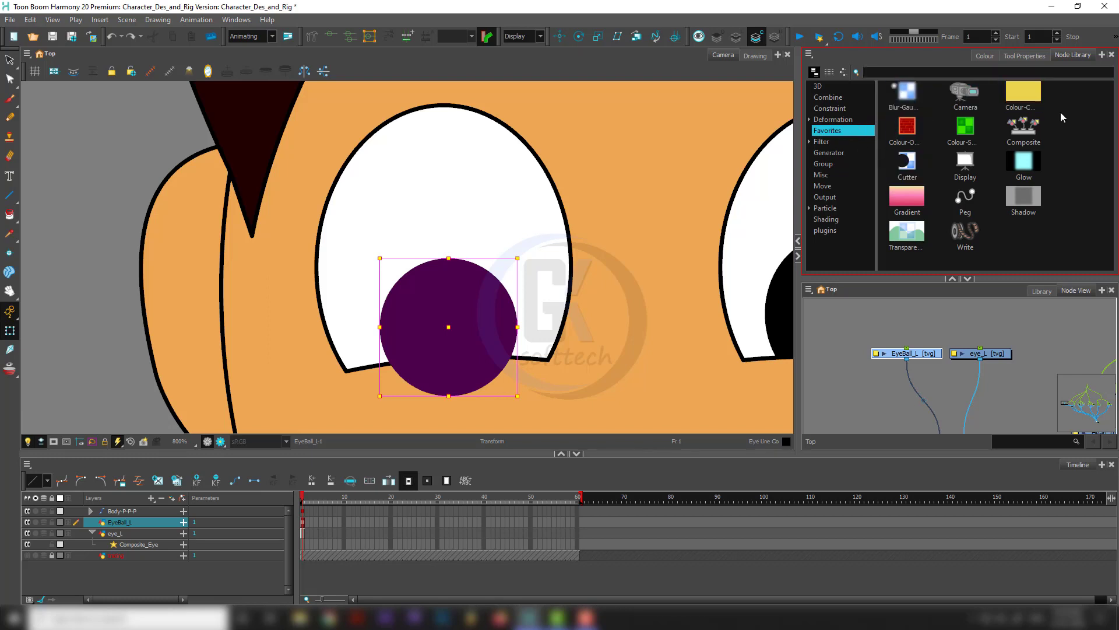
{"action": "left_click", "coordinate": [889, 73]}
{"action": "type", "text": "cut"}
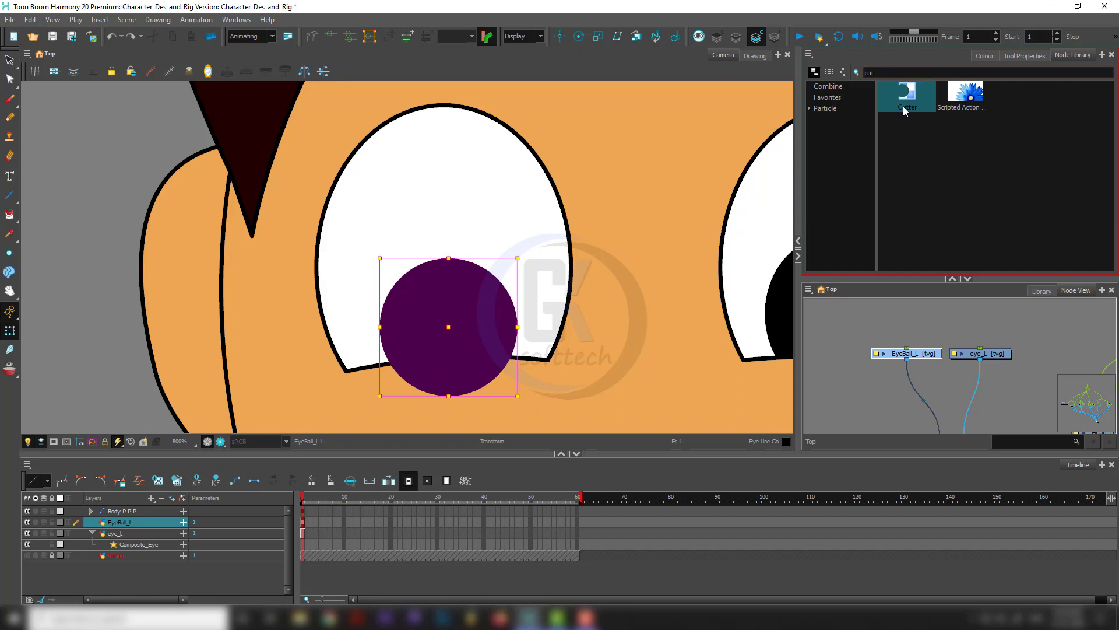
{"action": "mouse_move", "coordinate": [903, 106]}
{"action": "left_mouse_down"}
{"action": "mouse_move", "coordinate": [870, 393]}
{"action": "mouse_move", "coordinate": [954, 381]}
{"action": "mouse_move", "coordinate": [943, 333]}
{"action": "mouse_move", "coordinate": [880, 324]}
{"action": "left_mouse_up"}
Spread the EyeBall_L and eye_L nodes apart and place the Cutter node between their two connections.
{"action": "left_click", "coordinate": [912, 350]}
{"action": "scroll", "coordinate": [915, 348], "scroll_direction": "up", "scroll_amount": 3}
{"action": "left_click", "coordinate": [885, 329]}
{"action": "left_click_drag", "start_coordinate": [957, 327], "coordinate": [965, 329]}
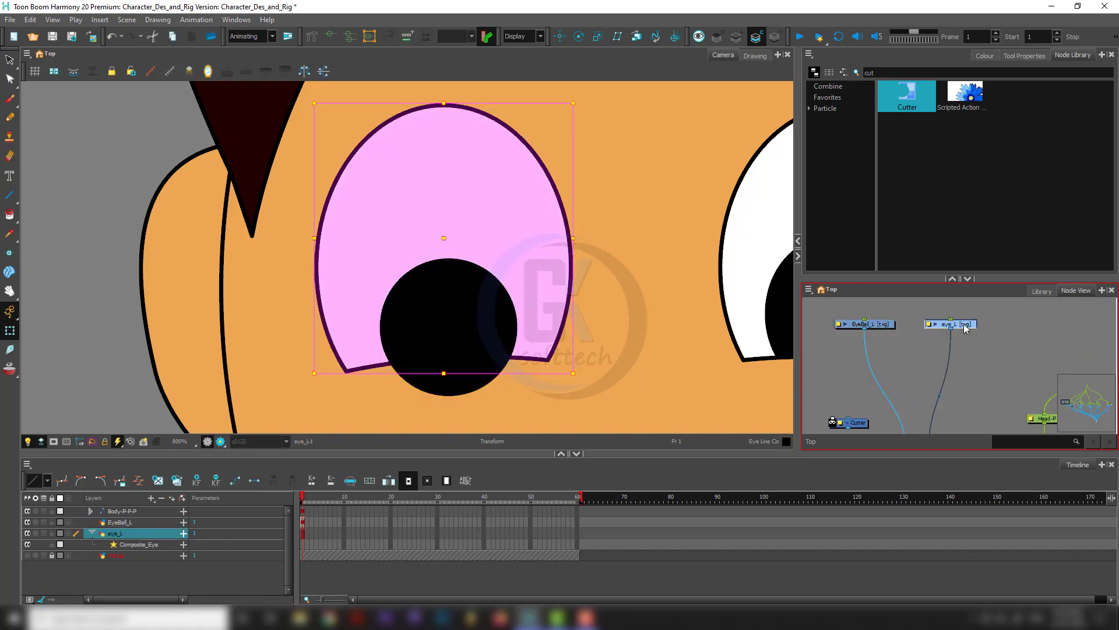
{"action": "left_click", "coordinate": [919, 364]}
{"action": "scroll", "coordinate": [856, 393], "scroll_direction": "up", "scroll_amount": 2}
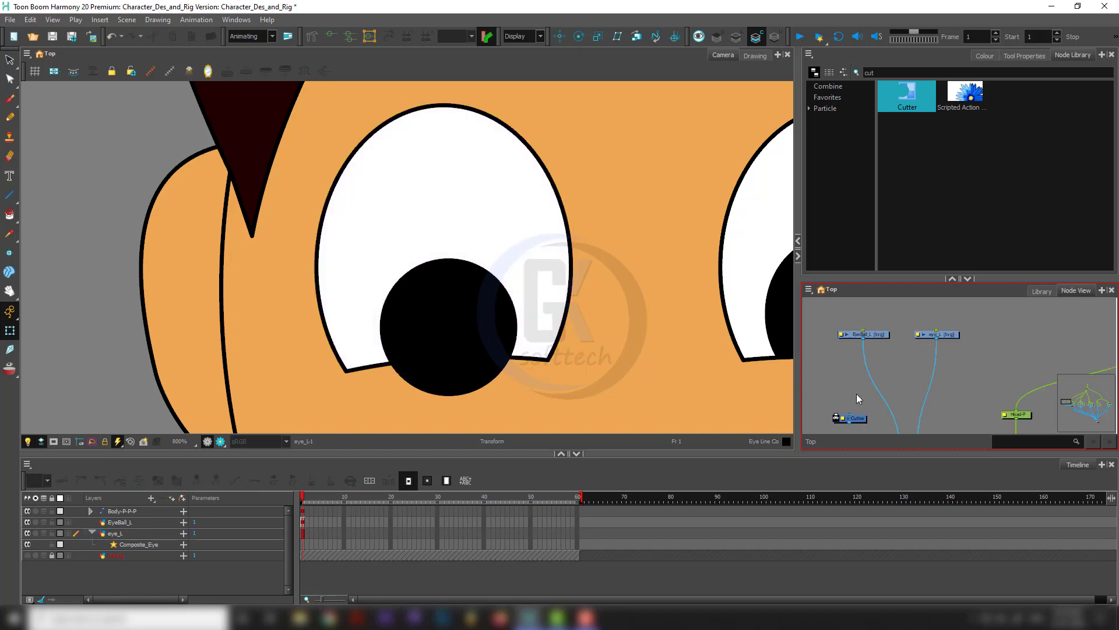
{"action": "left_click_drag", "start_coordinate": [863, 429], "coordinate": [928, 363]}
Examine the Cutter node's ports and its position relative to the EyeBall_L and eye_L nodes.
{"action": "scroll", "coordinate": [928, 363], "scroll_direction": "up", "scroll_amount": 2}
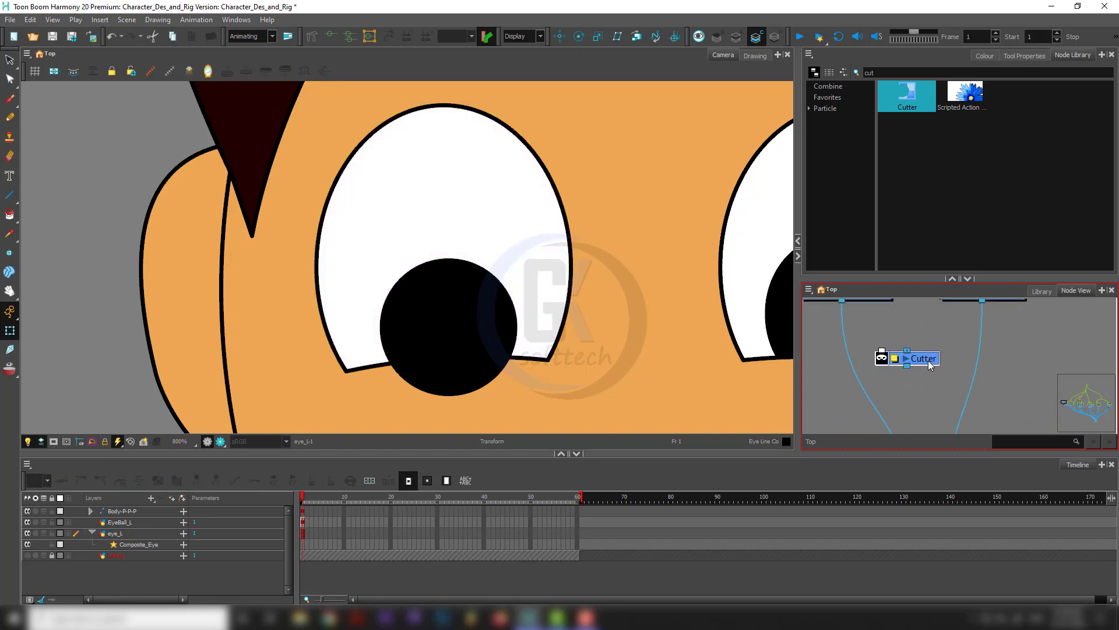
{"action": "scroll", "coordinate": [910, 378], "scroll_direction": "down", "scroll_amount": 2}
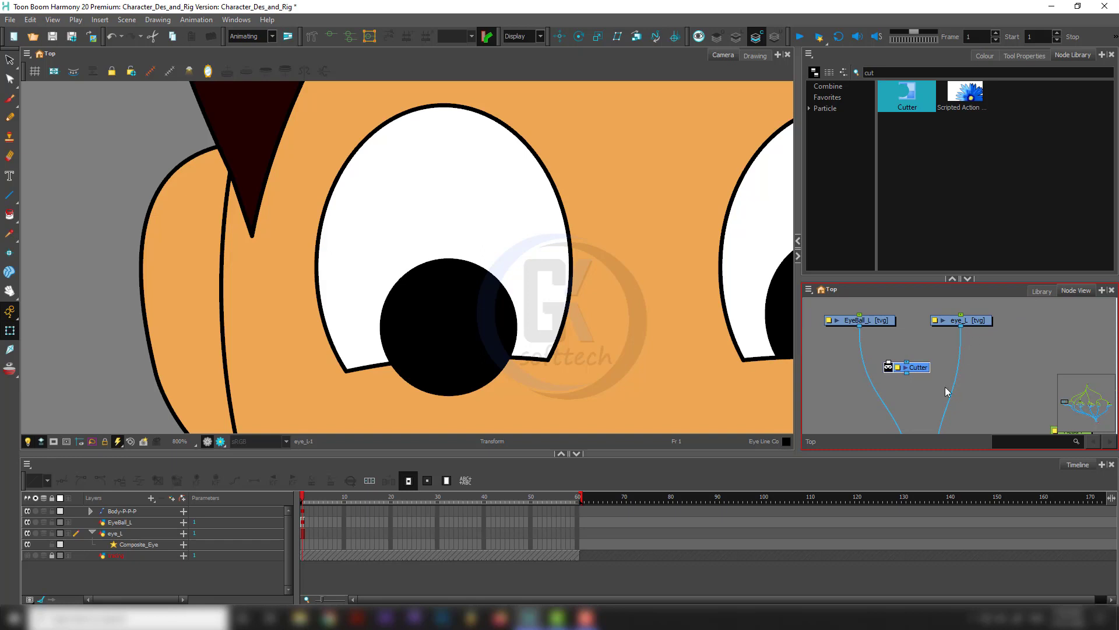
{"action": "scroll", "coordinate": [907, 365], "scroll_direction": "up", "scroll_amount": 2}
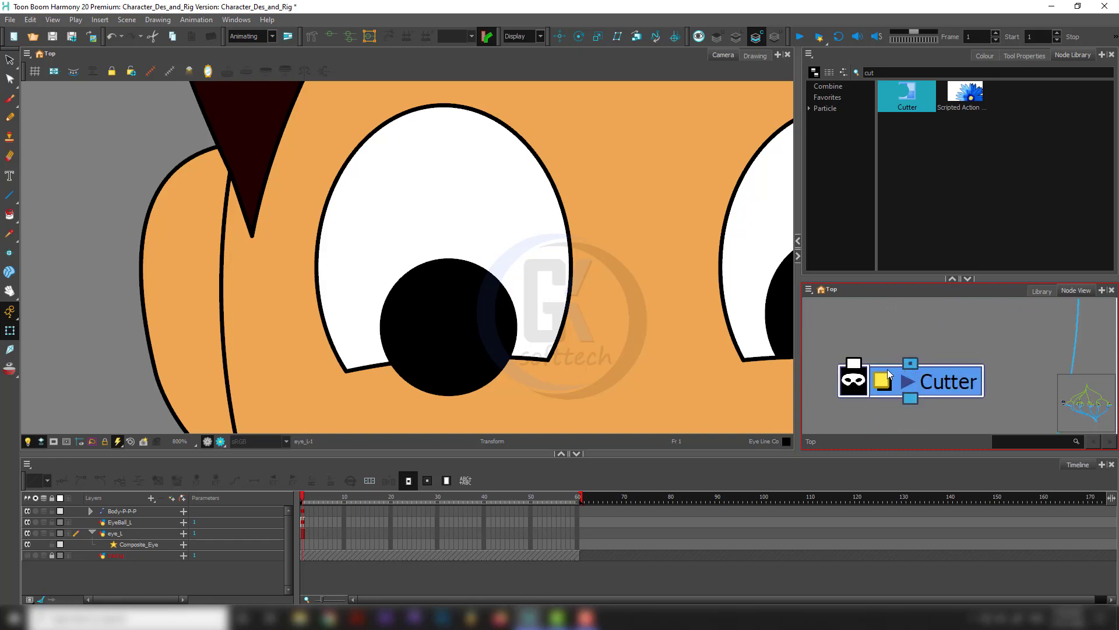
{"action": "scroll", "coordinate": [910, 363], "scroll_direction": "down", "scroll_amount": 2}
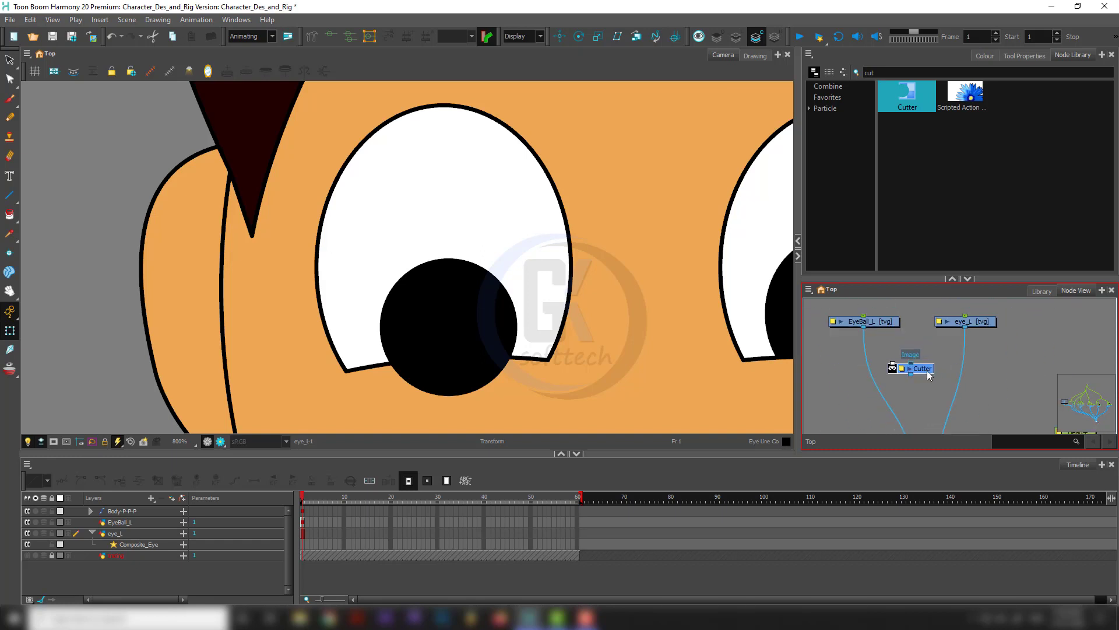
{"action": "scroll", "coordinate": [970, 330], "scroll_direction": "up", "scroll_amount": 3}
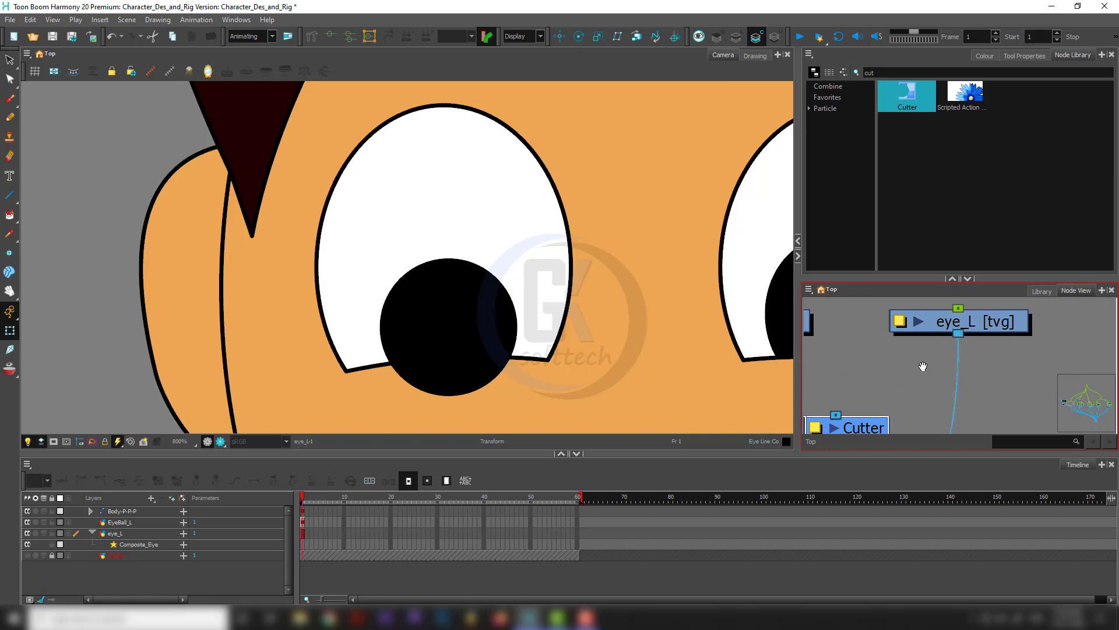
{"action": "left_click_drag", "start_coordinate": [922, 367], "coordinate": [990, 318]}
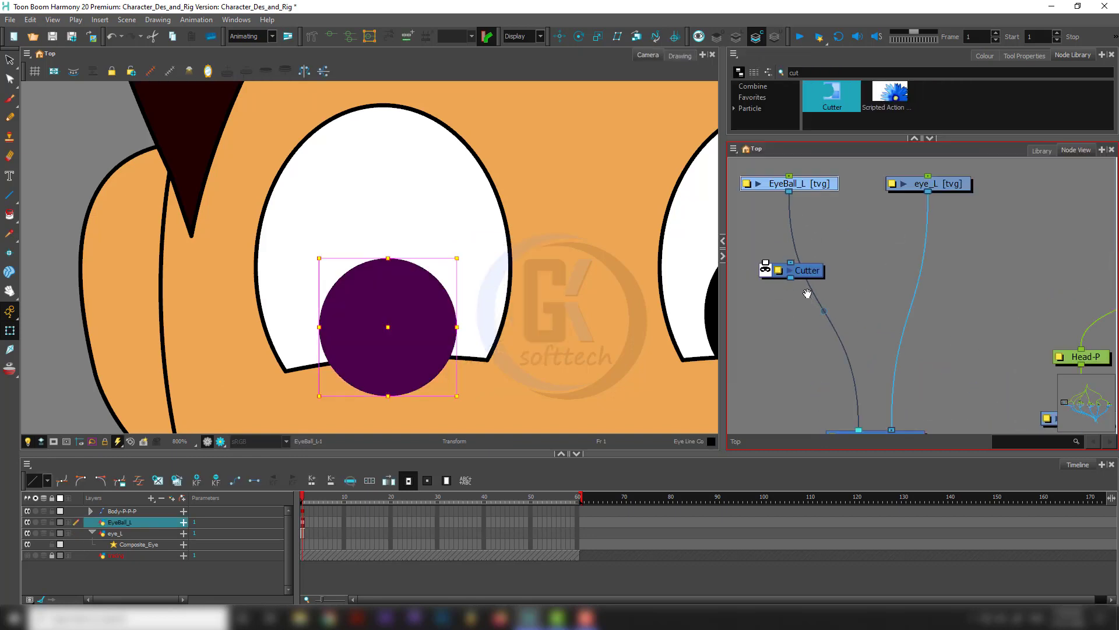
Connect eye_L to the Cutter's Matte port and route EyeBall_L through the Cutter's Image port into Composite_Eye.
{"action": "left_click_drag", "start_coordinate": [807, 294], "coordinate": [883, 295]}
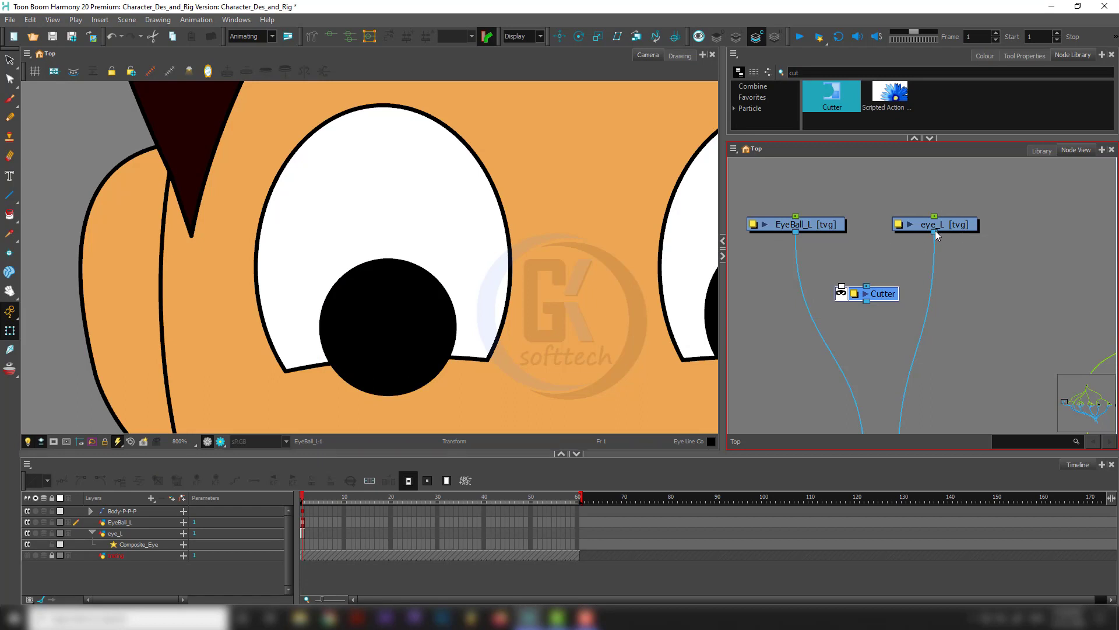
{"action": "left_click_drag", "start_coordinate": [869, 256], "coordinate": [841, 285]}
{"action": "left_click_drag", "start_coordinate": [802, 288], "coordinate": [868, 418]}
{"action": "scroll", "coordinate": [869, 295], "scroll_direction": "down", "scroll_amount": 2}
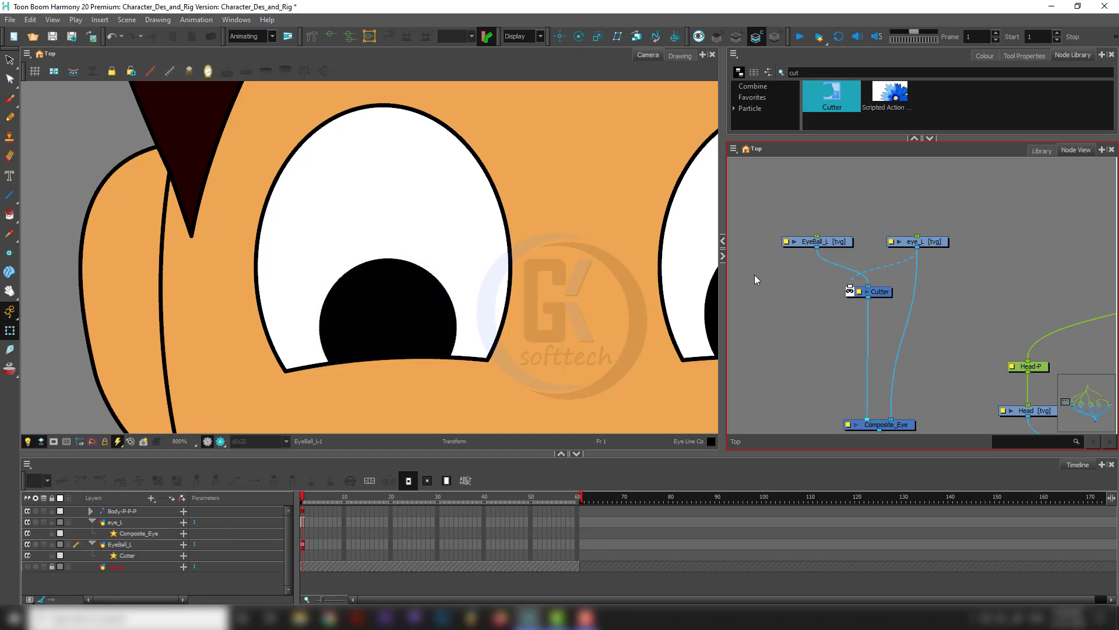
Examine which drawings feed the Cutter's Matte and Image ports, highlighting the eye_L node.
{"action": "scroll", "coordinate": [850, 292], "scroll_direction": "up", "scroll_amount": 5}
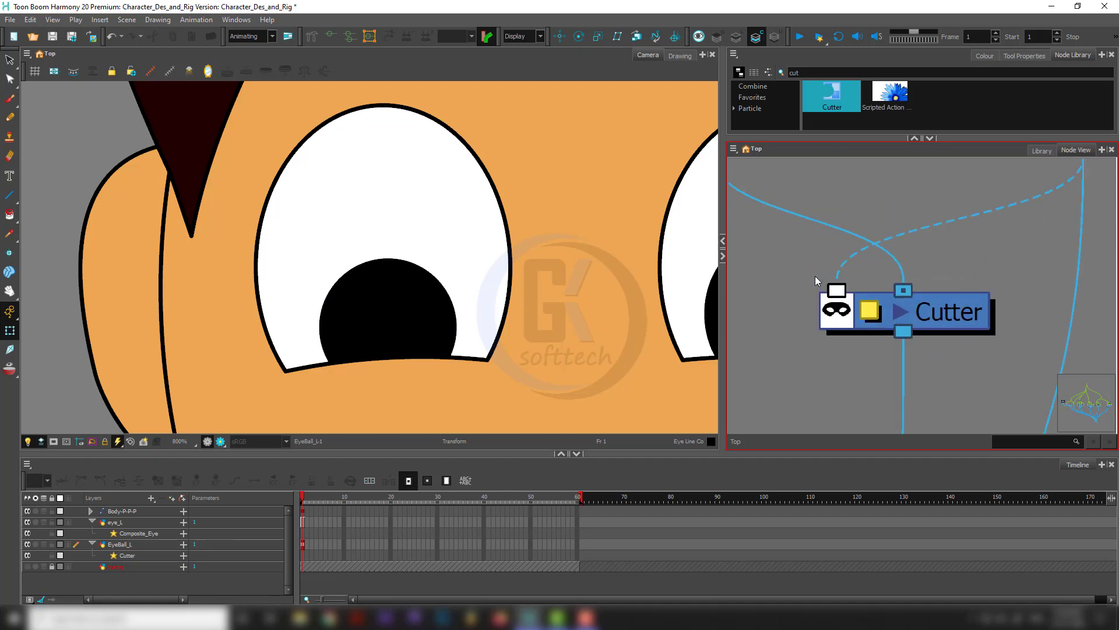
{"action": "scroll", "coordinate": [850, 292], "scroll_direction": "down", "scroll_amount": 2}
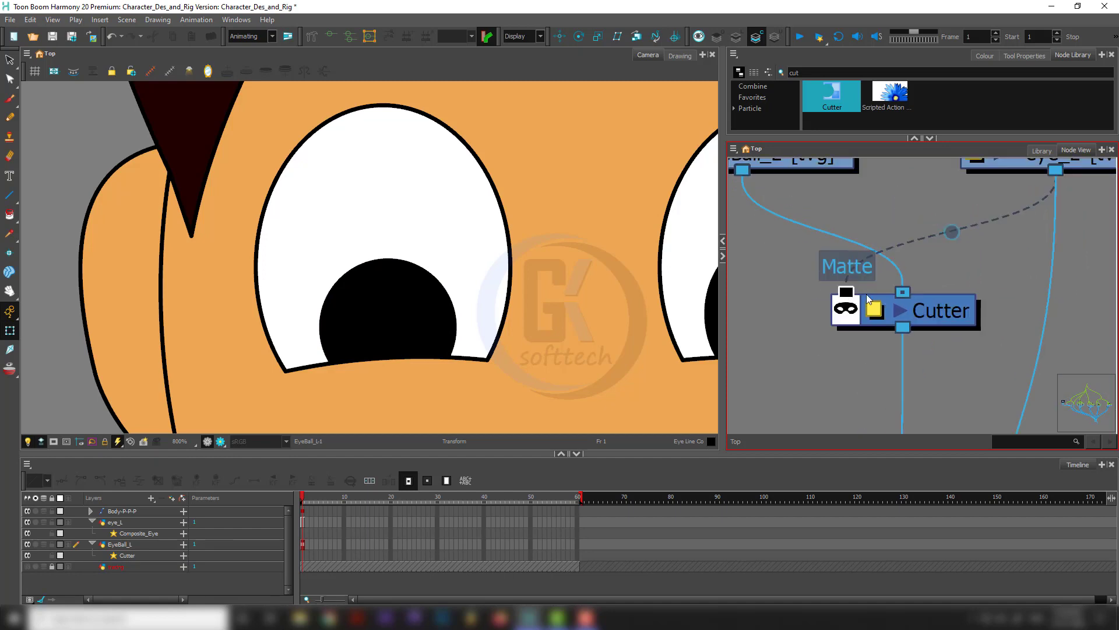
{"action": "left_click_drag", "start_coordinate": [950, 250], "coordinate": [886, 305]}
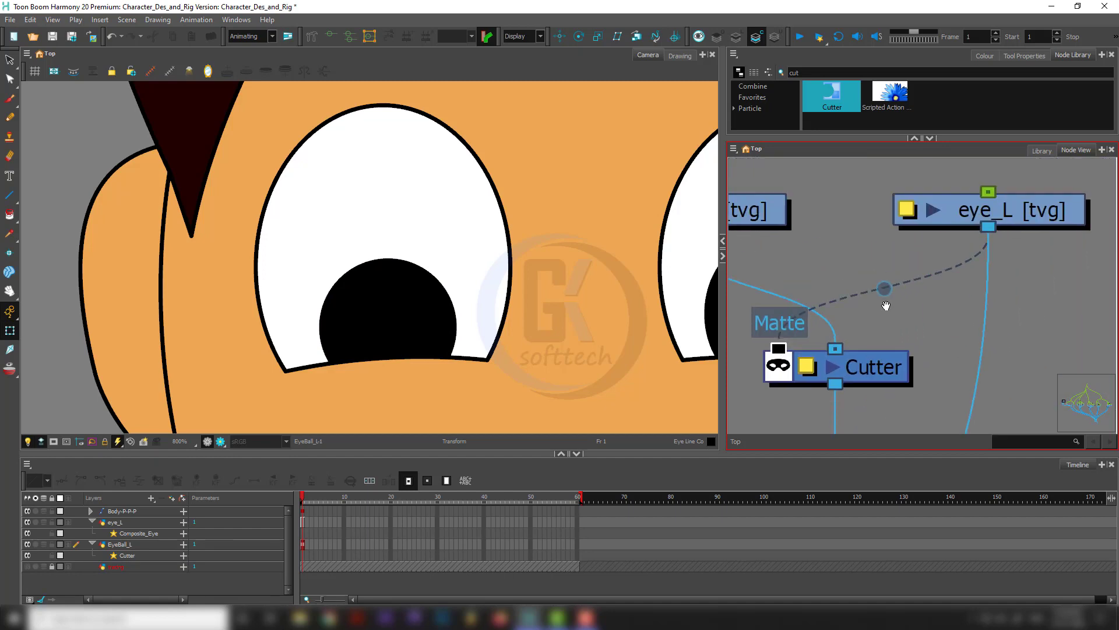
{"action": "left_click", "coordinate": [1033, 212]}
{"action": "scroll", "coordinate": [921, 250], "scroll_direction": "down", "scroll_amount": 2}
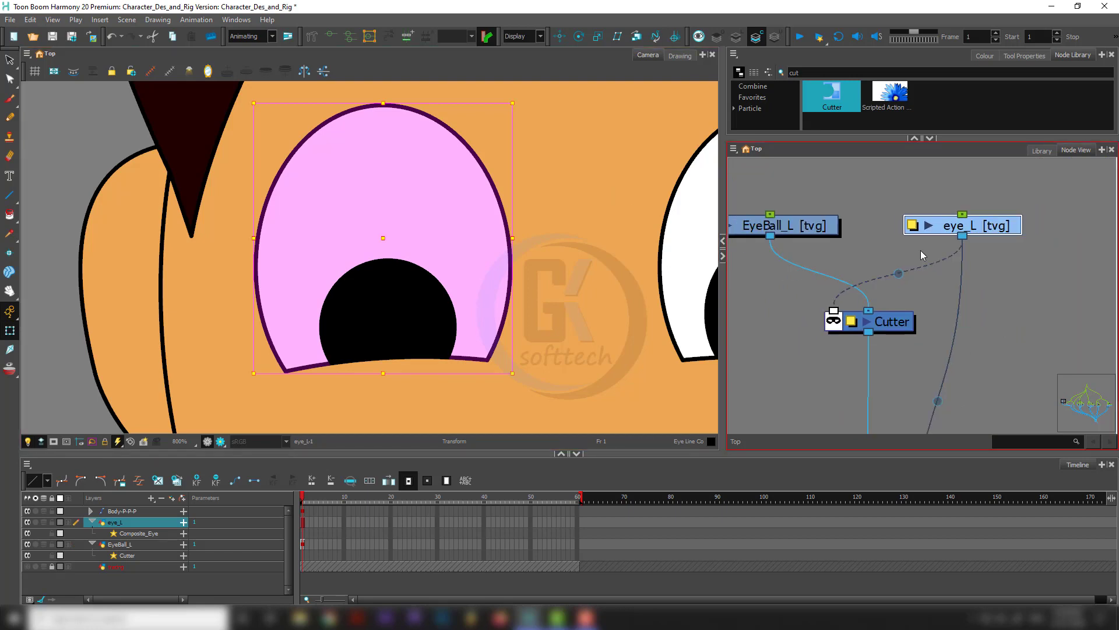
{"action": "scroll", "coordinate": [880, 293], "scroll_direction": "up", "scroll_amount": 2}
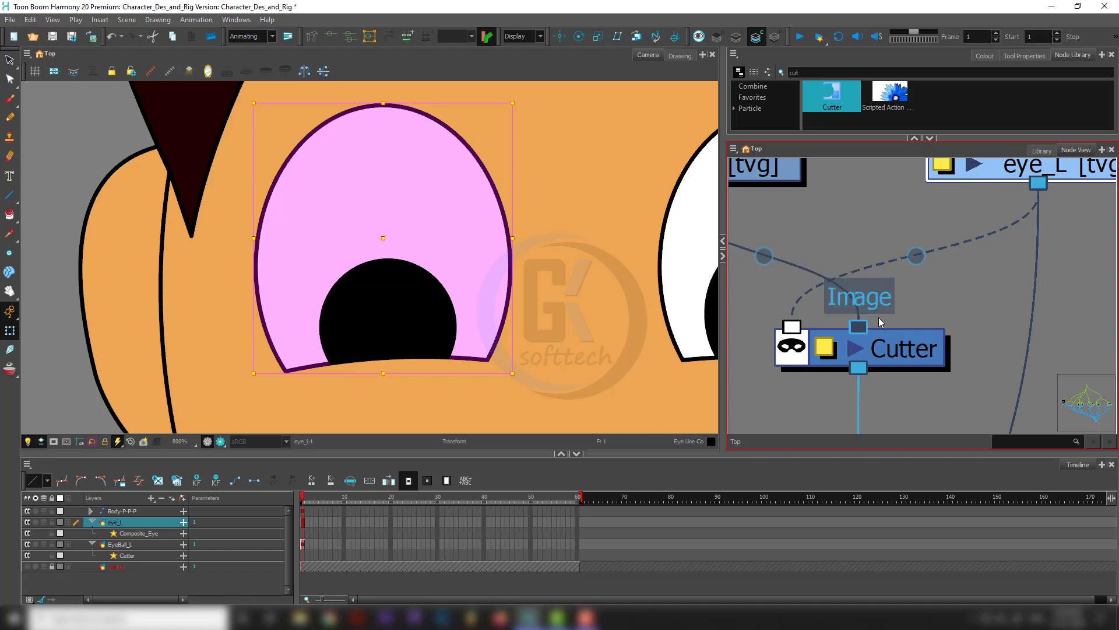
{"action": "scroll", "coordinate": [850, 302], "scroll_direction": "down", "scroll_amount": 2}
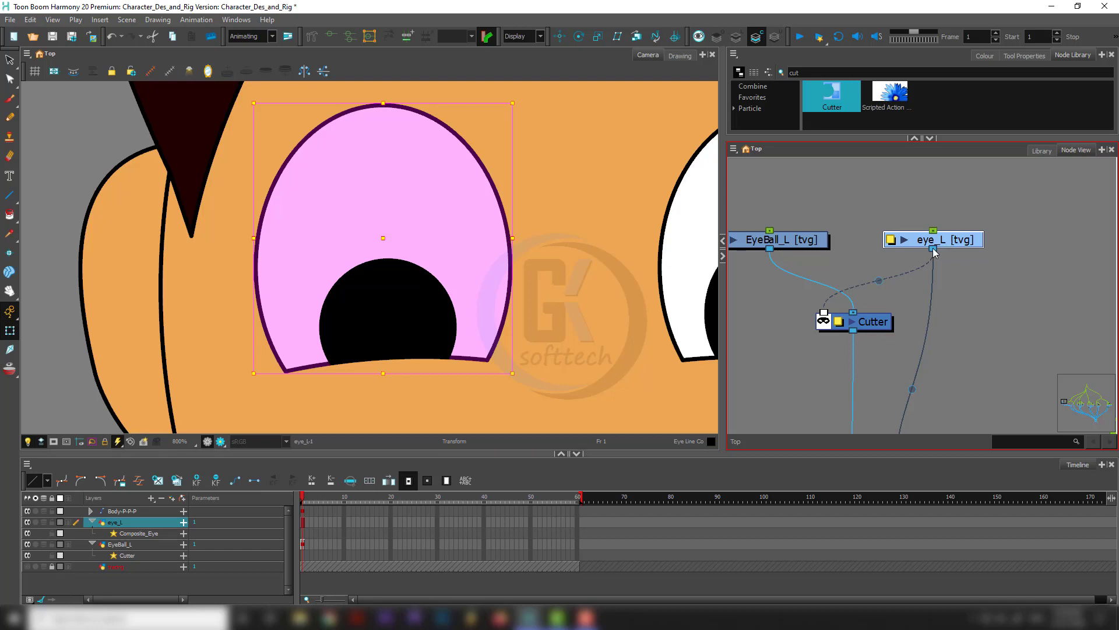
Detach the eye_L connection from the Cutter's Matte port and attach it again.
{"action": "left_click_drag", "start_coordinate": [933, 250], "coordinate": [827, 273]}
{"action": "left_click_drag", "start_coordinate": [935, 249], "coordinate": [827, 305]}
{"action": "left_click", "coordinate": [866, 265]}
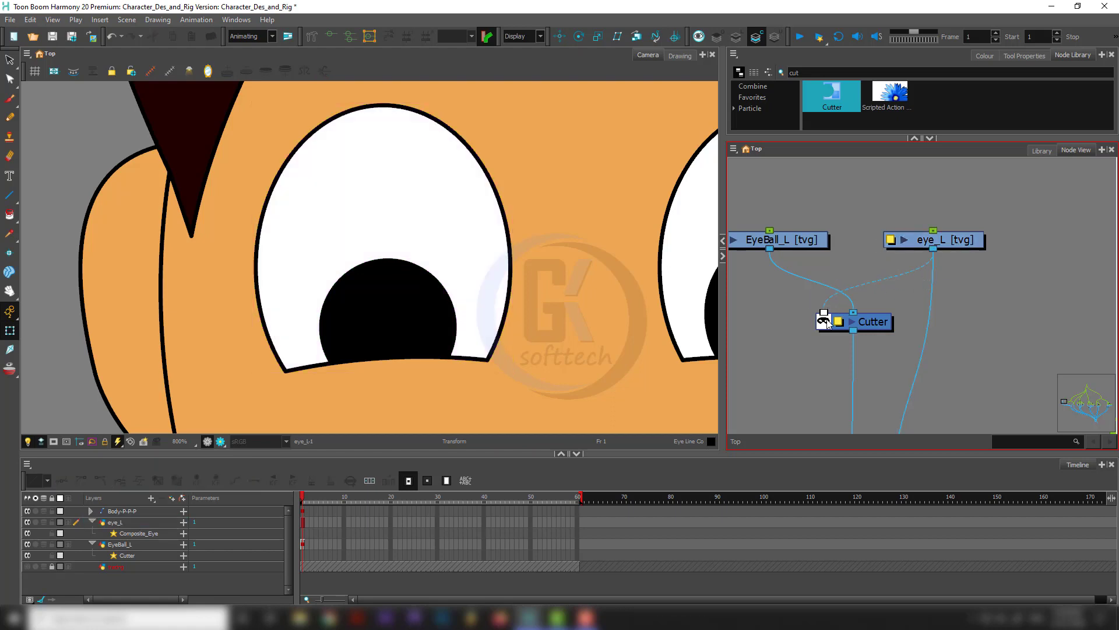
{"action": "left_click_drag", "start_coordinate": [823, 313], "coordinate": [833, 285]}
{"action": "left_click_drag", "start_coordinate": [929, 252], "coordinate": [827, 305]}
Check the clipped EyeBall_L pupil without the eye_L link to Composite_Eye, and reconnect eye_L to Composite_Eye.
{"action": "scroll", "coordinate": [953, 287], "scroll_direction": "down", "scroll_amount": 5}
{"action": "left_click_drag", "start_coordinate": [908, 326], "coordinate": [921, 291]}
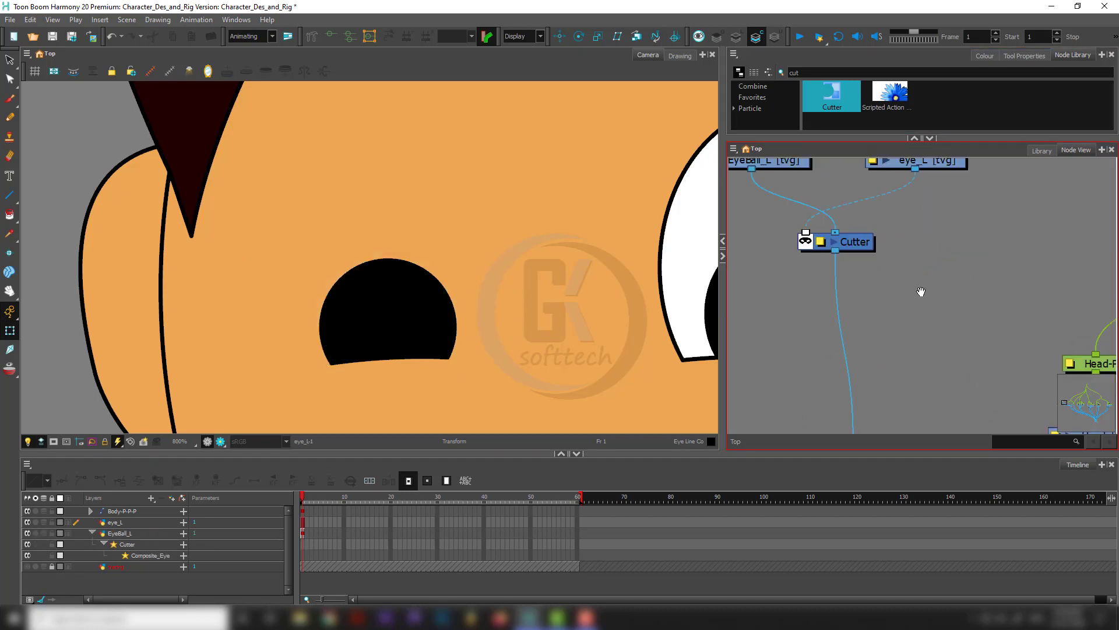
{"action": "scroll", "coordinate": [863, 222], "scroll_direction": "down", "scroll_amount": 3}
{"action": "left_click", "coordinate": [828, 221]}
{"action": "scroll", "coordinate": [855, 201], "scroll_direction": "down", "scroll_amount": 1}
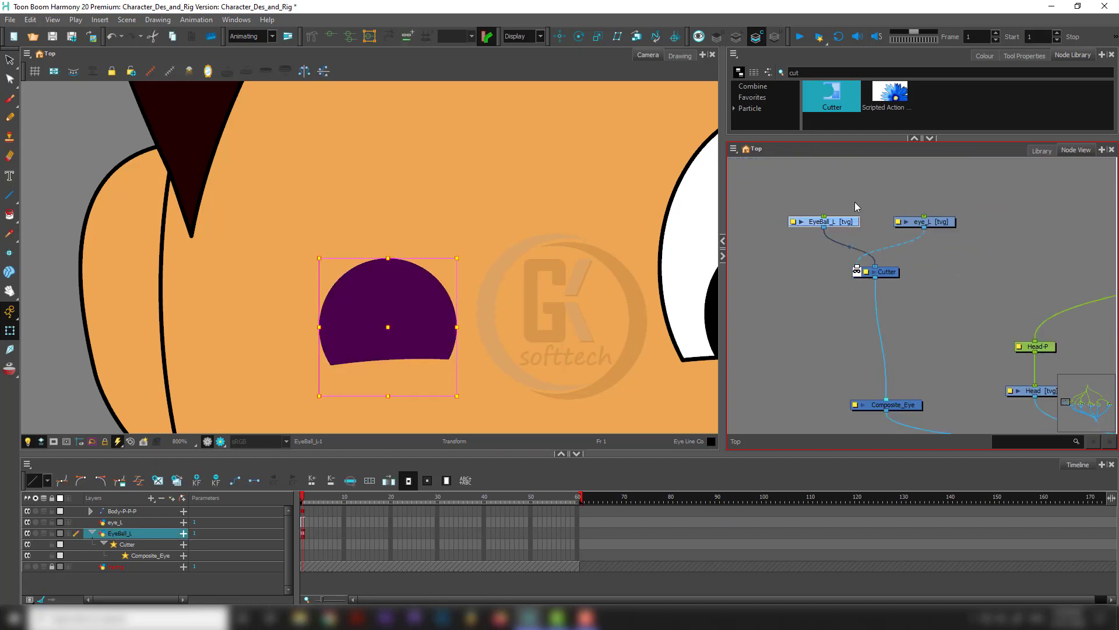
{"action": "left_click_drag", "start_coordinate": [441, 283], "coordinate": [411, 339]}
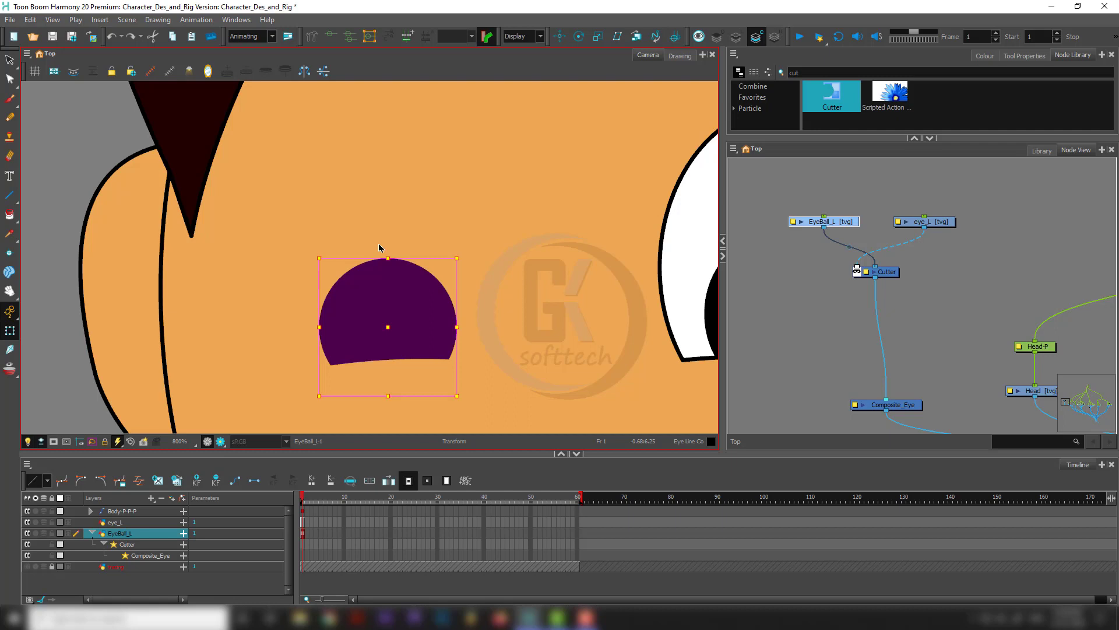
{"action": "left_click", "coordinate": [863, 271]}
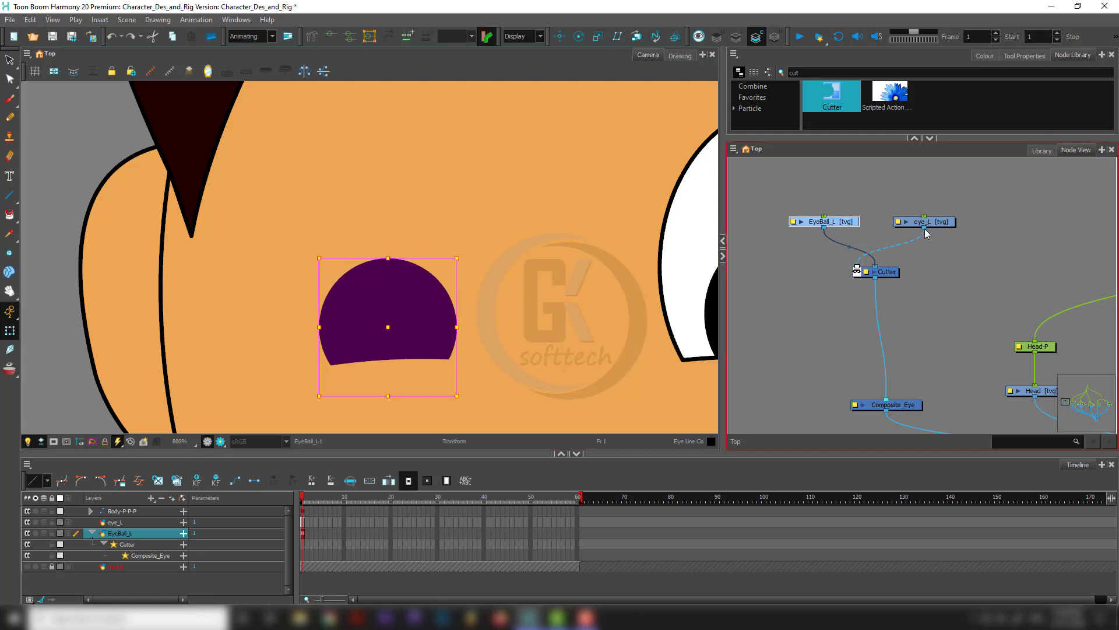
{"action": "left_click_drag", "start_coordinate": [925, 228], "coordinate": [909, 396]}
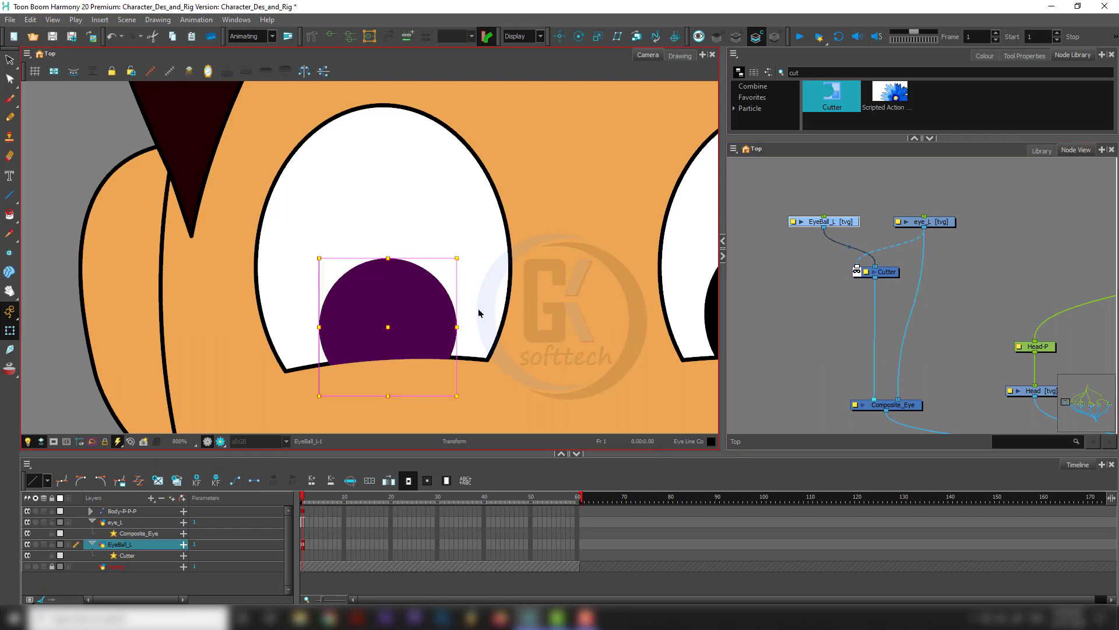
Select the EyeBall_L pupil and inspect up close where it is cut along the eye's lower outline.
{"action": "scroll", "coordinate": [411, 355], "scroll_direction": "up", "scroll_amount": 2}
{"action": "left_click", "coordinate": [846, 333]}
{"action": "scroll", "coordinate": [534, 313], "scroll_direction": "down", "scroll_amount": 2}
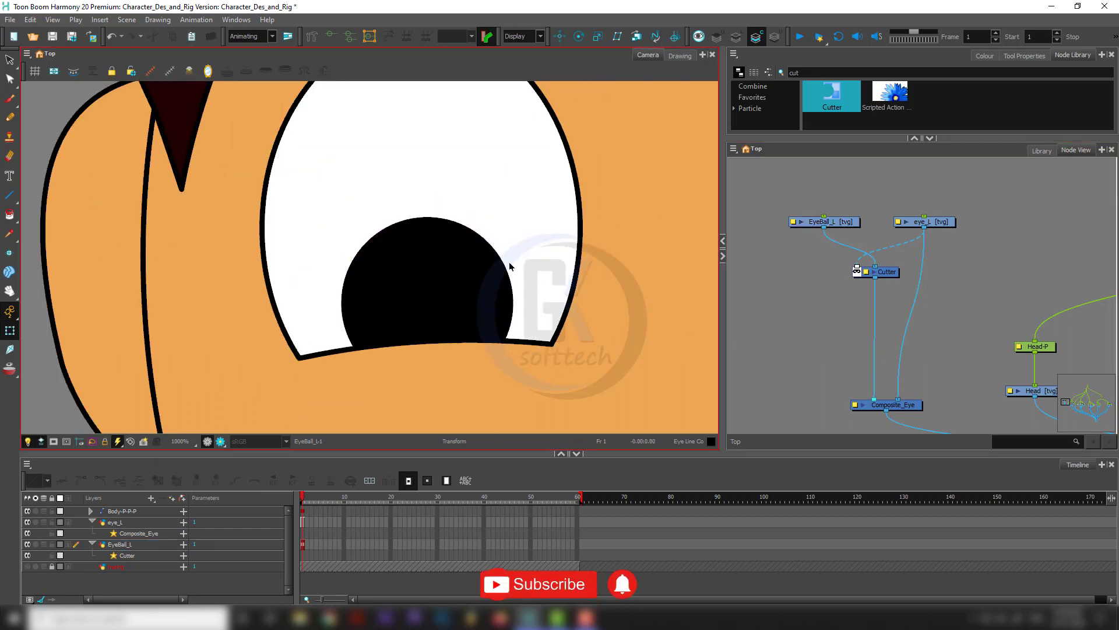
{"action": "left_click", "coordinate": [494, 308]}
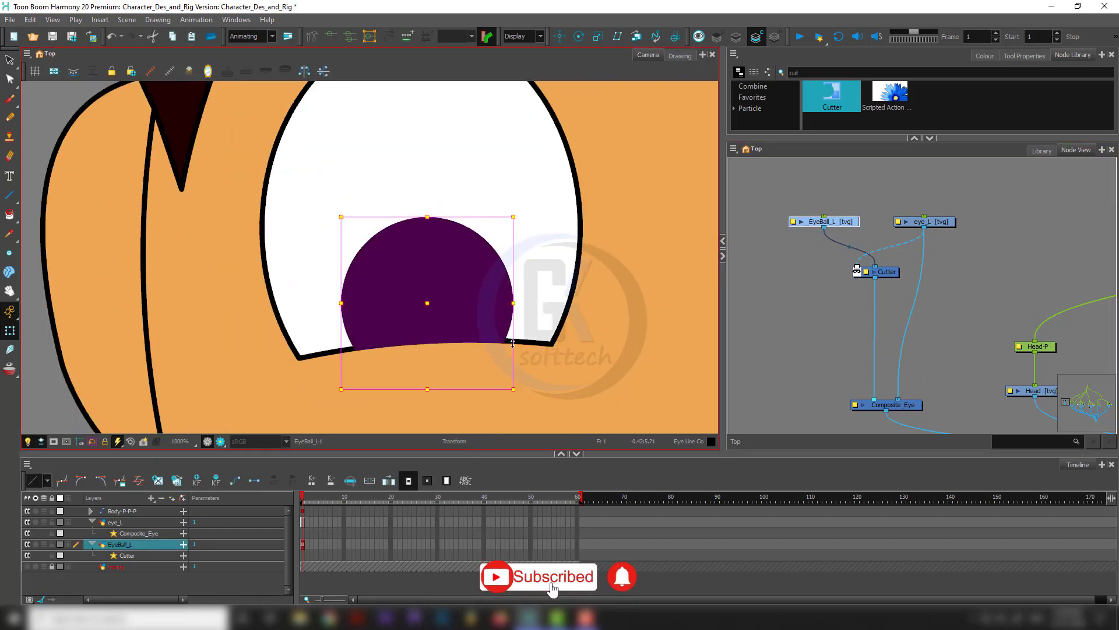
{"action": "scroll", "coordinate": [495, 314], "scroll_direction": "up", "scroll_amount": 4}
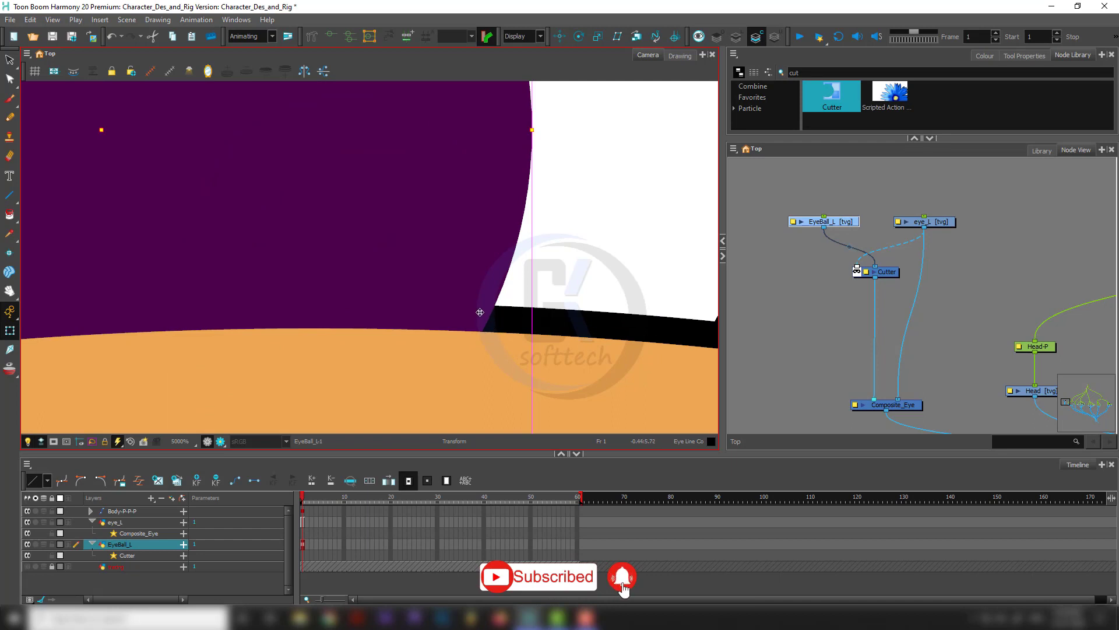
{"action": "scroll", "coordinate": [482, 315], "scroll_direction": "down", "scroll_amount": 3}
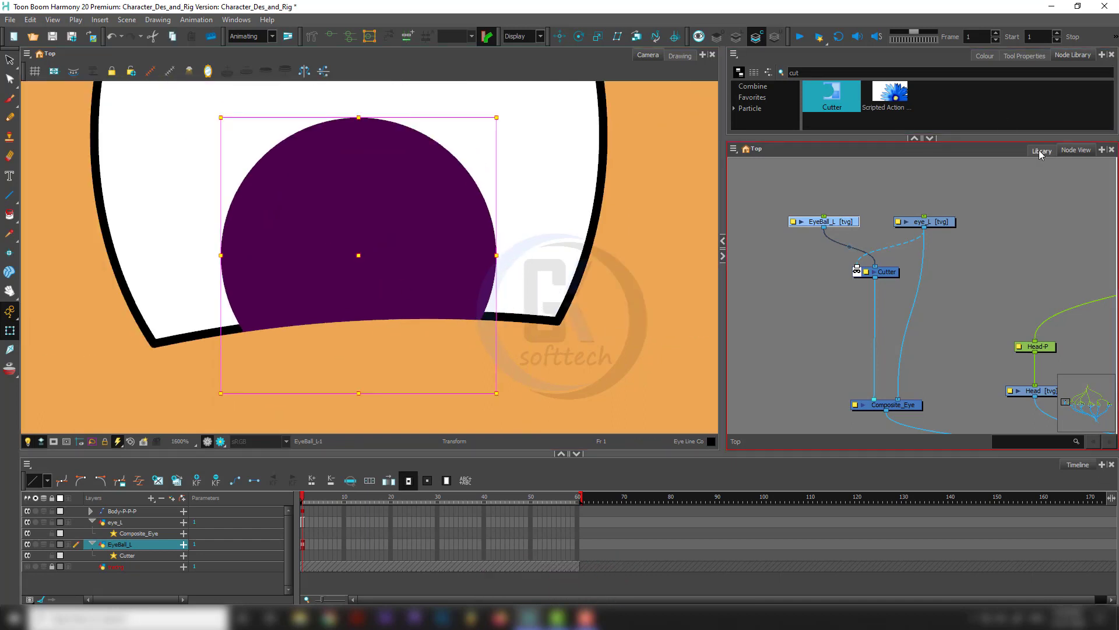
Change the Eye ball swatch in the Character_Des_and_Rig palette to a very dark red.
{"action": "left_click", "coordinate": [985, 55]}
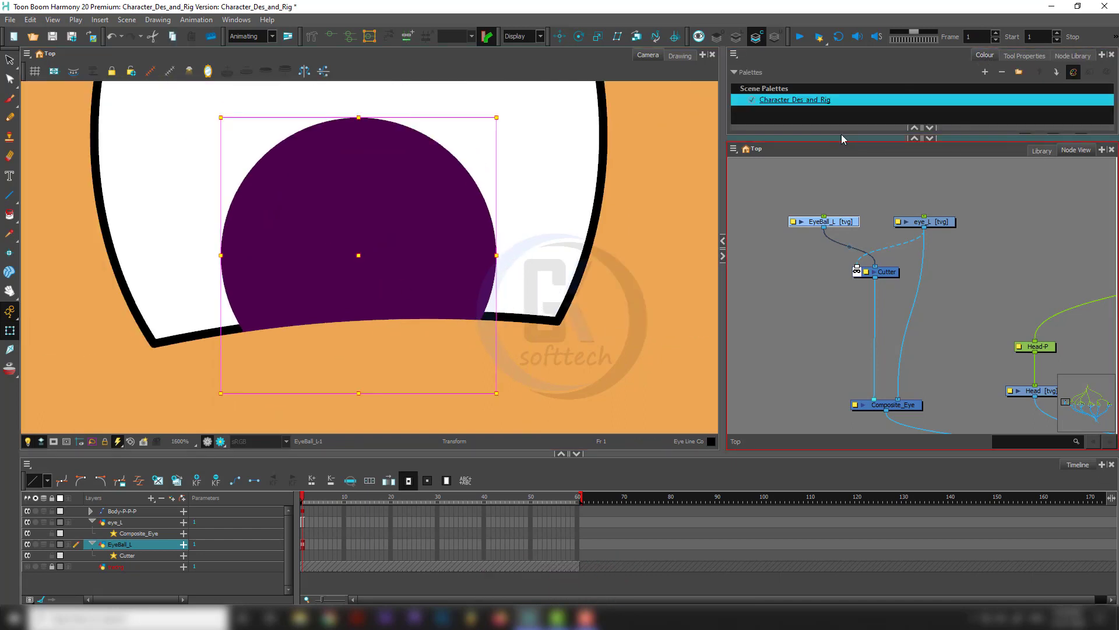
{"action": "left_click_drag", "start_coordinate": [885, 139], "coordinate": [868, 308]}
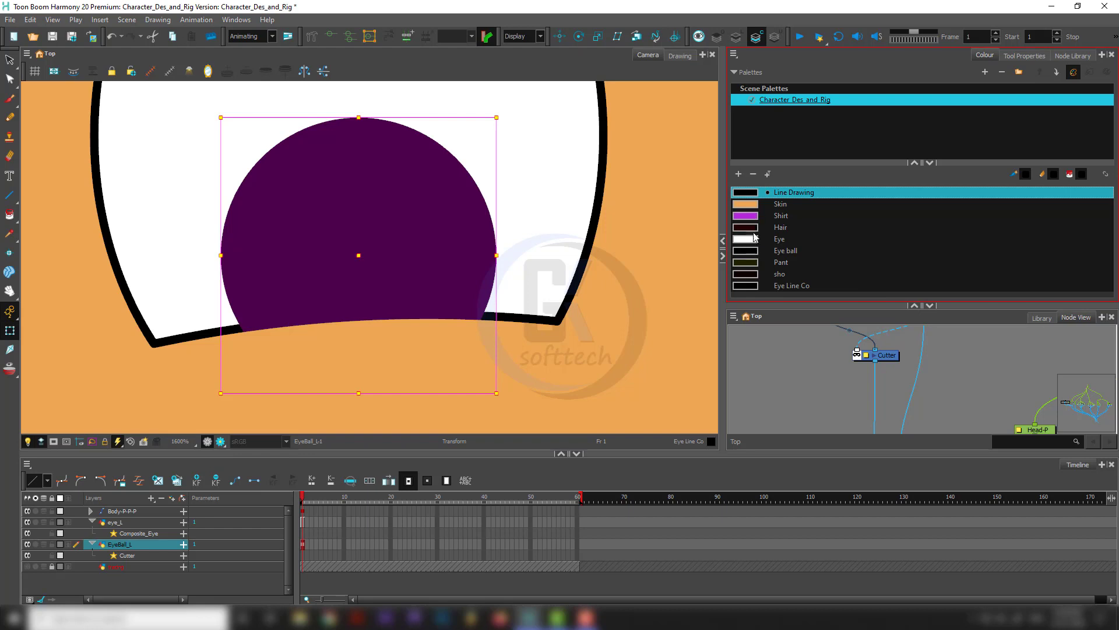
{"action": "left_click", "coordinate": [751, 253]}
{"action": "double_click", "coordinate": [745, 250]}
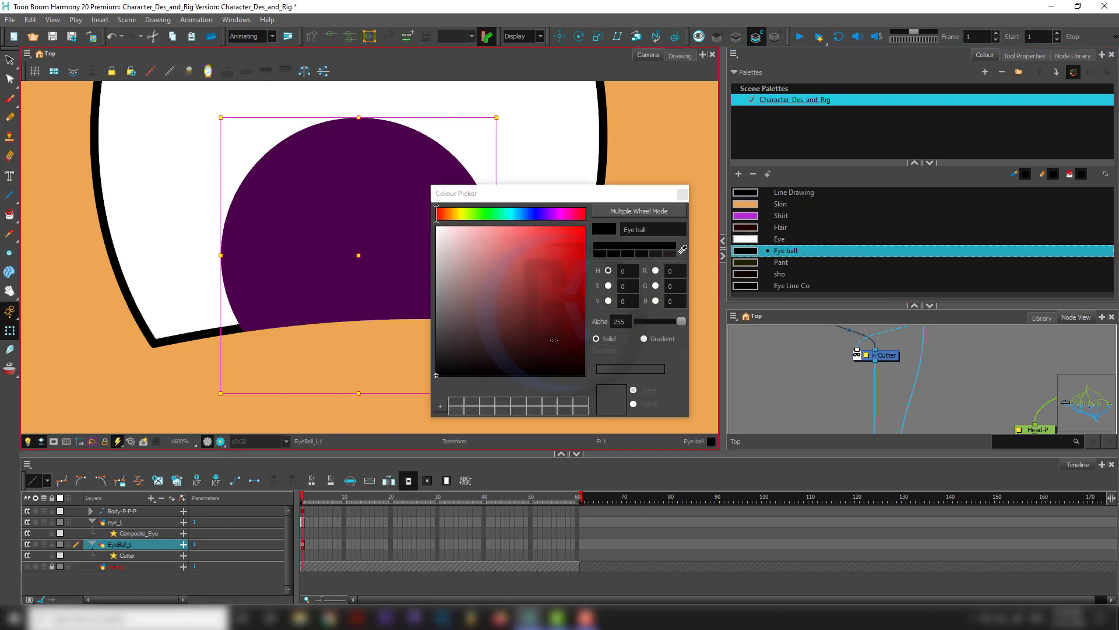
{"action": "left_click", "coordinate": [585, 348]}
{"action": "left_click_drag", "start_coordinate": [585, 348], "coordinate": [584, 353]}
{"action": "left_click", "coordinate": [682, 194]}
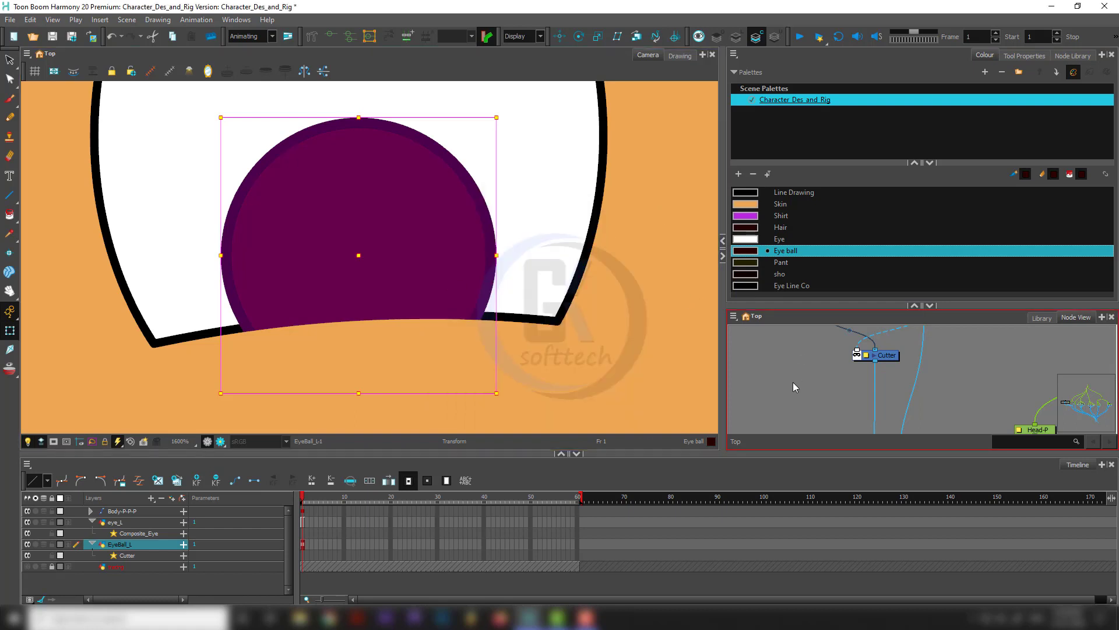
Disable Line Art for the EyeBall_L element in its drawing layer properties.
{"action": "left_click", "coordinate": [510, 238]}
{"action": "left_click", "coordinate": [484, 235]}
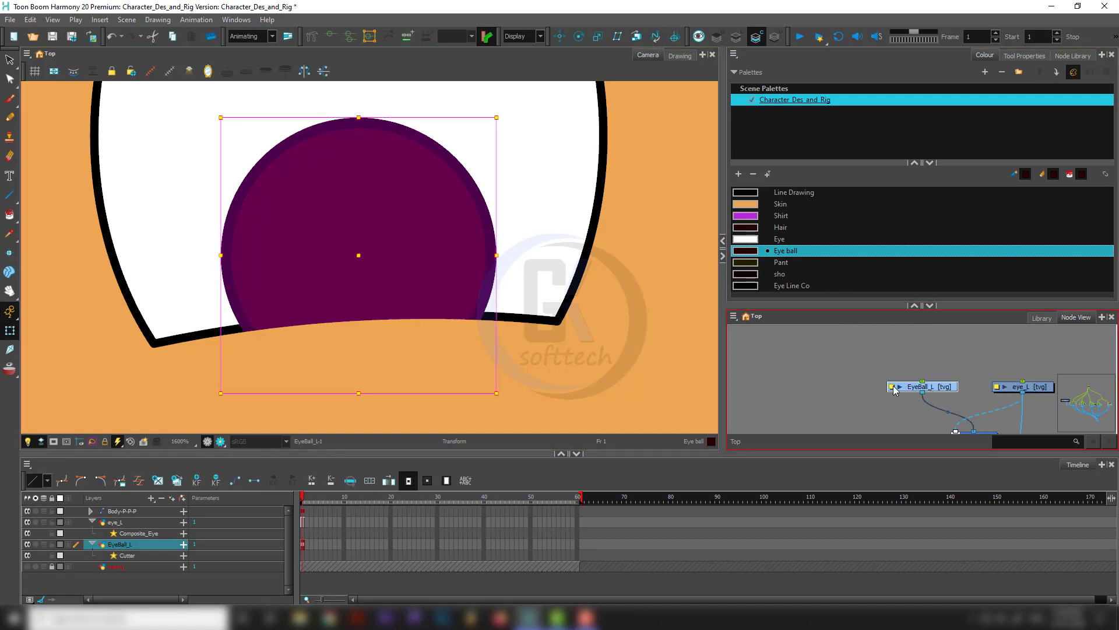
{"action": "double_click", "coordinate": [901, 386]}
{"action": "left_click", "coordinate": [361, 256]}
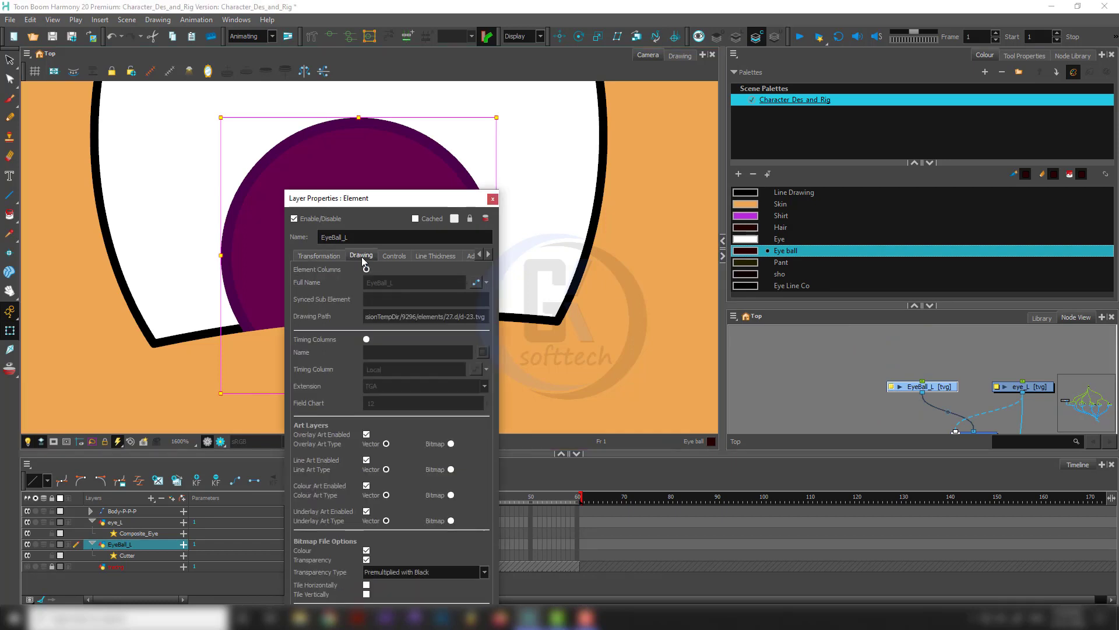
{"action": "left_click", "coordinate": [366, 460]}
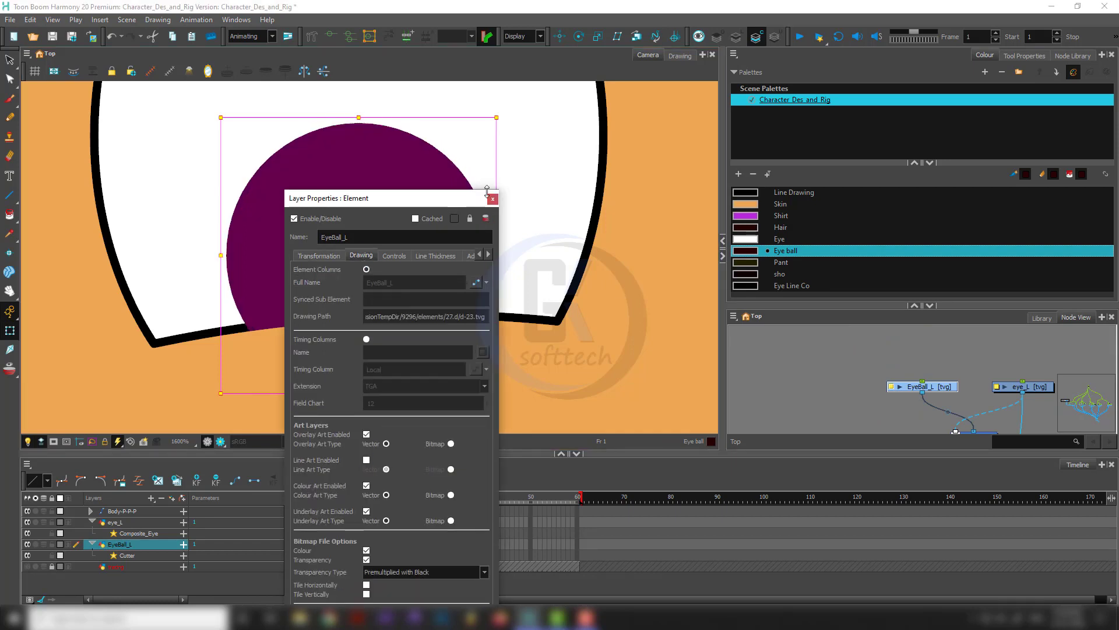
{"action": "left_click", "coordinate": [492, 199]}
Try nudging the EyeBall_L pupil, undo the move, and examine its cut edge against the eye's lower outline.
{"action": "scroll", "coordinate": [445, 287], "scroll_direction": "up", "scroll_amount": 3}
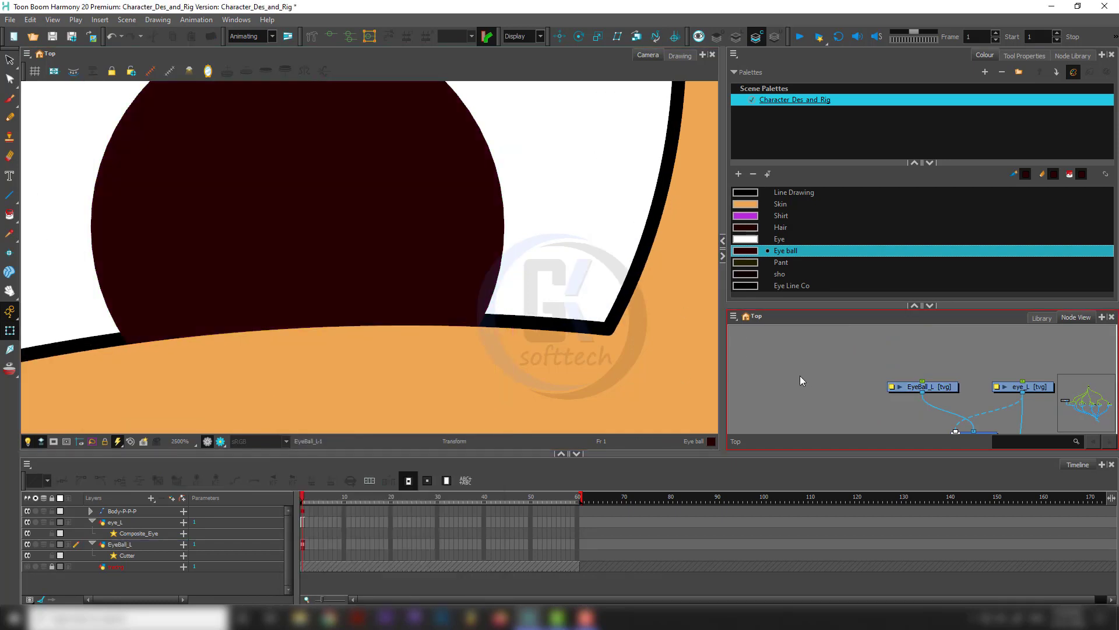
{"action": "scroll", "coordinate": [895, 405], "scroll_direction": "down", "scroll_amount": 2}
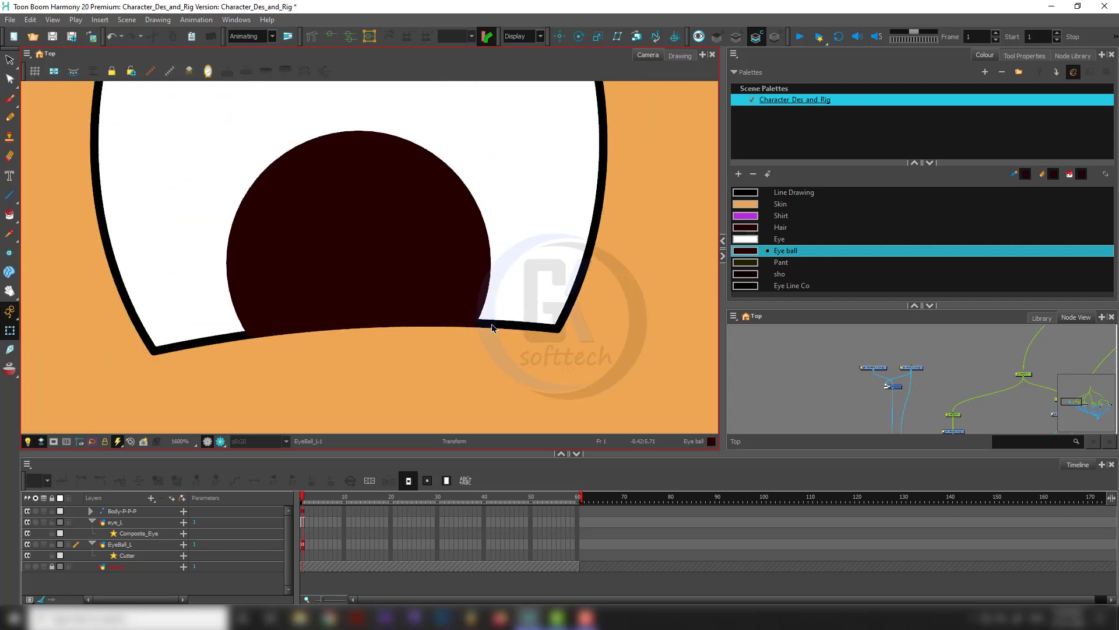
{"action": "left_click", "coordinate": [479, 319]}
{"action": "scroll", "coordinate": [479, 320], "scroll_direction": "down", "scroll_amount": 1}
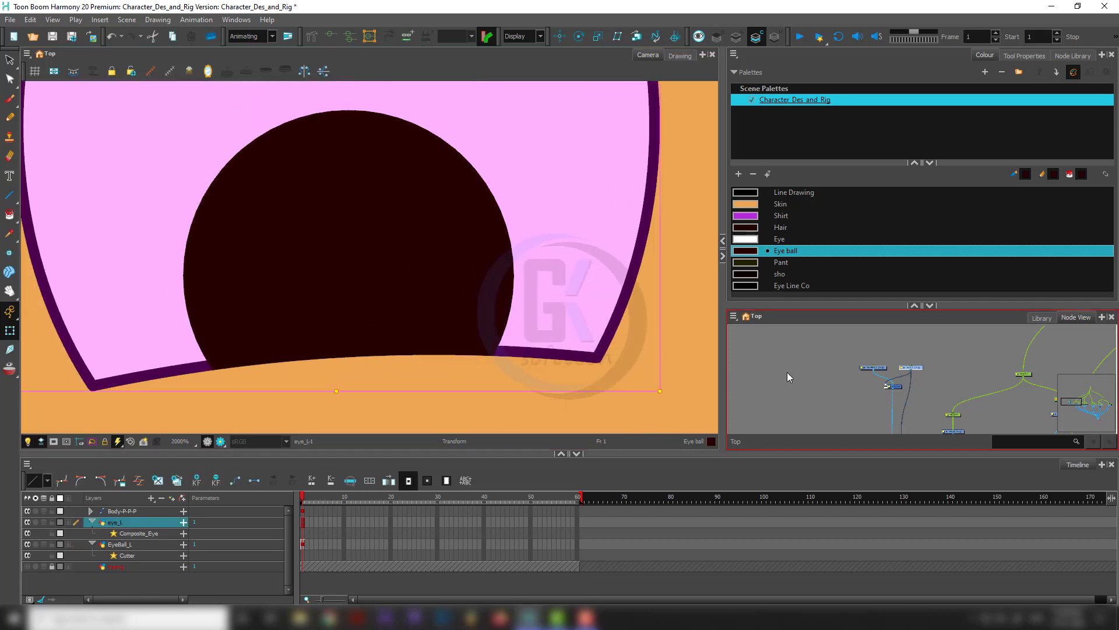
{"action": "left_click", "coordinate": [787, 377]}
{"action": "left_click", "coordinate": [474, 295]}
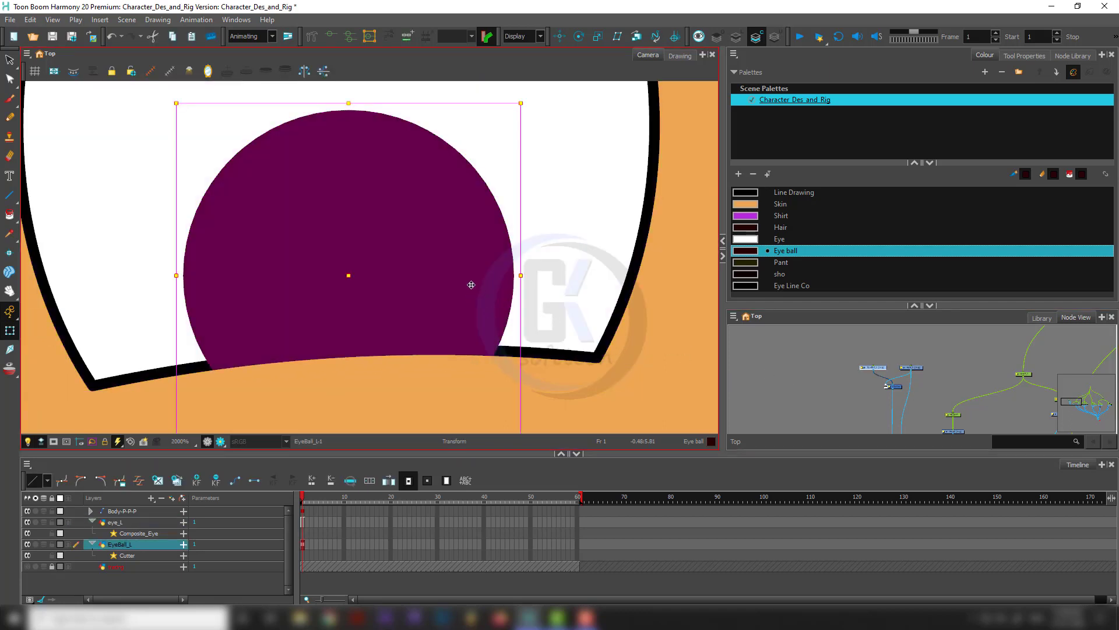
{"action": "mouse_move", "coordinate": [467, 262]}
{"action": "left_mouse_down"}
{"action": "mouse_move", "coordinate": [527, 238]}
{"action": "mouse_move", "coordinate": [467, 194]}
{"action": "mouse_move", "coordinate": [482, 252]}
{"action": "left_mouse_up"}
{"action": "key", "text": "ctrl+z"}
{"action": "scroll", "coordinate": [509, 306], "scroll_direction": "down", "scroll_amount": 5}
{"action": "scroll", "coordinate": [430, 245], "scroll_direction": "up", "scroll_amount": 4}
{"action": "scroll", "coordinate": [430, 170], "scroll_direction": "down", "scroll_amount": 4}
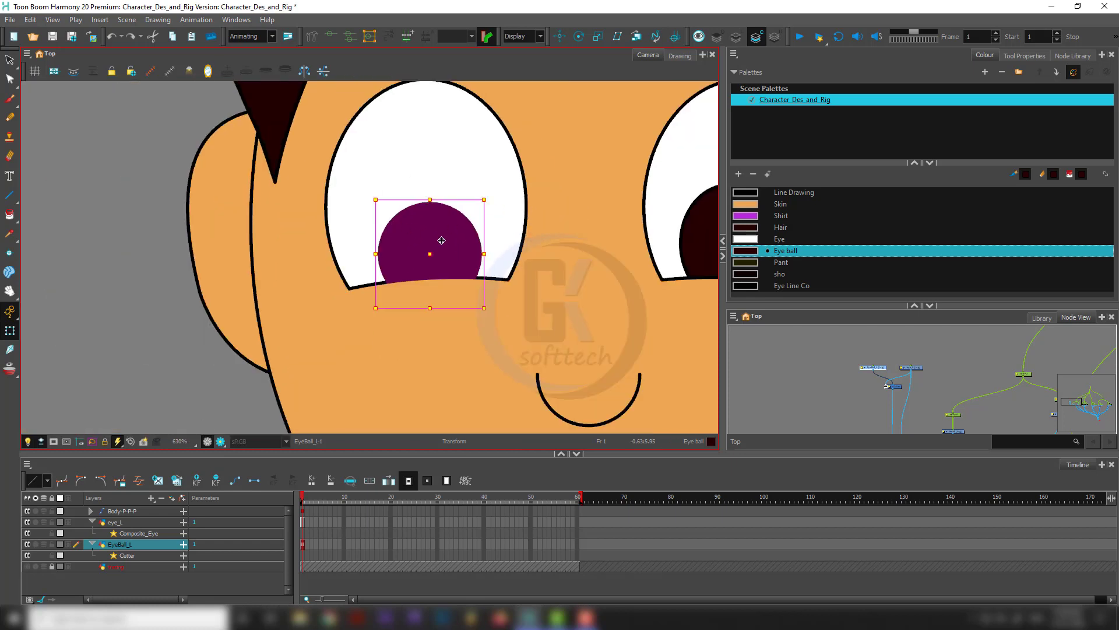
{"action": "scroll", "coordinate": [390, 281], "scroll_direction": "up", "scroll_amount": 1}
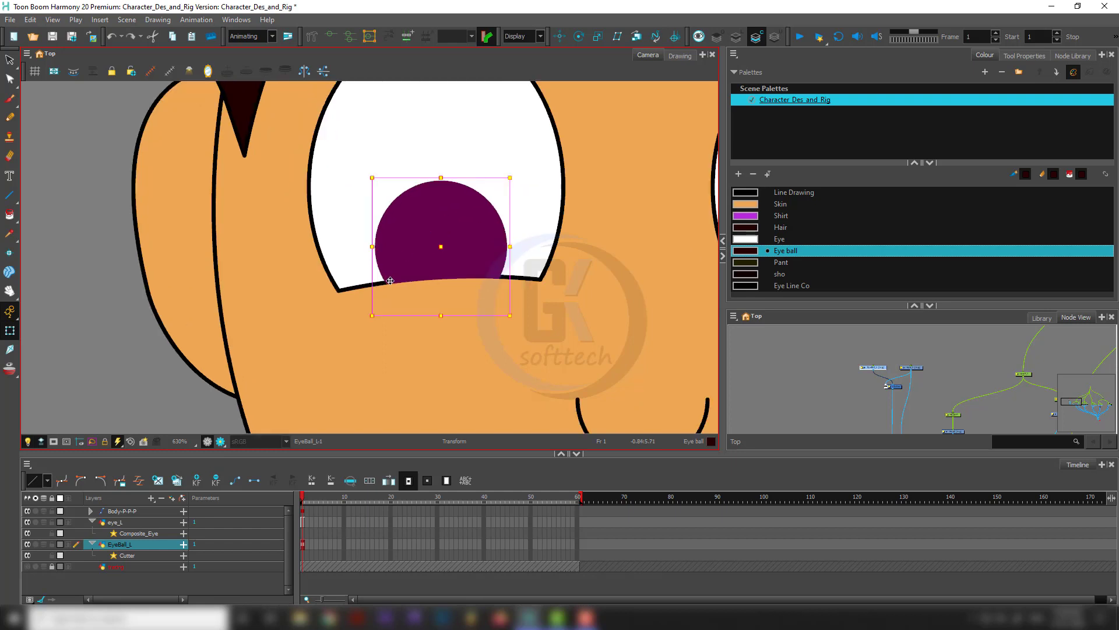
{"action": "scroll", "coordinate": [390, 280], "scroll_direction": "up", "scroll_amount": 5}
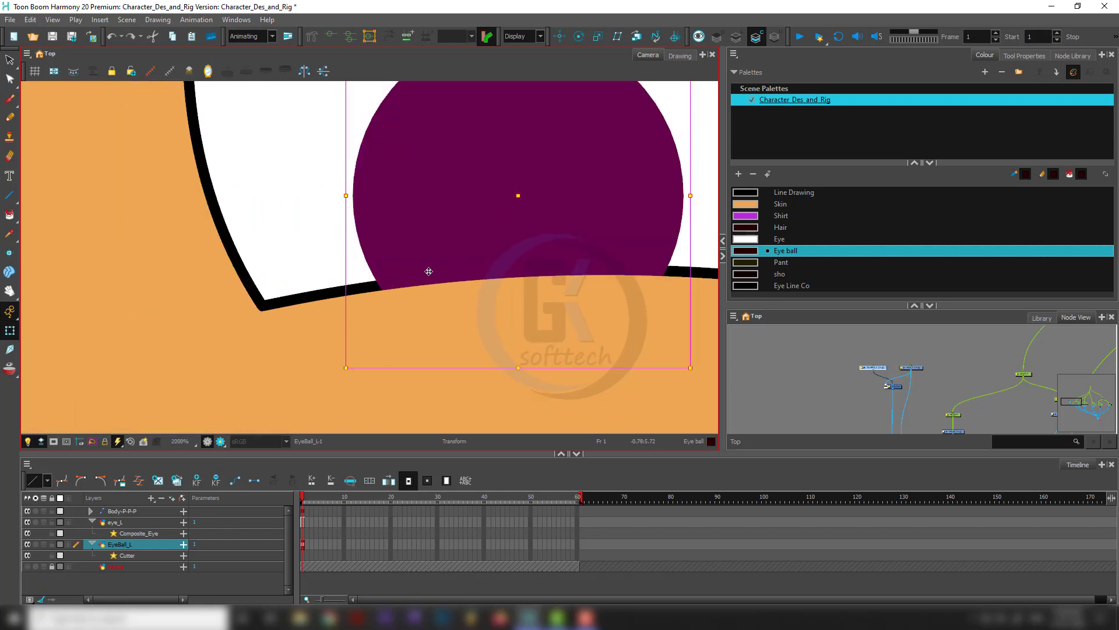
Search the node library for "line" and add a Line-Art node beside the Cutter node.
{"action": "scroll", "coordinate": [912, 368], "scroll_direction": "up", "scroll_amount": 2}
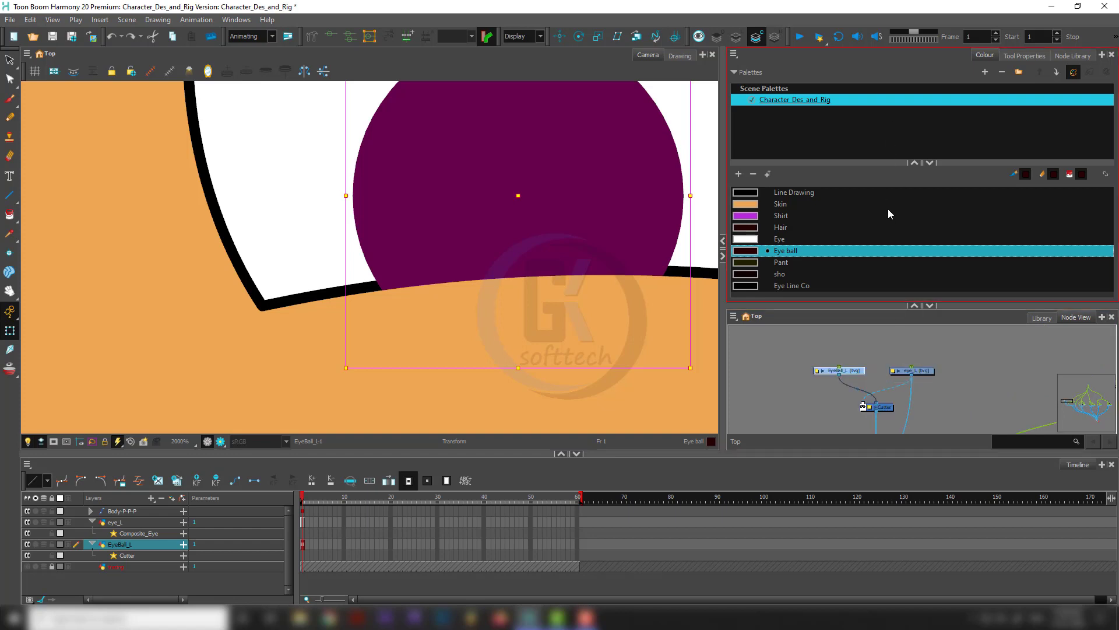
{"action": "left_click", "coordinate": [1071, 55]}
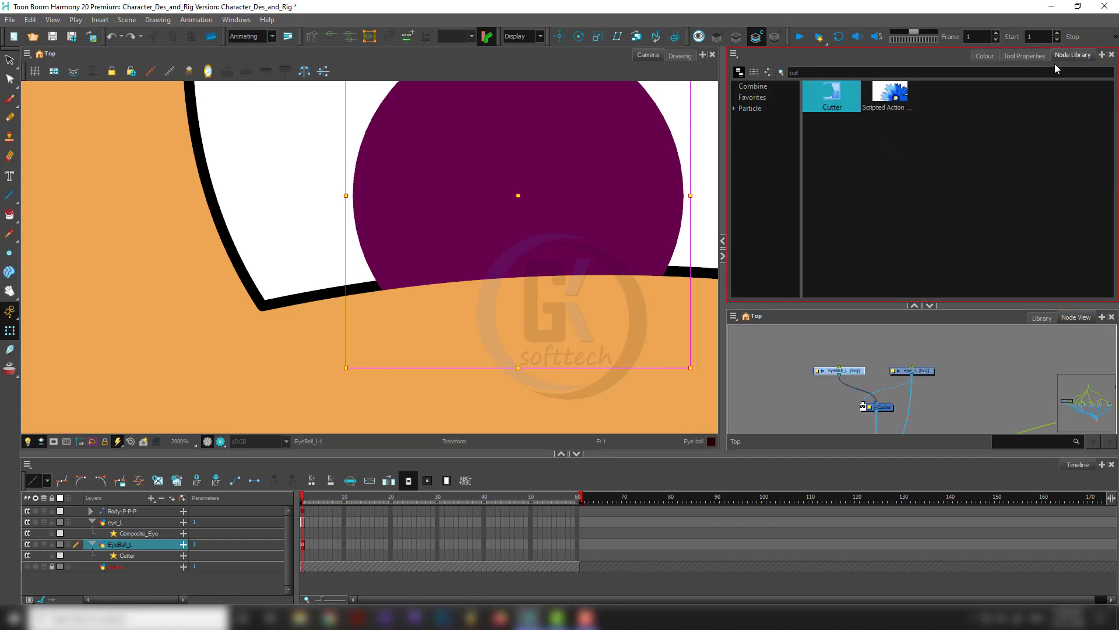
{"action": "double_click", "coordinate": [874, 69]}
{"action": "type", "text": "line"}
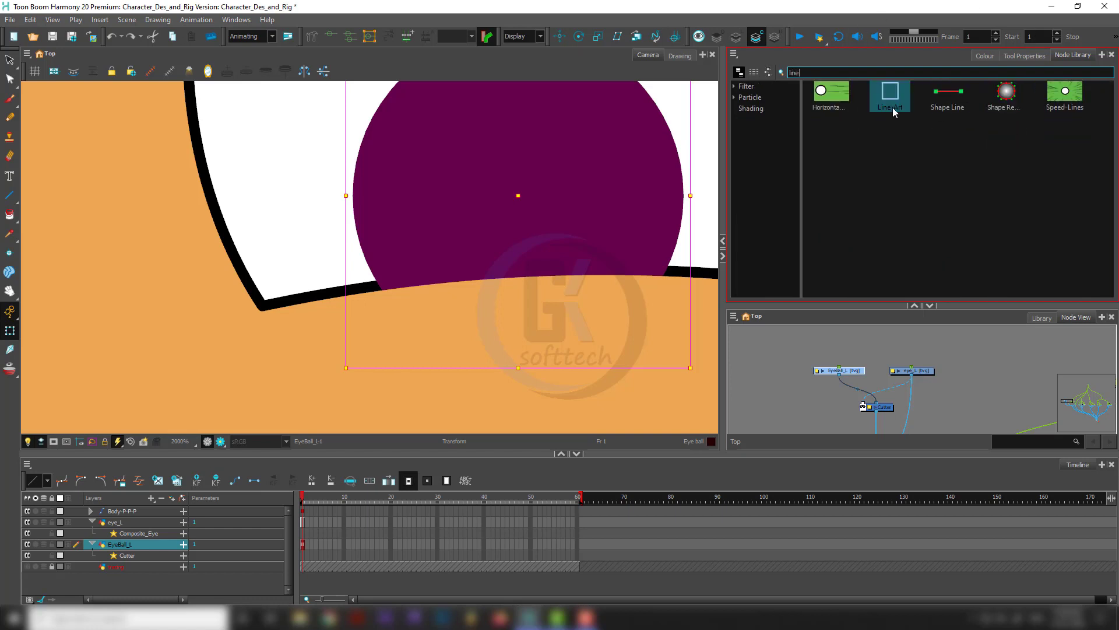
{"action": "left_click_drag", "start_coordinate": [890, 103], "coordinate": [838, 312]}
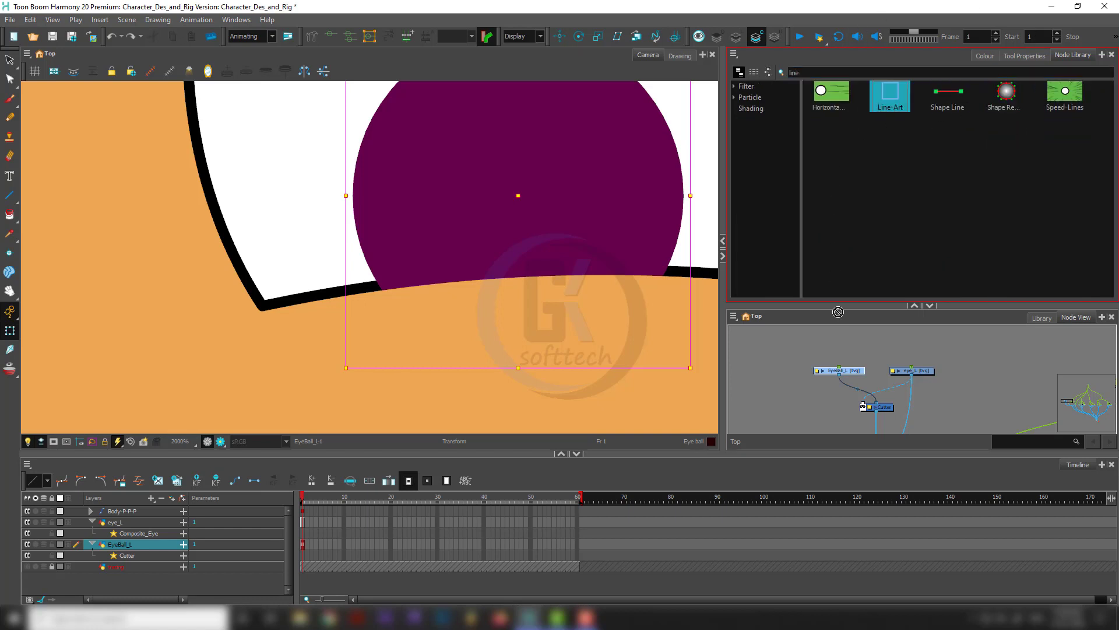
{"action": "left_click_drag", "start_coordinate": [818, 396], "coordinate": [823, 369]}
{"action": "scroll", "coordinate": [824, 368], "scroll_direction": "down", "scroll_amount": 2}
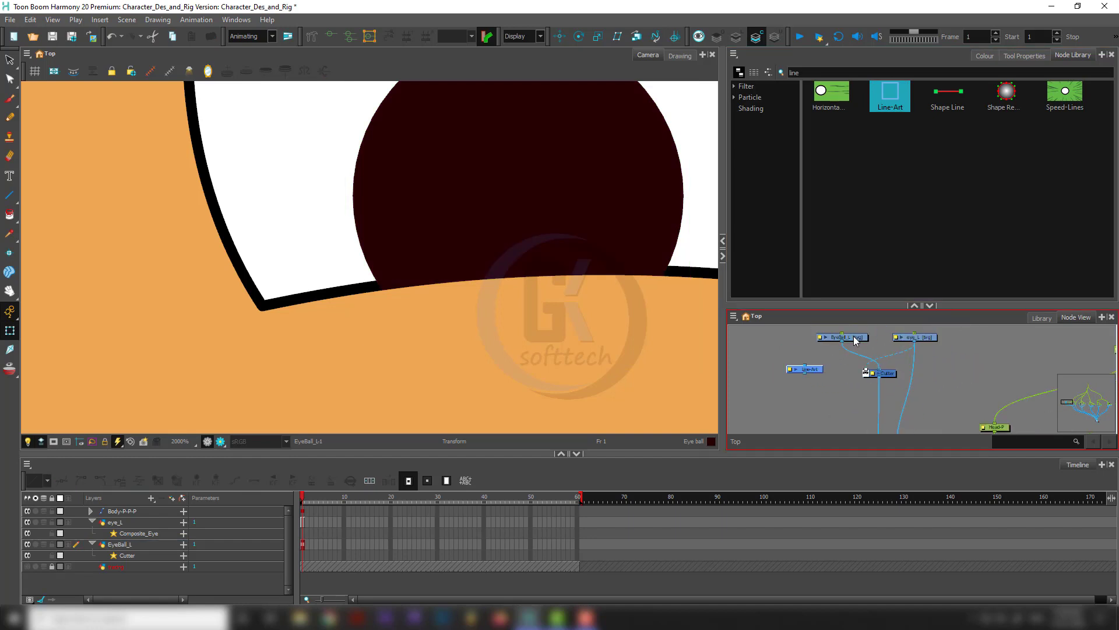
Connect eye_L to the Line-Art node and Line-Art to Composite_Eye, and check the left eye's outline over the pupil.
{"action": "left_click", "coordinate": [860, 339]}
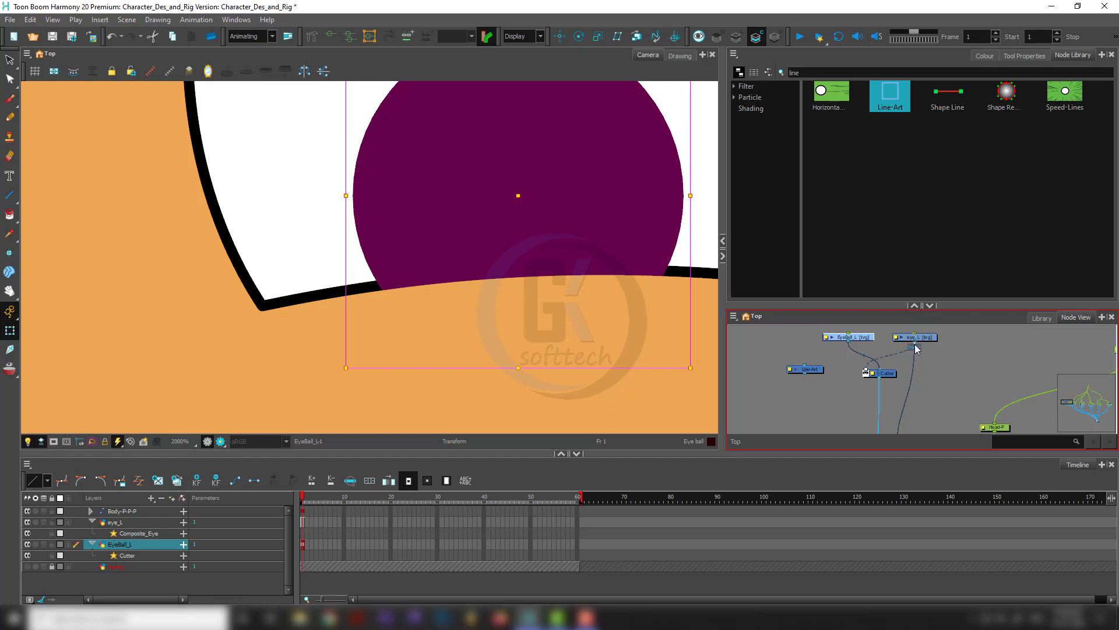
{"action": "left_click_drag", "start_coordinate": [897, 355], "coordinate": [807, 369]}
{"action": "left_click_drag", "start_coordinate": [837, 376], "coordinate": [895, 413]}
{"action": "left_click", "coordinate": [844, 390]}
{"action": "scroll", "coordinate": [601, 212], "scroll_direction": "down", "scroll_amount": 2}
{"action": "key", "text": "space"}
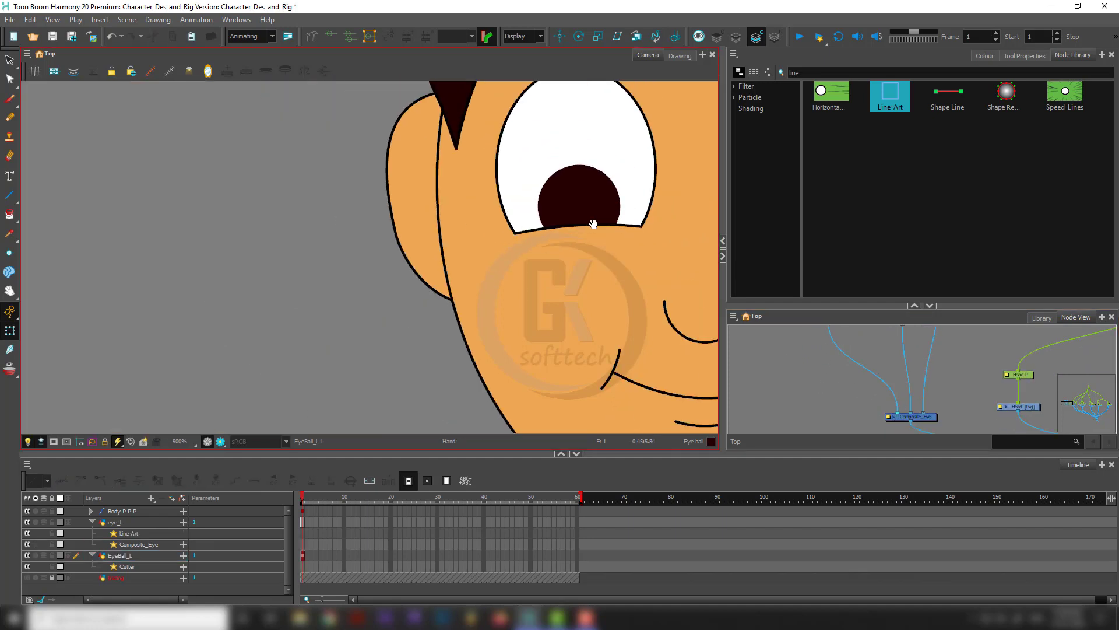
{"action": "left_click_drag", "start_coordinate": [594, 225], "coordinate": [518, 289]}
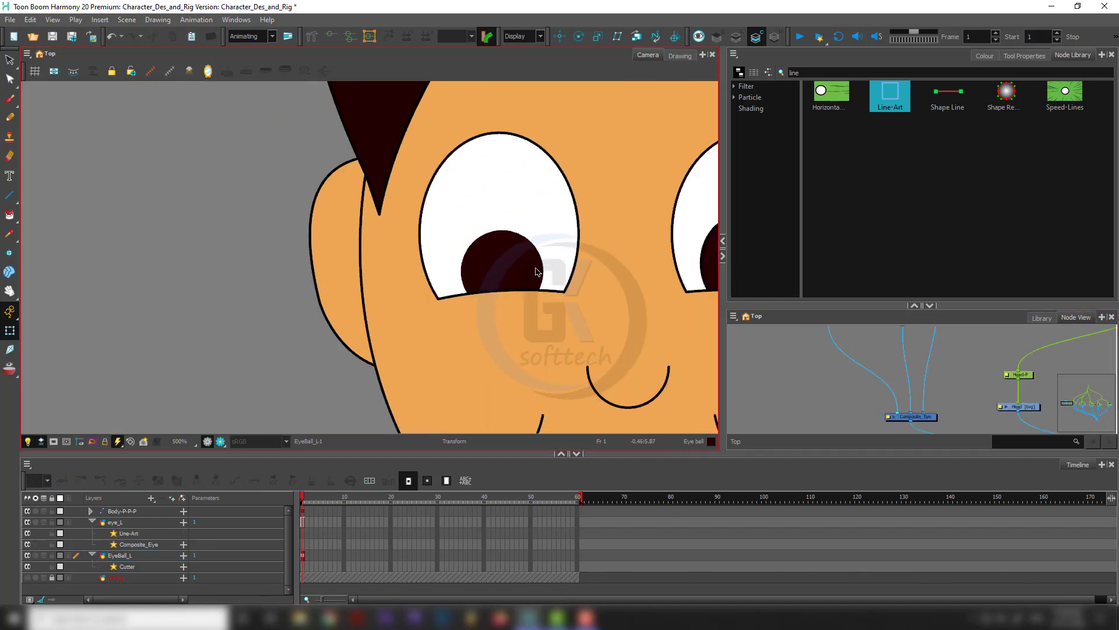
{"action": "scroll", "coordinate": [537, 271], "scroll_direction": "down", "scroll_amount": 5}
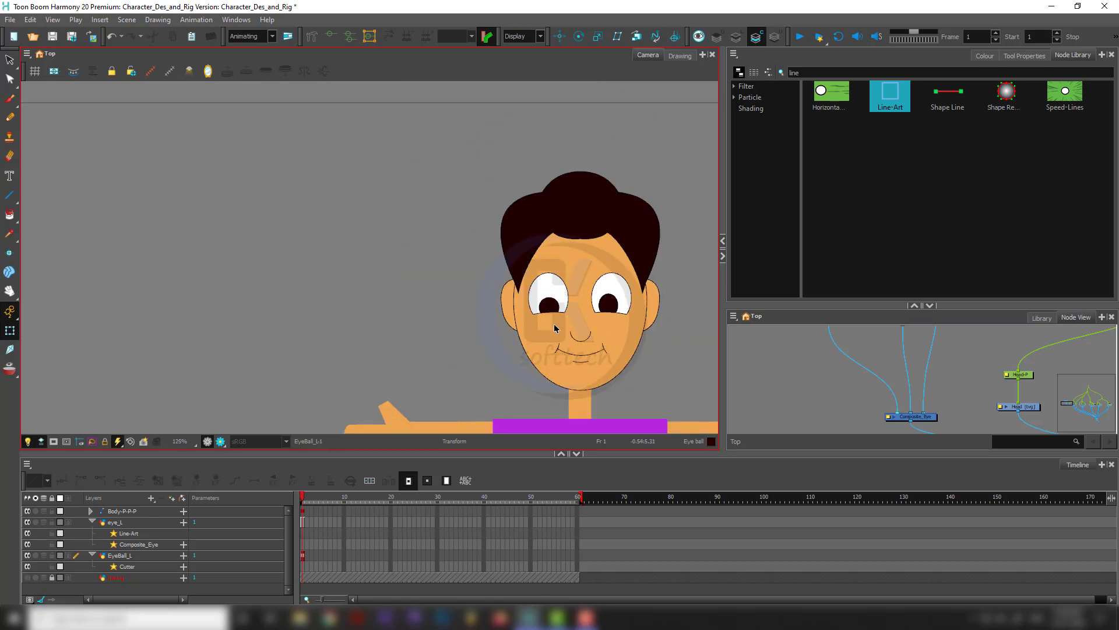
{"action": "scroll", "coordinate": [555, 326], "scroll_direction": "up", "scroll_amount": 4}
Reposition the EyeBall_L and eye_L drawing nodes in a level row above the Line-Art and Cutter nodes.
{"action": "left_click_drag", "start_coordinate": [950, 382], "coordinate": [898, 411]}
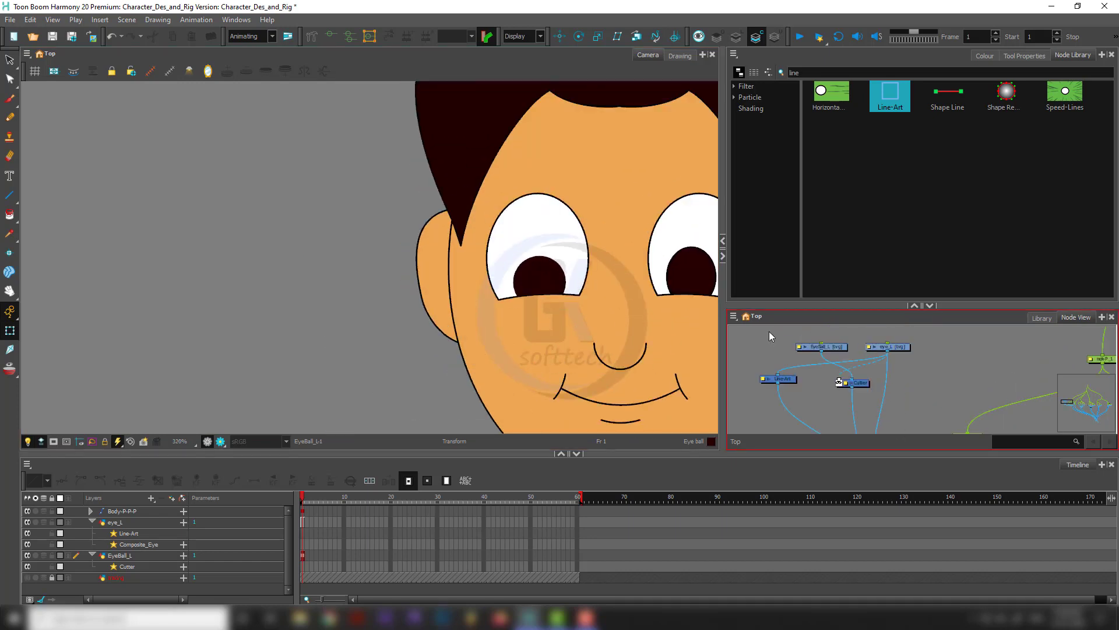
{"action": "left_click_drag", "start_coordinate": [819, 346], "coordinate": [786, 336]}
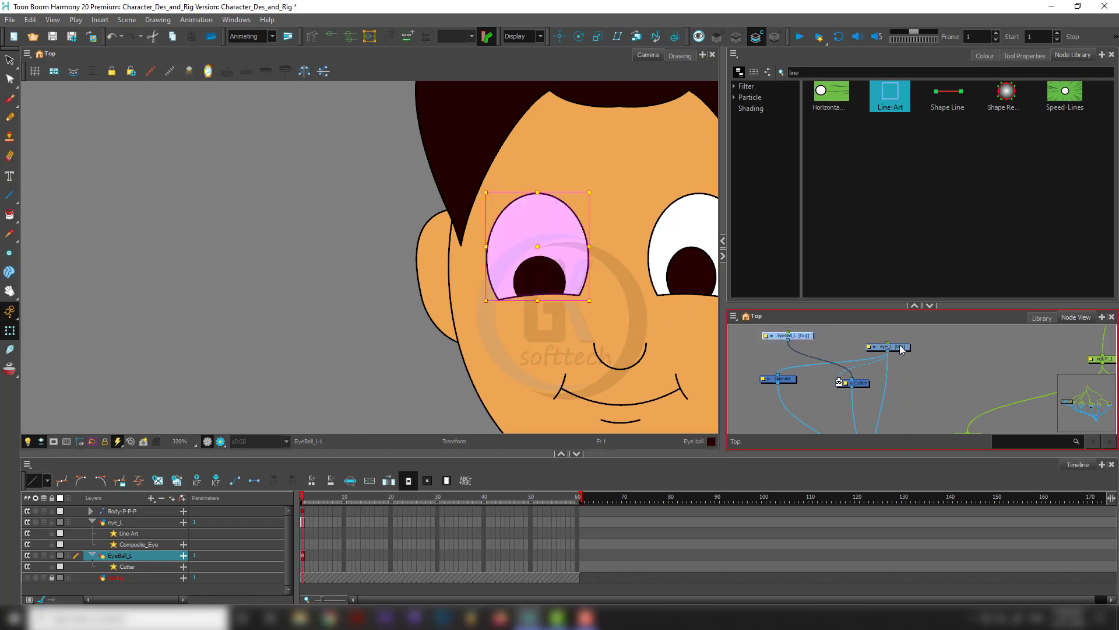
{"action": "left_click_drag", "start_coordinate": [900, 346], "coordinate": [881, 334]}
{"action": "left_click_drag", "start_coordinate": [816, 365], "coordinate": [868, 411]}
{"action": "left_click", "coordinate": [857, 383]}
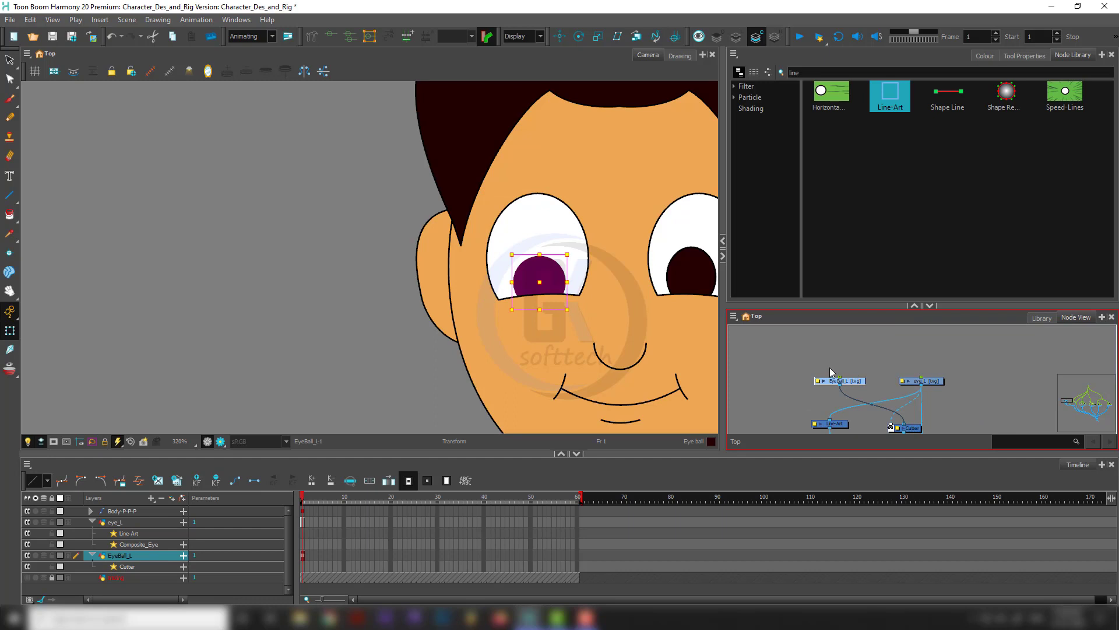
Select the EyeBall_L and eye_L drawing nodes together and add a parent peg to each.
{"action": "left_click_drag", "start_coordinate": [982, 366], "coordinate": [810, 383]}
{"action": "left_click_drag", "start_coordinate": [881, 343], "coordinate": [807, 397]}
{"action": "left_click_drag", "start_coordinate": [944, 350], "coordinate": [804, 397]}
{"action": "key", "text": "ctrl+p"}
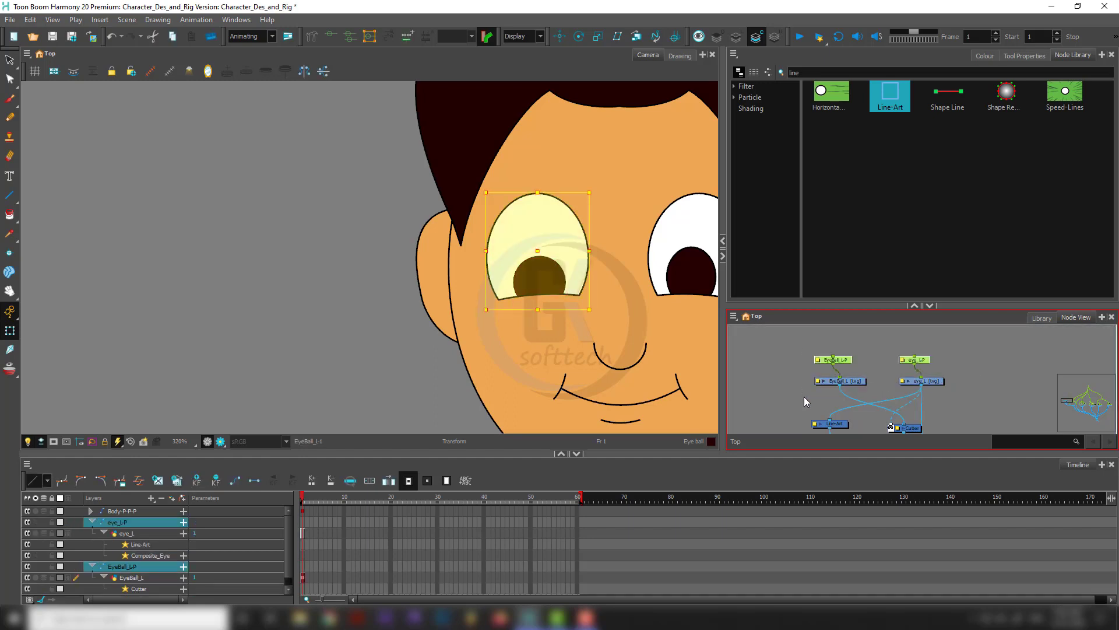
Line up the EyeBall_L-P and eye_L-P pegs above their drawing nodes.
{"action": "left_click_drag", "start_coordinate": [873, 344], "coordinate": [769, 361]}
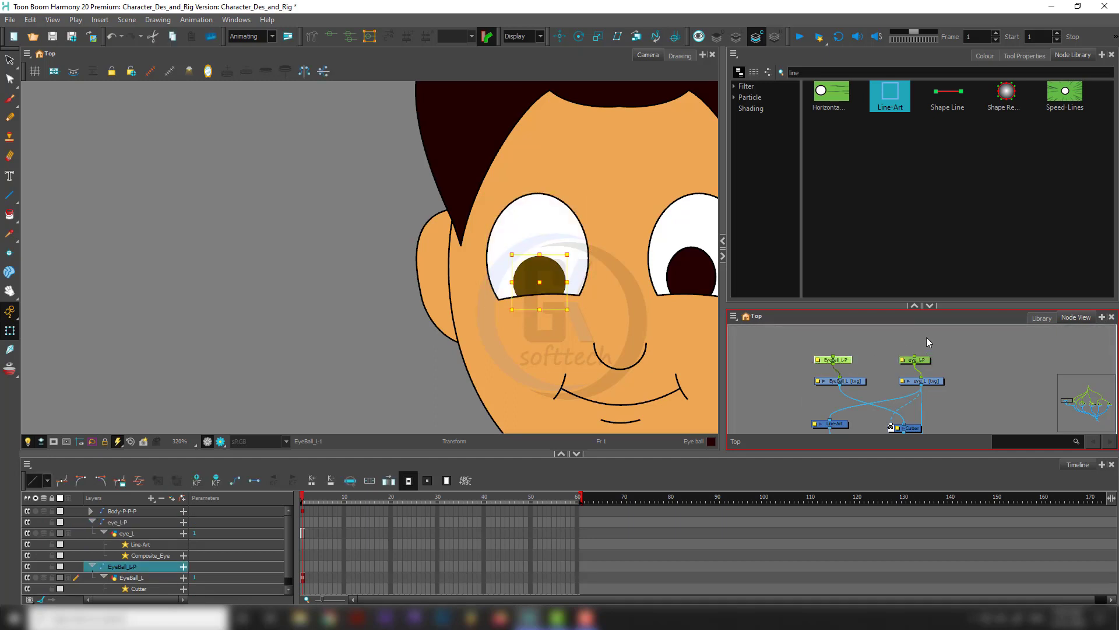
{"action": "left_click_drag", "start_coordinate": [926, 337], "coordinate": [844, 355]}
{"action": "left_click", "coordinate": [837, 359]}
{"action": "left_click_drag", "start_coordinate": [921, 361], "coordinate": [929, 349]}
{"action": "left_click", "coordinate": [860, 352]}
With the Rotate tool, move the EyeBall_L-P peg's pivot from the torso to the centre of the left pupil.
{"action": "left_click", "coordinate": [842, 354]}
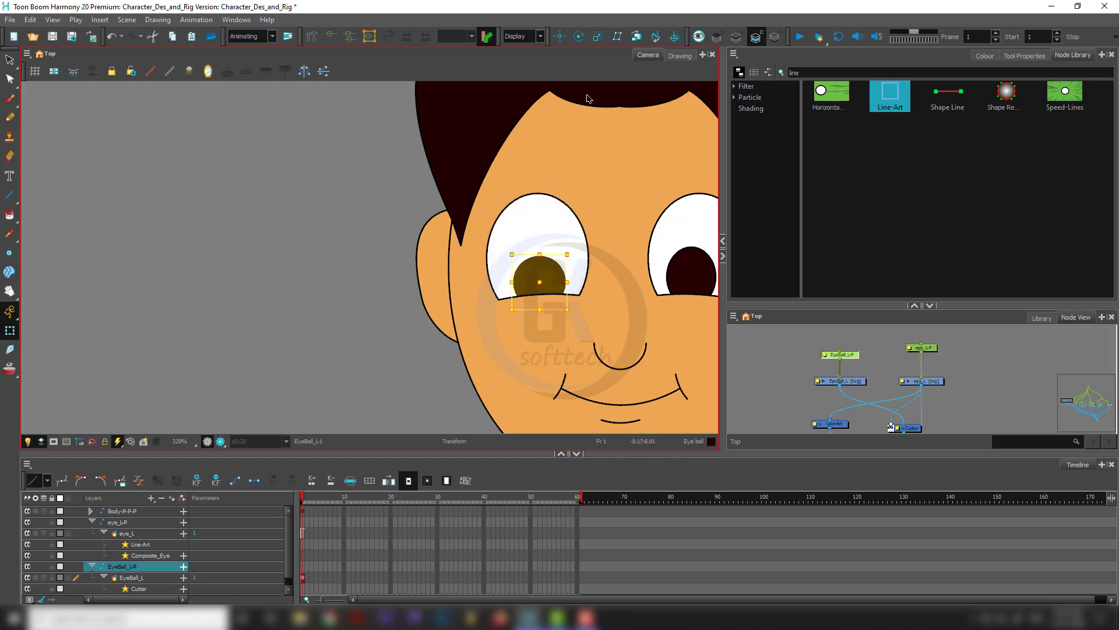
{"action": "left_click", "coordinate": [579, 37]}
{"action": "key", "text": "shift+m"}
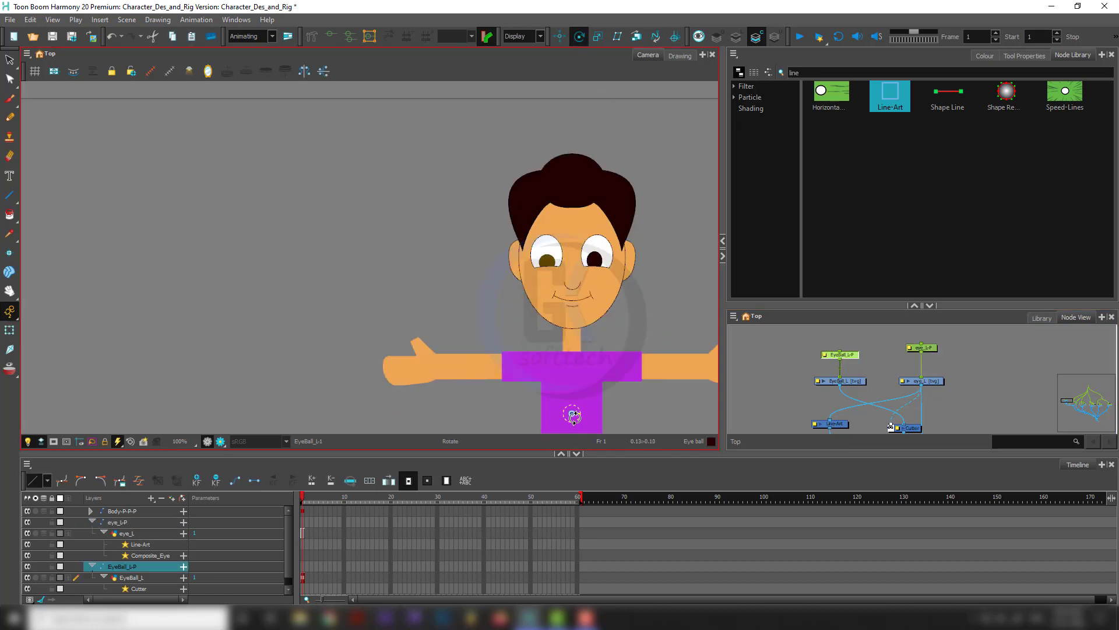
{"action": "left_click_drag", "start_coordinate": [573, 413], "coordinate": [546, 251]}
{"action": "scroll", "coordinate": [546, 251], "scroll_direction": "up", "scroll_amount": 3}
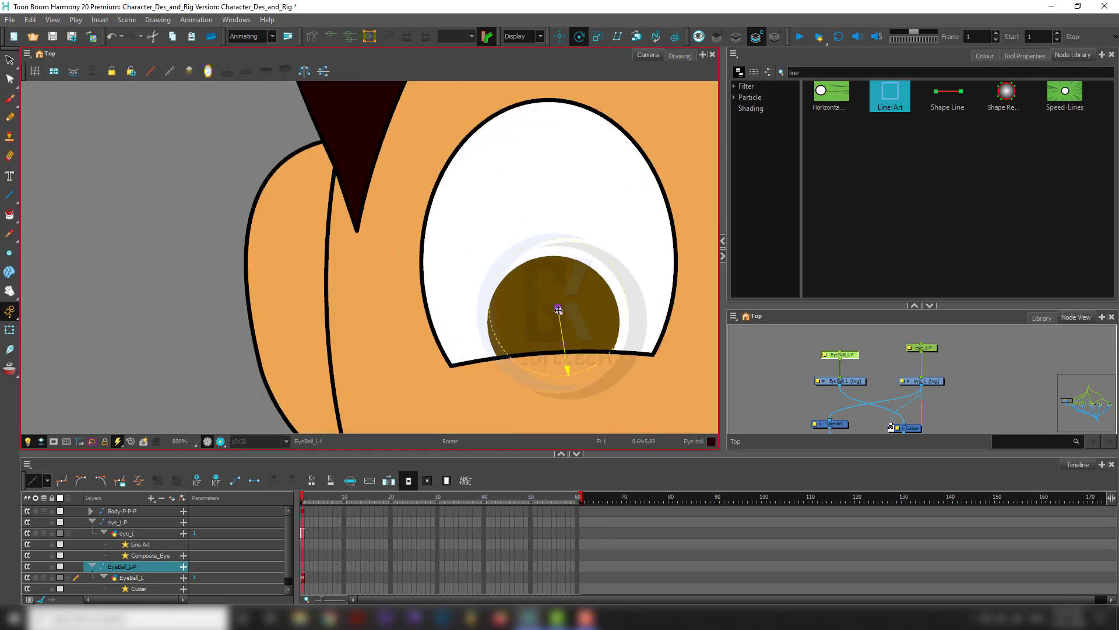
{"action": "left_click_drag", "start_coordinate": [558, 309], "coordinate": [554, 325]}
Move the eye_L-P peg's pivot to the centre of the left eye and deselect the peg.
{"action": "left_click", "coordinate": [921, 348]}
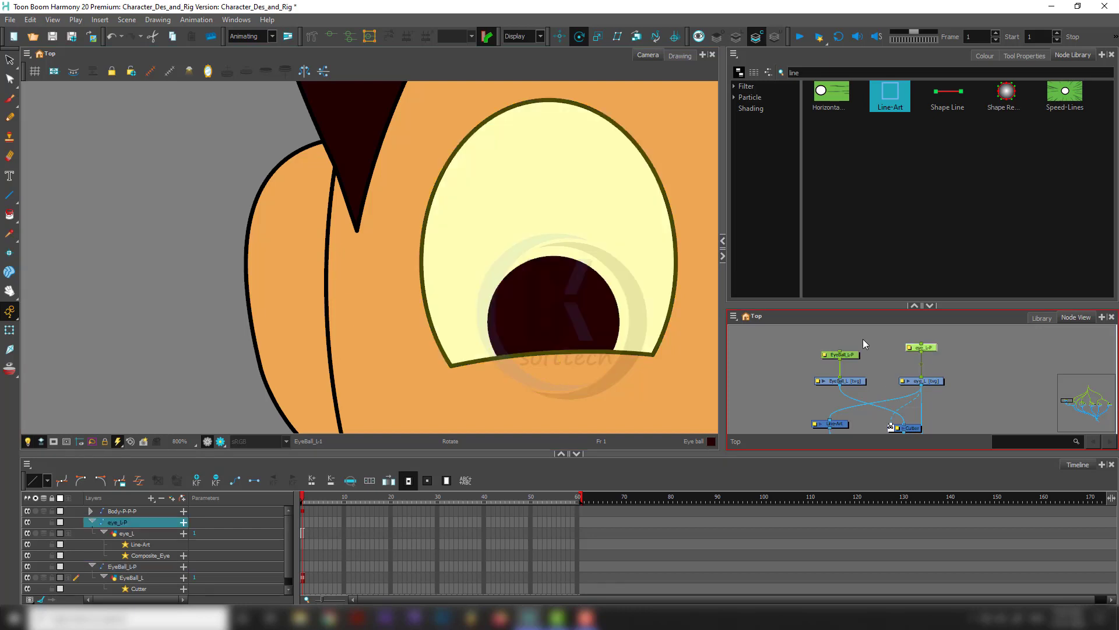
{"action": "scroll", "coordinate": [529, 431], "scroll_direction": "down", "scroll_amount": 6}
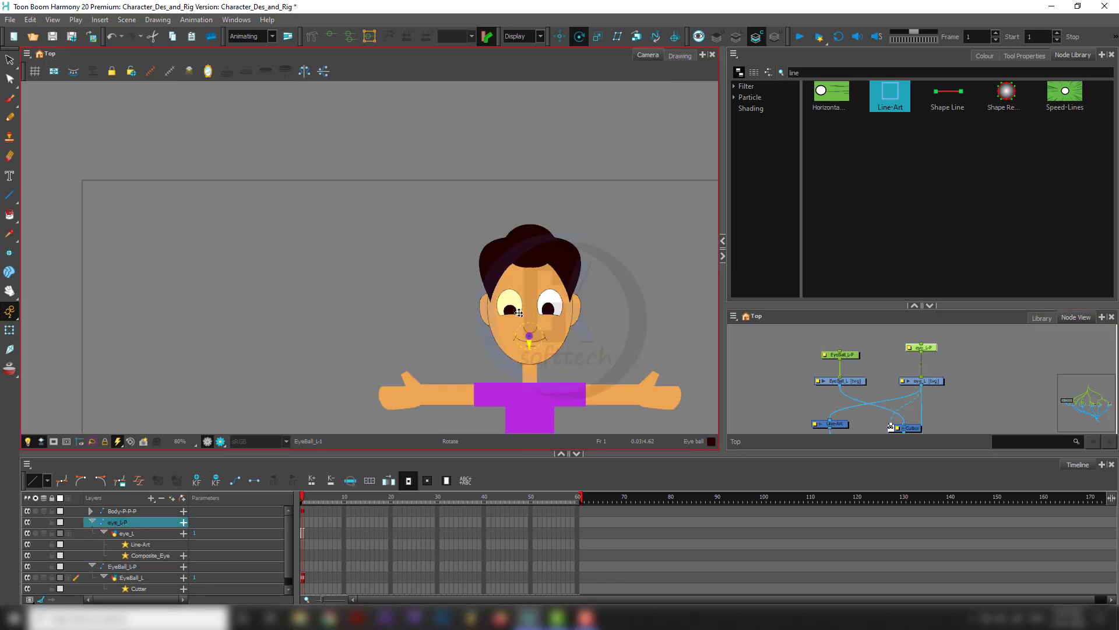
{"action": "scroll", "coordinate": [506, 304], "scroll_direction": "up", "scroll_amount": 6}
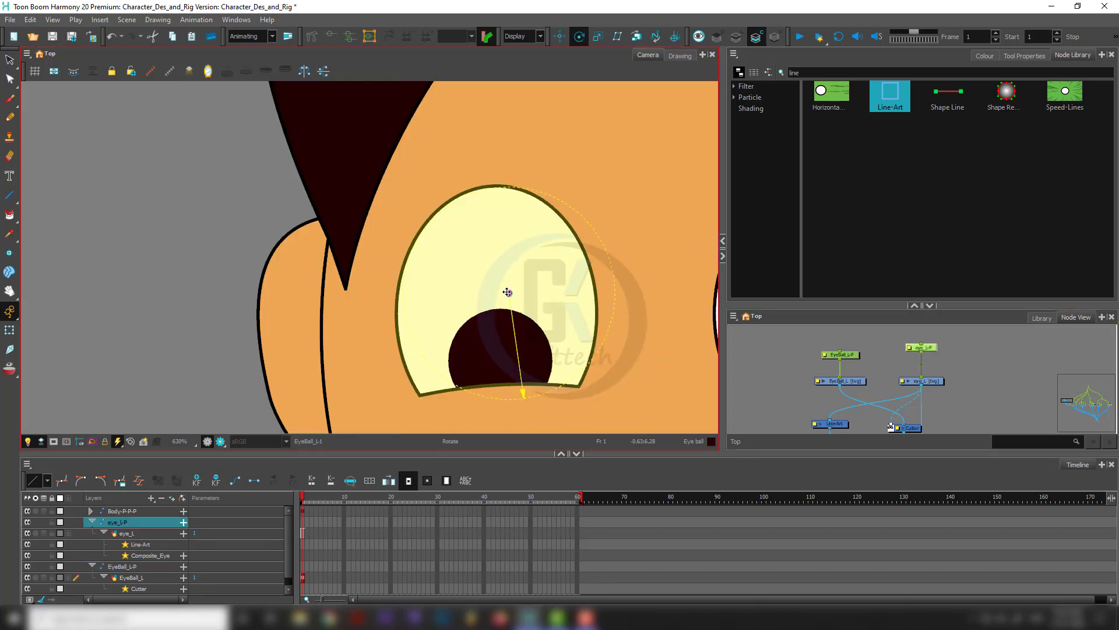
{"action": "left_click_drag", "start_coordinate": [507, 290], "coordinate": [494, 295]}
{"action": "scroll", "coordinate": [489, 318], "scroll_direction": "down", "scroll_amount": 2}
{"action": "left_click", "coordinate": [783, 415]}
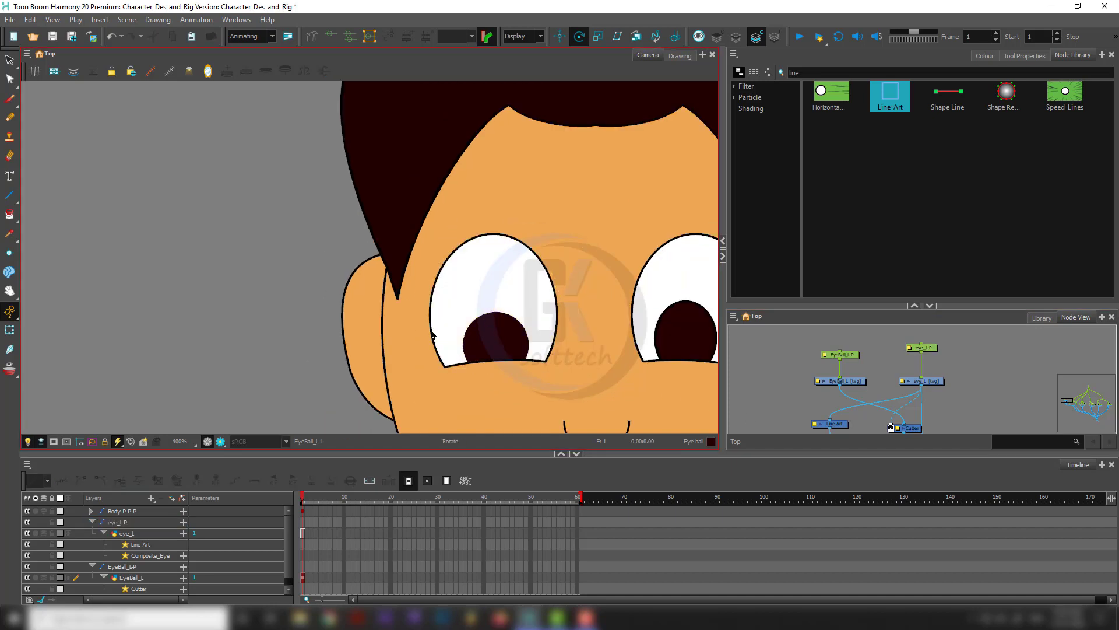
Try moving the left pupil with the EyeBall_L-P peg and the Transform tool, and undo the test moves.
{"action": "scroll", "coordinate": [432, 331], "scroll_direction": "down", "scroll_amount": 3}
{"action": "left_click", "coordinate": [850, 356]}
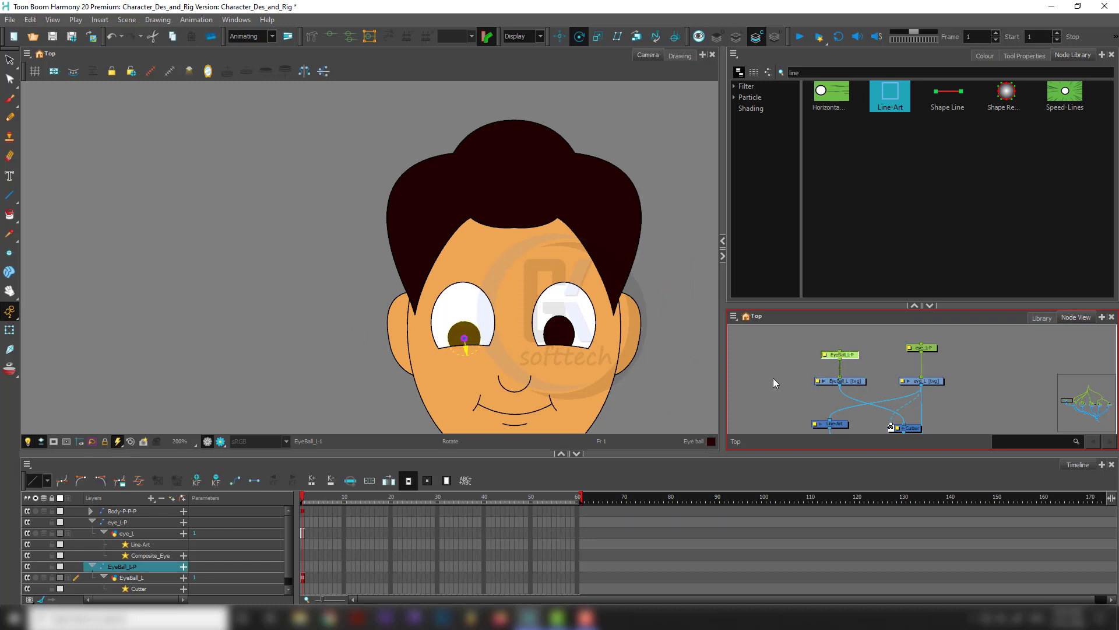
{"action": "scroll", "coordinate": [440, 332], "scroll_direction": "up", "scroll_amount": 2}
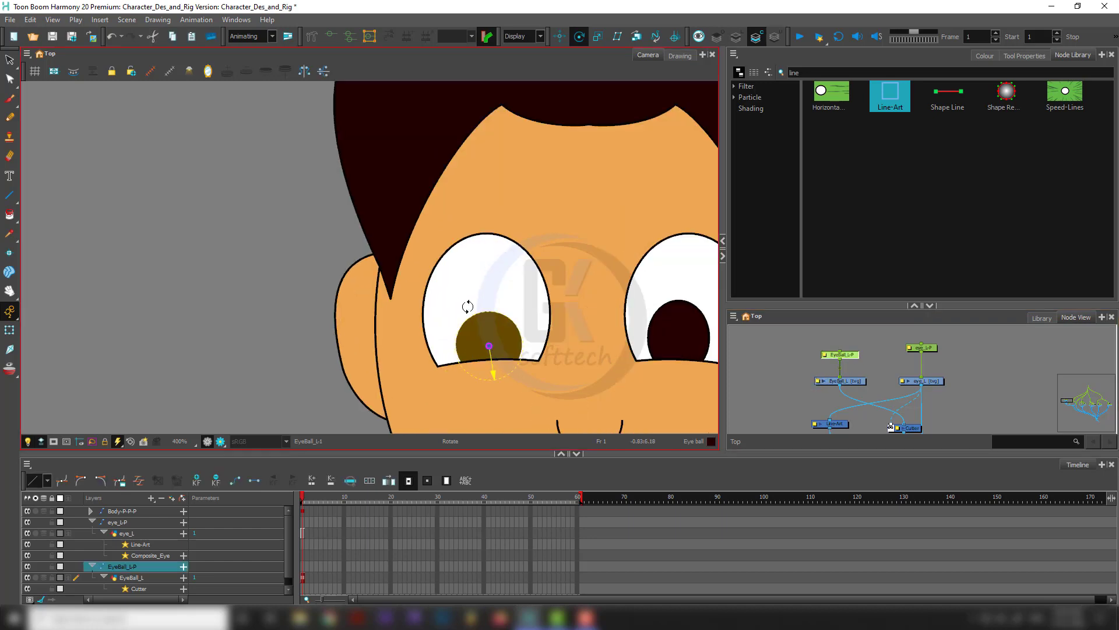
{"action": "key", "text": "shift+t"}
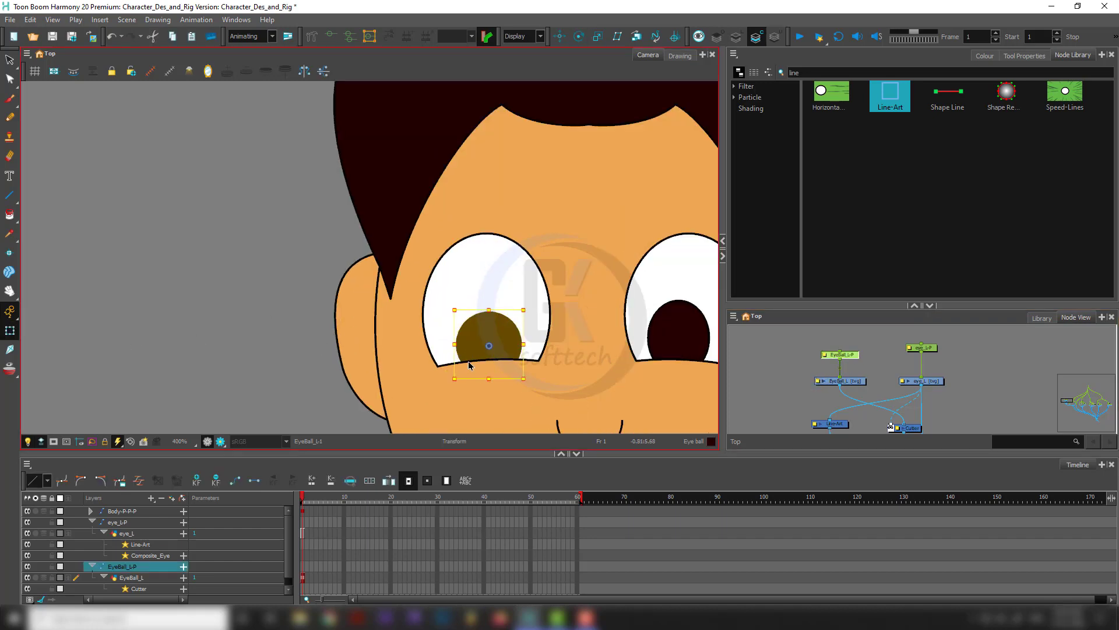
{"action": "scroll", "coordinate": [470, 362], "scroll_direction": "down", "scroll_amount": 2}
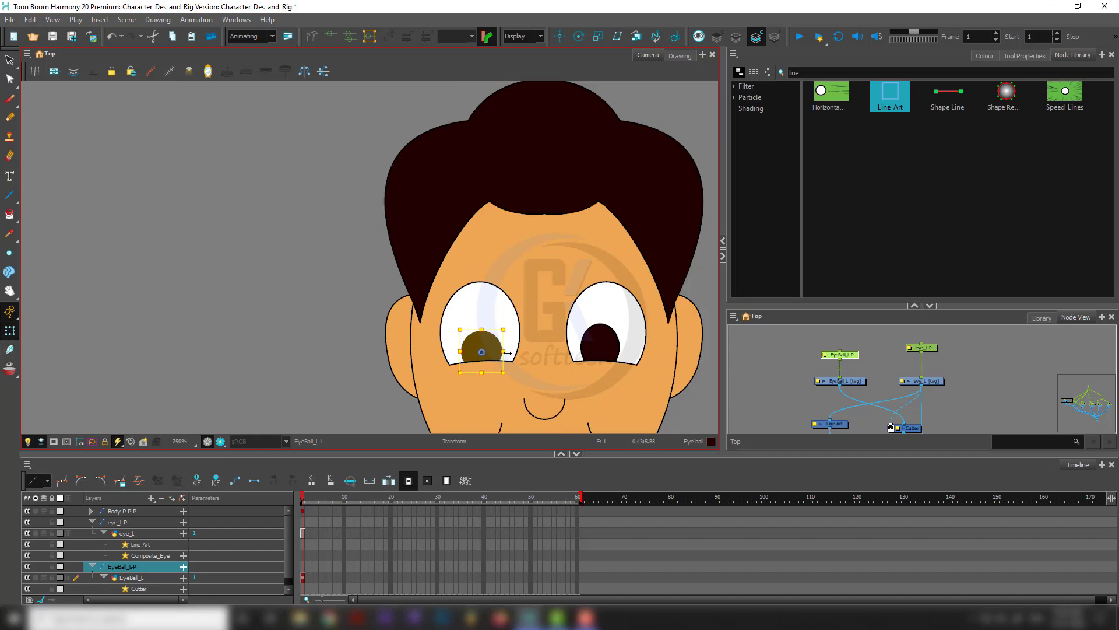
{"action": "scroll", "coordinate": [508, 353], "scroll_direction": "up", "scroll_amount": 1}
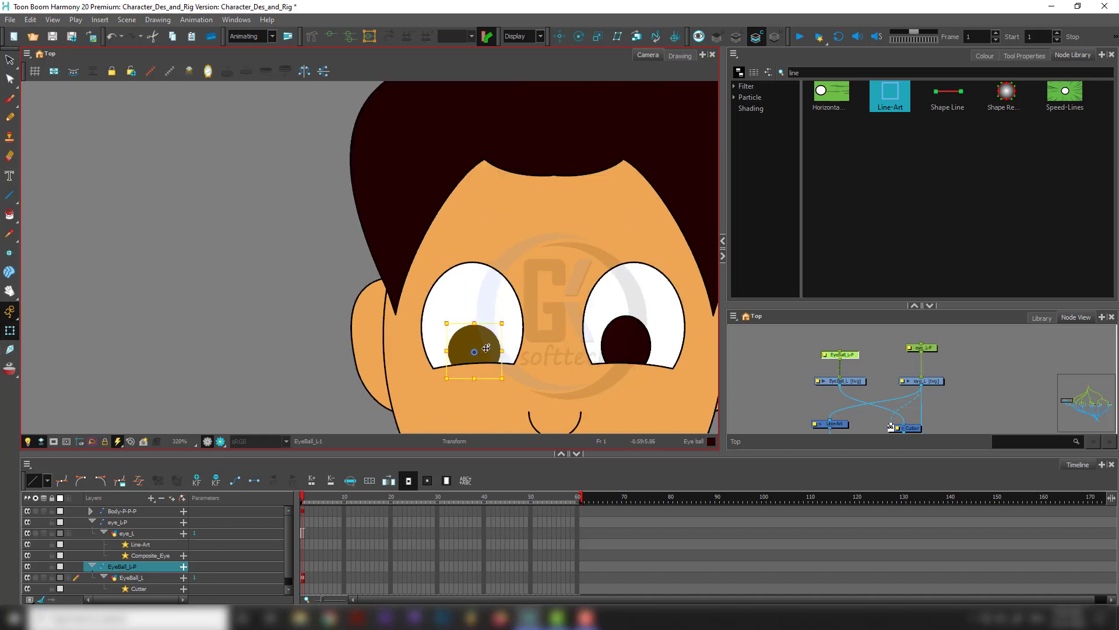
{"action": "left_click_drag", "start_coordinate": [487, 349], "coordinate": [517, 304]}
{"action": "key", "text": "ctrl+z"}
{"action": "scroll", "coordinate": [482, 342], "scroll_direction": "down", "scroll_amount": 4}
{"action": "scroll", "coordinate": [484, 347], "scroll_direction": "up", "scroll_amount": 4}
{"action": "key", "text": "ctrl+z"}
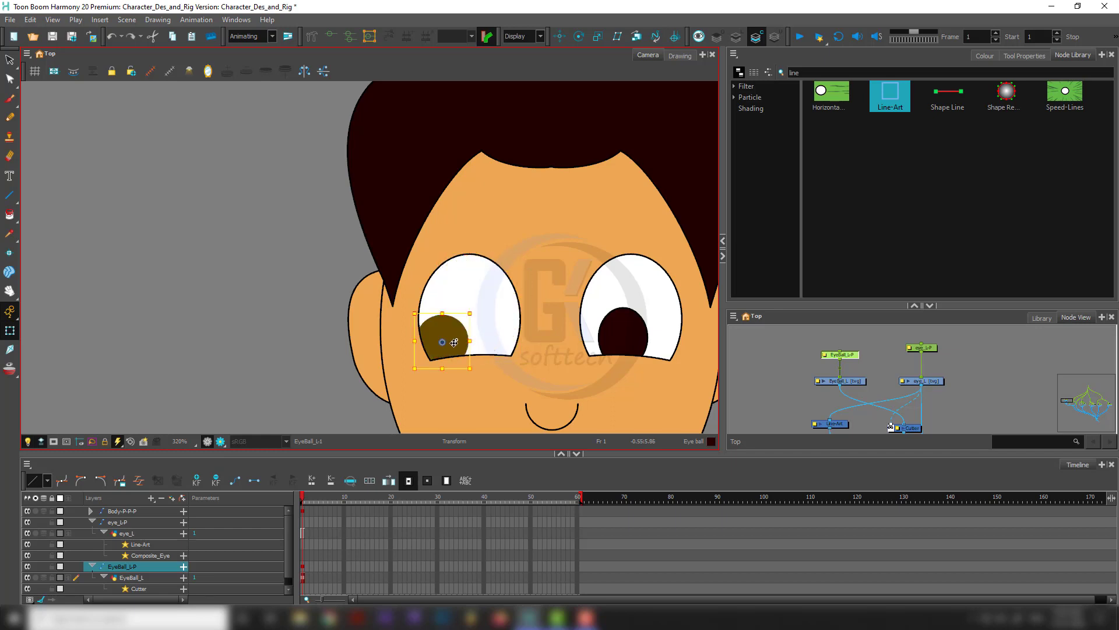
{"action": "left_click_drag", "start_coordinate": [454, 343], "coordinate": [477, 305]}
{"action": "key", "text": "ctrl+z"}
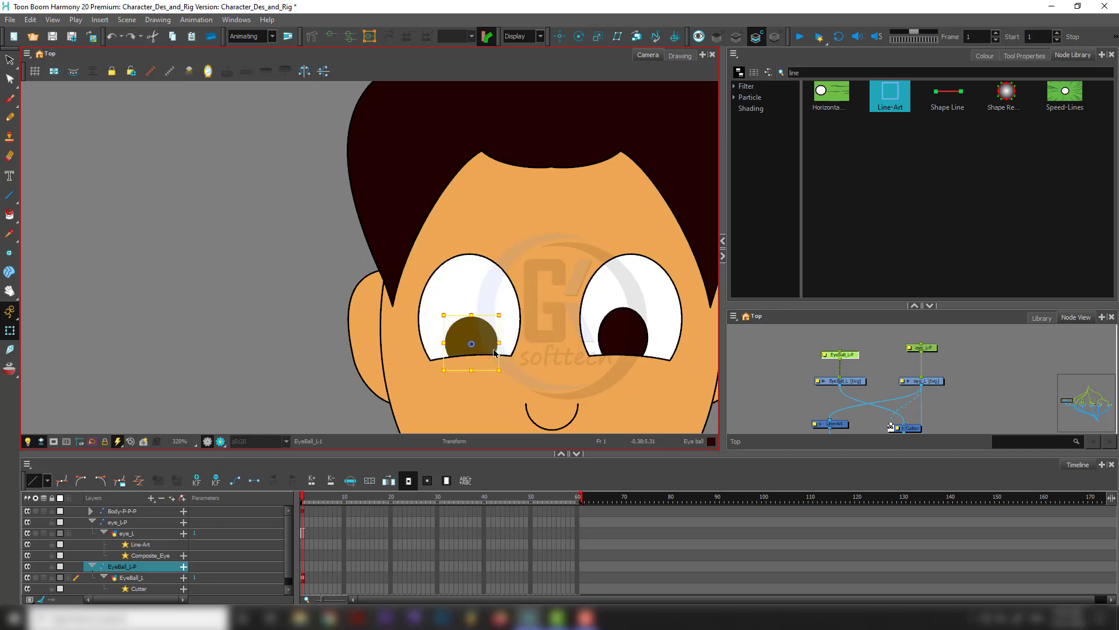
{"action": "scroll", "coordinate": [493, 349], "scroll_direction": "down", "scroll_amount": 5}
{"action": "left_click_drag", "start_coordinate": [608, 370], "coordinate": [494, 258]}
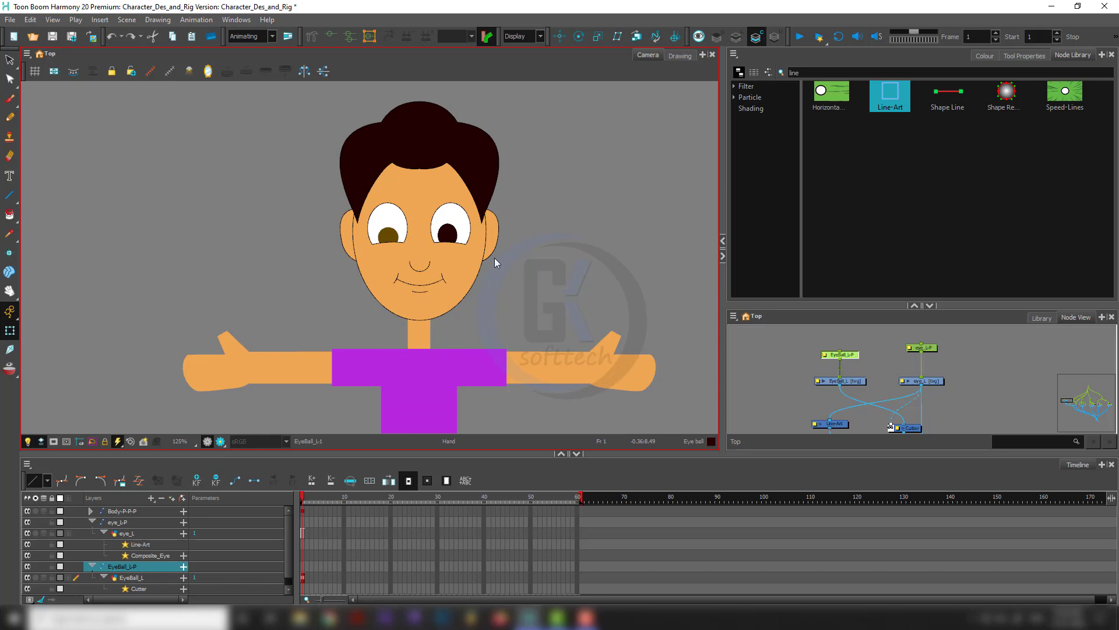
{"action": "scroll", "coordinate": [495, 258], "scroll_direction": "down", "scroll_amount": 3}
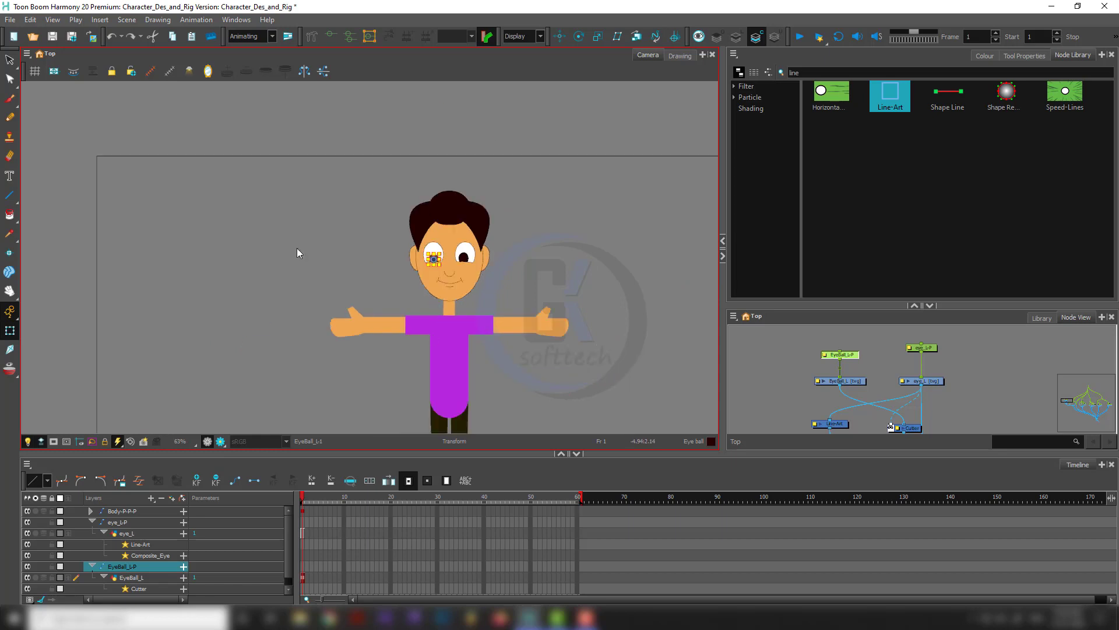
{"action": "left_click_drag", "start_coordinate": [545, 342], "coordinate": [541, 290]}
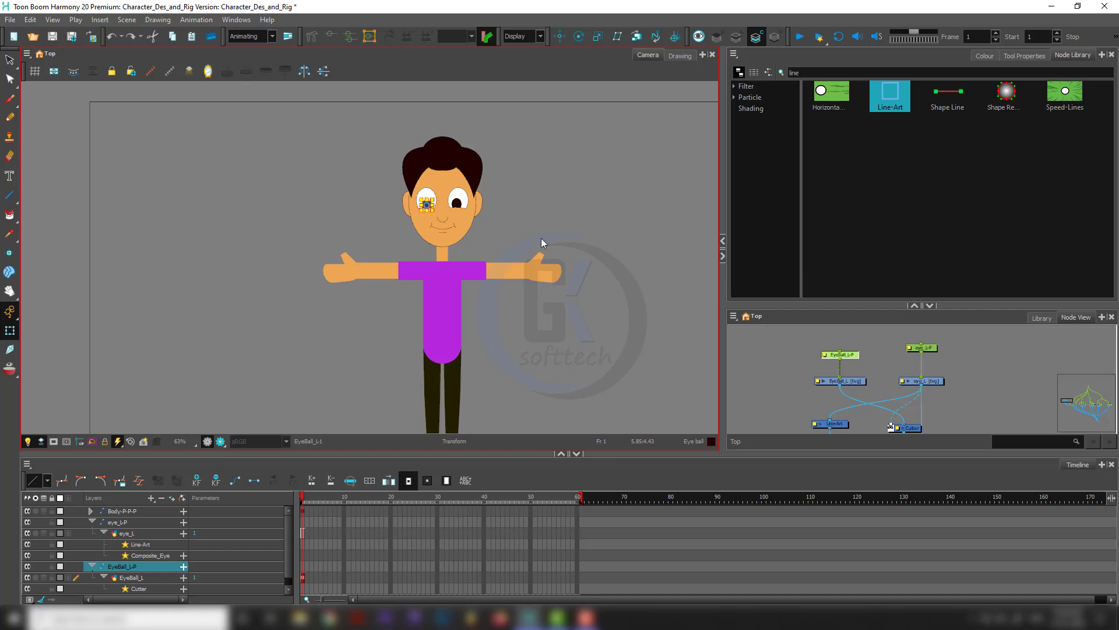
{"action": "scroll", "coordinate": [411, 224], "scroll_direction": "up", "scroll_amount": 3}
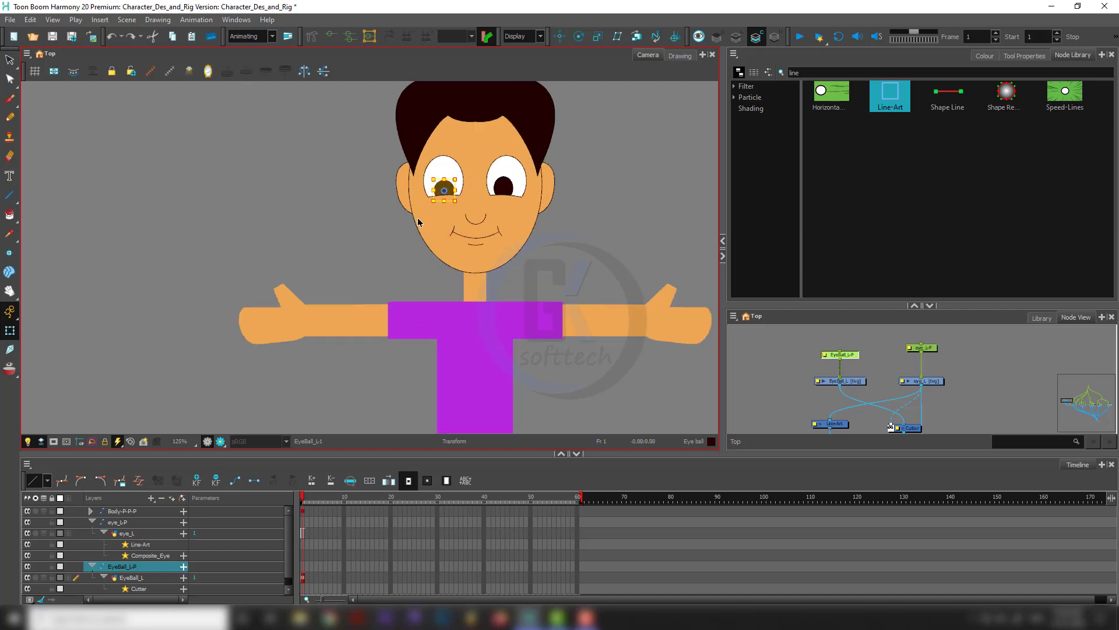
{"action": "scroll", "coordinate": [469, 191], "scroll_direction": "up", "scroll_amount": 5}
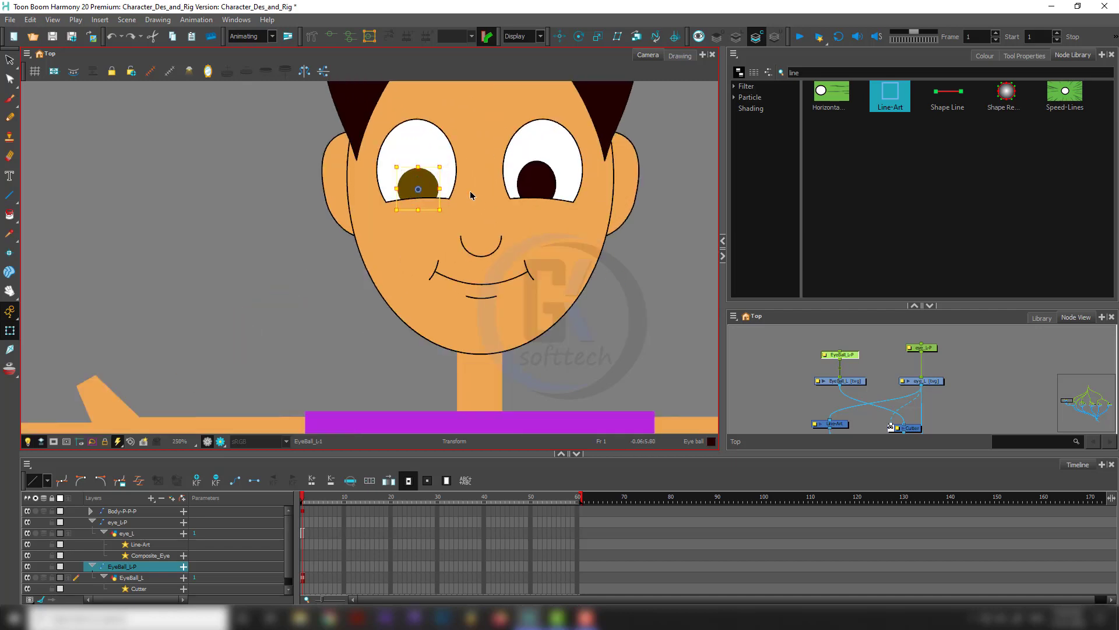
Move the left-eye node group with Composite_Eye away from the head nodes and add a second composite node beside it.
{"action": "key", "text": "Escape"}
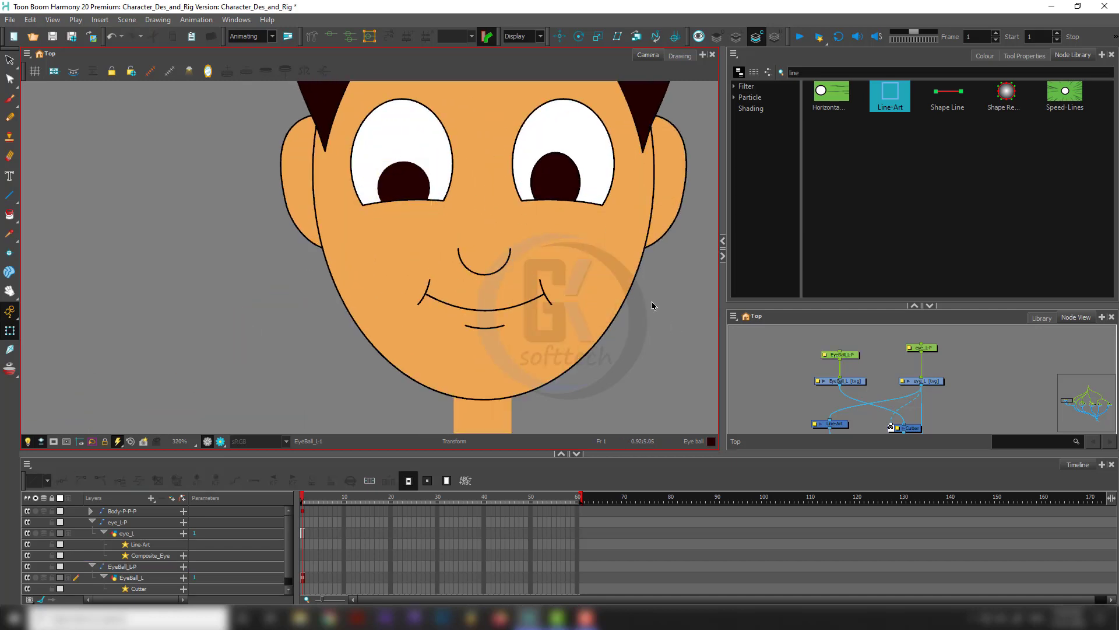
{"action": "scroll", "coordinate": [889, 379], "scroll_direction": "down", "scroll_amount": 2}
{"action": "left_click_drag", "start_coordinate": [930, 350], "coordinate": [839, 417]}
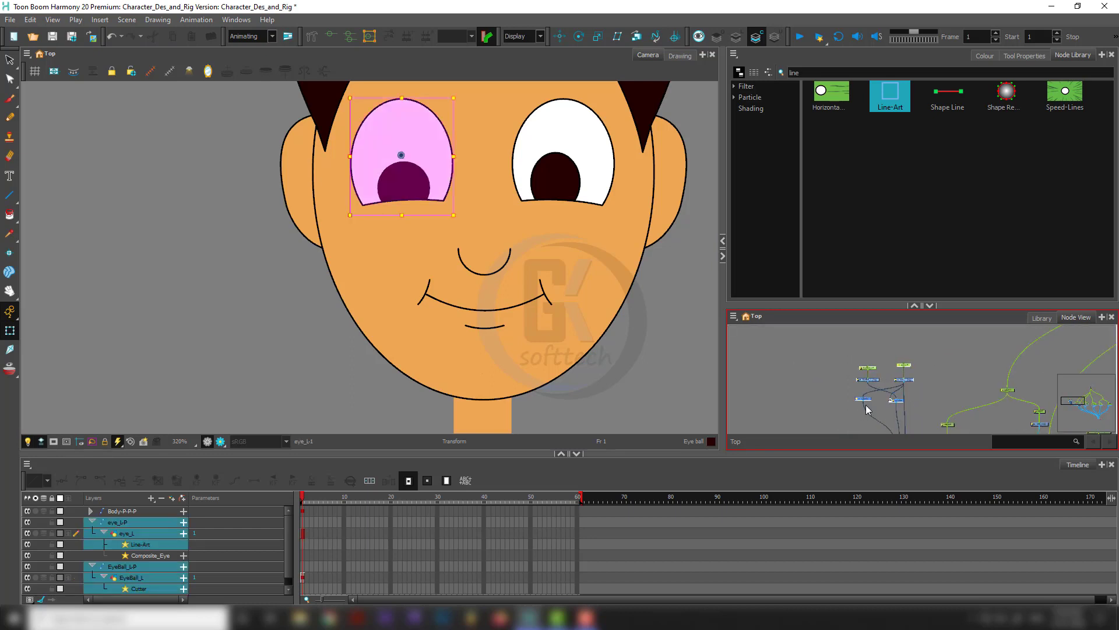
{"action": "scroll", "coordinate": [868, 407], "scroll_direction": "down", "scroll_amount": 3}
{"action": "left_click_drag", "start_coordinate": [921, 395], "coordinate": [873, 348]}
{"action": "scroll", "coordinate": [862, 380], "scroll_direction": "up", "scroll_amount": 2}
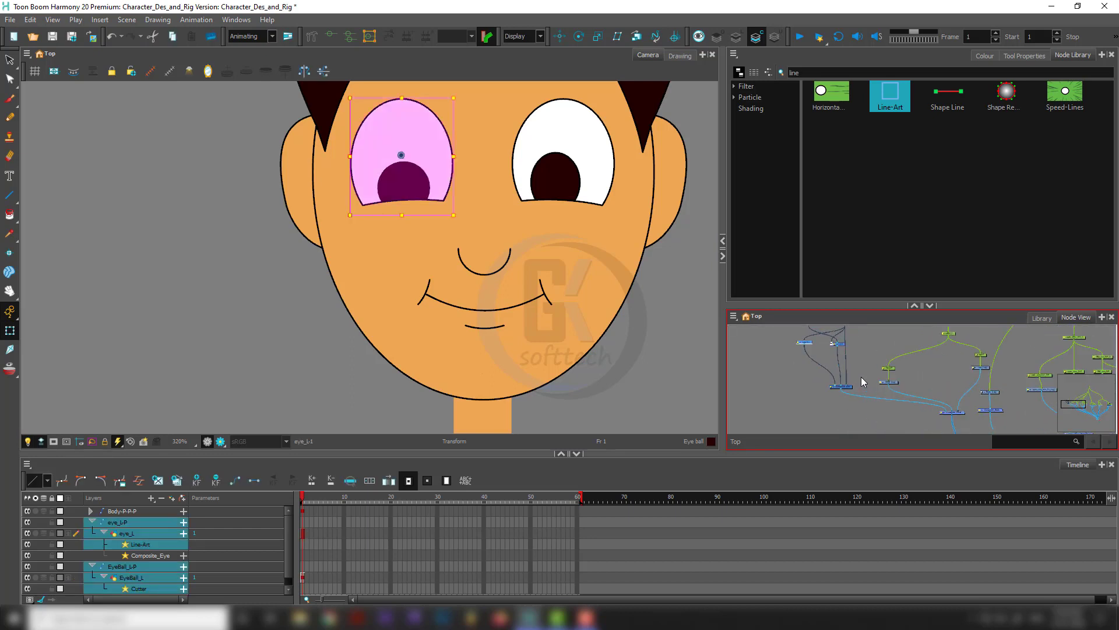
{"action": "scroll", "coordinate": [857, 384], "scroll_direction": "down", "scroll_amount": 2}
{"action": "scroll", "coordinate": [846, 398], "scroll_direction": "down", "scroll_amount": 3}
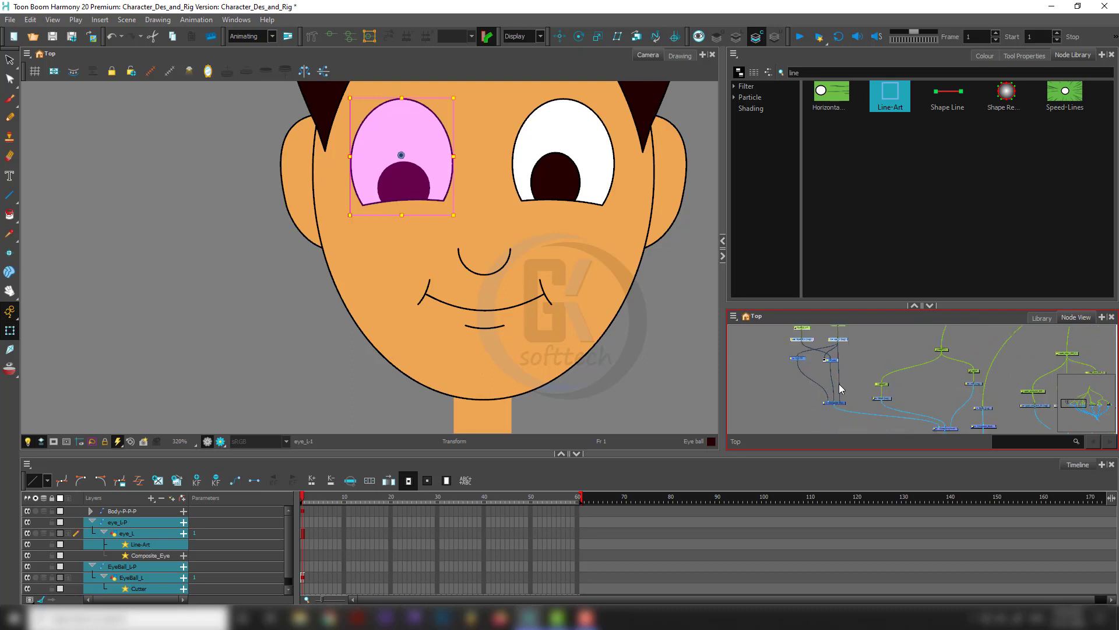
{"action": "left_click_drag", "start_coordinate": [860, 378], "coordinate": [861, 382]}
{"action": "left_click_drag", "start_coordinate": [861, 334], "coordinate": [778, 450]}
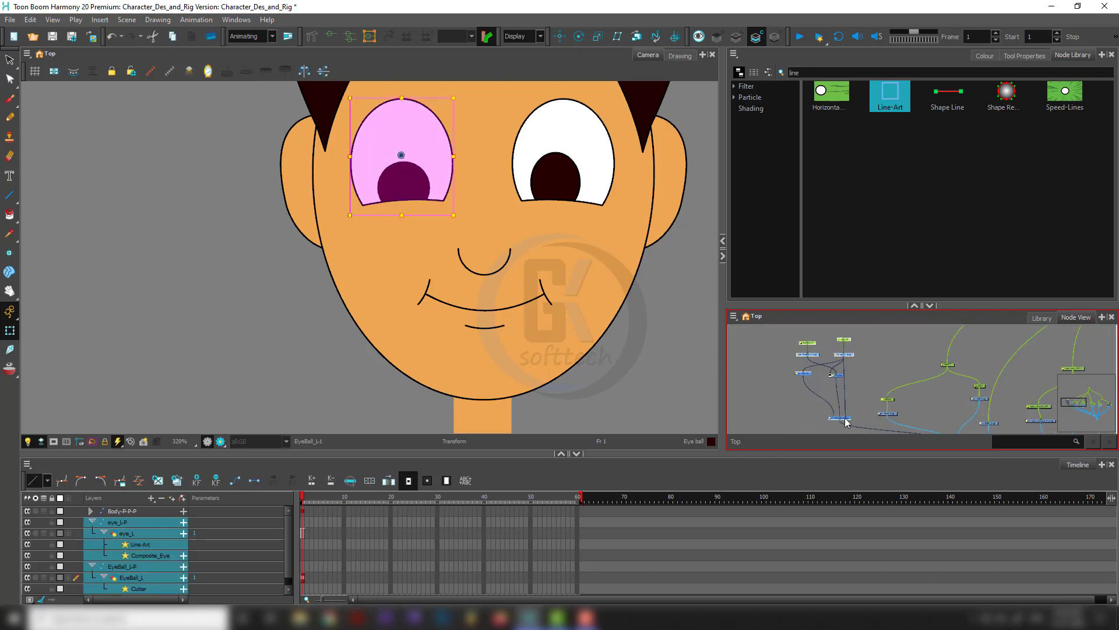
{"action": "left_click_drag", "start_coordinate": [837, 419], "coordinate": [771, 409]}
{"action": "left_click_drag", "start_coordinate": [880, 407], "coordinate": [916, 420]}
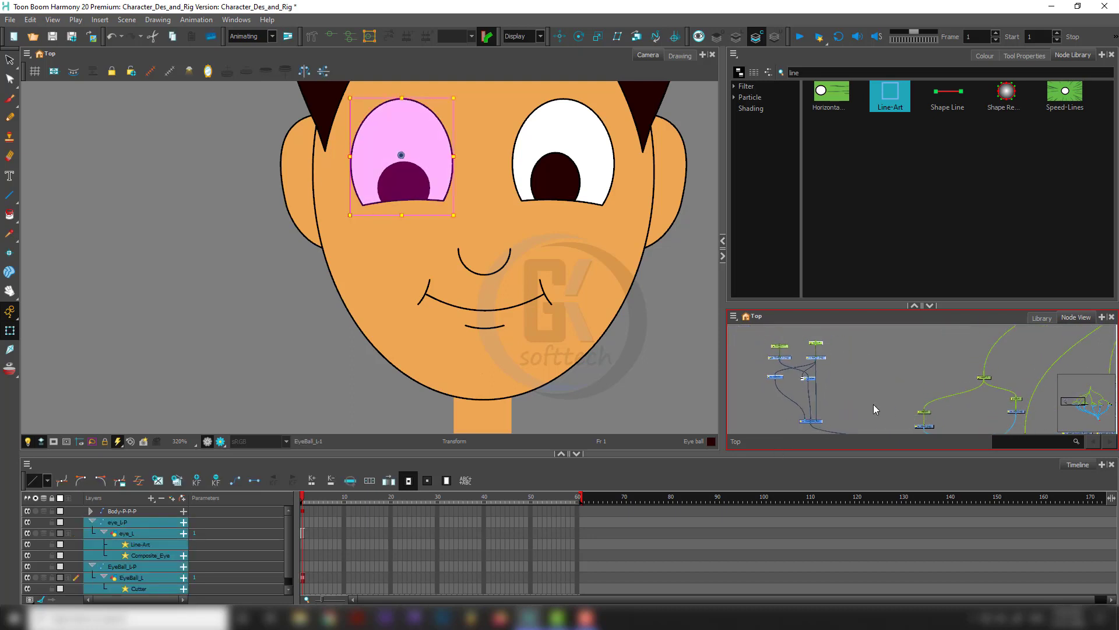
{"action": "left_click", "coordinate": [873, 404]}
{"action": "key", "text": "ctrl+v"}
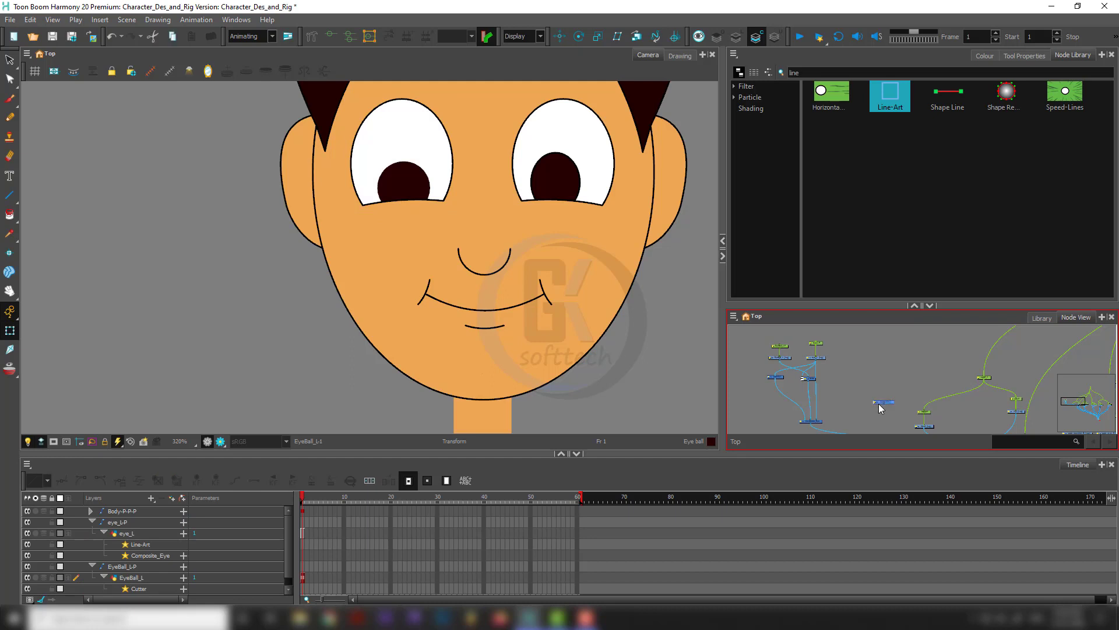
Set the Composite_Eye node's mode to Pass Through.
{"action": "scroll", "coordinate": [878, 403], "scroll_direction": "up", "scroll_amount": 3}
{"action": "left_click_drag", "start_coordinate": [797, 433], "coordinate": [867, 348]}
{"action": "left_click", "coordinate": [798, 350]}
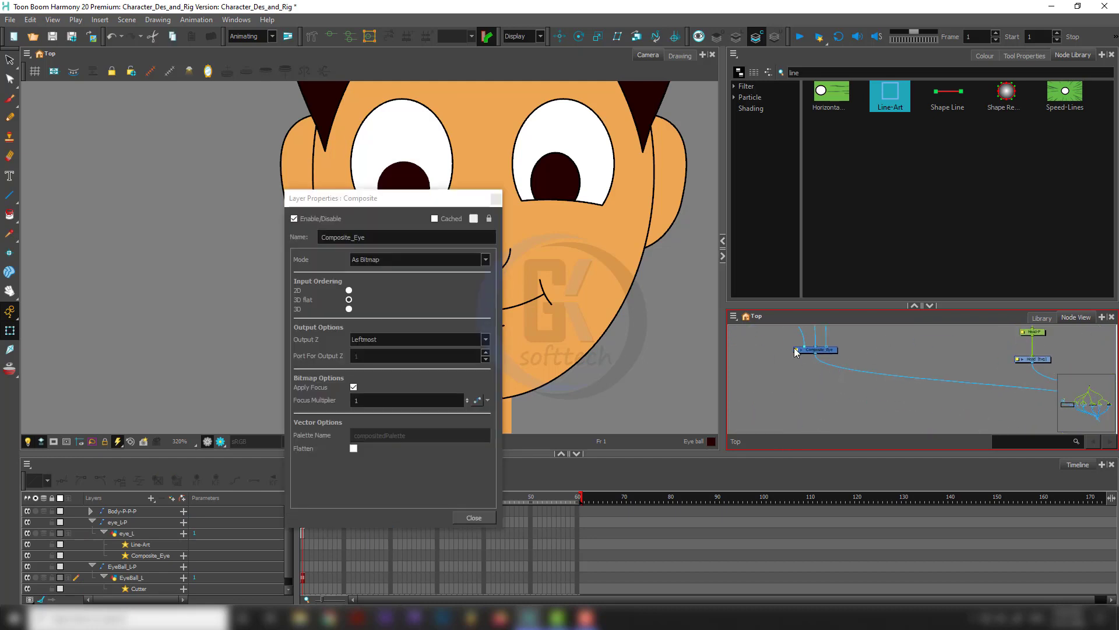
{"action": "left_click", "coordinate": [408, 259]}
{"action": "left_click", "coordinate": [386, 294]}
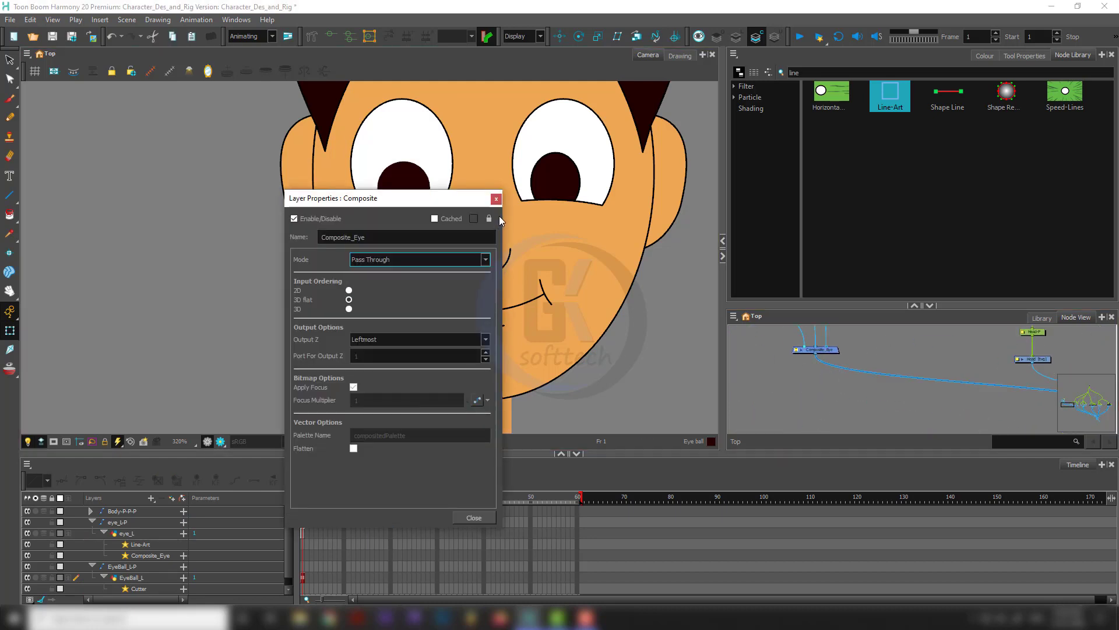
{"action": "left_click", "coordinate": [496, 199]}
Line up the new composite node beside Composite_Eye and set its mode to Pass Through.
{"action": "left_click_drag", "start_coordinate": [880, 367], "coordinate": [805, 422]}
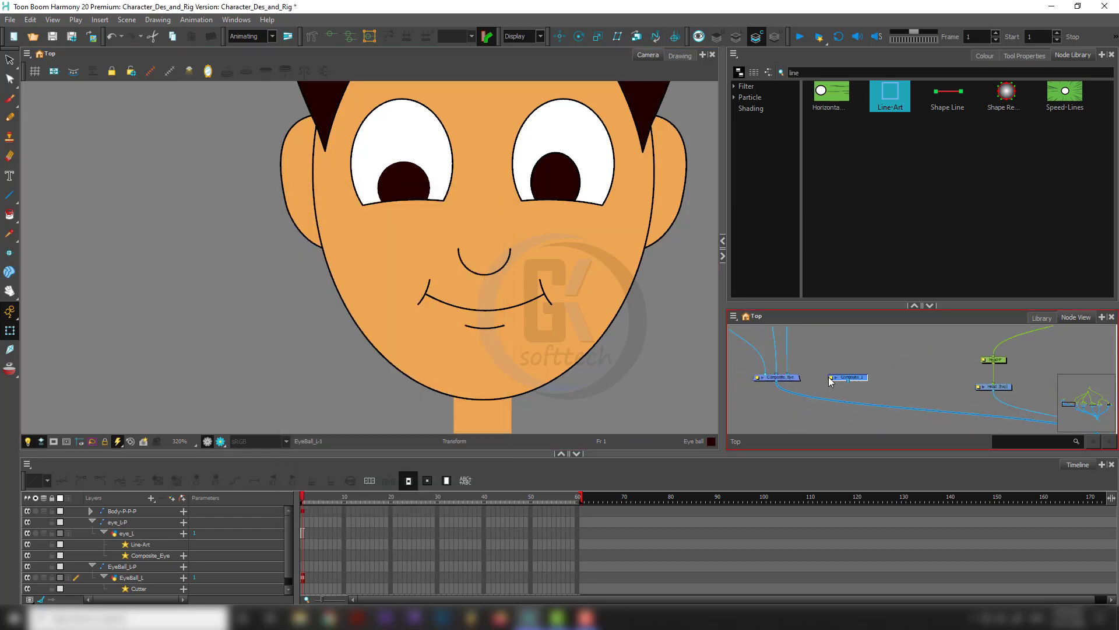
{"action": "left_click", "coordinate": [830, 377]}
{"action": "left_click", "coordinate": [420, 265]}
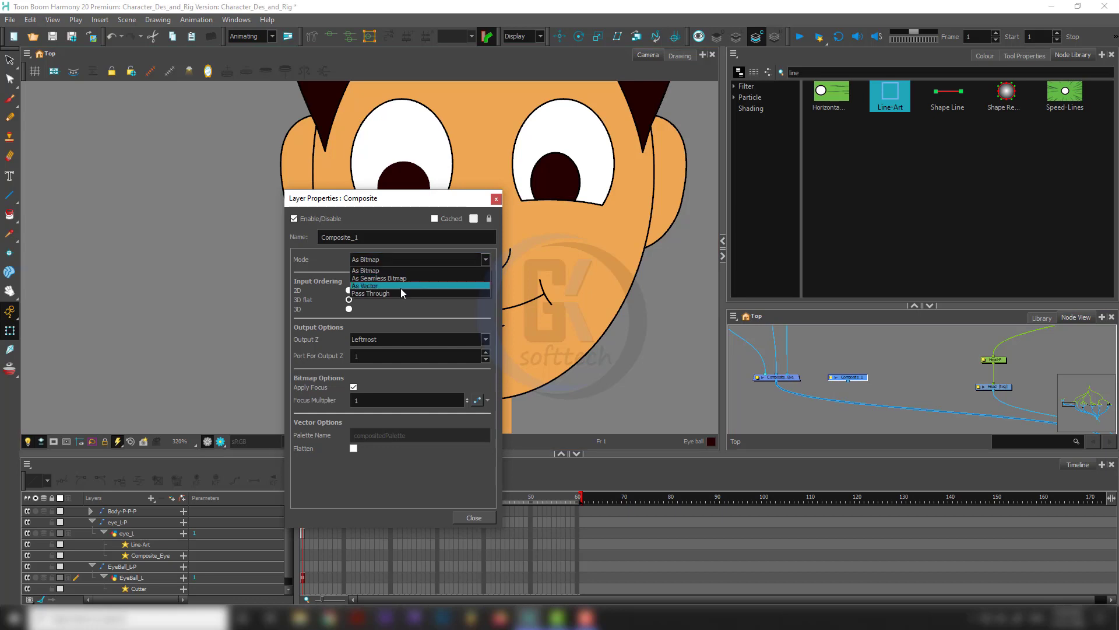
{"action": "left_click", "coordinate": [373, 294]}
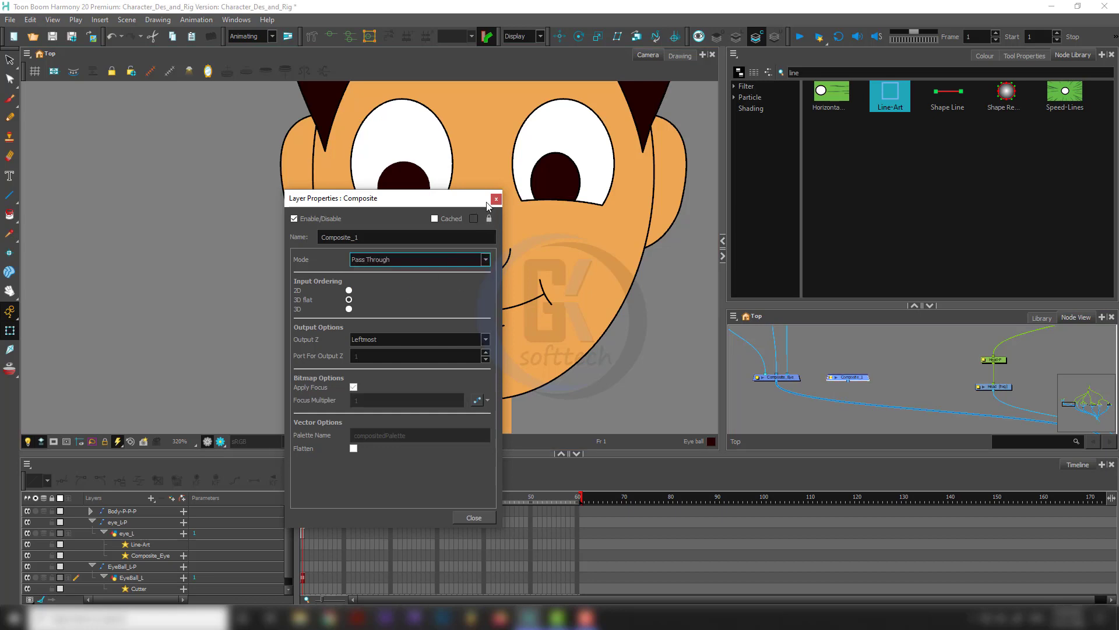
{"action": "left_click", "coordinate": [496, 199]}
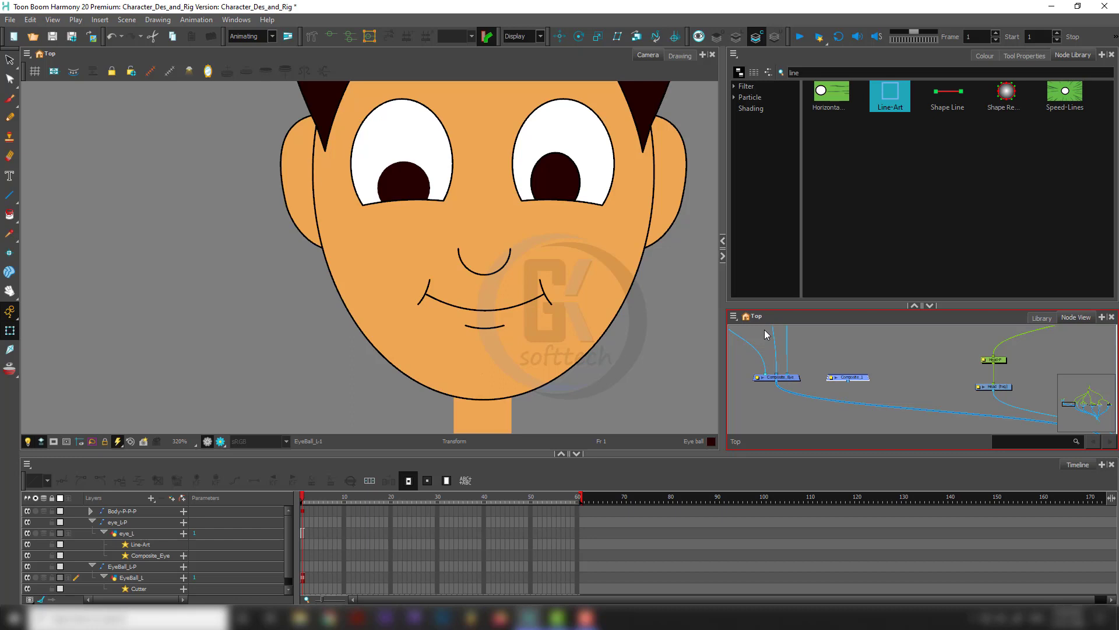
Connect the new composite node beside Composite_Eye to Composite_Head.
{"action": "scroll", "coordinate": [897, 363], "scroll_direction": "down", "scroll_amount": 3}
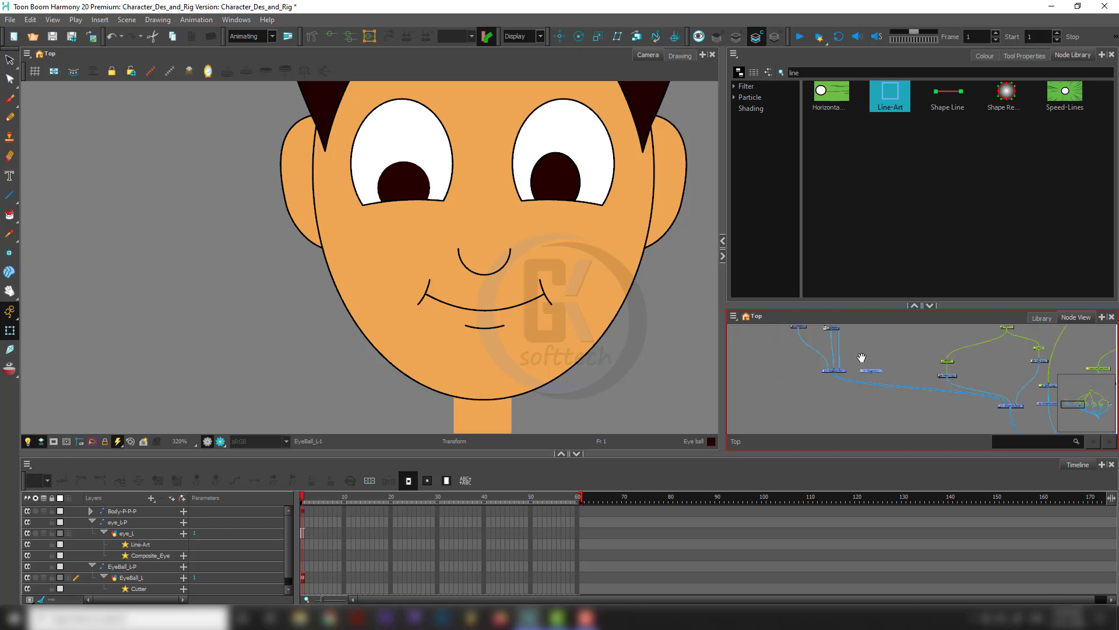
{"action": "left_click_drag", "start_coordinate": [860, 351], "coordinate": [839, 394]}
{"action": "scroll", "coordinate": [824, 374], "scroll_direction": "up", "scroll_amount": 1}
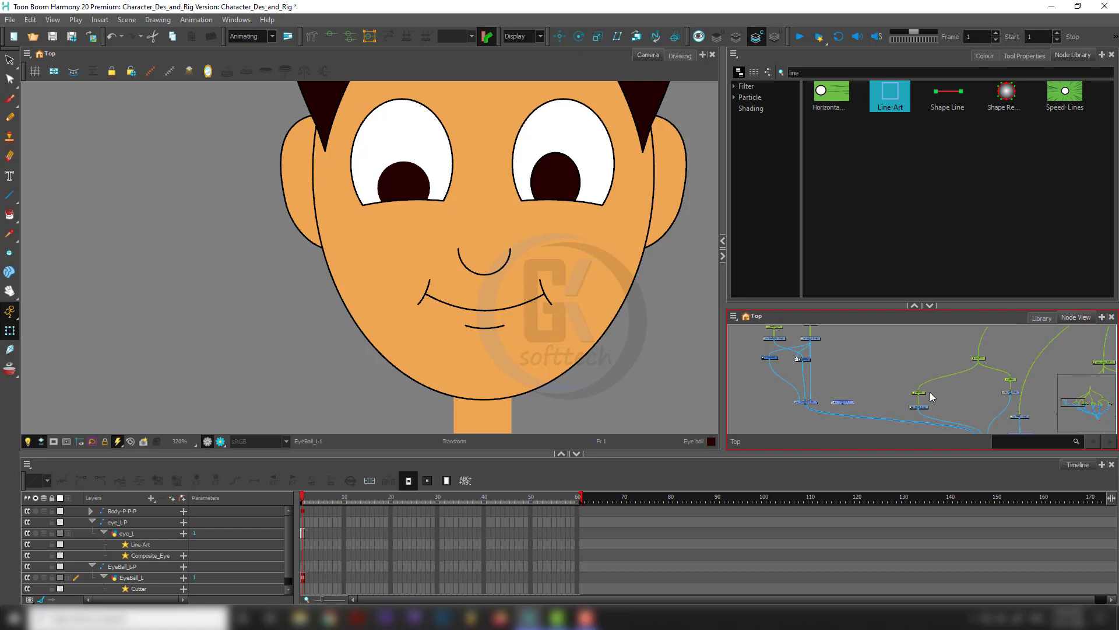
{"action": "scroll", "coordinate": [777, 367], "scroll_direction": "up", "scroll_amount": 2}
{"action": "scroll", "coordinate": [776, 369], "scroll_direction": "down", "scroll_amount": 1}
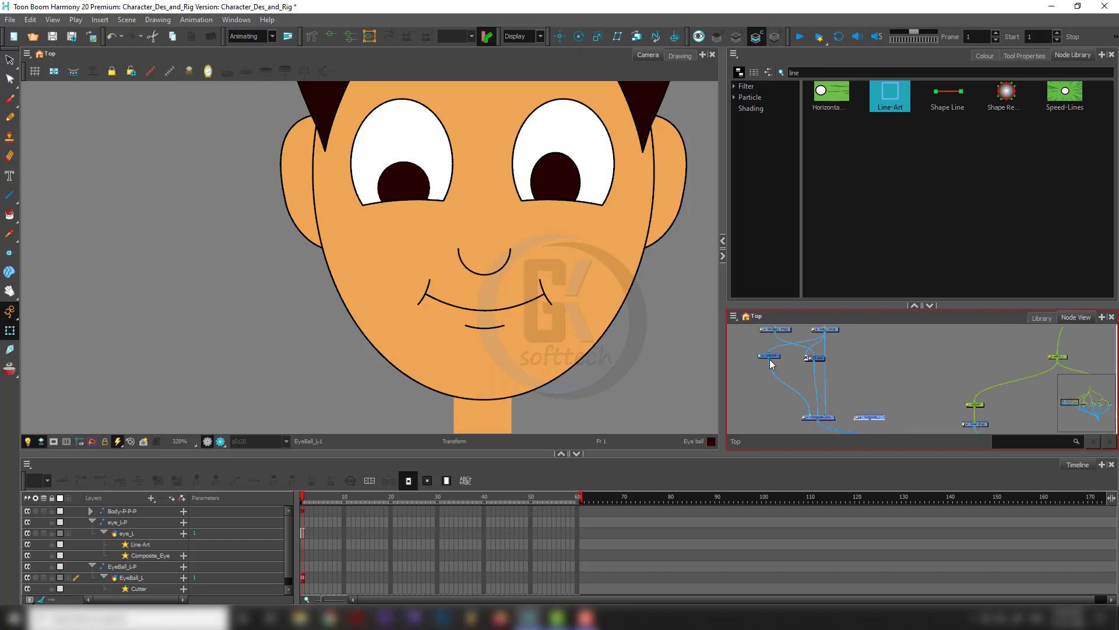
{"action": "scroll", "coordinate": [779, 363], "scroll_direction": "up", "scroll_amount": 3}
{"action": "left_click_drag", "start_coordinate": [875, 416], "coordinate": [854, 325]}
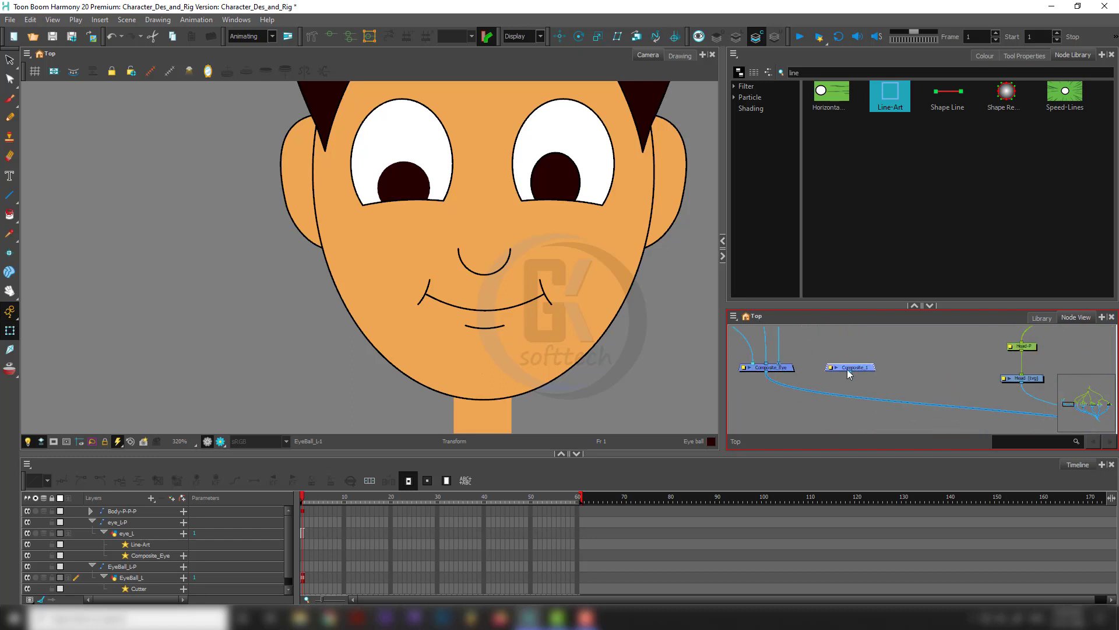
{"action": "left_click_drag", "start_coordinate": [848, 372], "coordinate": [1009, 403]}
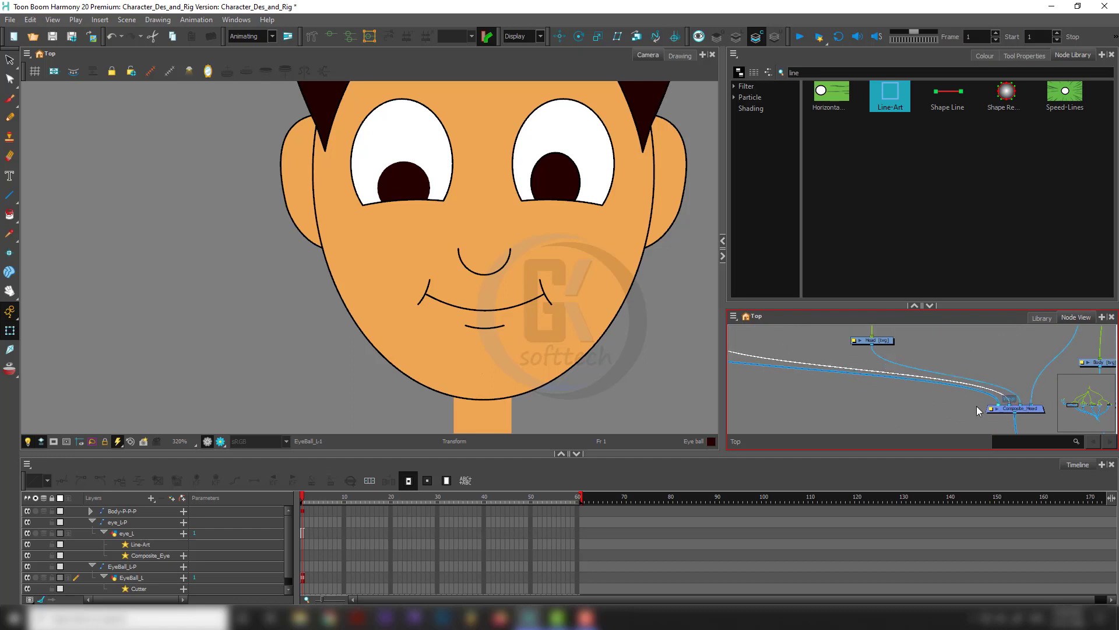
{"action": "left_click", "coordinate": [977, 408]}
Select the left eye's outline in the Line Art layer of the eye_L drawing.
{"action": "left_click_drag", "start_coordinate": [796, 351], "coordinate": [991, 424]}
{"action": "left_click_drag", "start_coordinate": [833, 349], "coordinate": [849, 381]}
{"action": "left_click_drag", "start_coordinate": [867, 344], "coordinate": [858, 373]}
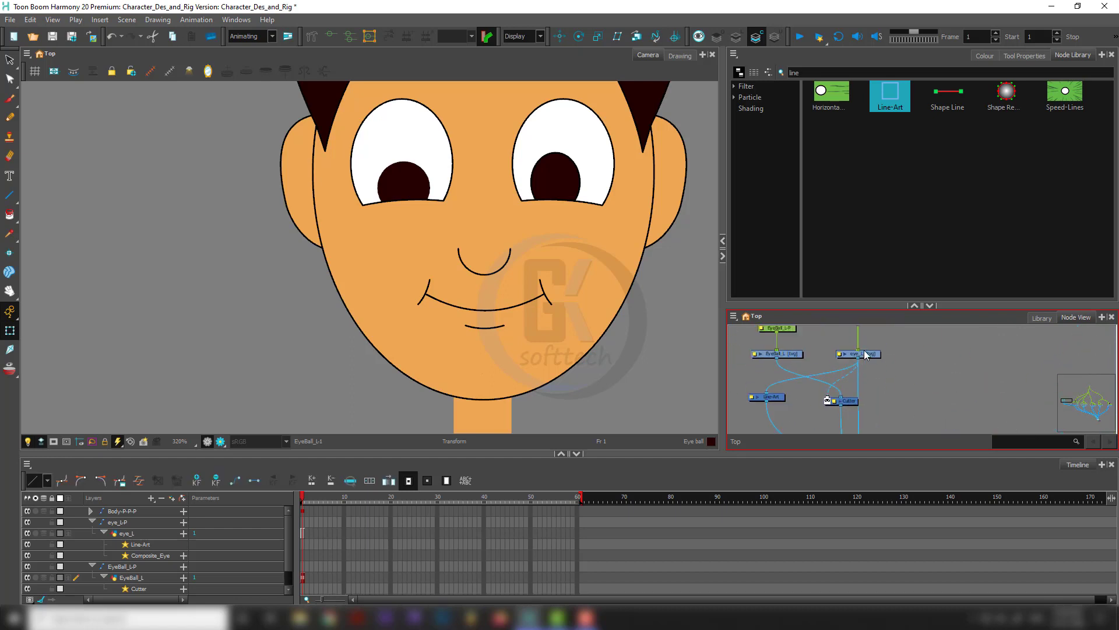
{"action": "left_click", "coordinate": [870, 357]}
{"action": "key", "text": "alt+s"}
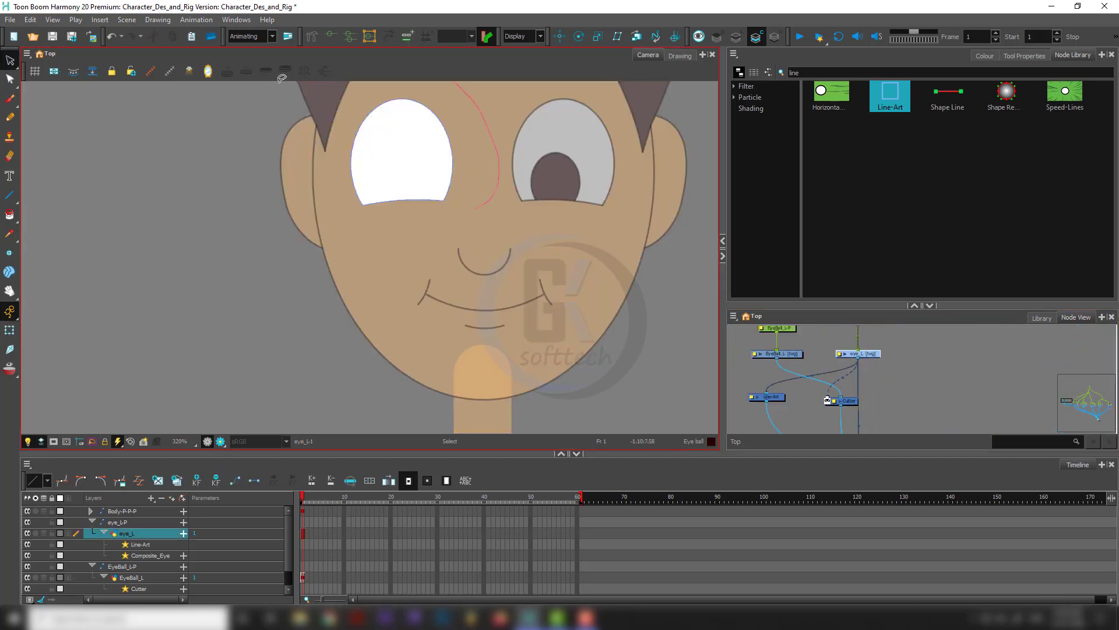
{"action": "left_click", "coordinate": [737, 36]}
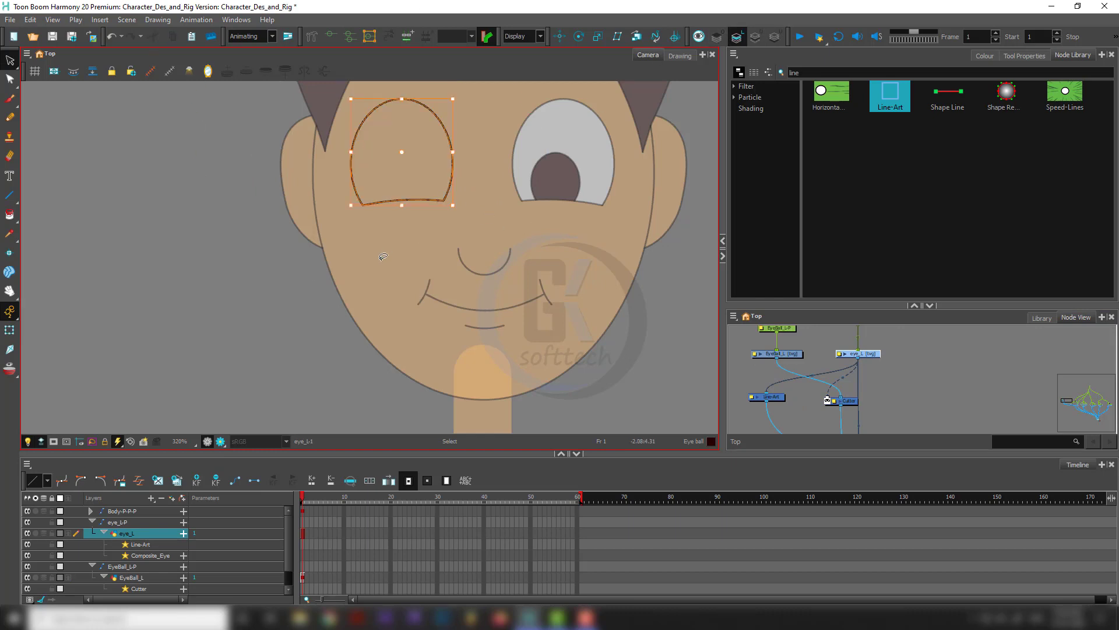
{"action": "key", "text": "shift+t"}
Add a new drawing layer with all art layers as vector and place its node beside eye_L.
{"action": "scroll", "coordinate": [883, 383], "scroll_direction": "down", "scroll_amount": 4}
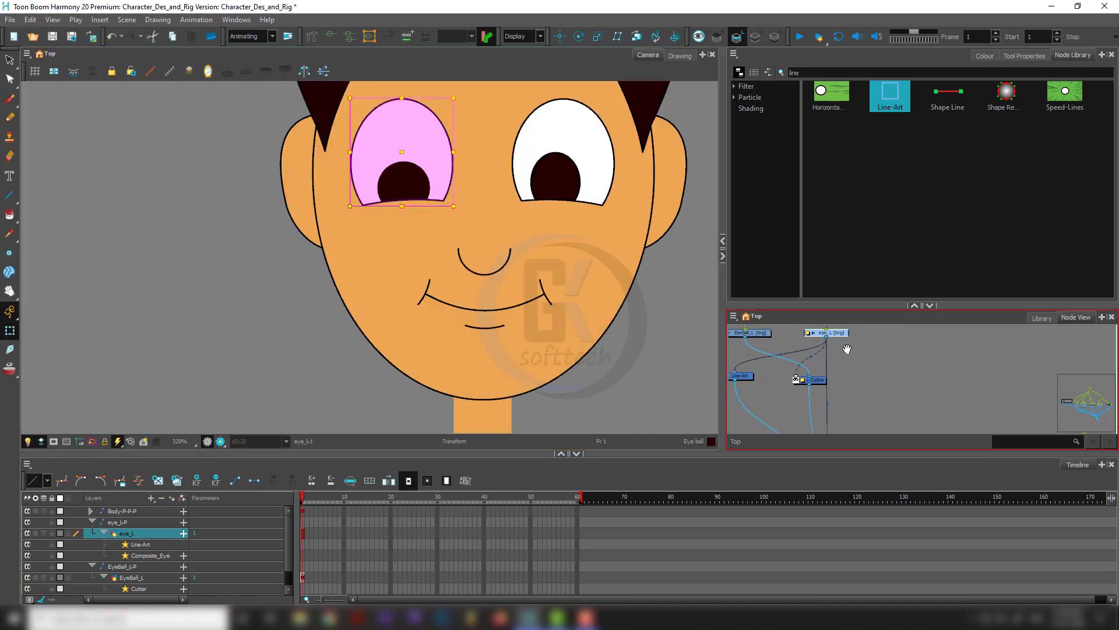
{"action": "key", "text": "ctrl+r"}
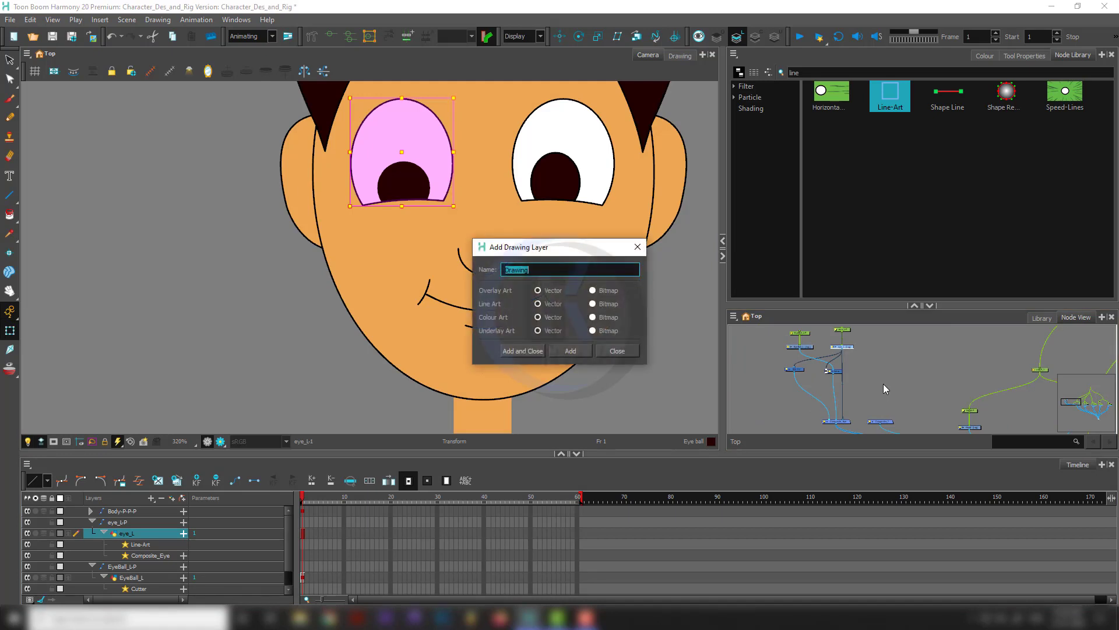
{"action": "key", "text": "Return"}
{"action": "scroll", "coordinate": [855, 379], "scroll_direction": "up", "scroll_amount": 3}
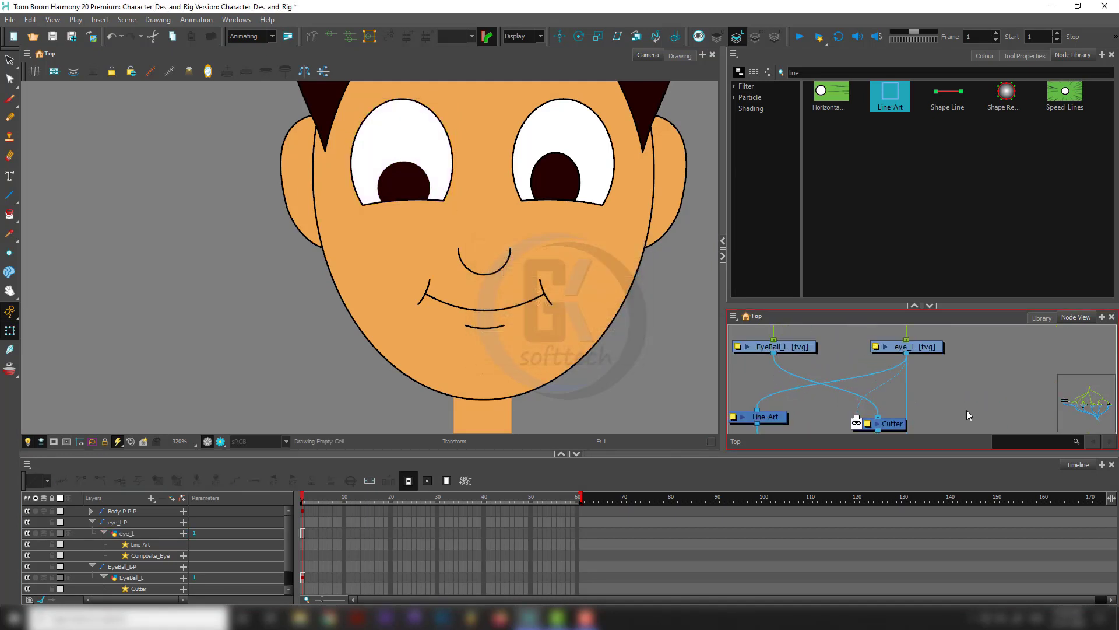
{"action": "scroll", "coordinate": [1024, 401], "scroll_direction": "up", "scroll_amount": 3}
{"action": "scroll", "coordinate": [1025, 400], "scroll_direction": "down", "scroll_amount": 3}
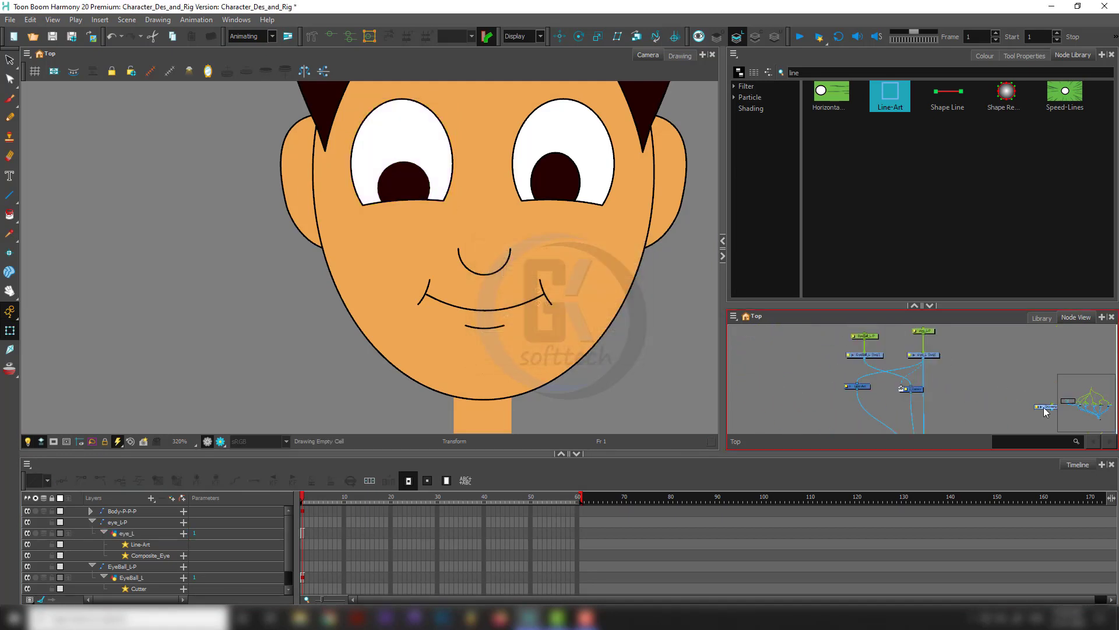
{"action": "left_click_drag", "start_coordinate": [1045, 412], "coordinate": [965, 361]}
{"action": "scroll", "coordinate": [965, 362], "scroll_direction": "up", "scroll_amount": 4}
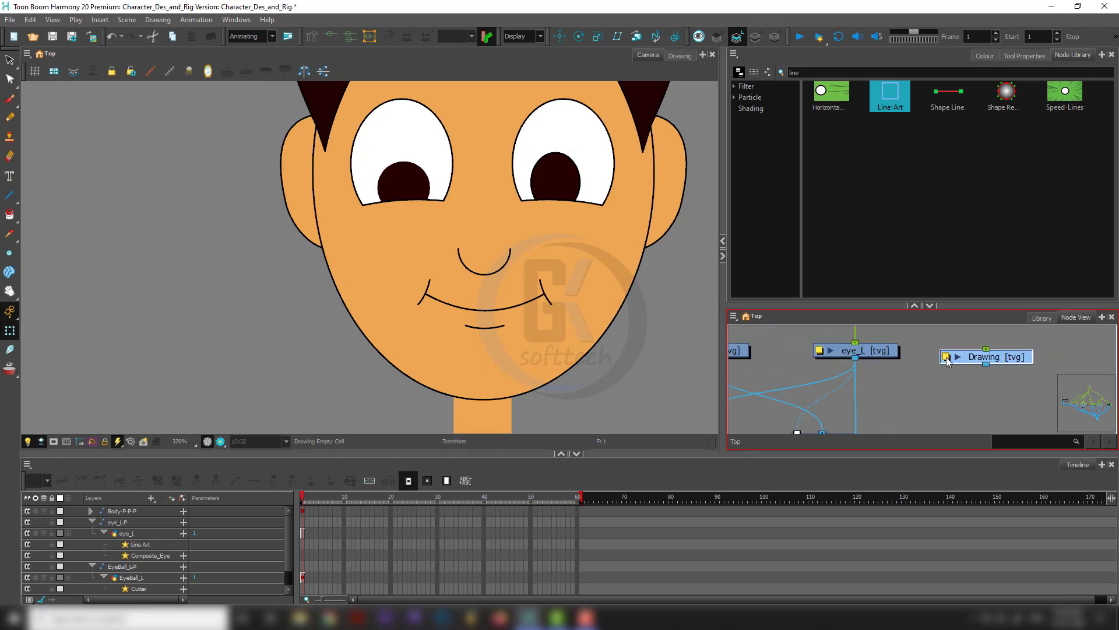
Rename the new drawing node beside eye_L as Eye_R.
{"action": "left_click", "coordinate": [946, 359]}
{"action": "type", "text": "E"}
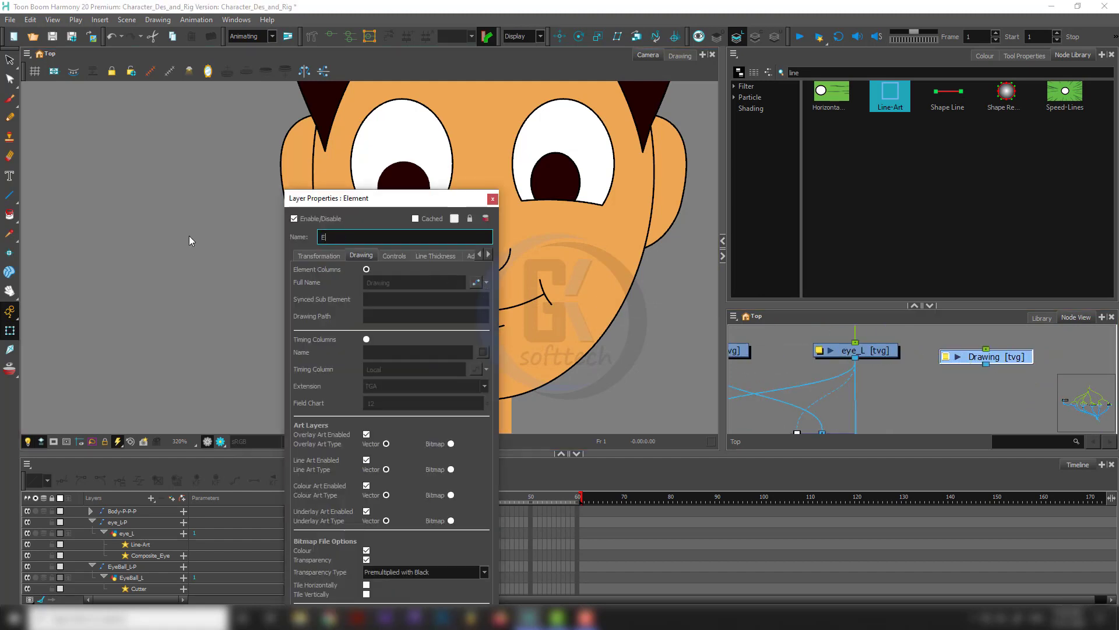
{"action": "type", "text": "yeba"}
{"action": "key", "text": "BackSpace"}
{"action": "key", "text": "BackSpace"}
{"action": "type", "text": "_R"}
{"action": "key", "text": "Return"}
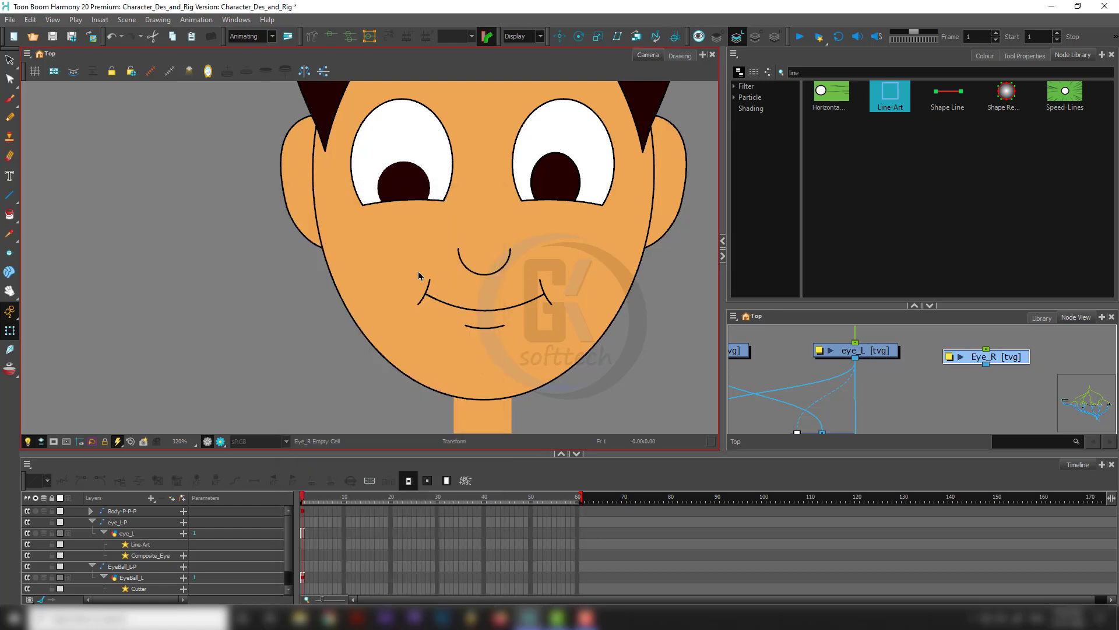
Connect the Eye_R drawing to the second composite node beside Composite_Eye.
{"action": "scroll", "coordinate": [863, 345], "scroll_direction": "down", "scroll_amount": 2}
{"action": "left_click_drag", "start_coordinate": [945, 357], "coordinate": [912, 395]}
{"action": "scroll", "coordinate": [905, 369], "scroll_direction": "down", "scroll_amount": 3}
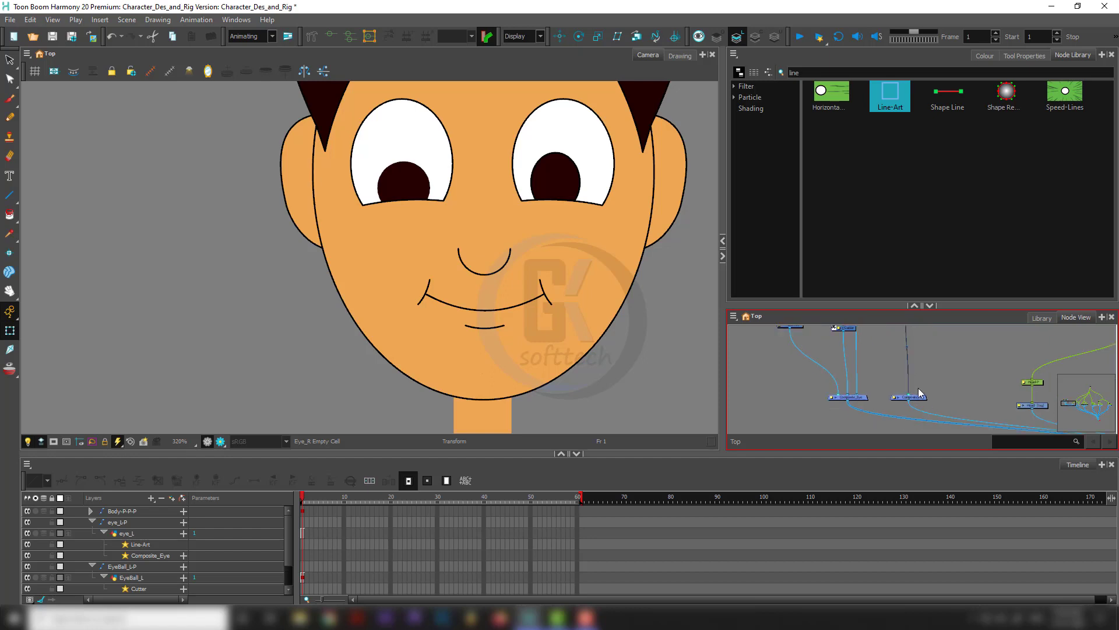
{"action": "left_click_drag", "start_coordinate": [919, 330], "coordinate": [918, 389]}
{"action": "scroll", "coordinate": [901, 353], "scroll_direction": "up", "scroll_amount": 2}
{"action": "scroll", "coordinate": [901, 353], "scroll_direction": "up", "scroll_amount": 2}
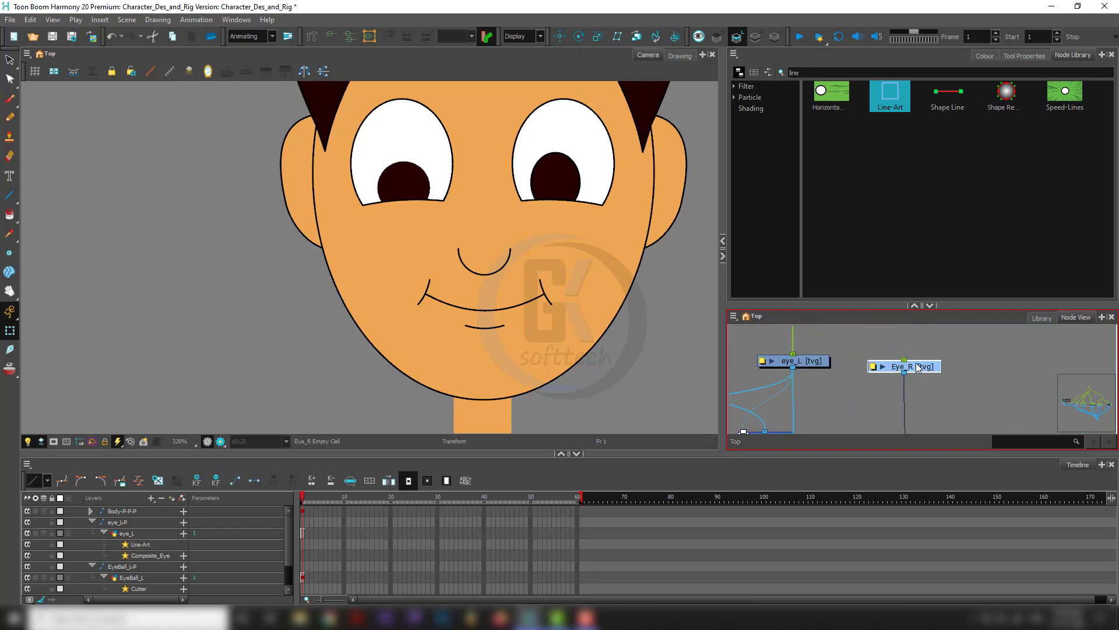
Place a copy of the left eye's outline in the Eye_R drawing and flip it horizontally.
{"action": "key", "text": "alt+s"}
{"action": "left_click", "coordinate": [443, 166]}
{"action": "scroll", "coordinate": [443, 166], "scroll_direction": "up", "scroll_amount": 2}
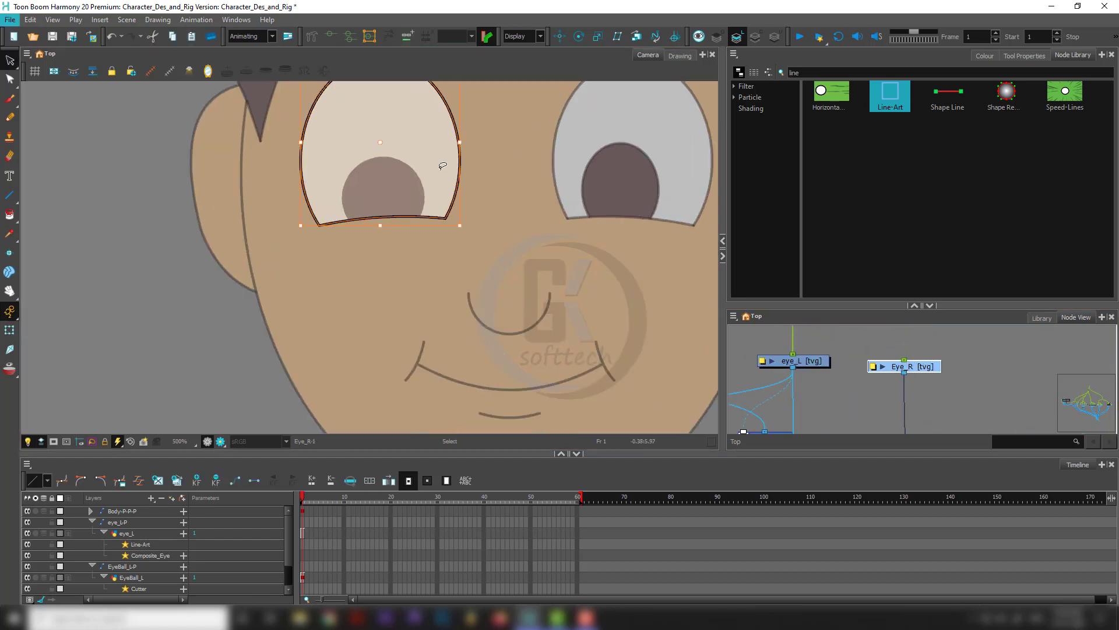
{"action": "scroll", "coordinate": [451, 186], "scroll_direction": "down", "scroll_amount": 3}
{"action": "right_click", "coordinate": [443, 165]}
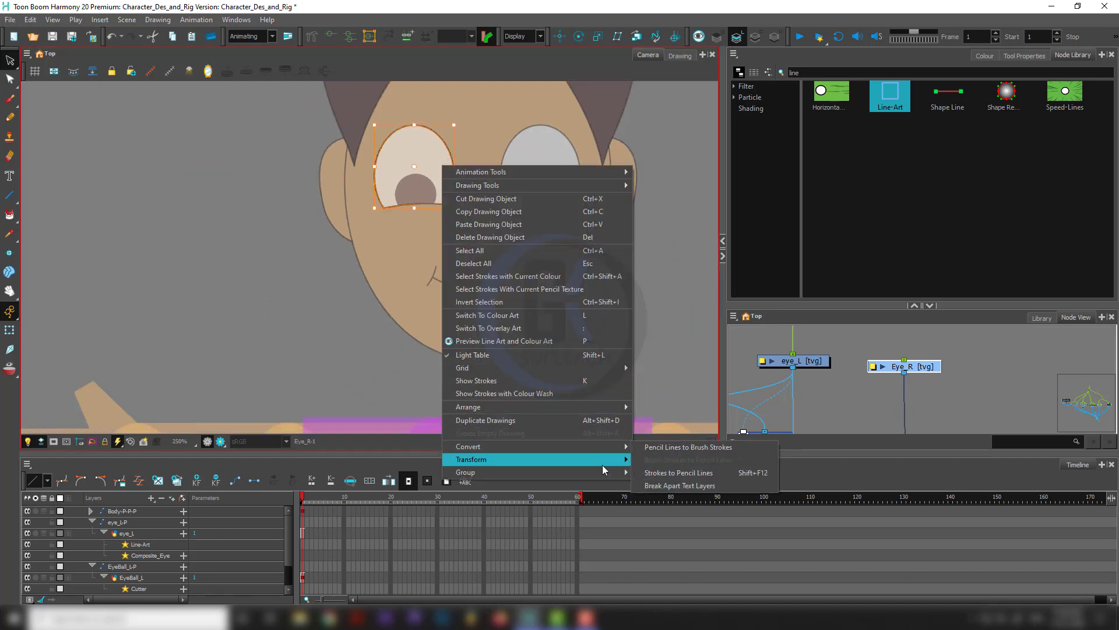
{"action": "mouse_move", "coordinate": [493, 459]}
{"action": "left_click", "coordinate": [678, 461]}
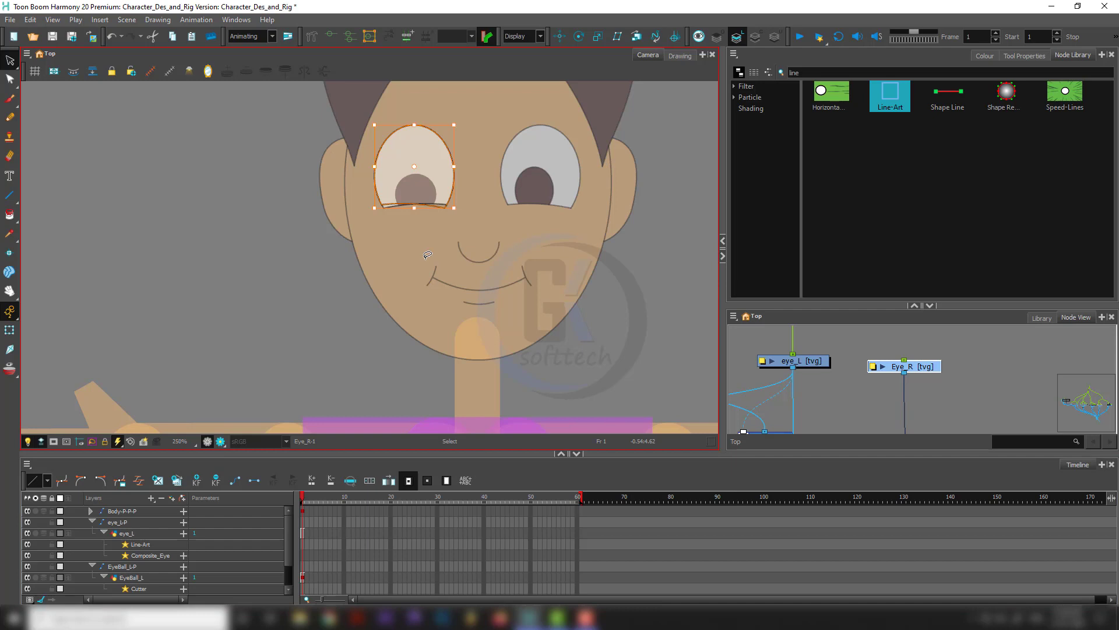
Nudge the flipped outline across the face until it lines up with the original right eye.
{"action": "key", "text": "Right"}
{"action": "key", "text": "Right"}
{"action": "key", "text": "Right"}
{"action": "key", "text": "Right"}
{"action": "key", "text": "Right"}
{"action": "key", "text": "Right"}
{"action": "key", "text": "Right"}
{"action": "key", "text": "Right"}
{"action": "key", "text": "Right"}
{"action": "key", "text": "Right"}
{"action": "key", "text": "Right"}
{"action": "key", "text": "Right"}
{"action": "key", "text": "Right"}
{"action": "key", "text": "Right"}
{"action": "key", "text": "Right"}
{"action": "key", "text": "Right"}
{"action": "key", "text": "Right"}
{"action": "key", "text": "Right"}
{"action": "key", "text": "Right"}
{"action": "key", "text": "Right"}
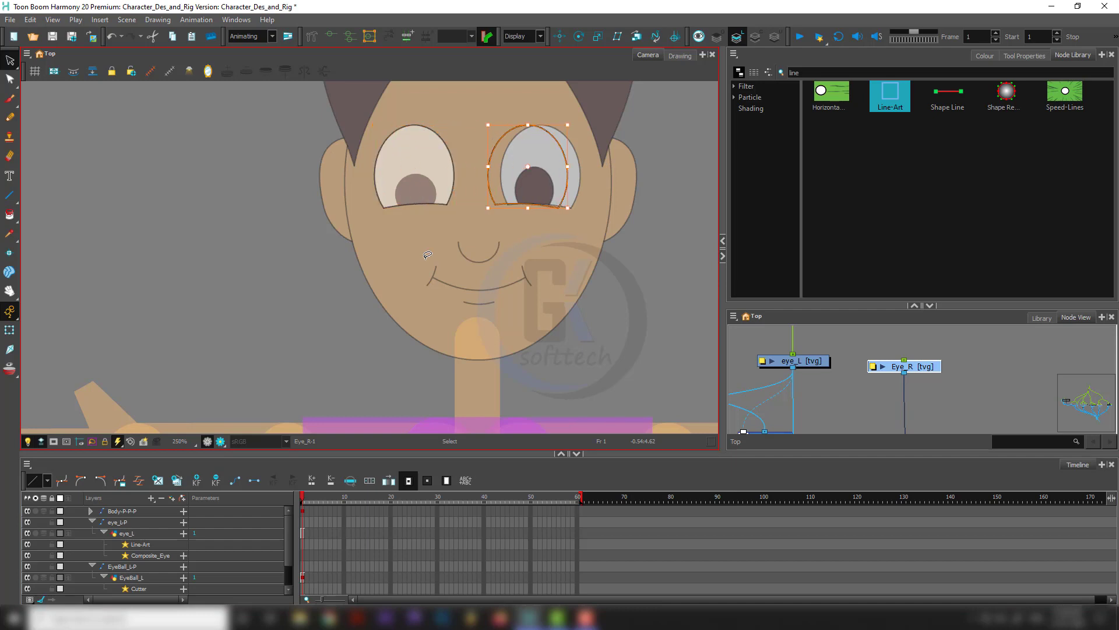
{"action": "key", "text": "Right"}
{"action": "key", "text": "Right"}
{"action": "key", "text": "Right"}
{"action": "key", "text": "Right"}
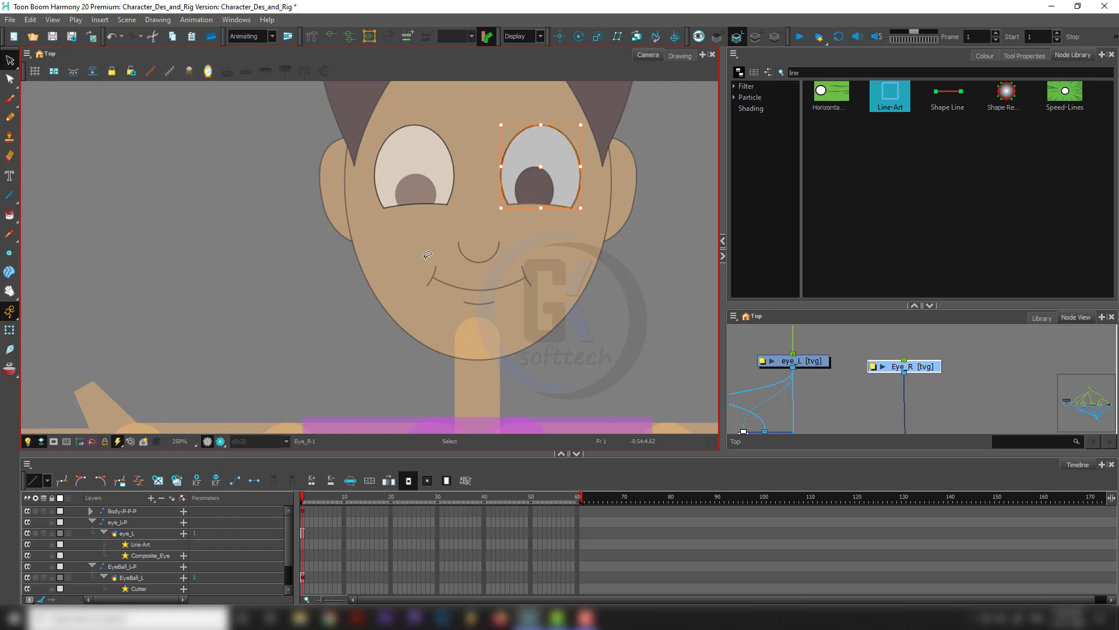
{"action": "scroll", "coordinate": [495, 199], "scroll_direction": "up", "scroll_amount": 4}
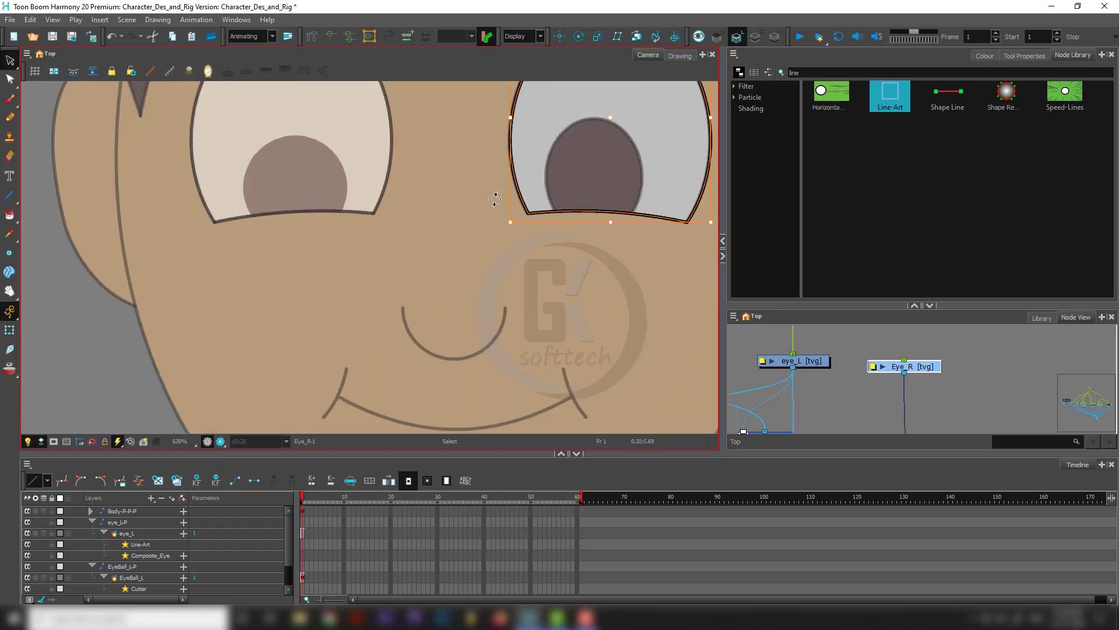
{"action": "key", "text": "Left"}
{"action": "key", "text": "Left"}
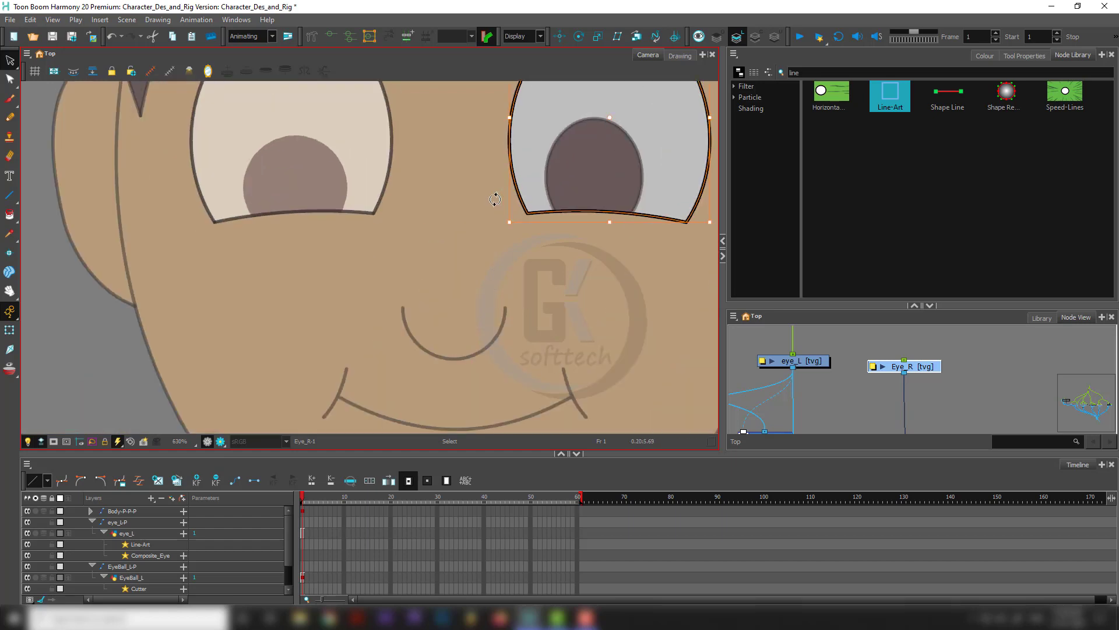
{"action": "scroll", "coordinate": [594, 210], "scroll_direction": "down", "scroll_amount": 5}
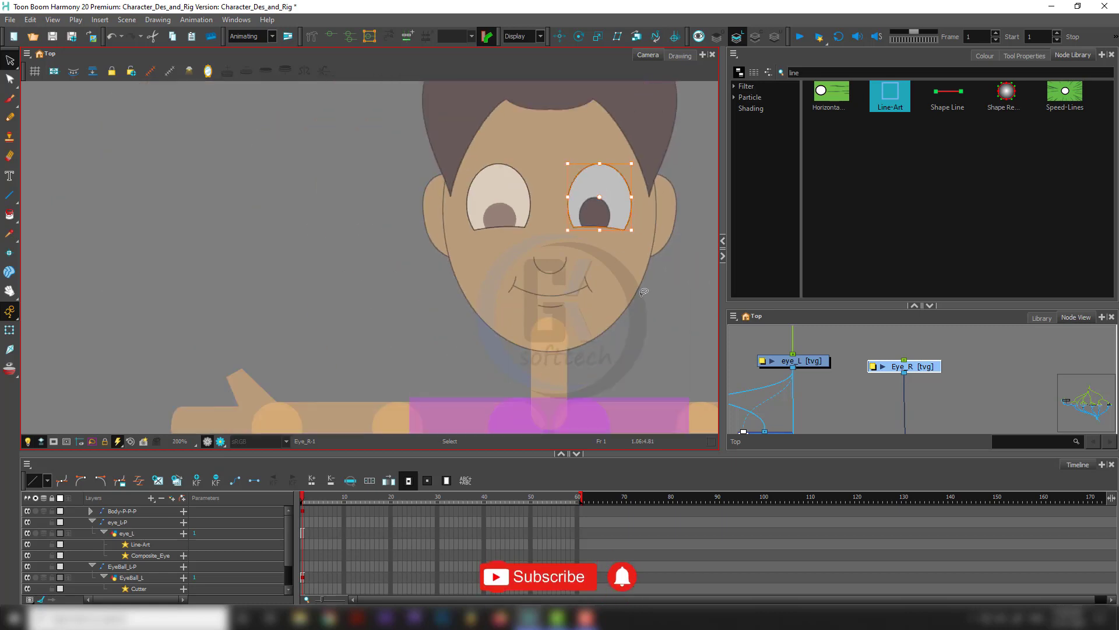
Switch Eye_R to its Colour Art layer and fill the eye shape with the Eye colour.
{"action": "scroll", "coordinate": [611, 102], "scroll_direction": "up", "scroll_amount": 2}
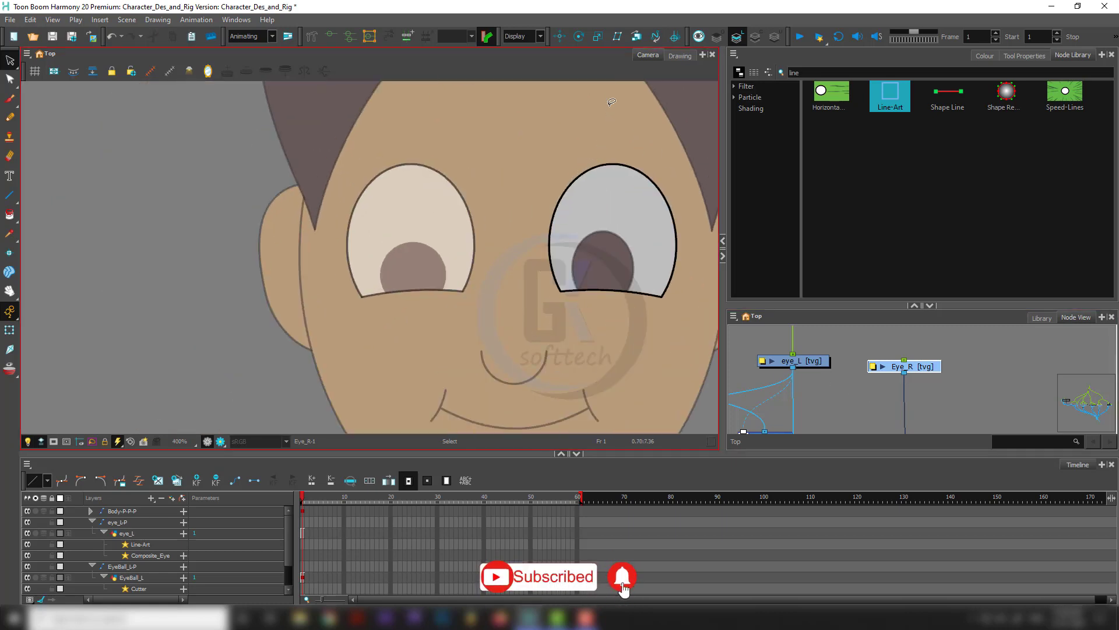
{"action": "left_click", "coordinate": [590, 240]}
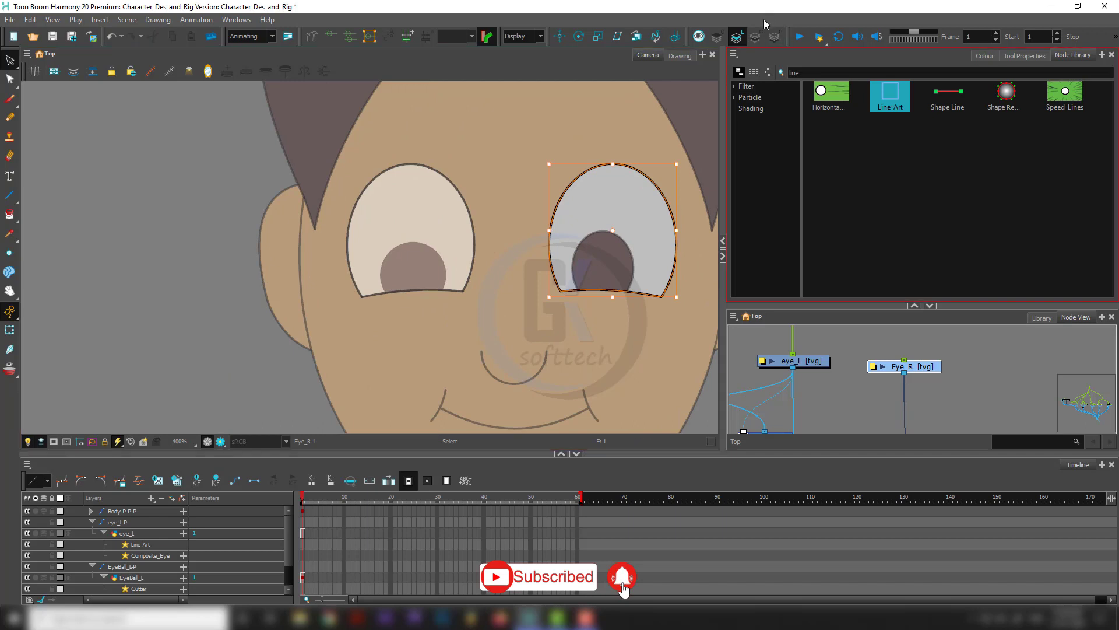
{"action": "left_click", "coordinate": [756, 36]}
{"action": "left_click", "coordinate": [756, 37]}
{"action": "left_click", "coordinate": [595, 267]}
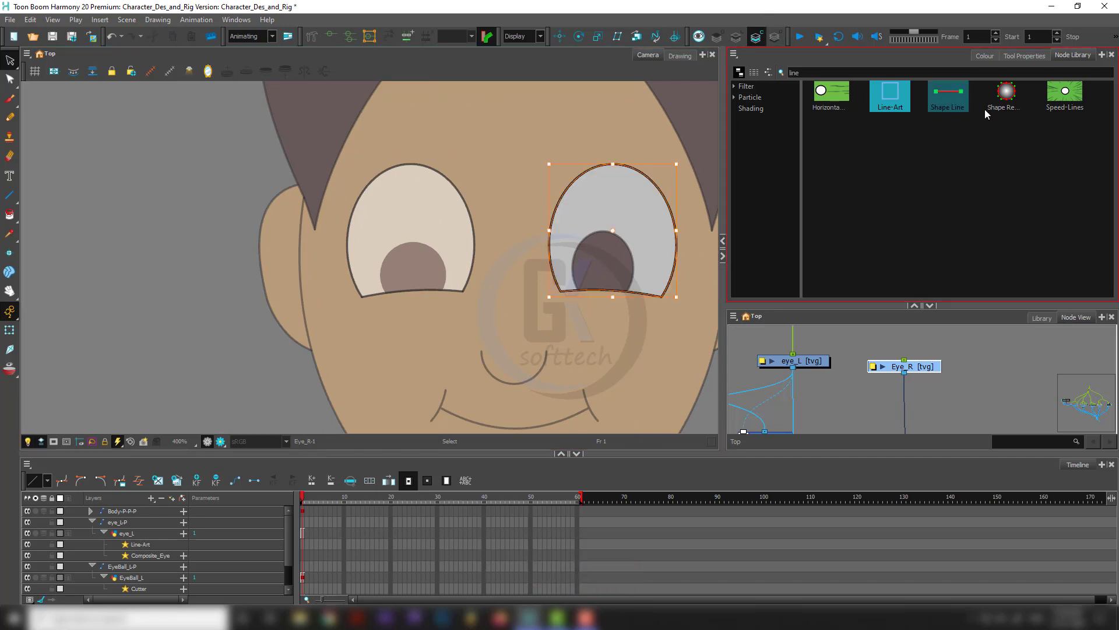
{"action": "left_click", "coordinate": [985, 56]}
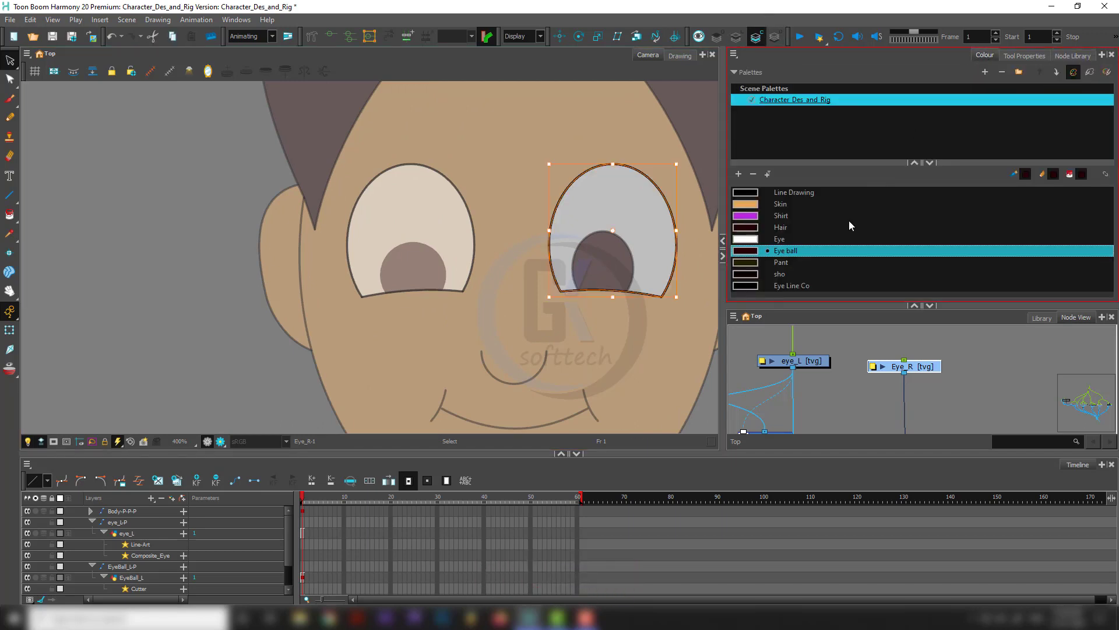
{"action": "left_click", "coordinate": [752, 239]}
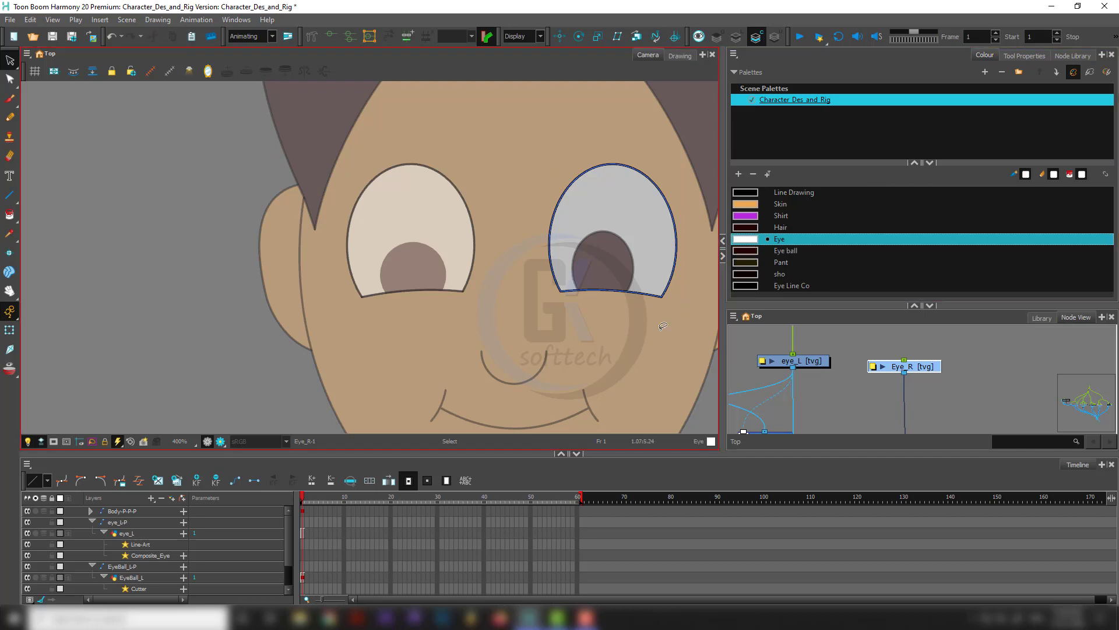
{"action": "left_click", "coordinate": [633, 243]}
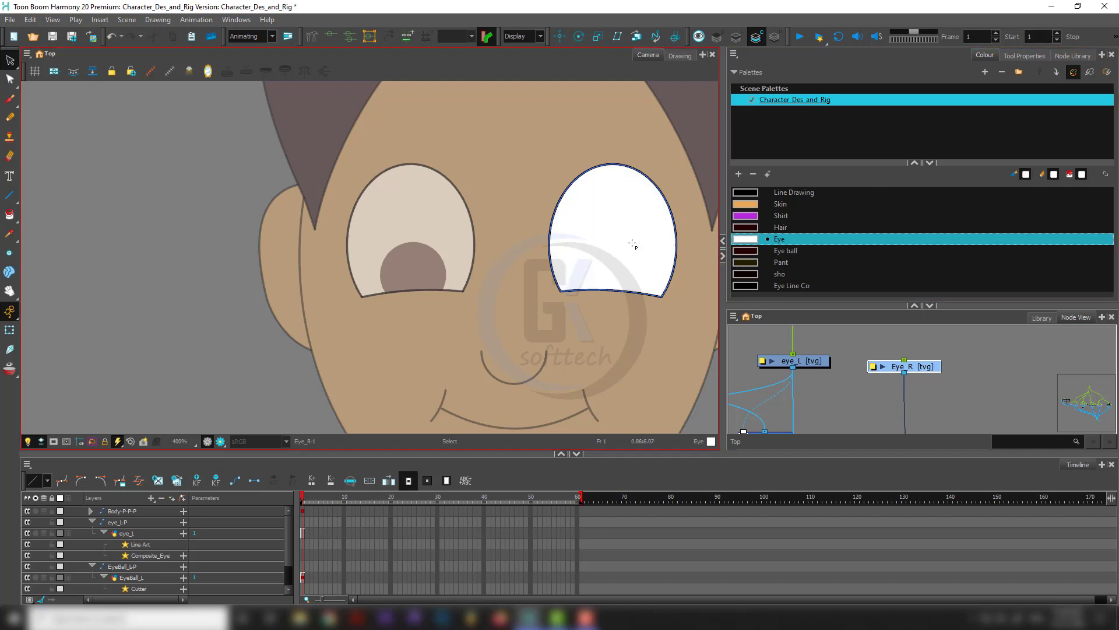
{"action": "key", "text": "shift+t"}
Duplicate the EyeBall_L drawing with Paste Special, always creating drawing files, and place the copy beside Eye_R.
{"action": "scroll", "coordinate": [615, 339], "scroll_direction": "down", "scroll_amount": 2}
{"action": "scroll", "coordinate": [916, 372], "scroll_direction": "down", "scroll_amount": 2}
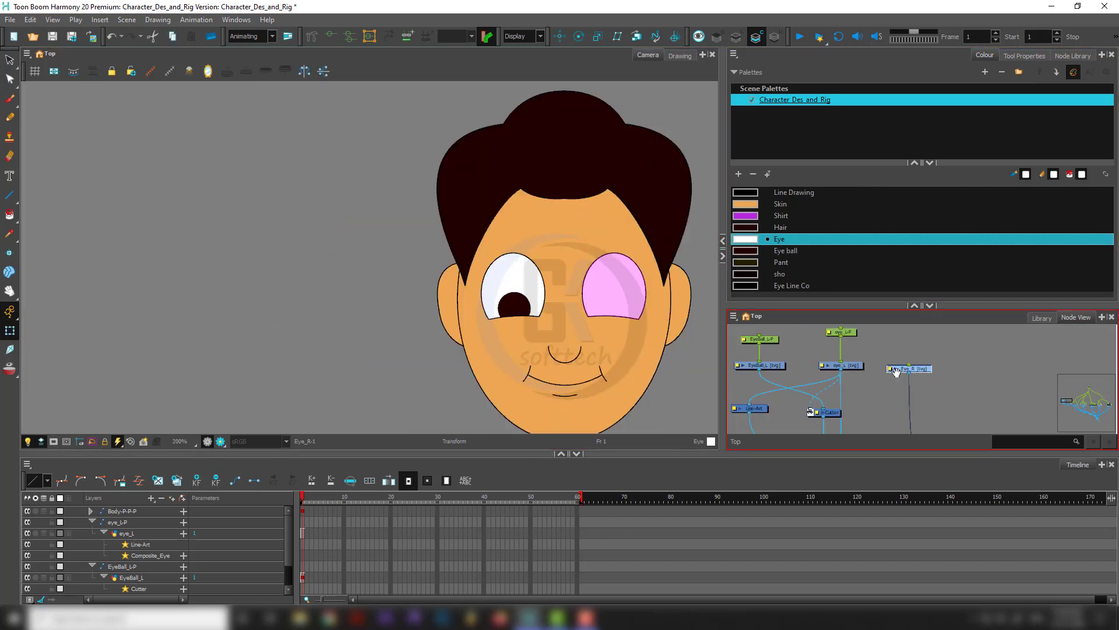
{"action": "left_click_drag", "start_coordinate": [897, 371], "coordinate": [854, 358]}
{"action": "scroll", "coordinate": [868, 376], "scroll_direction": "down", "scroll_amount": 2}
{"action": "scroll", "coordinate": [808, 365], "scroll_direction": "up", "scroll_amount": 3}
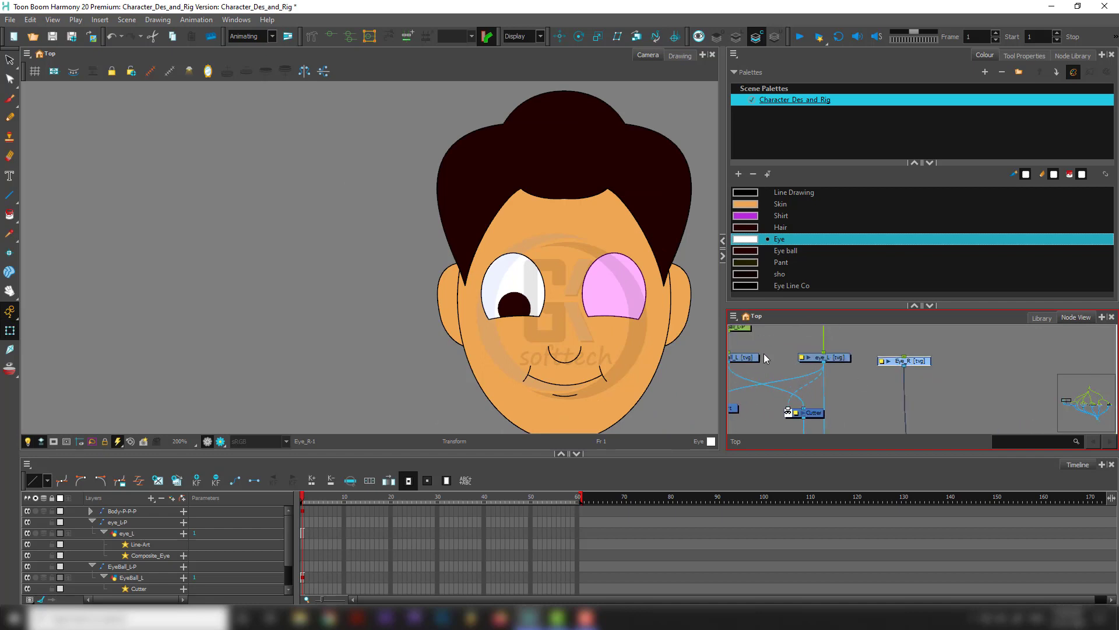
{"action": "left_click_drag", "start_coordinate": [764, 353], "coordinate": [804, 352]}
{"action": "left_click", "coordinate": [791, 354]}
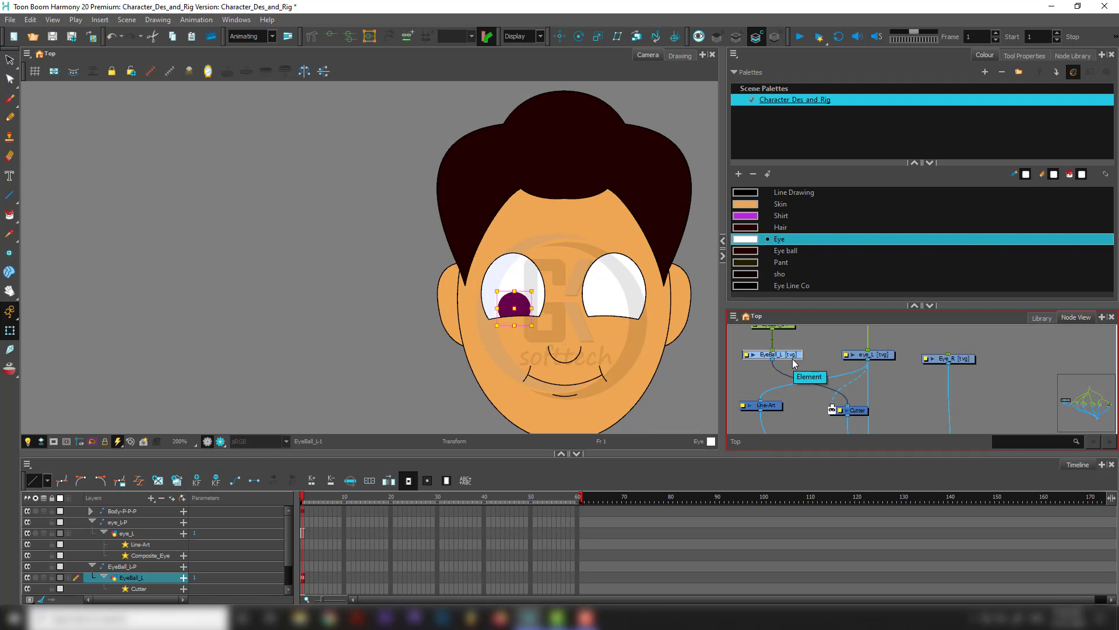
{"action": "key", "text": "ctrl+b"}
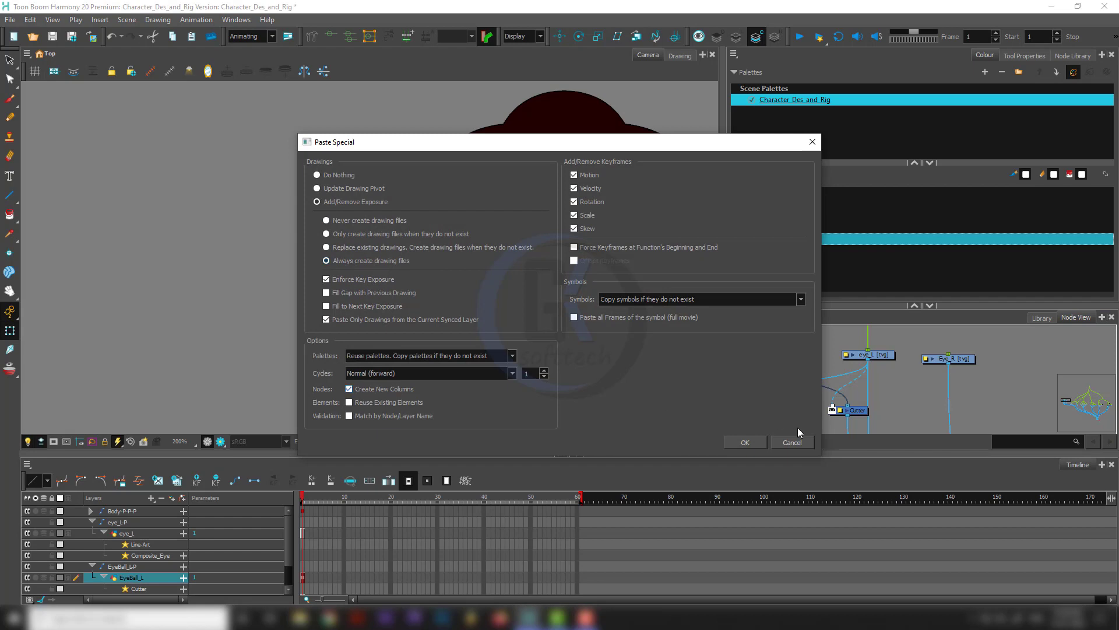
{"action": "left_click", "coordinate": [759, 443]}
{"action": "left_click_drag", "start_coordinate": [838, 366], "coordinate": [1033, 364]}
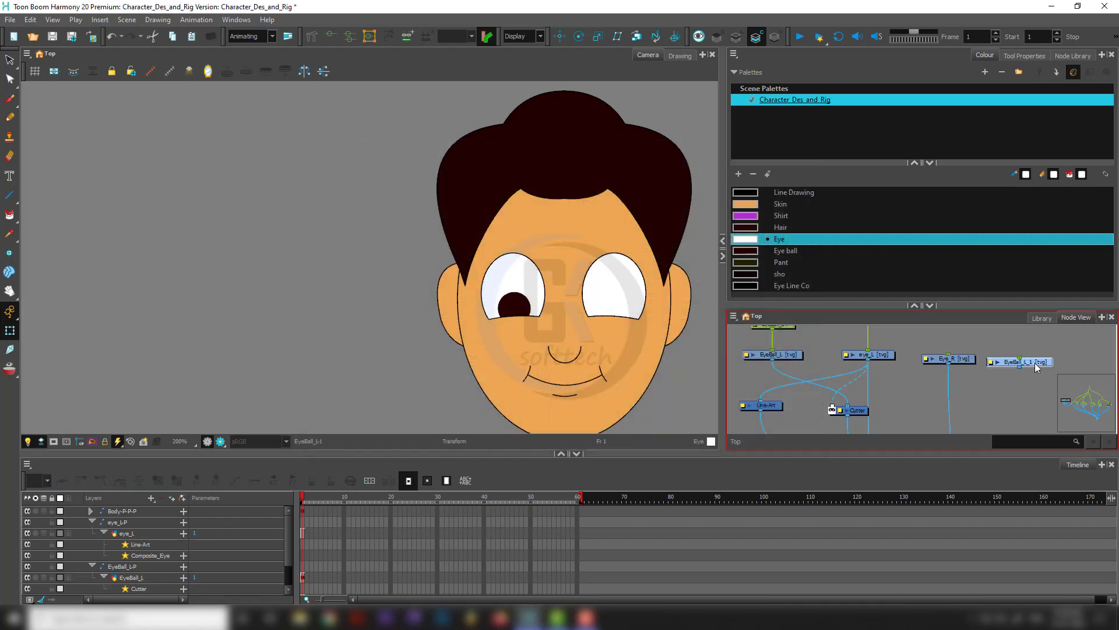
Rename the duplicated eyeball drawing as EyeBall_R.
{"action": "scroll", "coordinate": [1033, 365], "scroll_direction": "up", "scroll_amount": 3}
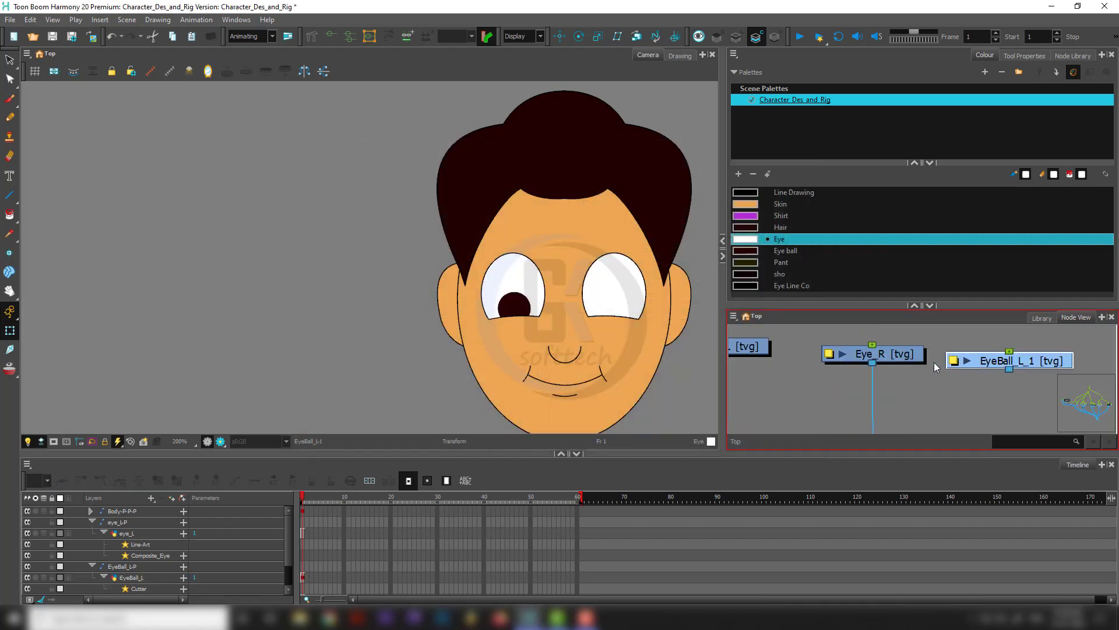
{"action": "left_click", "coordinate": [954, 361]}
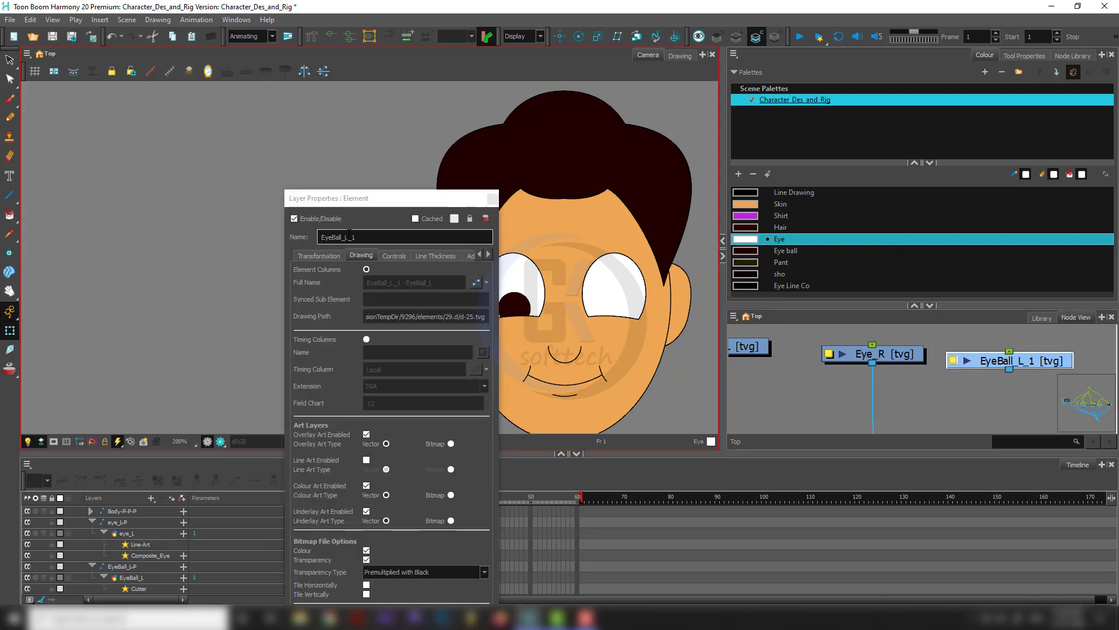
{"action": "left_click_drag", "start_coordinate": [344, 237], "coordinate": [368, 236]}
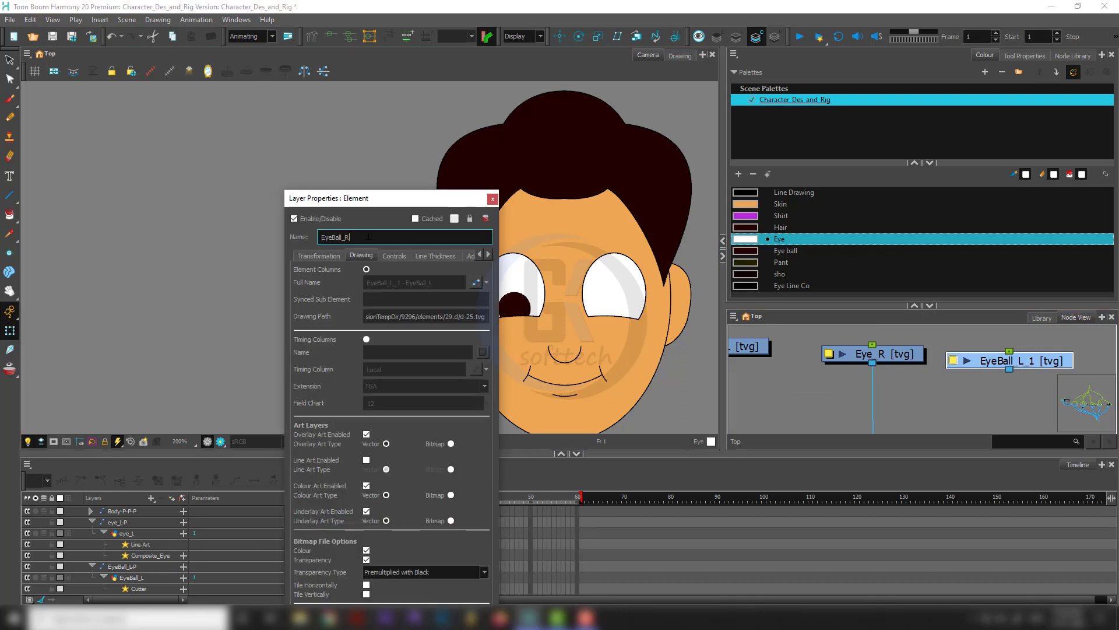
{"action": "type", "text": "R"}
{"action": "left_click", "coordinate": [493, 198]}
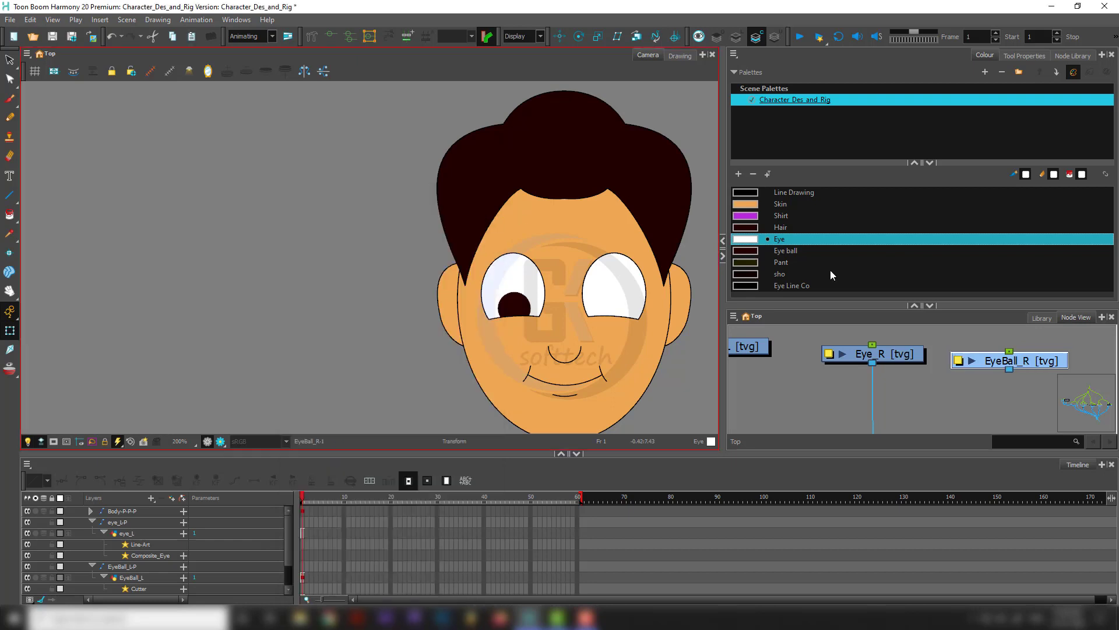
Connect the EyeBall_R drawing to the same composite node as Eye_R.
{"action": "scroll", "coordinate": [957, 348], "scroll_direction": "down", "scroll_amount": 3}
{"action": "left_click_drag", "start_coordinate": [969, 347], "coordinate": [913, 382]}
{"action": "left_click_drag", "start_coordinate": [968, 333], "coordinate": [949, 380]}
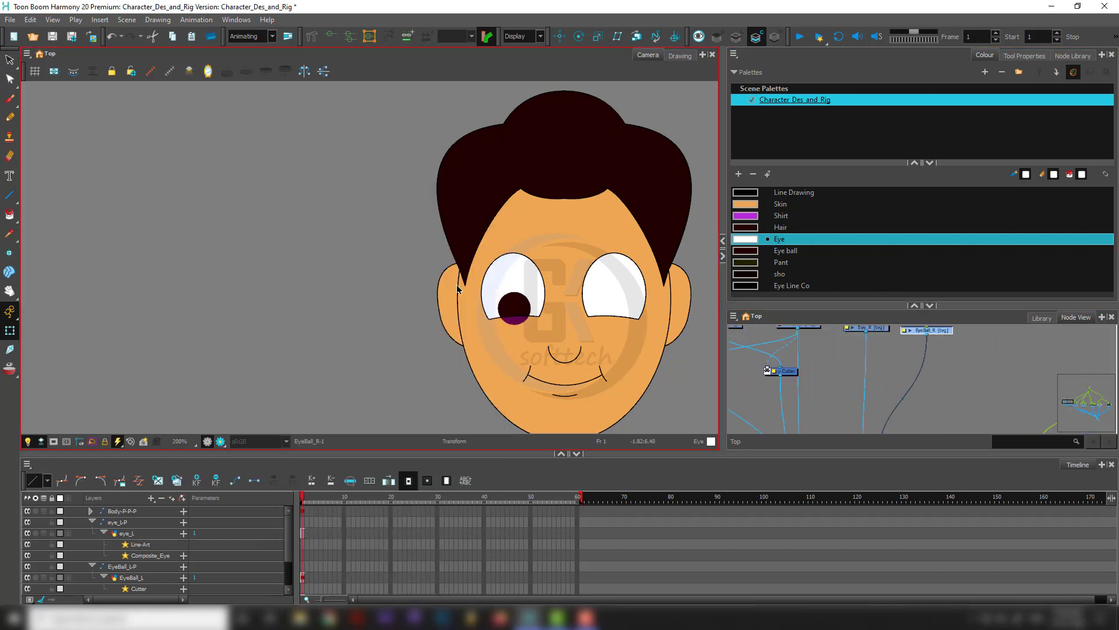
Select the eyeball artwork in EyeBall_R and nudge it horizontally from the left eye across to the right eye.
{"action": "key", "text": "alt+s"}
{"action": "left_click_drag", "start_coordinate": [487, 211], "coordinate": [590, 268]}
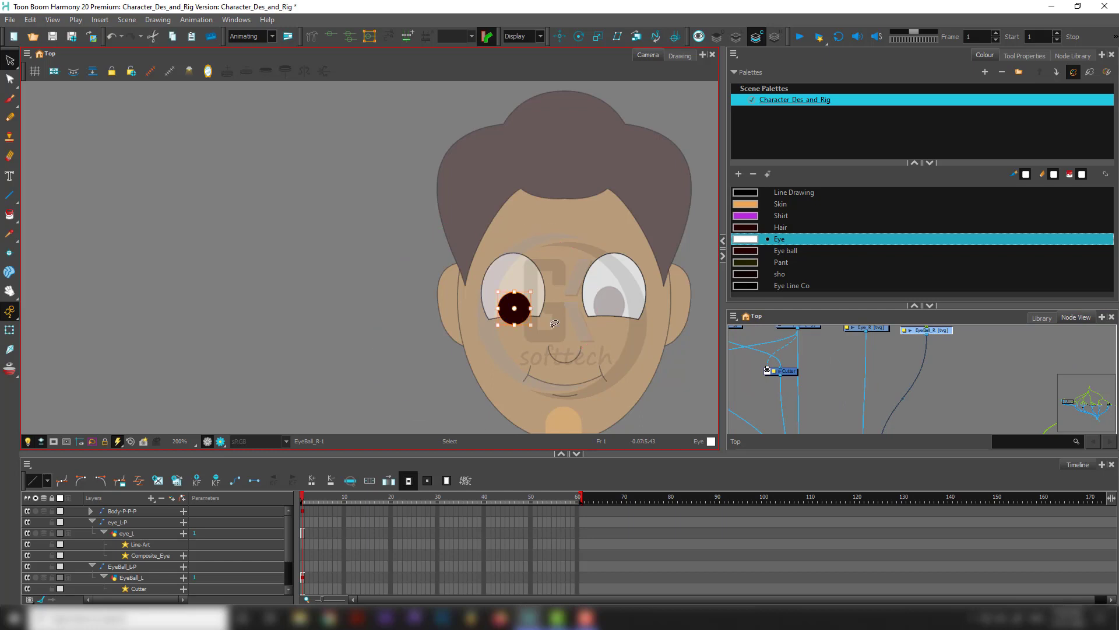
{"action": "key", "text": "Right"}
{"action": "key", "text": "Right"}
{"action": "key", "text": "Right"}
{"action": "key", "text": "Right"}
{"action": "key", "text": "Right"}
{"action": "key", "text": "Right"}
{"action": "key", "text": "Right"}
{"action": "key", "text": "Right"}
{"action": "key", "text": "Right"}
{"action": "key", "text": "Right"}
{"action": "key", "text": "Right"}
{"action": "key", "text": "Right"}
{"action": "key", "text": "Right"}
{"action": "key", "text": "Right"}
{"action": "key", "text": "Right"}
{"action": "key", "text": "Right"}
{"action": "key", "text": "Right"}
{"action": "key", "text": "Right"}
{"action": "key", "text": "Right"}
{"action": "key", "text": "Right"}
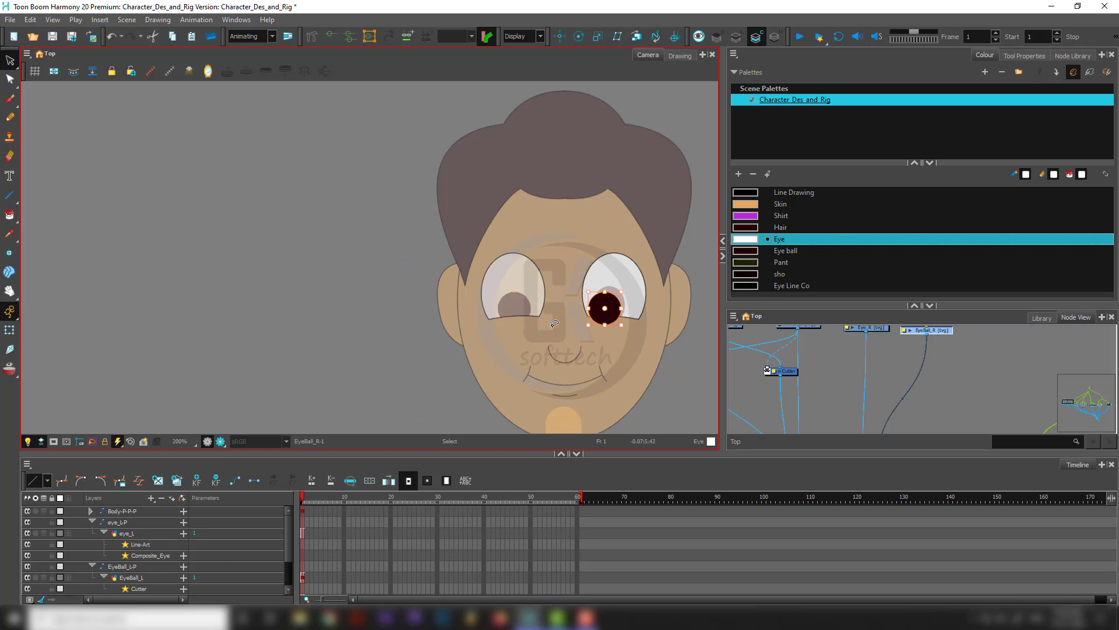
{"action": "key", "text": "Right"}
{"action": "key", "text": "Right"}
{"action": "key", "text": "Right"}
{"action": "key", "text": "Left"}
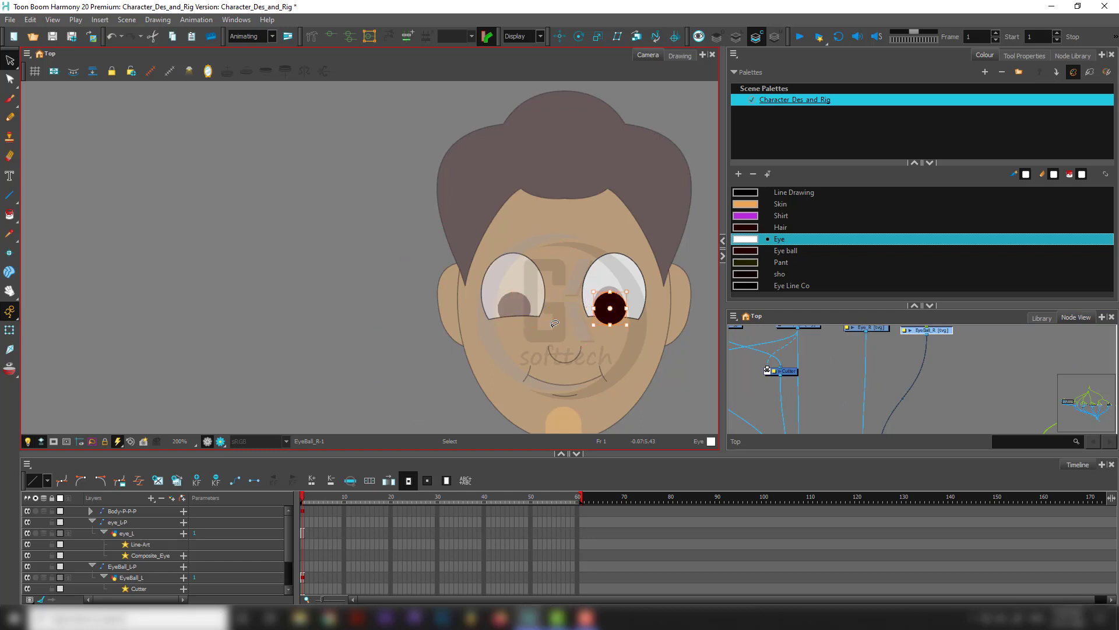
Space the Eye_R and EyeBall_R nodes apart in the node view and select Eye_R.
{"action": "left_click", "coordinate": [894, 369]}
{"action": "scroll", "coordinate": [895, 367], "scroll_direction": "down", "scroll_amount": 4}
{"action": "scroll", "coordinate": [890, 395], "scroll_direction": "up", "scroll_amount": 2}
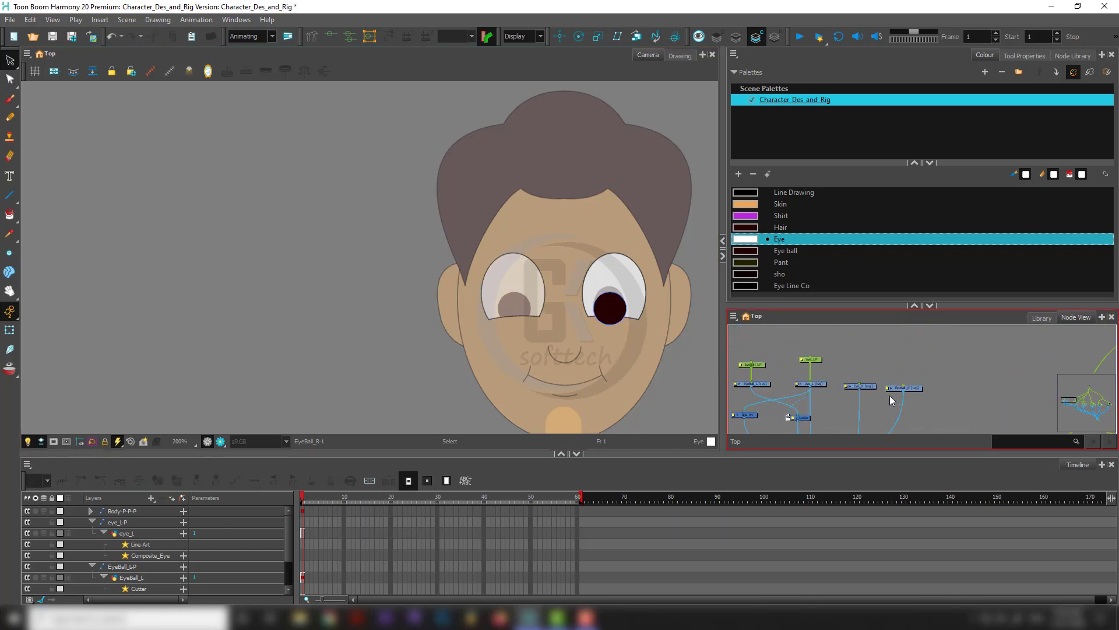
{"action": "key", "text": "shift+t"}
{"action": "left_click_drag", "start_coordinate": [926, 363], "coordinate": [843, 402]}
{"action": "left_click_drag", "start_coordinate": [915, 389], "coordinate": [893, 379]}
{"action": "left_click", "coordinate": [908, 375]}
Search the node library for "cut" and place a Cutter node below Eye_R.
{"action": "left_click", "coordinate": [1072, 56]}
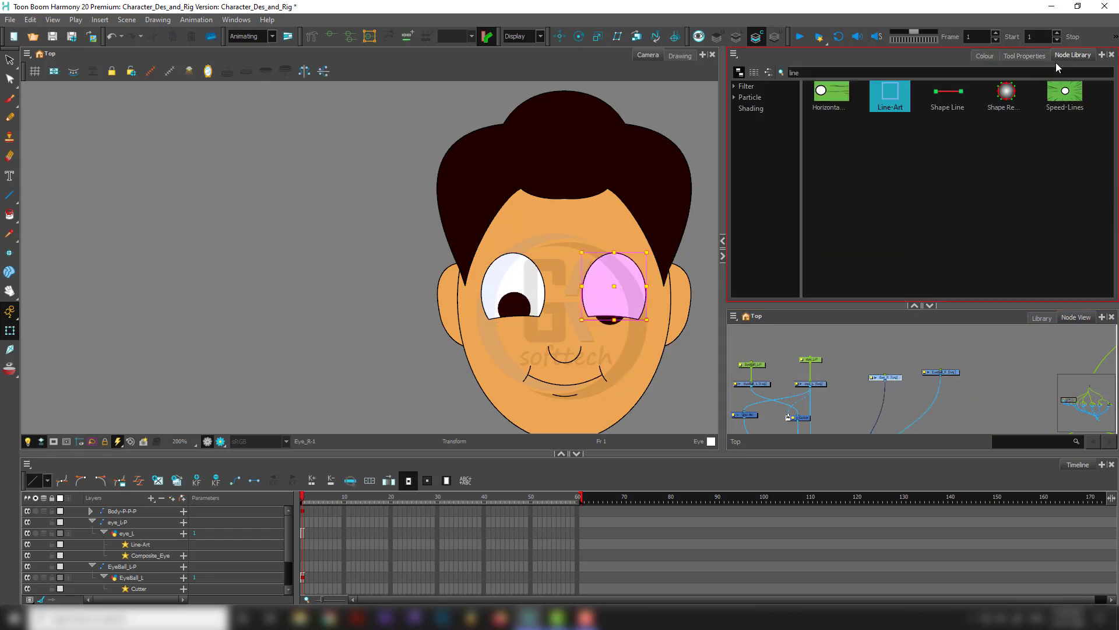
{"action": "left_click_drag", "start_coordinate": [825, 74], "coordinate": [765, 76]}
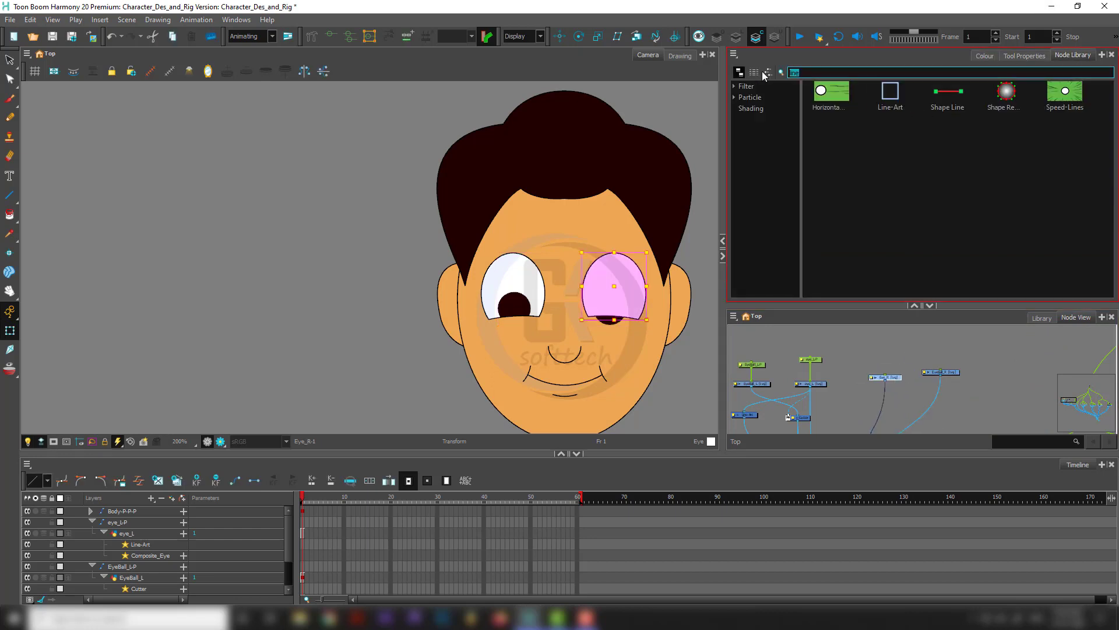
{"action": "type", "text": "cut"}
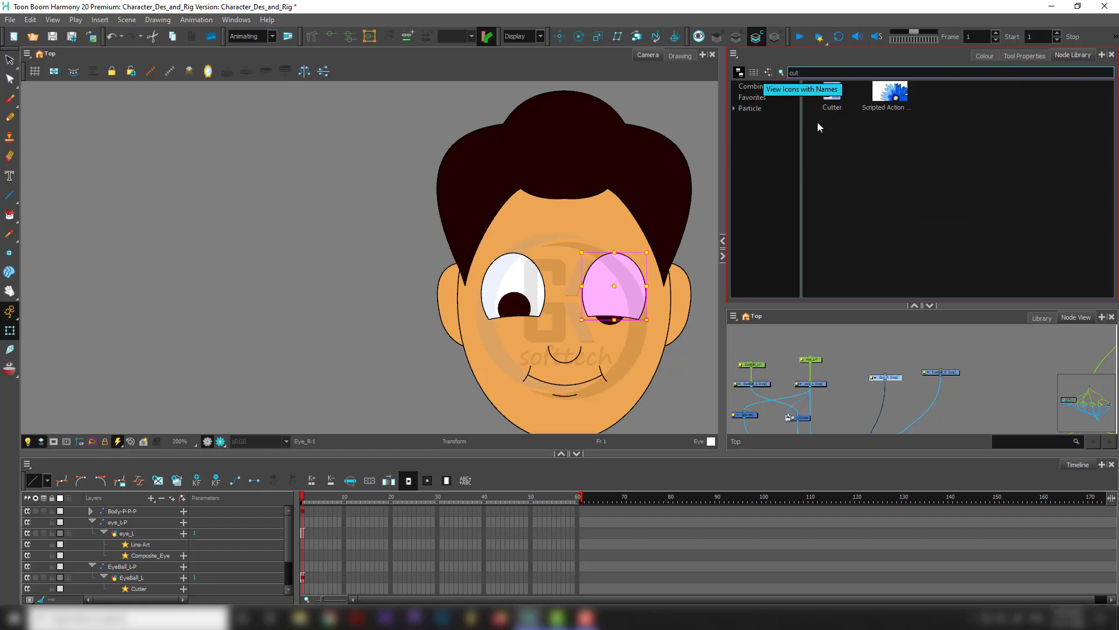
{"action": "left_click_drag", "start_coordinate": [832, 97], "coordinate": [891, 406]}
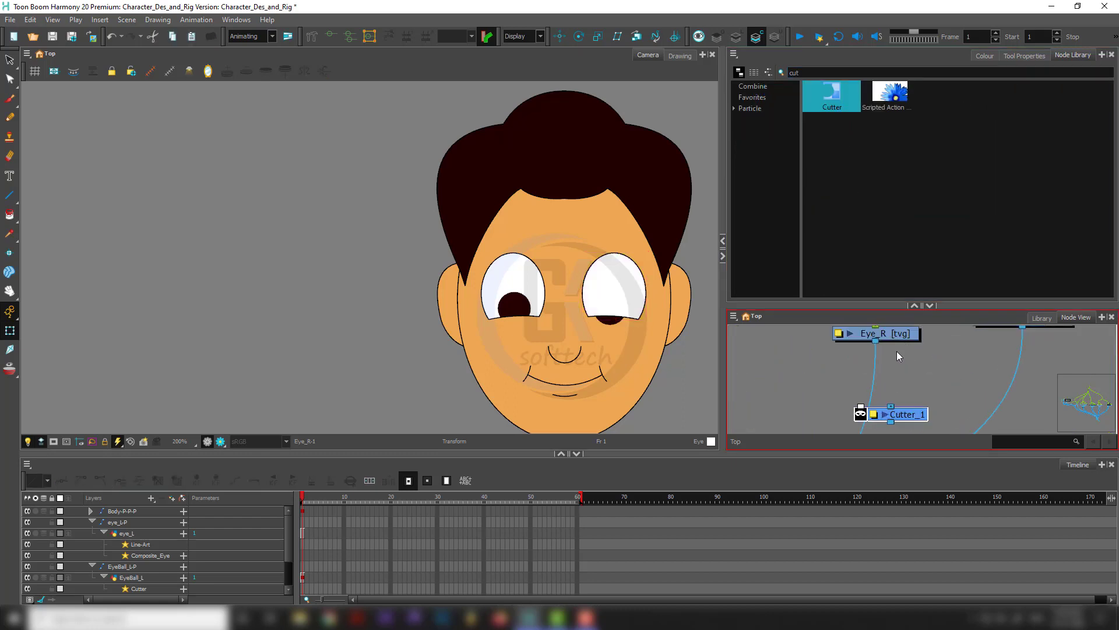
Rearrange the right-eye nodes so EyeBall_R sits above the new Cutter with Eye_R beside it.
{"action": "left_click_drag", "start_coordinate": [897, 338], "coordinate": [940, 309]}
{"action": "scroll", "coordinate": [863, 357], "scroll_direction": "down", "scroll_amount": 3}
{"action": "left_click_drag", "start_coordinate": [889, 430], "coordinate": [906, 426]}
{"action": "left_click_drag", "start_coordinate": [940, 389], "coordinate": [929, 464]}
{"action": "left_click_drag", "start_coordinate": [909, 337], "coordinate": [858, 347]}
{"action": "left_click_drag", "start_coordinate": [1048, 358], "coordinate": [990, 350]}
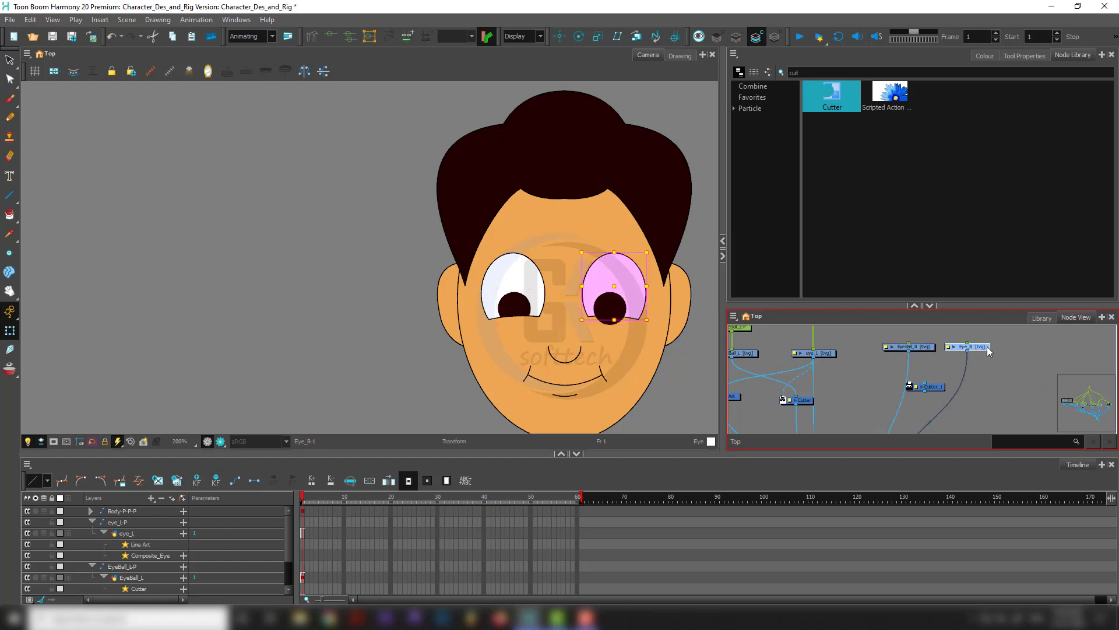
Wire EyeBall_R through the new Cutter to the composite, using Eye_R as the matte.
{"action": "left_click", "coordinate": [919, 349]}
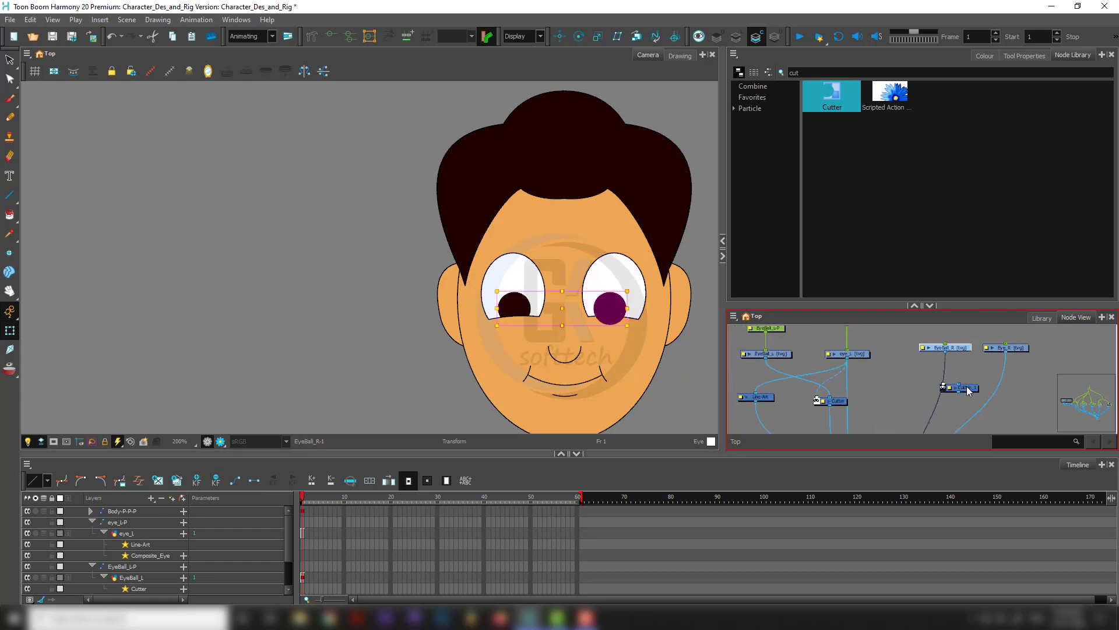
{"action": "left_click_drag", "start_coordinate": [967, 387], "coordinate": [924, 431]}
{"action": "left_click_drag", "start_coordinate": [898, 368], "coordinate": [973, 348]}
Compare the matte inversion indicators on the left eye's Cutter and the right eye's new Cutter.
{"action": "scroll", "coordinate": [951, 397], "scroll_direction": "up", "scroll_amount": 5}
{"action": "scroll", "coordinate": [899, 399], "scroll_direction": "down", "scroll_amount": 3}
{"action": "scroll", "coordinate": [814, 367], "scroll_direction": "up", "scroll_amount": 4}
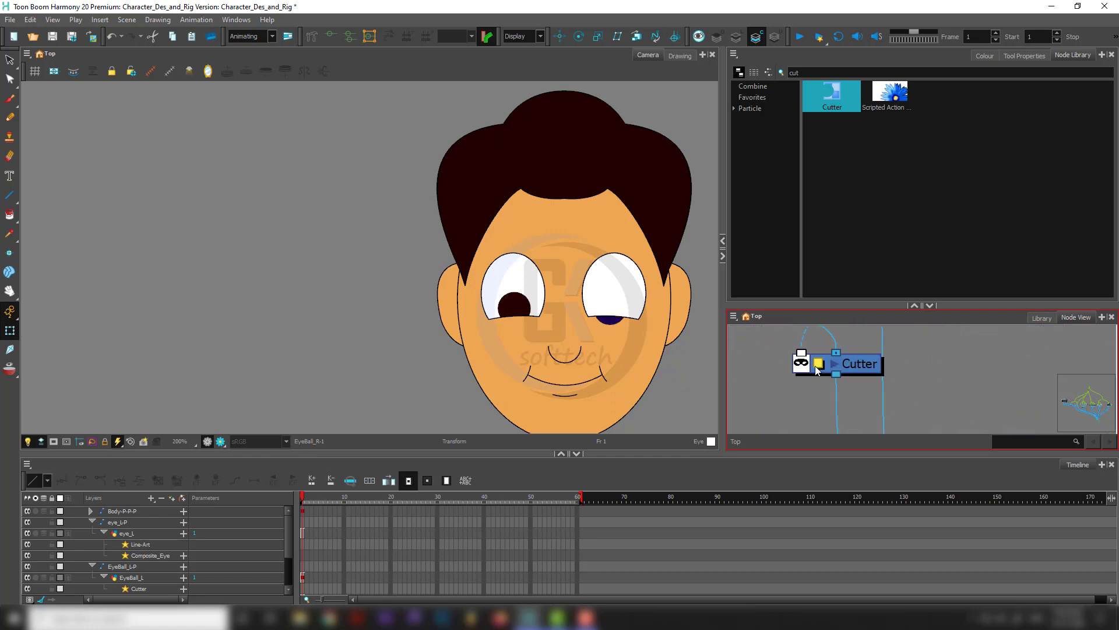
{"action": "scroll", "coordinate": [817, 374], "scroll_direction": "down", "scroll_amount": 3}
{"action": "left_click_drag", "start_coordinate": [1084, 349], "coordinate": [967, 373]}
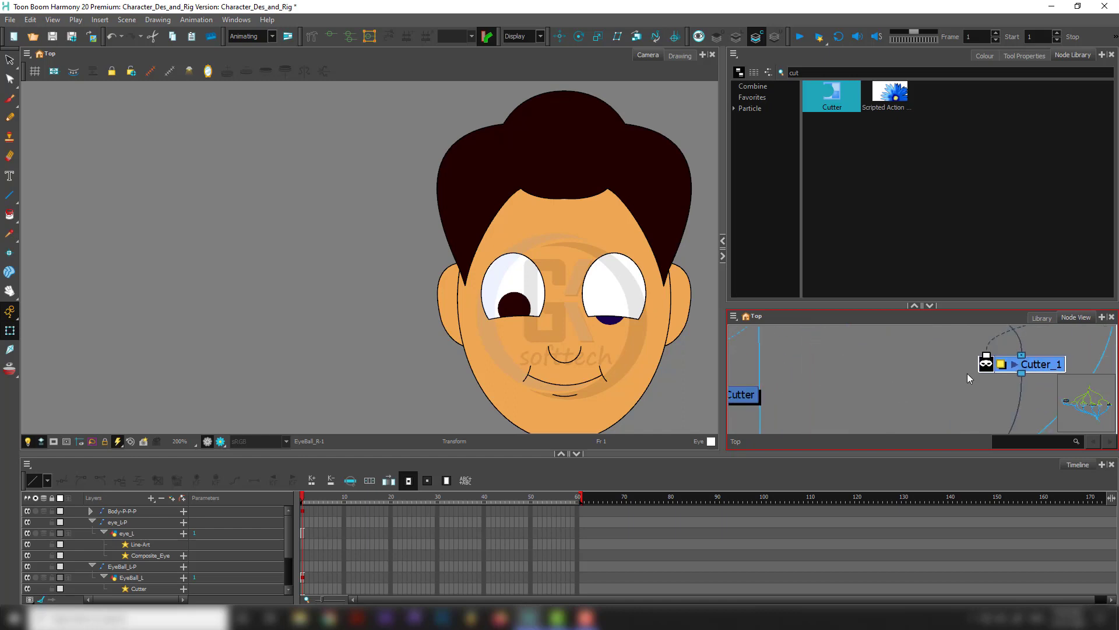
{"action": "scroll", "coordinate": [986, 361], "scroll_direction": "up", "scroll_amount": 5}
{"action": "scroll", "coordinate": [953, 383], "scroll_direction": "down", "scroll_amount": 4}
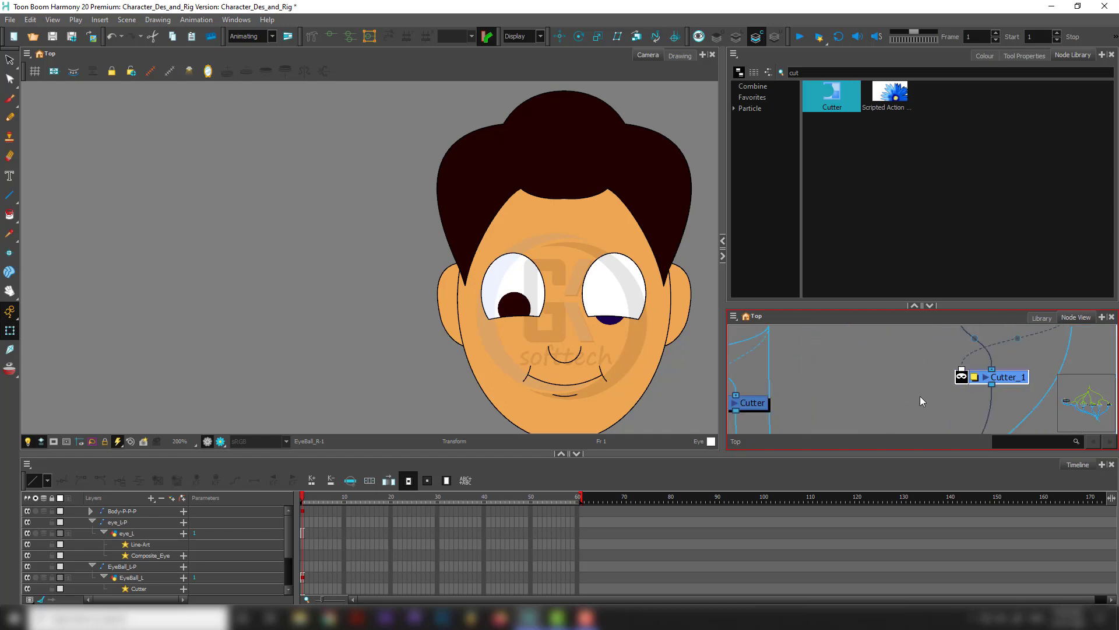
{"action": "scroll", "coordinate": [838, 390], "scroll_direction": "up", "scroll_amount": 2}
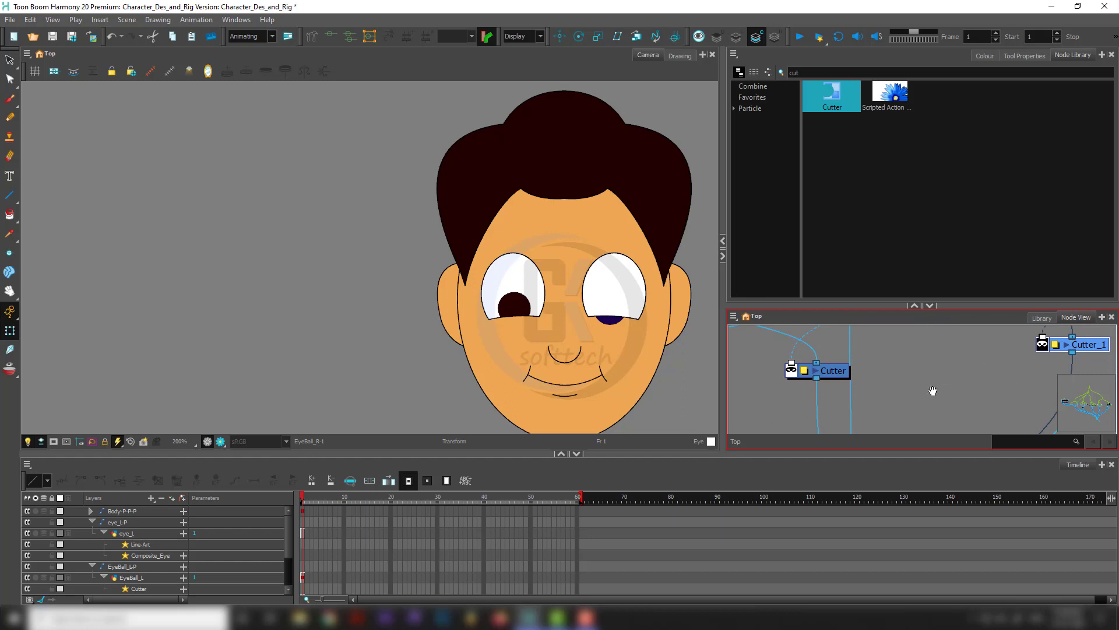
{"action": "left_click_drag", "start_coordinate": [933, 390], "coordinate": [854, 420]}
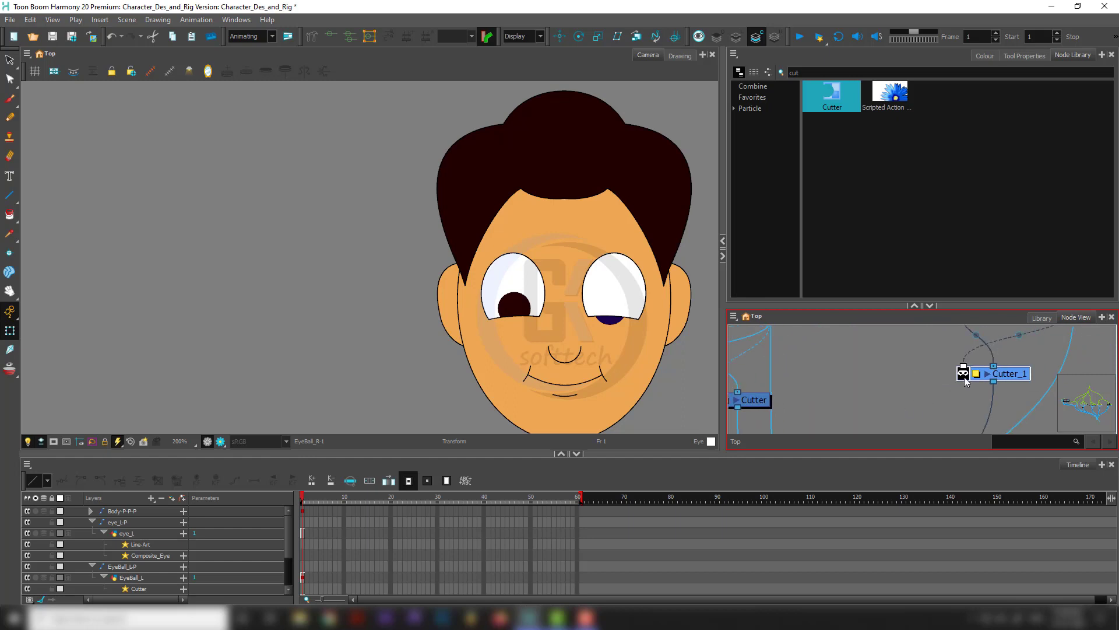
Switch EyeBall_R to its Line Art layer and delete the leftover circle outline over the left eye.
{"action": "left_click", "coordinate": [610, 320]}
{"action": "key", "text": "alt+s"}
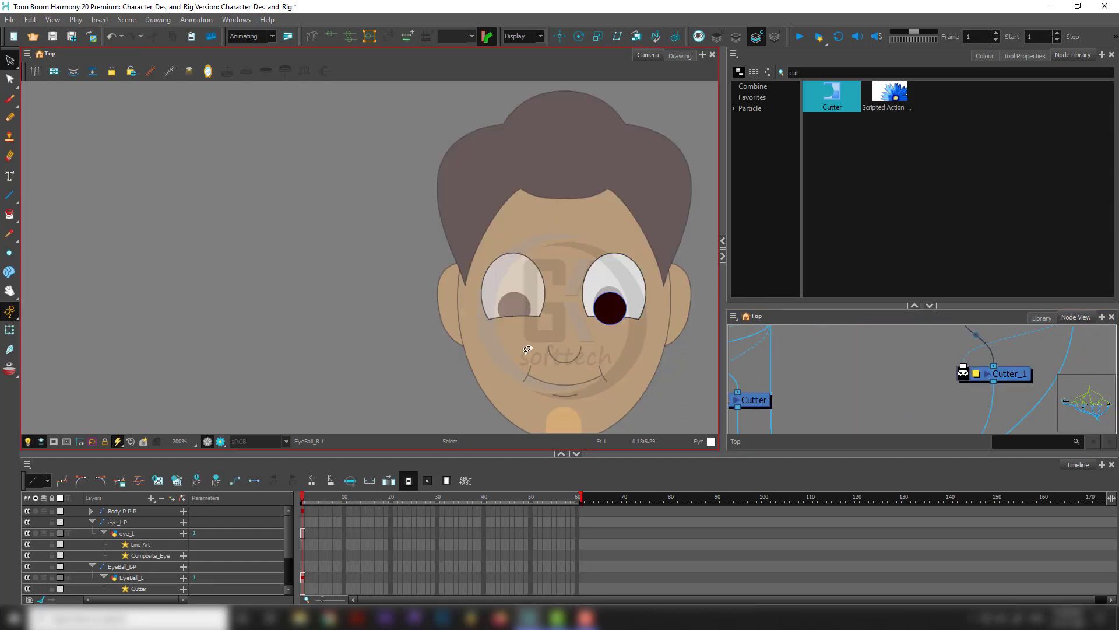
{"action": "left_click", "coordinate": [737, 36]}
{"action": "left_click", "coordinate": [528, 321]}
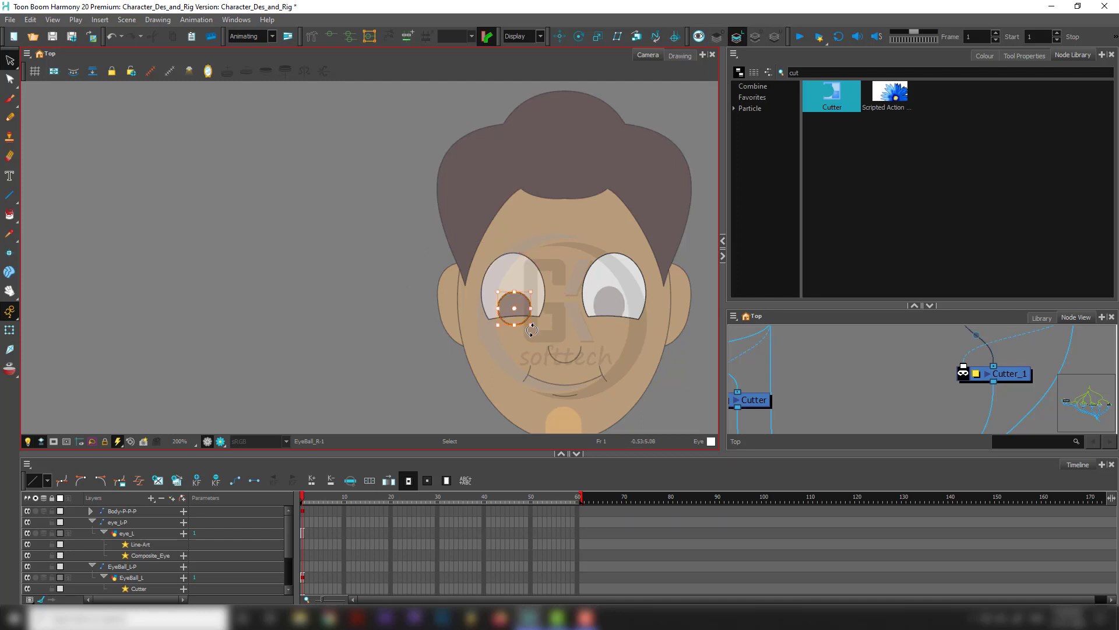
{"action": "key", "text": "Delete"}
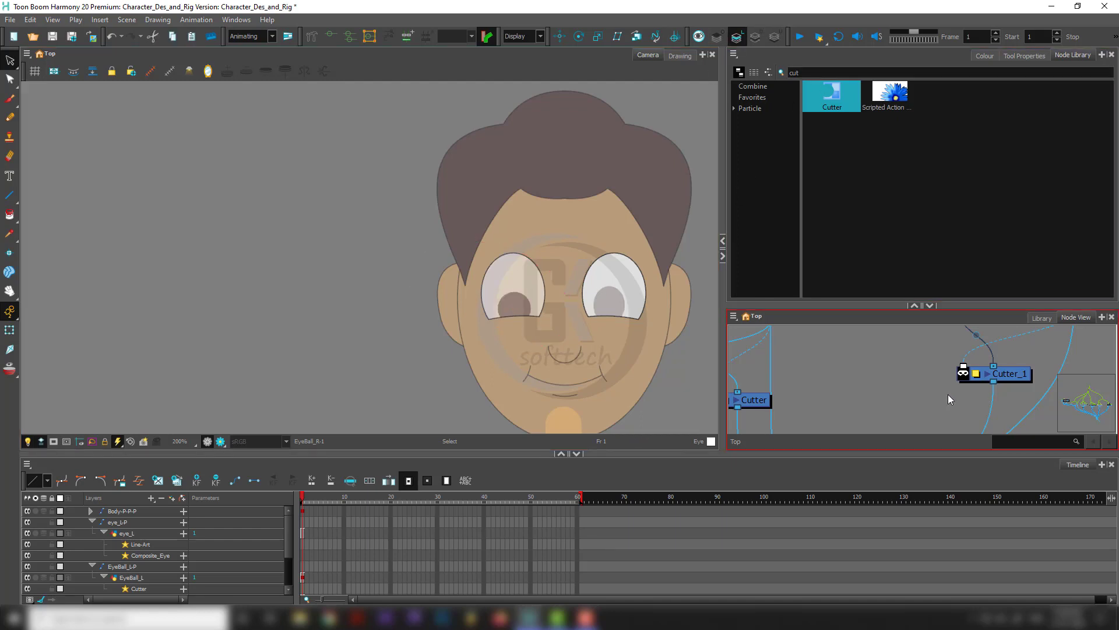
Try moving the EyeBall_R drawing within the right eye to test the cutter, undoing each move.
{"action": "key", "text": "shift+t"}
{"action": "scroll", "coordinate": [607, 323], "scroll_direction": "up", "scroll_amount": 2}
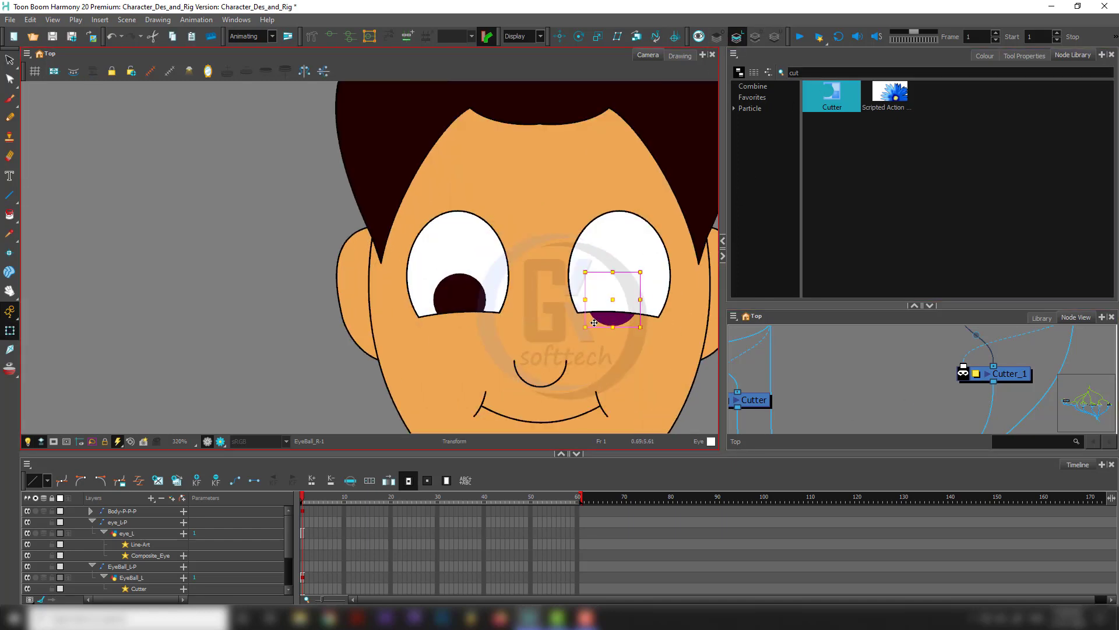
{"action": "left_click_drag", "start_coordinate": [594, 323], "coordinate": [560, 311]}
{"action": "key", "text": "ctrl+z"}
{"action": "left_click_drag", "start_coordinate": [622, 316], "coordinate": [608, 275]}
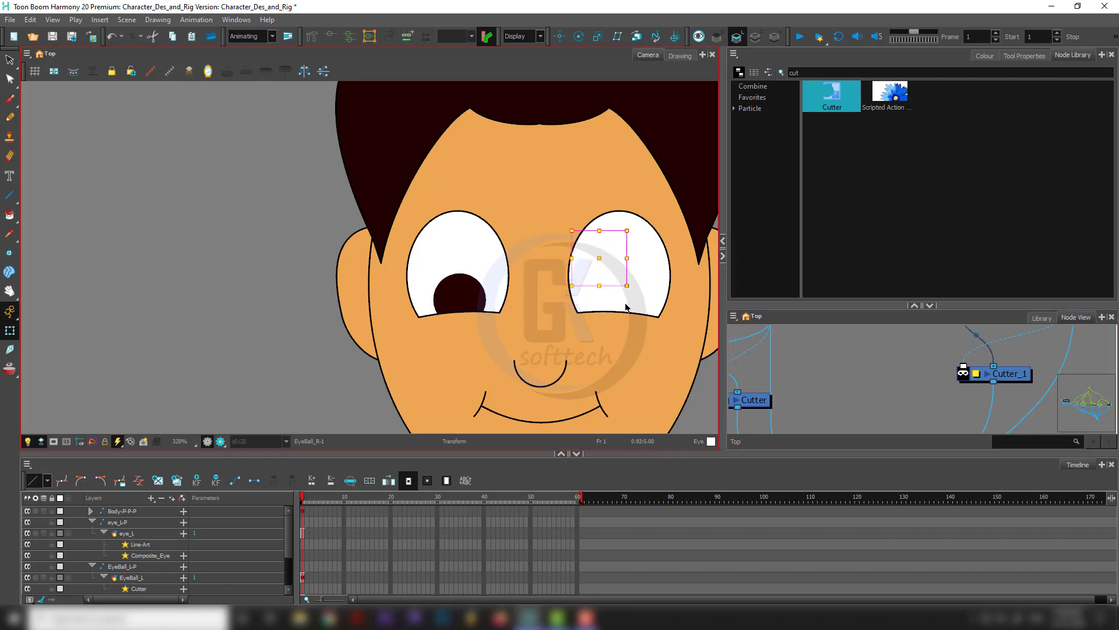
{"action": "key", "text": "ctrl+z"}
Select EyeBall_R and toggle the inversion on its Cutter until the eyeball is kept inside the Eye_R shape.
{"action": "scroll", "coordinate": [912, 397], "scroll_direction": "down", "scroll_amount": 4}
{"action": "left_click_drag", "start_coordinate": [997, 354], "coordinate": [934, 386]}
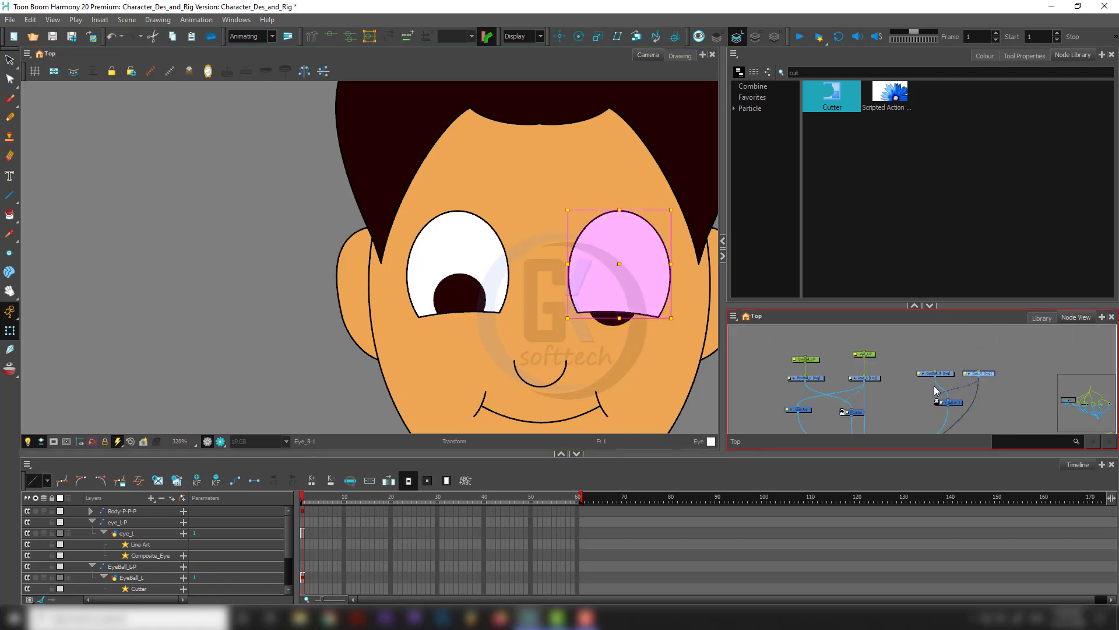
{"action": "scroll", "coordinate": [928, 386], "scroll_direction": "up", "scroll_amount": 2}
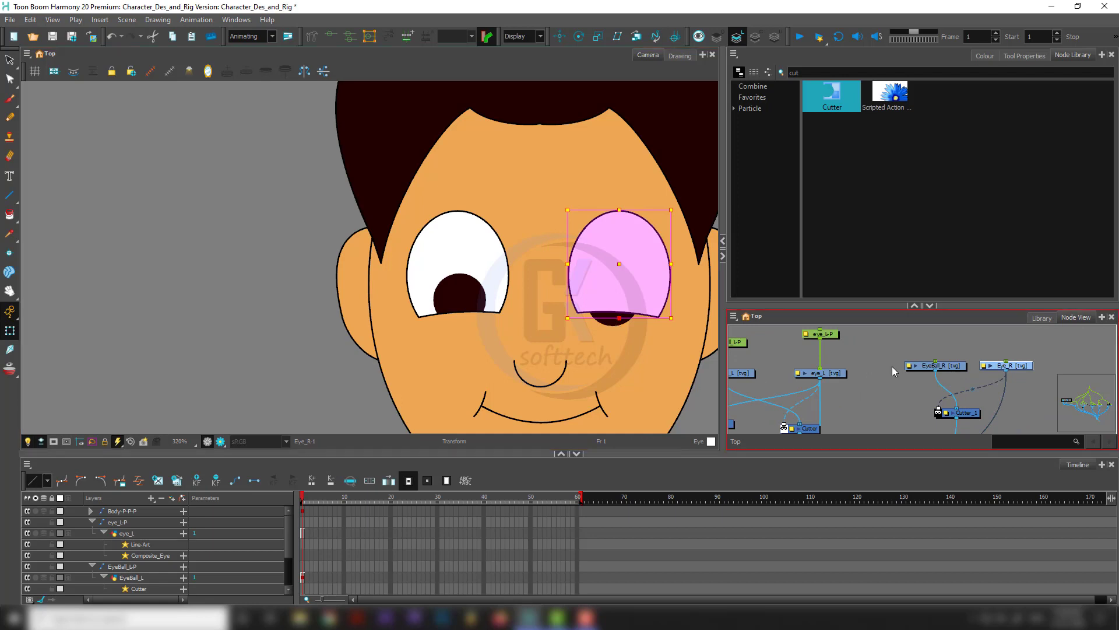
{"action": "left_click", "coordinate": [927, 367]}
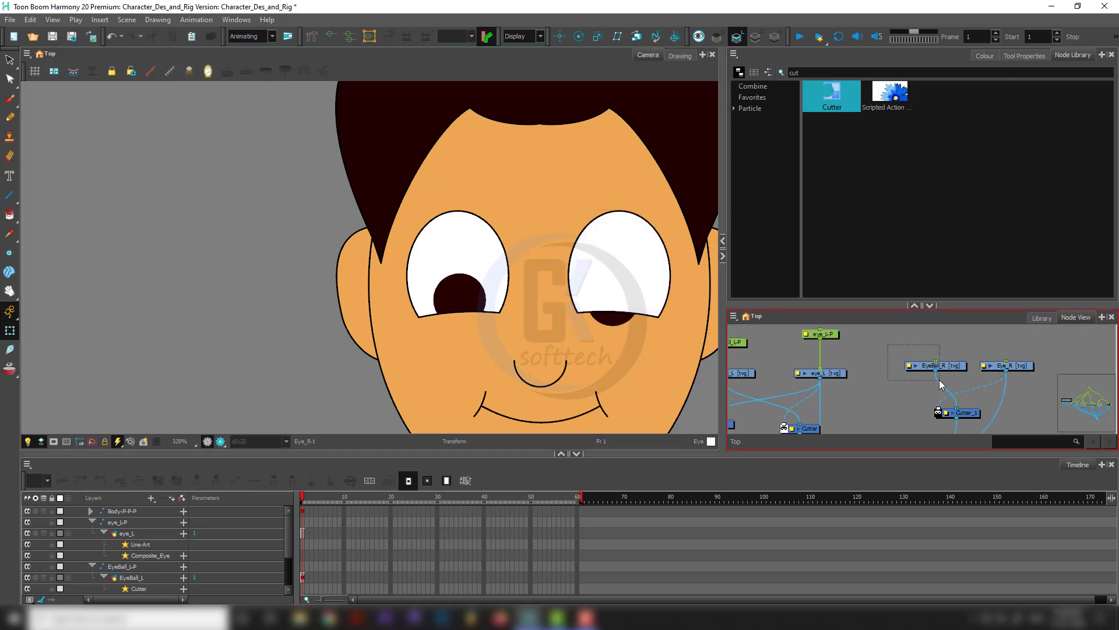
{"action": "left_click", "coordinate": [938, 412]}
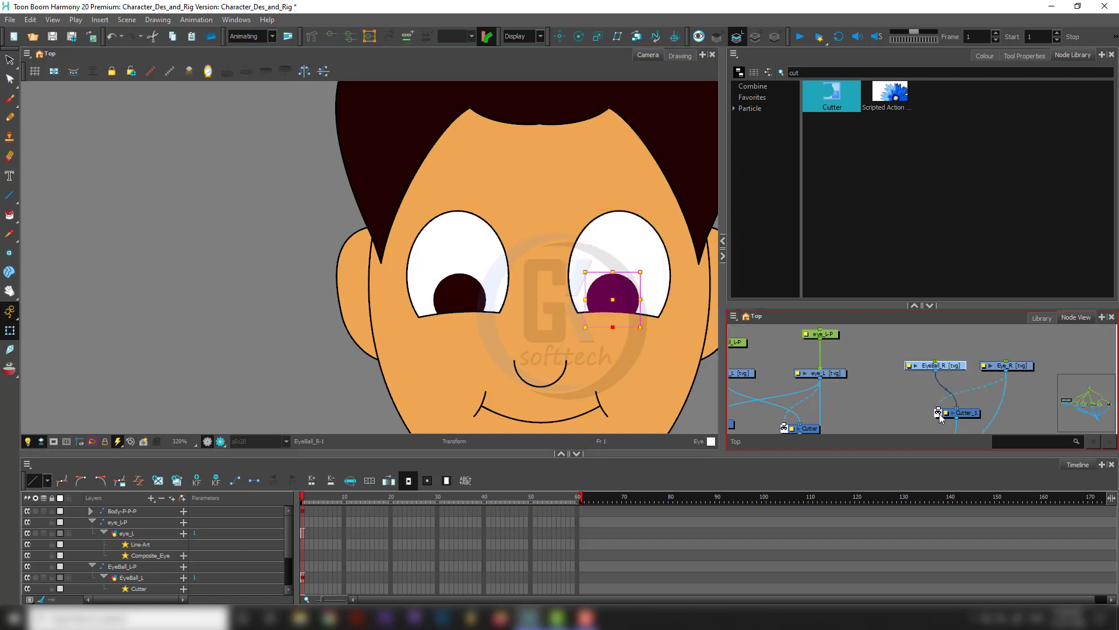
{"action": "left_click", "coordinate": [938, 412]}
{"action": "left_click", "coordinate": [938, 412]}
{"action": "left_click", "coordinate": [938, 412]}
{"action": "left_click", "coordinate": [938, 413]}
{"action": "left_click", "coordinate": [938, 412]}
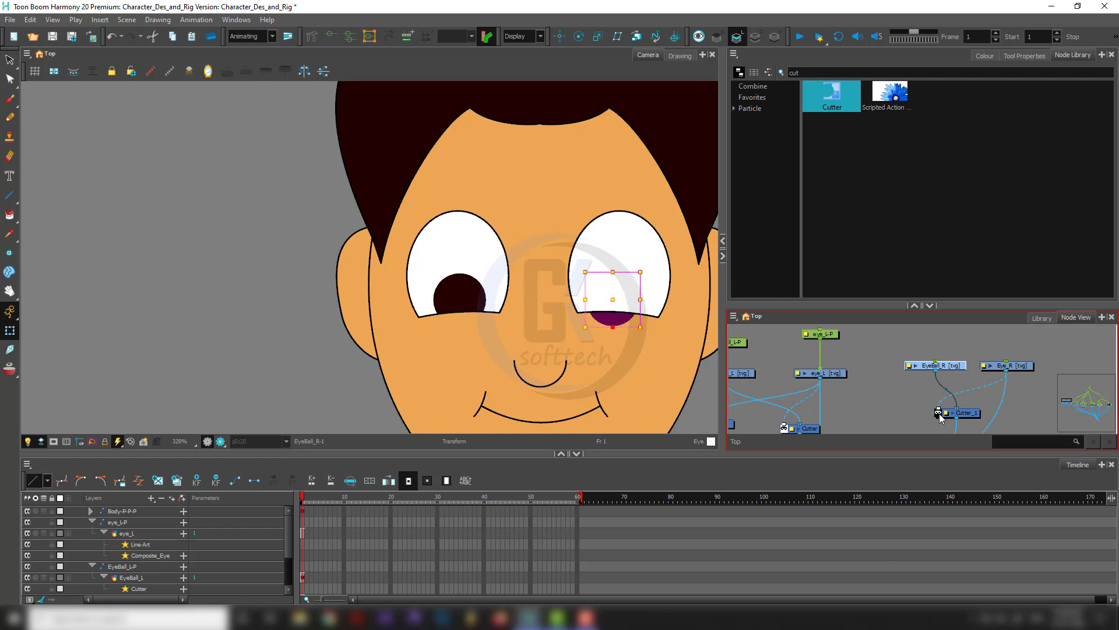
{"action": "left_click", "coordinate": [938, 412]}
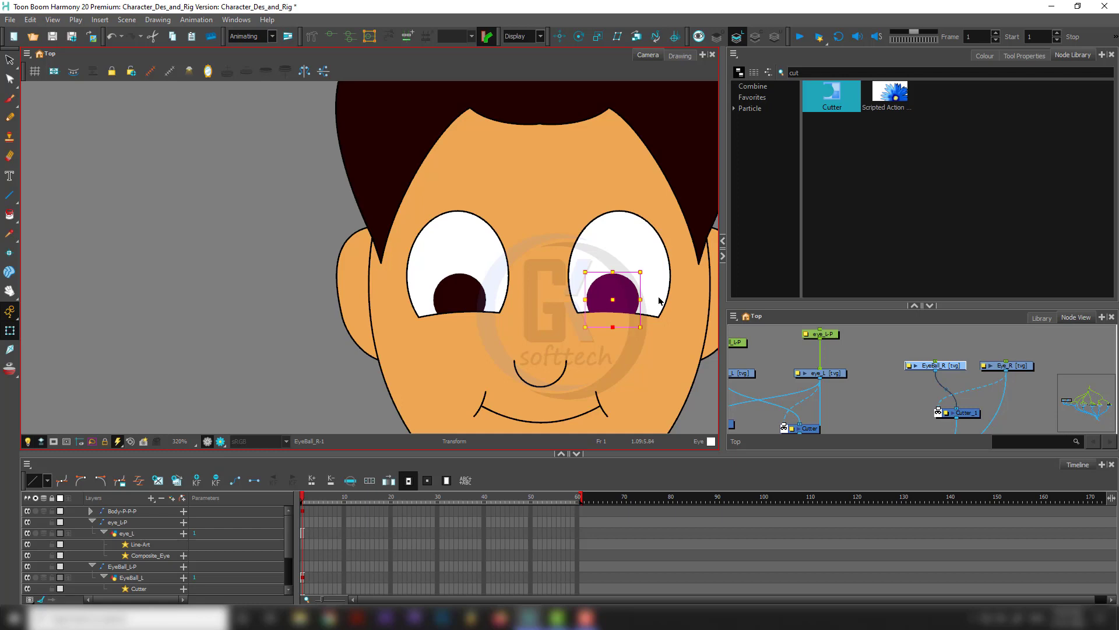
Inspect where the eyeball meets the eye outline, and add a Line-Art node found with "line" beside the right eye's Cutter.
{"action": "left_click", "coordinate": [852, 73]}
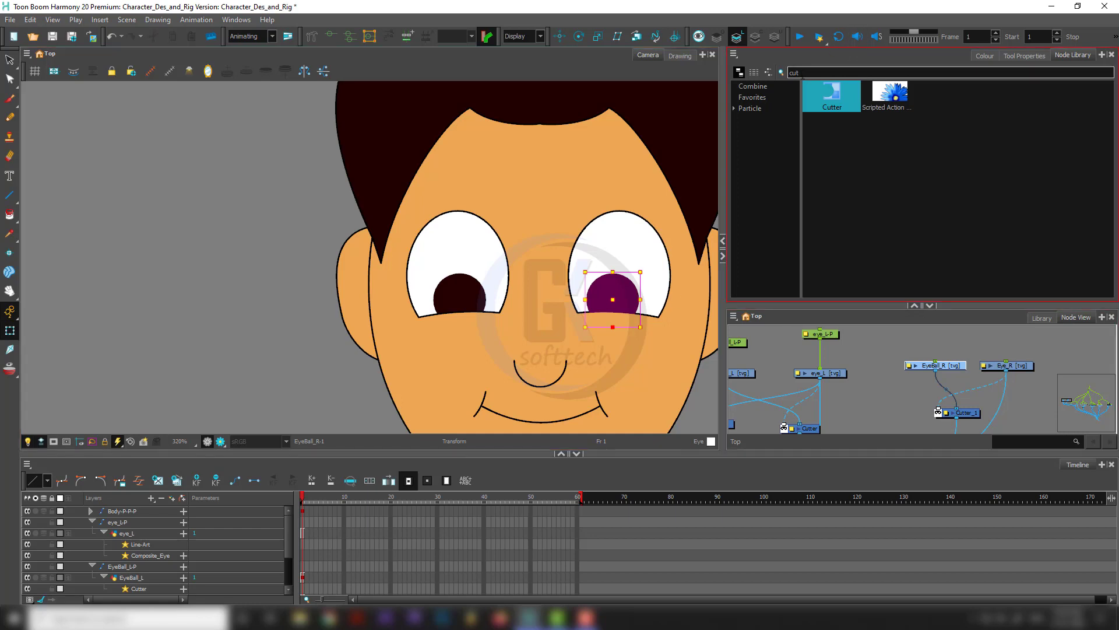
{"action": "left_click", "coordinate": [863, 169]}
{"action": "scroll", "coordinate": [609, 322], "scroll_direction": "up", "scroll_amount": 10}
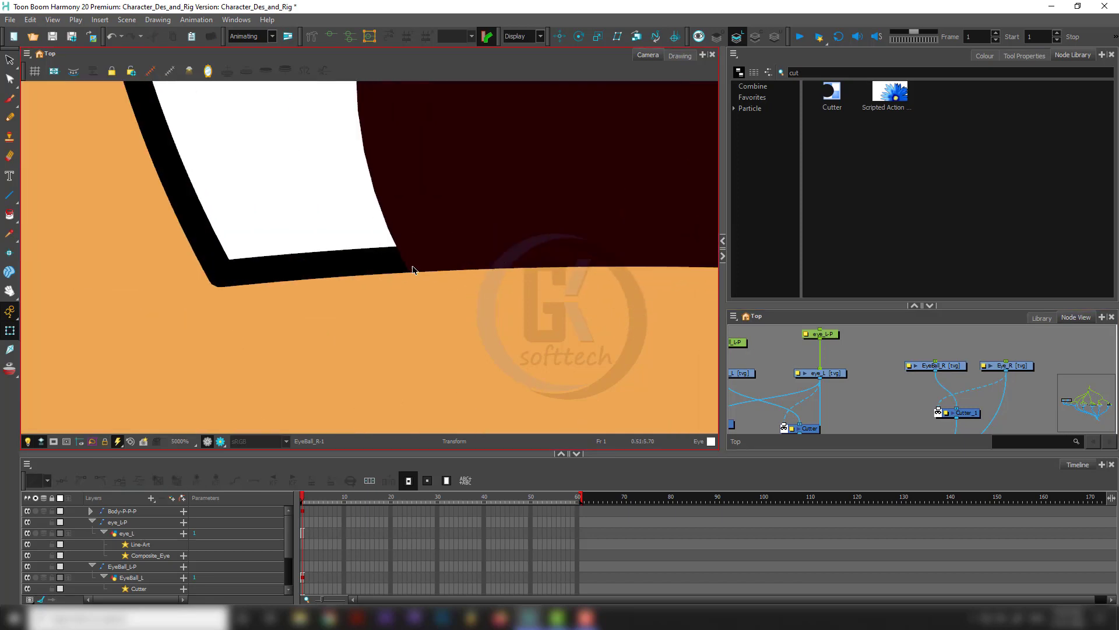
{"action": "scroll", "coordinate": [413, 270], "scroll_direction": "up", "scroll_amount": 3}
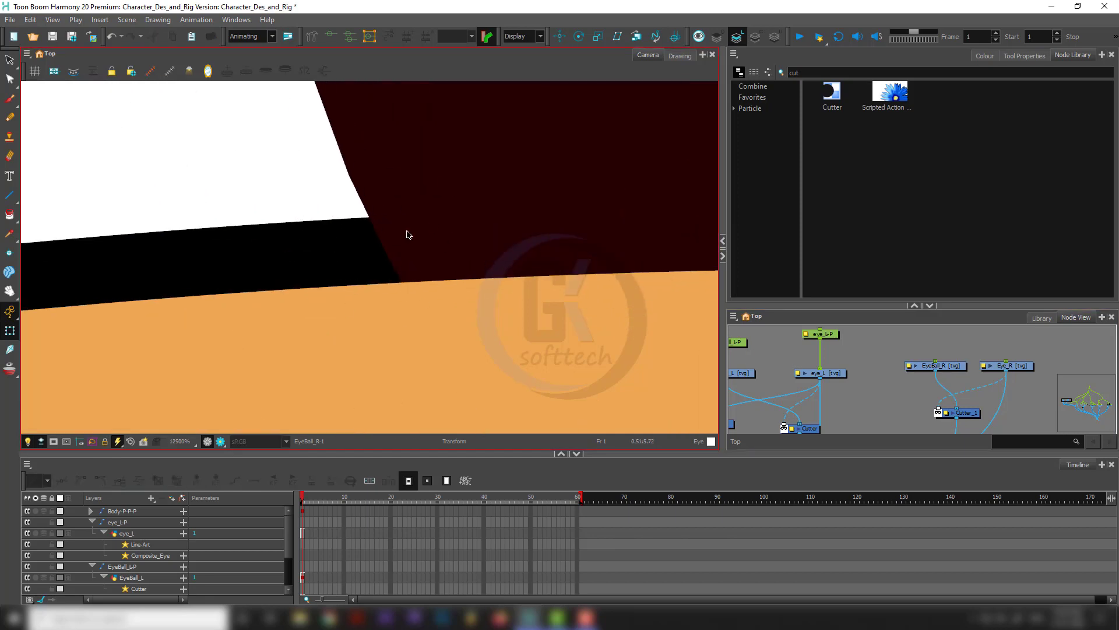
{"action": "scroll", "coordinate": [384, 253], "scroll_direction": "down", "scroll_amount": 13}
{"action": "left_click_drag", "start_coordinate": [846, 73], "coordinate": [708, 78]}
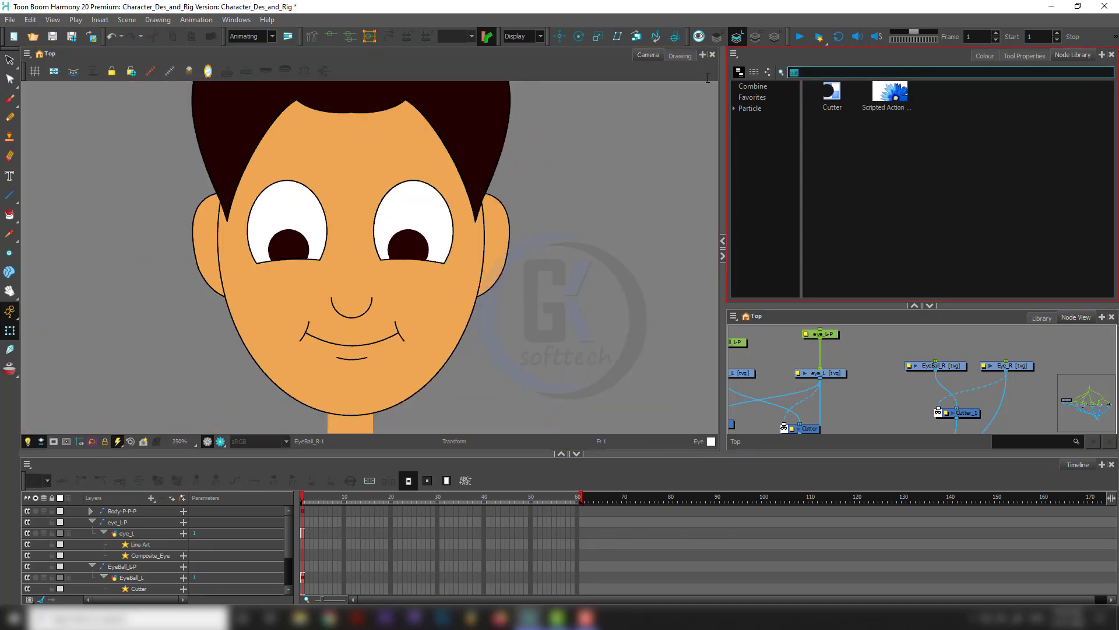
{"action": "left_click", "coordinate": [708, 78]}
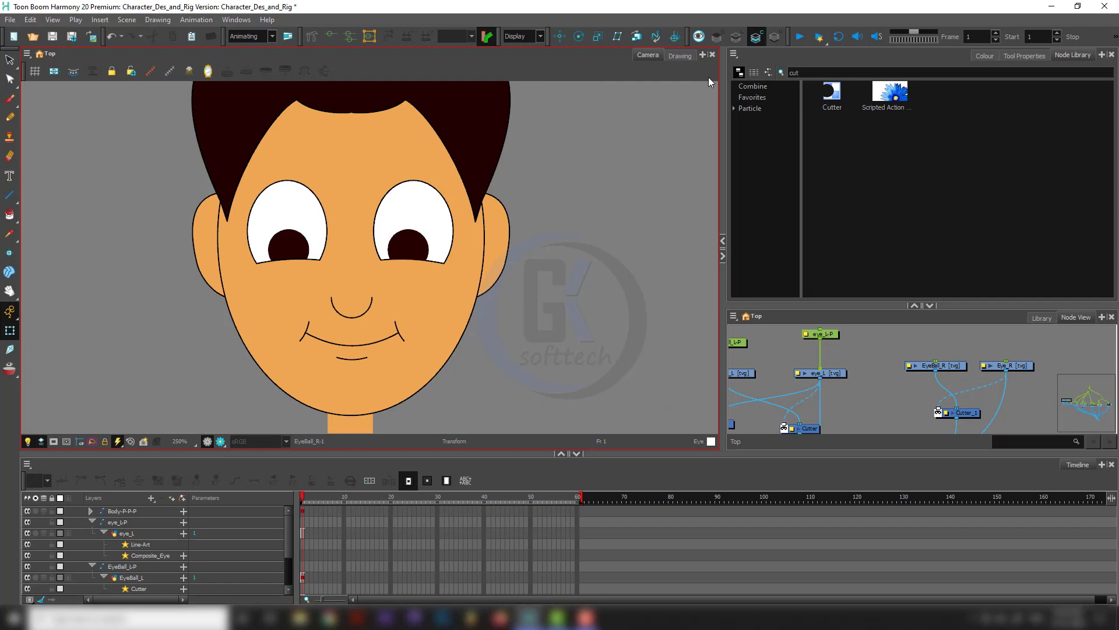
{"action": "left_click_drag", "start_coordinate": [845, 73], "coordinate": [762, 73]}
{"action": "type", "text": "line"}
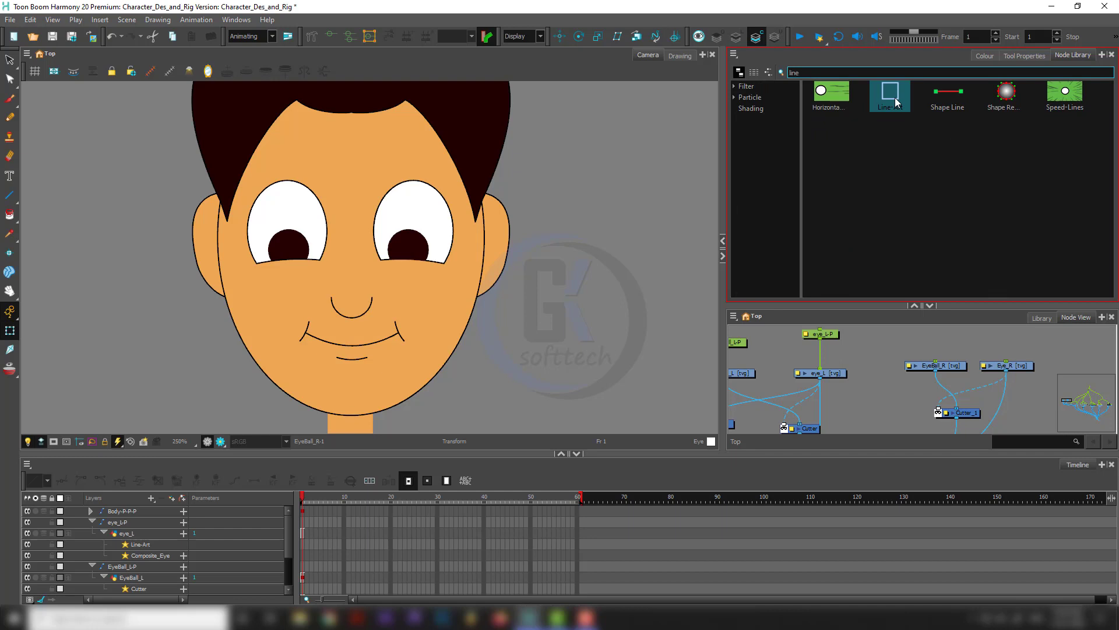
{"action": "left_click_drag", "start_coordinate": [890, 93], "coordinate": [898, 426]}
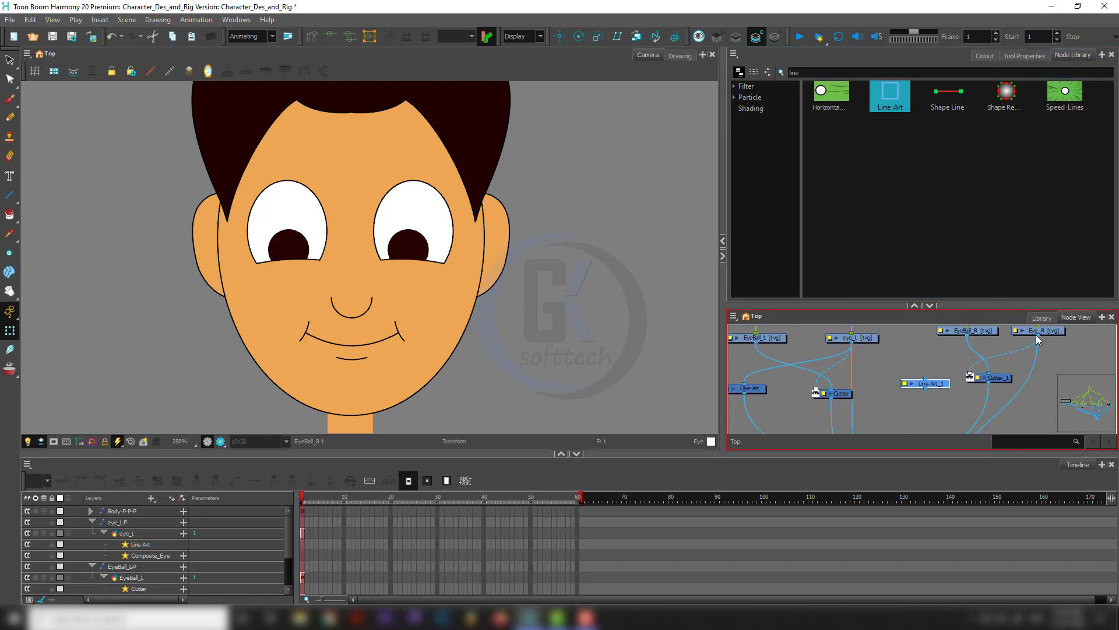
Connect Eye_R to Line-Art_1 and feed Line-Art_1 into the right eye's composite so the outline sits above the eyeball.
{"action": "left_click_drag", "start_coordinate": [1036, 334], "coordinate": [935, 400]}
{"action": "scroll", "coordinate": [945, 379], "scroll_direction": "down", "scroll_amount": 2}
{"action": "scroll", "coordinate": [947, 363], "scroll_direction": "down", "scroll_amount": 2}
{"action": "scroll", "coordinate": [395, 218], "scroll_direction": "up", "scroll_amount": 5}
{"action": "left_click_drag", "start_coordinate": [549, 346], "coordinate": [547, 191]}
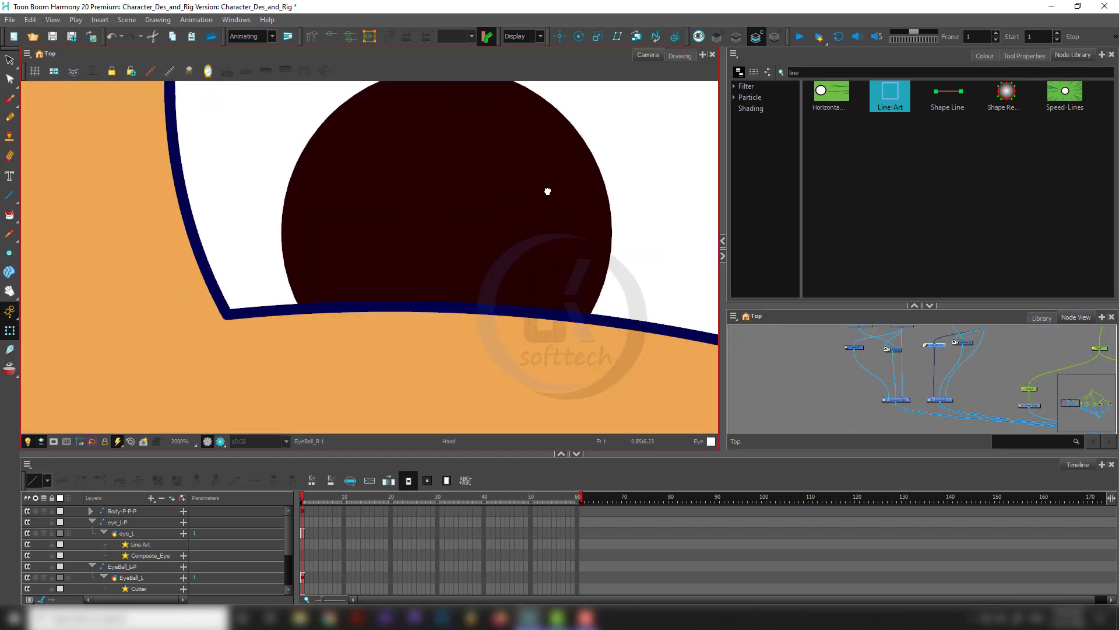
{"action": "left_click_drag", "start_coordinate": [933, 401], "coordinate": [934, 399]}
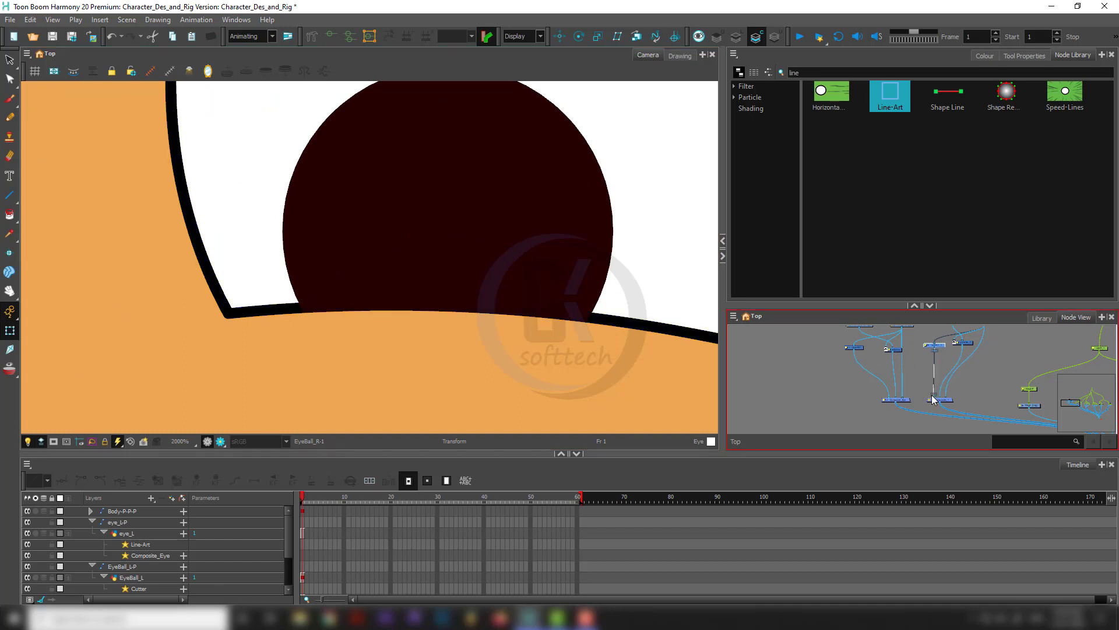
{"action": "left_click", "coordinate": [917, 383]}
{"action": "scroll", "coordinate": [490, 299], "scroll_direction": "down", "scroll_amount": 5}
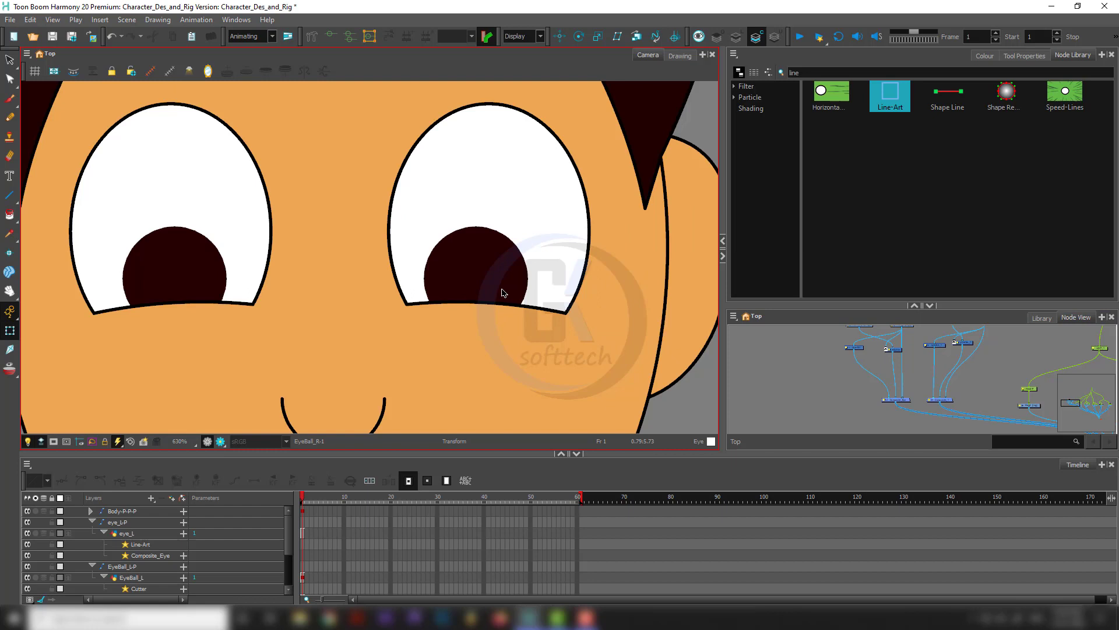
{"action": "scroll", "coordinate": [504, 293], "scroll_direction": "down", "scroll_amount": 4}
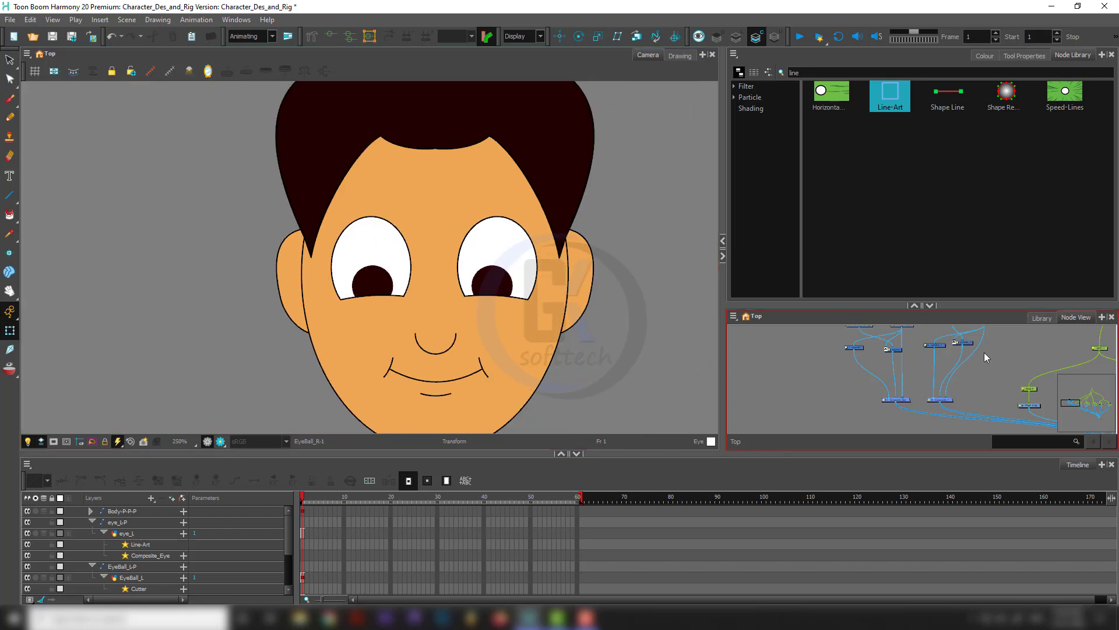
Add parent pegs to the EyeBall_R and Eye_R drawings.
{"action": "scroll", "coordinate": [971, 368], "scroll_direction": "up", "scroll_amount": 5}
{"action": "left_click_drag", "start_coordinate": [869, 338], "coordinate": [1001, 417]}
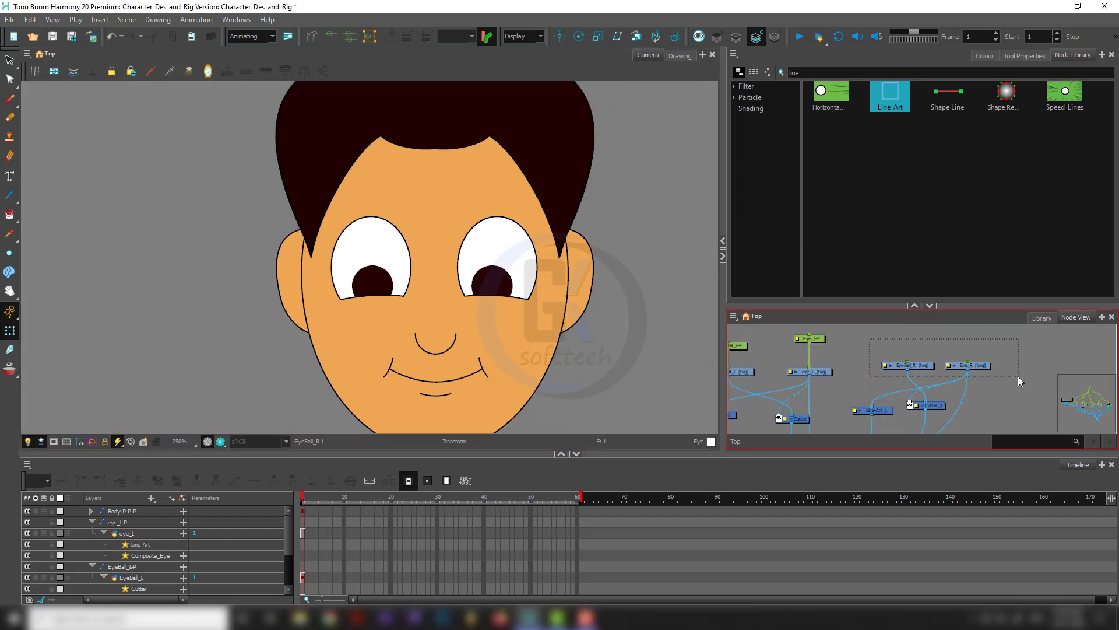
{"action": "key", "text": "ctrl+p"}
{"action": "left_click_drag", "start_coordinate": [1012, 364], "coordinate": [880, 412]}
{"action": "left_click", "coordinate": [875, 410]}
Move the pivot of the EyeBall_R peg to the centre of the right eyeball with the Rotate tool.
{"action": "left_click", "coordinate": [904, 382]}
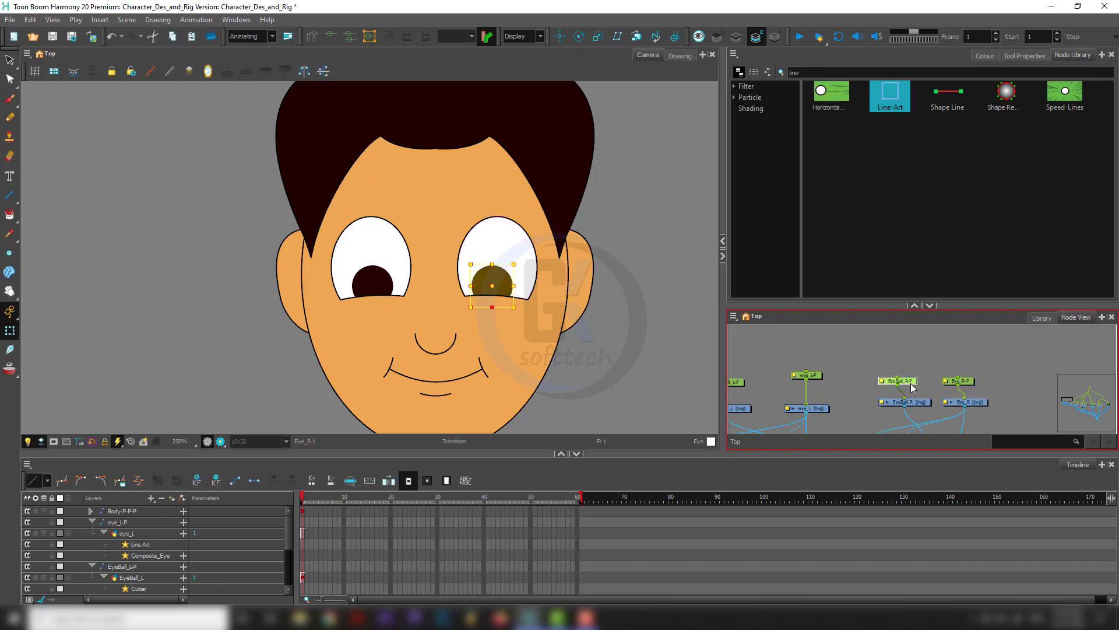
{"action": "left_click", "coordinate": [578, 37]}
{"action": "scroll", "coordinate": [530, 179], "scroll_direction": "down", "scroll_amount": 4}
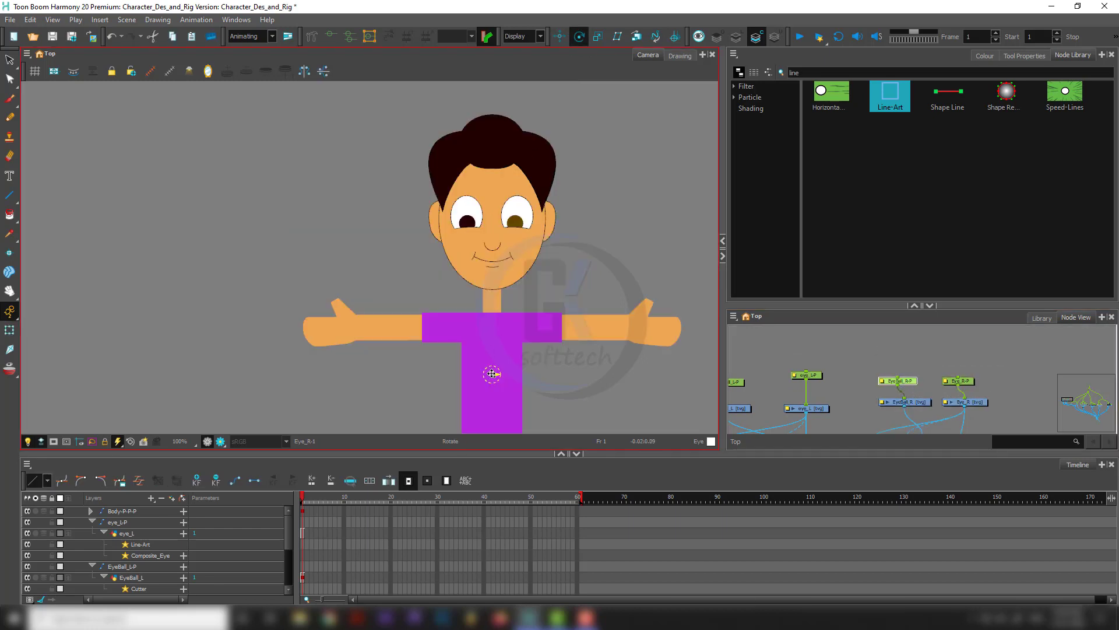
{"action": "scroll", "coordinate": [524, 219], "scroll_direction": "up", "scroll_amount": 5}
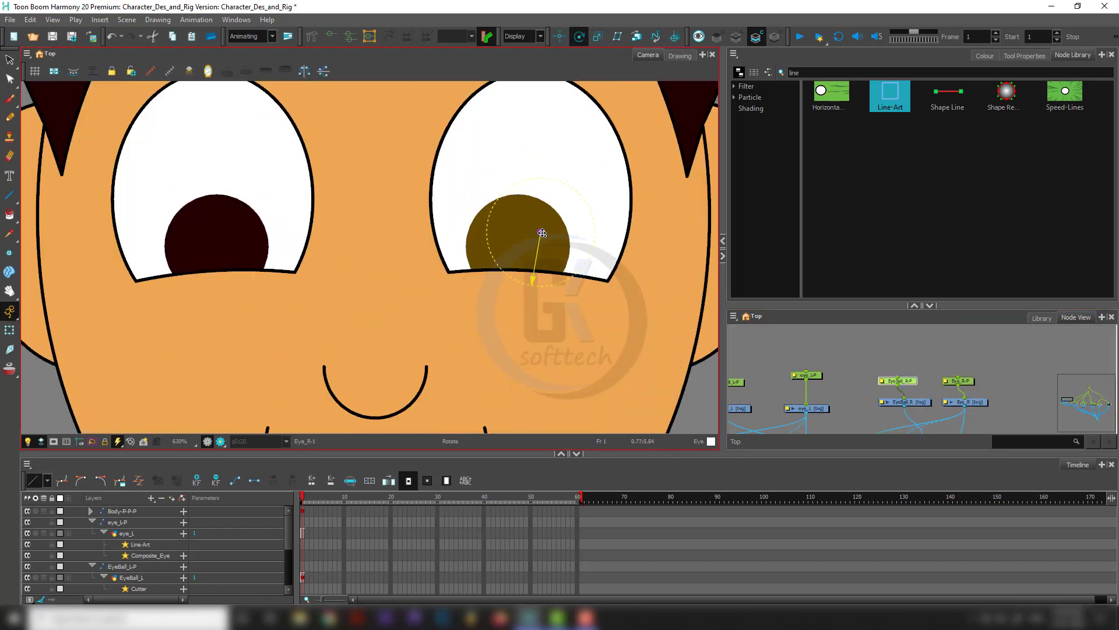
{"action": "left_click_drag", "start_coordinate": [540, 232], "coordinate": [520, 249]}
Move the pivot of the Eye_R peg to the centre of the right eye.
{"action": "left_click", "coordinate": [808, 373]}
{"action": "scroll", "coordinate": [475, 284], "scroll_direction": "down", "scroll_amount": 5}
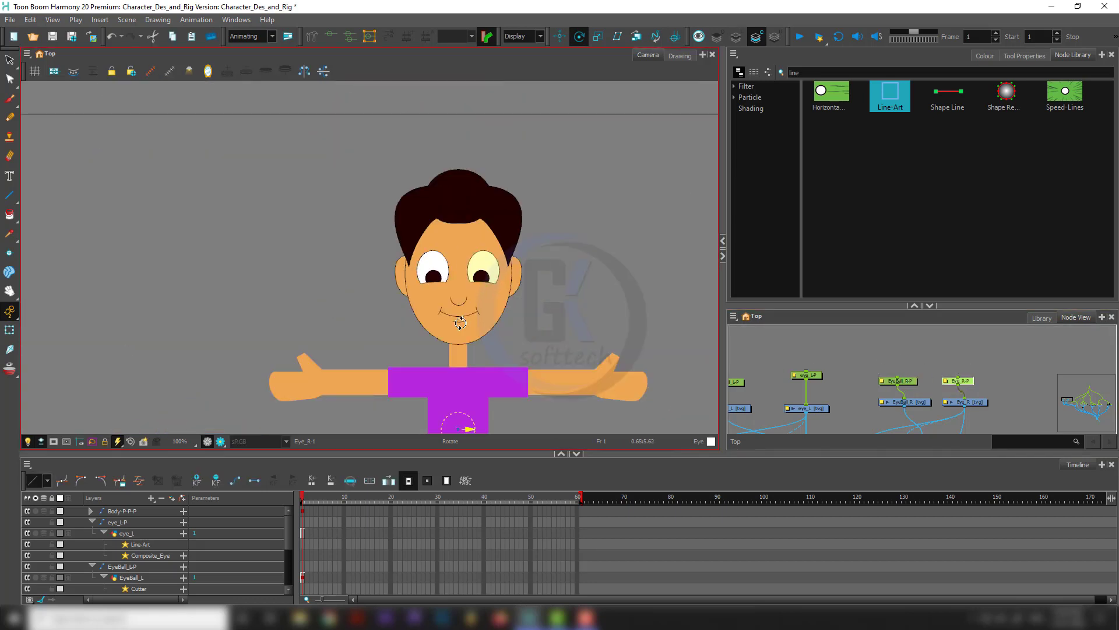
{"action": "left_click_drag", "start_coordinate": [492, 313], "coordinate": [491, 242]}
{"action": "scroll", "coordinate": [483, 273], "scroll_direction": "up", "scroll_amount": 8}
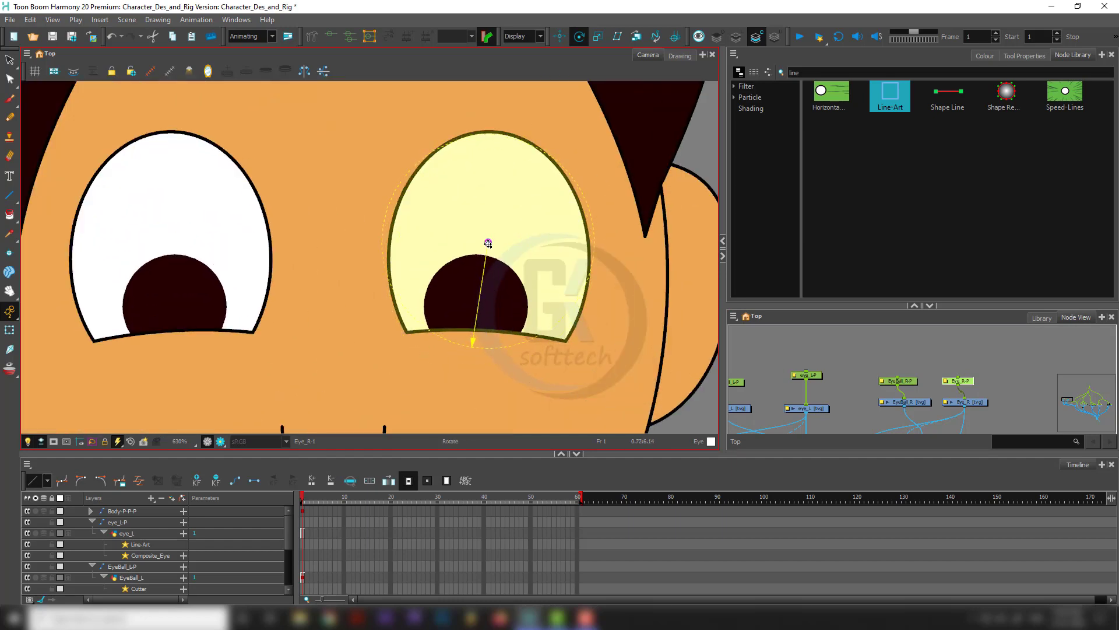
Select the four eye and eyeball pegs and add one common parent peg above them.
{"action": "left_click", "coordinate": [887, 353]}
{"action": "scroll", "coordinate": [904, 360], "scroll_direction": "down", "scroll_amount": 3}
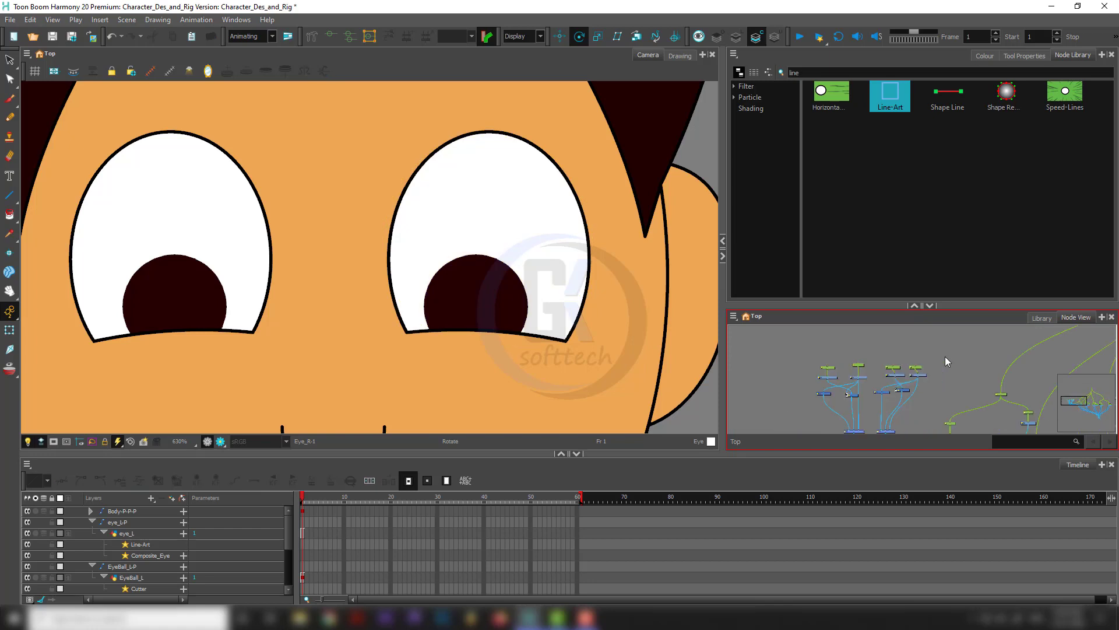
{"action": "left_click_drag", "start_coordinate": [946, 357], "coordinate": [799, 368]}
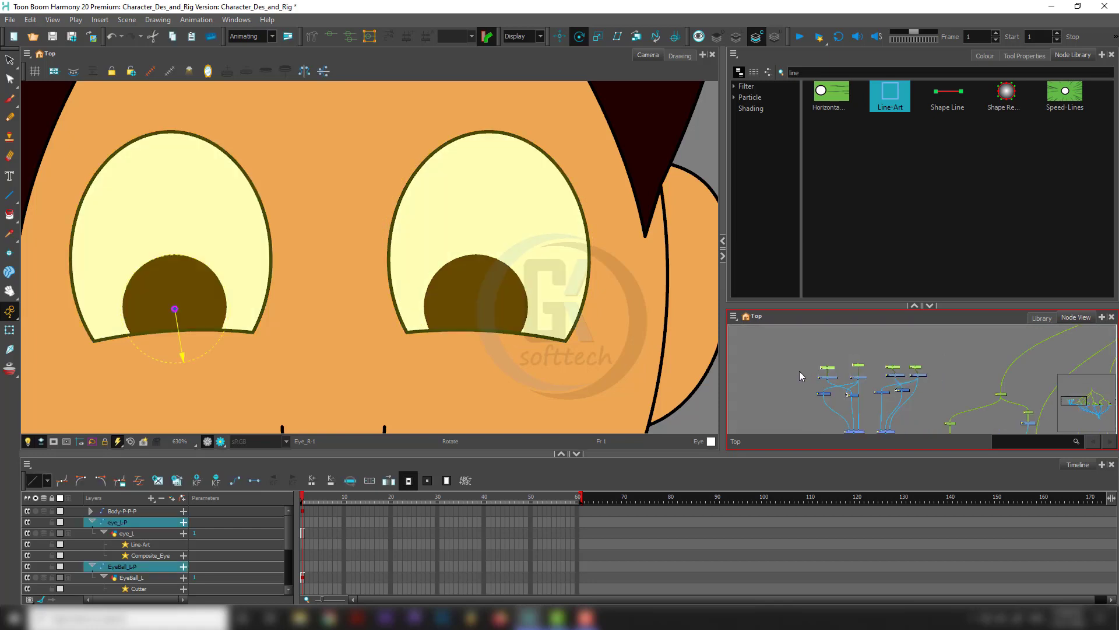
{"action": "key", "text": "ctrl+p"}
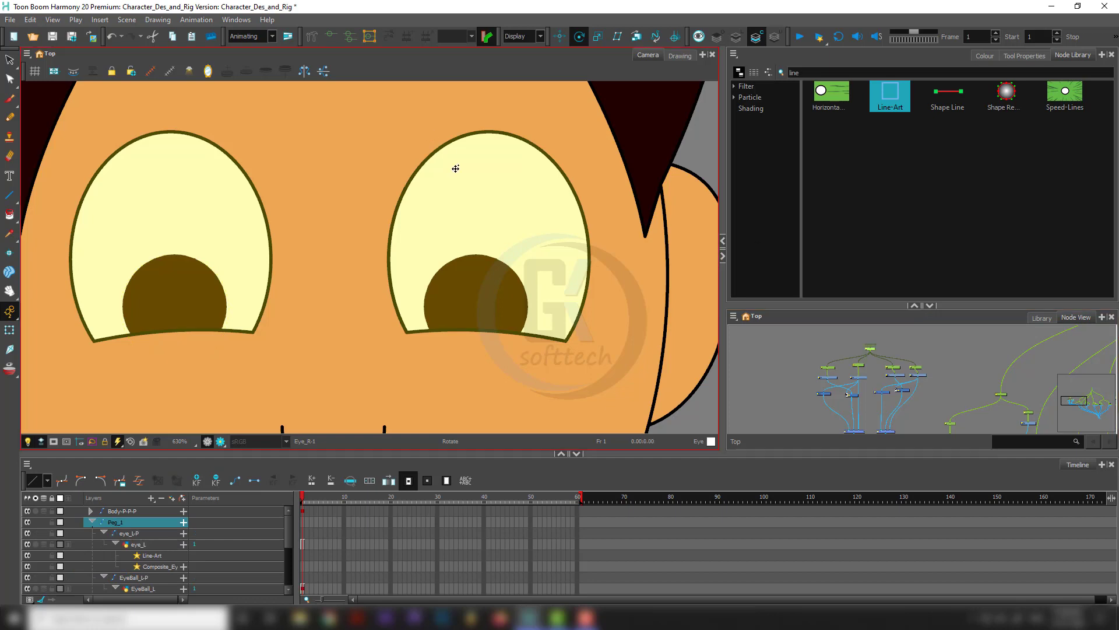
Move the pivot of Peg_1 to the middle of the face between the two eyes.
{"action": "scroll", "coordinate": [425, 201], "scroll_direction": "down", "scroll_amount": 9}
{"action": "scroll", "coordinate": [412, 330], "scroll_direction": "up", "scroll_amount": 4}
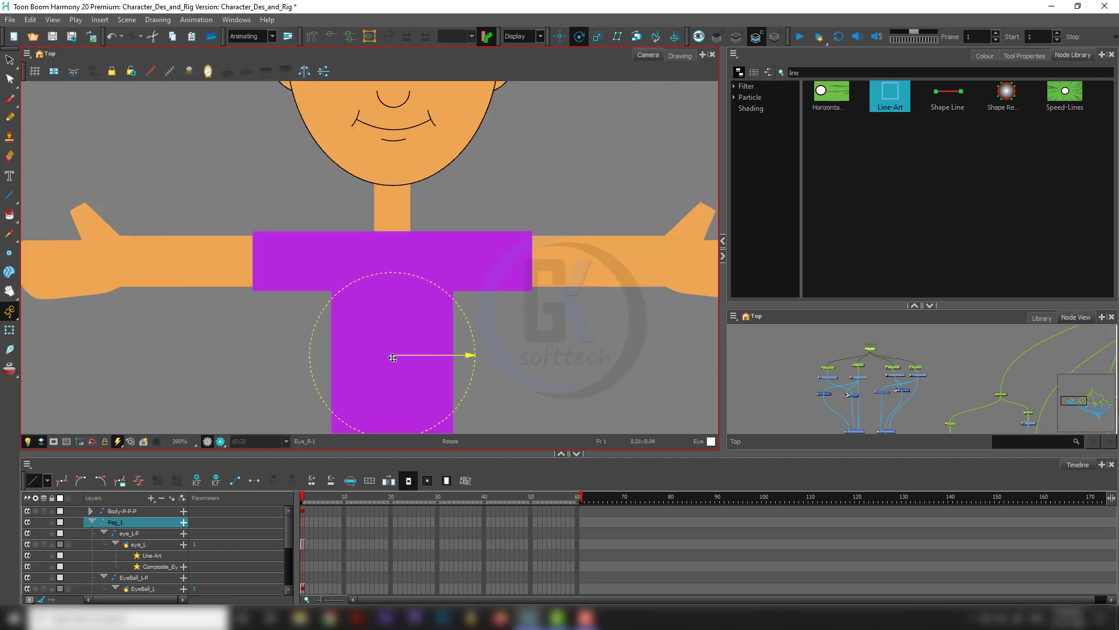
{"action": "left_click_drag", "start_coordinate": [392, 355], "coordinate": [456, 223]}
{"action": "left_click", "coordinate": [804, 356]}
{"action": "scroll", "coordinate": [886, 361], "scroll_direction": "down", "scroll_amount": 1}
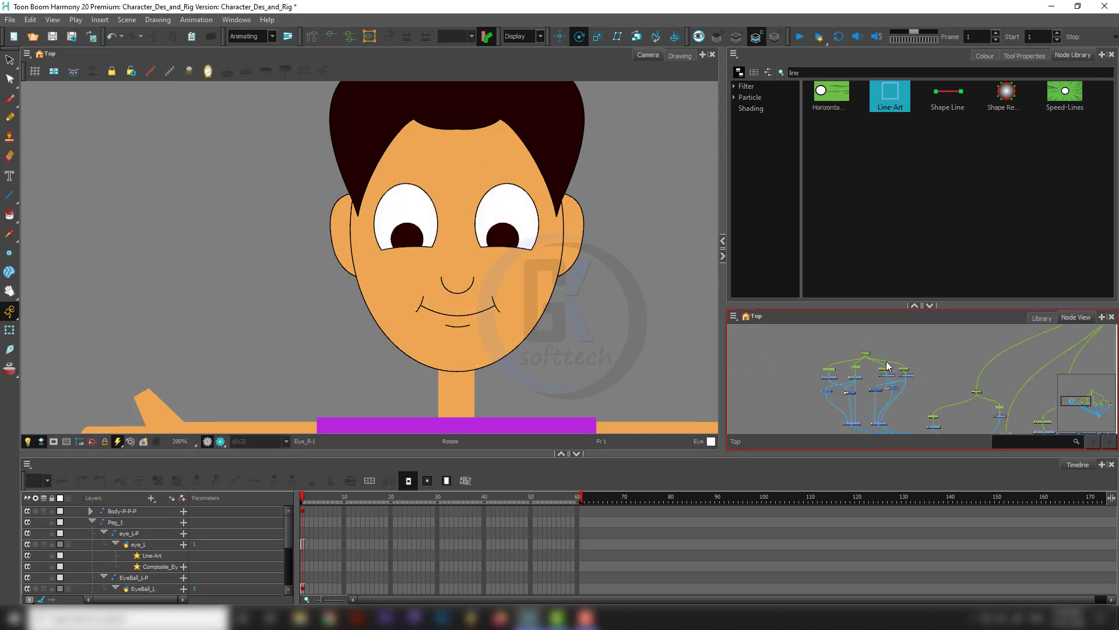
Try moving both eyes together sideways through Peg_1 with the Transform tool, and undo the move.
{"action": "scroll", "coordinate": [892, 348], "scroll_direction": "up", "scroll_amount": 3}
{"action": "left_click_drag", "start_coordinate": [879, 336], "coordinate": [831, 350]}
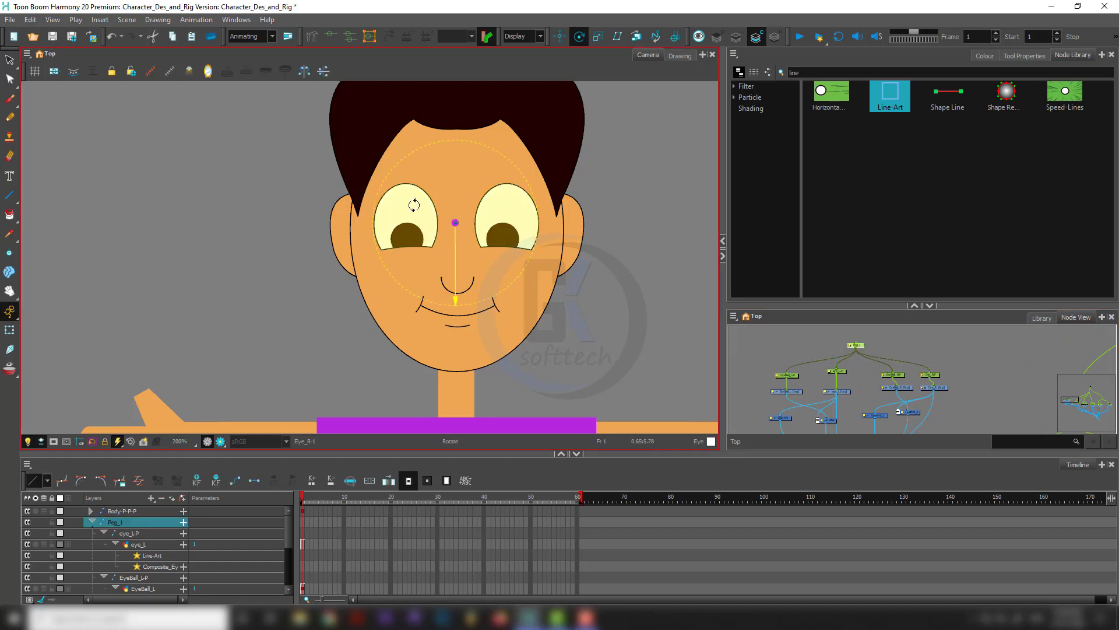
{"action": "key", "text": "shift+t"}
{"action": "left_click_drag", "start_coordinate": [498, 216], "coordinate": [399, 216]}
{"action": "key", "text": "ctrl+z"}
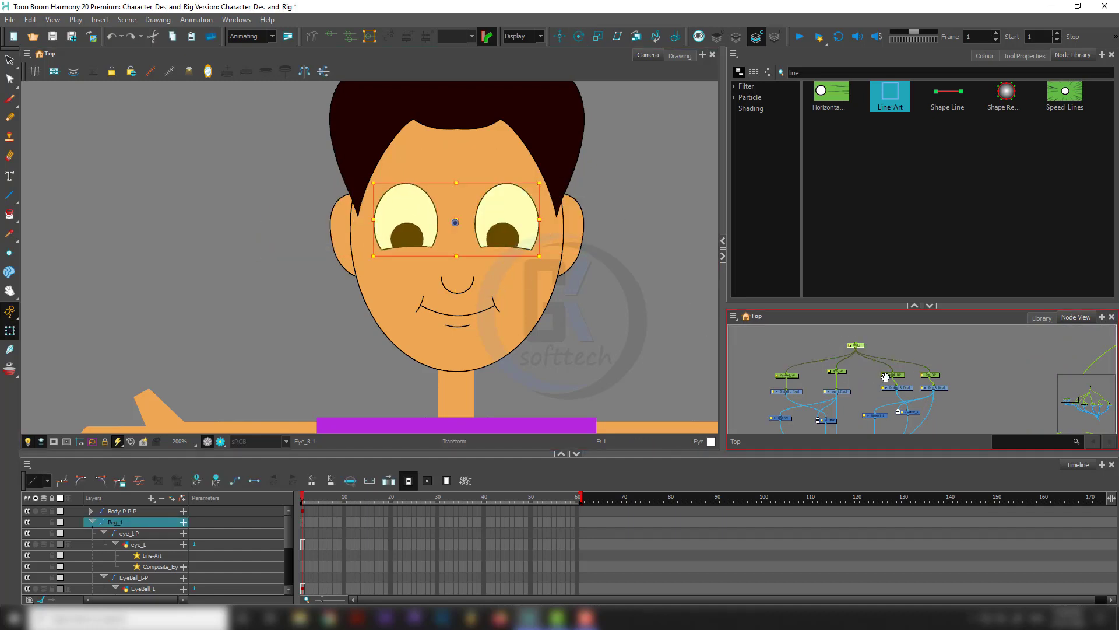
Select the Head drawing and delete the leftover right-eye artwork from it.
{"action": "scroll", "coordinate": [922, 416], "scroll_direction": "up", "scroll_amount": 6}
{"action": "left_click", "coordinate": [934, 415]}
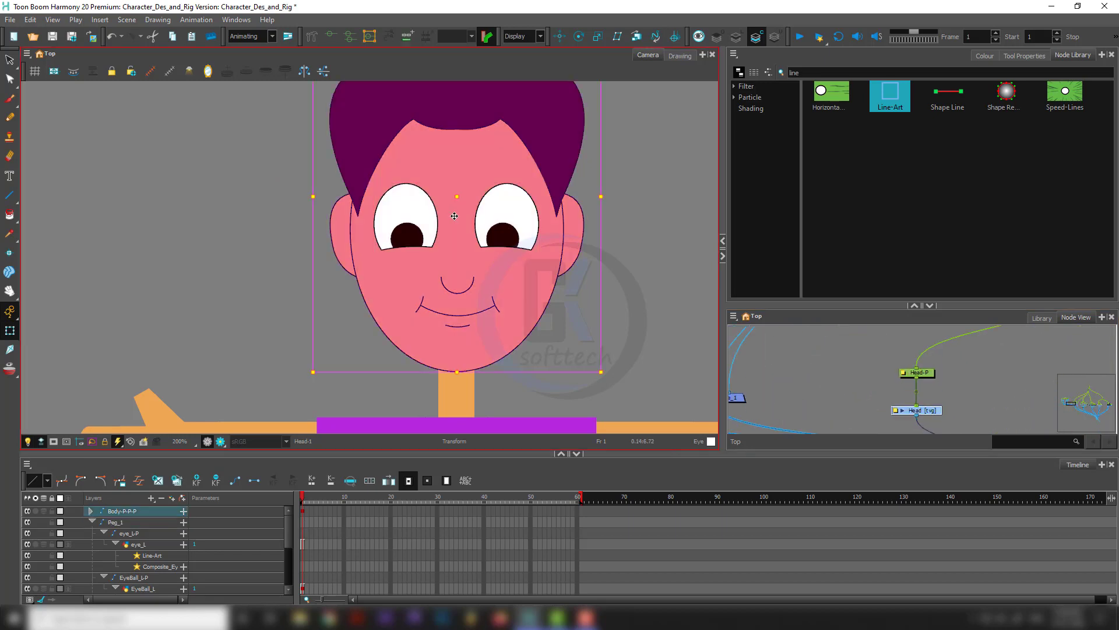
{"action": "key", "text": "alt+s"}
{"action": "scroll", "coordinate": [496, 260], "scroll_direction": "up", "scroll_amount": 3}
{"action": "scroll", "coordinate": [500, 256], "scroll_direction": "down", "scroll_amount": 2}
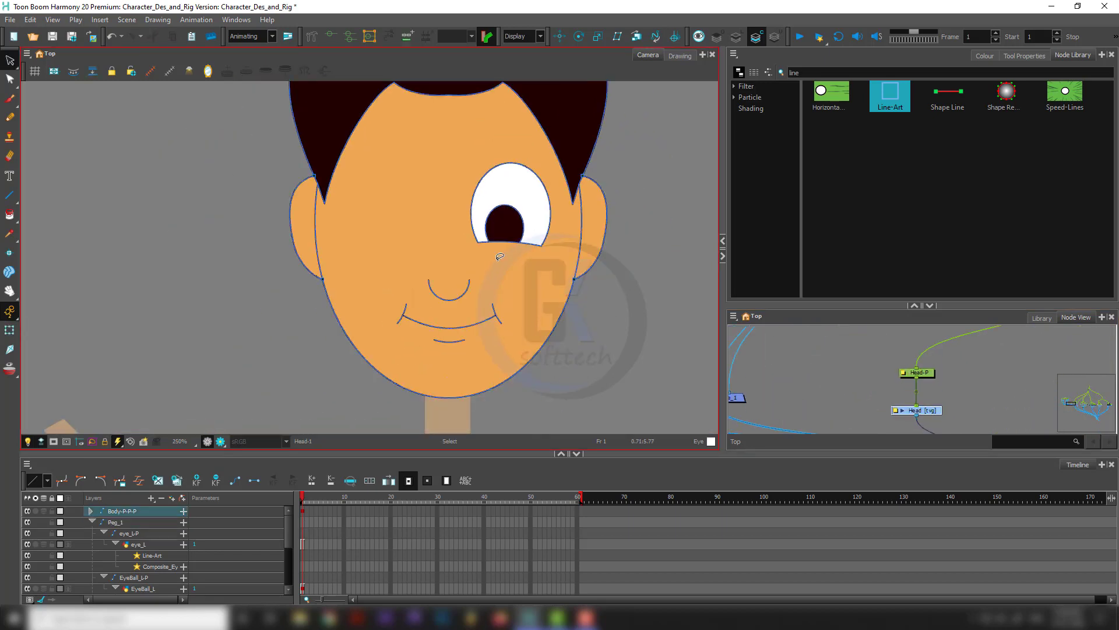
{"action": "key", "text": "alt+q"}
{"action": "mouse_move", "coordinate": [518, 269]}
{"action": "left_mouse_down"}
{"action": "mouse_move", "coordinate": [561, 217]}
{"action": "mouse_move", "coordinate": [494, 142]}
{"action": "mouse_move", "coordinate": [494, 283]}
{"action": "mouse_move", "coordinate": [524, 260]}
{"action": "left_mouse_up"}
{"action": "key", "text": "Delete"}
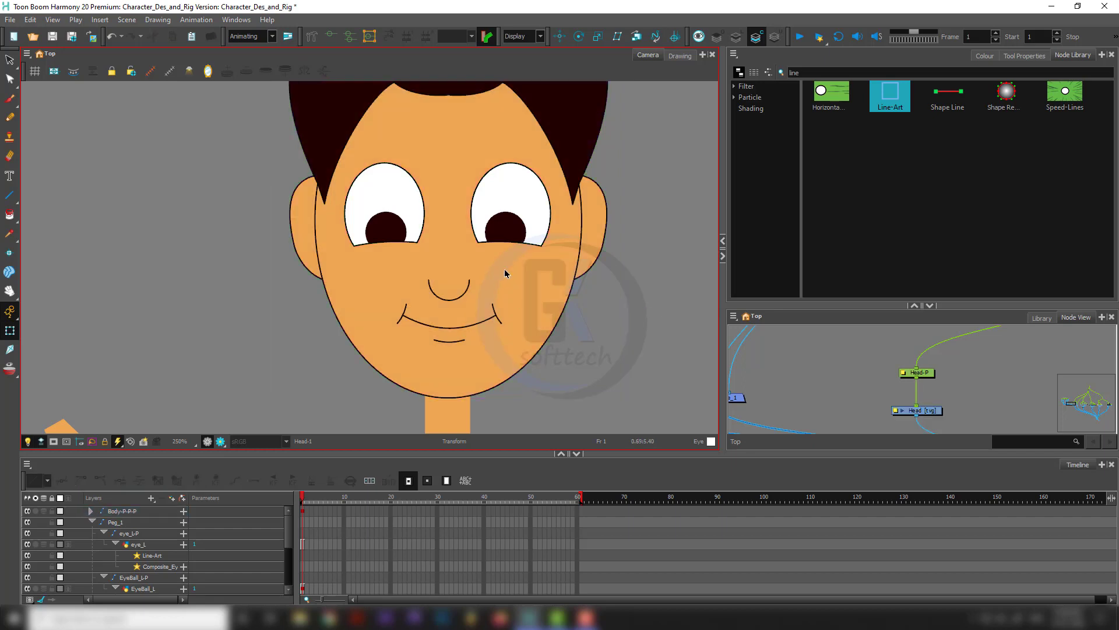
{"action": "scroll", "coordinate": [521, 258], "scroll_direction": "up", "scroll_amount": 2}
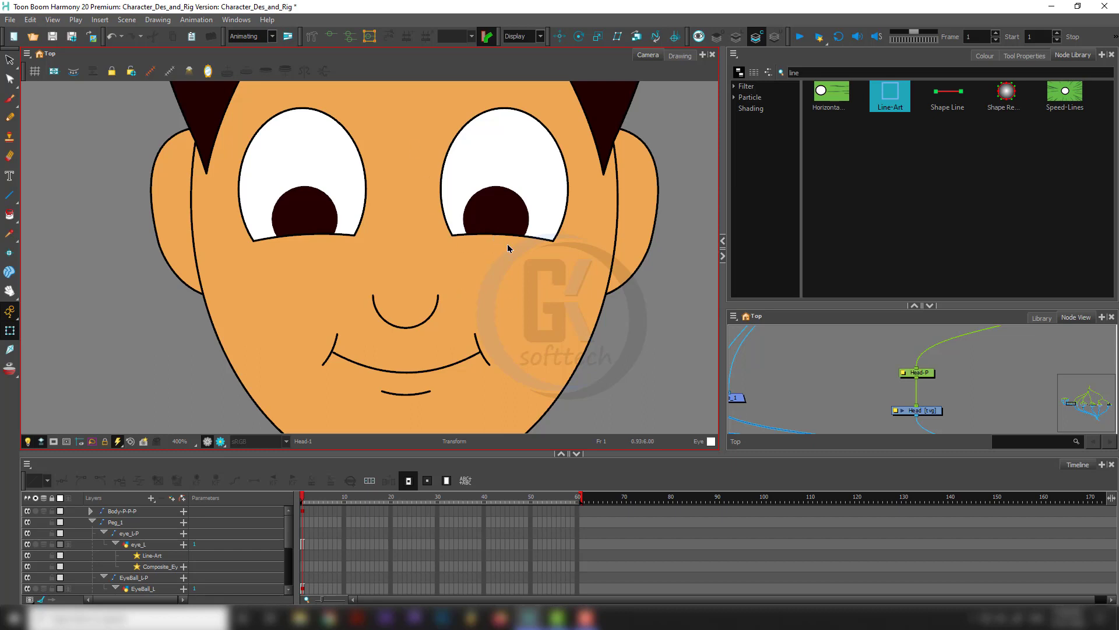
{"action": "scroll", "coordinate": [506, 248], "scroll_direction": "down", "scroll_amount": 3}
Examine the eye and head branches in the node view, highlighting Peg_1, the Head drawing and the Eye_R peg in turn.
{"action": "scroll", "coordinate": [863, 386], "scroll_direction": "down", "scroll_amount": 3}
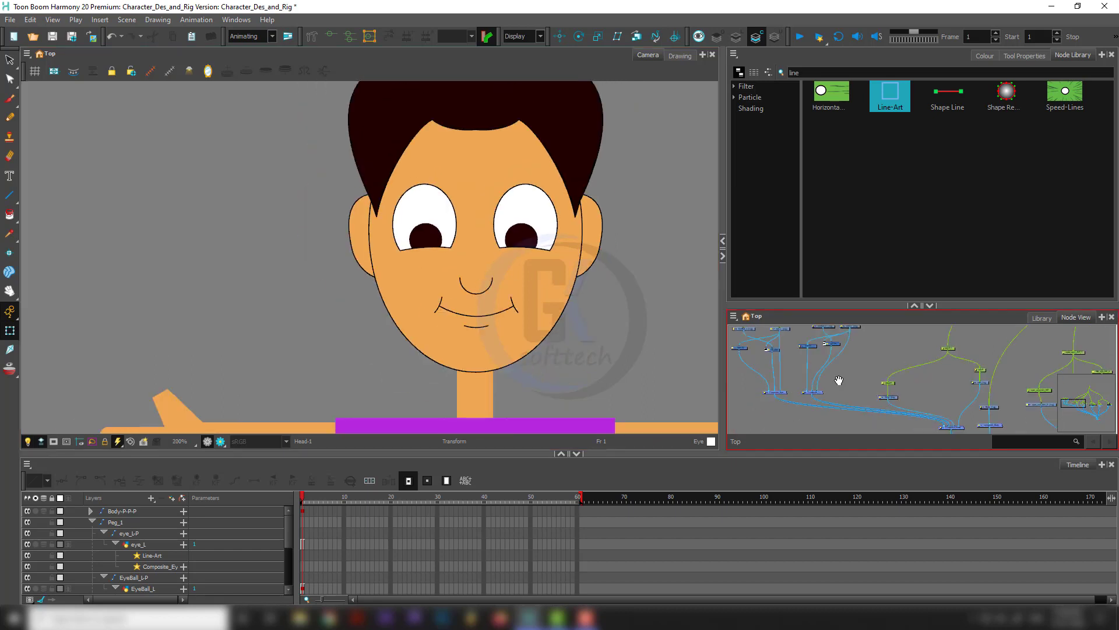
{"action": "left_click_drag", "start_coordinate": [839, 380], "coordinate": [882, 428]}
{"action": "left_click_drag", "start_coordinate": [850, 336], "coordinate": [819, 359]}
{"action": "scroll", "coordinate": [830, 358], "scroll_direction": "down", "scroll_amount": 3}
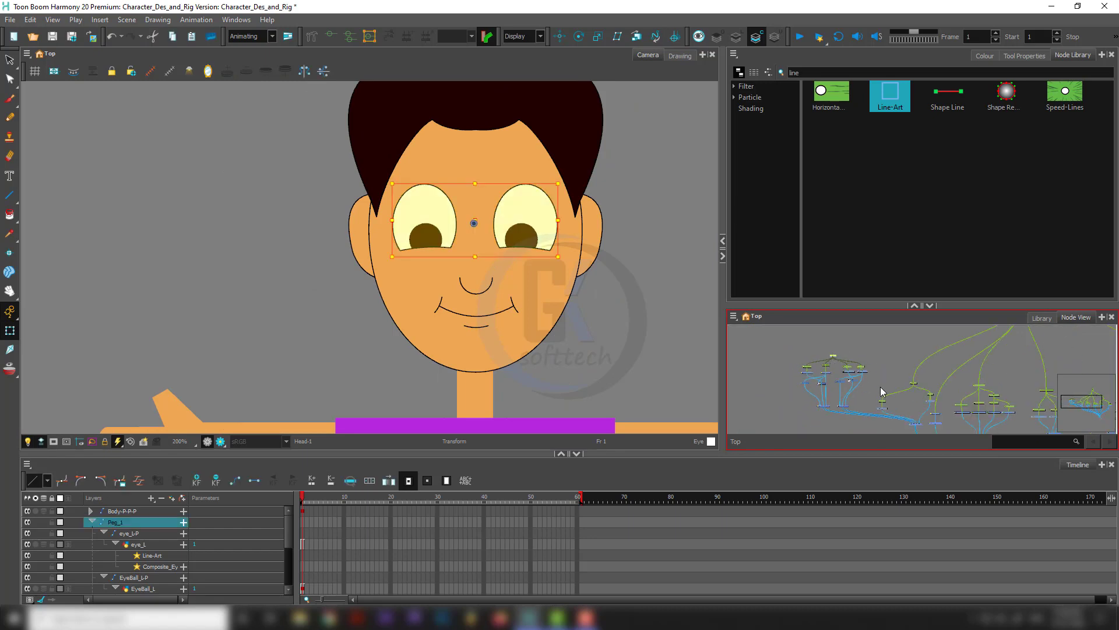
{"action": "left_click_drag", "start_coordinate": [901, 385], "coordinate": [905, 374]}
{"action": "left_click_drag", "start_coordinate": [870, 335], "coordinate": [803, 390]}
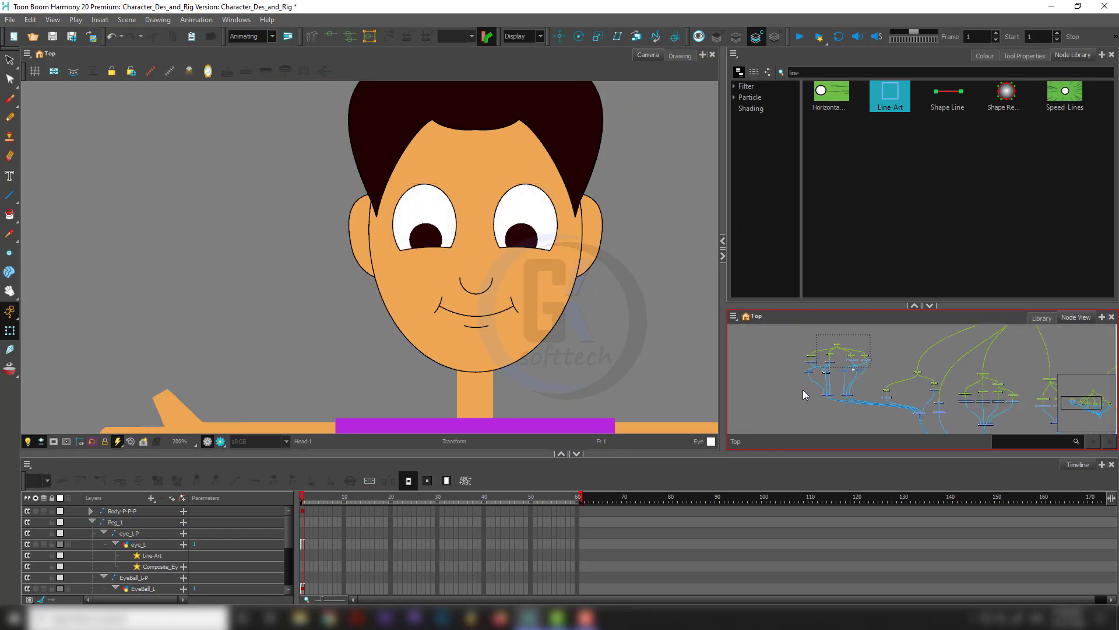
{"action": "scroll", "coordinate": [846, 379], "scroll_direction": "up", "scroll_amount": 2}
{"action": "left_click", "coordinate": [887, 387]}
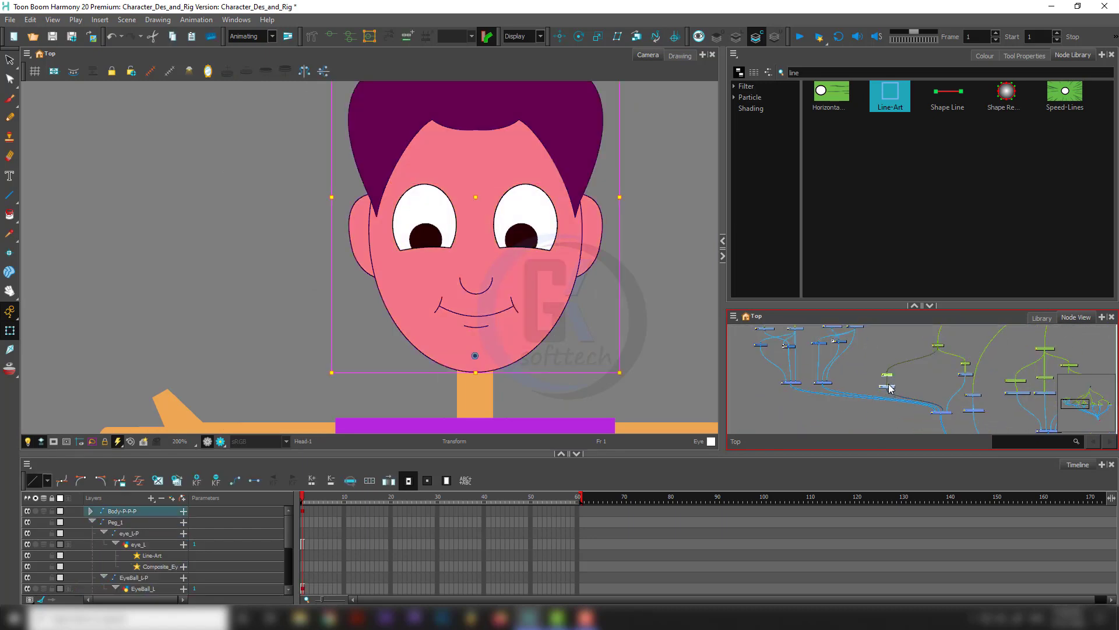
{"action": "left_click_drag", "start_coordinate": [890, 388], "coordinate": [889, 434]}
{"action": "left_click_drag", "start_coordinate": [877, 340], "coordinate": [817, 352]}
{"action": "left_click", "coordinate": [870, 369]}
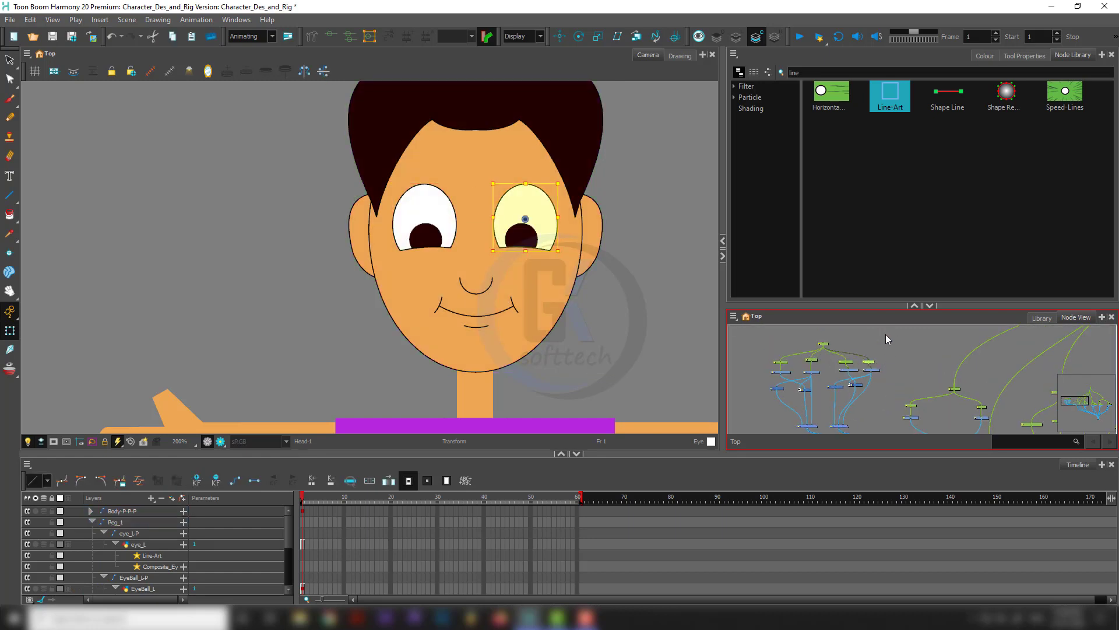
Try to create a composite from all the selected eye nodes, and delete it.
{"action": "left_click_drag", "start_coordinate": [885, 335], "coordinate": [750, 431]}
{"action": "scroll", "coordinate": [839, 432], "scroll_direction": "up", "scroll_amount": 3}
{"action": "left_click_drag", "start_coordinate": [839, 429], "coordinate": [844, 313]}
{"action": "scroll", "coordinate": [857, 374], "scroll_direction": "down", "scroll_amount": 3}
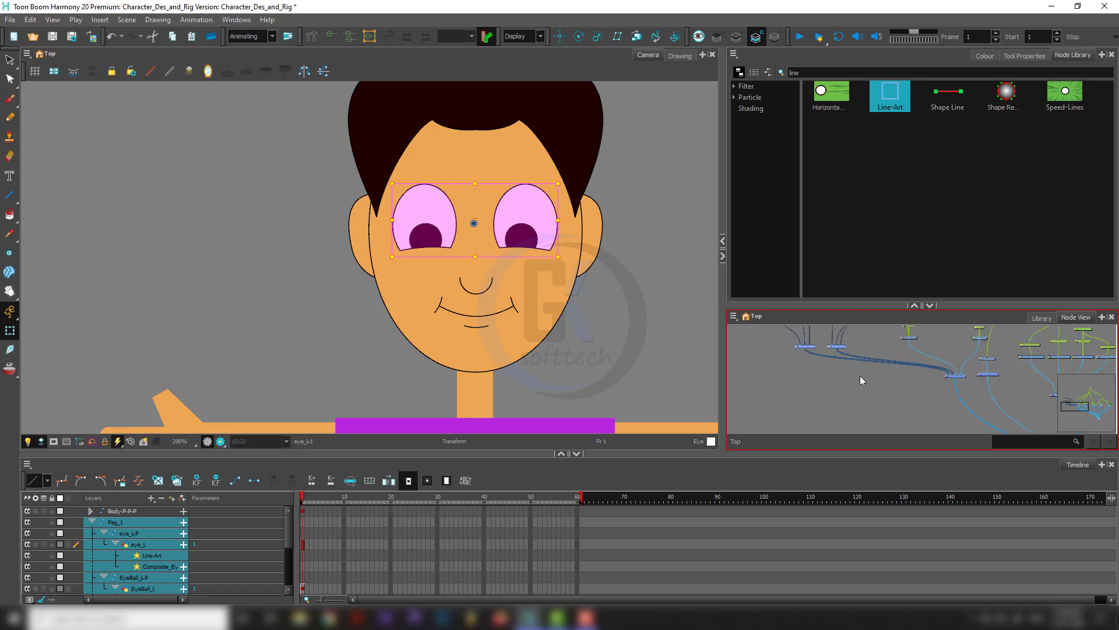
{"action": "scroll", "coordinate": [853, 362], "scroll_direction": "up", "scroll_amount": 2}
{"action": "key", "text": "ctrl+h"}
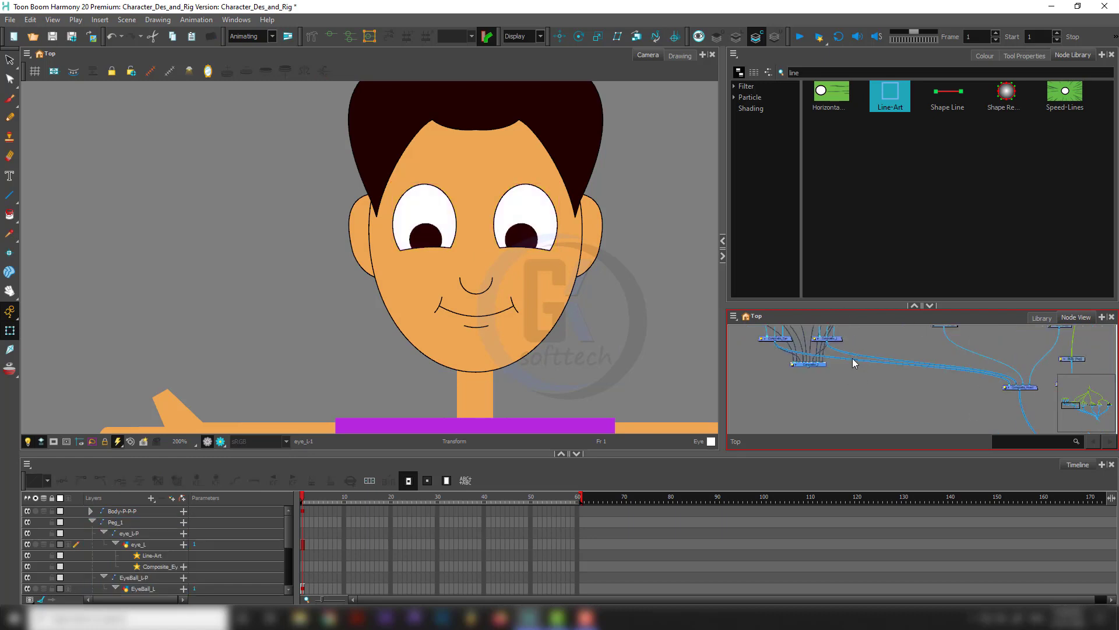
{"action": "left_click", "coordinate": [816, 366]}
{"action": "key", "text": "Delete"}
Add an empty composite, Composite_2, below the eye nodes and set its mode to Pass Through.
{"action": "key", "text": "ctrl+h"}
{"action": "scroll", "coordinate": [885, 380], "scroll_direction": "up", "scroll_amount": 2}
{"action": "left_click", "coordinate": [849, 378]}
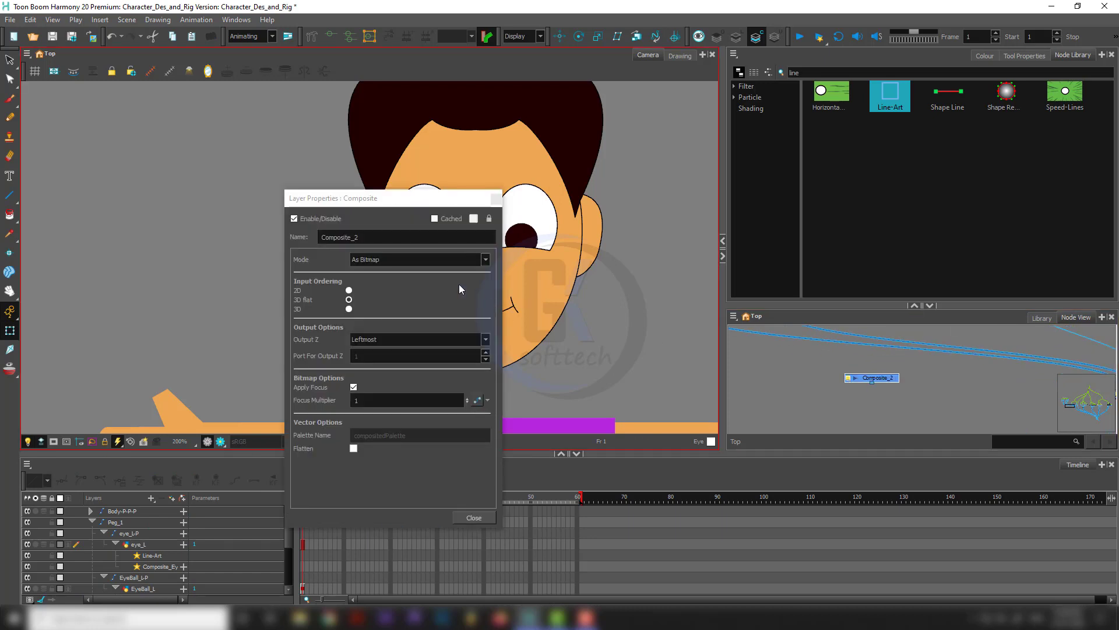
{"action": "left_click", "coordinate": [417, 260]}
{"action": "left_click", "coordinate": [401, 295]}
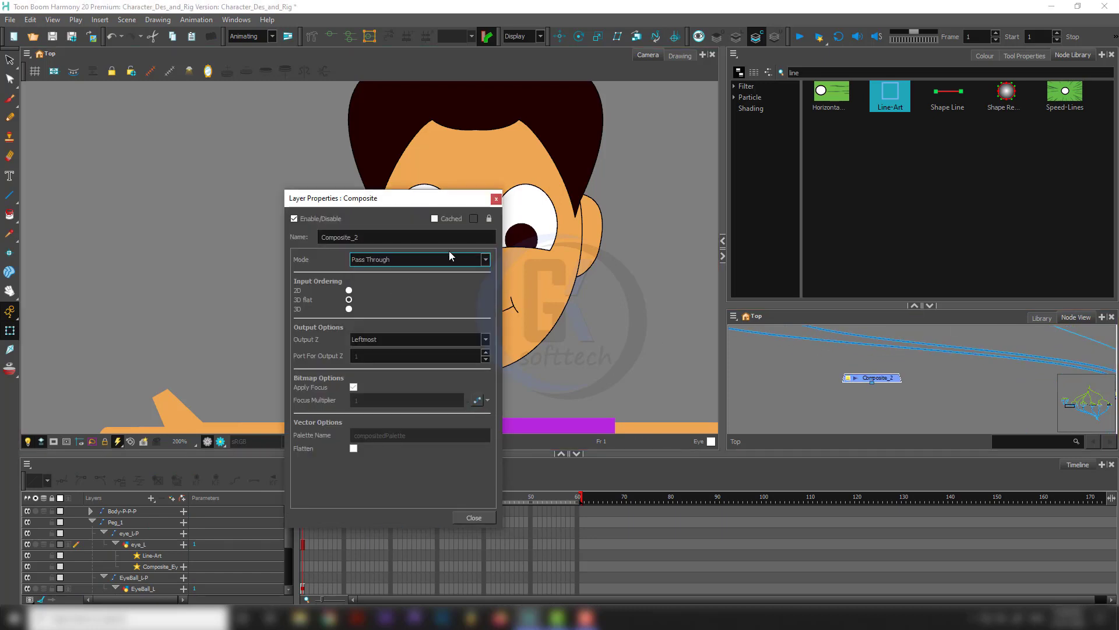
{"action": "left_click", "coordinate": [497, 198]}
Connect Composite_2 to the head composite and reroute both eye composites from the head composite into Composite_2.
{"action": "left_click_drag", "start_coordinate": [870, 385], "coordinate": [916, 385]}
{"action": "scroll", "coordinate": [905, 399], "scroll_direction": "down", "scroll_amount": 3}
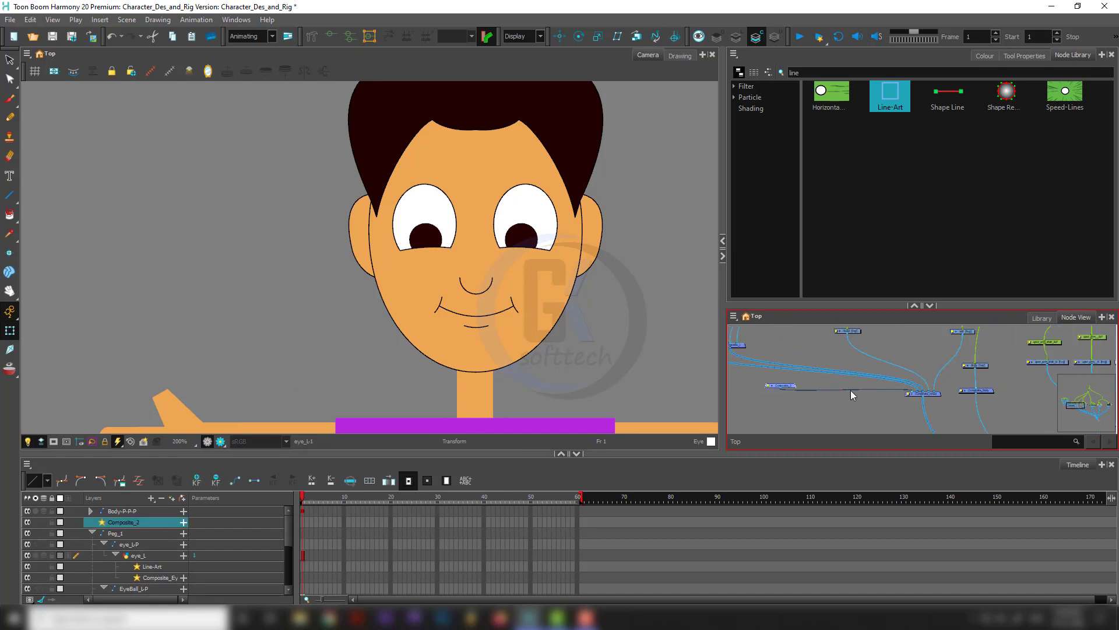
{"action": "left_click_drag", "start_coordinate": [851, 396], "coordinate": [885, 407]}
{"action": "scroll", "coordinate": [949, 409], "scroll_direction": "up", "scroll_amount": 3}
{"action": "left_click_drag", "start_coordinate": [952, 400], "coordinate": [895, 386]}
{"action": "left_click_drag", "start_coordinate": [965, 399], "coordinate": [815, 375]}
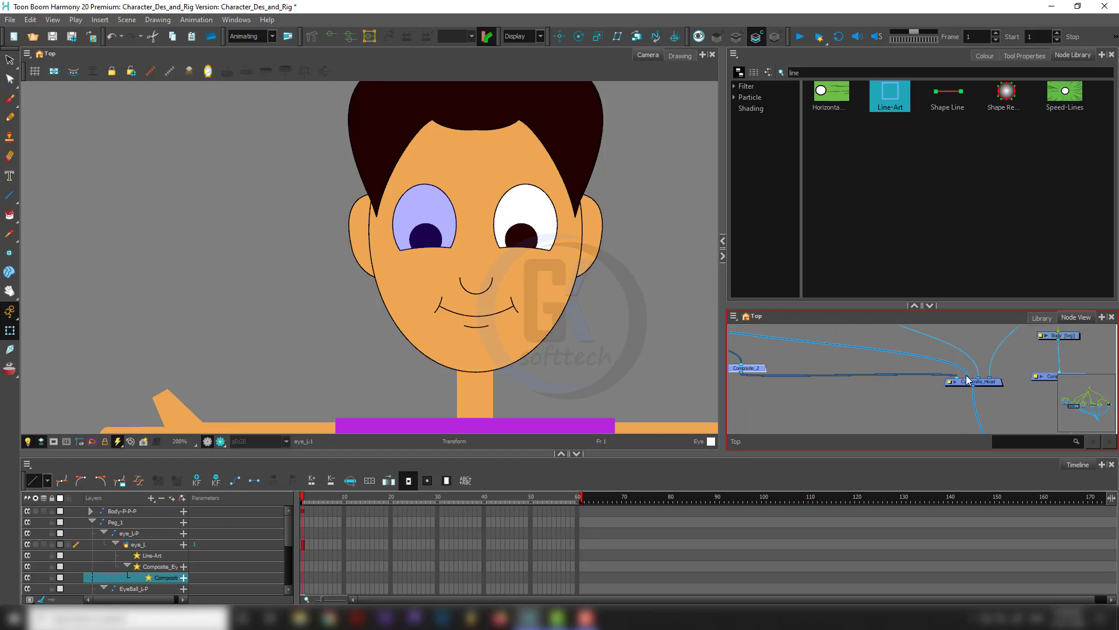
{"action": "left_click_drag", "start_coordinate": [968, 379], "coordinate": [764, 367]}
Place Composite_2 just below and between the two eye composites.
{"action": "left_click_drag", "start_coordinate": [807, 364], "coordinate": [808, 413]}
{"action": "scroll", "coordinate": [887, 420], "scroll_direction": "down", "scroll_amount": 3}
{"action": "left_click", "coordinate": [842, 394]}
{"action": "scroll", "coordinate": [823, 393], "scroll_direction": "up", "scroll_amount": 2}
{"action": "scroll", "coordinate": [823, 391], "scroll_direction": "up", "scroll_amount": 2}
{"action": "scroll", "coordinate": [854, 385], "scroll_direction": "down", "scroll_amount": 2}
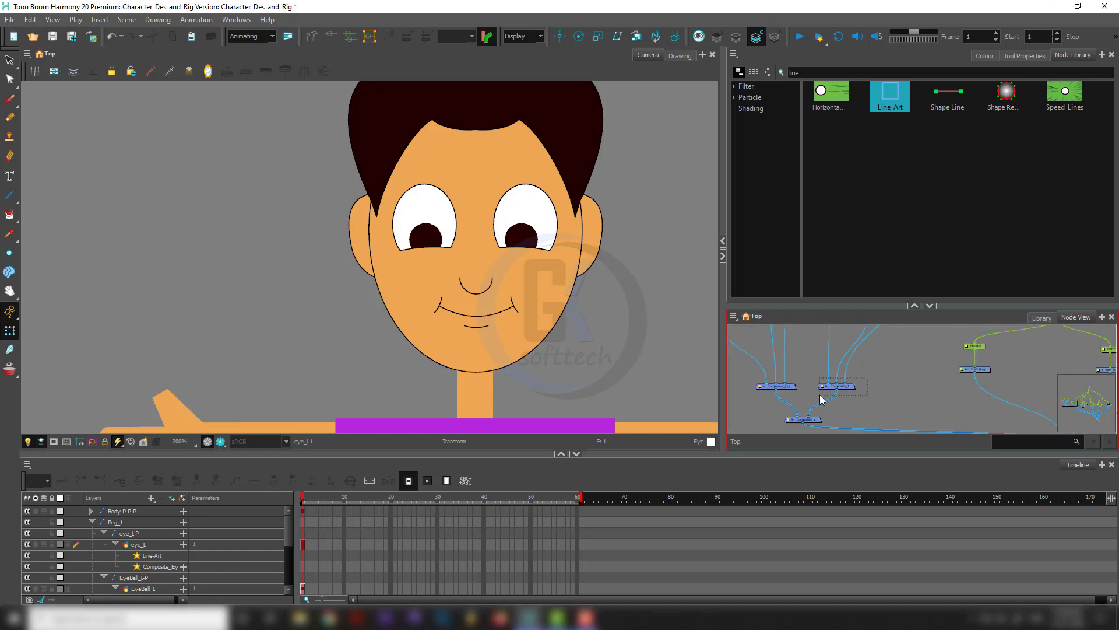
Highlight the two eye composites and Composite_2 to check how they are connected.
{"action": "left_click", "coordinate": [825, 385]}
{"action": "left_click_drag", "start_coordinate": [807, 377], "coordinate": [755, 397]}
{"action": "left_click_drag", "start_coordinate": [876, 375], "coordinate": [746, 395]}
{"action": "left_click", "coordinate": [823, 415]}
{"action": "left_click", "coordinate": [819, 419]}
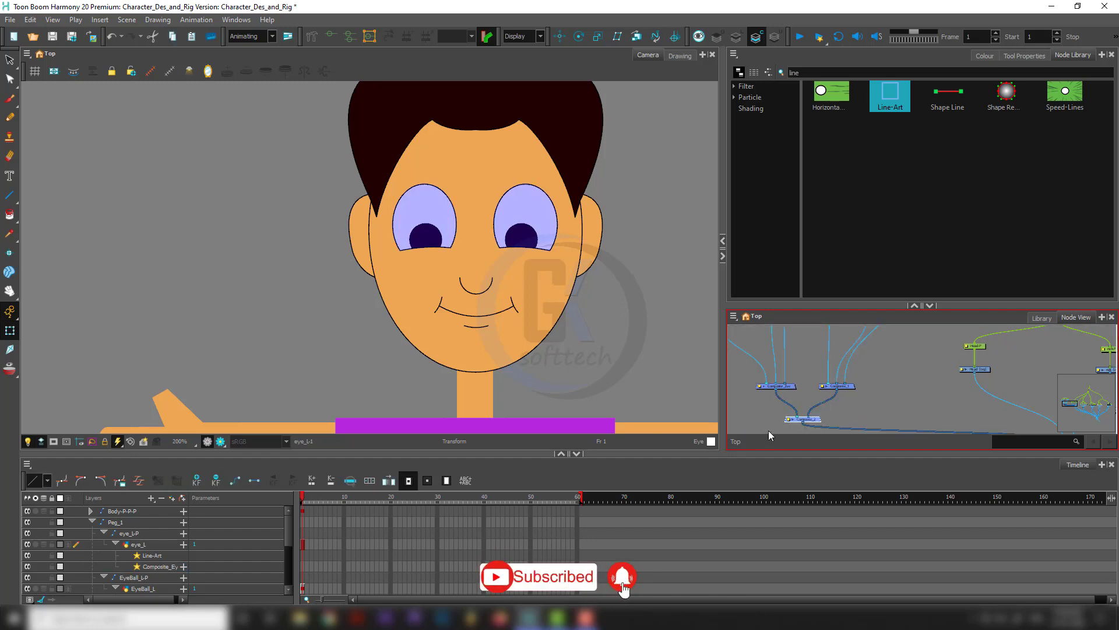
{"action": "scroll", "coordinate": [888, 350], "scroll_direction": "down", "scroll_amount": 2}
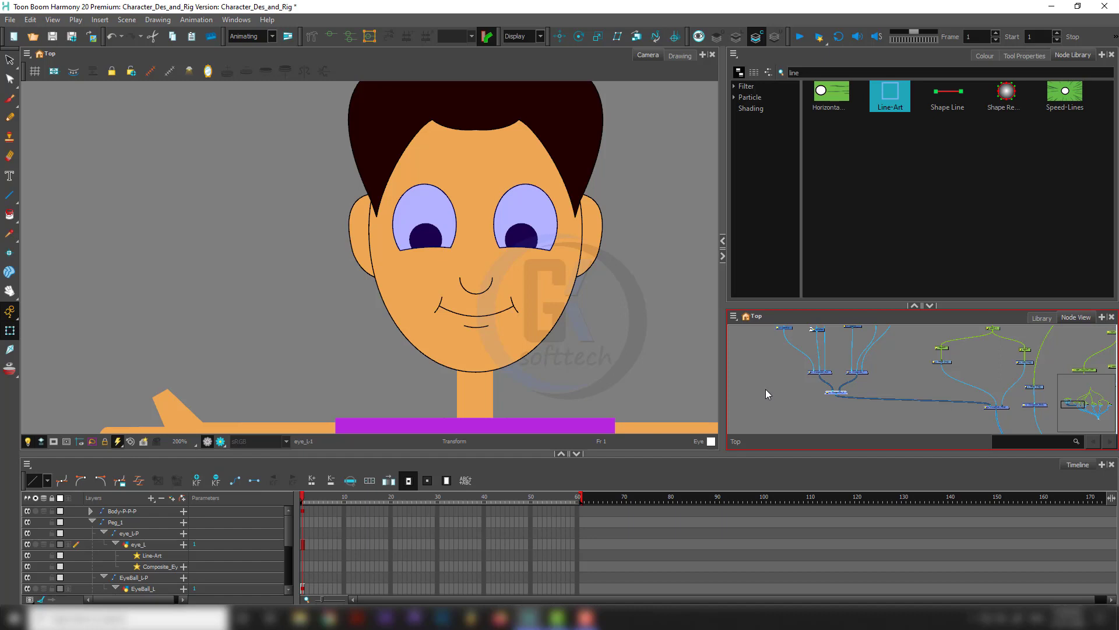
Move the head drawing and its peg lower in the node network, keeping them beneath the head's parent peg.
{"action": "scroll", "coordinate": [865, 360], "scroll_direction": "down", "scroll_amount": 3}
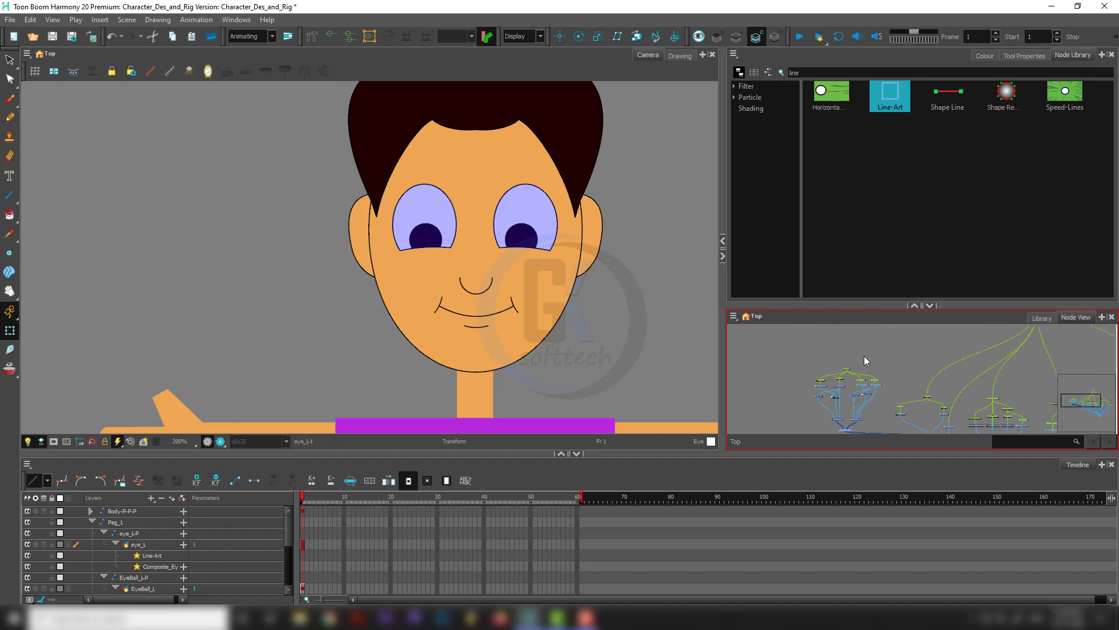
{"action": "left_click", "coordinate": [865, 357]}
{"action": "left_click", "coordinate": [847, 369]}
{"action": "scroll", "coordinate": [849, 373], "scroll_direction": "up", "scroll_amount": 3}
{"action": "left_click_drag", "start_coordinate": [925, 388], "coordinate": [908, 320]}
{"action": "left_click", "coordinate": [913, 354]}
{"action": "mouse_move", "coordinate": [885, 429]}
{"action": "left_mouse_down"}
{"action": "mouse_move", "coordinate": [911, 387]}
{"action": "mouse_move", "coordinate": [882, 397]}
{"action": "mouse_move", "coordinate": [900, 340]}
{"action": "left_mouse_up"}
{"action": "left_click_drag", "start_coordinate": [900, 382], "coordinate": [911, 449]}
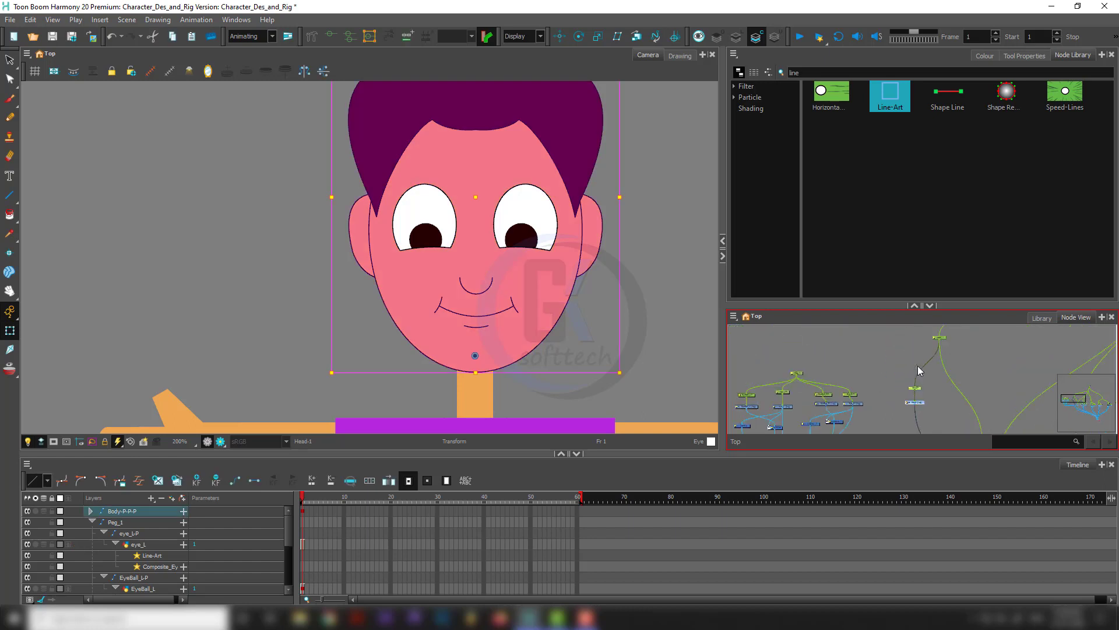
{"action": "left_click", "coordinate": [897, 382]}
{"action": "scroll", "coordinate": [904, 388], "scroll_direction": "up", "scroll_amount": 2}
{"action": "scroll", "coordinate": [904, 388], "scroll_direction": "up", "scroll_amount": 2}
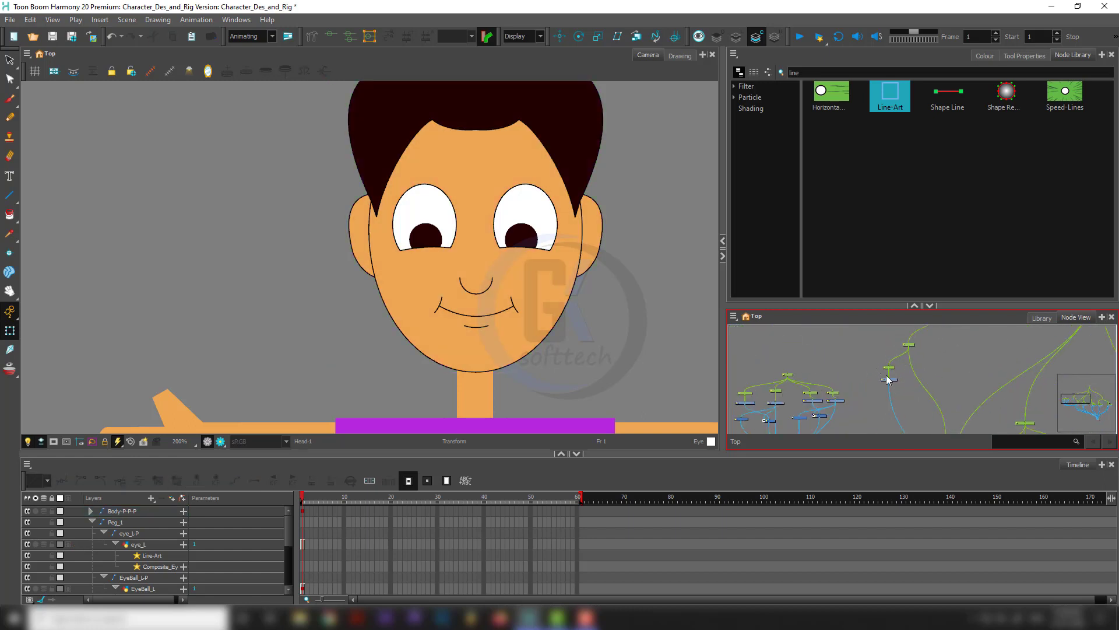
{"action": "left_click", "coordinate": [889, 379]}
{"action": "left_click_drag", "start_coordinate": [895, 382], "coordinate": [900, 426]}
{"action": "left_click", "coordinate": [874, 389]}
Test the eye rig by moving both eyes together with their parent peg Peg_1, and undo the move.
{"action": "left_click", "coordinate": [547, 225]}
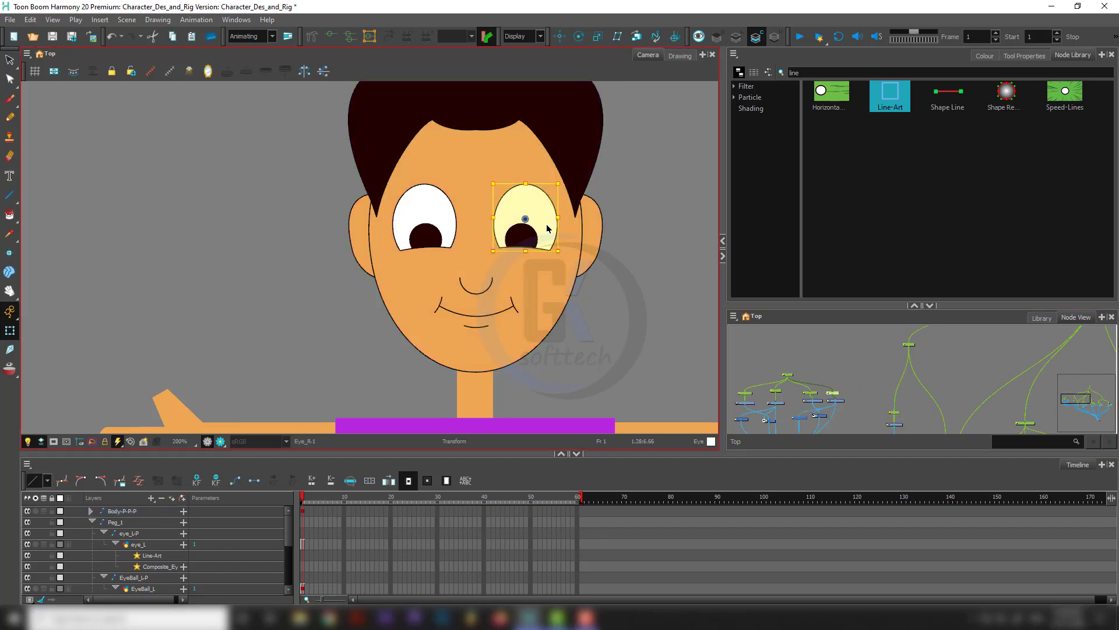
{"action": "key", "text": "b"}
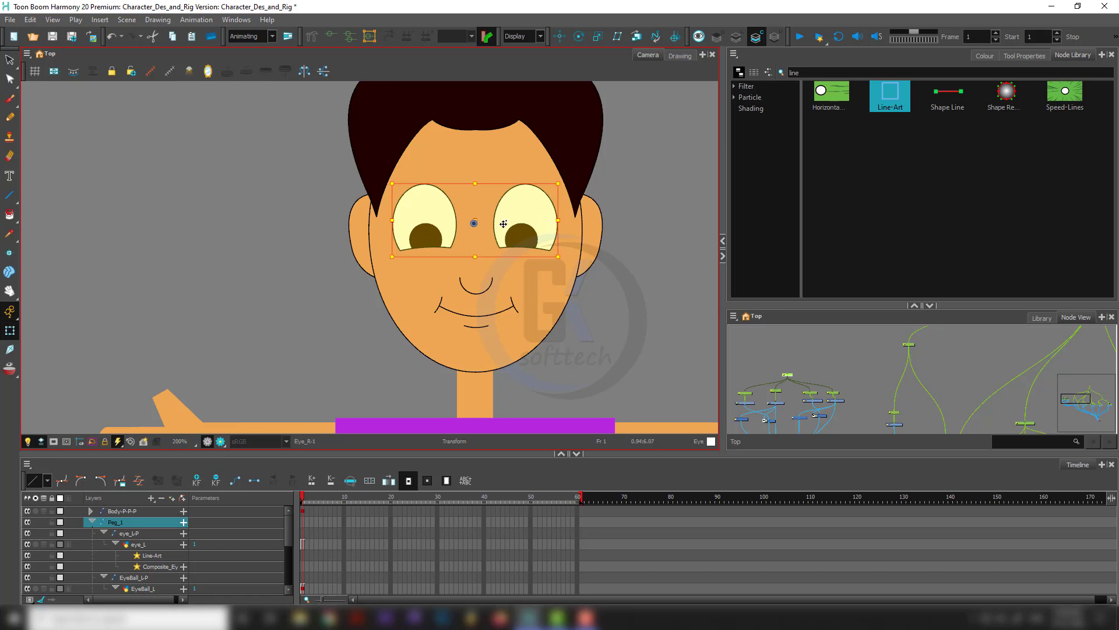
{"action": "left_click_drag", "start_coordinate": [504, 224], "coordinate": [565, 208]}
{"action": "key", "text": "ctrl+z"}
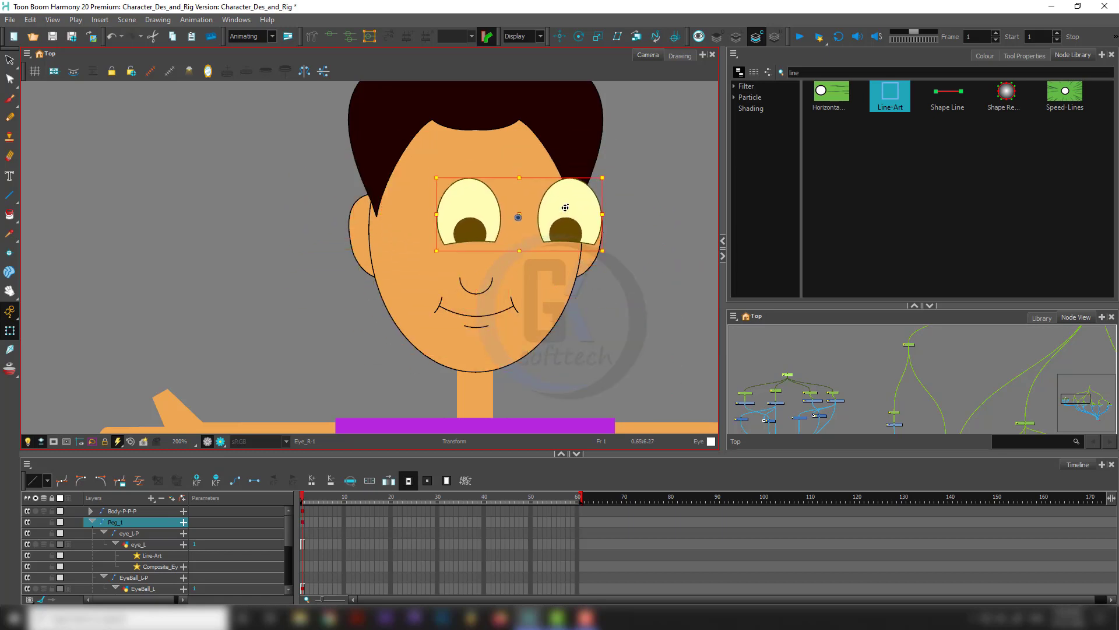
Deselect the eyes' peg and add a new vector drawing layer with the default name.
{"action": "scroll", "coordinate": [504, 241], "scroll_direction": "down", "scroll_amount": 2}
{"action": "left_click", "coordinate": [845, 389]}
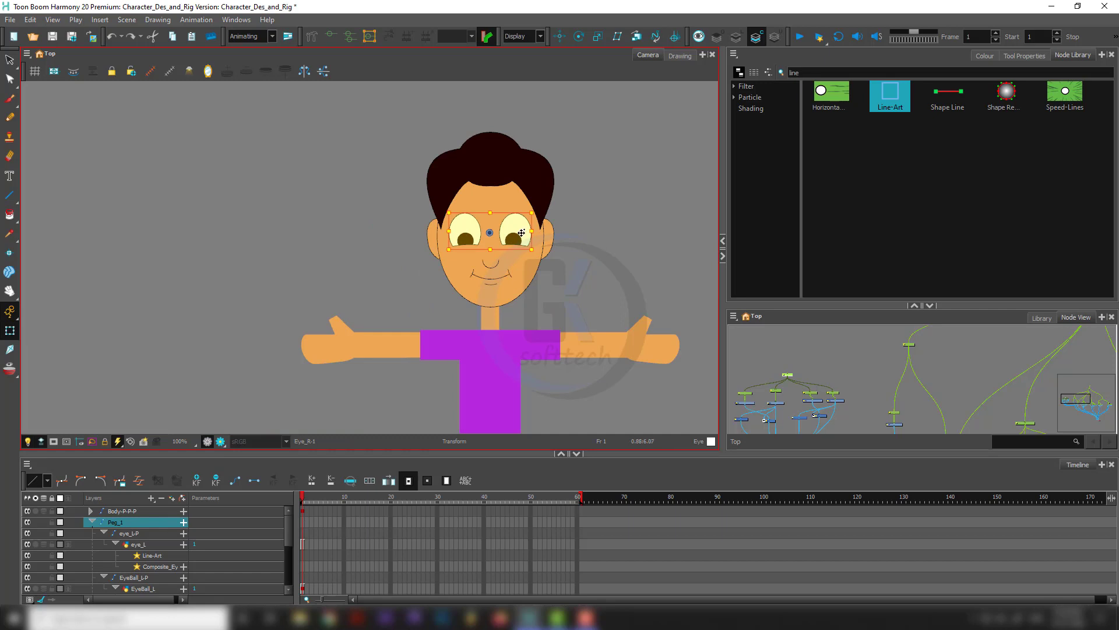
{"action": "scroll", "coordinate": [851, 388], "scroll_direction": "up", "scroll_amount": 4}
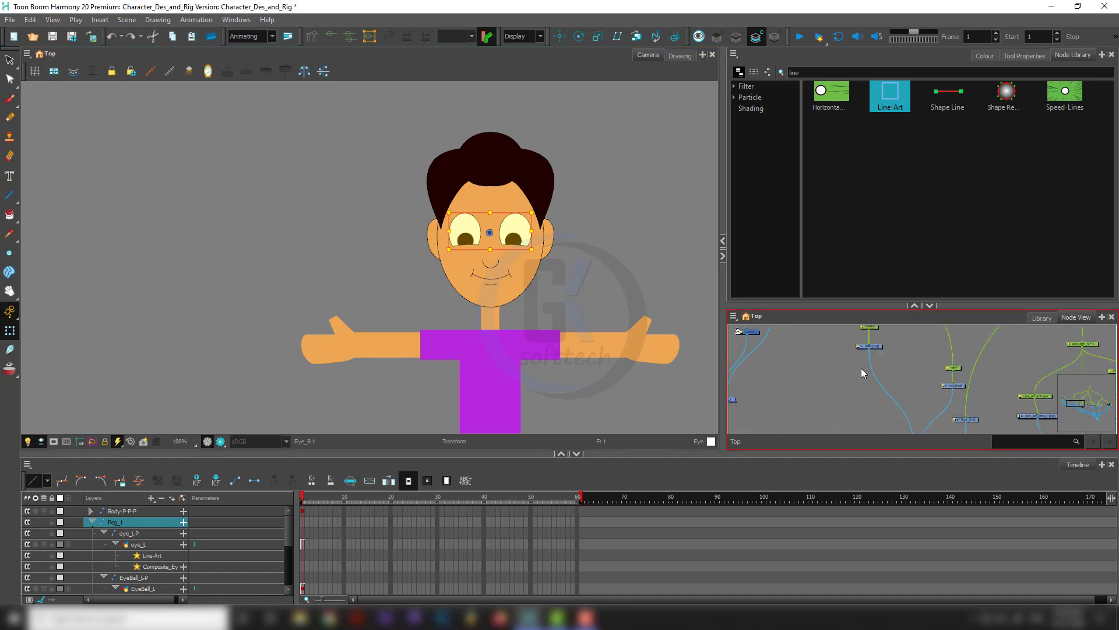
{"action": "scroll", "coordinate": [867, 354], "scroll_direction": "up", "scroll_amount": 2}
{"action": "scroll", "coordinate": [863, 353], "scroll_direction": "down", "scroll_amount": 2}
{"action": "left_click_drag", "start_coordinate": [829, 346], "coordinate": [819, 392]}
{"action": "scroll", "coordinate": [819, 393], "scroll_direction": "down", "scroll_amount": 2}
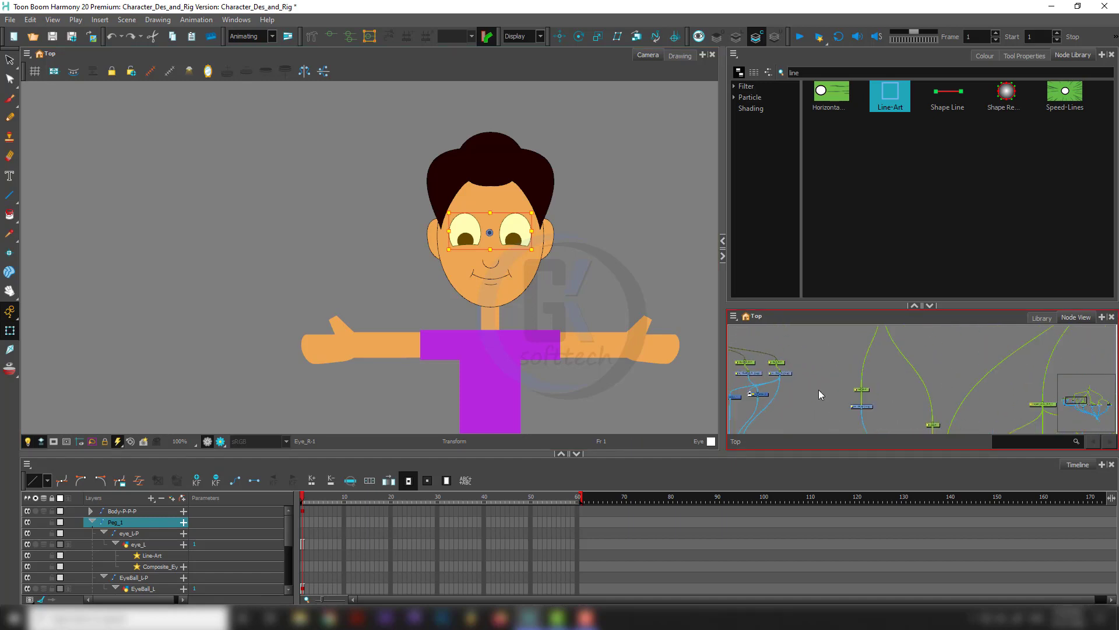
{"action": "left_click", "coordinate": [816, 394]}
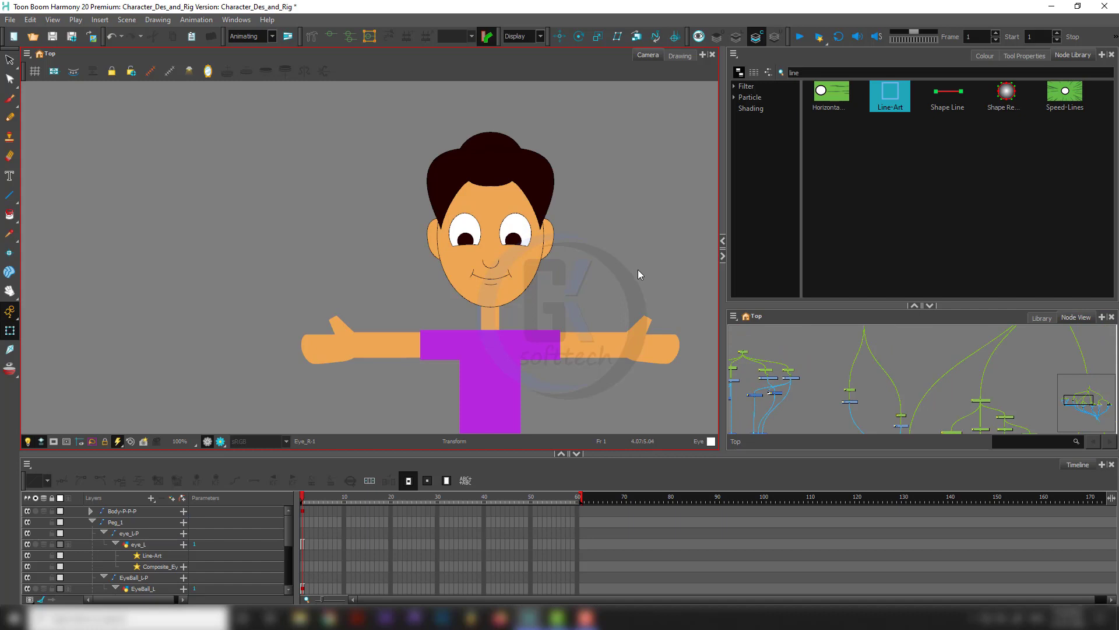
{"action": "key", "text": "ctrl+r"}
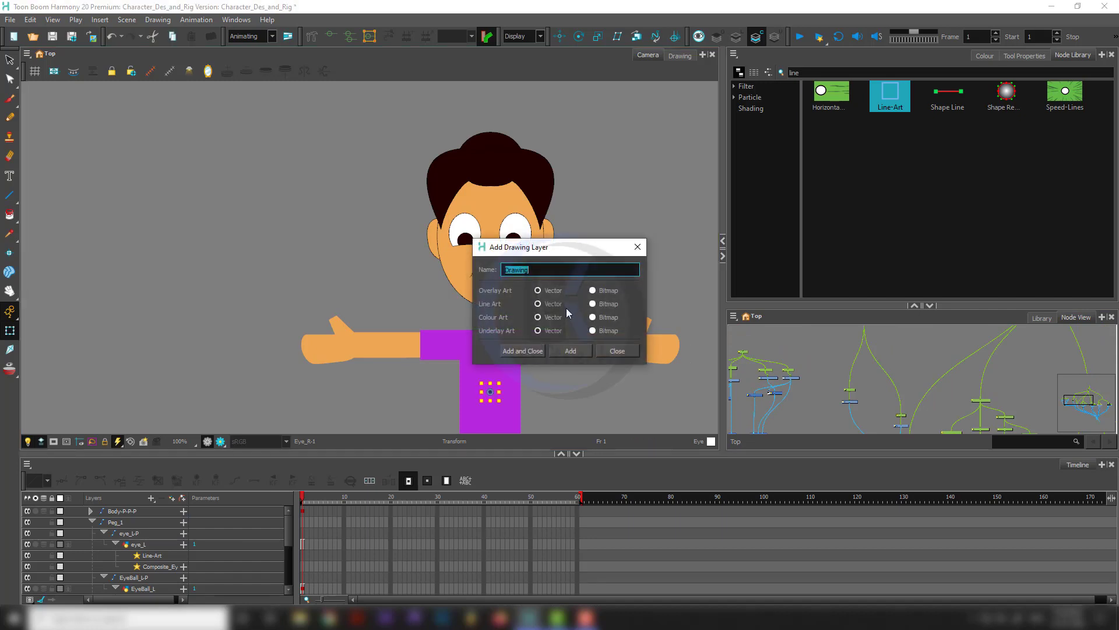
{"action": "key", "text": "Return"}
Find the new drawing node in the node network and place it beside the head drawing's node.
{"action": "scroll", "coordinate": [829, 354], "scroll_direction": "up", "scroll_amount": 2}
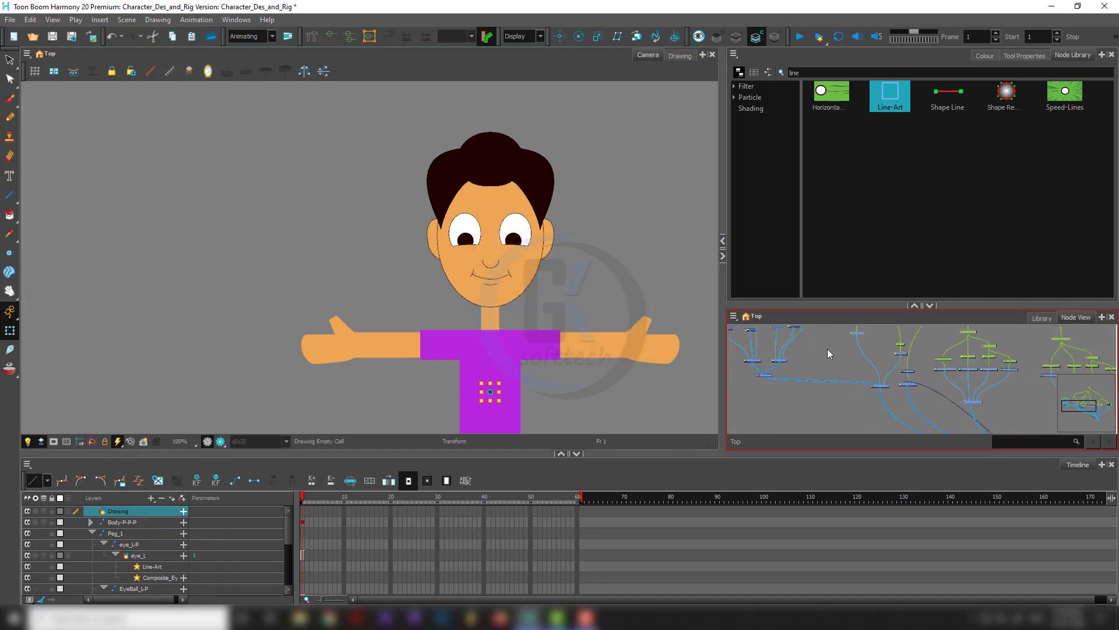
{"action": "scroll", "coordinate": [887, 379], "scroll_direction": "up", "scroll_amount": 3}
{"action": "scroll", "coordinate": [894, 377], "scroll_direction": "down", "scroll_amount": 3}
{"action": "left_click_drag", "start_coordinate": [950, 400], "coordinate": [872, 345]}
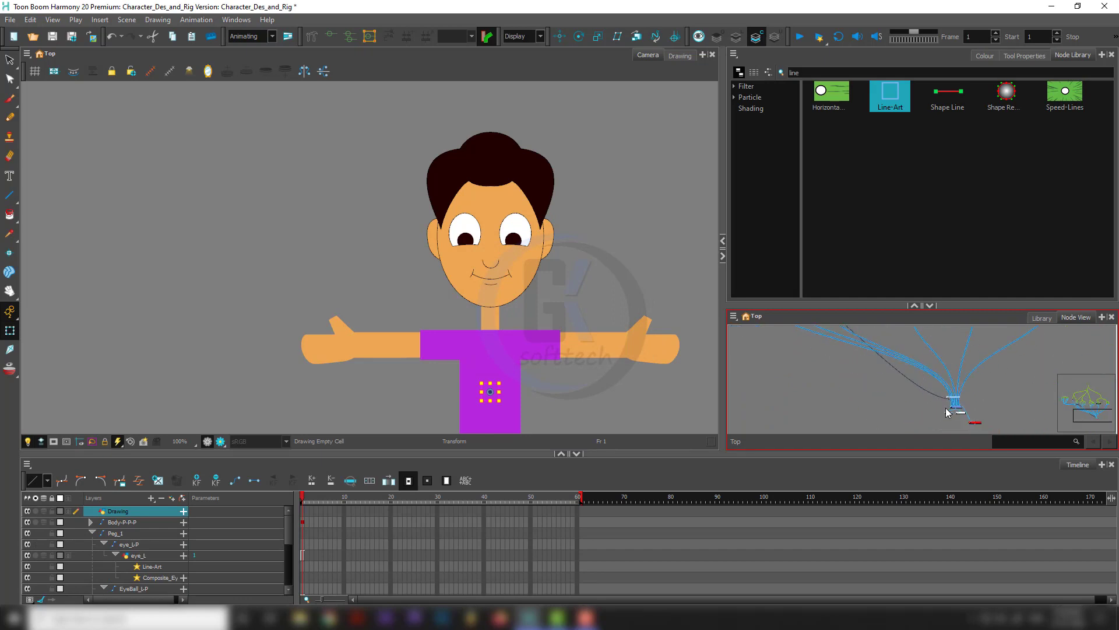
{"action": "scroll", "coordinate": [948, 411], "scroll_direction": "up", "scroll_amount": 2}
{"action": "left_click_drag", "start_coordinate": [967, 391], "coordinate": [859, 336]}
{"action": "scroll", "coordinate": [879, 374], "scroll_direction": "down", "scroll_amount": 3}
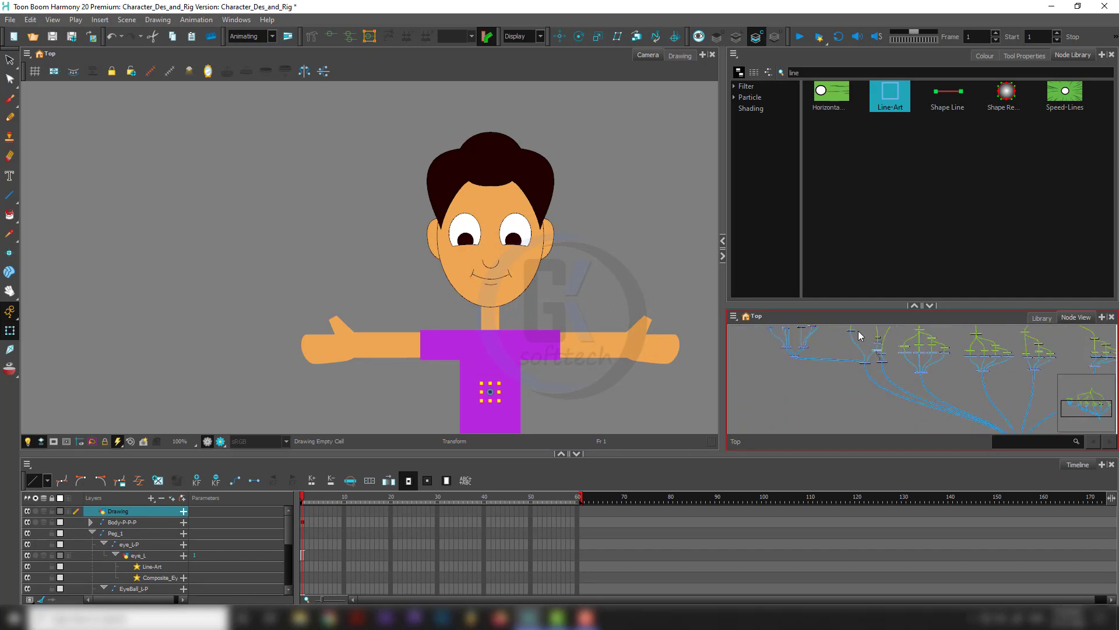
{"action": "scroll", "coordinate": [885, 392], "scroll_direction": "up", "scroll_amount": 5}
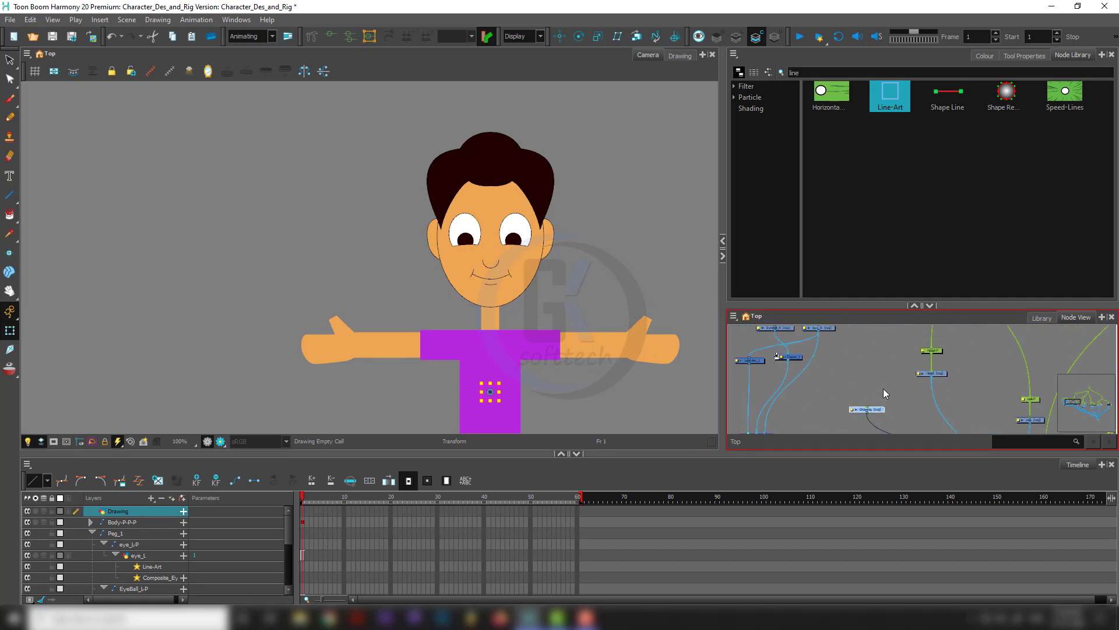
{"action": "left_click_drag", "start_coordinate": [877, 409], "coordinate": [882, 364]}
{"action": "mouse_move", "coordinate": [910, 410]}
{"action": "left_mouse_down"}
{"action": "mouse_move", "coordinate": [882, 398]}
{"action": "mouse_move", "coordinate": [930, 420]}
{"action": "left_mouse_up"}
{"action": "left_click_drag", "start_coordinate": [828, 376], "coordinate": [837, 432]}
{"action": "left_click_drag", "start_coordinate": [837, 350], "coordinate": [828, 377]}
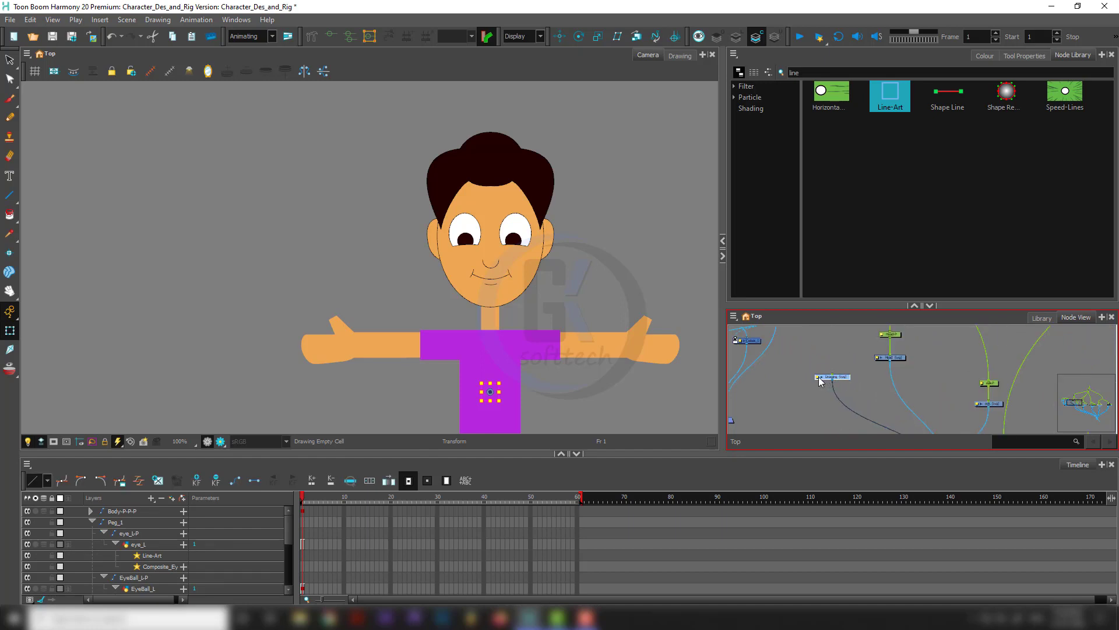
Rename the new drawing layer to Face.
{"action": "double_click", "coordinate": [820, 381]}
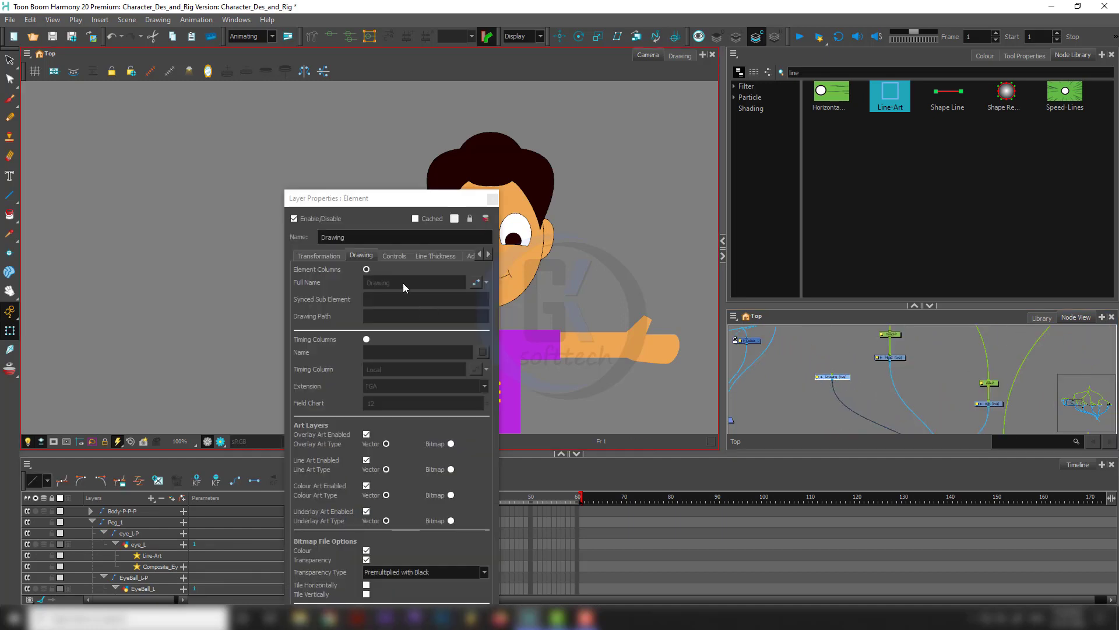
{"action": "left_click_drag", "start_coordinate": [353, 237], "coordinate": [208, 241]}
{"action": "type", "text": "Fa"}
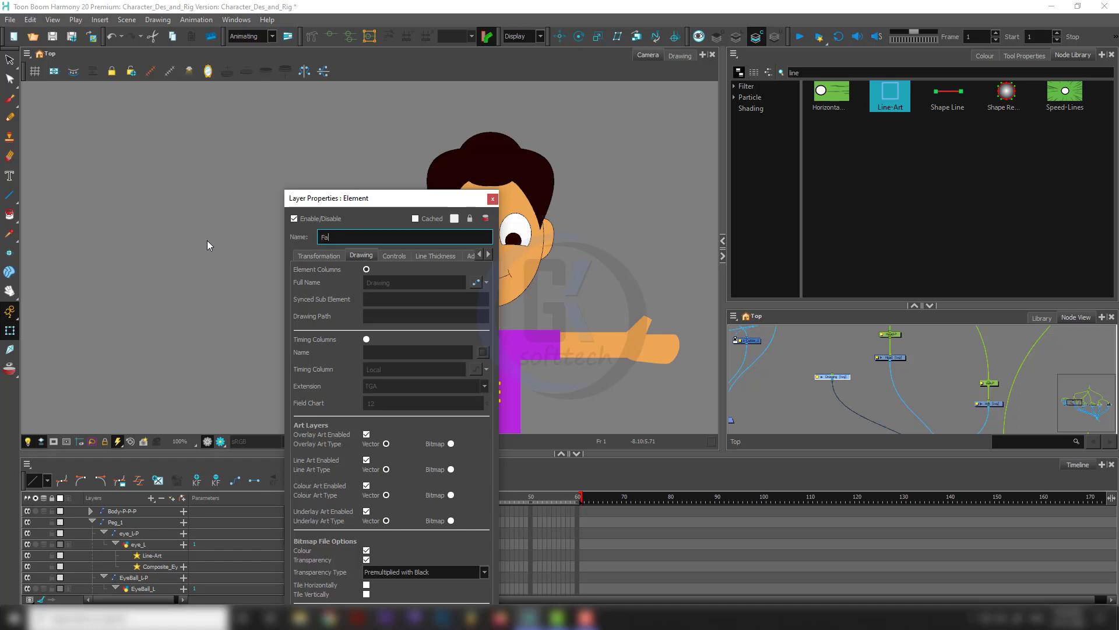
{"action": "type", "text": "ce"}
{"action": "key", "text": "Return"}
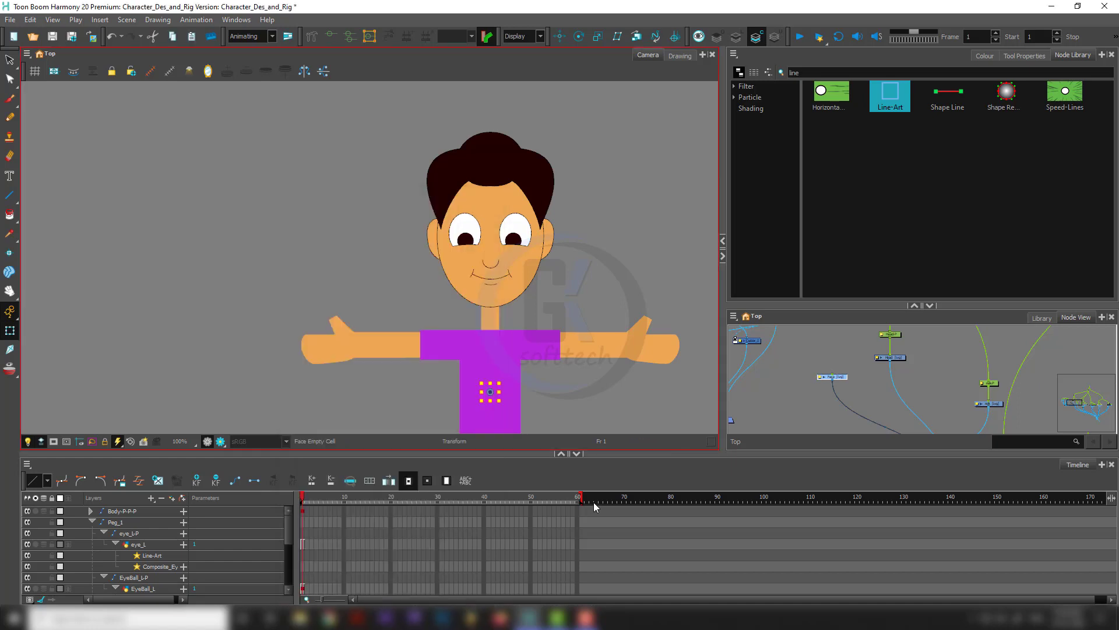
Show the head drawing's strokes for reference, and select the Face node and shift it slightly lower.
{"action": "left_click", "coordinate": [528, 267]}
{"action": "key", "text": "alt+s"}
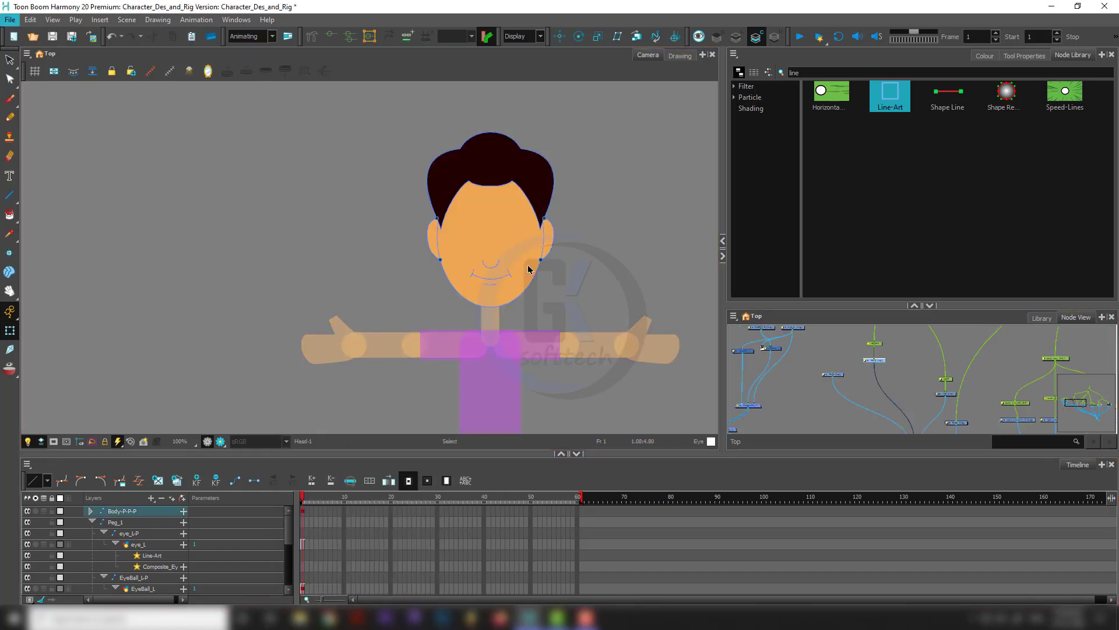
{"action": "scroll", "coordinate": [504, 273], "scroll_direction": "up", "scroll_amount": 1}
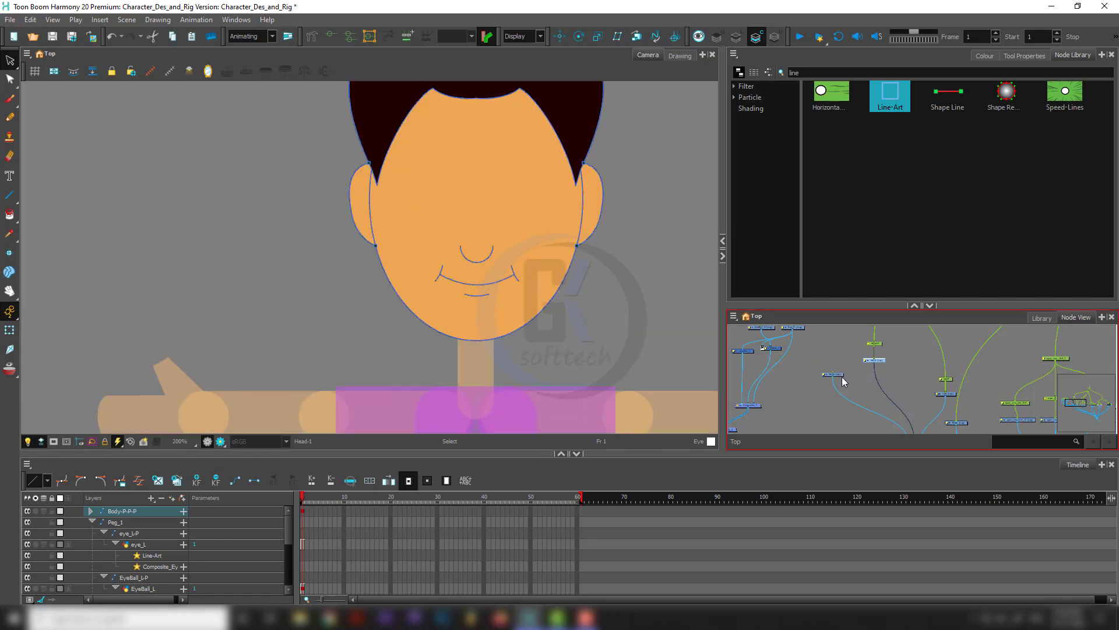
{"action": "left_click_drag", "start_coordinate": [842, 379], "coordinate": [839, 396]}
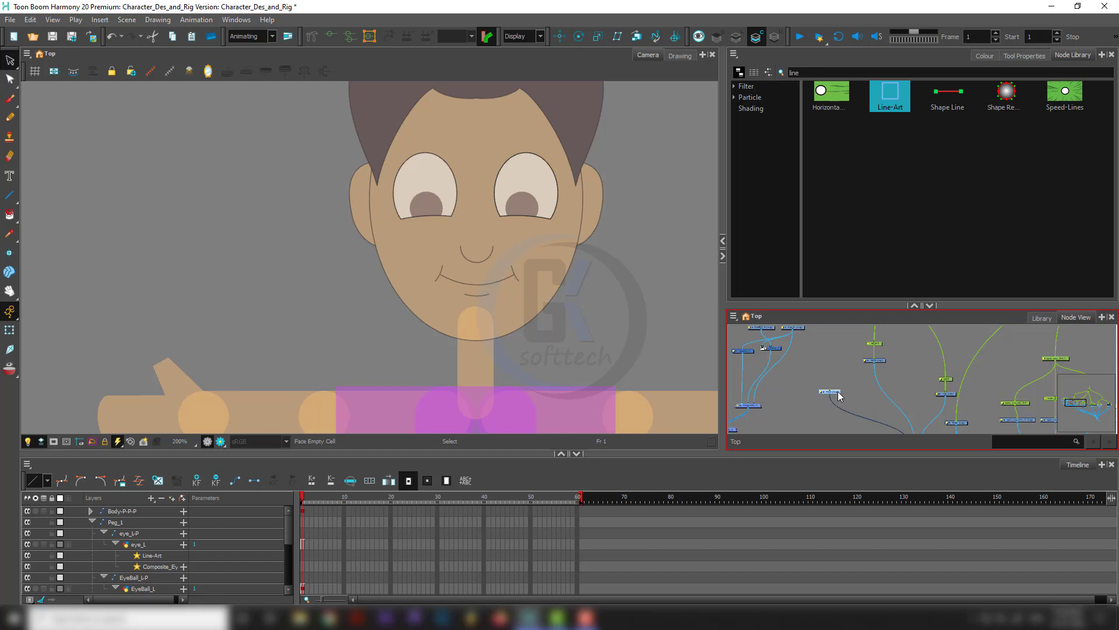
Draw an ellipse over the character's face on the Face layer, using the Line Drawing colour.
{"action": "left_click_drag", "start_coordinate": [9, 195], "coordinate": [38, 211]}
{"action": "scroll", "coordinate": [320, 245], "scroll_direction": "down", "scroll_amount": 2}
{"action": "left_click_drag", "start_coordinate": [352, 136], "coordinate": [437, 272]}
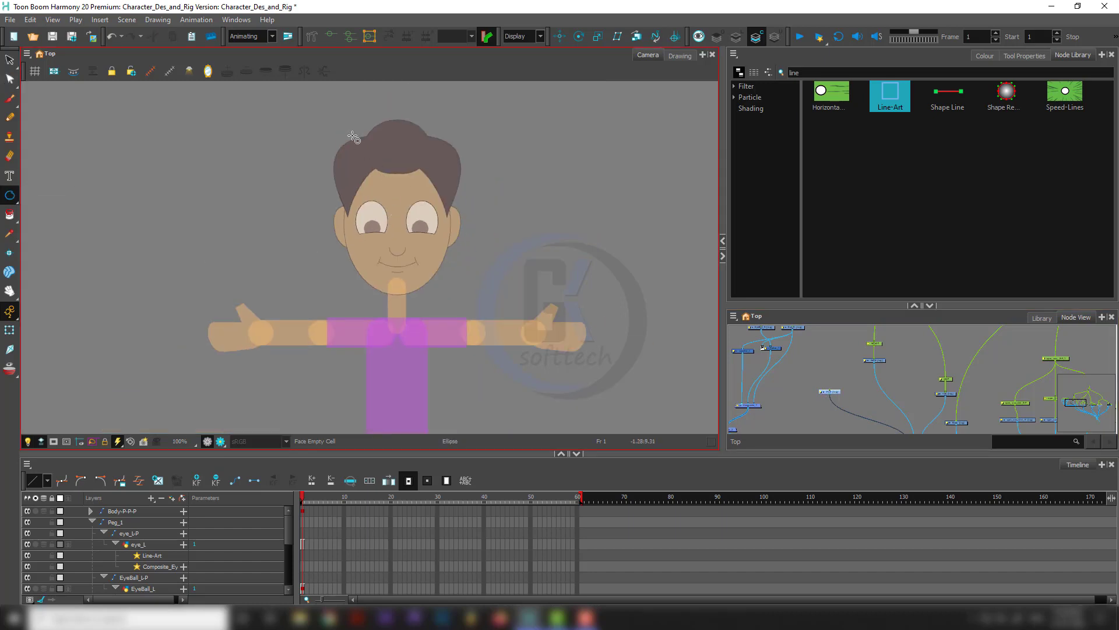
{"action": "key", "text": "ctrl+z"}
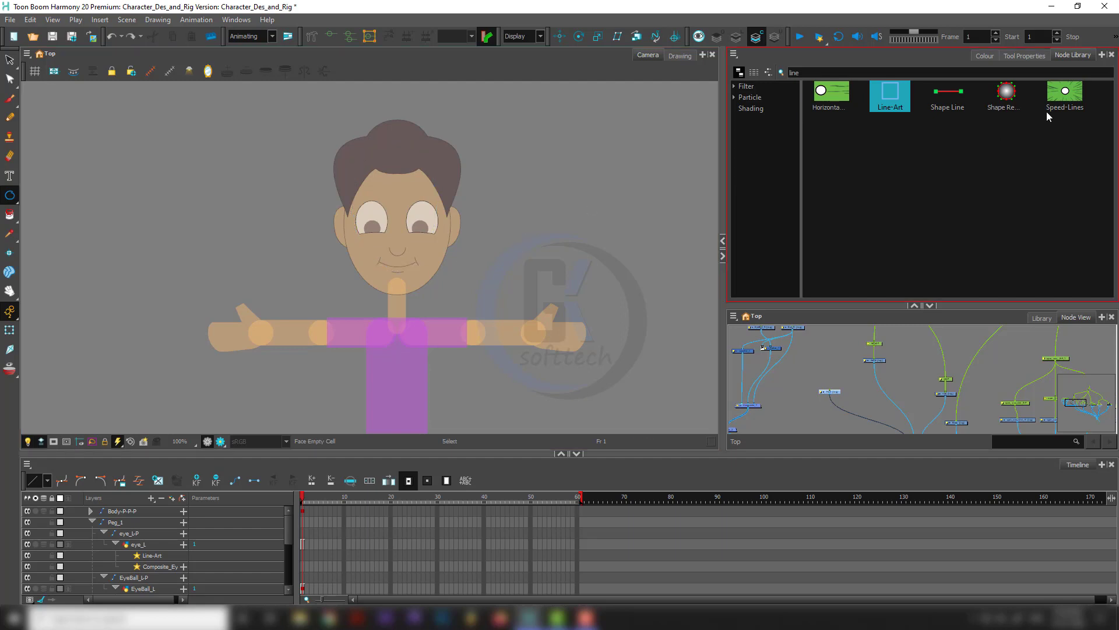
{"action": "left_click", "coordinate": [985, 55]}
{"action": "left_click", "coordinate": [791, 195]}
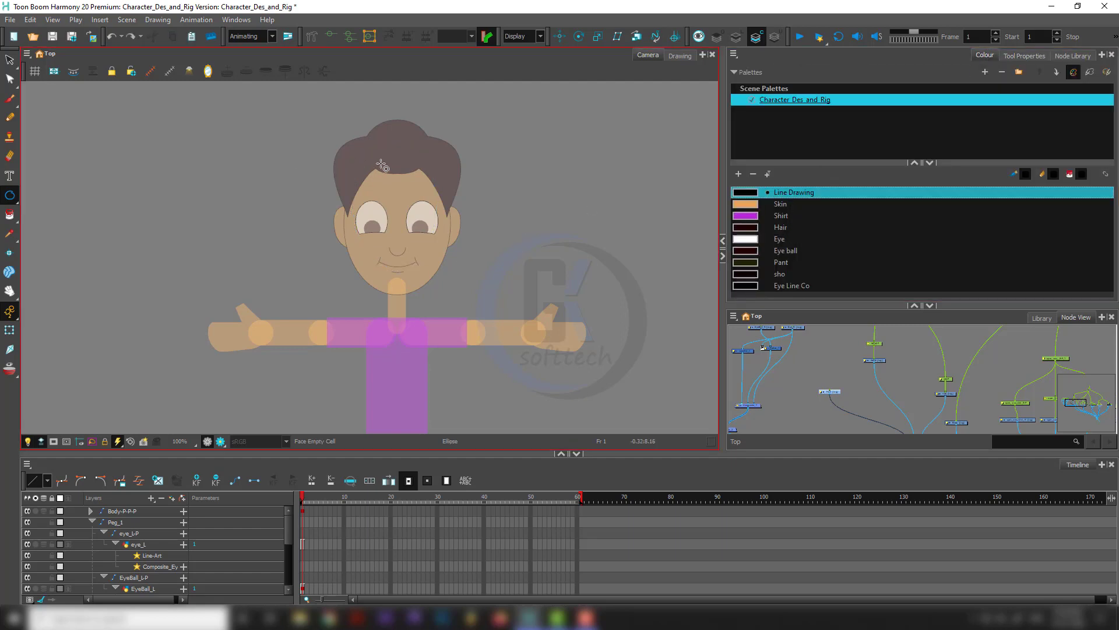
{"action": "left_click", "coordinate": [741, 252]}
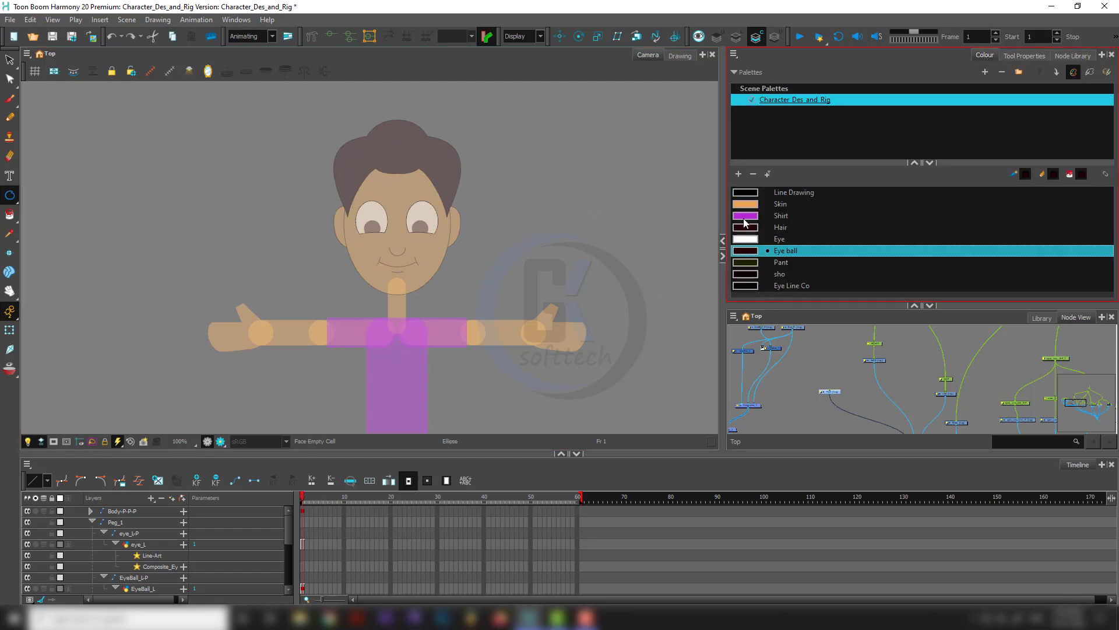
{"action": "left_click", "coordinate": [746, 194]}
{"action": "left_click_drag", "start_coordinate": [347, 164], "coordinate": [438, 275]}
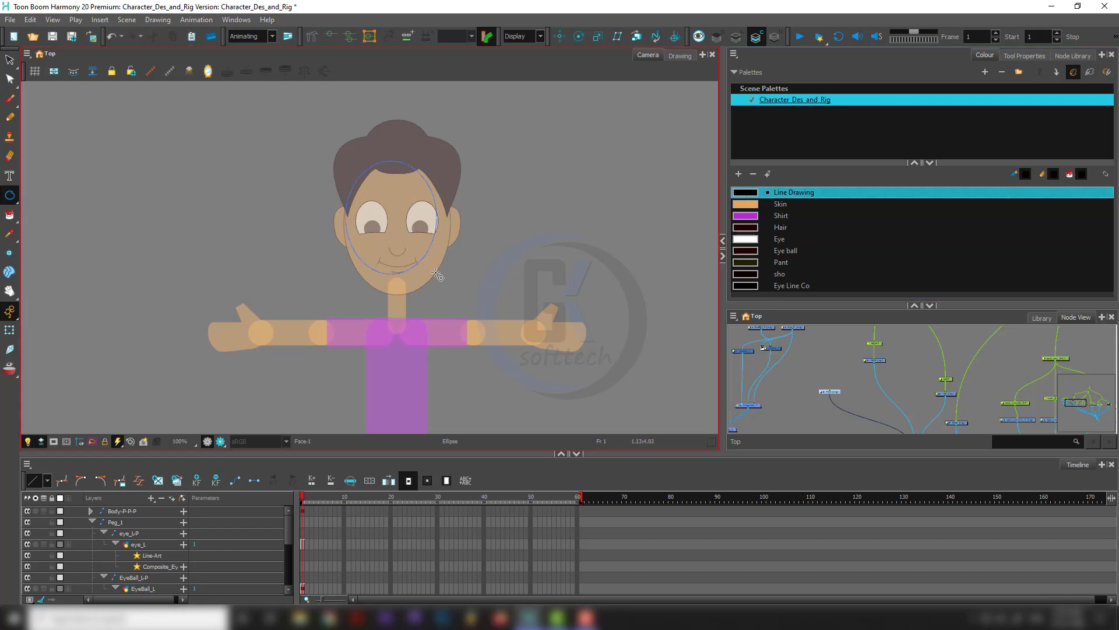
Select the ellipse, keep its Line Drawing colour, and move it so its lower edge meets the chin.
{"action": "key", "text": "alt+s"}
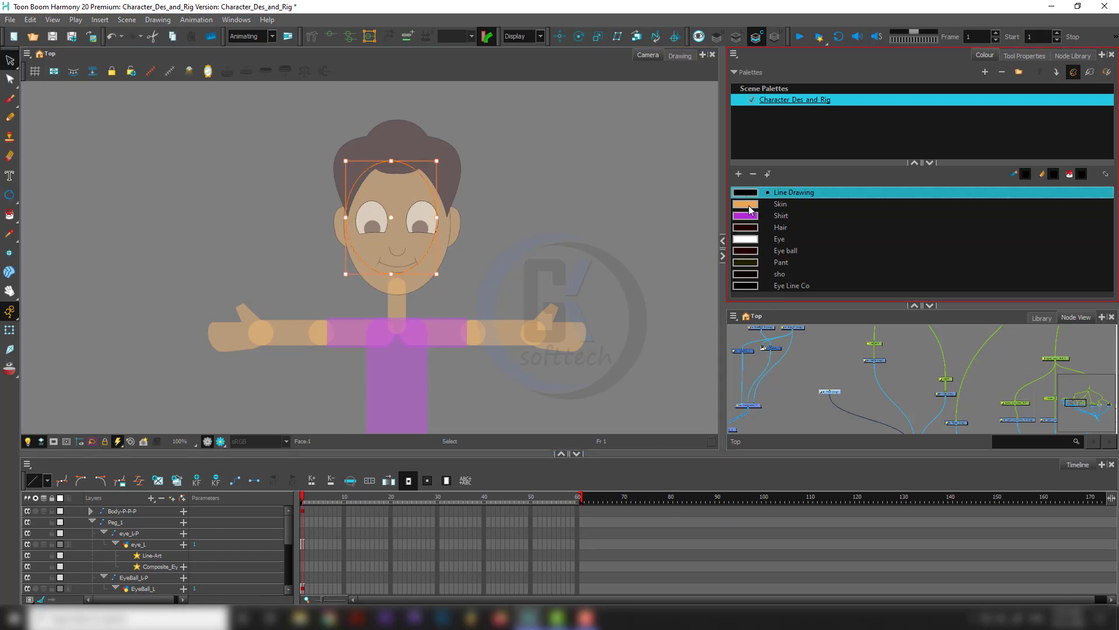
{"action": "left_click", "coordinate": [750, 205]}
{"action": "left_click", "coordinate": [747, 193]}
{"action": "scroll", "coordinate": [391, 222], "scroll_direction": "up", "scroll_amount": 4}
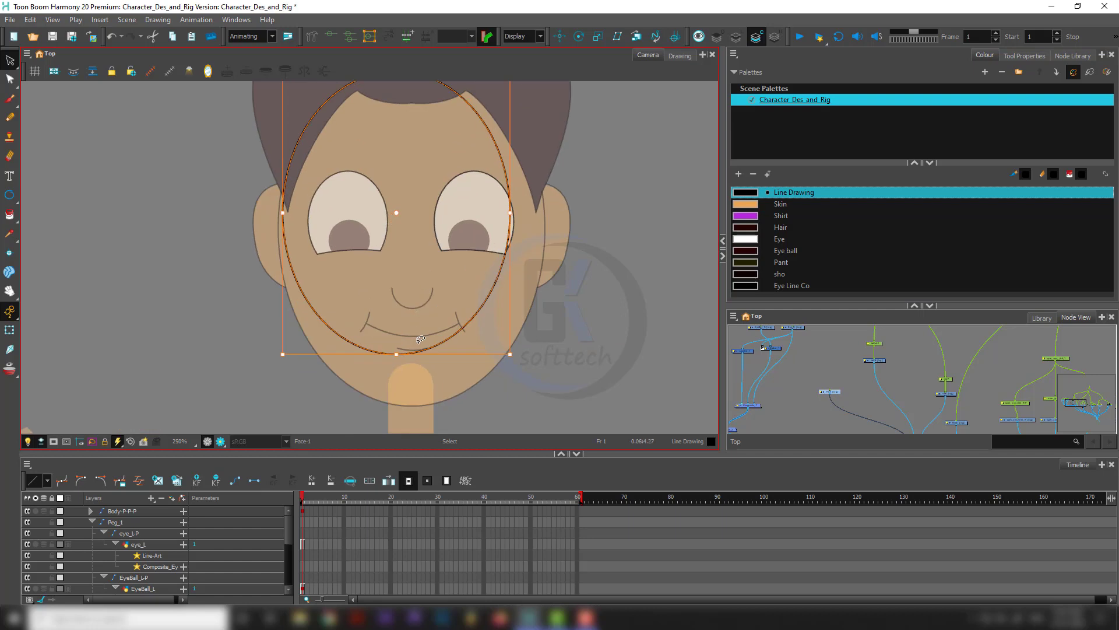
{"action": "left_click_drag", "start_coordinate": [441, 344], "coordinate": [459, 395]}
Show the grid and nudge the ellipse left to centre it on the head.
{"action": "left_click", "coordinate": [35, 71]}
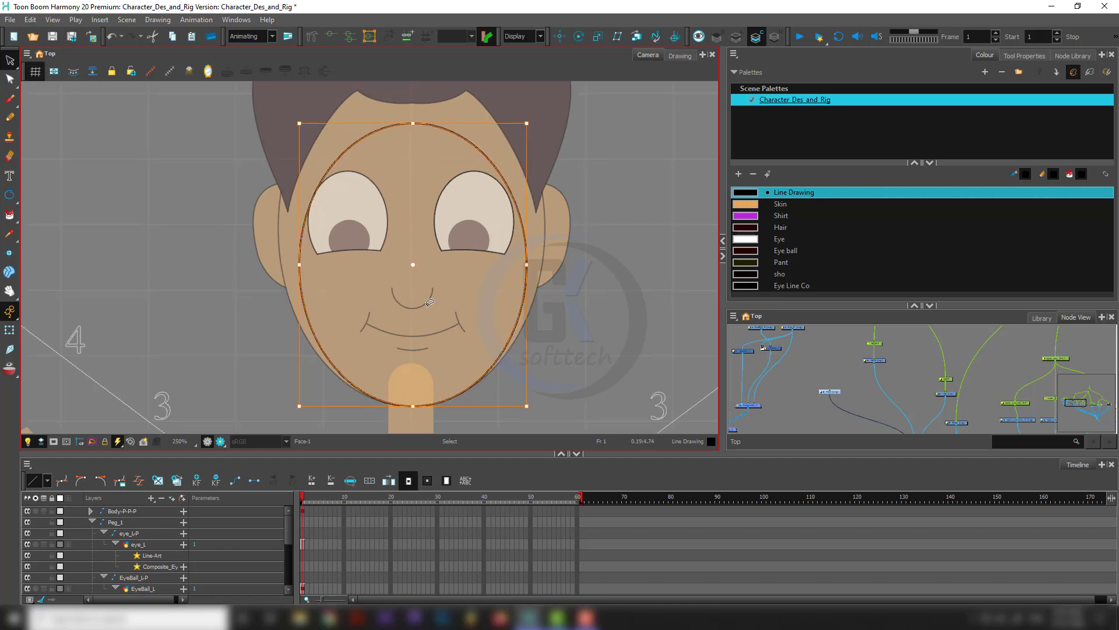
{"action": "key", "text": "Left"}
{"action": "key", "text": "Left"}
{"action": "key", "text": "Left"}
{"action": "key", "text": "Left"}
{"action": "key", "text": "Left"}
{"action": "key", "text": "Left"}
{"action": "key", "text": "Left"}
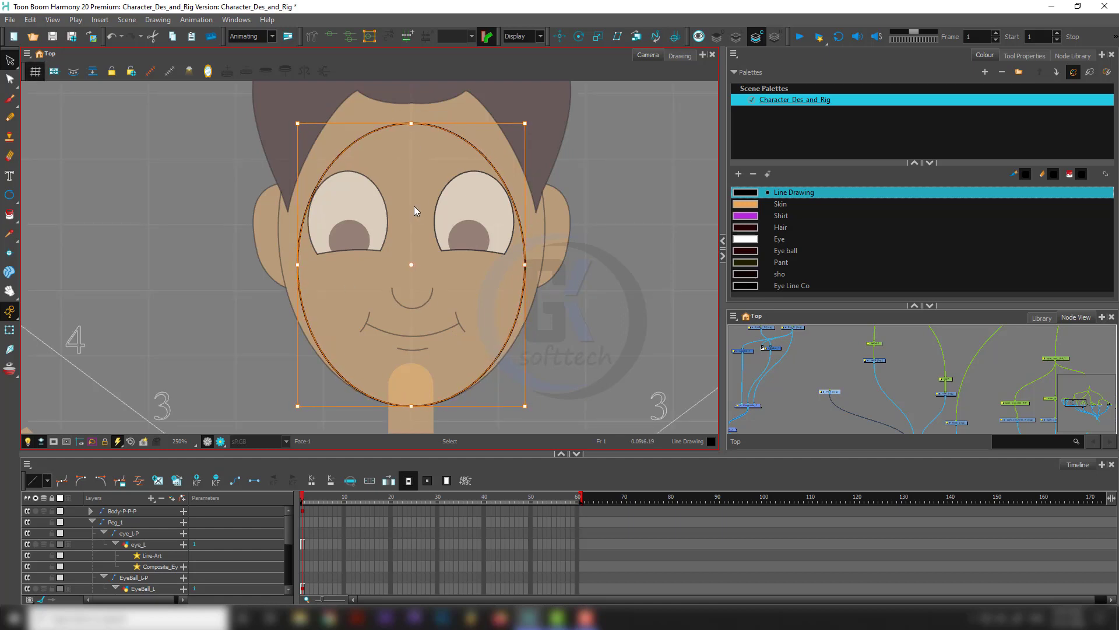
{"action": "key", "text": "alt+space"}
{"action": "key", "text": "Escape"}
{"action": "left_click_drag", "start_coordinate": [413, 123], "coordinate": [421, 67]}
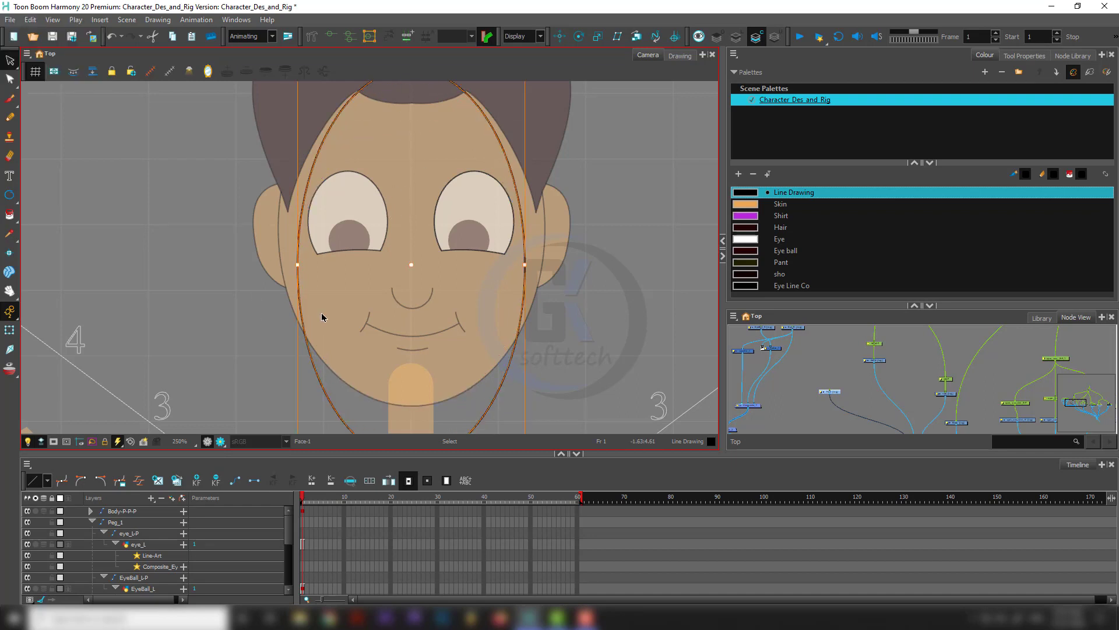
{"action": "key", "text": "ctrl+z"}
Stretch the ellipse upward and widen it until it follows the head's cheeks and extends above the hairline.
{"action": "left_click_drag", "start_coordinate": [412, 123], "coordinate": [423, 87]}
{"action": "left_click_drag", "start_coordinate": [297, 247], "coordinate": [281, 249]}
{"action": "left_click_drag", "start_coordinate": [387, 198], "coordinate": [388, 258]}
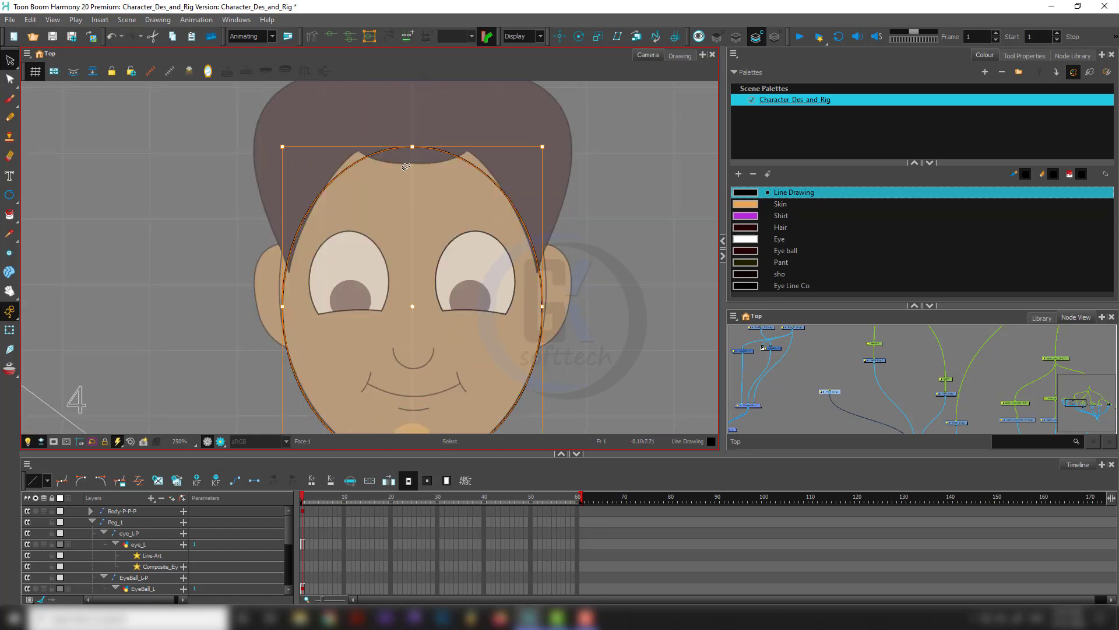
{"action": "left_click_drag", "start_coordinate": [413, 150], "coordinate": [413, 118]}
{"action": "left_click_drag", "start_coordinate": [281, 292], "coordinate": [278, 292]}
{"action": "scroll", "coordinate": [399, 356], "scroll_direction": "down", "scroll_amount": 2}
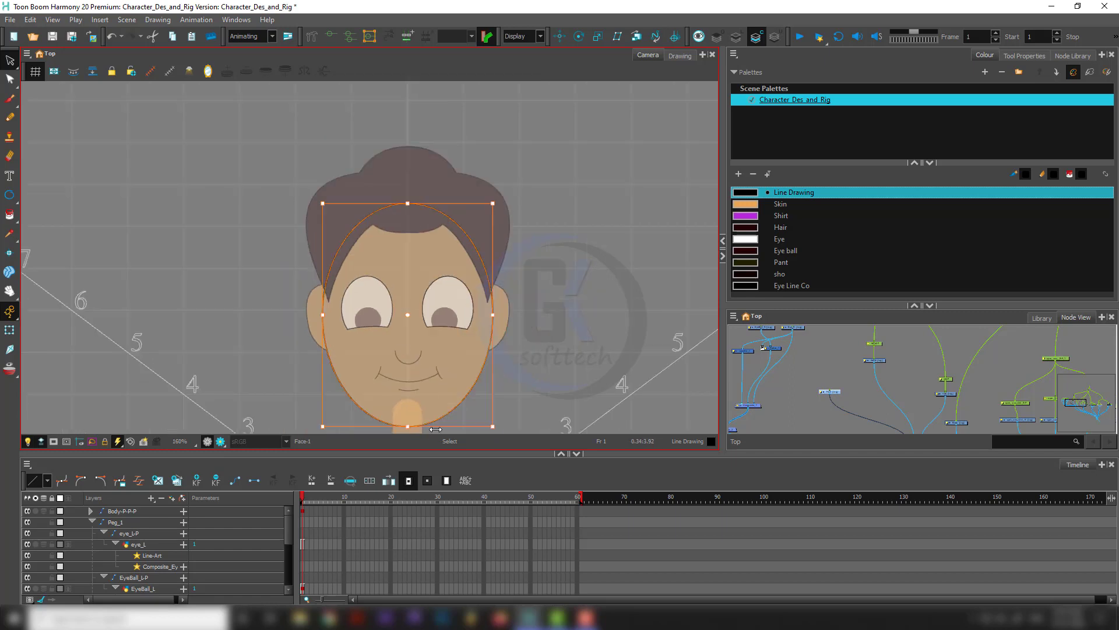
{"action": "scroll", "coordinate": [469, 320], "scroll_direction": "up", "scroll_amount": 4}
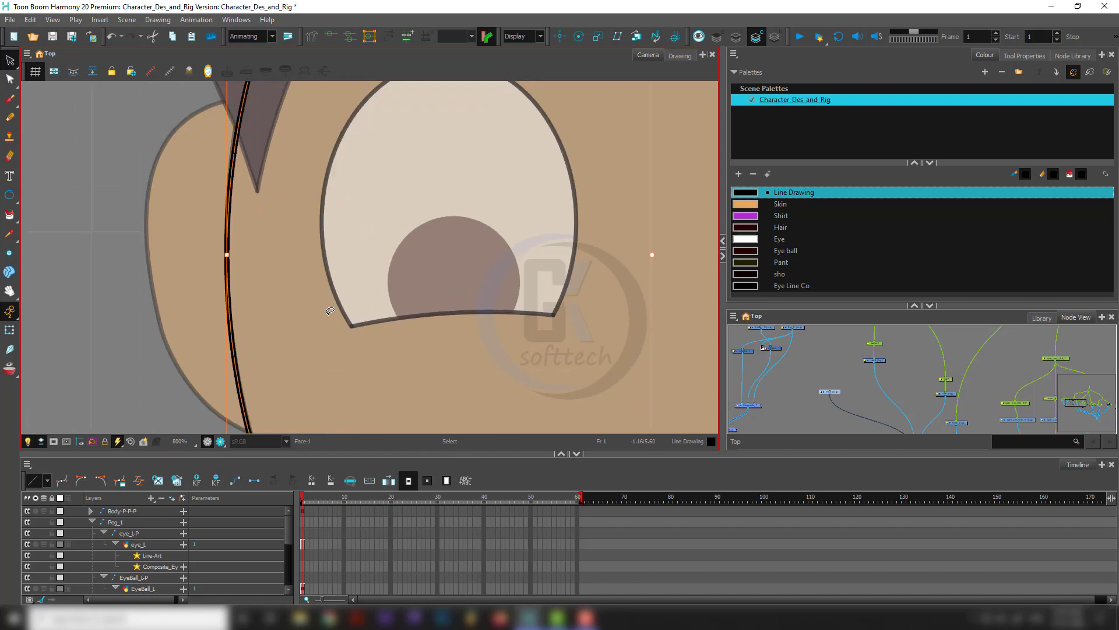
Deselect the ellipse and fill it with the Skin colour on the Colour Art layer.
{"action": "scroll", "coordinate": [336, 313], "scroll_direction": "down", "scroll_amount": 6}
{"action": "scroll", "coordinate": [450, 318], "scroll_direction": "up", "scroll_amount": 2}
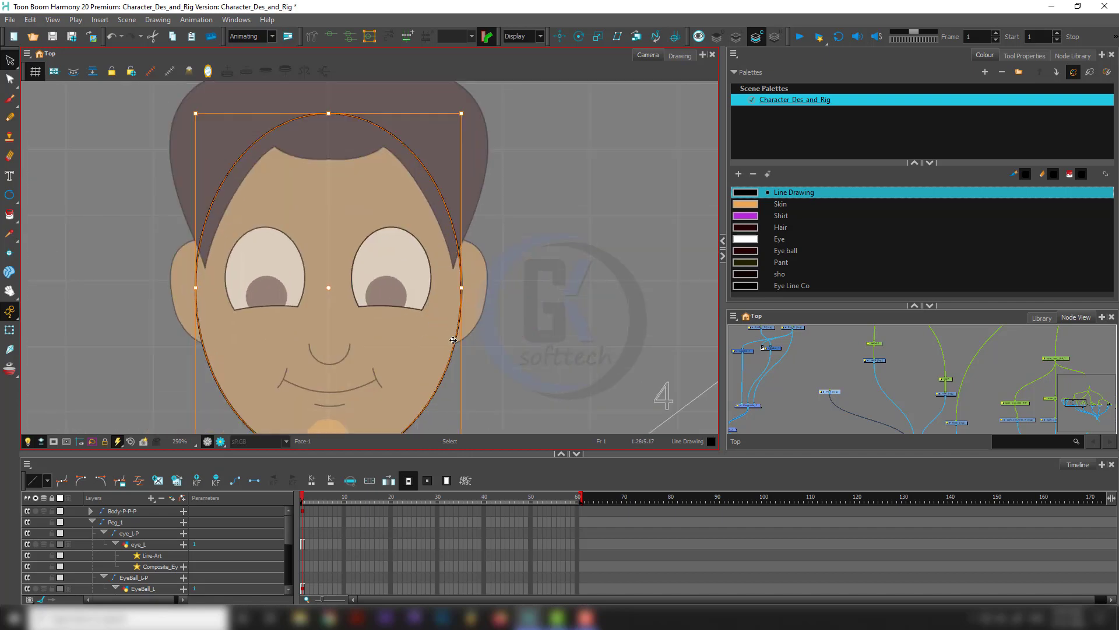
{"action": "scroll", "coordinate": [484, 275], "scroll_direction": "down", "scroll_amount": 3}
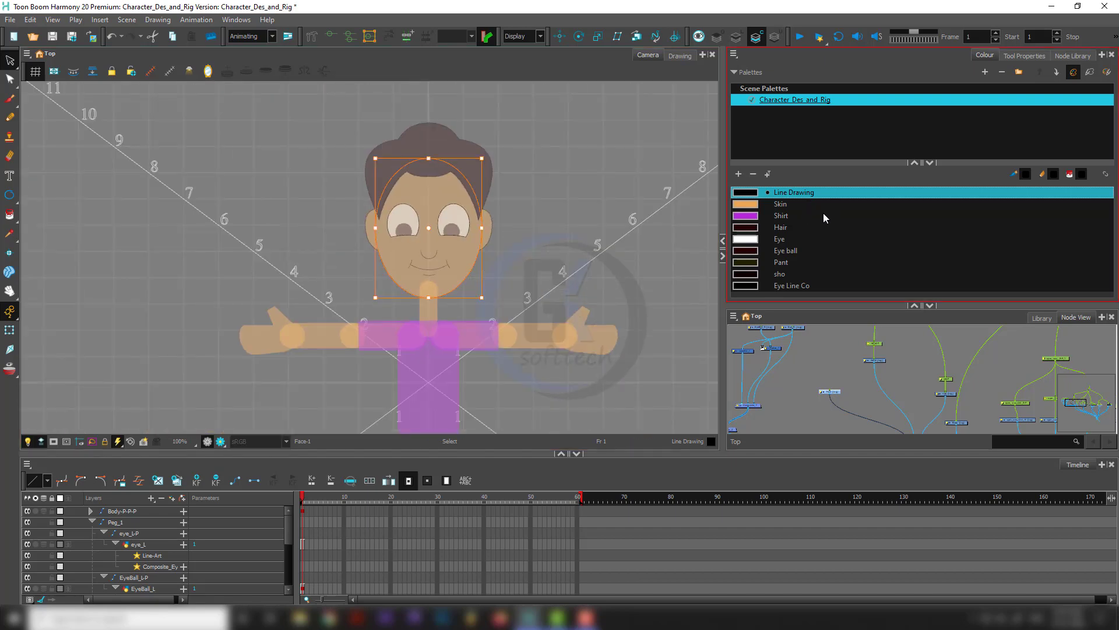
{"action": "left_click", "coordinate": [647, 270]}
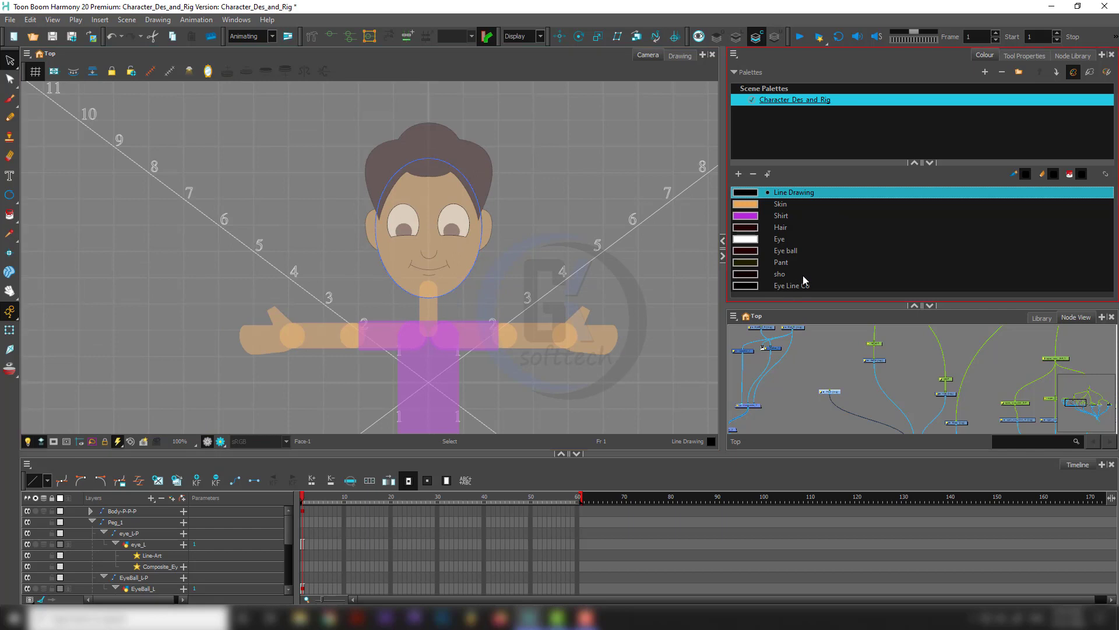
{"action": "left_click", "coordinate": [748, 207]}
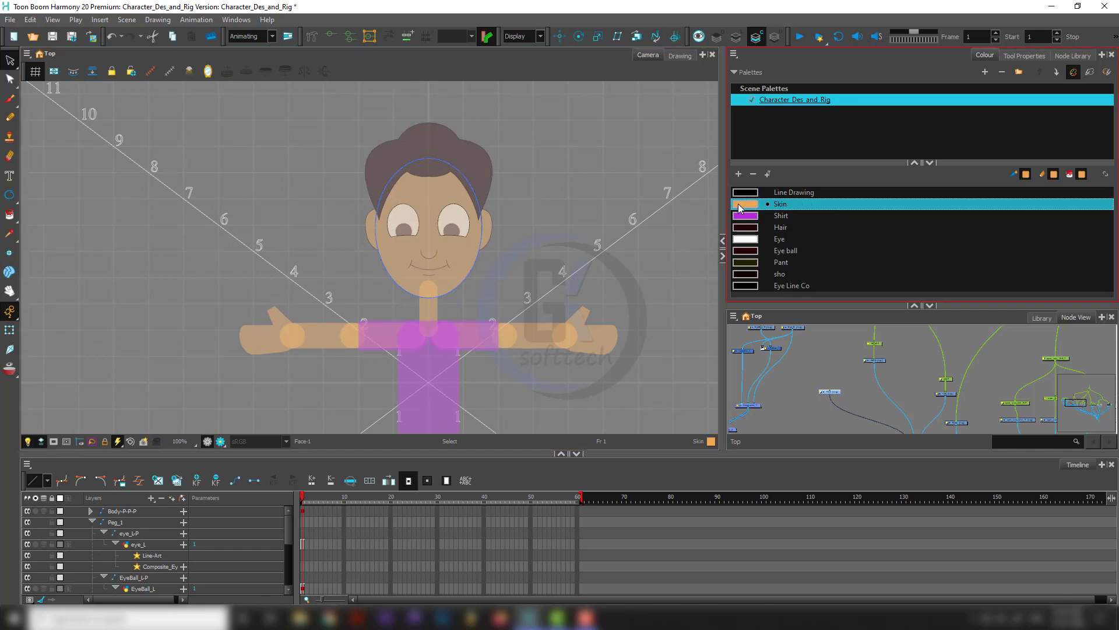
{"action": "left_click", "coordinate": [450, 226]}
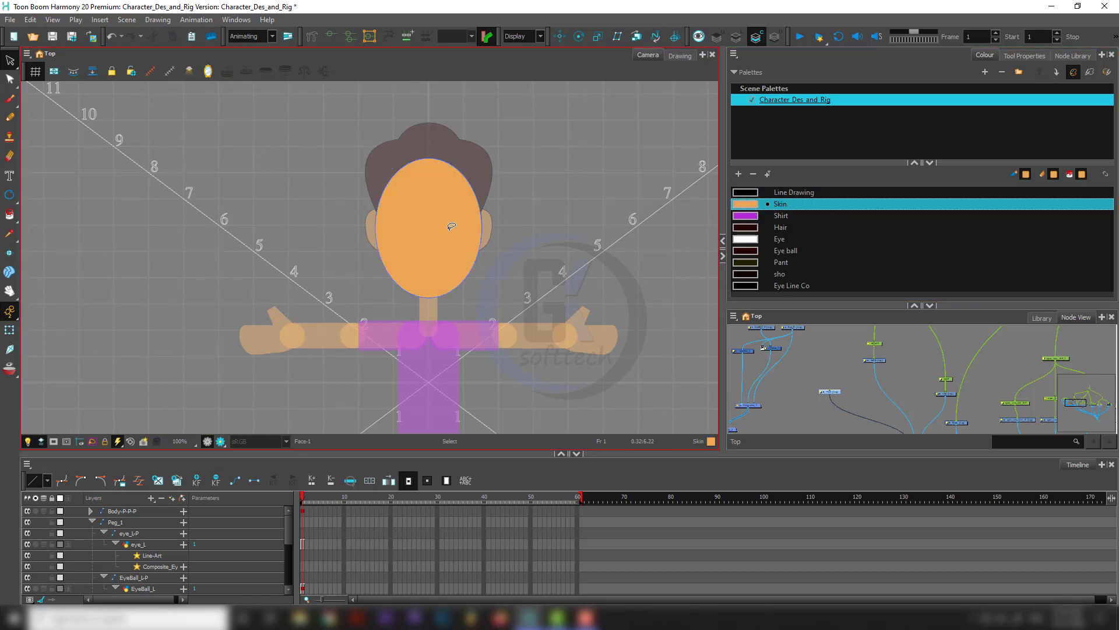
Switch the Face drawing to the Line Art layer and select the ellipse outline around the face.
{"action": "scroll", "coordinate": [439, 235], "scroll_direction": "up", "scroll_amount": 4}
{"action": "scroll", "coordinate": [449, 243], "scroll_direction": "down", "scroll_amount": 2}
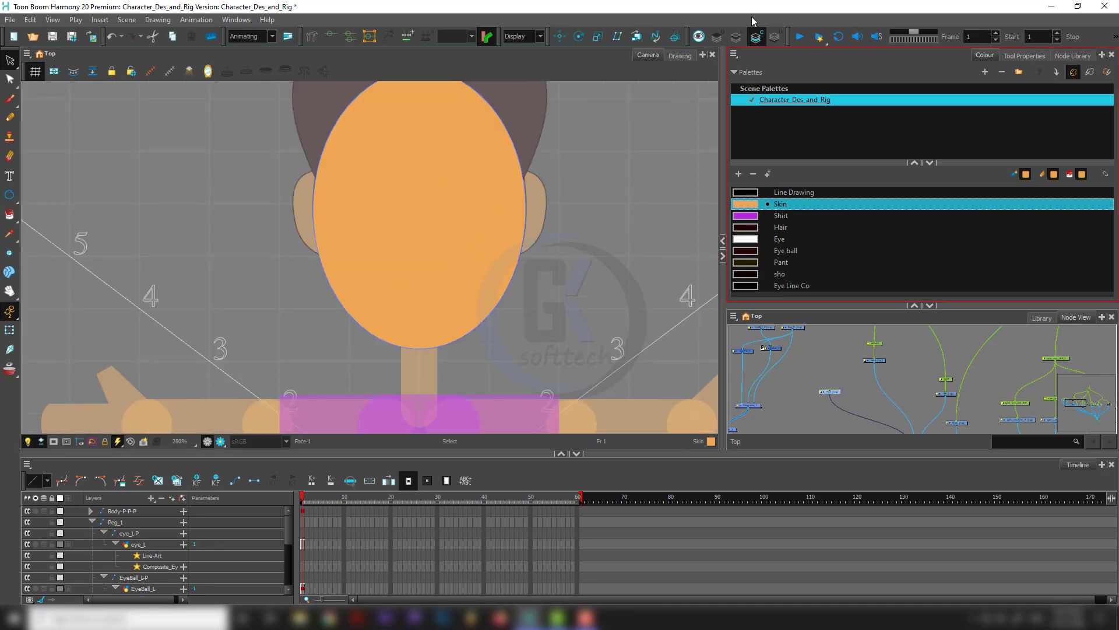
{"action": "left_click", "coordinate": [736, 36]}
{"action": "left_click", "coordinate": [497, 220]}
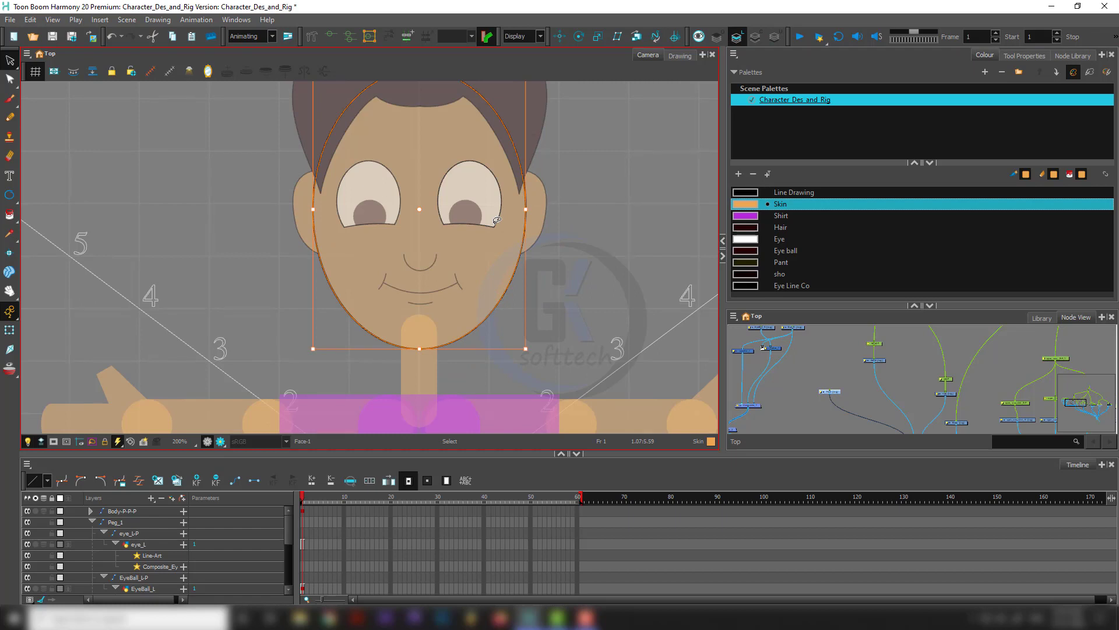
Deselect the face drawing and disable the Head drawing node in the node network.
{"action": "key", "text": "shift+t"}
{"action": "left_click", "coordinate": [606, 307]}
{"action": "scroll", "coordinate": [495, 327], "scroll_direction": "down", "scroll_amount": 3}
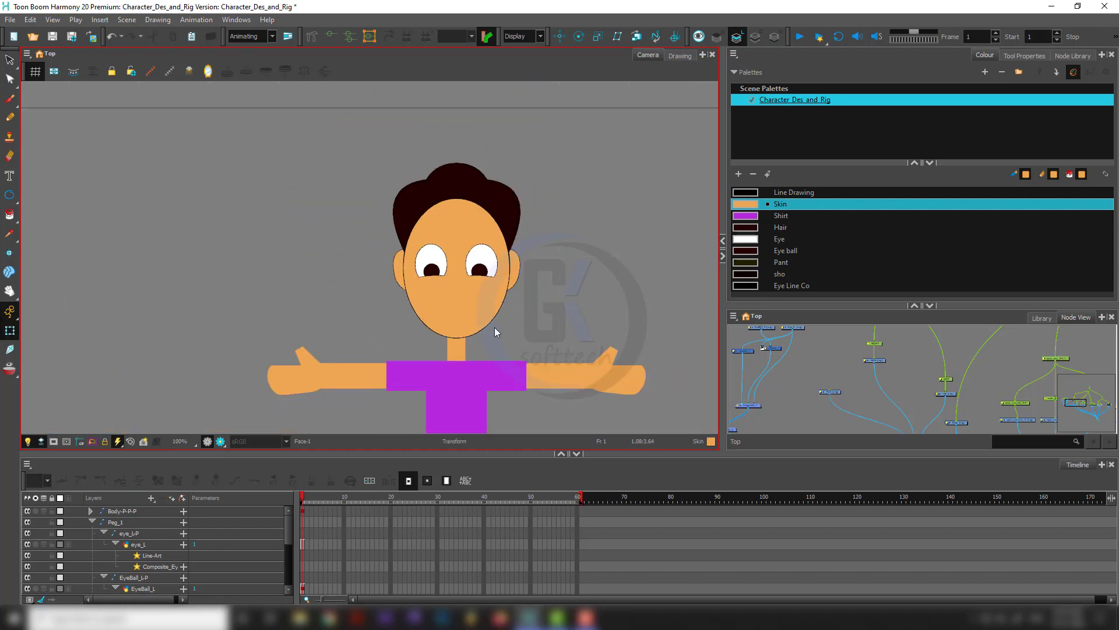
{"action": "scroll", "coordinate": [482, 313], "scroll_direction": "up", "scroll_amount": 2}
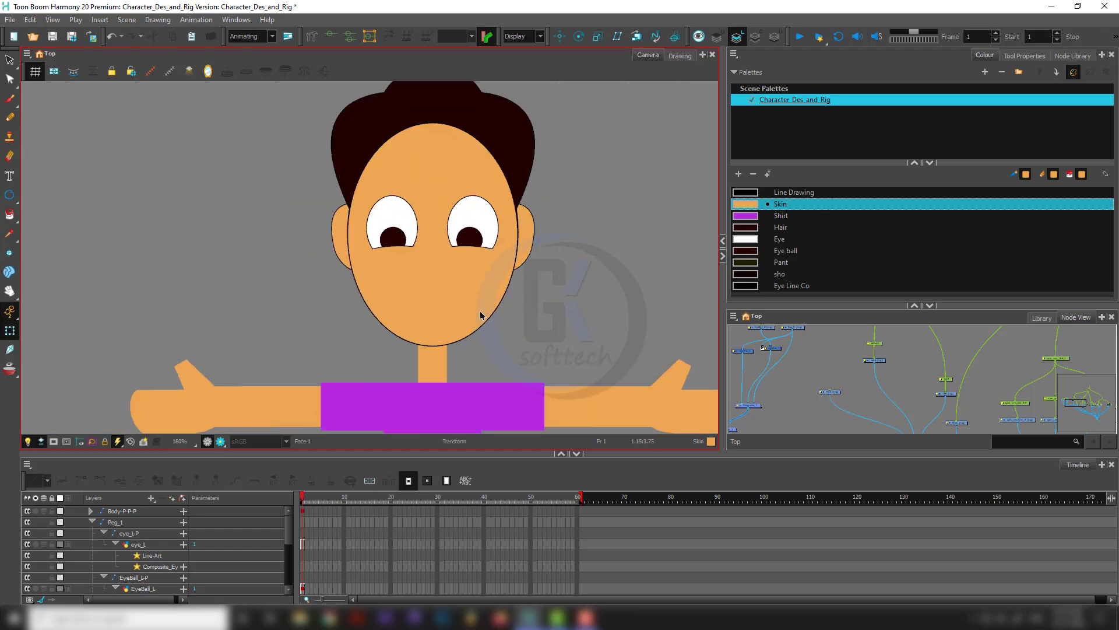
{"action": "left_click", "coordinate": [910, 380]}
{"action": "scroll", "coordinate": [890, 372], "scroll_direction": "down", "scroll_amount": 3}
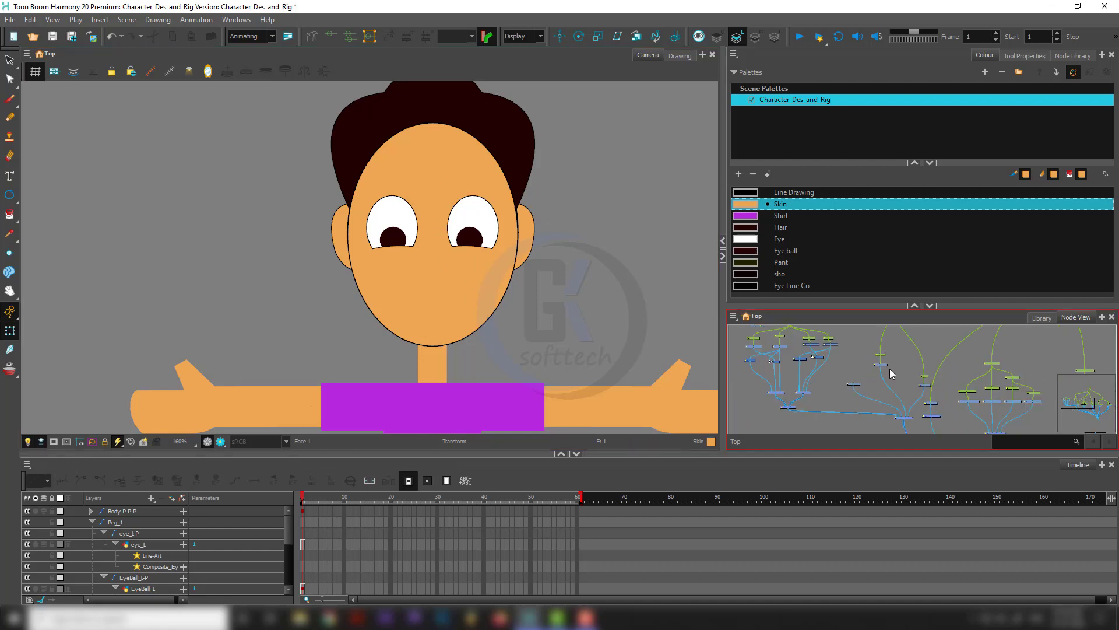
{"action": "left_click_drag", "start_coordinate": [890, 372], "coordinate": [871, 349]}
{"action": "key", "text": "d"}
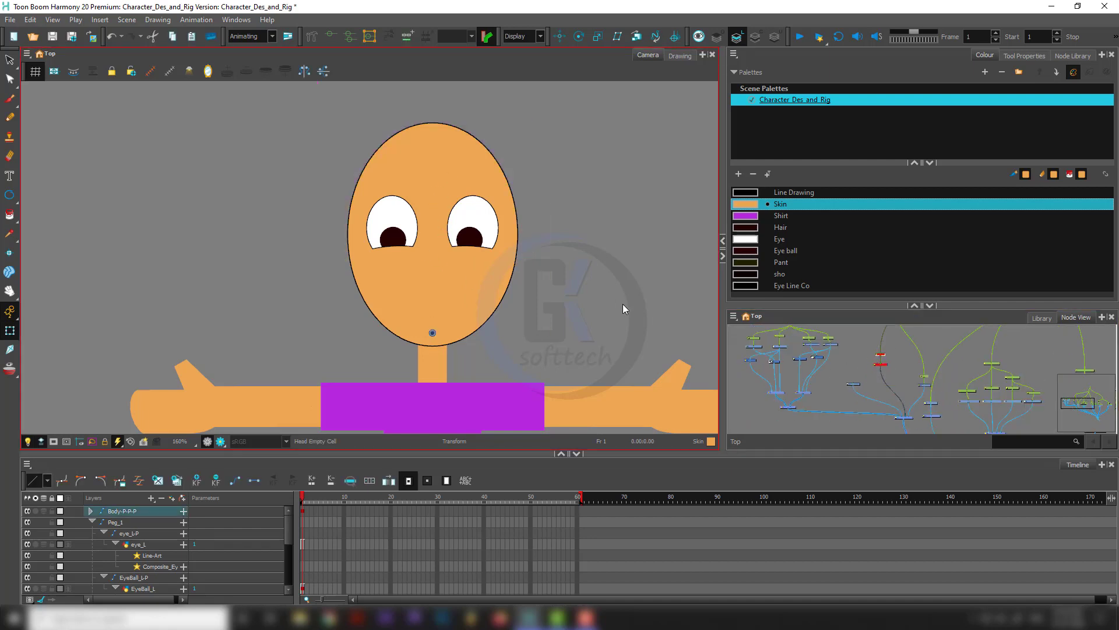
Add a parent peg to the Face drawing node.
{"action": "scroll", "coordinate": [442, 286], "scroll_direction": "up", "scroll_amount": 2}
{"action": "scroll", "coordinate": [441, 285], "scroll_direction": "down", "scroll_amount": 1}
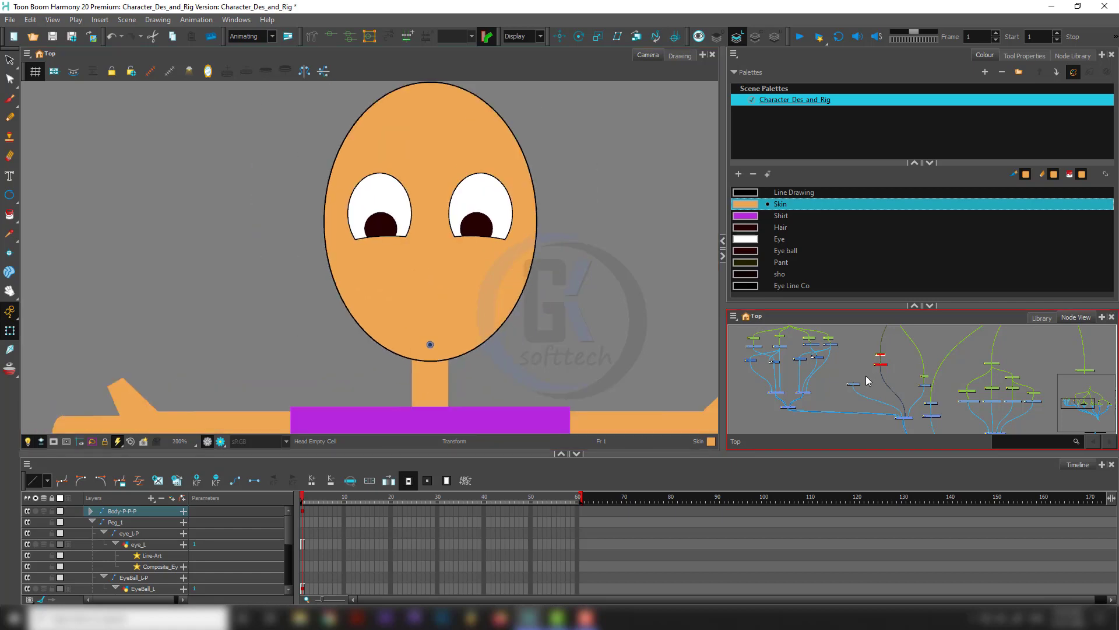
{"action": "left_click", "coordinate": [852, 388]}
{"action": "left_click", "coordinate": [854, 383]}
{"action": "scroll", "coordinate": [857, 386], "scroll_direction": "up", "scroll_amount": 2}
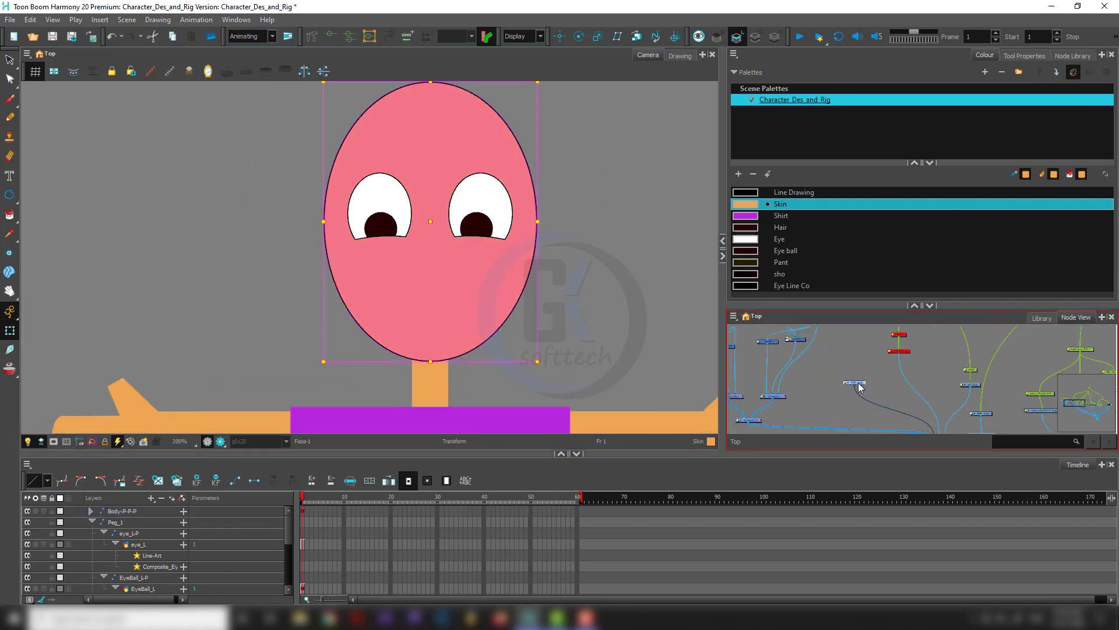
{"action": "key", "text": "ctrl+p"}
{"action": "left_click_drag", "start_coordinate": [863, 385], "coordinate": [815, 445]}
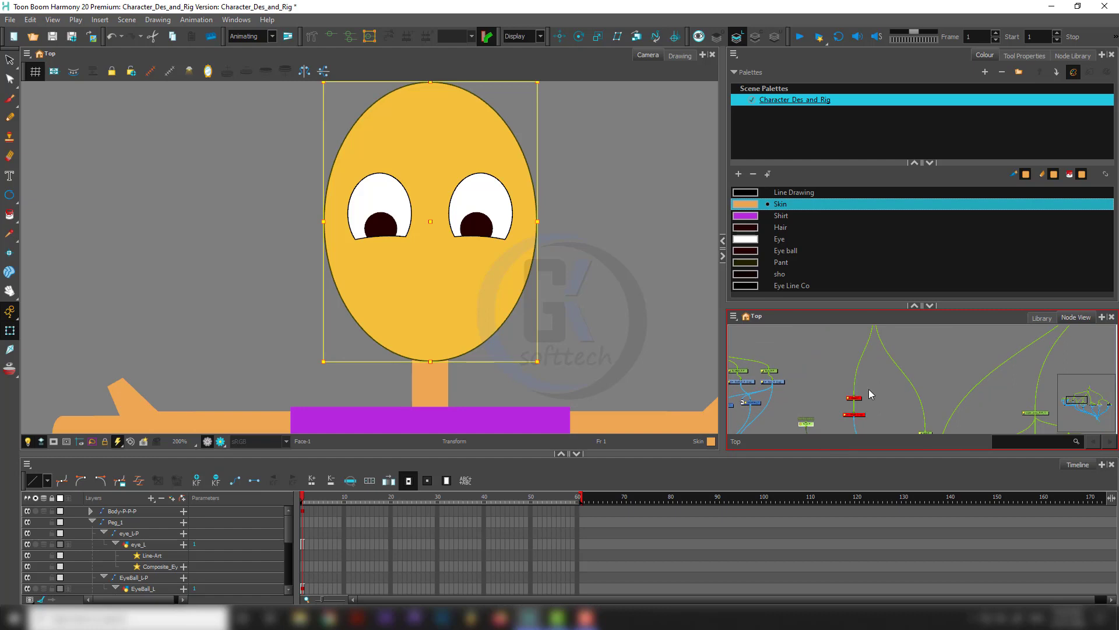
Duplicate the Head-P peg using Paste Special with its default options and place the copy above the Face node.
{"action": "scroll", "coordinate": [866, 392], "scroll_direction": "up", "scroll_amount": 3}
{"action": "left_click", "coordinate": [820, 400]}
{"action": "left_click_drag", "start_coordinate": [868, 386], "coordinate": [810, 420]}
{"action": "left_click", "coordinate": [848, 380]}
{"action": "left_click_drag", "start_coordinate": [884, 354], "coordinate": [799, 399]}
{"action": "key", "text": "a"}
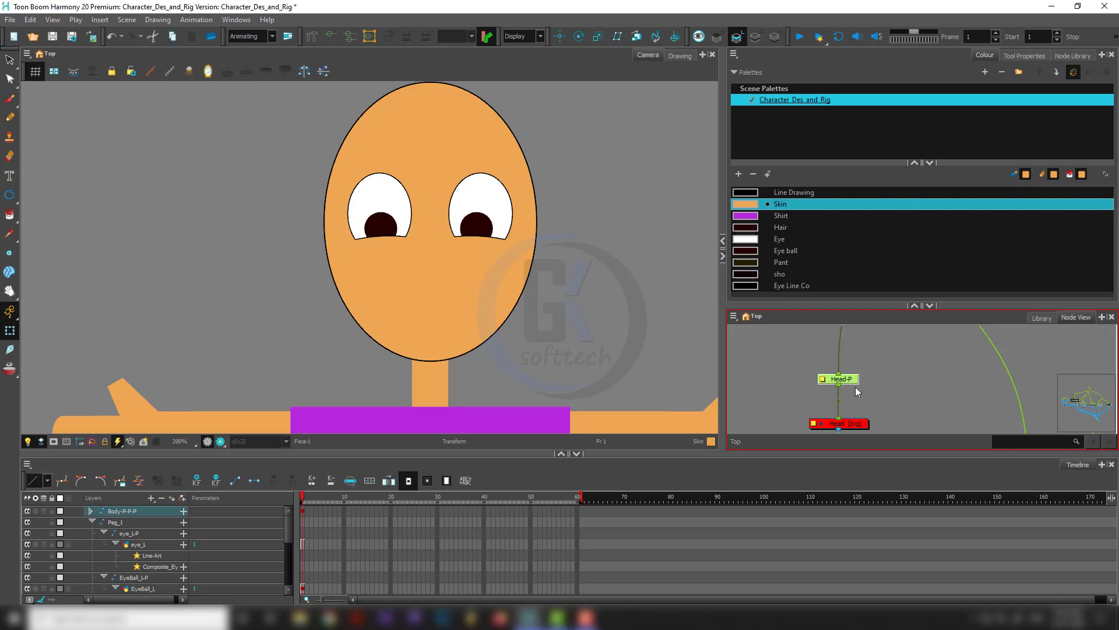
{"action": "scroll", "coordinate": [858, 382], "scroll_direction": "down", "scroll_amount": 3}
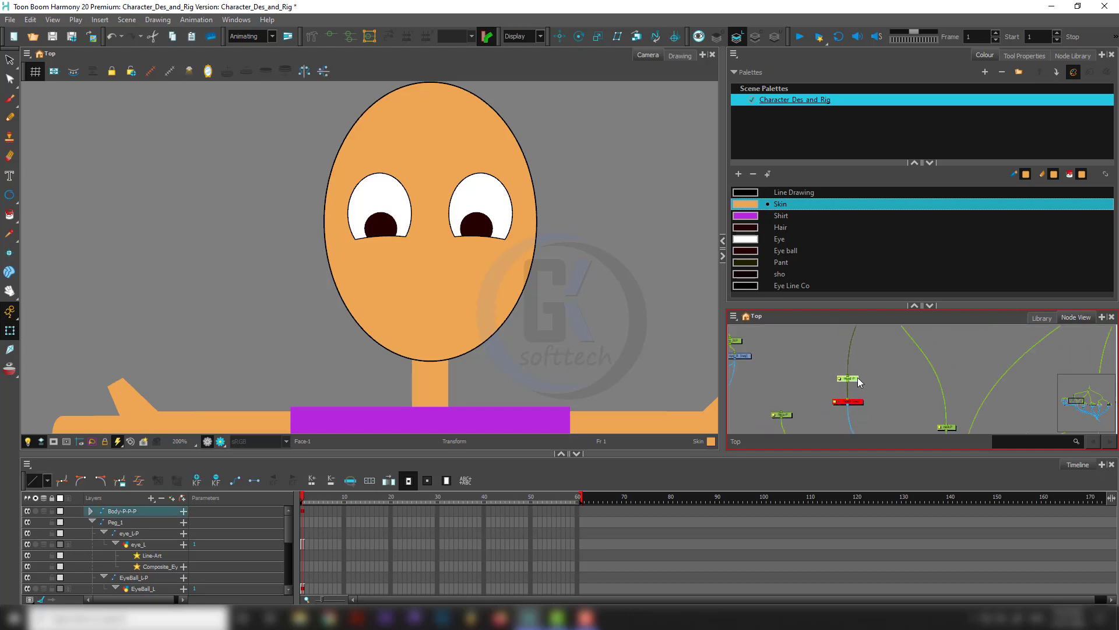
{"action": "key", "text": "ctrl+shift+v"}
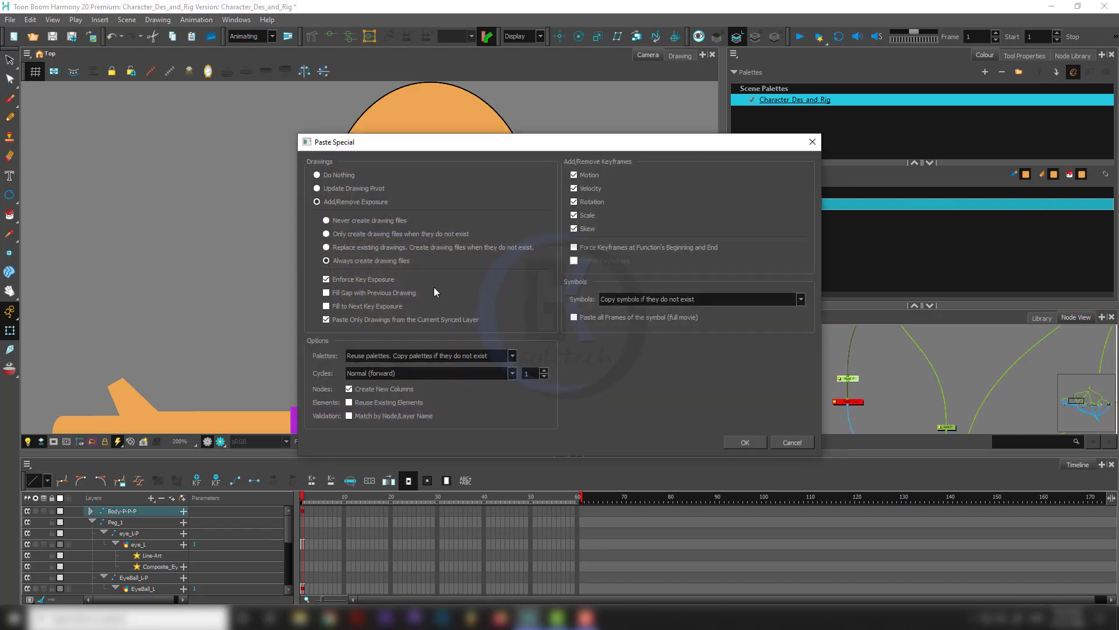
{"action": "left_click", "coordinate": [756, 442]}
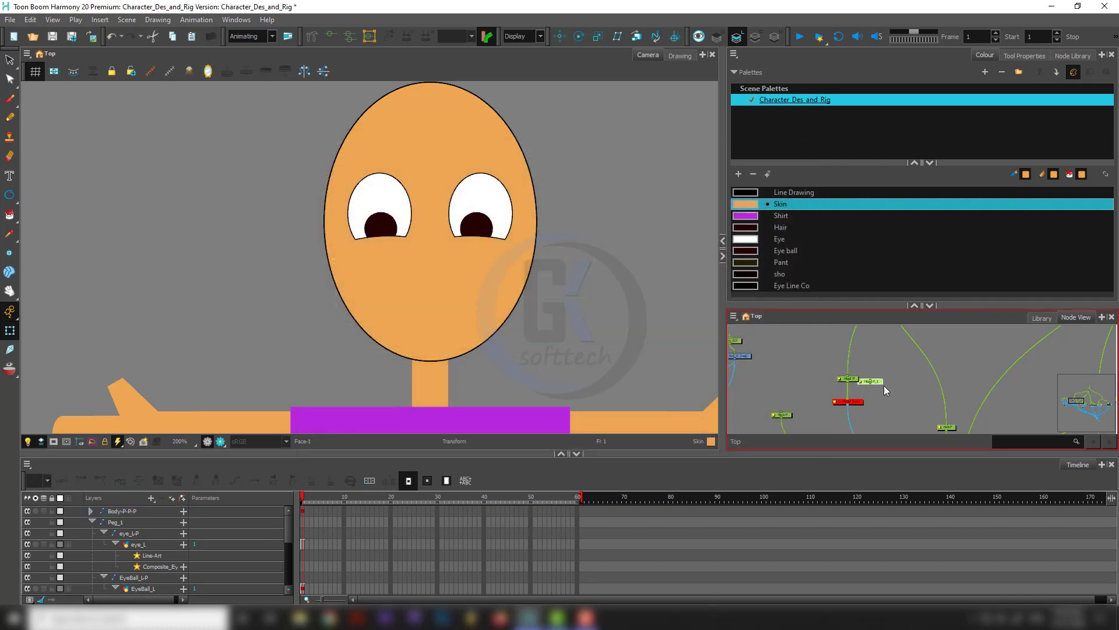
{"action": "left_click_drag", "start_coordinate": [875, 383], "coordinate": [804, 387]}
Delete the Face drawing's own peg and connect the pasted Head-P copy to the Face drawing instead.
{"action": "key", "text": "Delete"}
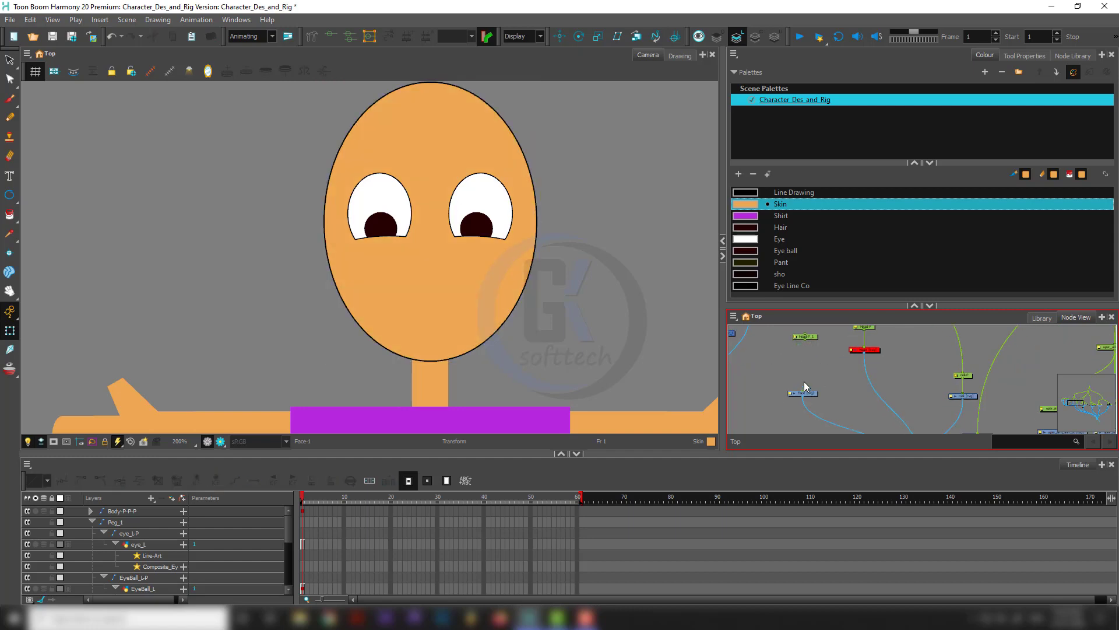
{"action": "left_click_drag", "start_coordinate": [806, 340], "coordinate": [802, 389]}
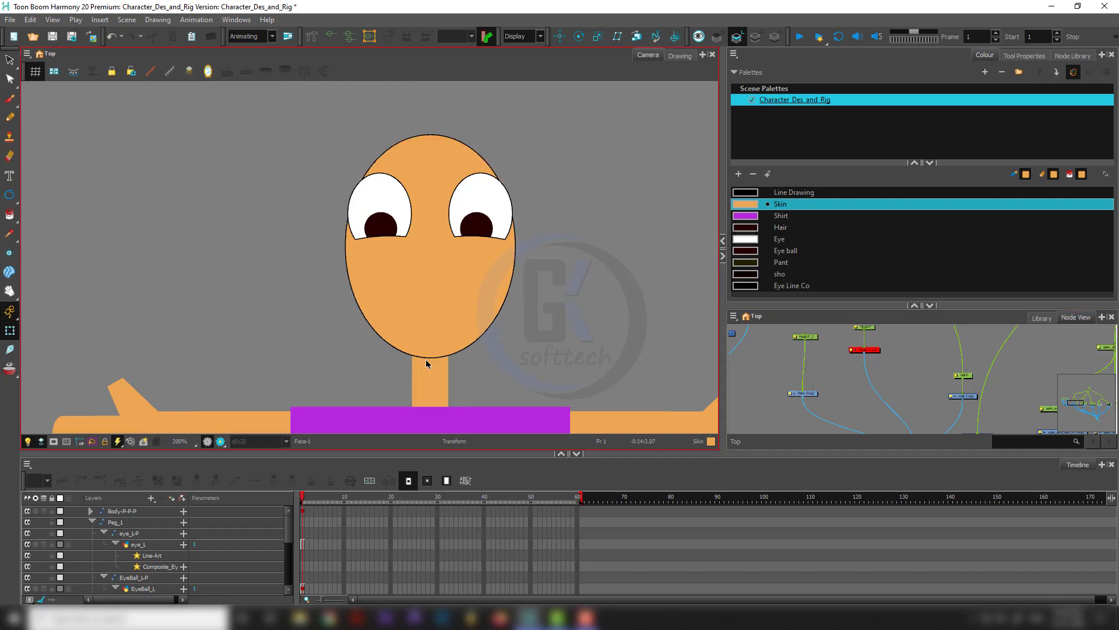
{"action": "scroll", "coordinate": [455, 303], "scroll_direction": "down", "scroll_amount": 2}
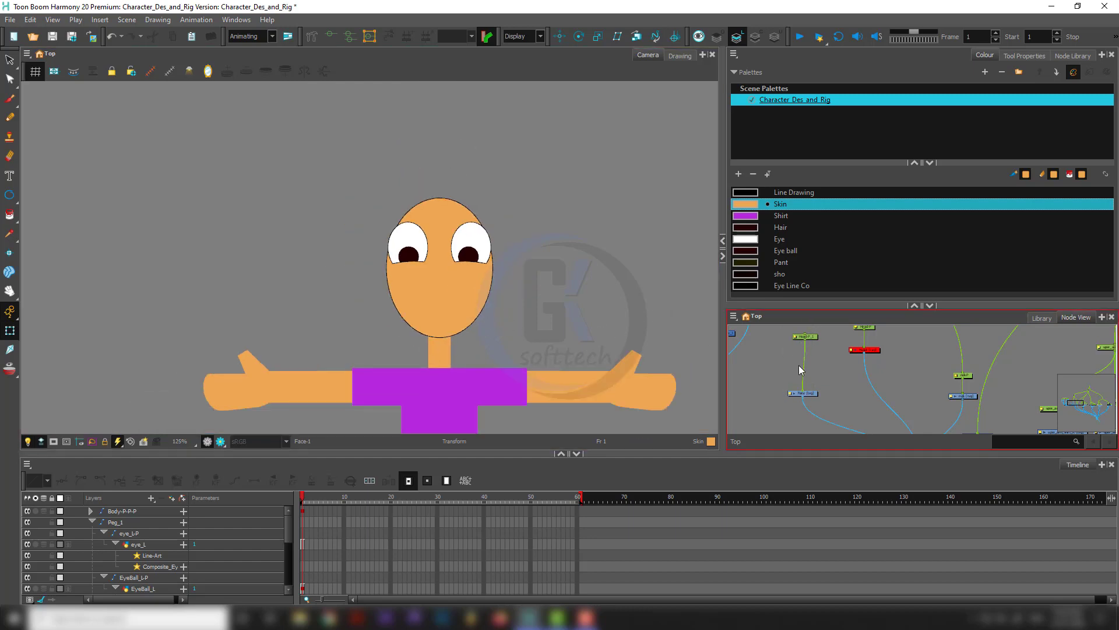
Undo the connection to the Face drawing and delete the pasted copy of the Head-P peg.
{"action": "key", "text": "ctrl+z"}
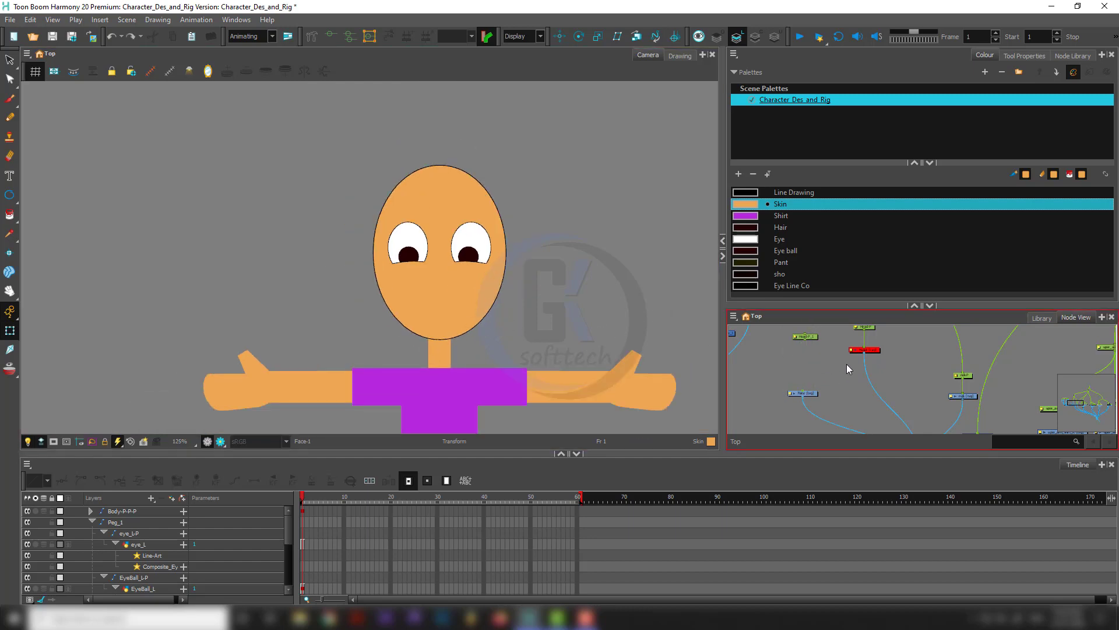
{"action": "left_click", "coordinate": [805, 405]}
{"action": "mouse_move", "coordinate": [805, 404]}
{"action": "left_mouse_down"}
{"action": "mouse_move", "coordinate": [812, 335]}
{"action": "mouse_move", "coordinate": [820, 367]}
{"action": "left_mouse_up"}
{"action": "key", "text": "Delete"}
{"action": "key", "text": "ctrl+r"}
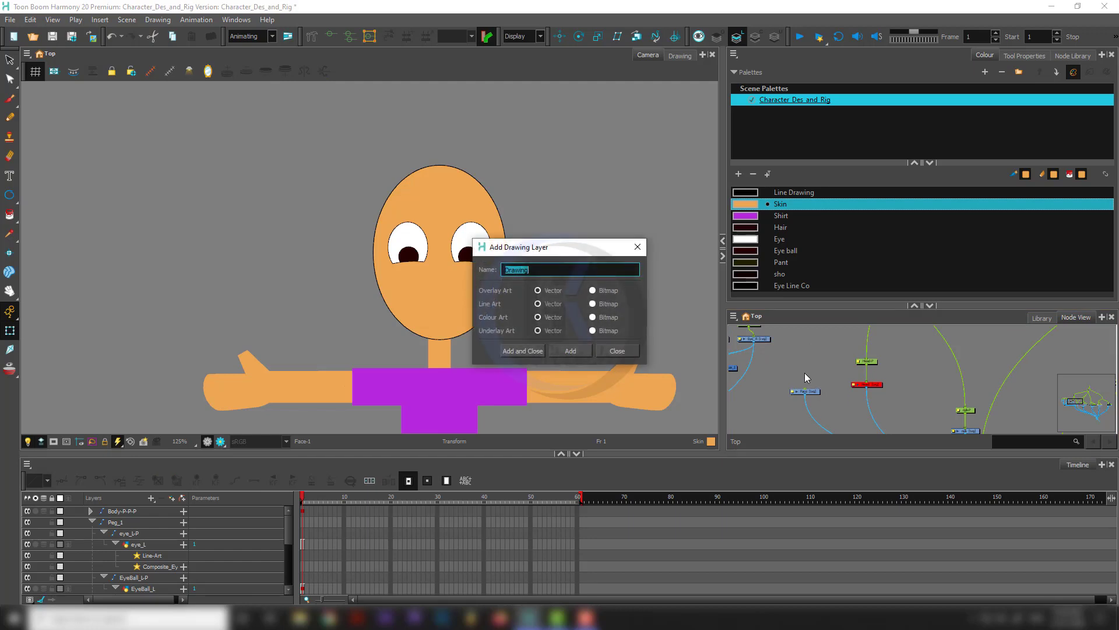
{"action": "key", "text": "Escape"}
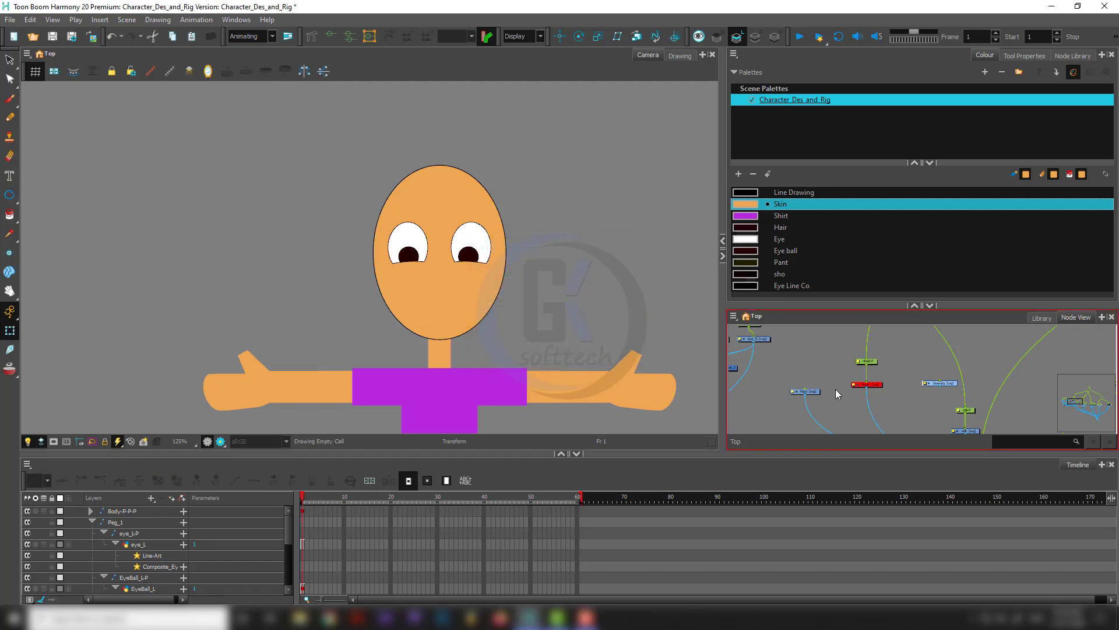
{"action": "key", "text": "Delete"}
{"action": "key", "text": "Return"}
Select the Face drawing node and give it a new parent peg.
{"action": "left_click", "coordinate": [811, 391]}
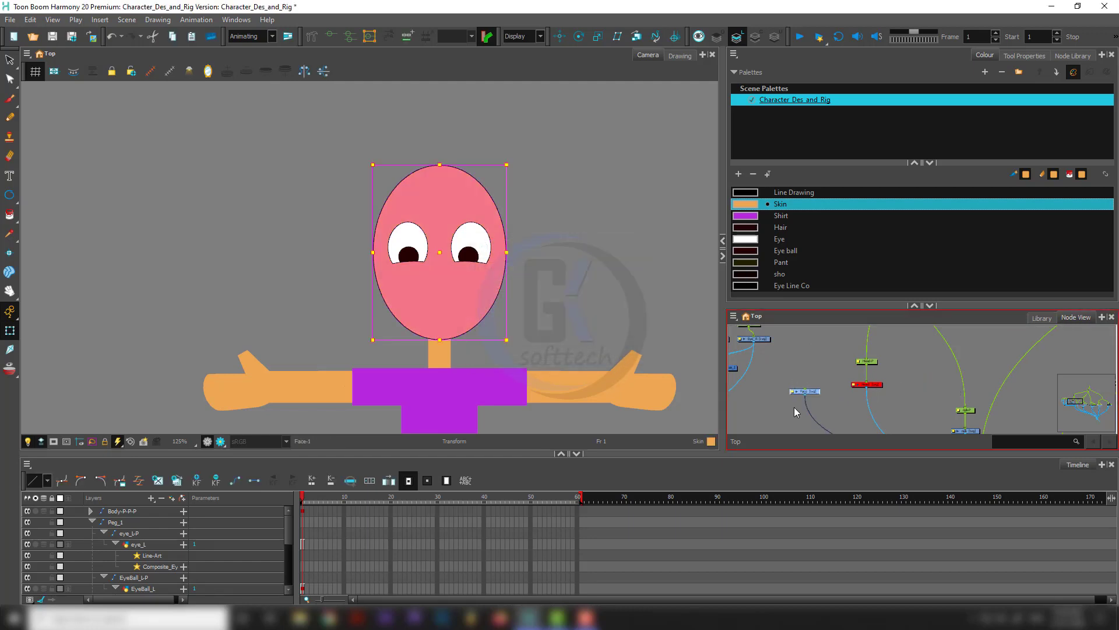
{"action": "key", "text": "ctrl+p"}
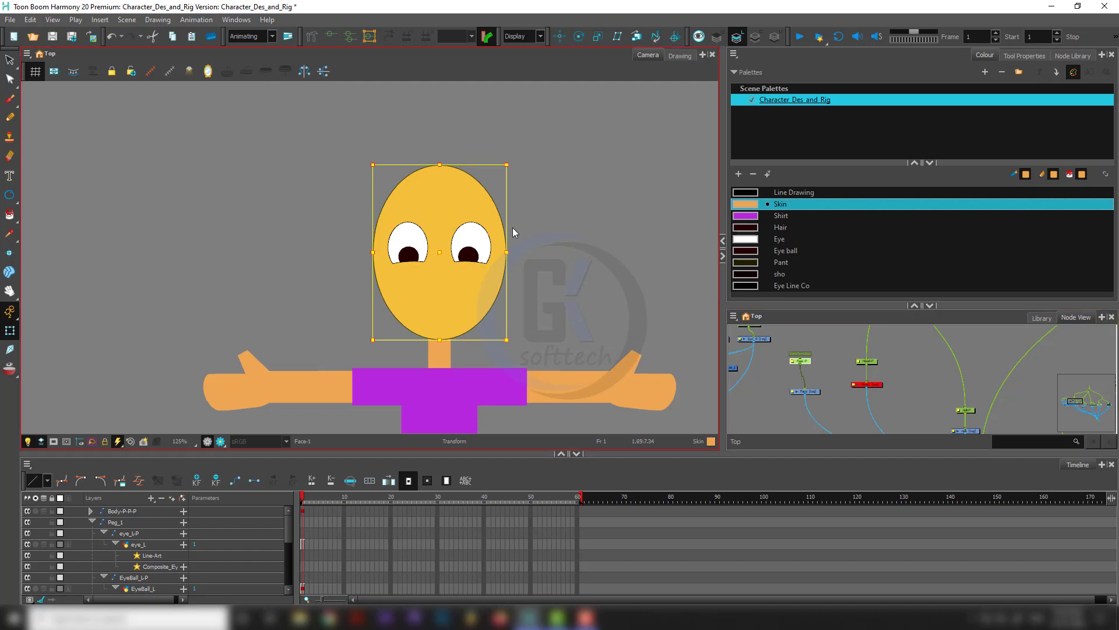
{"action": "scroll", "coordinate": [513, 234], "scroll_direction": "down", "scroll_amount": 4}
Use the Rotate tool to move the face peg's pivot from the torso to the chin, just above the neck.
{"action": "left_click", "coordinate": [577, 37]}
{"action": "scroll", "coordinate": [492, 337], "scroll_direction": "up", "scroll_amount": 4}
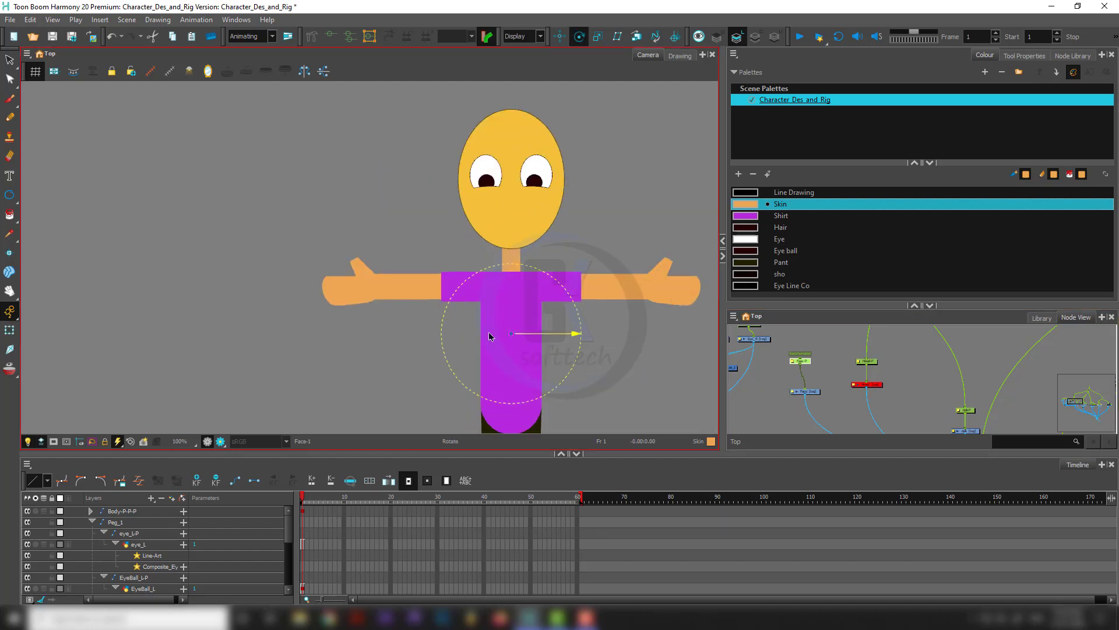
{"action": "left_click_drag", "start_coordinate": [520, 324], "coordinate": [520, 180]}
{"action": "scroll", "coordinate": [543, 199], "scroll_direction": "down", "scroll_amount": 4}
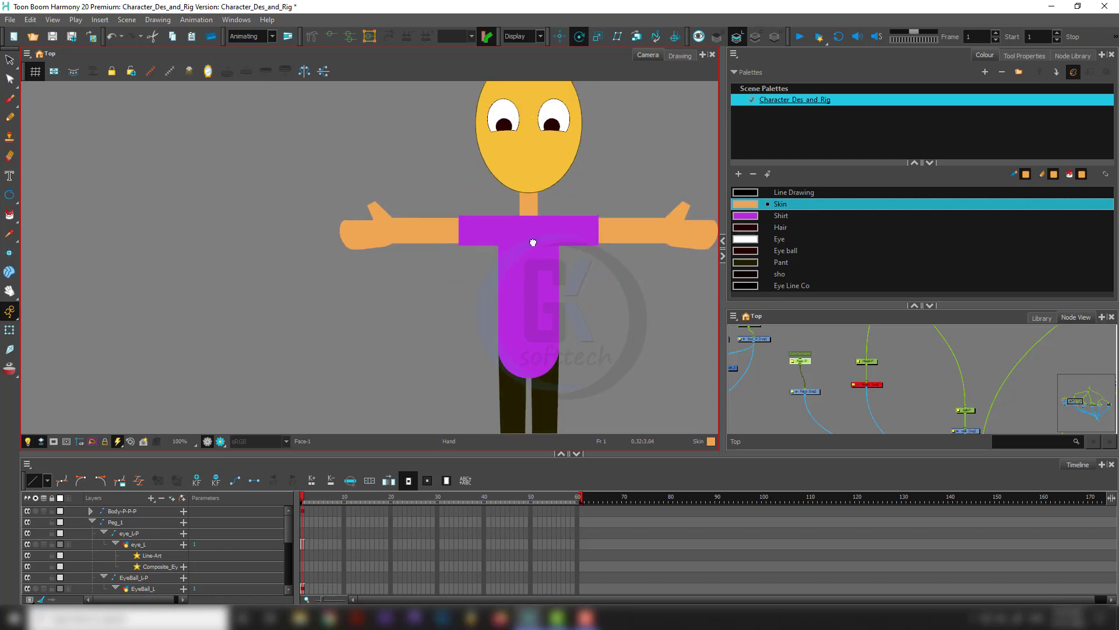
{"action": "scroll", "coordinate": [510, 217], "scroll_direction": "up", "scroll_amount": 7}
{"action": "left_click_drag", "start_coordinate": [512, 218], "coordinate": [512, 217]}
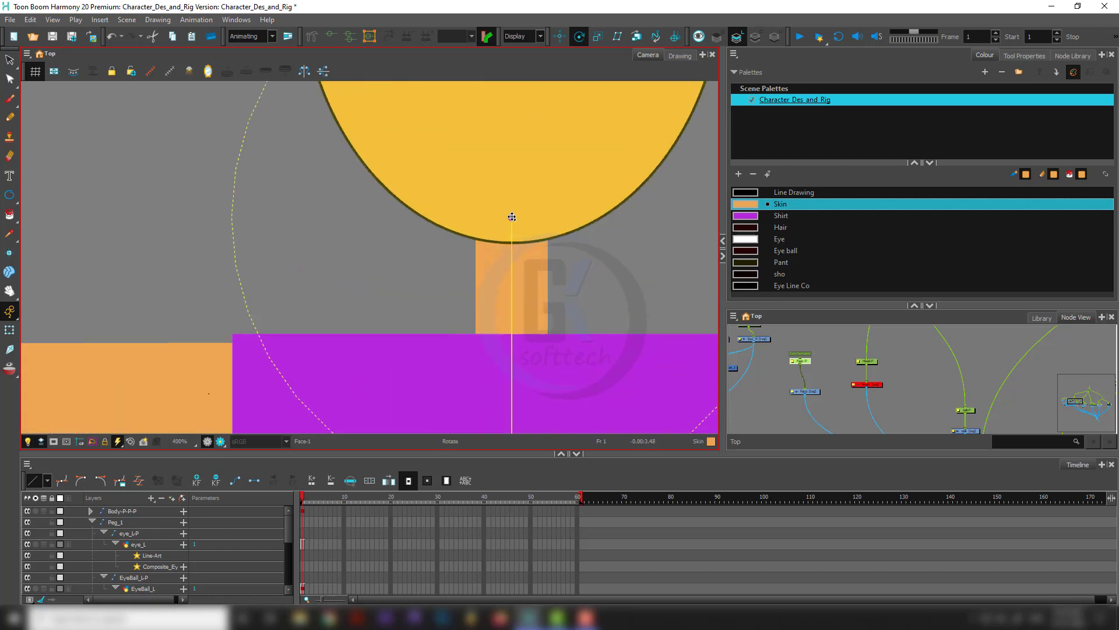
{"action": "key", "text": "shift+t"}
{"action": "left_click", "coordinate": [603, 281]}
{"action": "scroll", "coordinate": [604, 281], "scroll_direction": "down", "scroll_amount": 4}
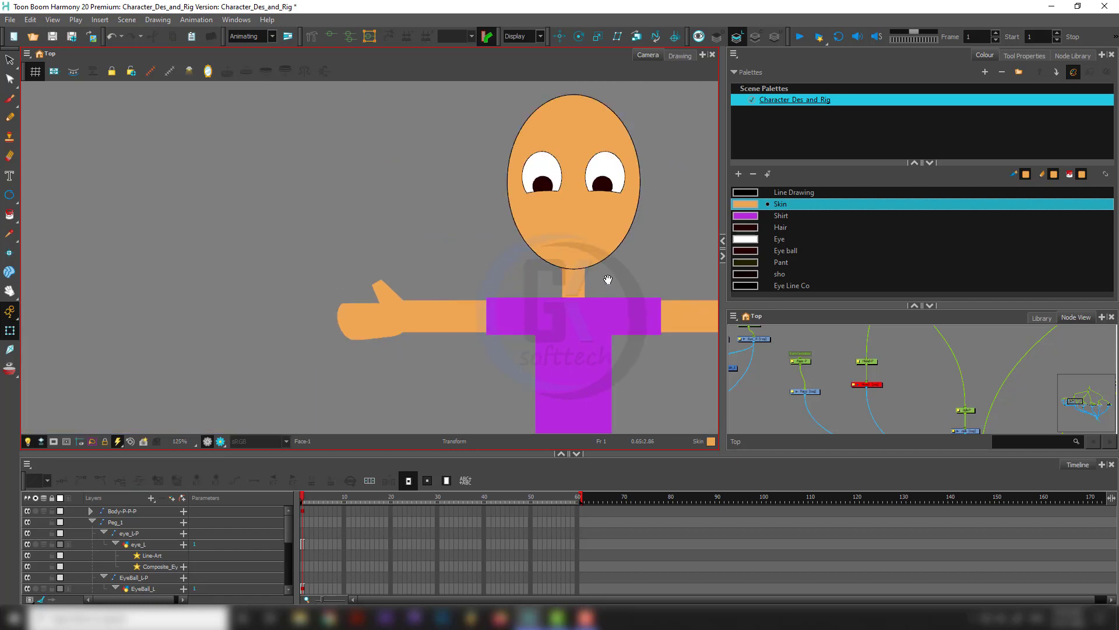
{"action": "left_click_drag", "start_coordinate": [606, 280], "coordinate": [524, 321]}
{"action": "scroll", "coordinate": [874, 396], "scroll_direction": "down", "scroll_amount": 2}
Rearrange the node network so the Face drawing and its peg sit beside the composite that combines both eyes.
{"action": "left_click", "coordinate": [816, 380]}
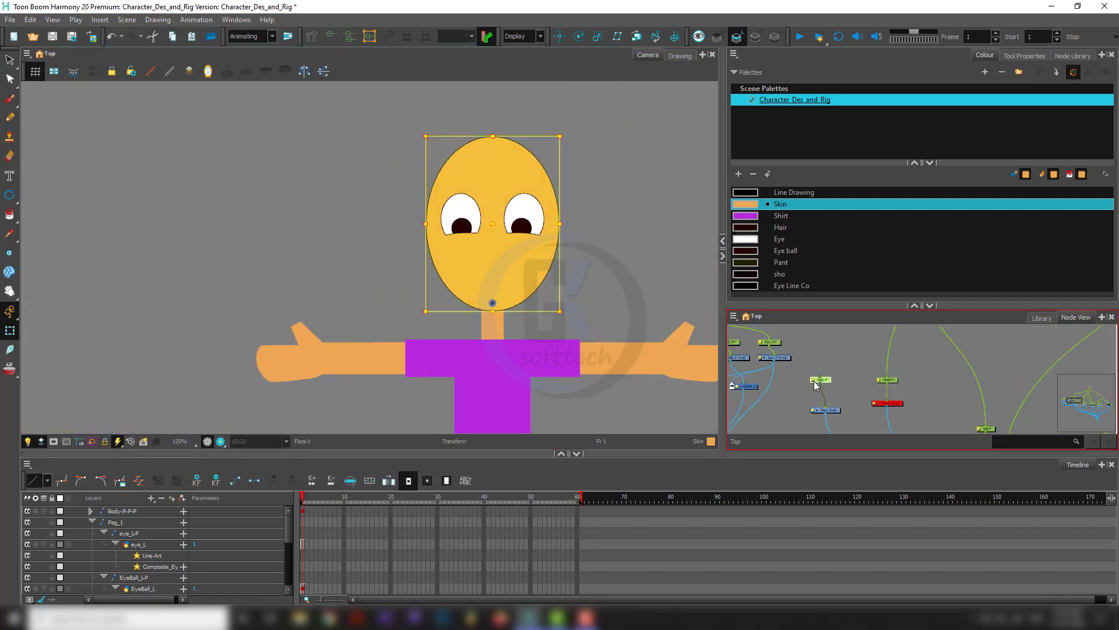
{"action": "left_click_drag", "start_coordinate": [822, 382], "coordinate": [871, 356]}
{"action": "scroll", "coordinate": [903, 386], "scroll_direction": "down", "scroll_amount": 2}
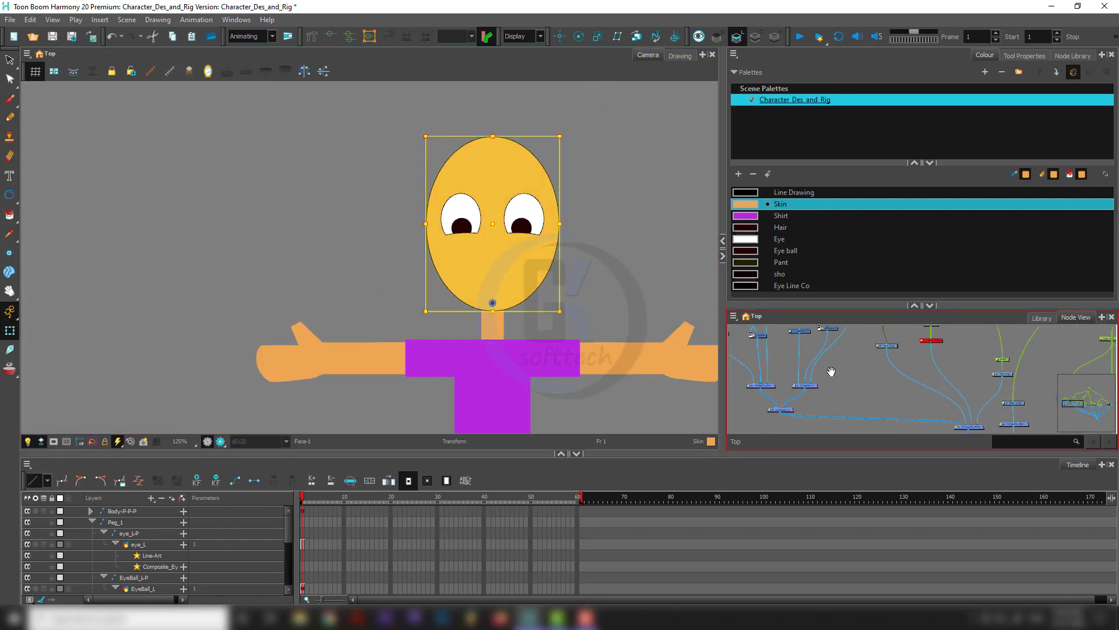
{"action": "left_click_drag", "start_coordinate": [832, 373], "coordinate": [812, 358]}
{"action": "left_click", "coordinate": [790, 409]}
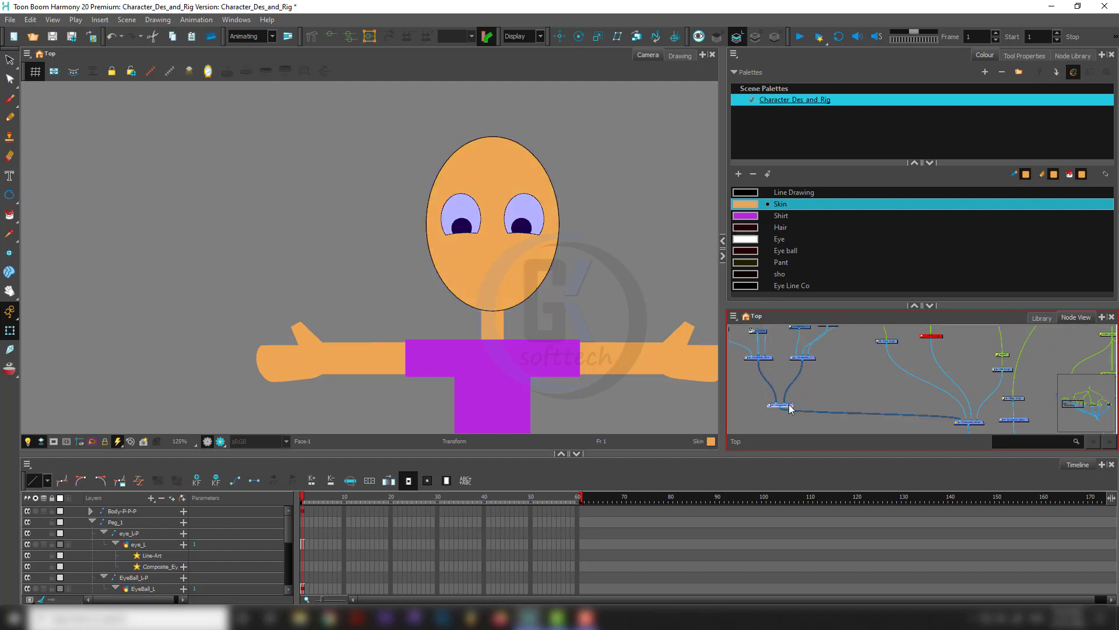
{"action": "left_click_drag", "start_coordinate": [790, 406], "coordinate": [785, 379]}
{"action": "left_click", "coordinate": [897, 351]}
{"action": "mouse_move", "coordinate": [888, 348]}
{"action": "left_mouse_down"}
{"action": "mouse_move", "coordinate": [877, 404]}
{"action": "mouse_move", "coordinate": [846, 433]}
{"action": "left_mouse_up"}
{"action": "left_click_drag", "start_coordinate": [851, 425], "coordinate": [899, 363]}
{"action": "left_click", "coordinate": [909, 362]}
{"action": "left_click", "coordinate": [837, 389]}
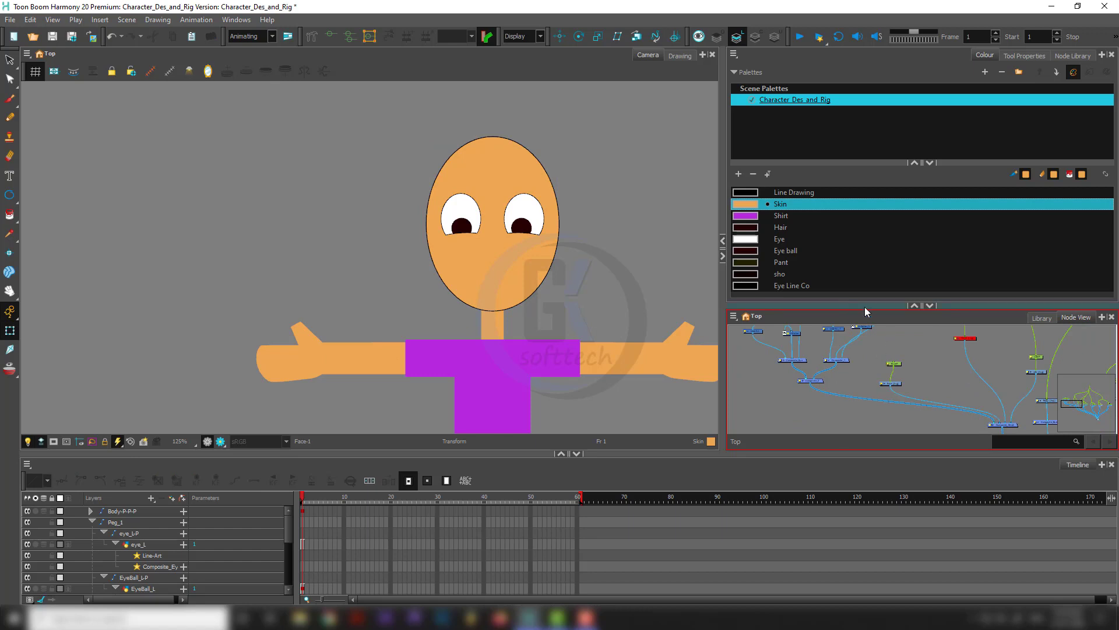
Search the node library for "cut" and add a Cutter node next to the Face drawing node.
{"action": "left_click", "coordinate": [1071, 56]}
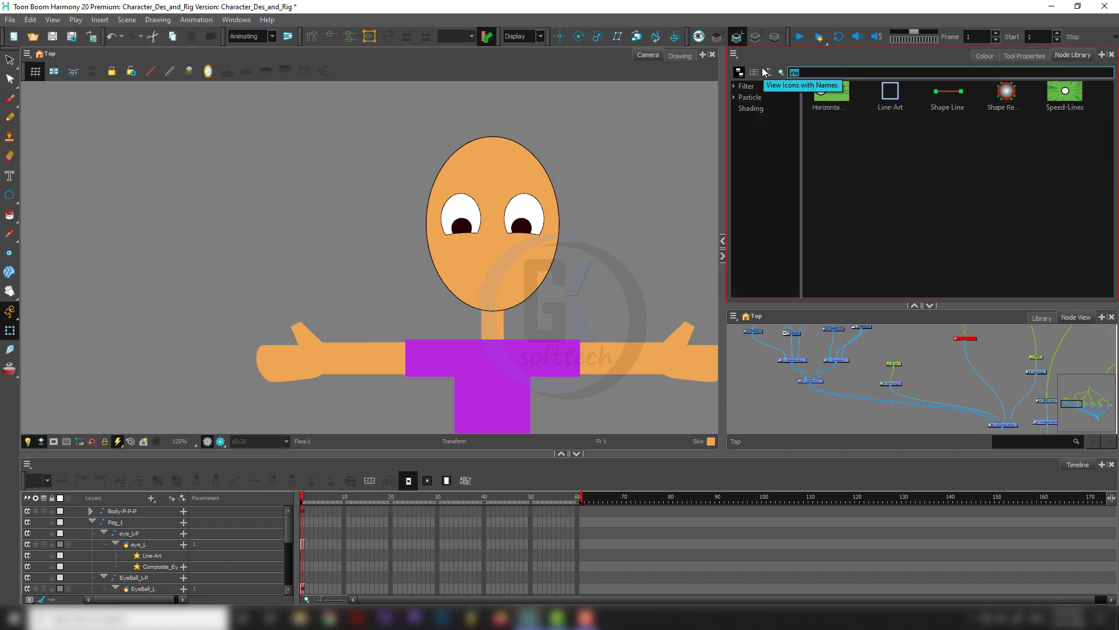
{"action": "type", "text": "cut"}
{"action": "left_click_drag", "start_coordinate": [832, 93], "coordinate": [875, 389]}
{"action": "scroll", "coordinate": [875, 388], "scroll_direction": "up", "scroll_amount": 1}
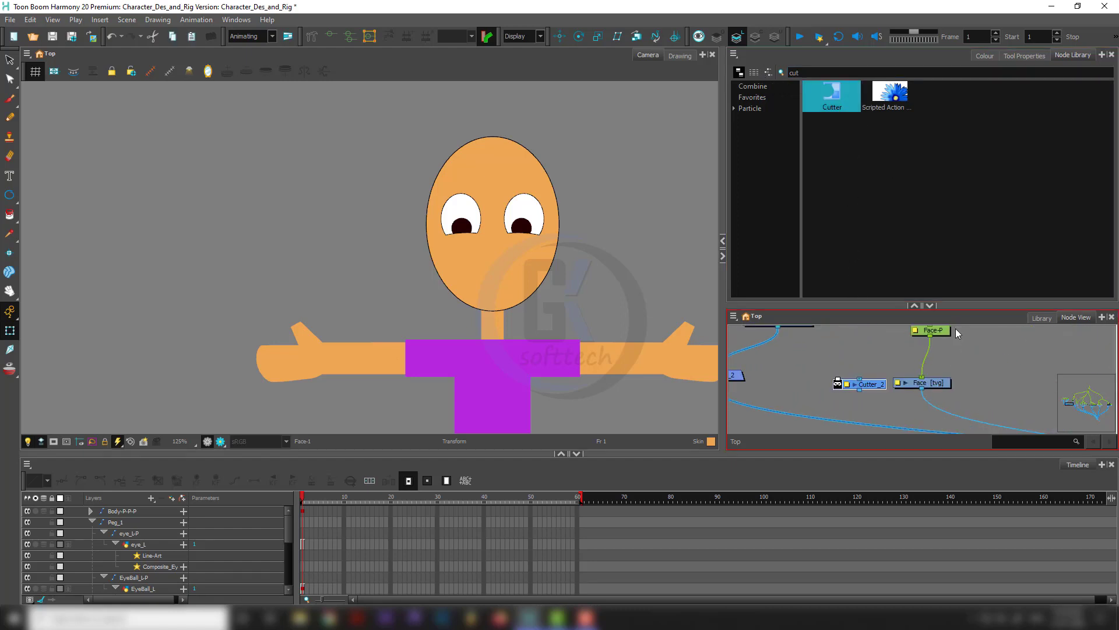
Connect the Face drawing to the Cutter's matte port and route the eyes' composite through the Cutter into Composite_Head.
{"action": "left_click_drag", "start_coordinate": [957, 328], "coordinate": [834, 385]}
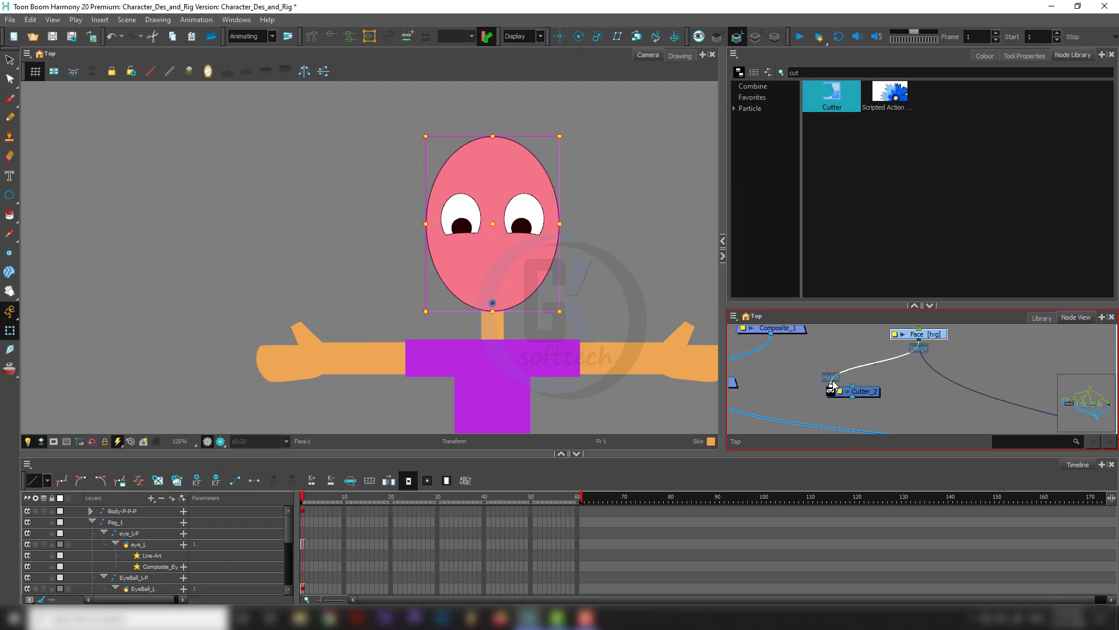
{"action": "scroll", "coordinate": [872, 405], "scroll_direction": "down", "scroll_amount": 2}
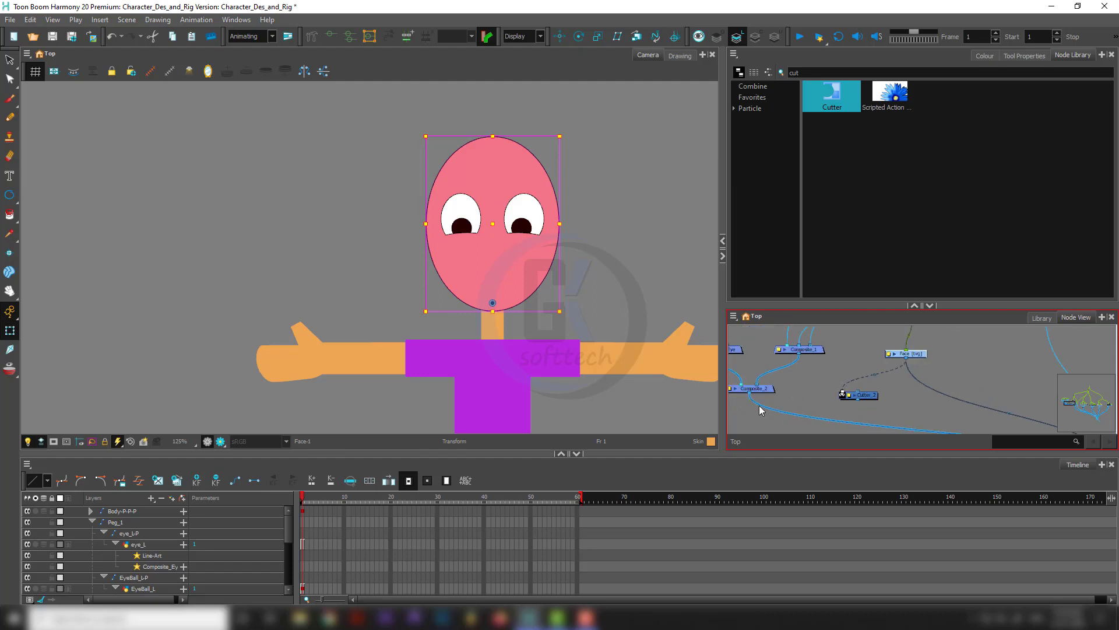
{"action": "left_click_drag", "start_coordinate": [771, 411], "coordinate": [858, 393]}
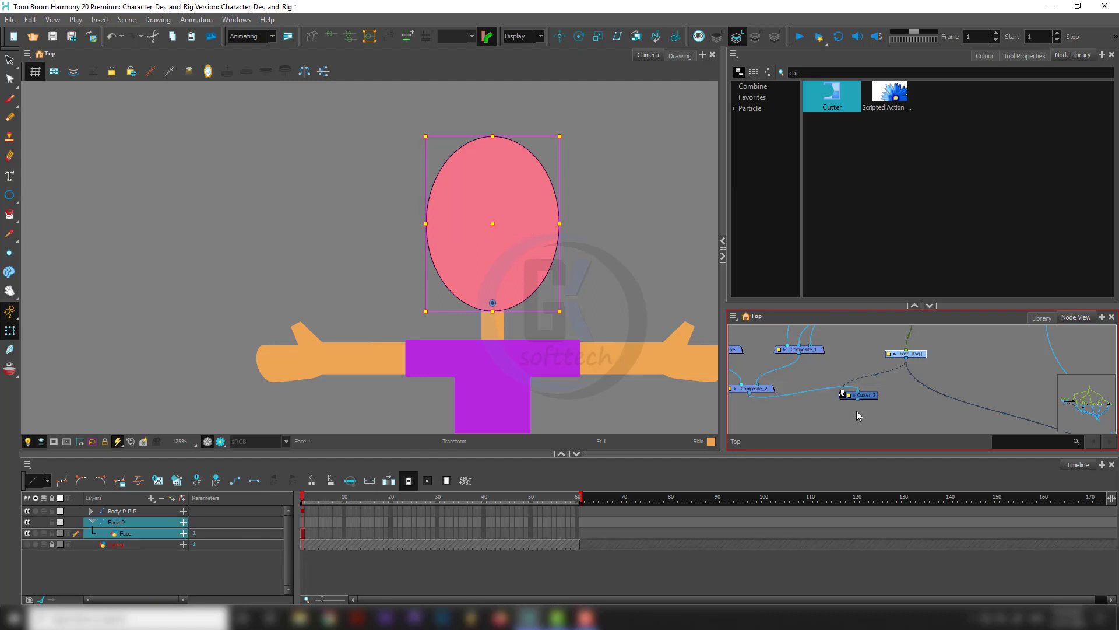
{"action": "mouse_move", "coordinate": [984, 431]}
{"action": "left_mouse_down"}
{"action": "mouse_move", "coordinate": [929, 380]}
{"action": "mouse_move", "coordinate": [969, 393]}
{"action": "mouse_move", "coordinate": [986, 414]}
{"action": "left_mouse_up"}
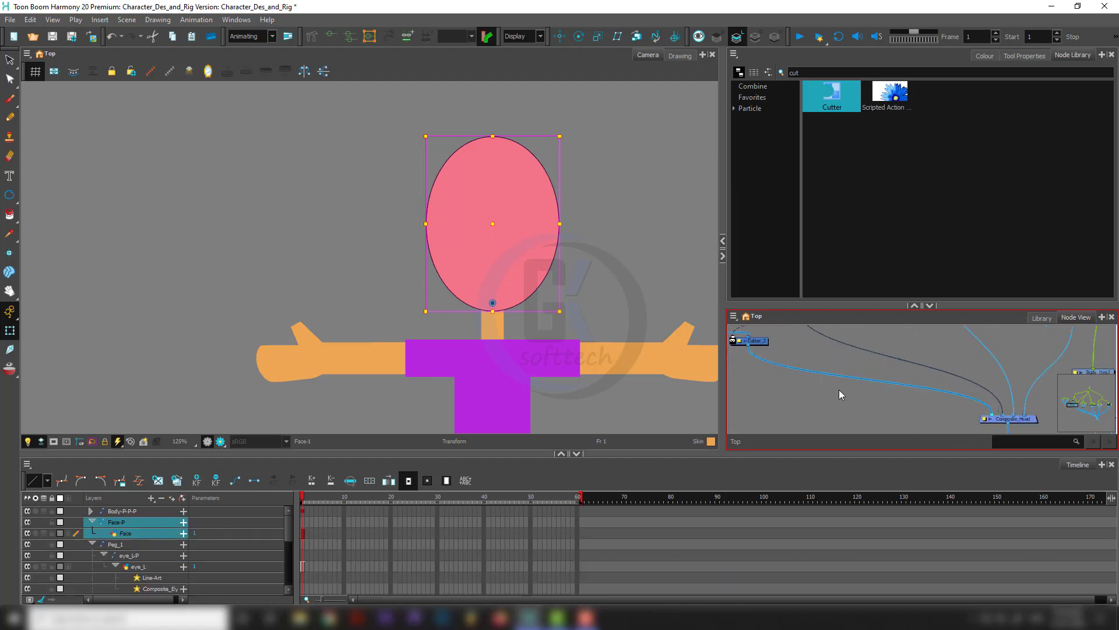
{"action": "left_click_drag", "start_coordinate": [807, 389], "coordinate": [835, 433]}
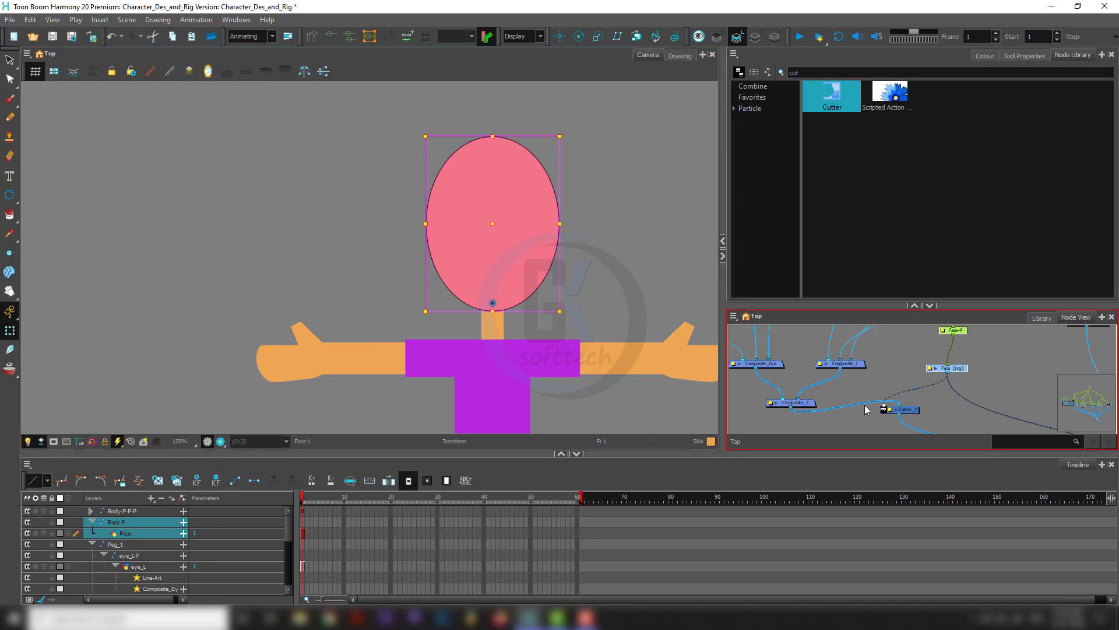
{"action": "scroll", "coordinate": [865, 410], "scroll_direction": "up", "scroll_amount": 5}
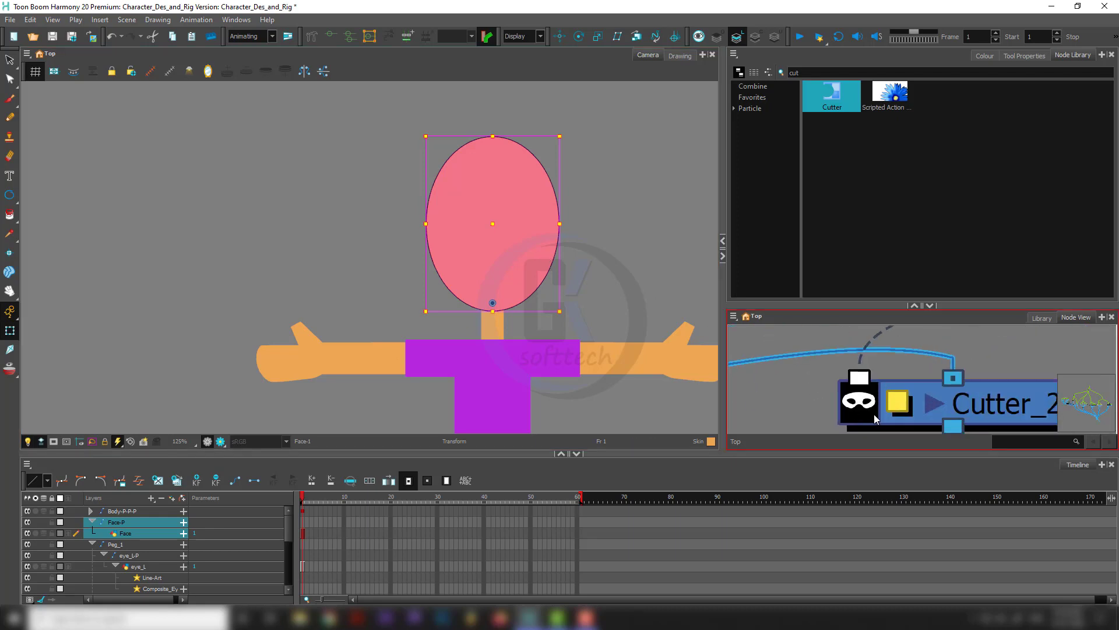
Invert the Cutter's matte so the eyes are shown only where they overlap the face.
{"action": "left_click", "coordinate": [871, 411]}
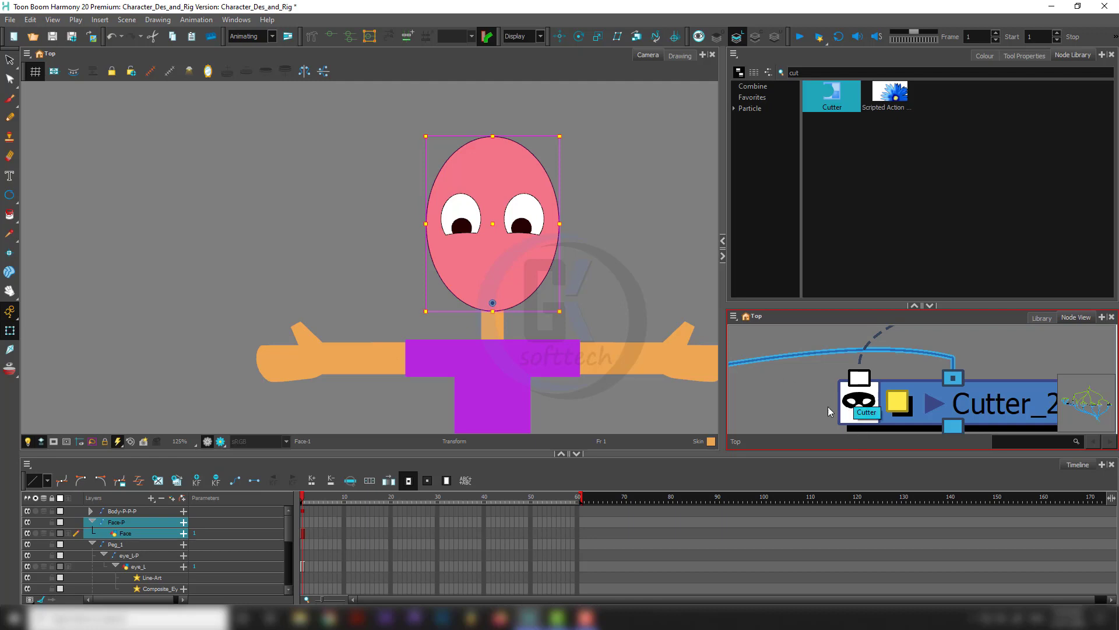
{"action": "scroll", "coordinate": [828, 407], "scroll_direction": "down", "scroll_amount": 6}
{"action": "left_click", "coordinate": [820, 391]}
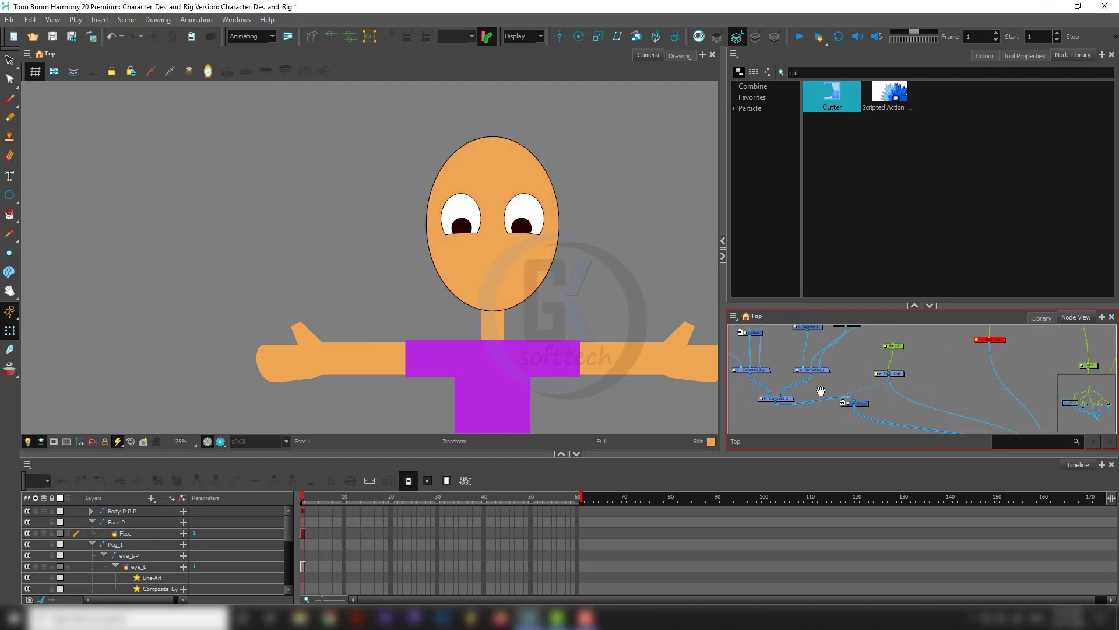
Test the mask by moving the eyes' shared peg past the face's edge, and undo the move.
{"action": "scroll", "coordinate": [499, 221], "scroll_direction": "up", "scroll_amount": 5}
{"action": "left_click", "coordinate": [579, 230]}
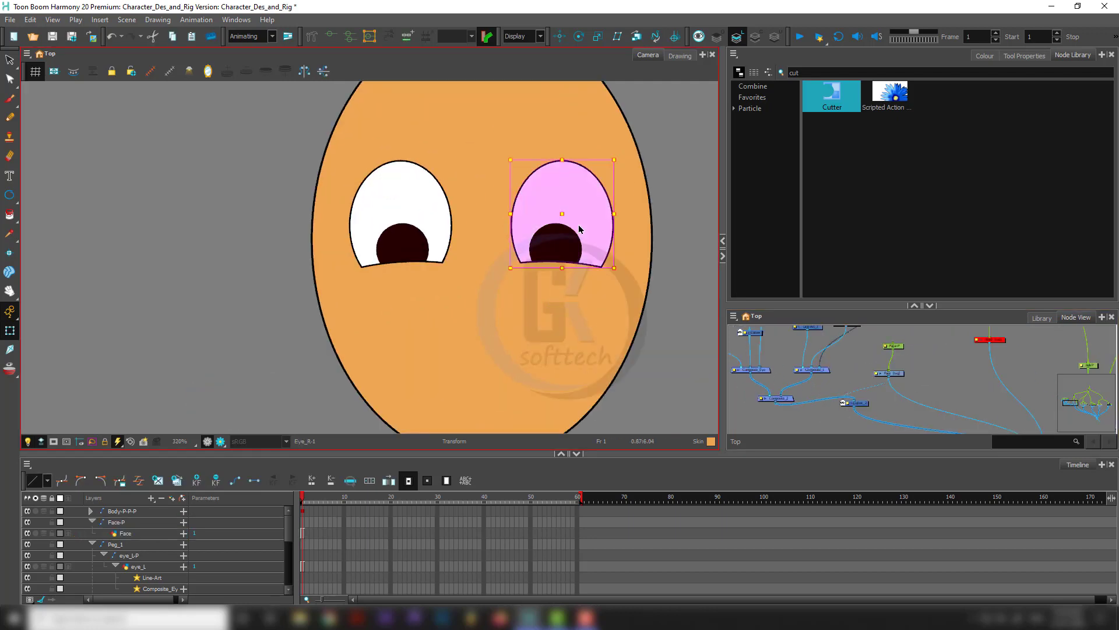
{"action": "key", "text": "b"}
{"action": "key", "text": "b"}
{"action": "scroll", "coordinate": [412, 217], "scroll_direction": "up", "scroll_amount": 4}
{"action": "scroll", "coordinate": [472, 220], "scroll_direction": "down", "scroll_amount": 3}
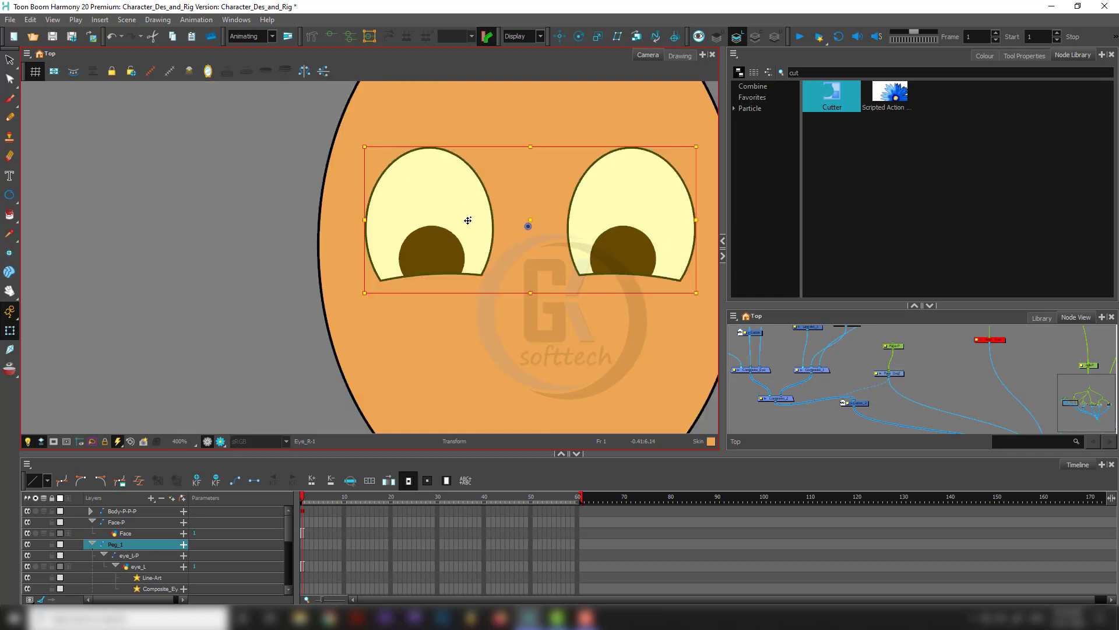
{"action": "left_click_drag", "start_coordinate": [468, 220], "coordinate": [403, 220]}
{"action": "scroll", "coordinate": [296, 134], "scroll_direction": "up", "scroll_amount": 5}
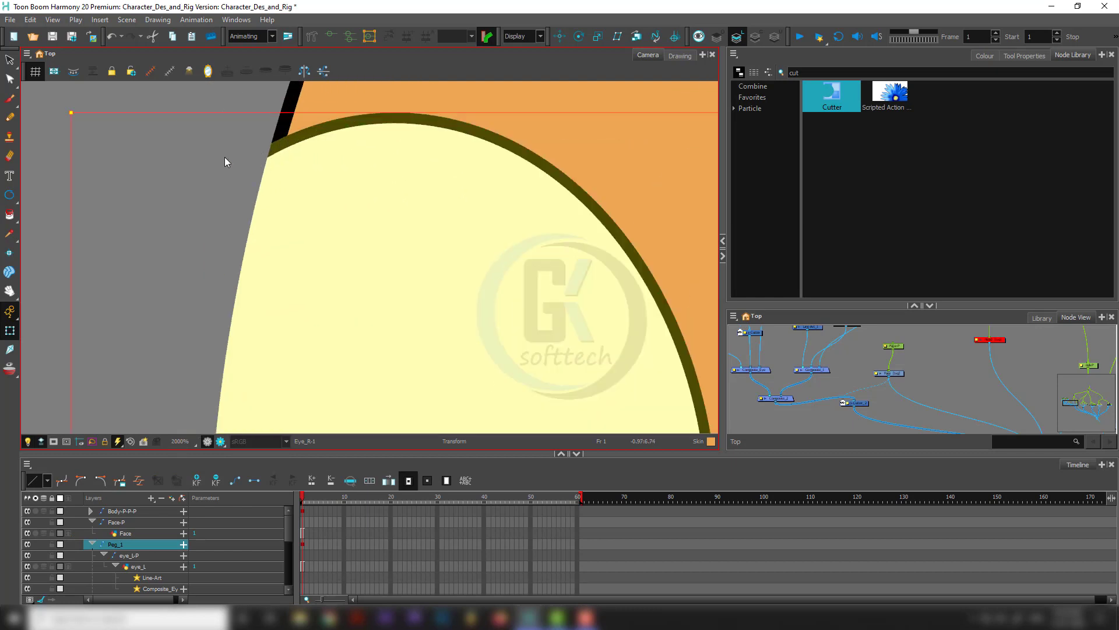
{"action": "scroll", "coordinate": [415, 229], "scroll_direction": "down", "scroll_amount": 5}
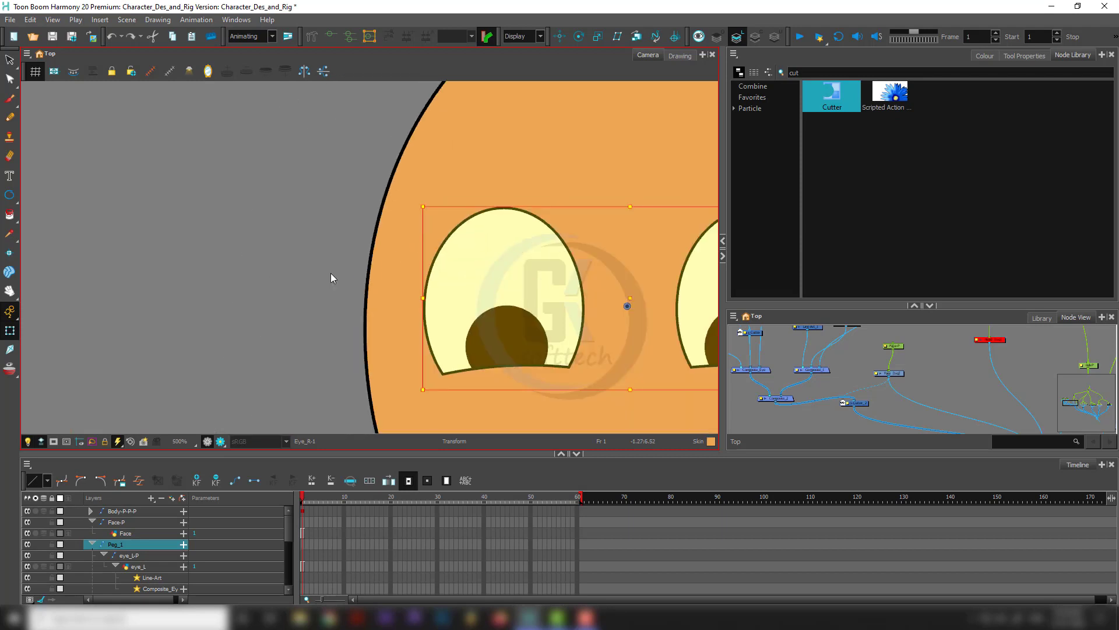
{"action": "left_click_drag", "start_coordinate": [535, 278], "coordinate": [426, 267]}
{"action": "scroll", "coordinate": [371, 177], "scroll_direction": "up", "scroll_amount": 7}
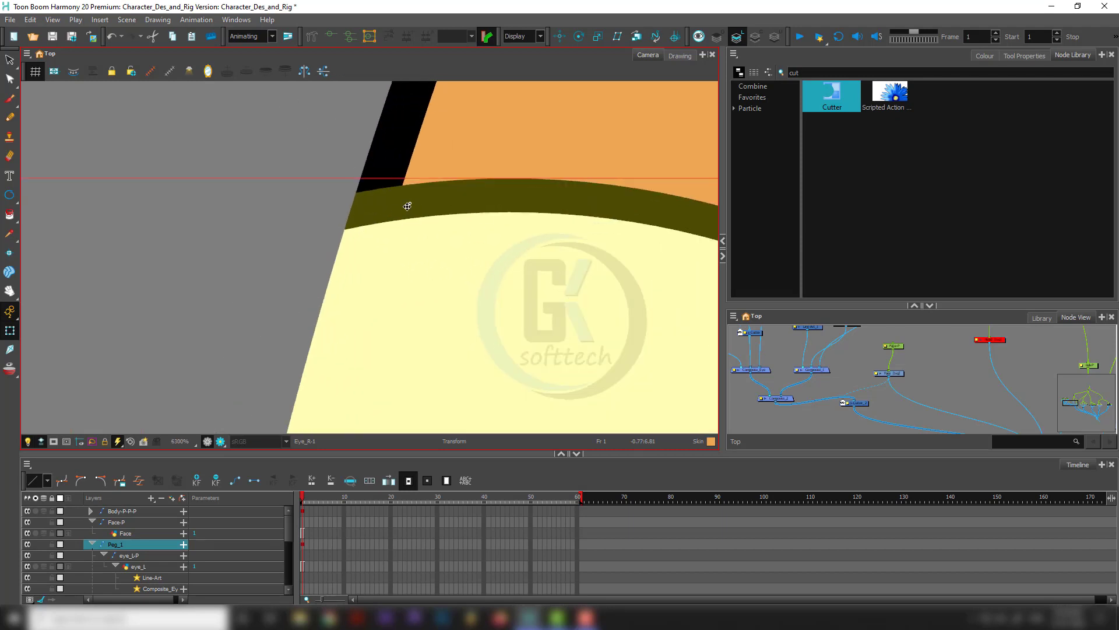
{"action": "key", "text": "ctrl+z"}
Search the node library for "line", add a Line-Art node below the Cutter, and connect the Face drawing to it.
{"action": "scroll", "coordinate": [890, 383], "scroll_direction": "down", "scroll_amount": 2}
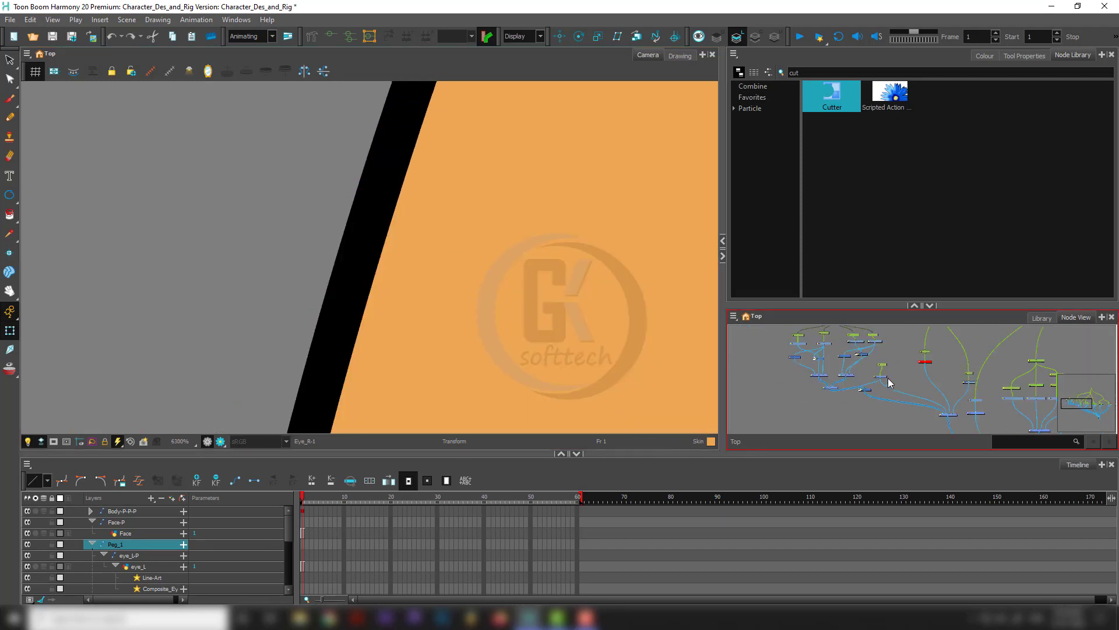
{"action": "left_click_drag", "start_coordinate": [812, 73], "coordinate": [744, 76]}
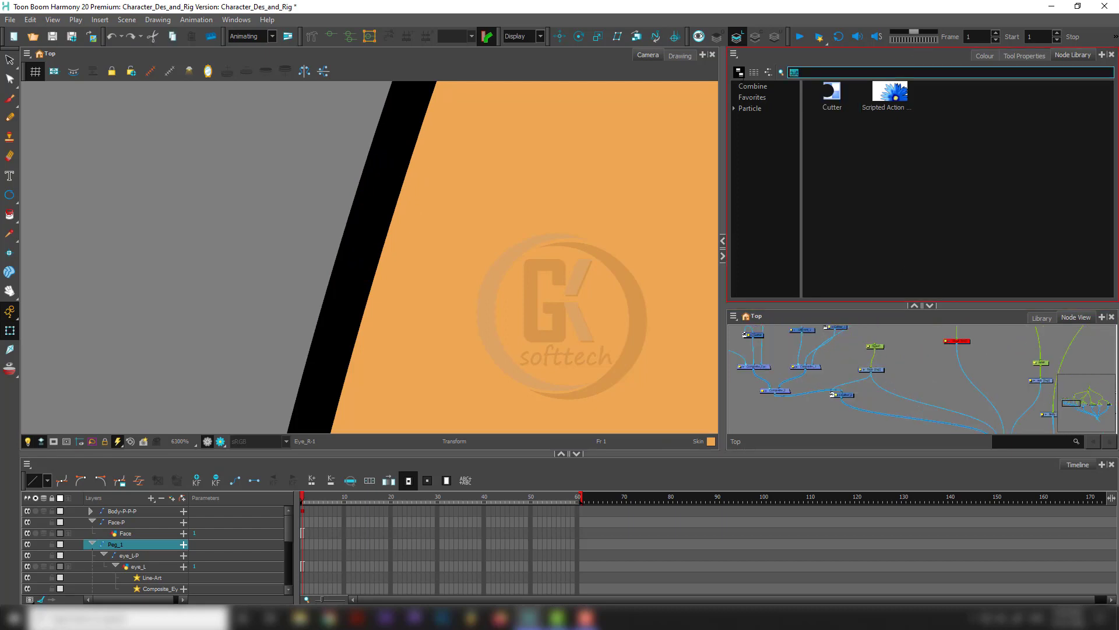
{"action": "type", "text": "line"}
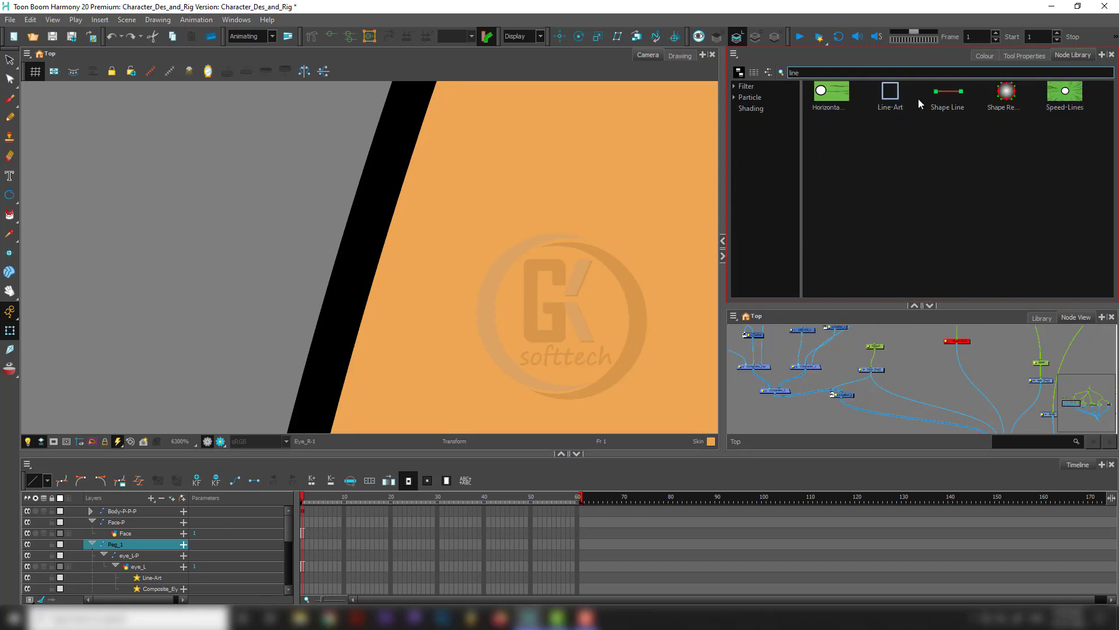
{"action": "left_click_drag", "start_coordinate": [890, 93], "coordinate": [890, 381]}
{"action": "scroll", "coordinate": [841, 414], "scroll_direction": "down", "scroll_amount": 2}
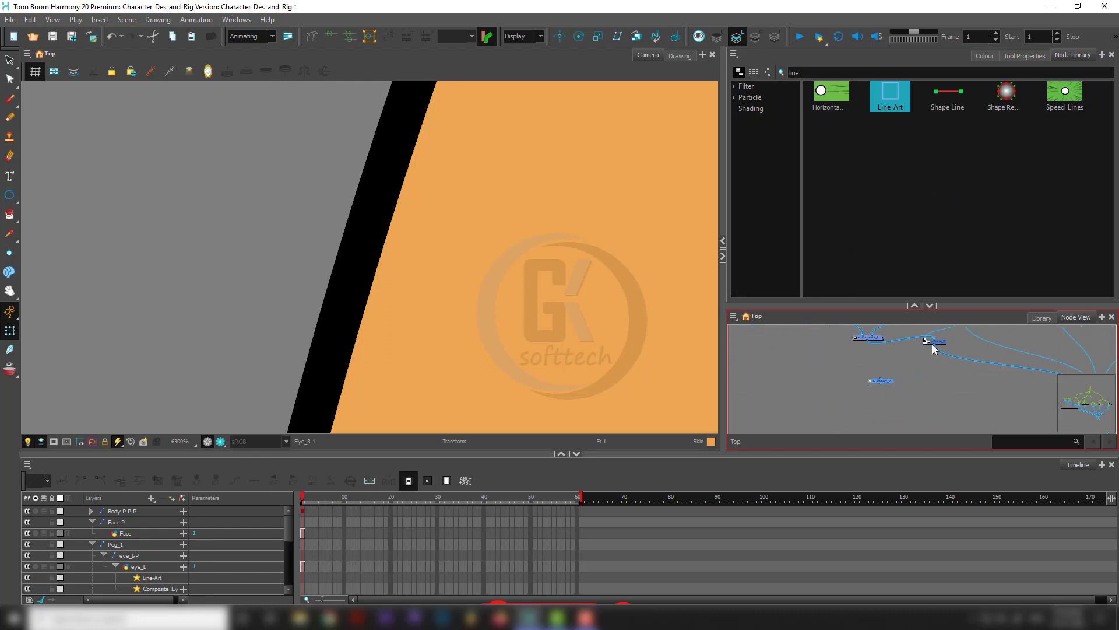
{"action": "left_click_drag", "start_coordinate": [937, 343], "coordinate": [929, 408]}
{"action": "left_click_drag", "start_coordinate": [956, 347], "coordinate": [872, 401]}
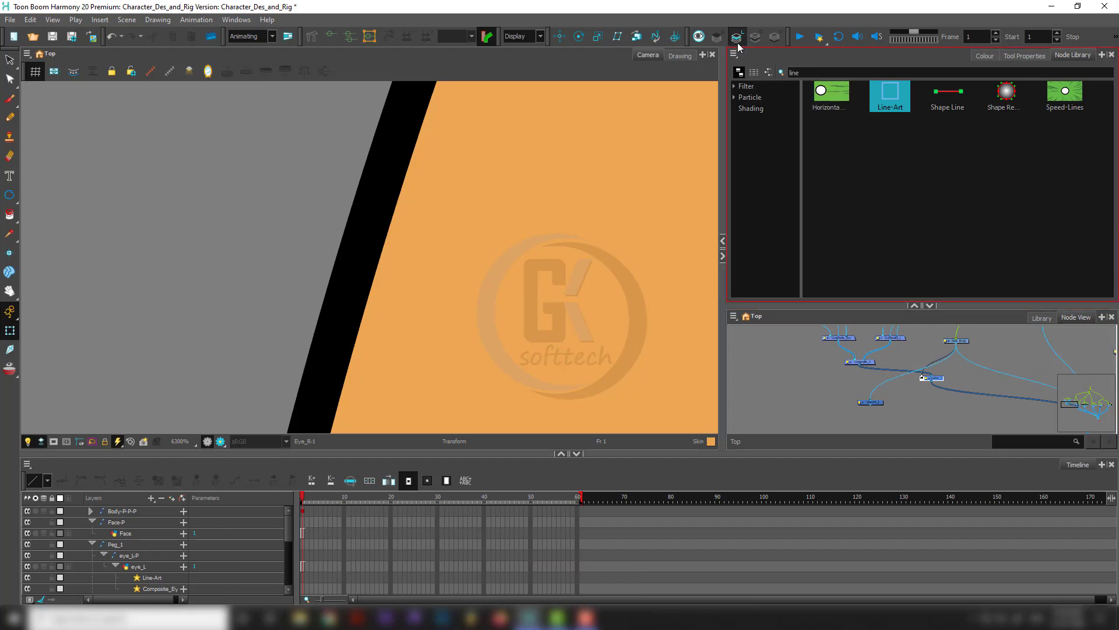
Connect the output of the new Line-Art node to Composite_Head.
{"action": "scroll", "coordinate": [872, 402], "scroll_direction": "up", "scroll_amount": 5}
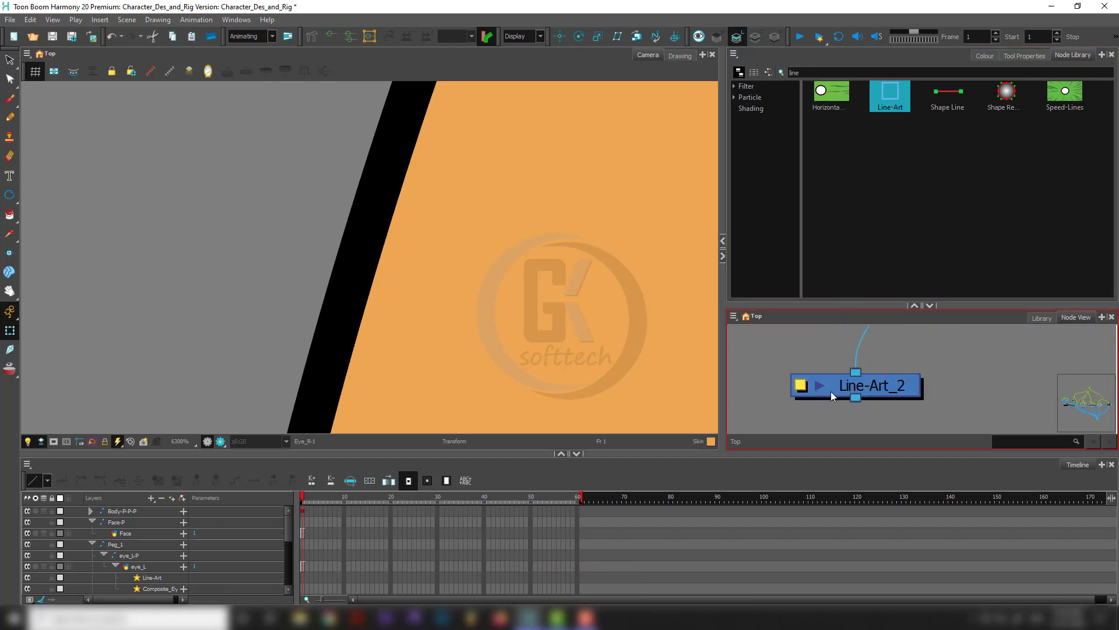
{"action": "left_click", "coordinate": [820, 386]}
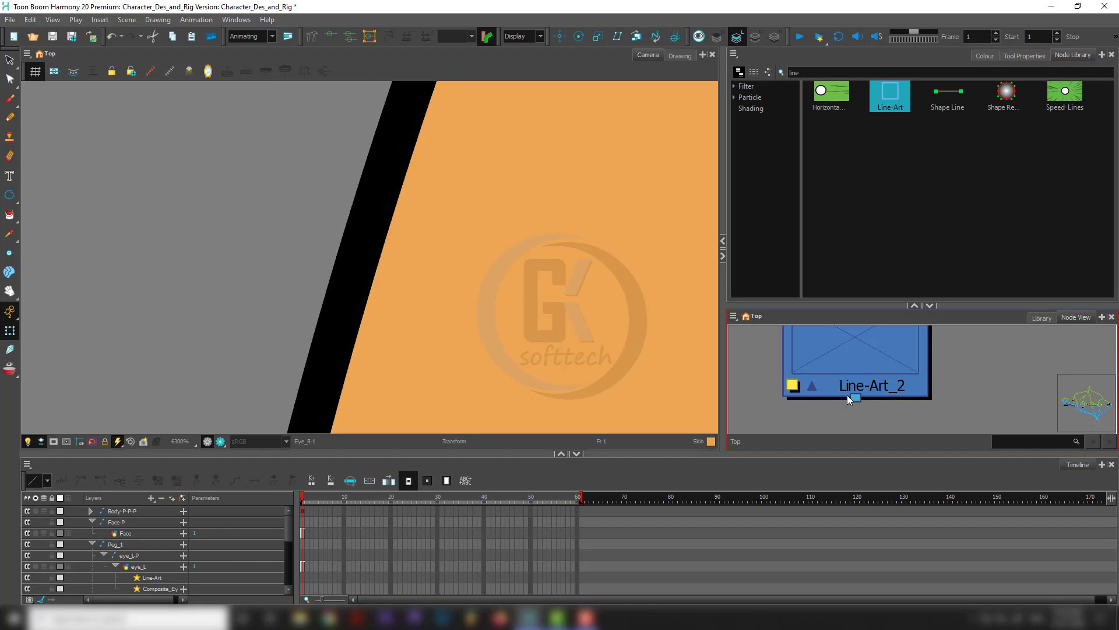
{"action": "scroll", "coordinate": [848, 395], "scroll_direction": "down", "scroll_amount": 4}
{"action": "left_click_drag", "start_coordinate": [849, 396], "coordinate": [969, 393]}
{"action": "scroll", "coordinate": [902, 404], "scroll_direction": "down", "scroll_amount": 3}
{"action": "left_click_drag", "start_coordinate": [825, 403], "coordinate": [947, 380]}
{"action": "scroll", "coordinate": [882, 362], "scroll_direction": "up", "scroll_amount": 3}
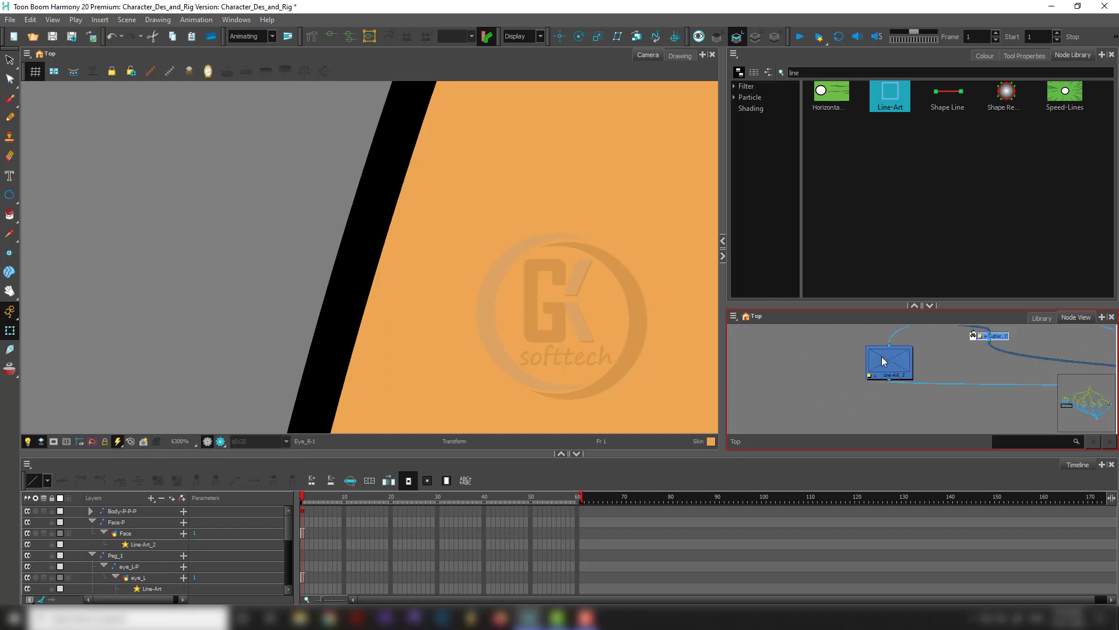
Switch the background colour of the Line-Art node's thumbnail and collapse the thumbnail.
{"action": "scroll", "coordinate": [885, 361], "scroll_direction": "up", "scroll_amount": 3}
{"action": "left_click", "coordinate": [913, 376]}
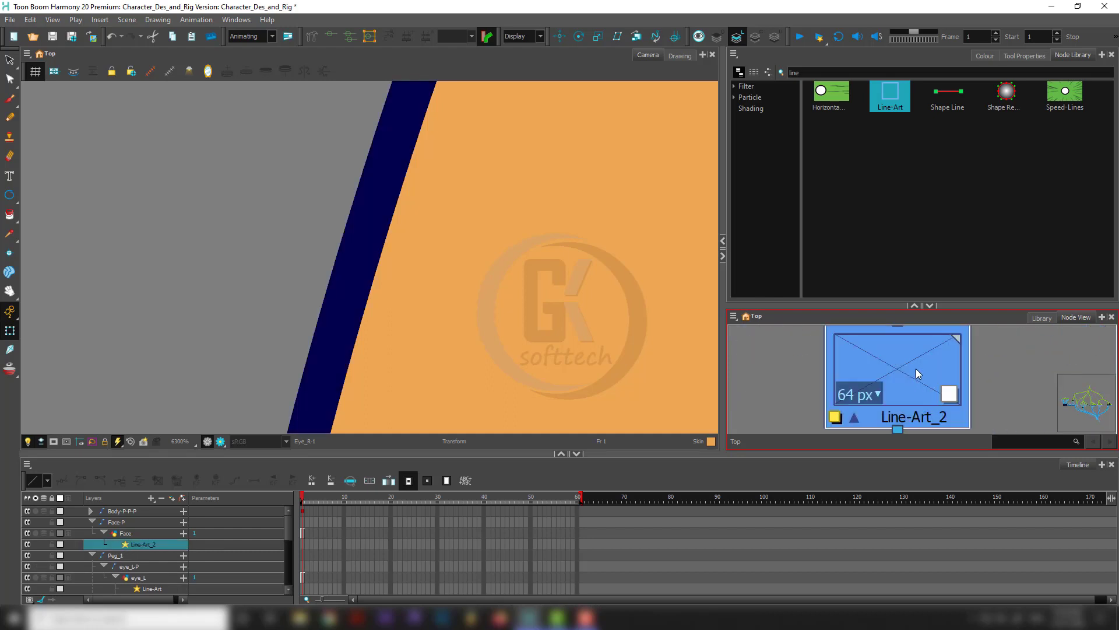
{"action": "left_click", "coordinate": [949, 393]}
{"action": "scroll", "coordinate": [904, 369], "scroll_direction": "down", "scroll_amount": 1}
{"action": "left_click", "coordinate": [904, 425]}
{"action": "left_click", "coordinate": [862, 410]}
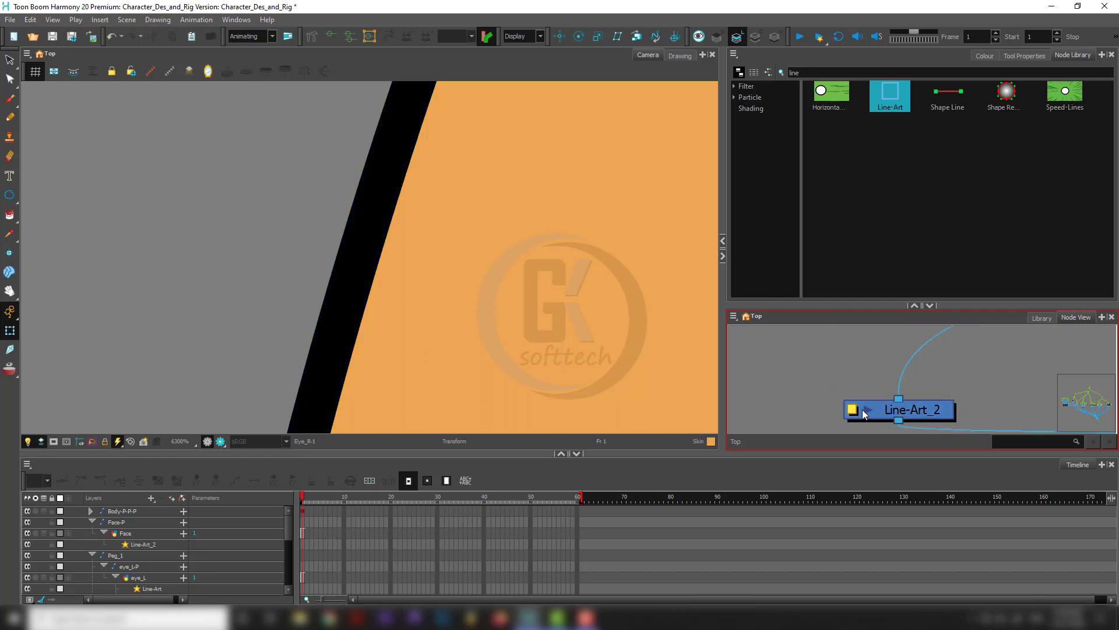
Move the Line-Art node closer to the Cutter, keeping its thumbnail collapsed, and clear the selection.
{"action": "scroll", "coordinate": [910, 387], "scroll_direction": "down", "scroll_amount": 5}
{"action": "left_click_drag", "start_coordinate": [968, 388], "coordinate": [904, 379]}
{"action": "scroll", "coordinate": [908, 361], "scroll_direction": "up", "scroll_amount": 2}
{"action": "scroll", "coordinate": [869, 364], "scroll_direction": "up", "scroll_amount": 5}
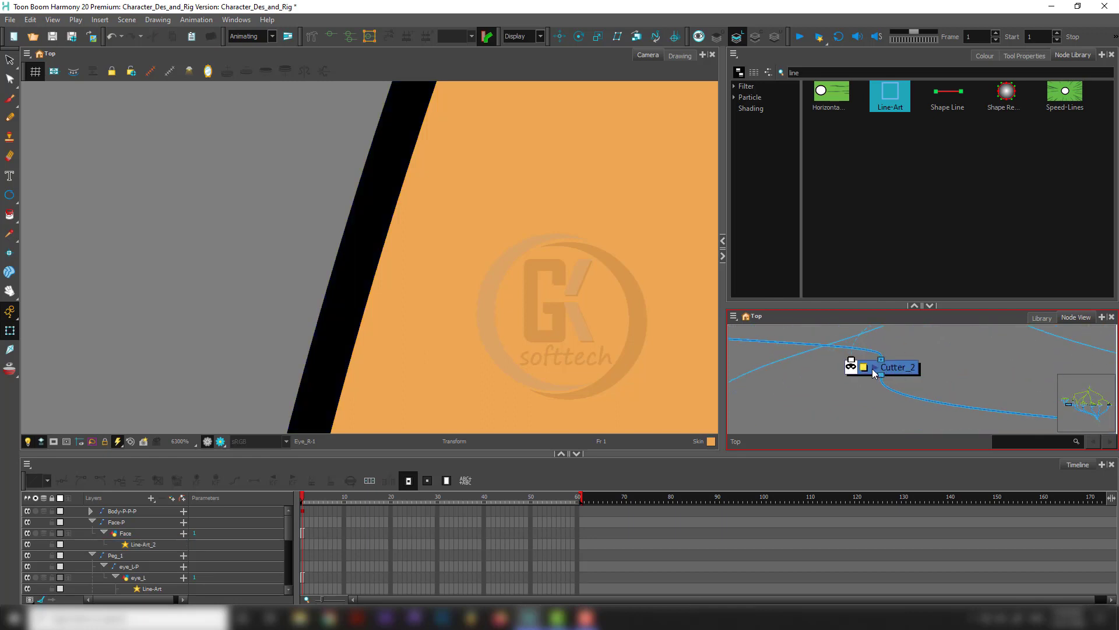
{"action": "scroll", "coordinate": [867, 367], "scroll_direction": "down", "scroll_amount": 6}
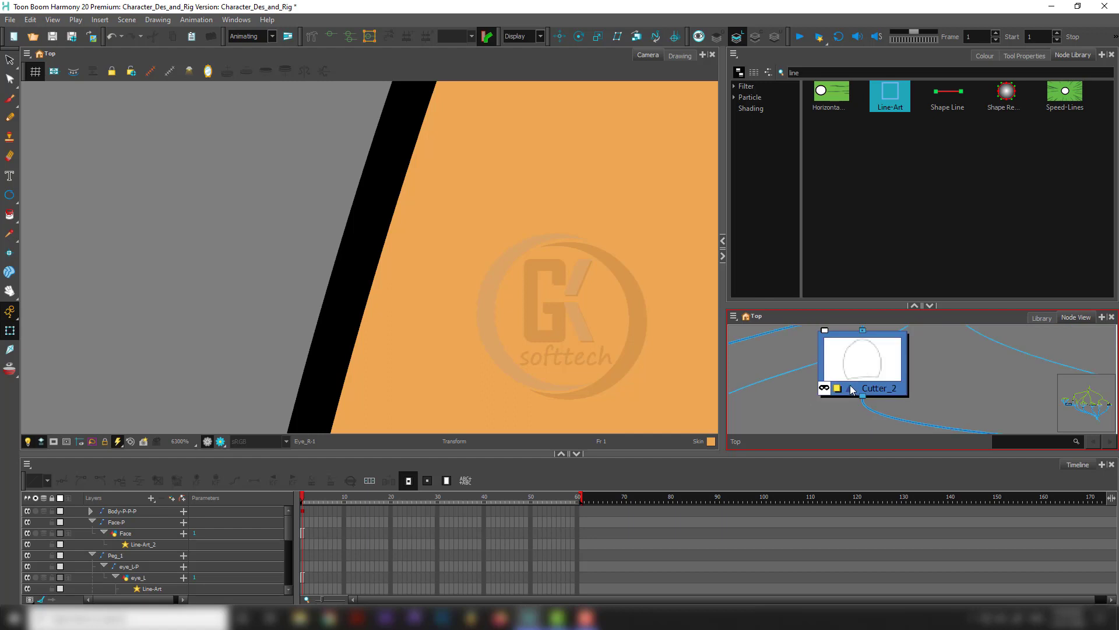
{"action": "scroll", "coordinate": [830, 428], "scroll_direction": "up", "scroll_amount": 2}
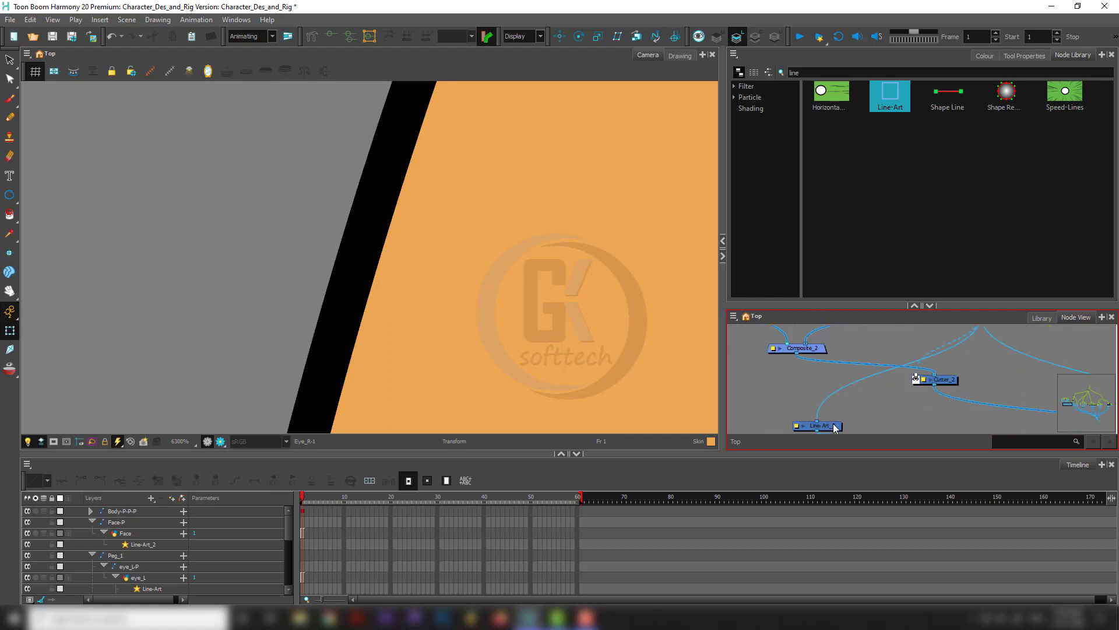
{"action": "left_click_drag", "start_coordinate": [835, 429], "coordinate": [848, 419]}
{"action": "left_click", "coordinate": [840, 410]}
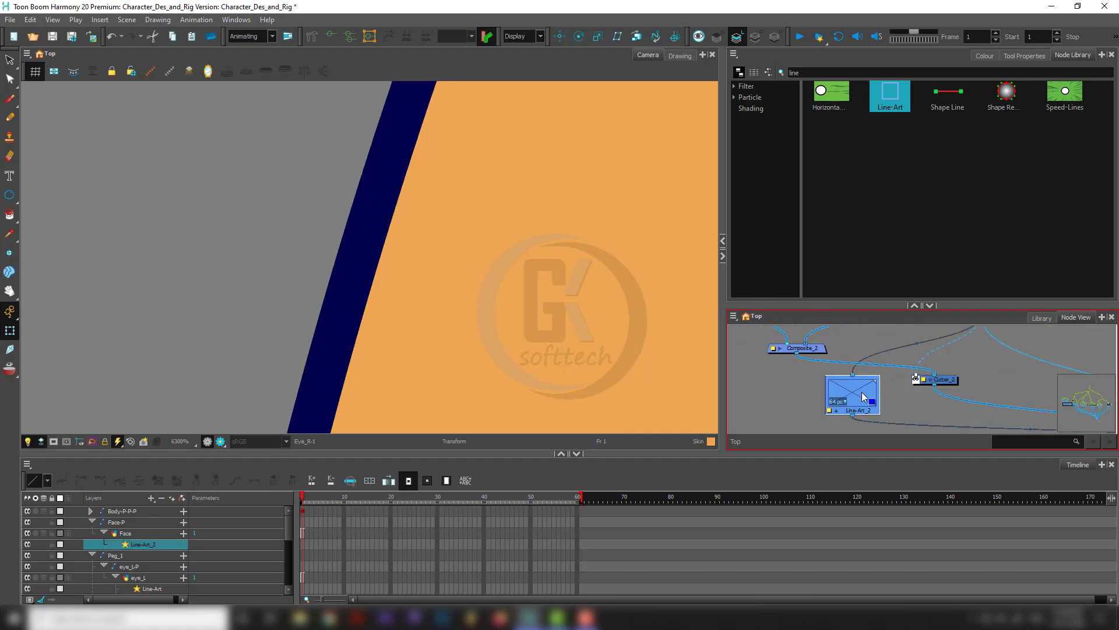
{"action": "left_click", "coordinate": [838, 411]}
{"action": "scroll", "coordinate": [898, 411], "scroll_direction": "down", "scroll_amount": 4}
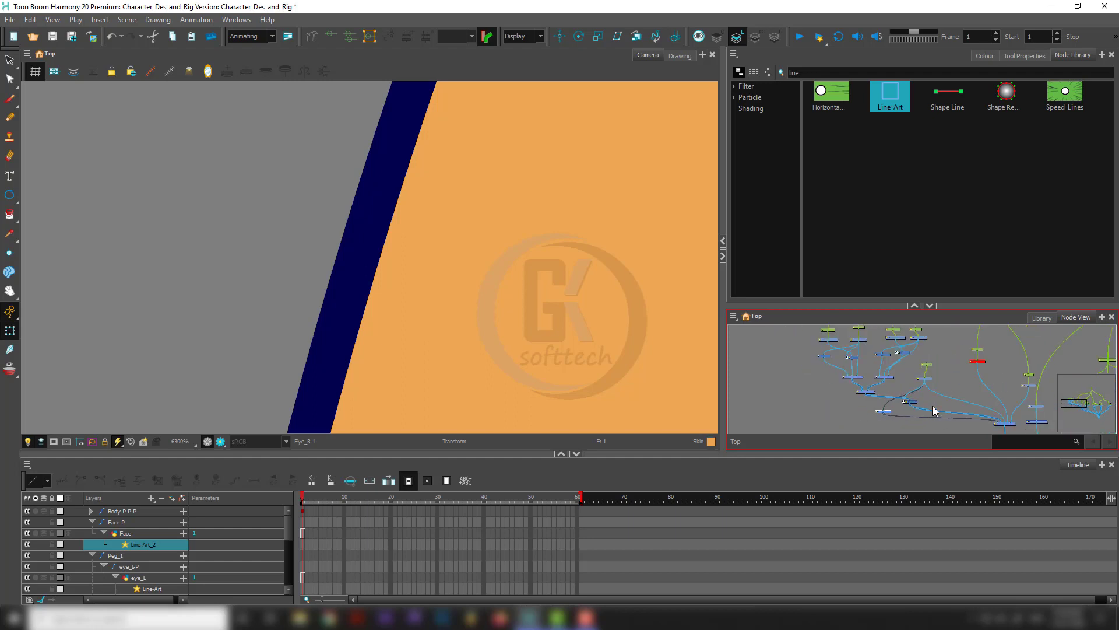
{"action": "left_click", "coordinate": [868, 383]}
Move the eyes' shared peg to the face's edge to test the outline over the eyes, and undo the move.
{"action": "scroll", "coordinate": [620, 306], "scroll_direction": "down", "scroll_amount": 10}
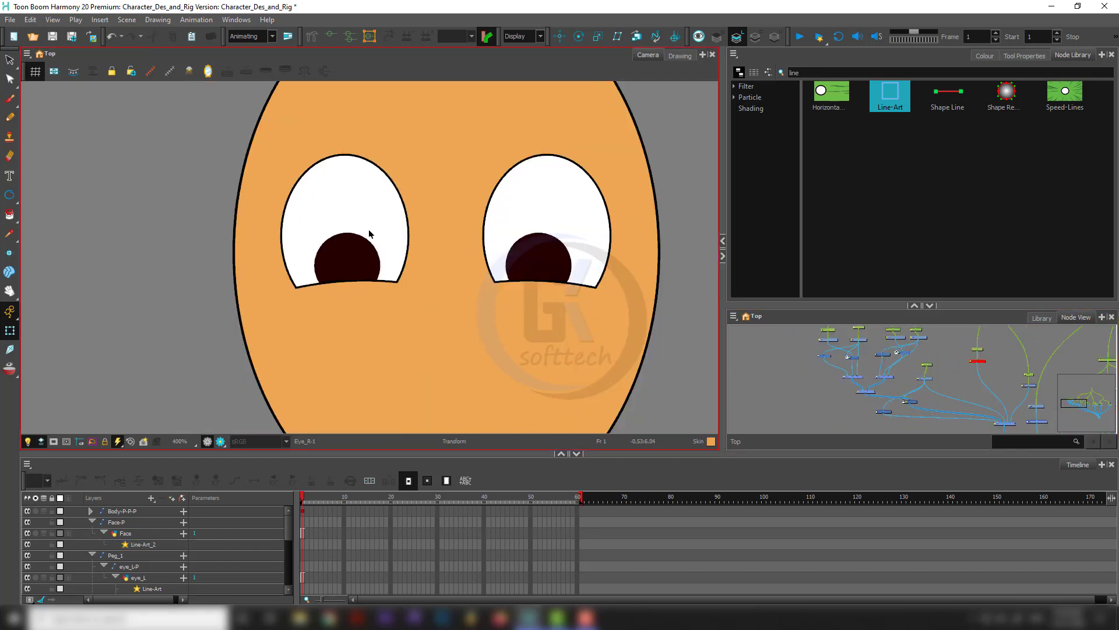
{"action": "left_click", "coordinate": [369, 232]}
{"action": "key", "text": "b"}
{"action": "key", "text": "b"}
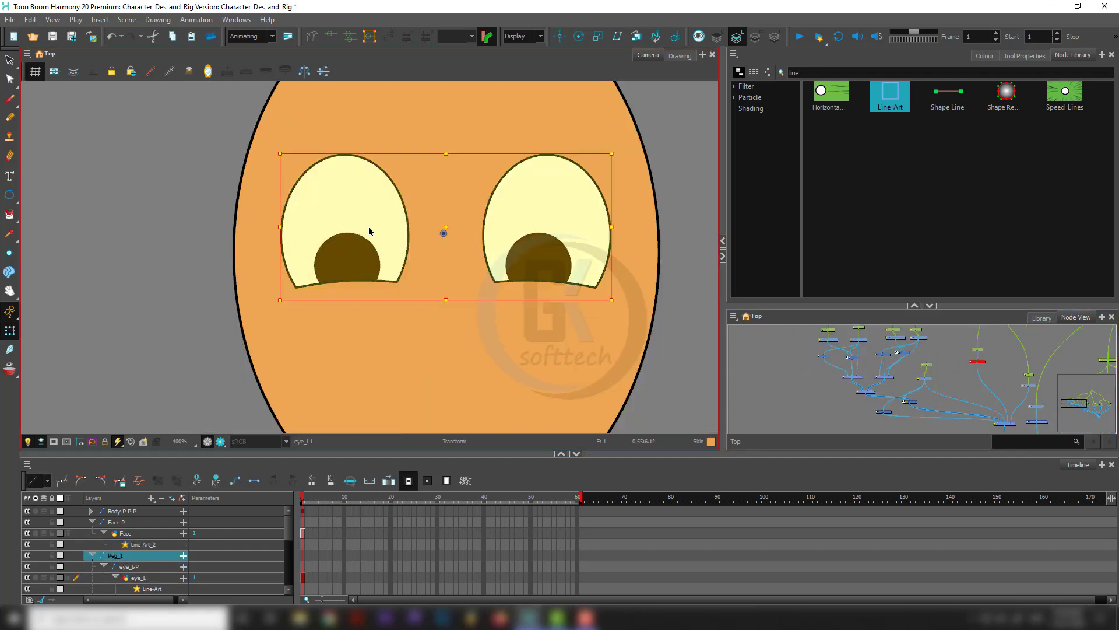
{"action": "scroll", "coordinate": [331, 224], "scroll_direction": "up", "scroll_amount": 4}
{"action": "left_click_drag", "start_coordinate": [331, 228], "coordinate": [190, 254]}
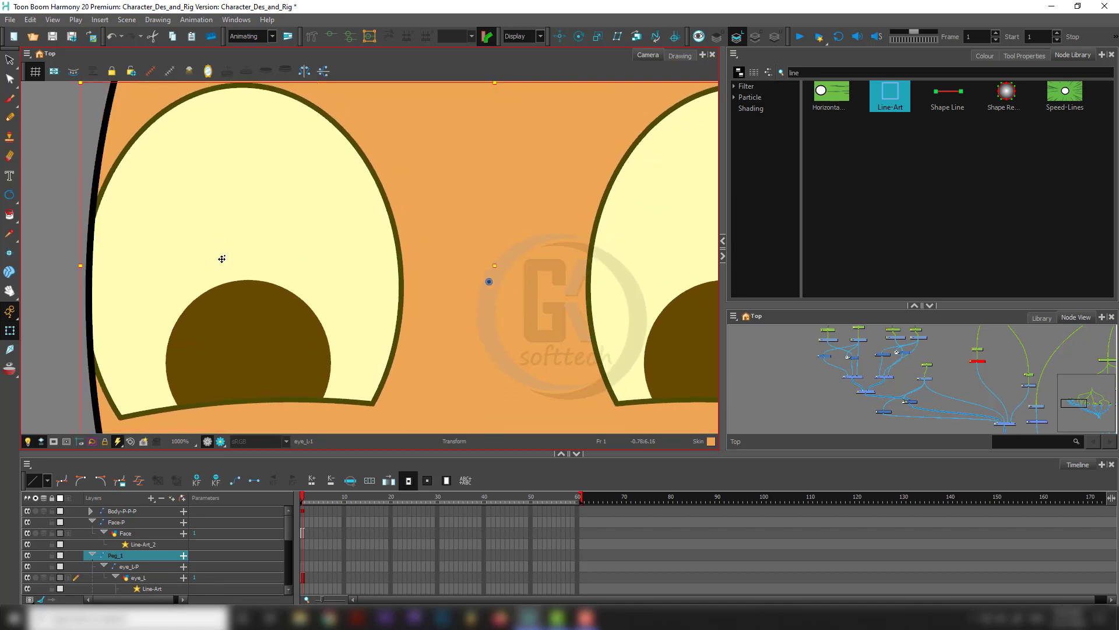
{"action": "key", "text": "ctrl+z"}
{"action": "scroll", "coordinate": [598, 344], "scroll_direction": "down", "scroll_amount": 4}
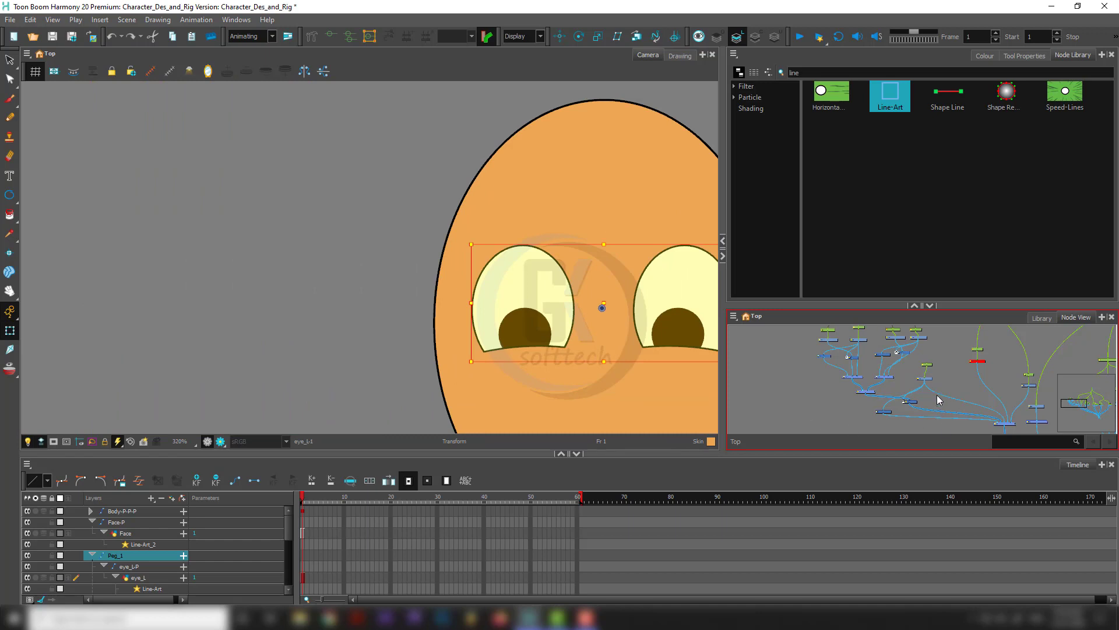
Move the Face drawing and its peg up in the node network, beside the disabled head node.
{"action": "scroll", "coordinate": [936, 391], "scroll_direction": "down", "scroll_amount": 4}
{"action": "left_click", "coordinate": [844, 398]}
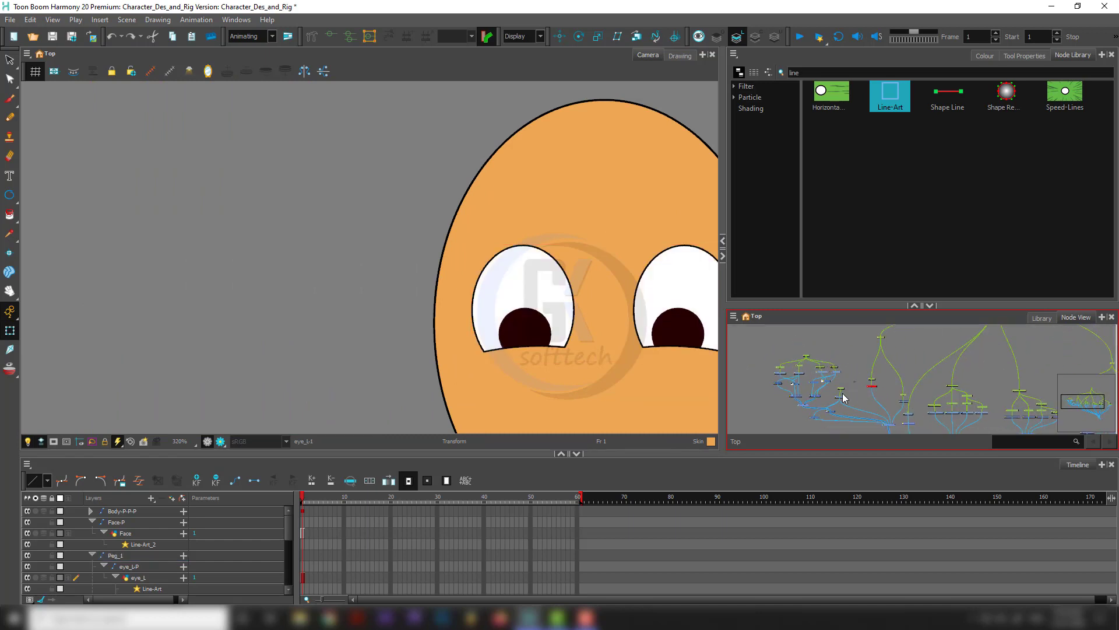
{"action": "left_click", "coordinate": [844, 394]}
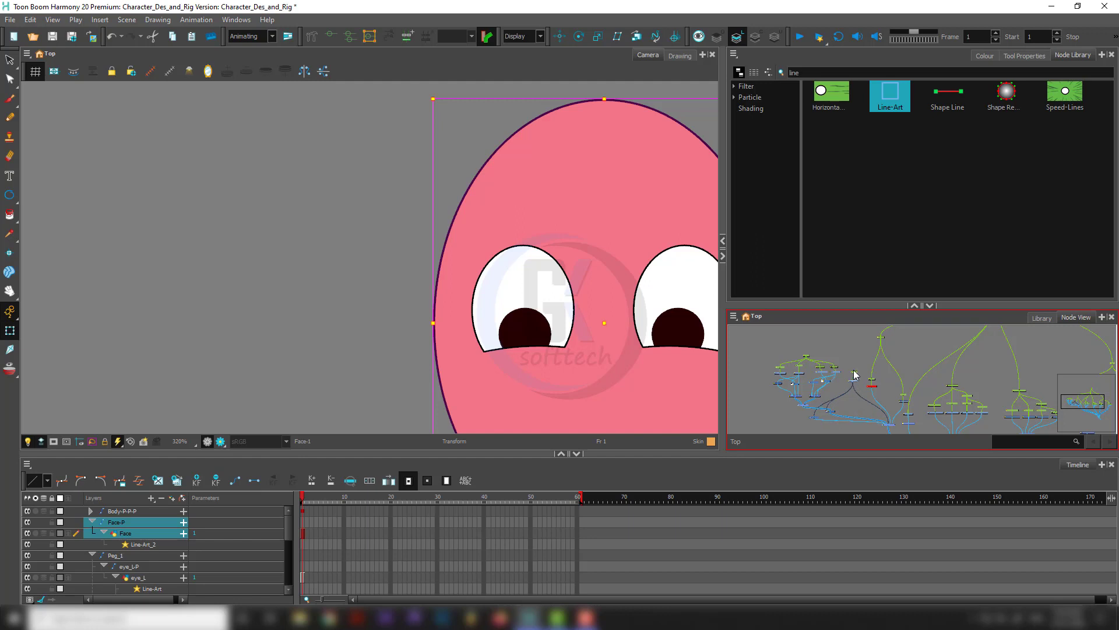
{"action": "key", "text": "space"}
{"action": "left_click_drag", "start_coordinate": [617, 326], "coordinate": [479, 240]}
{"action": "scroll", "coordinate": [883, 379], "scroll_direction": "up", "scroll_amount": 4}
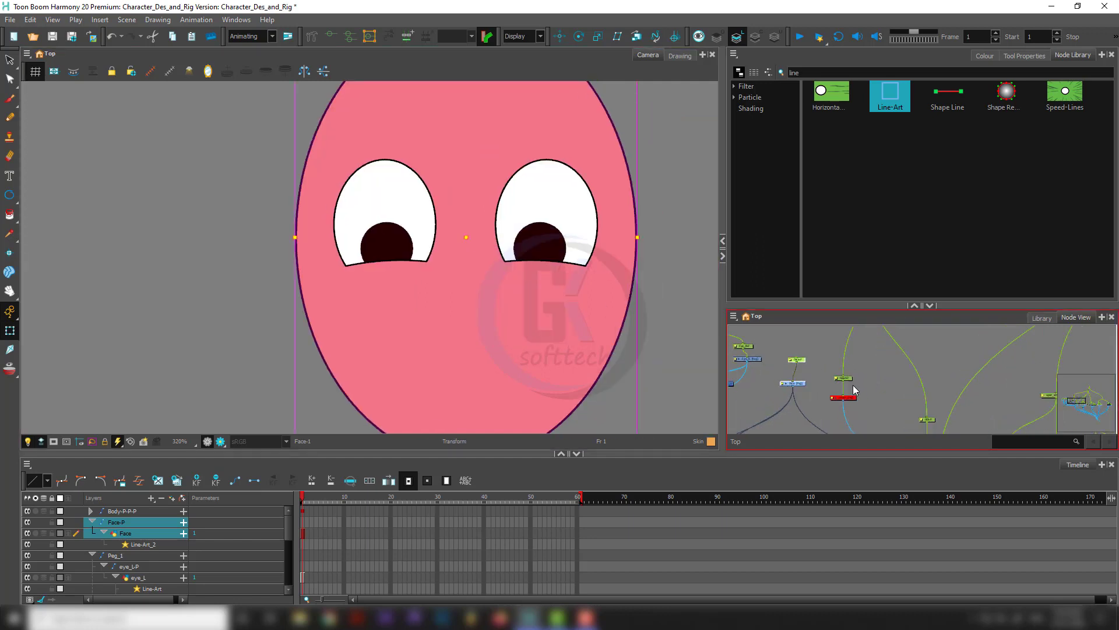
Select all the eye and face nodes together and disable them.
{"action": "scroll", "coordinate": [856, 389], "scroll_direction": "down", "scroll_amount": 4}
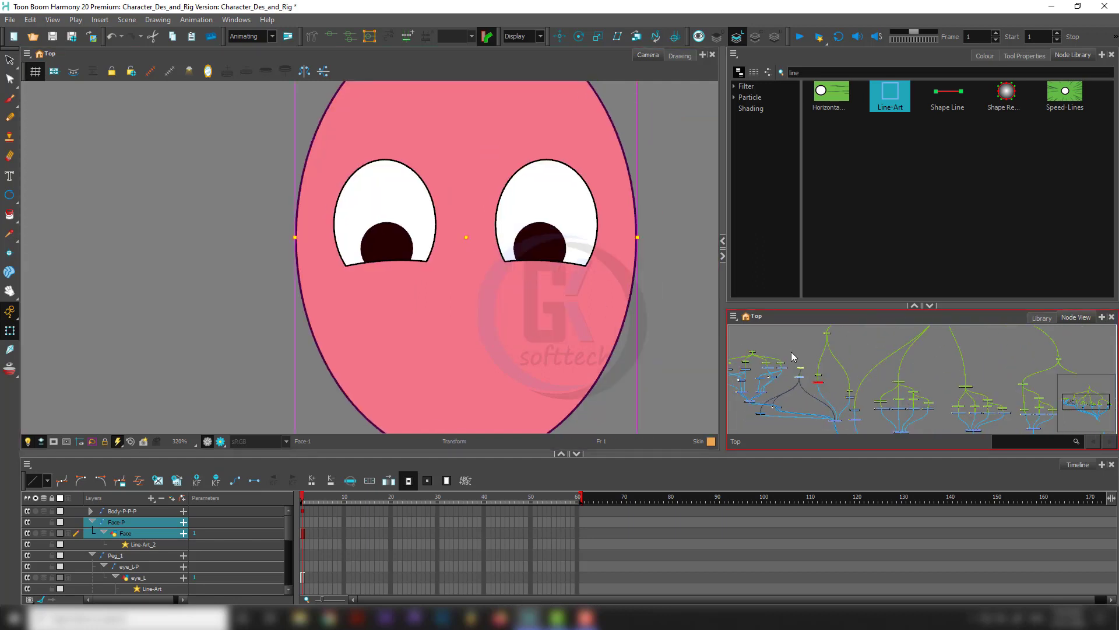
{"action": "scroll", "coordinate": [792, 352], "scroll_direction": "down", "scroll_amount": 2}
{"action": "left_click_drag", "start_coordinate": [799, 345], "coordinate": [739, 400]}
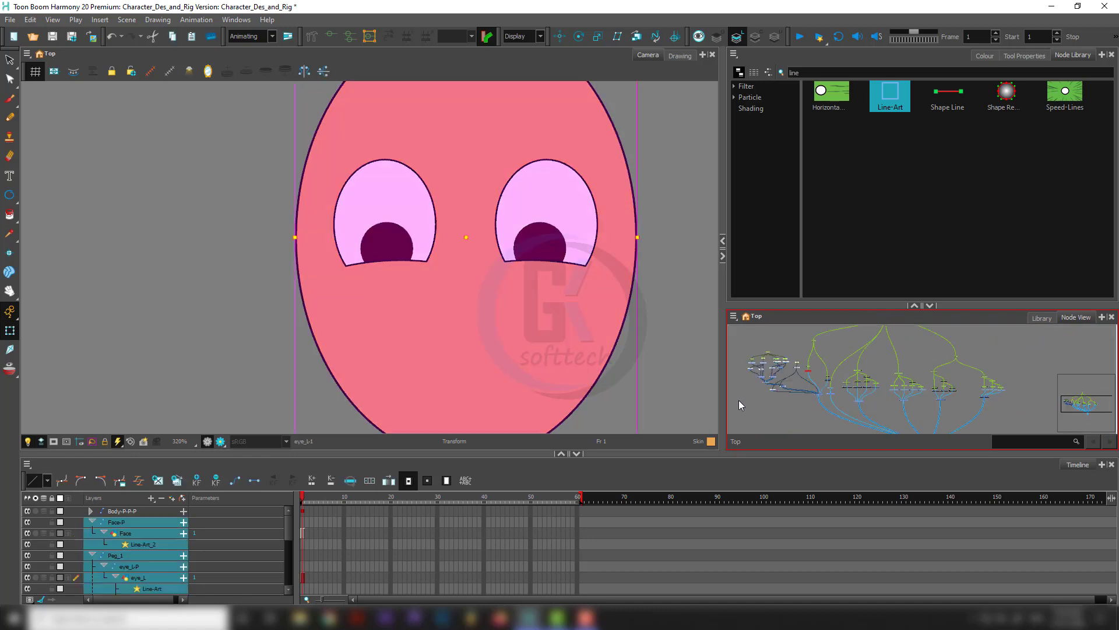
{"action": "key", "text": "d"}
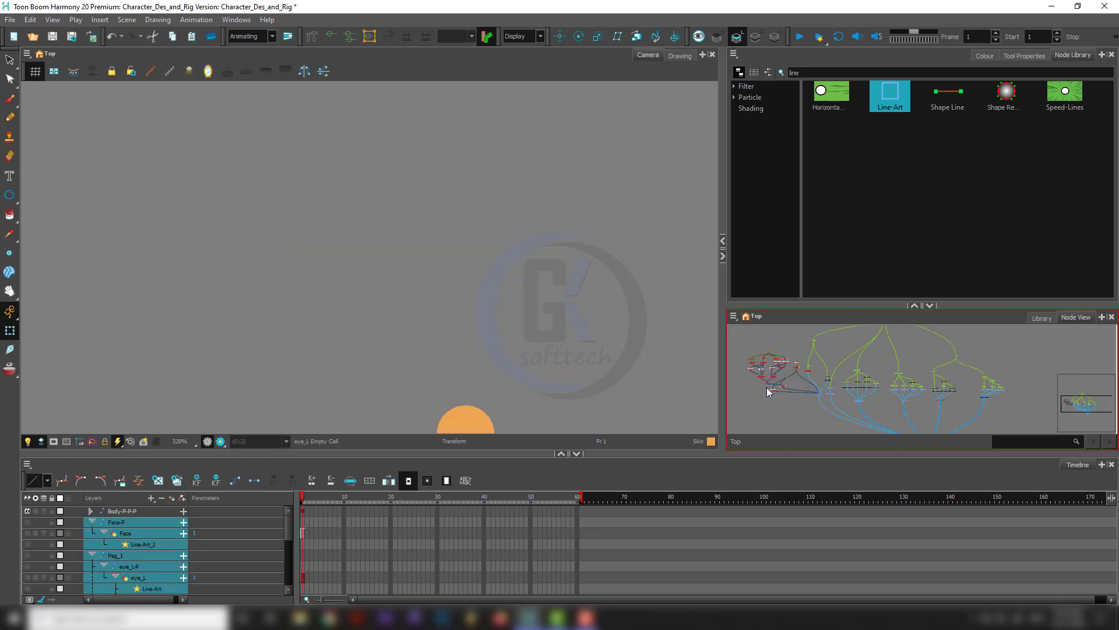
Enable the original Head drawing and its peg as the reference for the remaining facial features.
{"action": "scroll", "coordinate": [812, 371], "scroll_direction": "up", "scroll_amount": 2}
{"action": "scroll", "coordinate": [810, 367], "scroll_direction": "up", "scroll_amount": 2}
{"action": "left_click_drag", "start_coordinate": [814, 357], "coordinate": [856, 380]}
{"action": "key", "text": "a"}
{"action": "left_click", "coordinate": [815, 376]}
Add a new vector drawing layer named Nose.
{"action": "key", "text": "ctrl+r"}
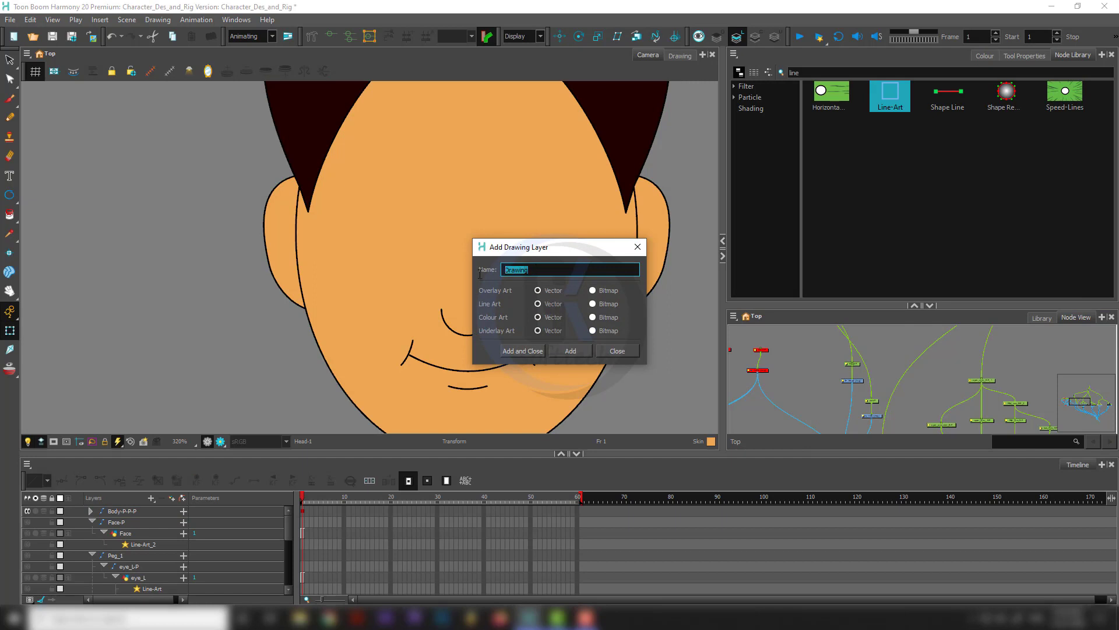
{"action": "type", "text": "Na"}
{"action": "type", "text": "se"}
{"action": "key", "text": "Return"}
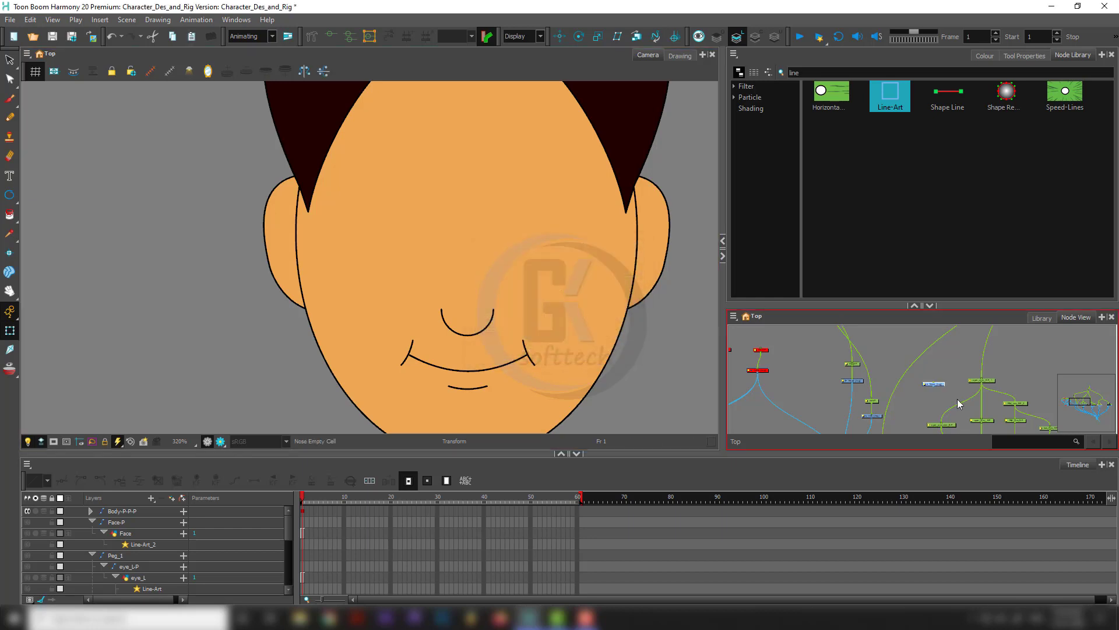
Place the Nose drawing node beside the face nodes and connect it to Composite_Head.
{"action": "left_click_drag", "start_coordinate": [948, 387], "coordinate": [816, 340]}
{"action": "left_click_drag", "start_coordinate": [810, 330], "coordinate": [835, 342]}
{"action": "left_click_drag", "start_coordinate": [838, 379], "coordinate": [875, 406]}
{"action": "scroll", "coordinate": [872, 399], "scroll_direction": "down", "scroll_amount": 3}
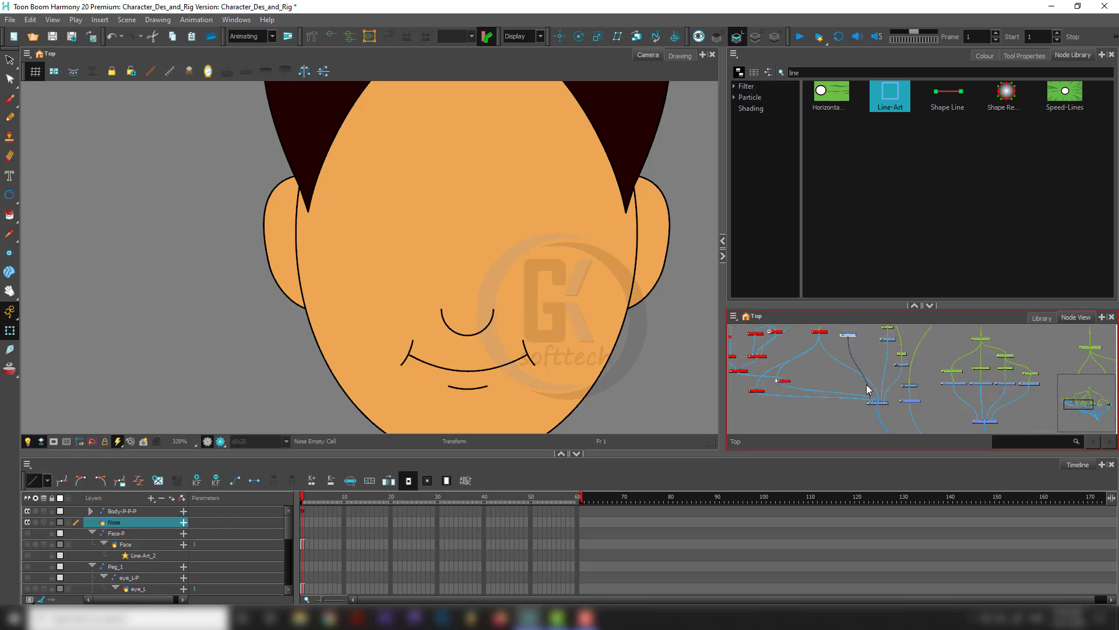
Move the Nose drawing node clear of the face nodes, to the left of the disabled eye network.
{"action": "left_click_drag", "start_coordinate": [838, 337], "coordinate": [744, 421]}
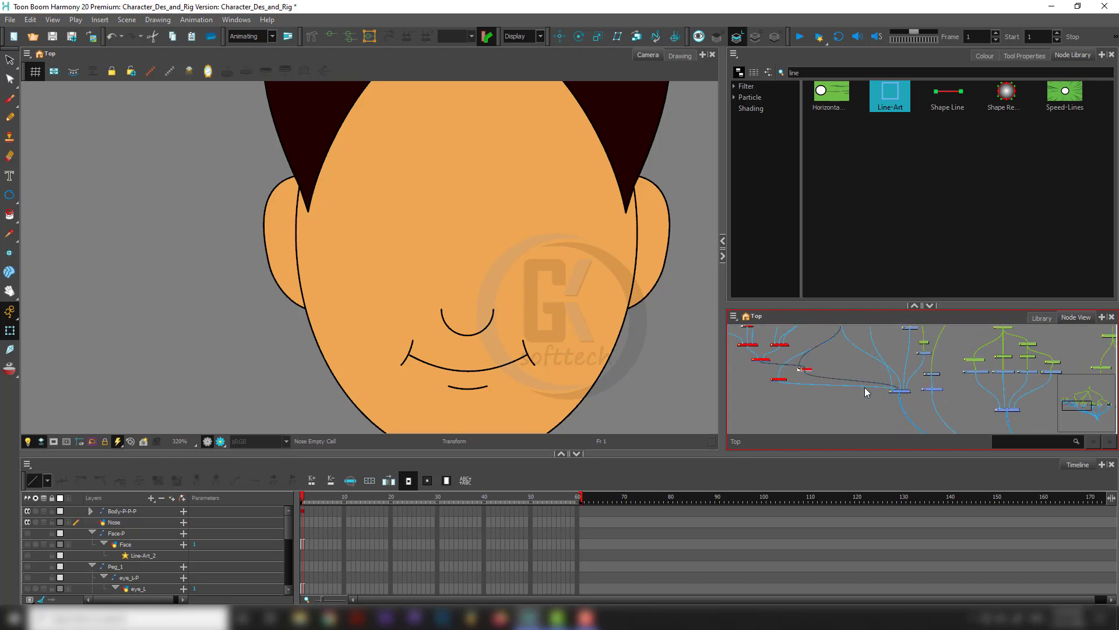
{"action": "left_click", "coordinate": [863, 397]}
{"action": "mouse_move", "coordinate": [860, 328]}
{"action": "left_mouse_down"}
{"action": "mouse_move", "coordinate": [899, 360]}
{"action": "mouse_move", "coordinate": [806, 425]}
{"action": "mouse_move", "coordinate": [864, 406]}
{"action": "mouse_move", "coordinate": [869, 341]}
{"action": "left_mouse_up"}
{"action": "scroll", "coordinate": [867, 400], "scroll_direction": "down", "scroll_amount": 3}
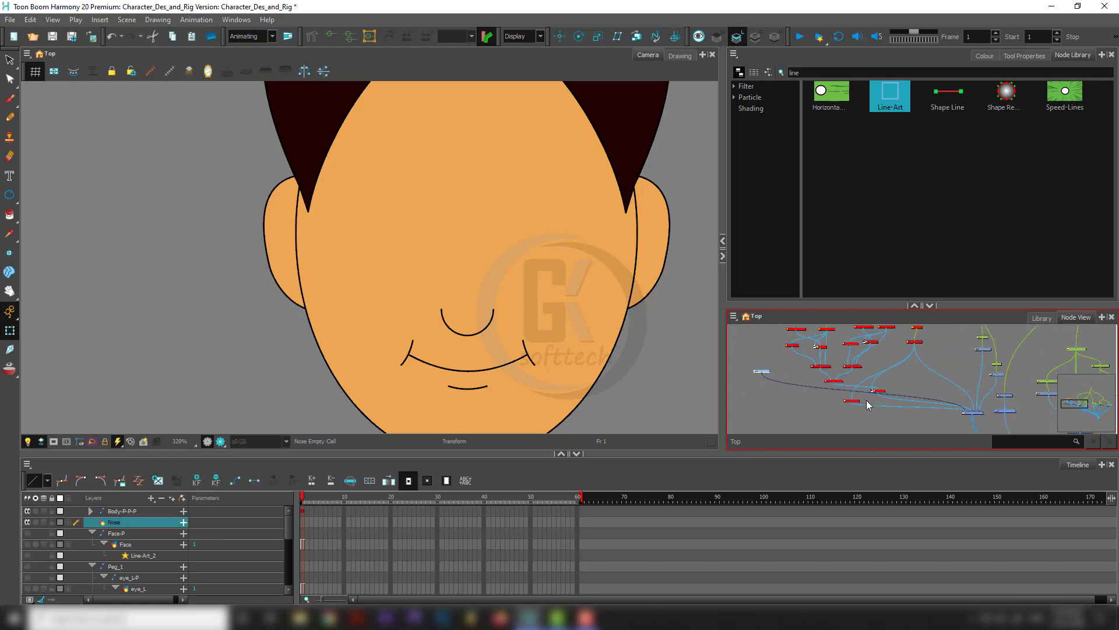
Move Composite_Head further below the face nodes and enlarge the node network area for more working room.
{"action": "left_click", "coordinate": [979, 413]}
{"action": "scroll", "coordinate": [908, 408], "scroll_direction": "up", "scroll_amount": 3}
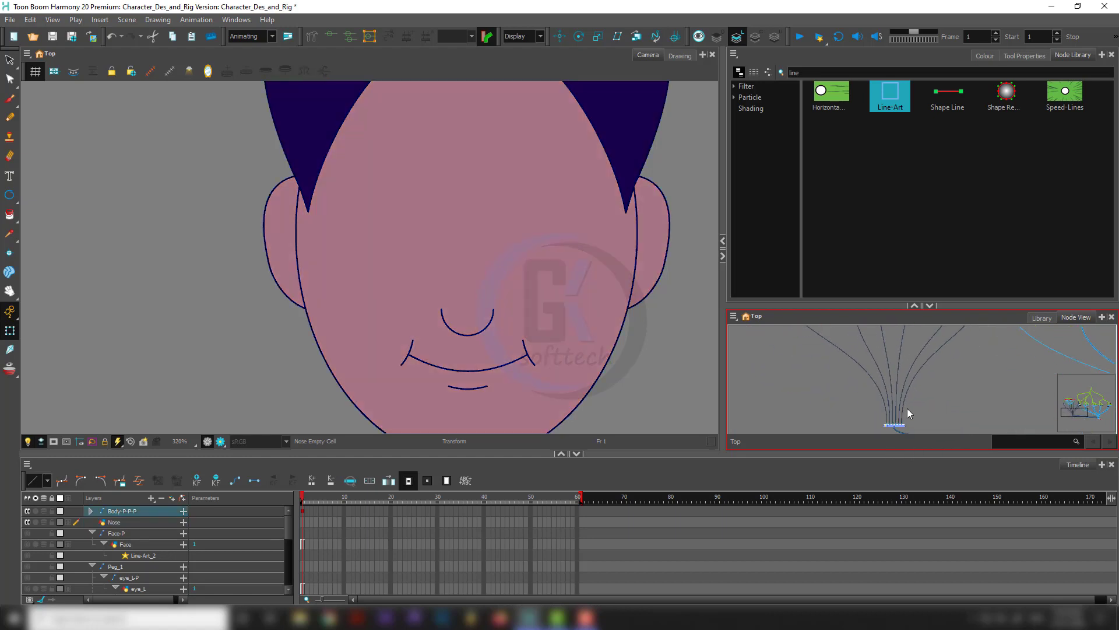
{"action": "scroll", "coordinate": [865, 377], "scroll_direction": "down", "scroll_amount": 3}
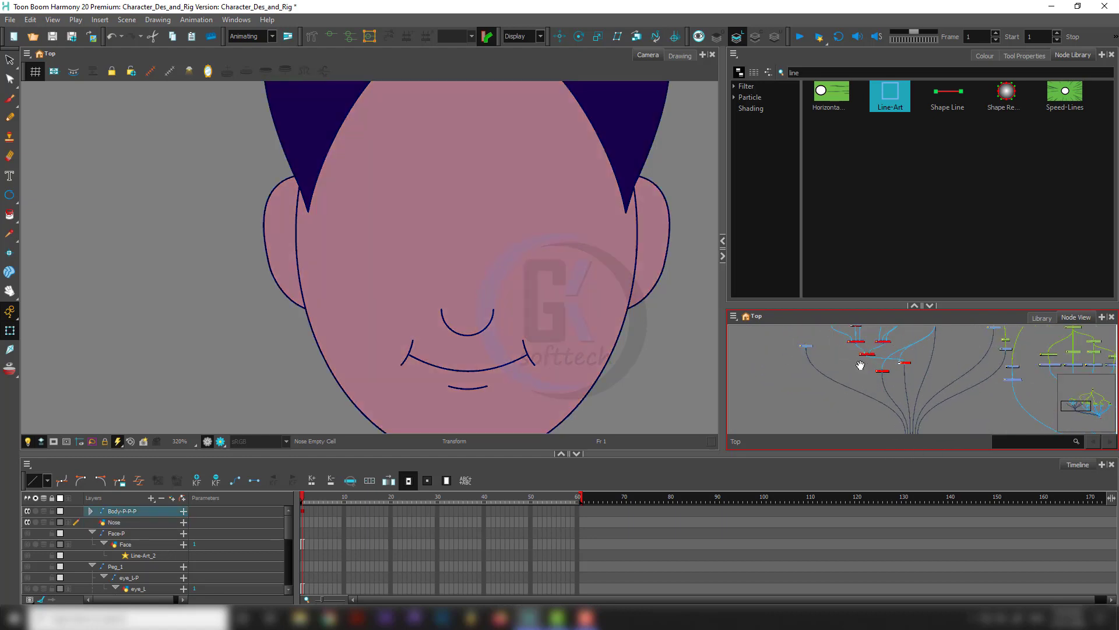
{"action": "left_click_drag", "start_coordinate": [879, 302], "coordinate": [870, 192]}
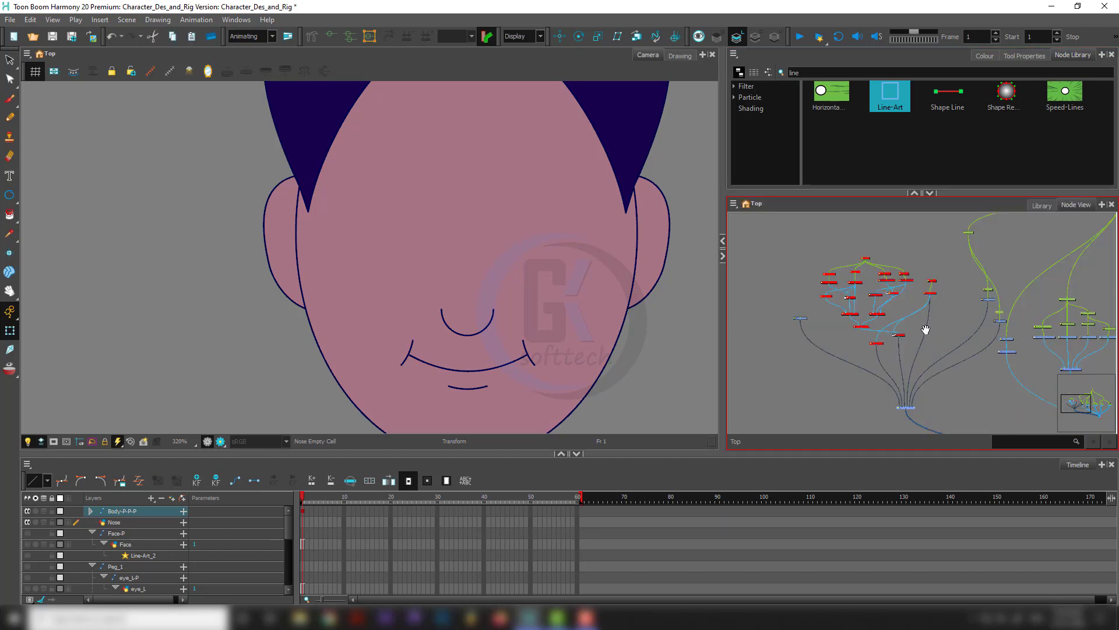
{"action": "scroll", "coordinate": [842, 345], "scroll_direction": "up", "scroll_amount": 2}
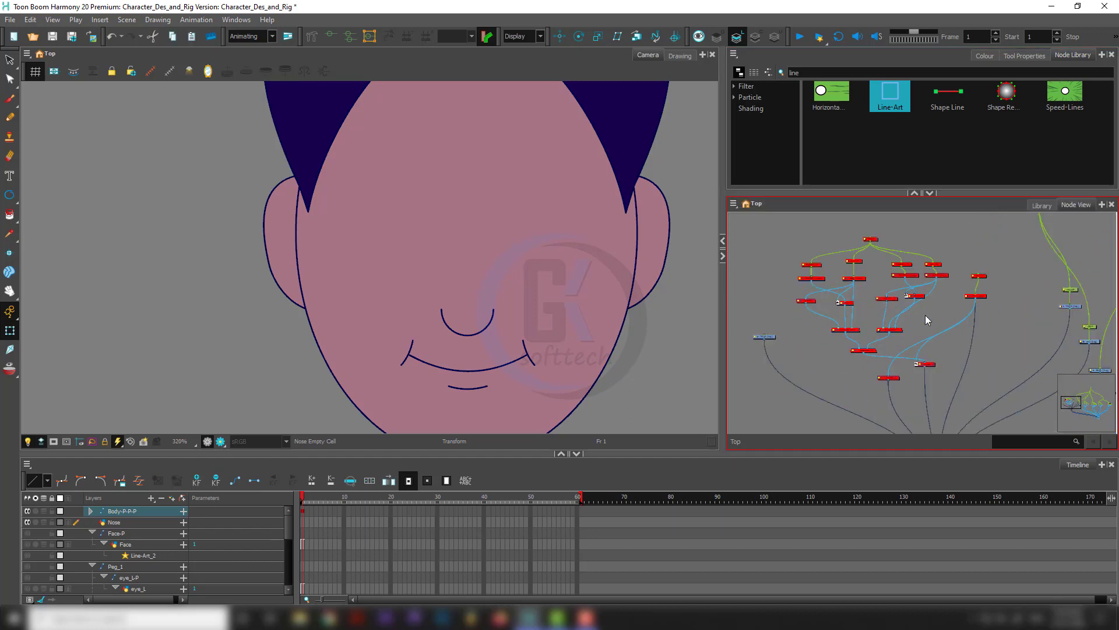
{"action": "left_click", "coordinate": [785, 341]}
{"action": "left_click", "coordinate": [770, 337]}
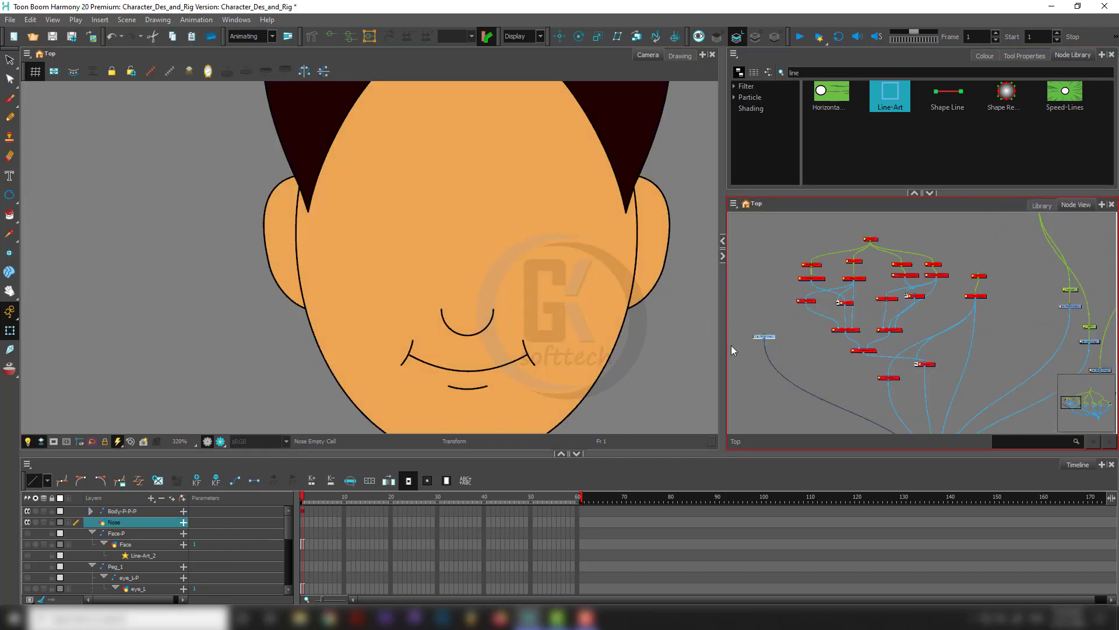
Copy the nose stroke from the original Head drawing and paste it into the Nose drawing.
{"action": "left_click", "coordinate": [1079, 308]}
{"action": "key", "text": "alt+s"}
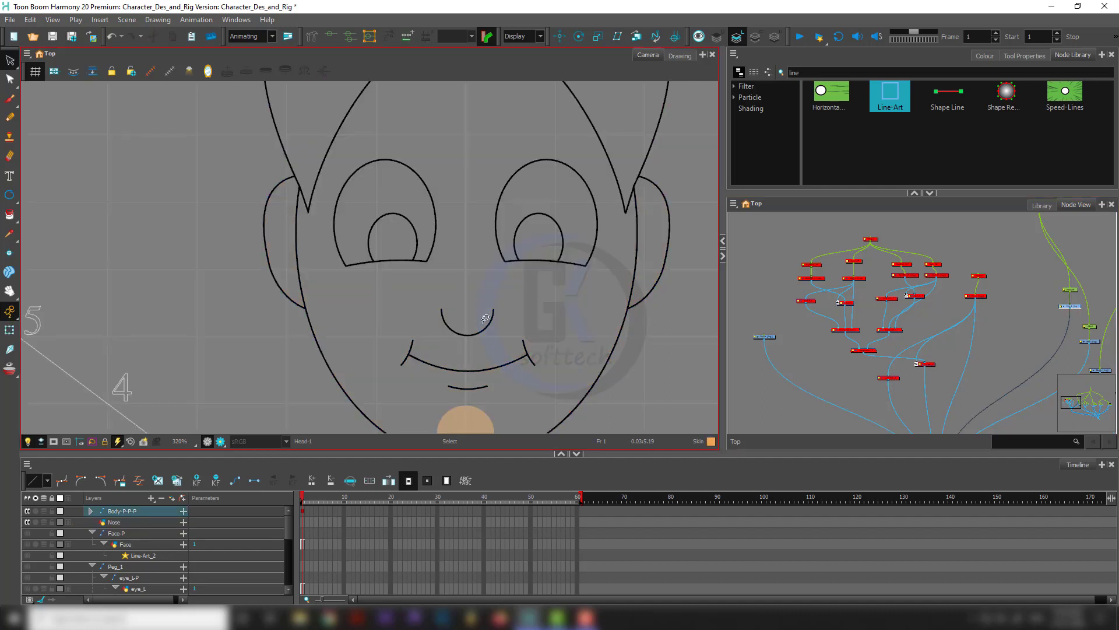
{"action": "left_click", "coordinate": [472, 333]}
{"action": "left_click", "coordinate": [749, 352]}
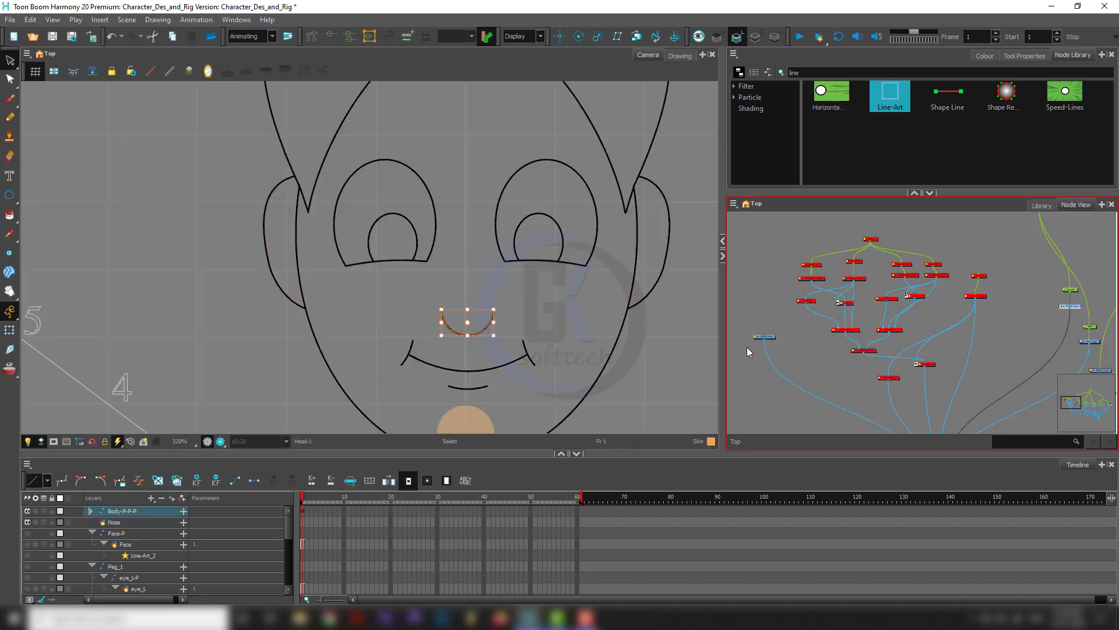
{"action": "left_click", "coordinate": [783, 330]}
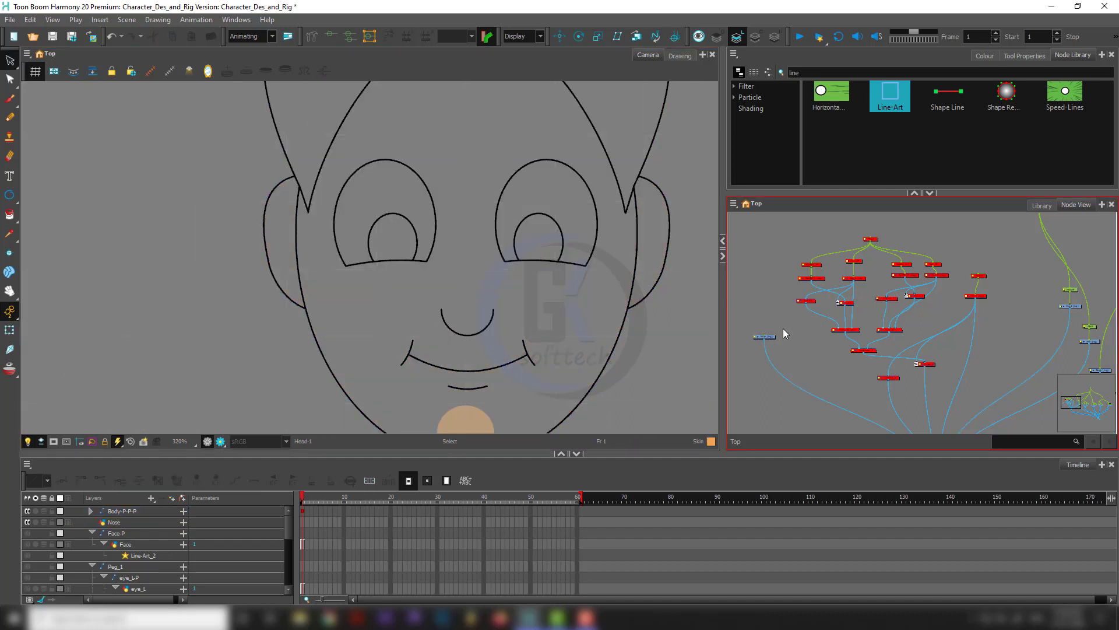
{"action": "left_click", "coordinate": [765, 338]}
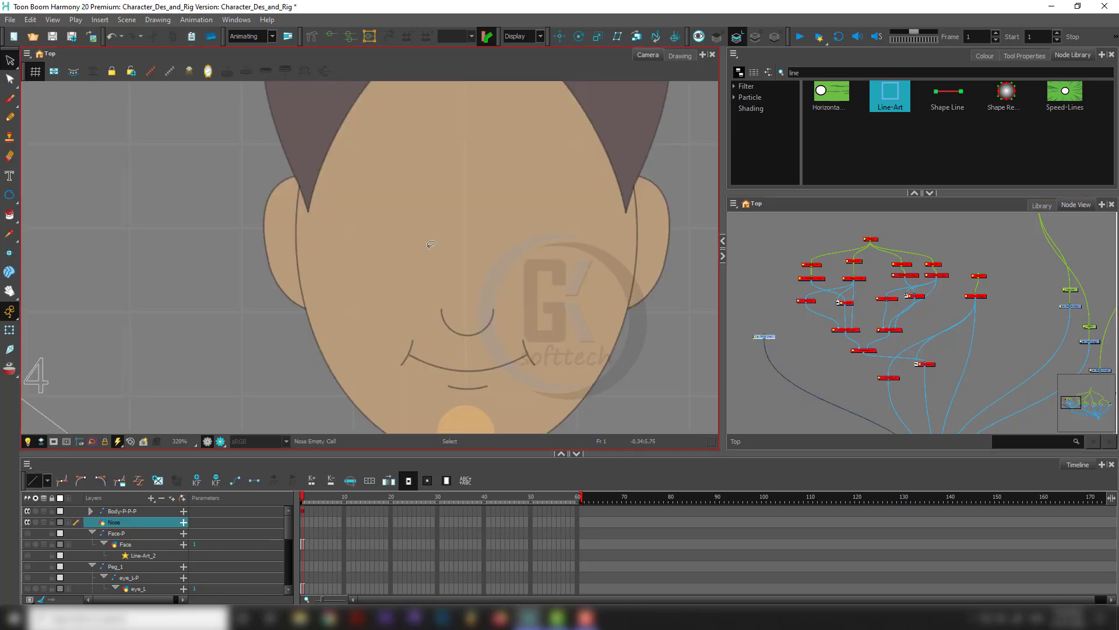
{"action": "key", "text": "ctrl+v"}
{"action": "scroll", "coordinate": [771, 336], "scroll_direction": "up", "scroll_amount": 1}
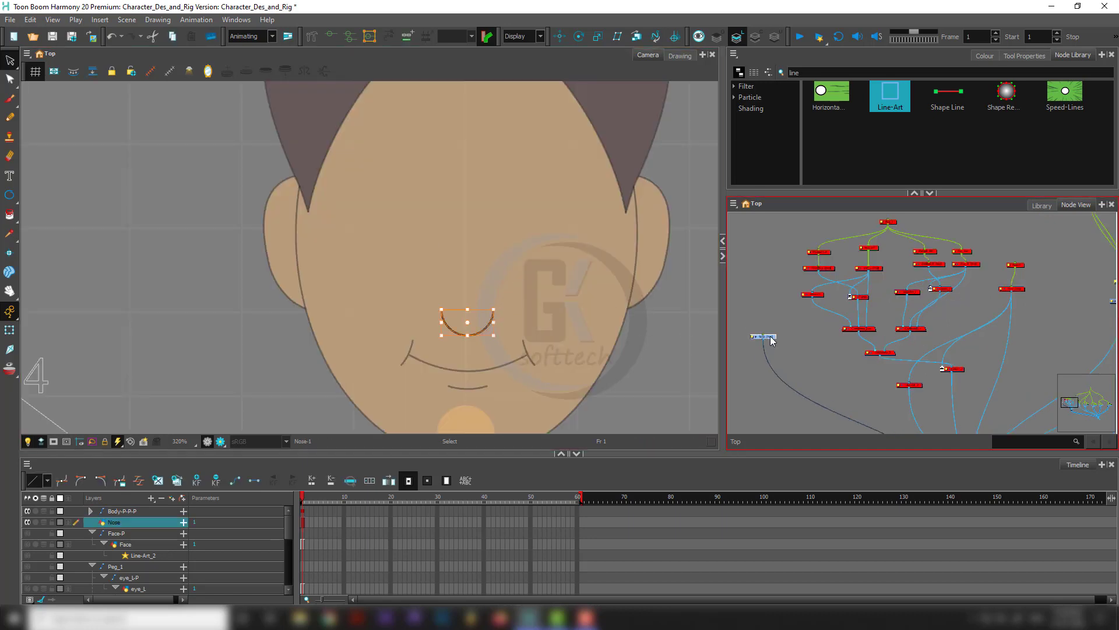
Add a parent peg to the Nose drawing and align it directly above the drawing node.
{"action": "scroll", "coordinate": [771, 336], "scroll_direction": "up", "scroll_amount": 2}
{"action": "key", "text": "ctrl+p"}
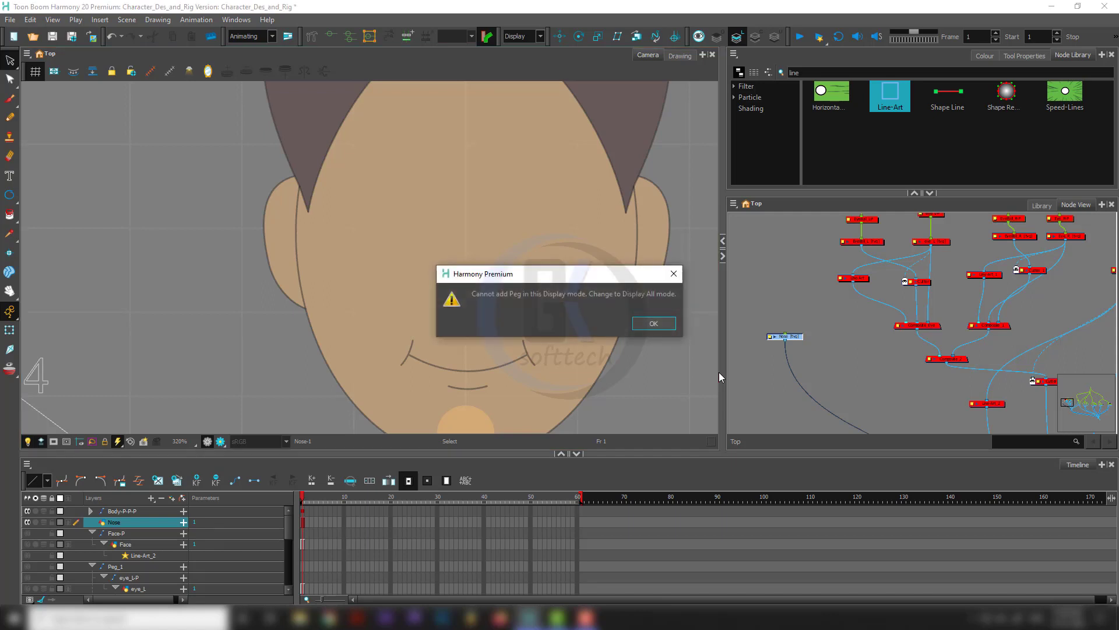
{"action": "left_click", "coordinate": [654, 322]}
{"action": "left_click", "coordinate": [831, 348]}
{"action": "left_click_drag", "start_coordinate": [808, 315], "coordinate": [774, 345]}
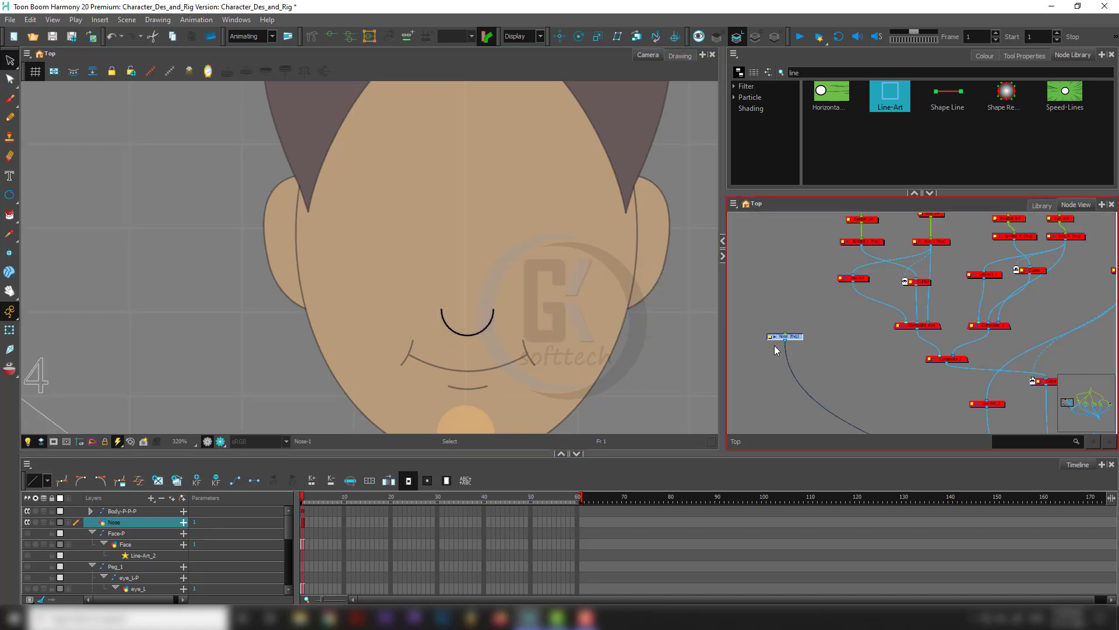
{"action": "key", "text": "ctrl+p"}
{"action": "scroll", "coordinate": [770, 324], "scroll_direction": "up", "scroll_amount": 3}
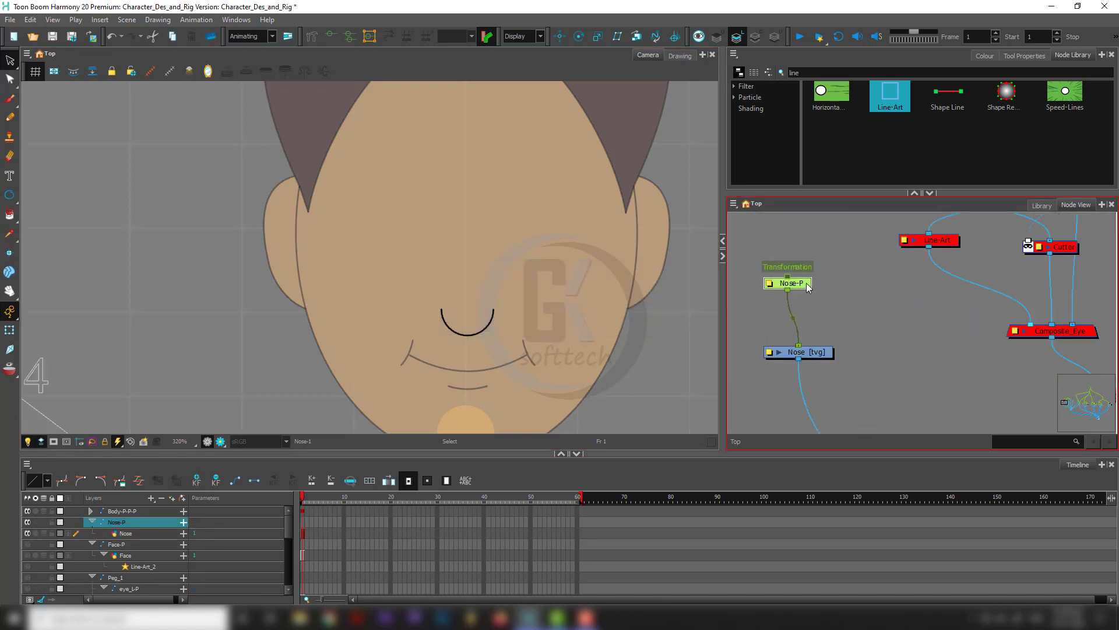
{"action": "left_click_drag", "start_coordinate": [811, 271], "coordinate": [812, 309]}
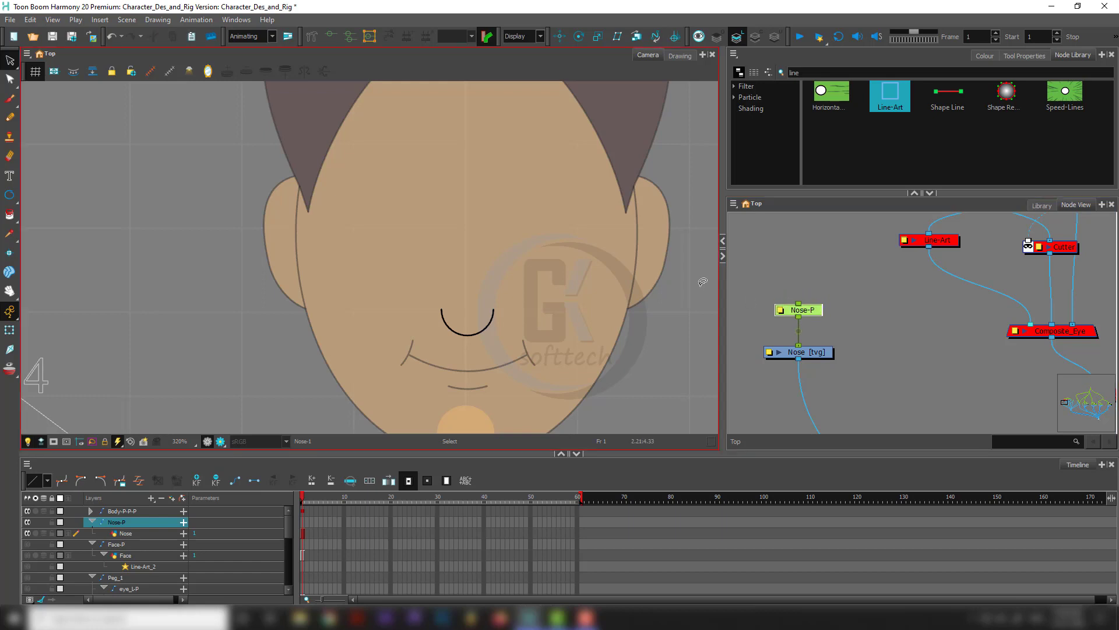
Move the pivot of the Nose-P peg to the centre of the nose using the Rotate tool.
{"action": "key", "text": "shift+t"}
{"action": "left_click", "coordinate": [579, 37]}
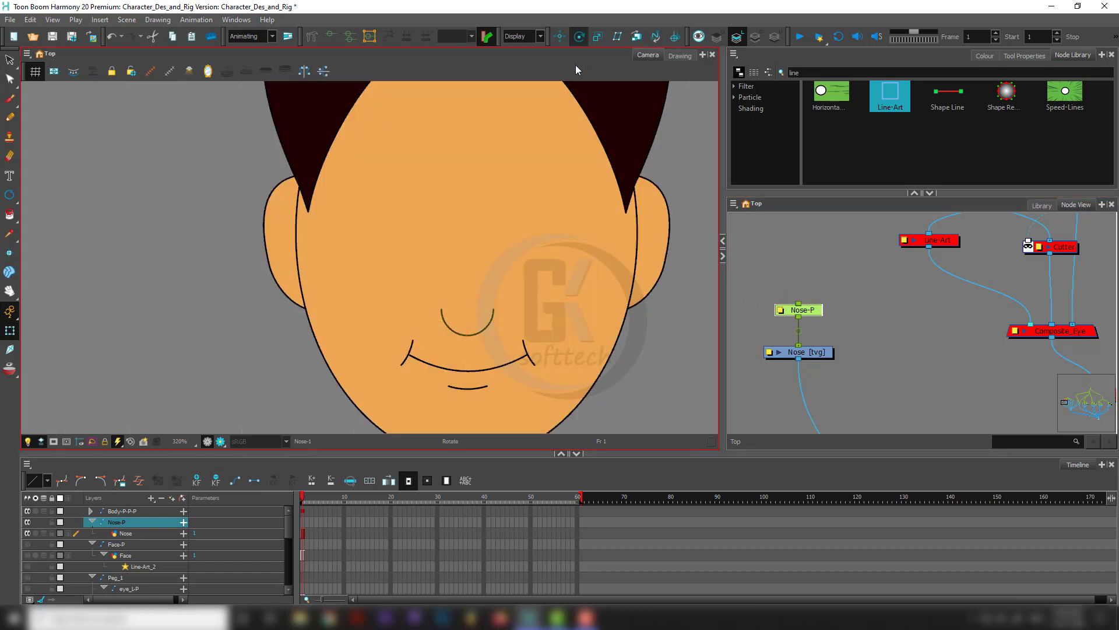
{"action": "scroll", "coordinate": [523, 253], "scroll_direction": "down", "scroll_amount": 5}
{"action": "scroll", "coordinate": [521, 299], "scroll_direction": "up", "scroll_amount": 1}
{"action": "left_click_drag", "start_coordinate": [505, 420], "coordinate": [522, 122]}
{"action": "scroll", "coordinate": [515, 119], "scroll_direction": "up", "scroll_amount": 5}
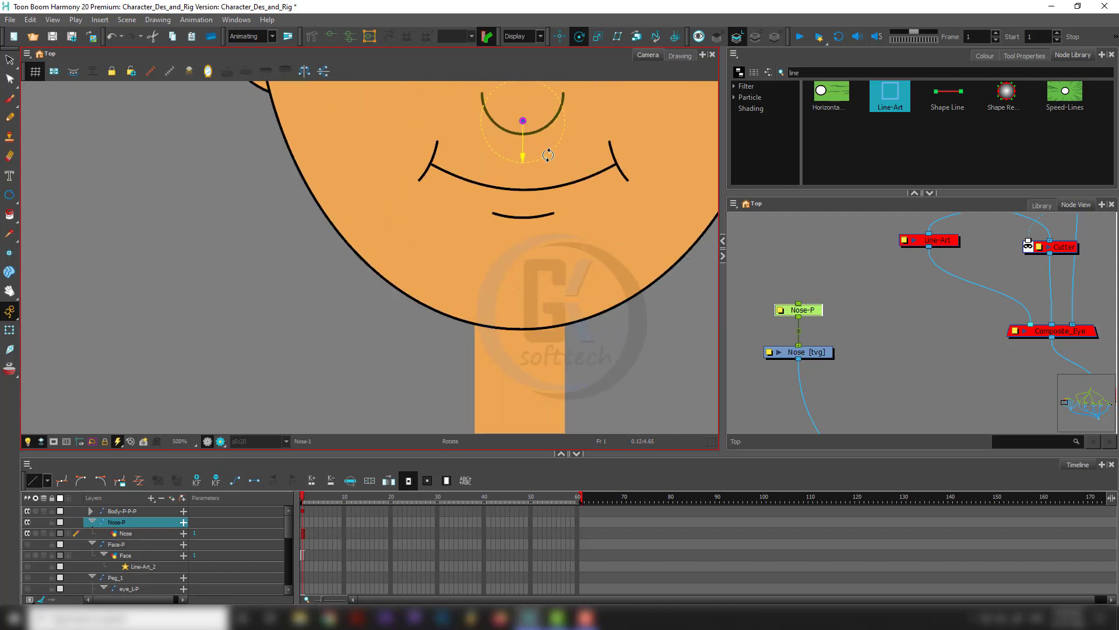
{"action": "scroll", "coordinate": [548, 156], "scroll_direction": "down", "scroll_amount": 5}
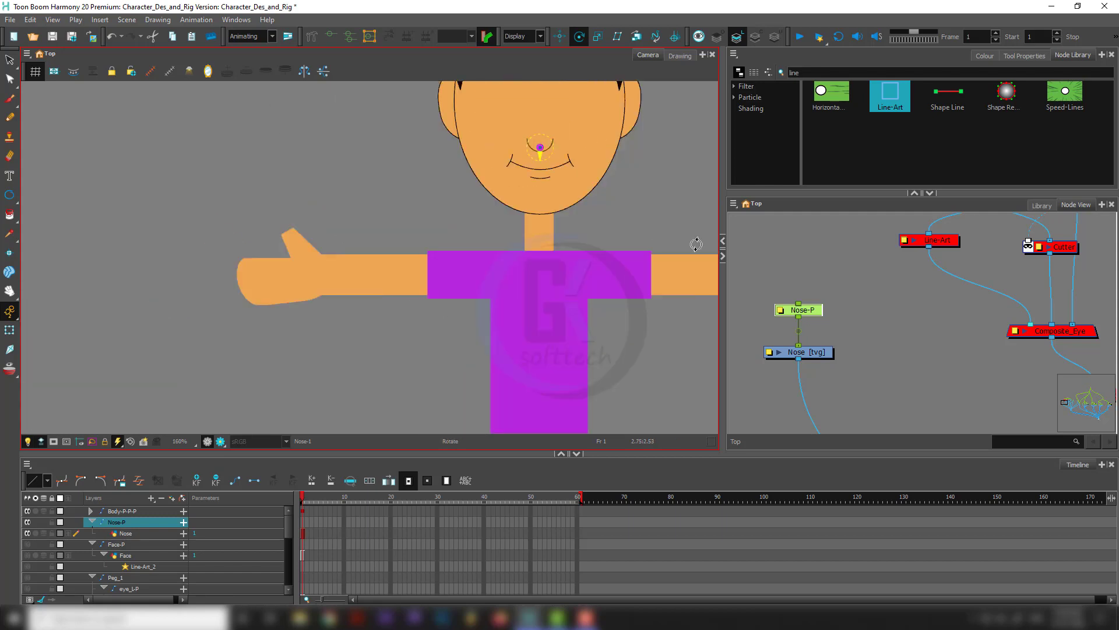
Add a new vector drawing layer named Mouth.
{"action": "left_click", "coordinate": [858, 330]}
{"action": "scroll", "coordinate": [858, 331], "scroll_direction": "down", "scroll_amount": 3}
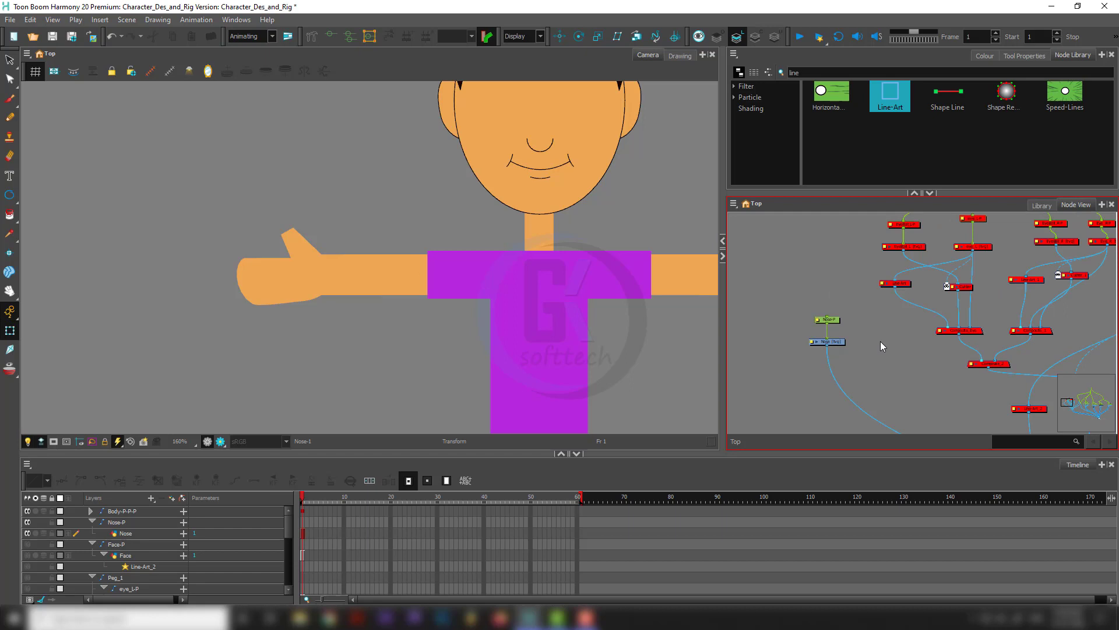
{"action": "key", "text": "ctrl+r"}
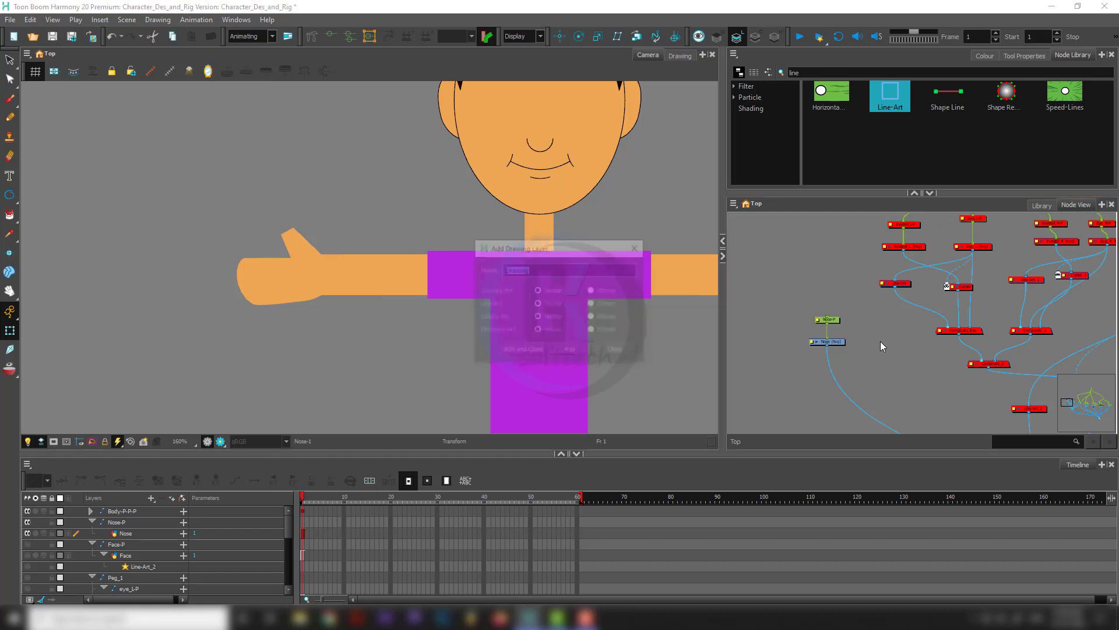
{"action": "type", "text": "Mouth"}
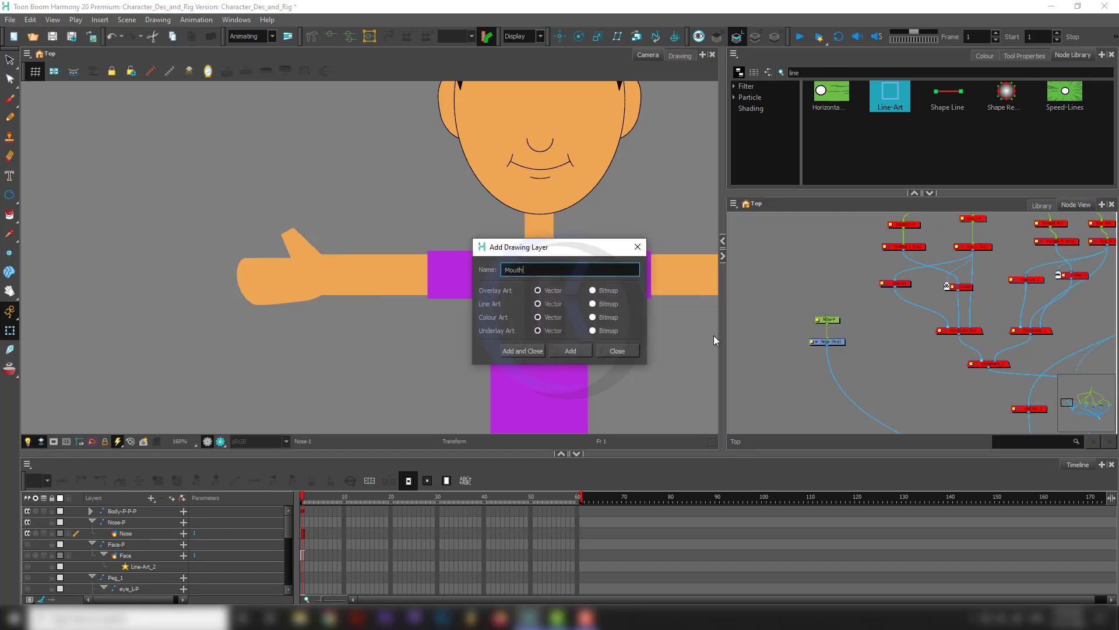
{"action": "key", "text": "Return"}
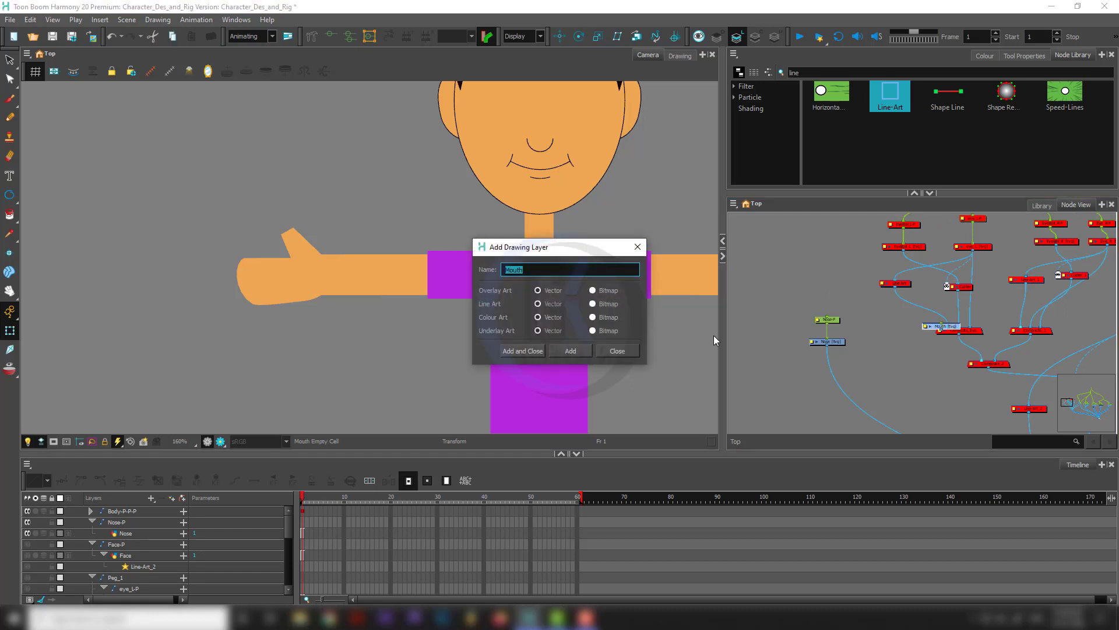
Place the Mouth drawing node beside the Nose node and connect it to Composite_Head.
{"action": "left_click_drag", "start_coordinate": [946, 331], "coordinate": [920, 403]}
{"action": "left_click_drag", "start_coordinate": [887, 357], "coordinate": [920, 383]}
{"action": "scroll", "coordinate": [915, 378], "scroll_direction": "down", "scroll_amount": 3}
{"action": "scroll", "coordinate": [851, 311], "scroll_direction": "up", "scroll_amount": 3}
Add a parent peg to the Mouth drawing and place it just above the node, level with Nose-P.
{"action": "scroll", "coordinate": [853, 311], "scroll_direction": "up", "scroll_amount": 2}
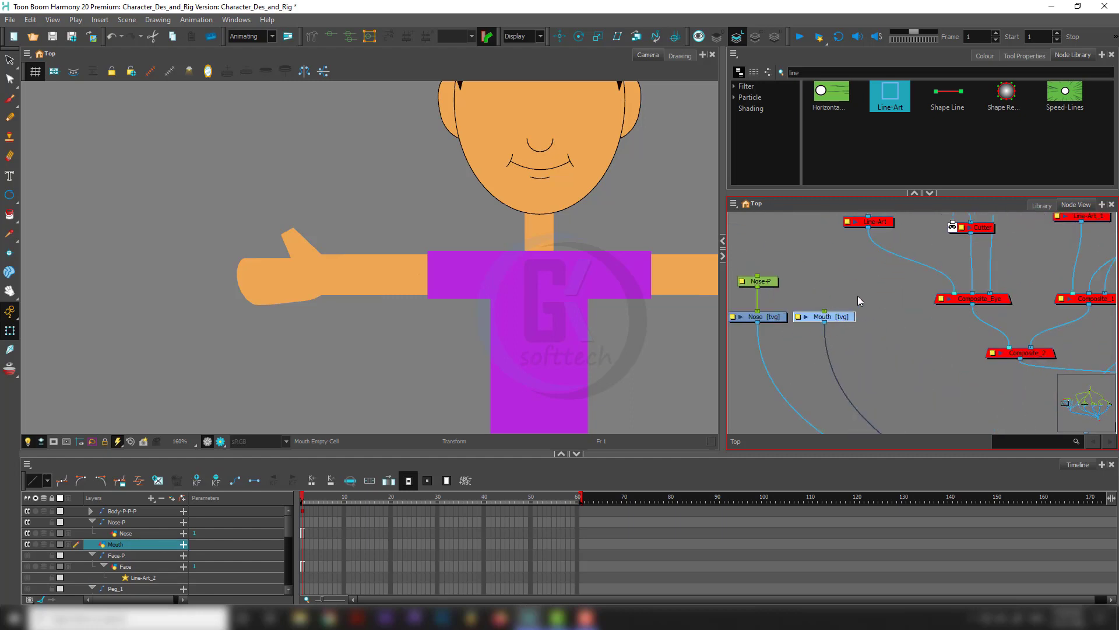
{"action": "key", "text": "ctrl+p"}
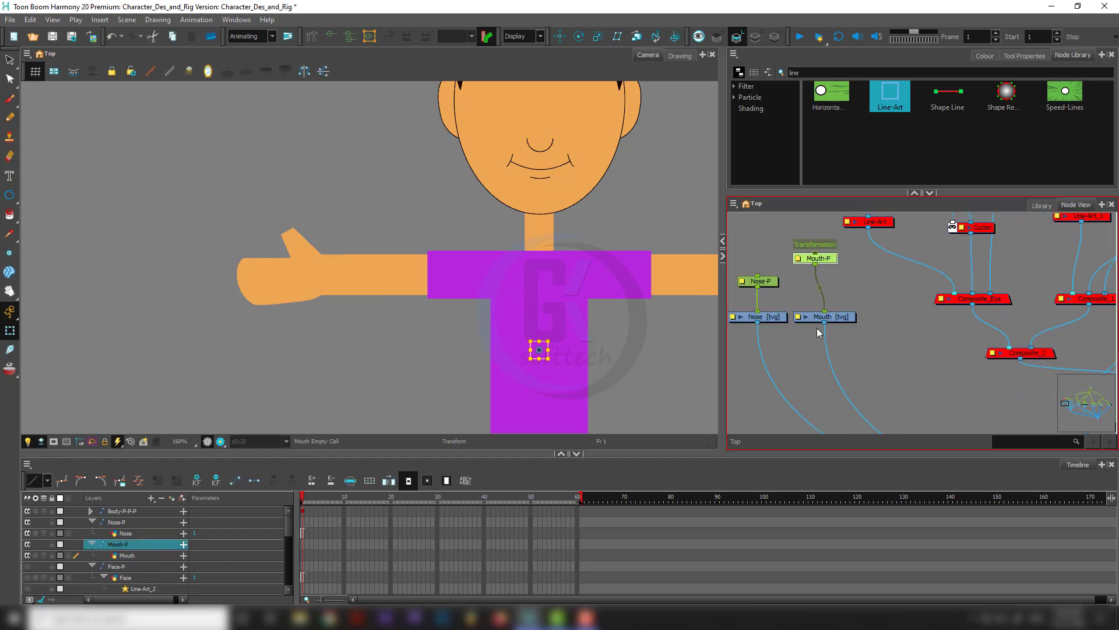
{"action": "left_click_drag", "start_coordinate": [816, 258], "coordinate": [822, 281]}
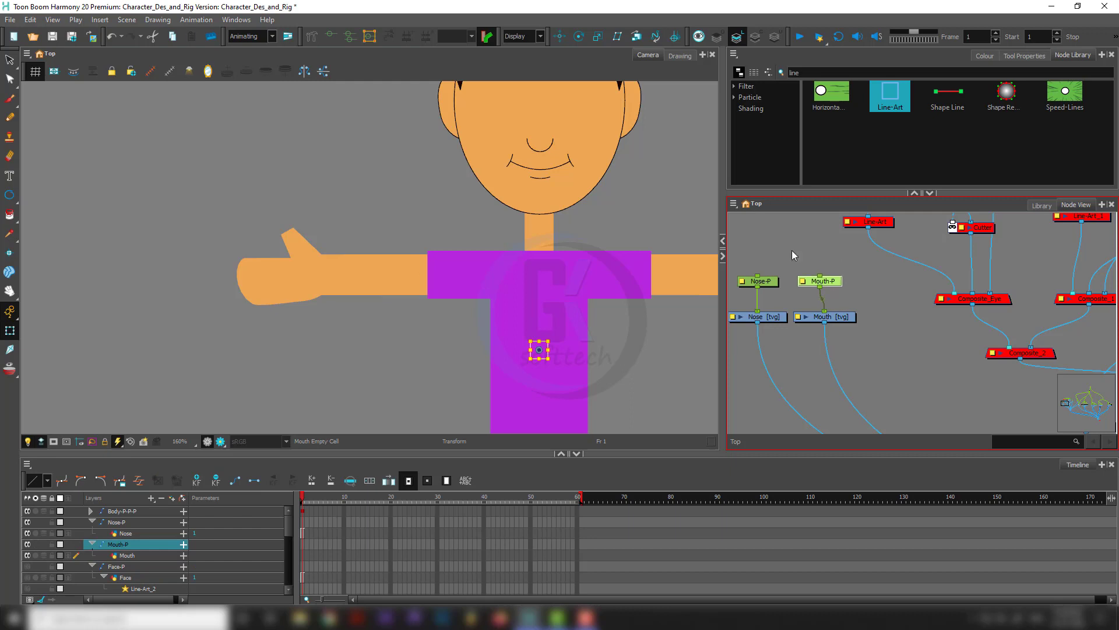
Copy the mouth line, its corner strokes and the lower lip stroke from the Head drawing into the Mouth drawing.
{"action": "scroll", "coordinate": [549, 151], "scroll_direction": "up", "scroll_amount": 6}
{"action": "left_click", "coordinate": [520, 215]}
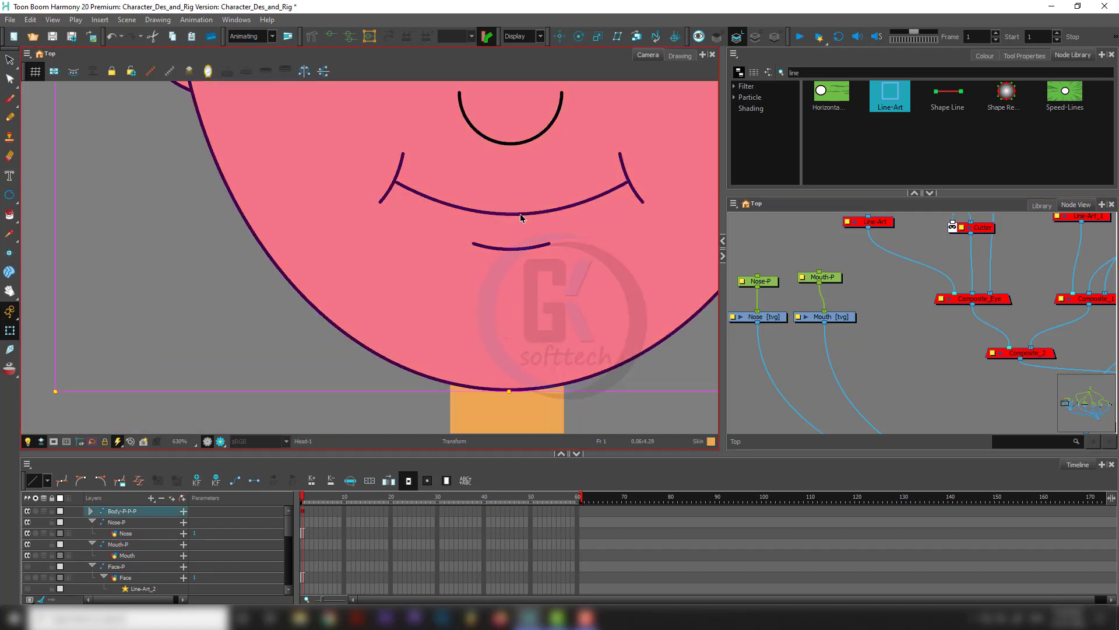
{"action": "key", "text": "alt+s"}
{"action": "mouse_move", "coordinate": [520, 195]}
{"action": "left_mouse_down"}
{"action": "mouse_move", "coordinate": [505, 291]}
{"action": "mouse_move", "coordinate": [648, 158]}
{"action": "mouse_move", "coordinate": [442, 156]}
{"action": "mouse_move", "coordinate": [483, 248]}
{"action": "left_mouse_up"}
{"action": "key", "text": "ctrl+x"}
{"action": "scroll", "coordinate": [778, 334], "scroll_direction": "down", "scroll_amount": 2}
{"action": "left_click", "coordinate": [821, 322]}
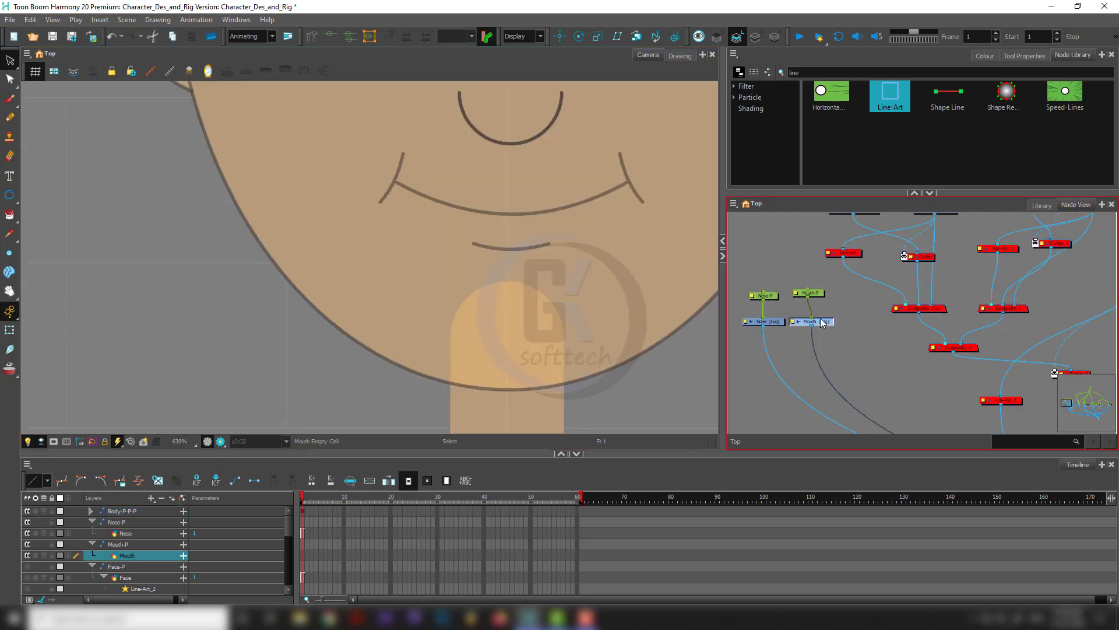
{"action": "key", "text": "ctrl+v"}
{"action": "scroll", "coordinate": [580, 357], "scroll_direction": "down", "scroll_amount": 6}
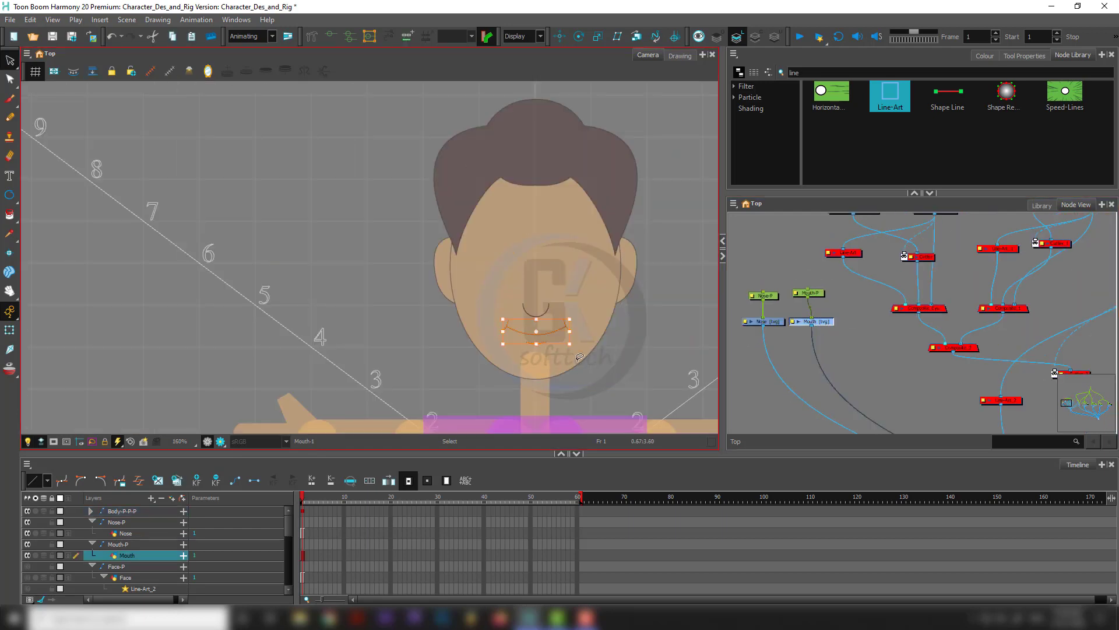
Select the original Head drawing together with its peg and disable both nodes.
{"action": "key", "text": "shift+t"}
{"action": "scroll", "coordinate": [879, 280], "scroll_direction": "down", "scroll_amount": 5}
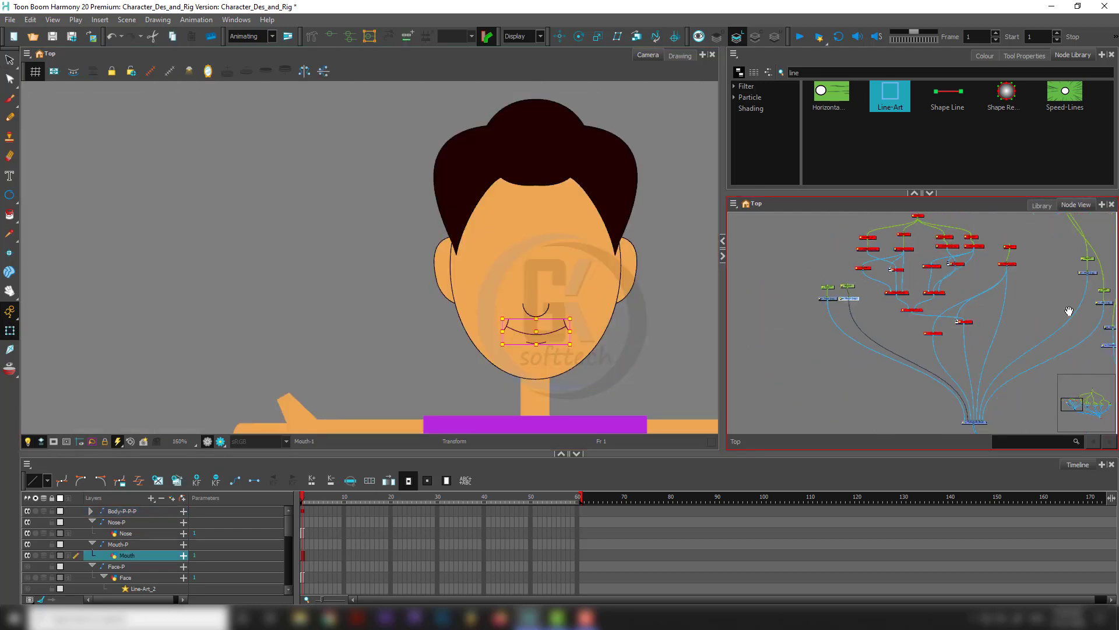
{"action": "left_click_drag", "start_coordinate": [987, 281], "coordinate": [1012, 322]}
{"action": "key", "text": "d"}
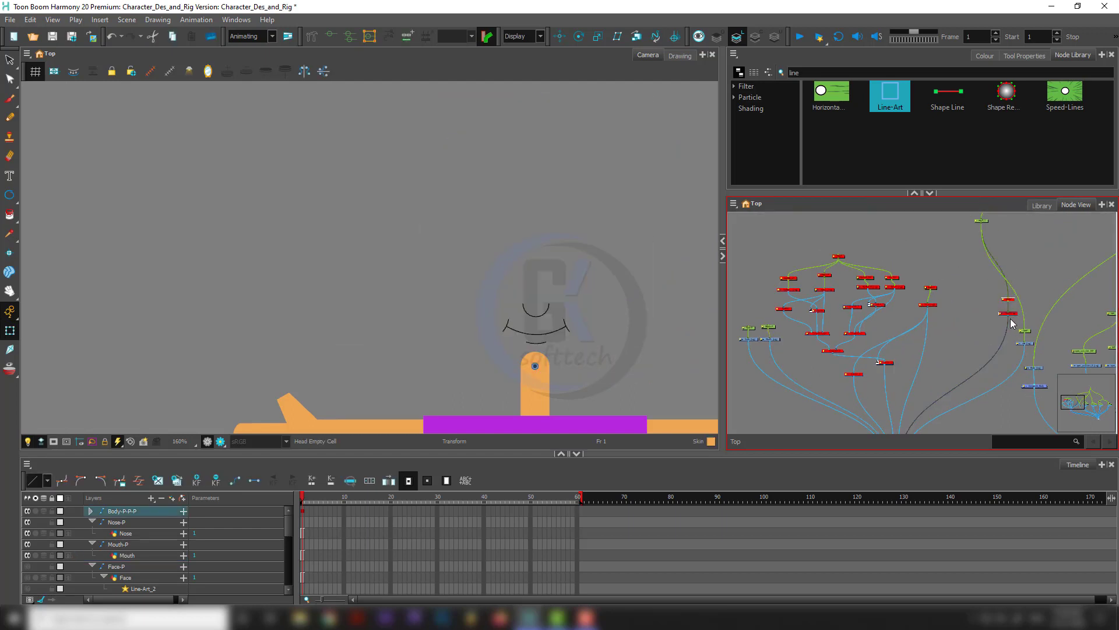
Enable all the eye and face nodes again and move the nose and mouth nodes with their pegs closer beside them.
{"action": "left_click_drag", "start_coordinate": [936, 237], "coordinate": [762, 382]}
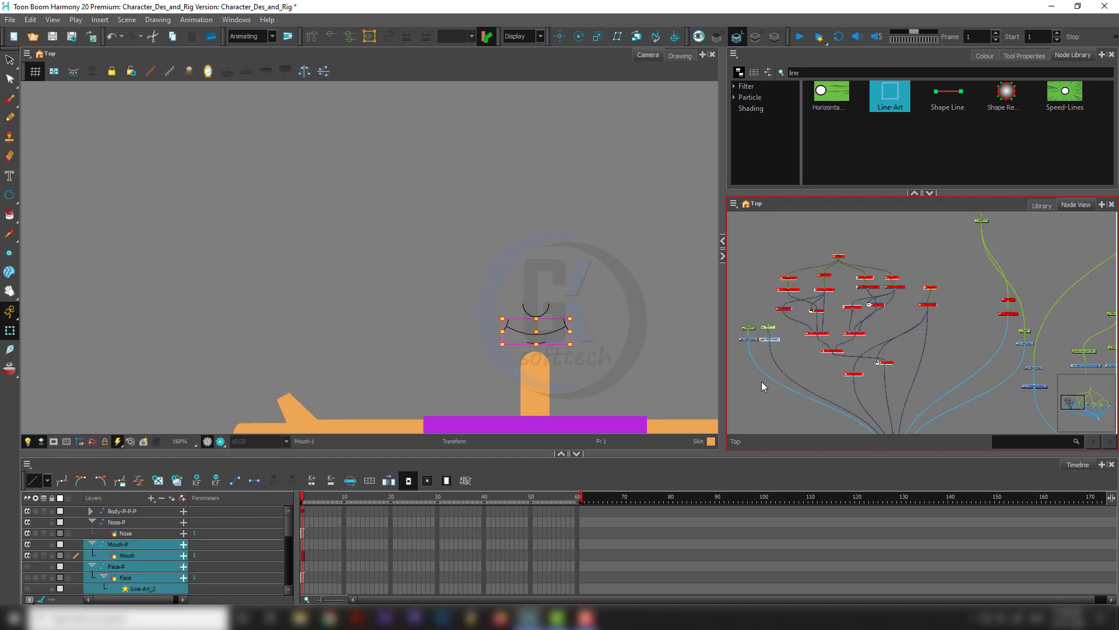
{"action": "key", "text": "a"}
{"action": "left_click", "coordinate": [753, 253]}
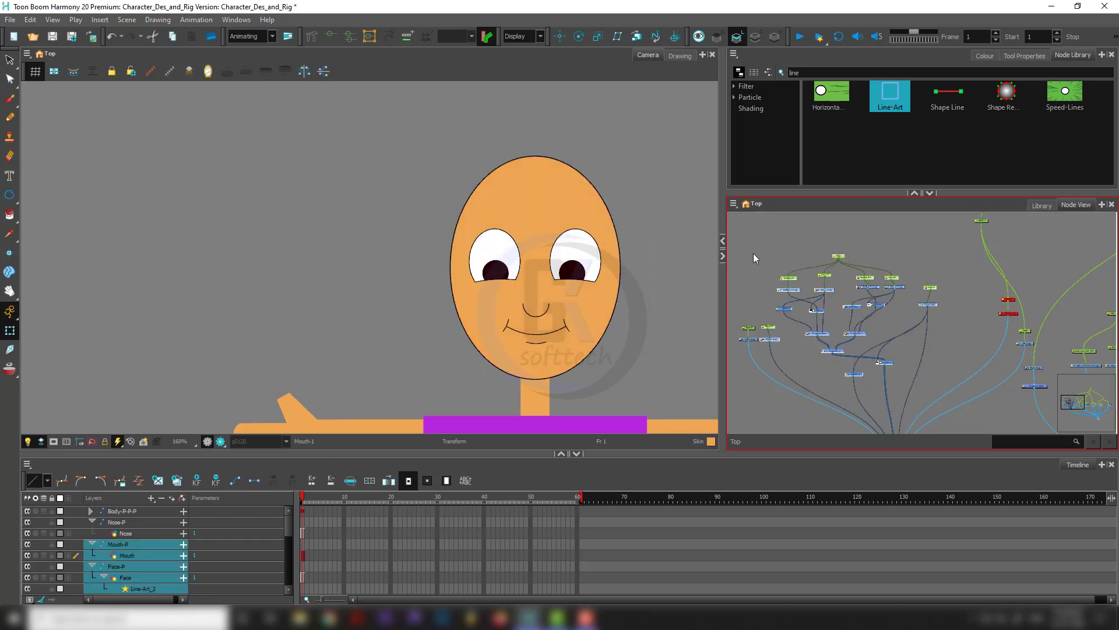
{"action": "left_click_drag", "start_coordinate": [773, 341], "coordinate": [760, 306]}
Select the main peg of the eyes and the Face-P peg to check which parts each one controls.
{"action": "left_click", "coordinate": [839, 257]}
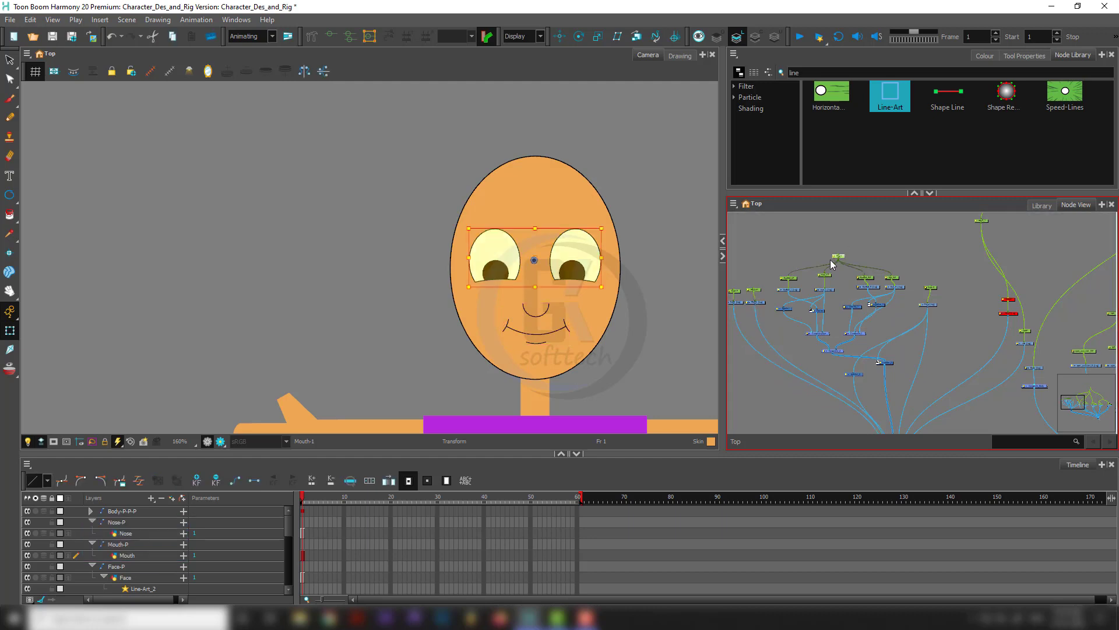
{"action": "left_click", "coordinate": [949, 264]}
{"action": "left_click", "coordinate": [931, 287]}
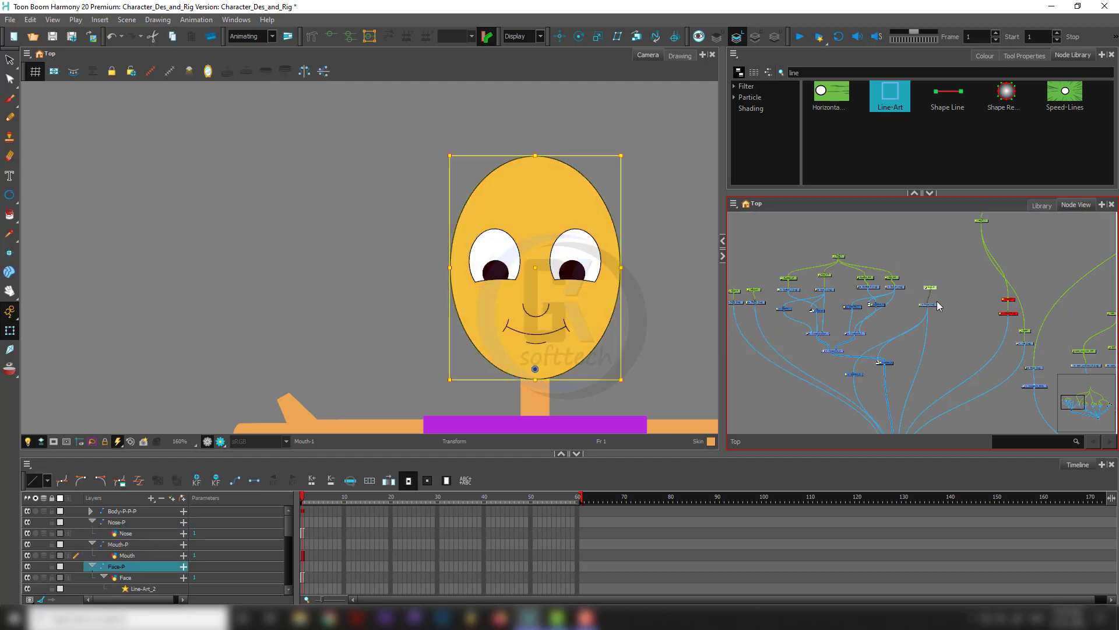
Move the Face drawing and its peg higher in the network and connect the eyes' main peg Peg_1 under Face-P.
{"action": "mouse_move", "coordinate": [945, 273]}
{"action": "left_mouse_down"}
{"action": "mouse_move", "coordinate": [922, 312]}
{"action": "mouse_move", "coordinate": [938, 265]}
{"action": "left_mouse_up"}
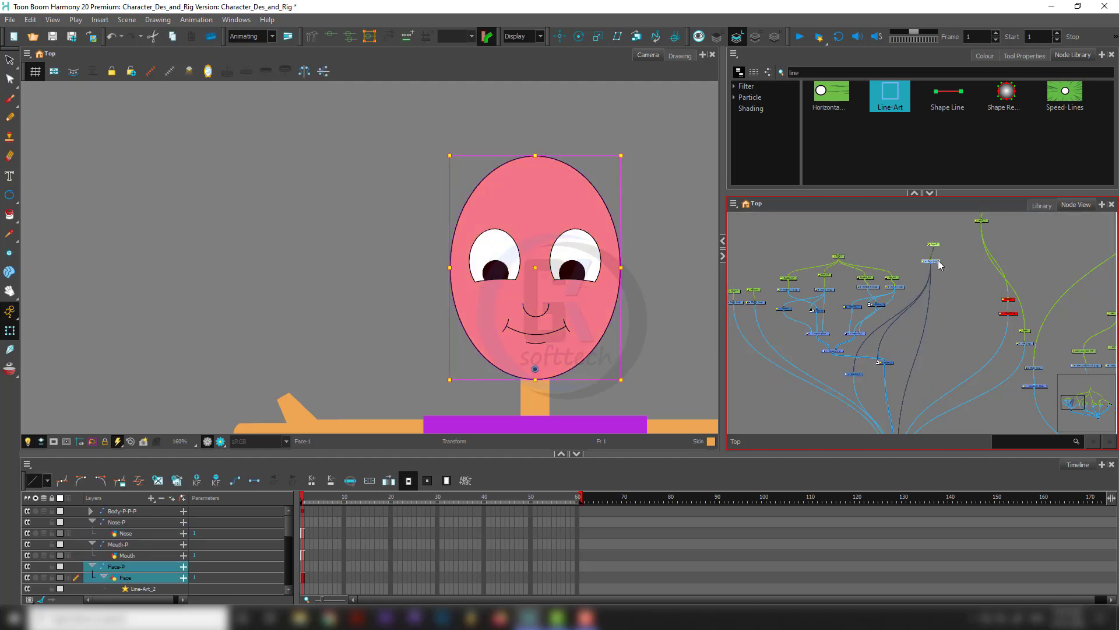
{"action": "scroll", "coordinate": [938, 264], "scroll_direction": "up", "scroll_amount": 4}
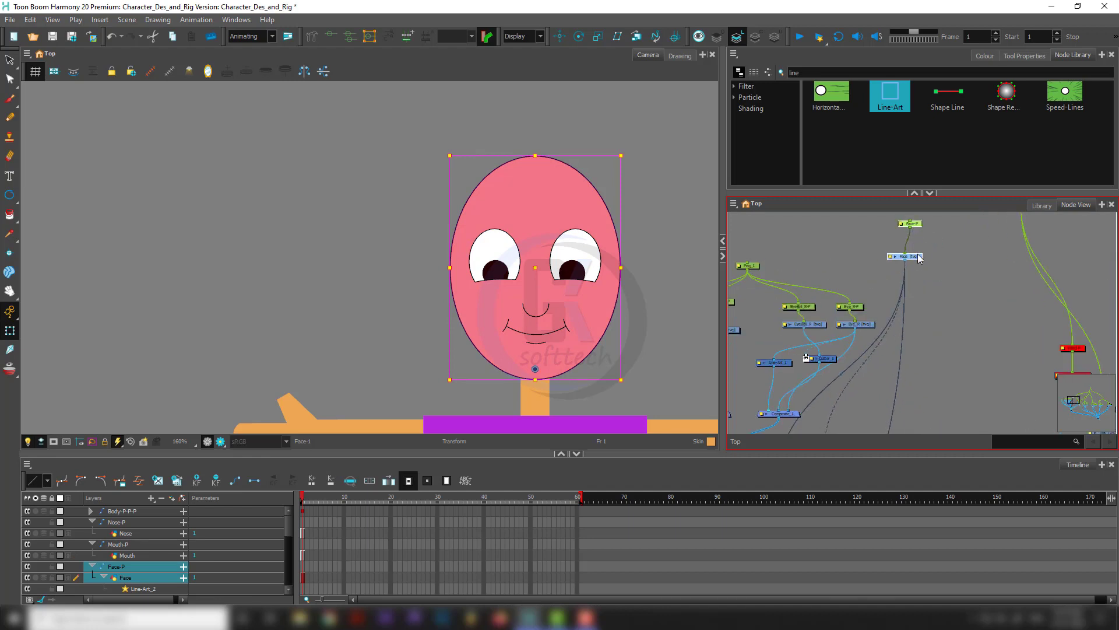
{"action": "left_click", "coordinate": [771, 264]}
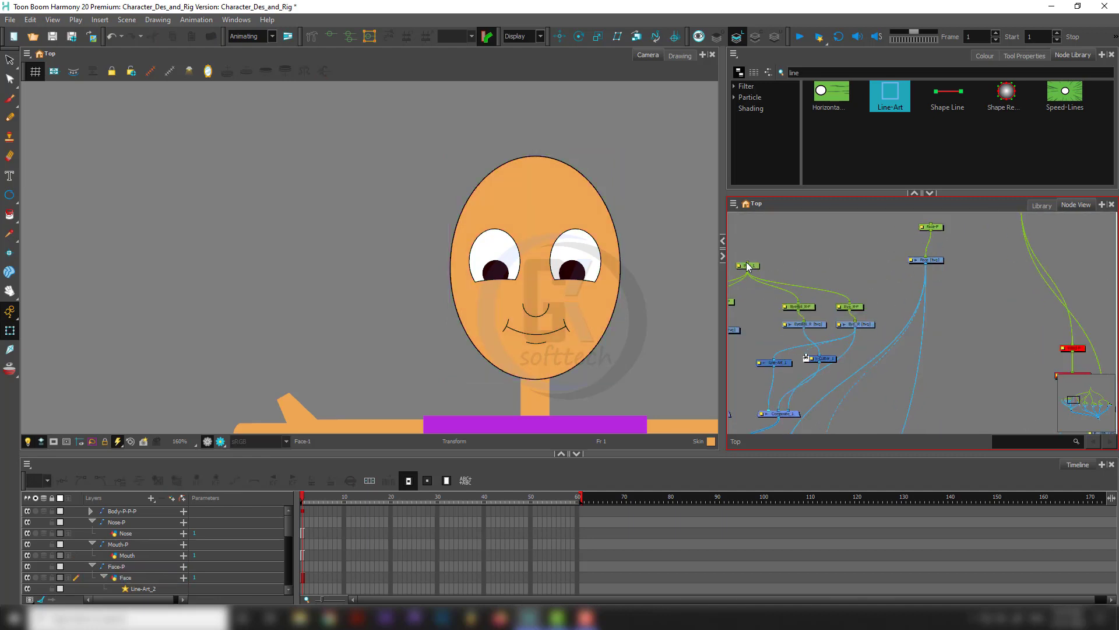
{"action": "left_click", "coordinate": [748, 266]}
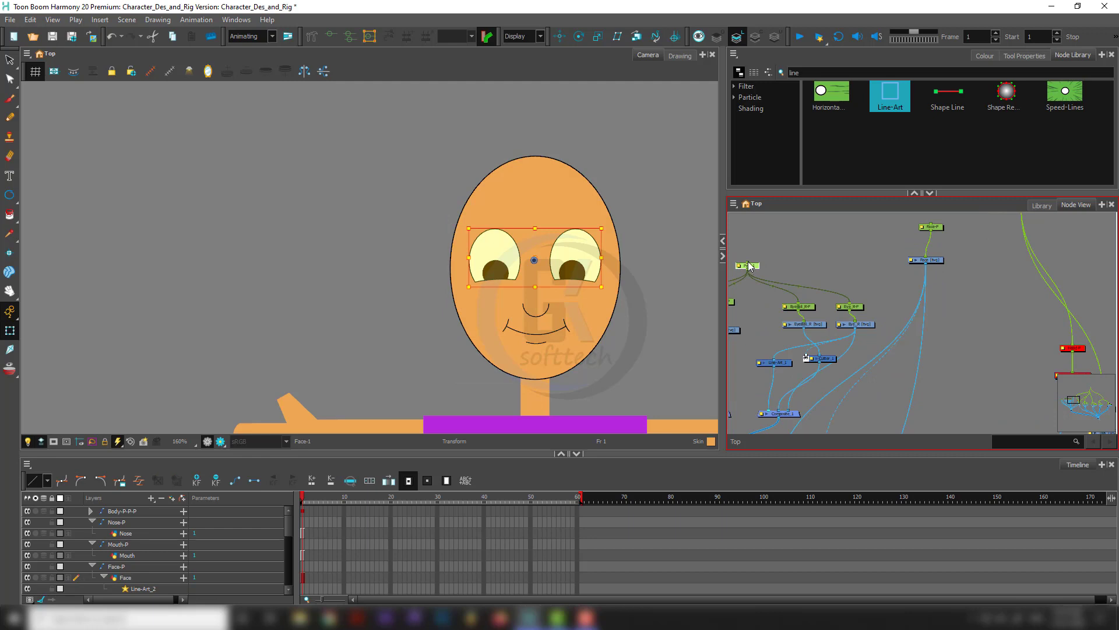
{"action": "left_click_drag", "start_coordinate": [813, 233], "coordinate": [919, 220]}
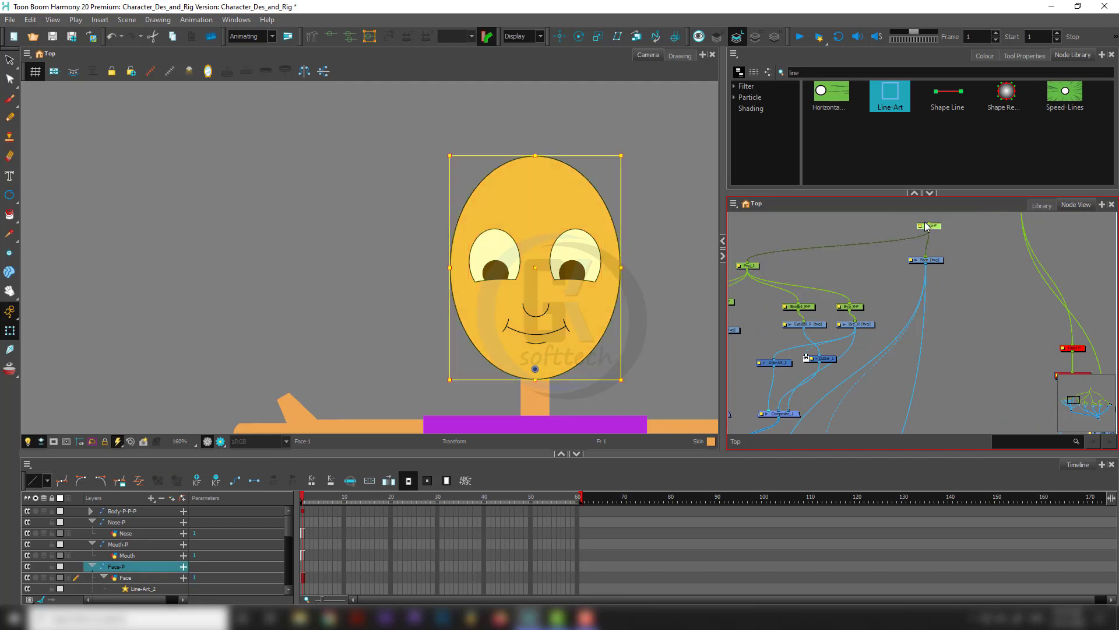
Move the Face-P peg higher above its drawing and raise Peg_1 above the four eye pegs.
{"action": "left_click", "coordinate": [814, 231]}
{"action": "left_click_drag", "start_coordinate": [797, 264], "coordinate": [835, 314]}
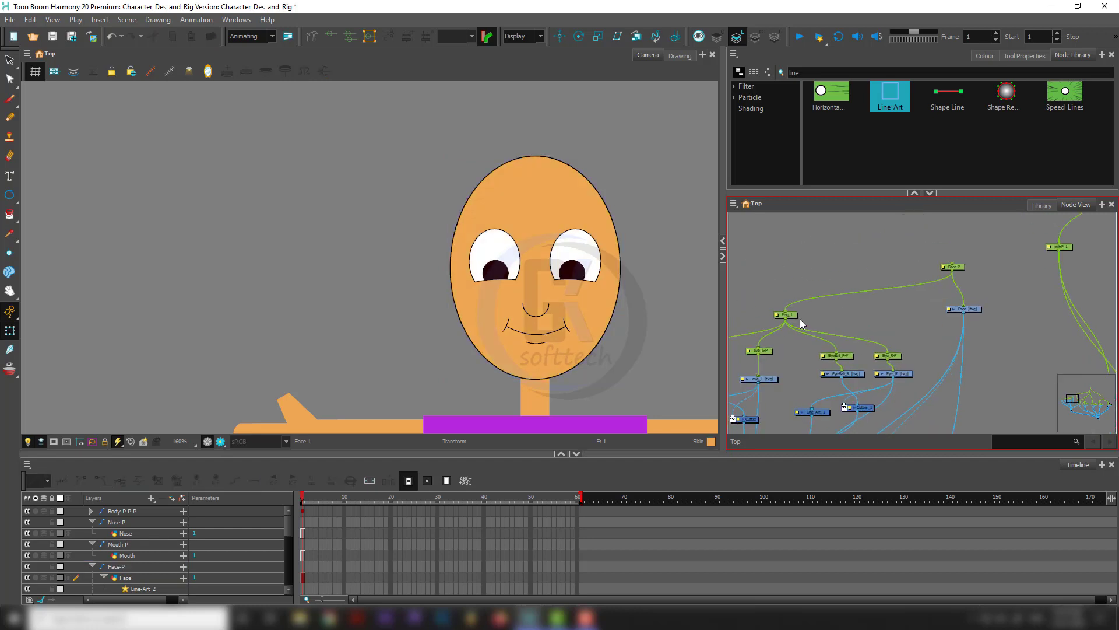
{"action": "left_click", "coordinate": [793, 316]}
{"action": "left_click_drag", "start_coordinate": [953, 269], "coordinate": [959, 242]}
{"action": "left_click", "coordinate": [923, 265]}
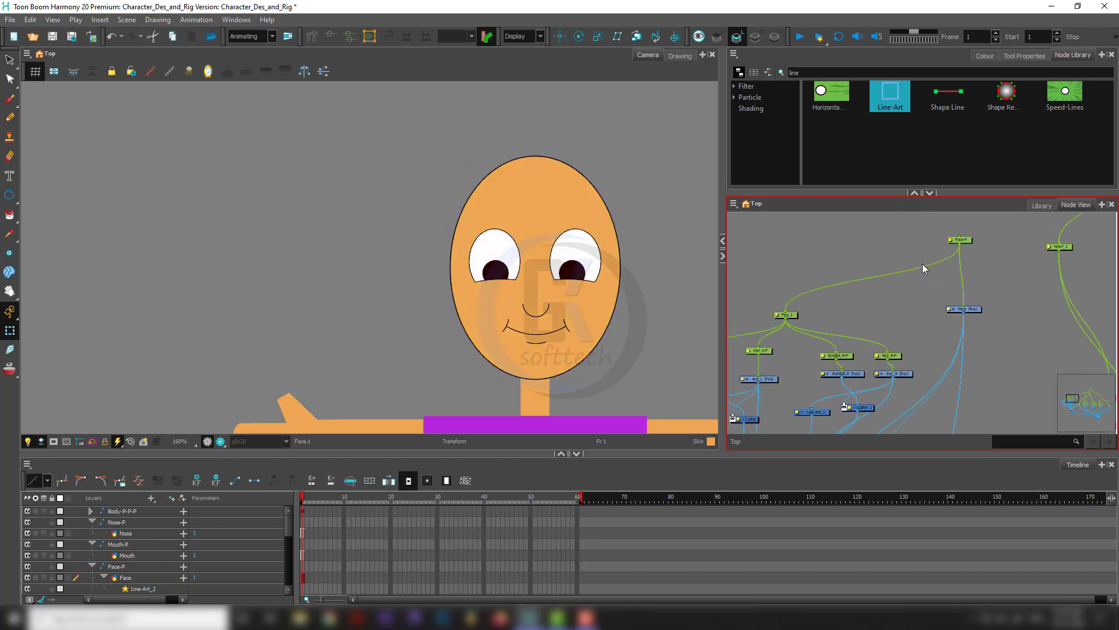
{"action": "scroll", "coordinate": [860, 297], "scroll_direction": "down", "scroll_amount": 4}
{"action": "scroll", "coordinate": [790, 349], "scroll_direction": "up", "scroll_amount": 2}
{"action": "scroll", "coordinate": [791, 358], "scroll_direction": "up", "scroll_amount": 3}
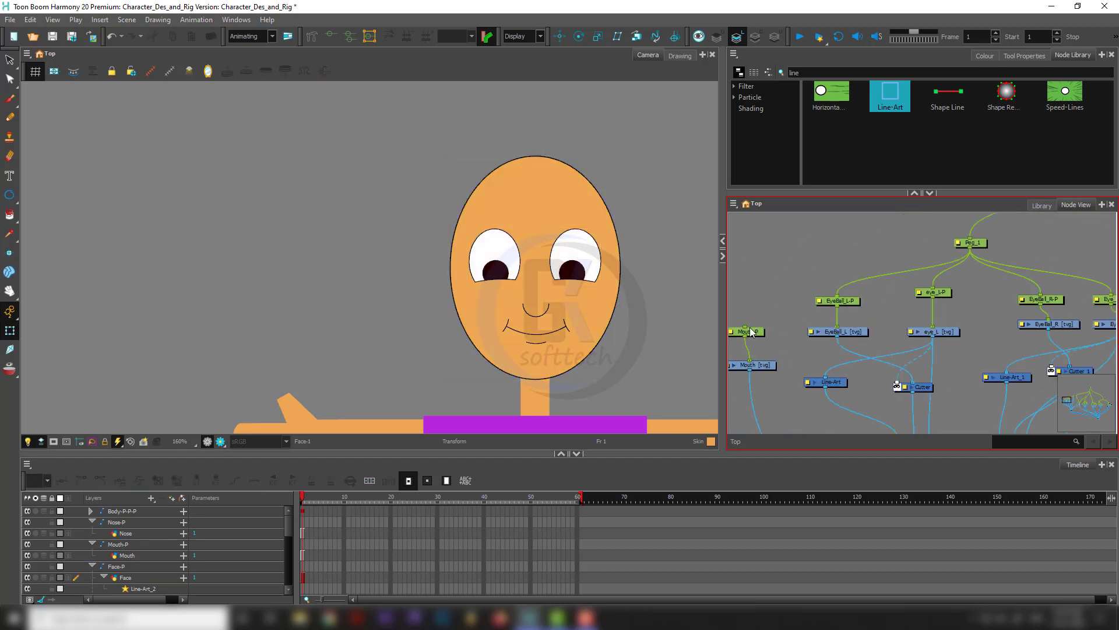
{"action": "left_click", "coordinate": [980, 243]}
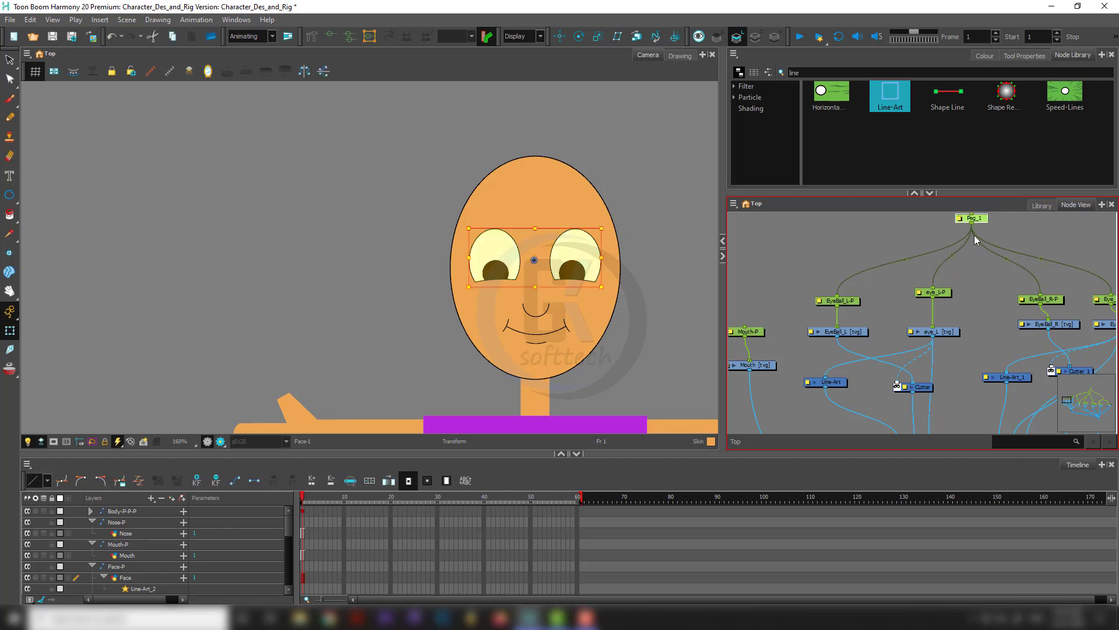
Select the Face-P, Mouth-P and Nose-P pegs one by one to check which parts each controls.
{"action": "scroll", "coordinate": [977, 237], "scroll_direction": "down", "scroll_amount": 4}
{"action": "left_click", "coordinate": [1029, 260]}
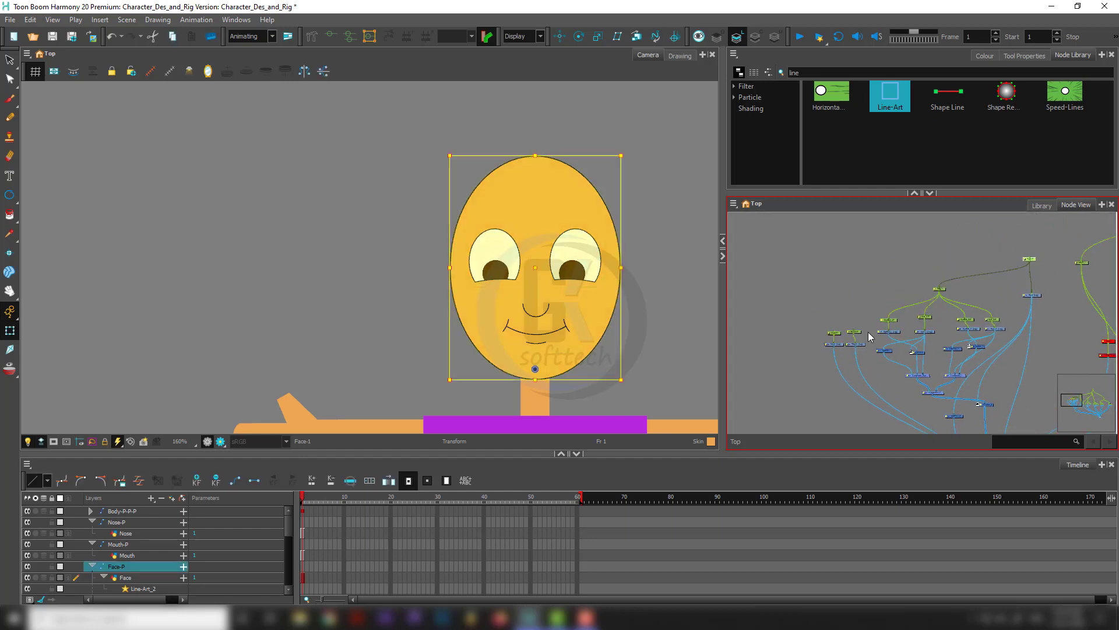
{"action": "scroll", "coordinate": [855, 328], "scroll_direction": "up", "scroll_amount": 3}
{"action": "left_click", "coordinate": [832, 332]}
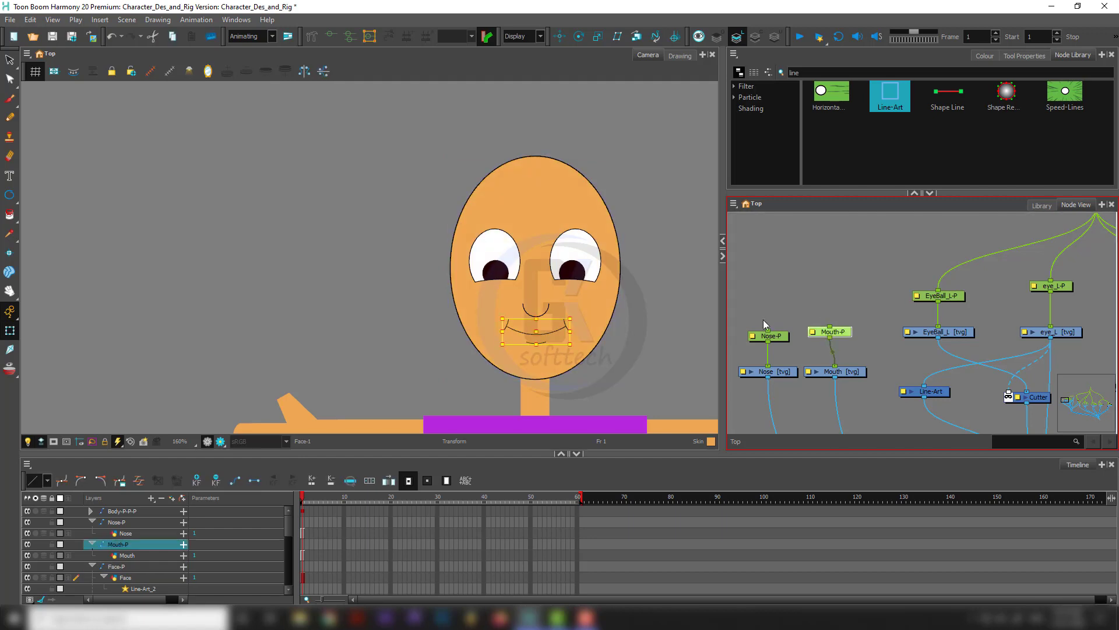
{"action": "left_click", "coordinate": [768, 335]}
{"action": "scroll", "coordinate": [816, 323], "scroll_direction": "down", "scroll_amount": 2}
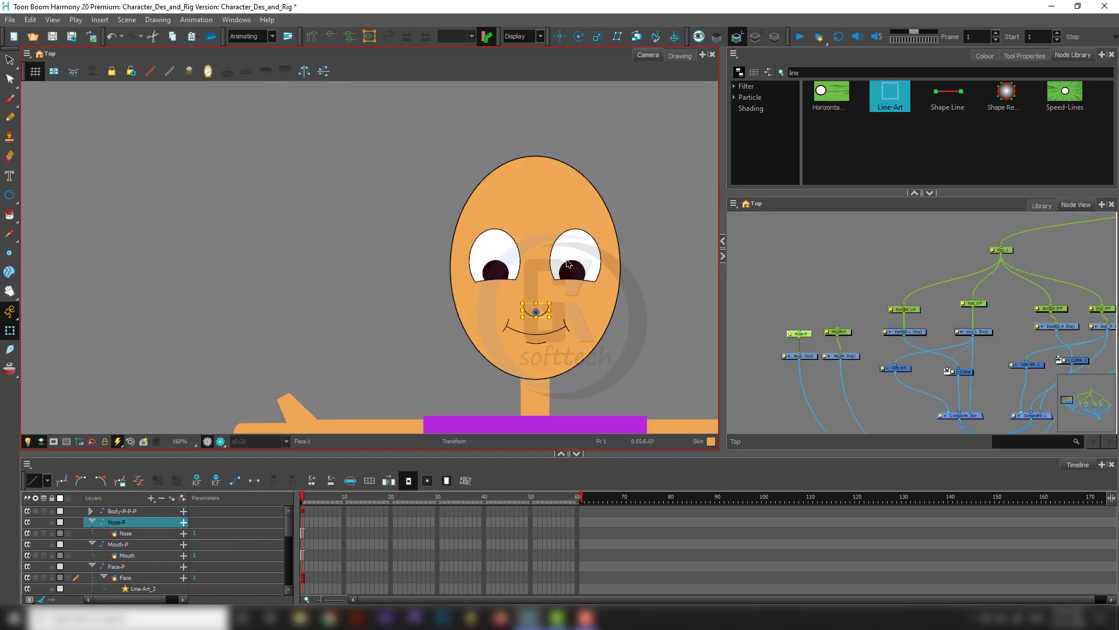
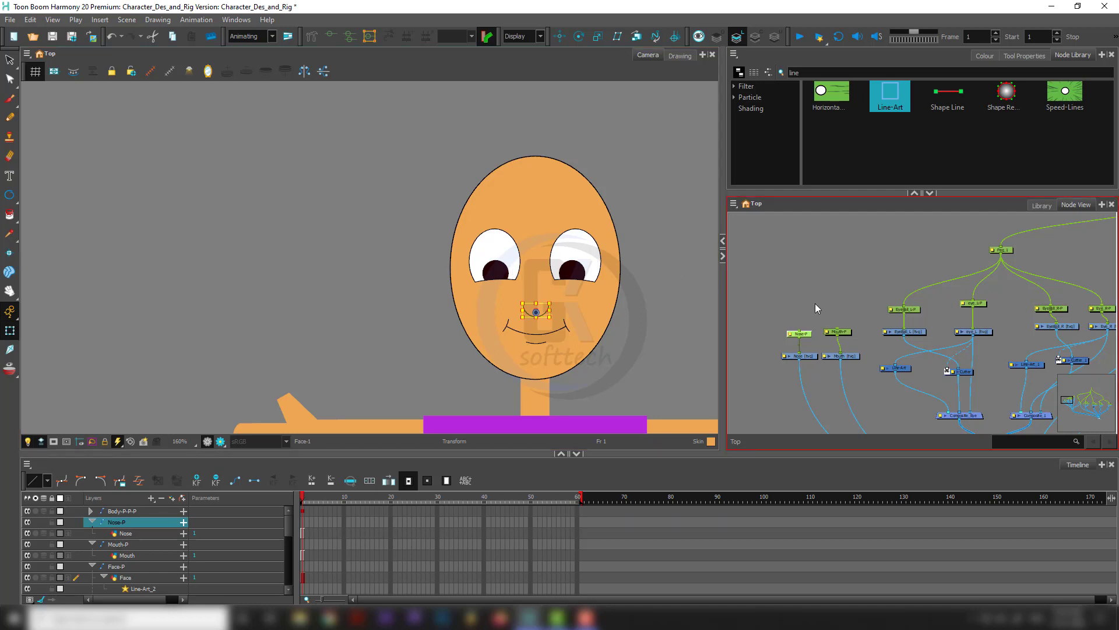
Add a parent peg for Peg_1 and insert it into the connection between Face-P and Peg_1.
{"action": "left_click_drag", "start_coordinate": [949, 280], "coordinate": [903, 320]}
{"action": "left_click", "coordinate": [956, 289]}
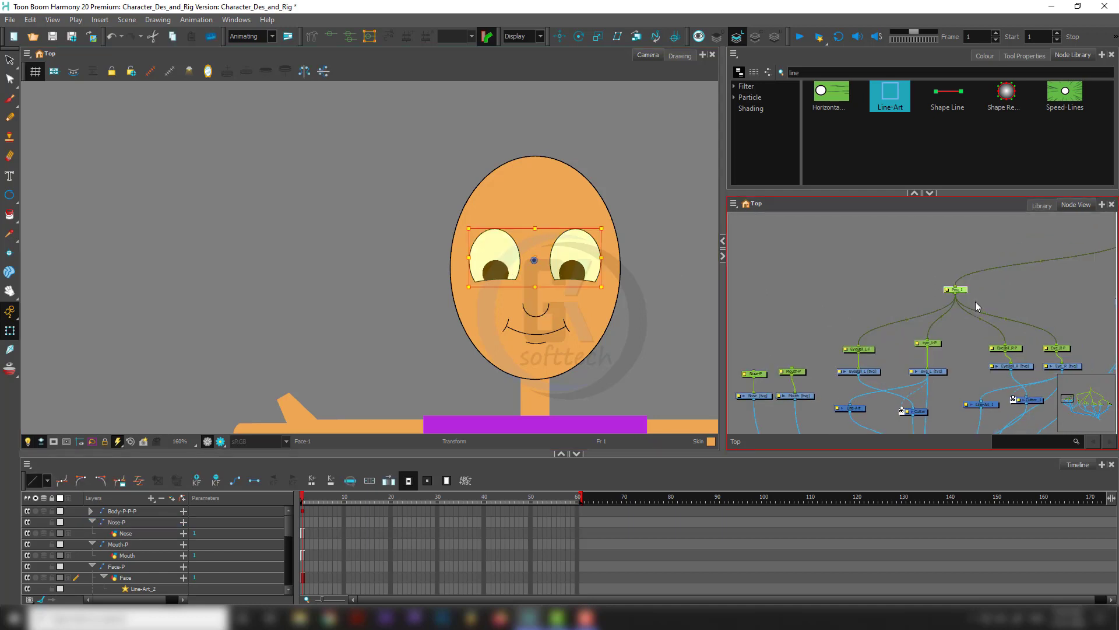
{"action": "key", "text": "ctrl+p"}
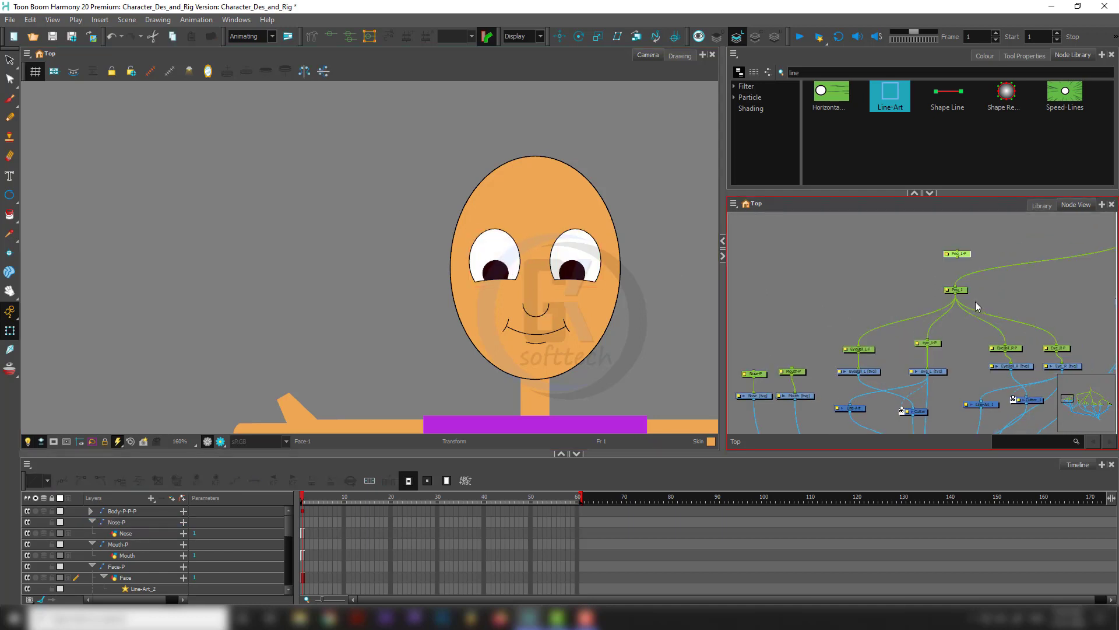
{"action": "left_click_drag", "start_coordinate": [966, 257], "coordinate": [998, 263]}
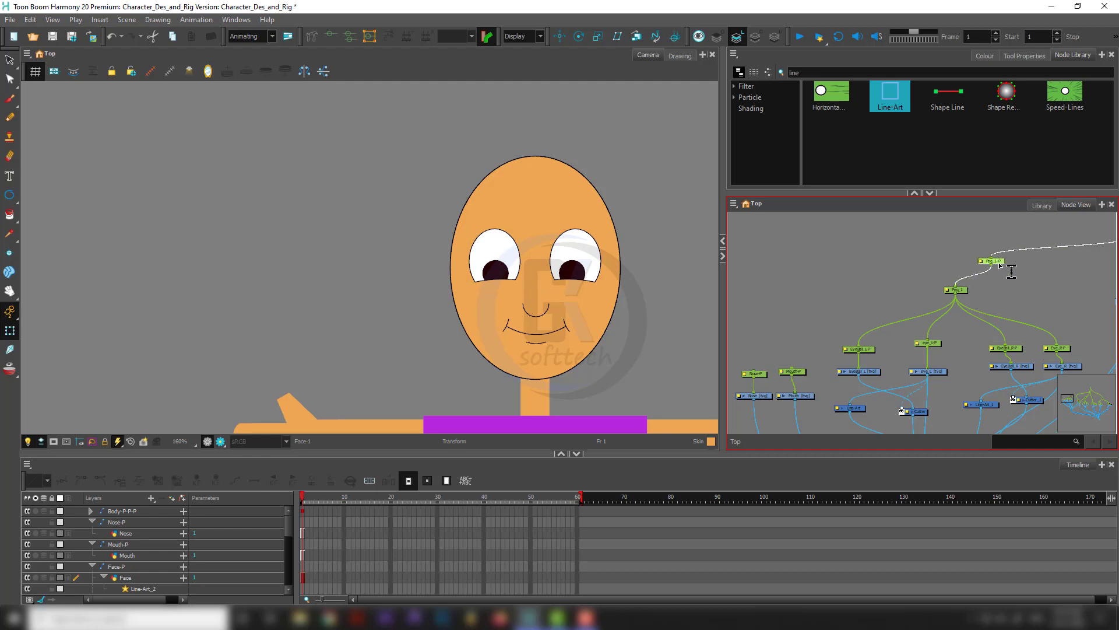
{"action": "left_click", "coordinate": [964, 287]}
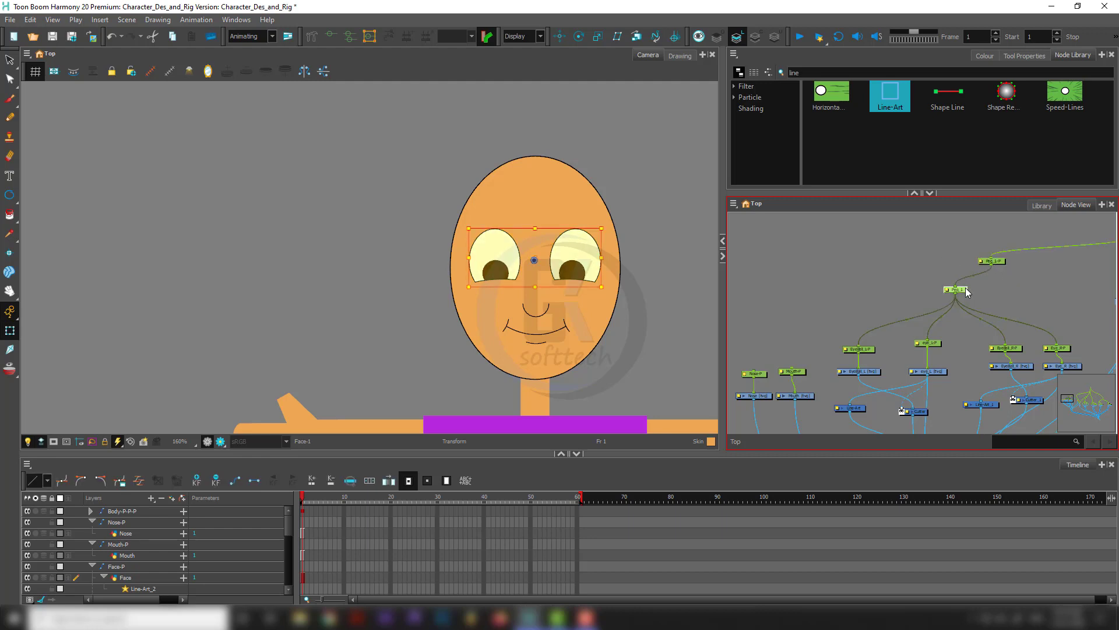
{"action": "left_click", "coordinate": [995, 264]}
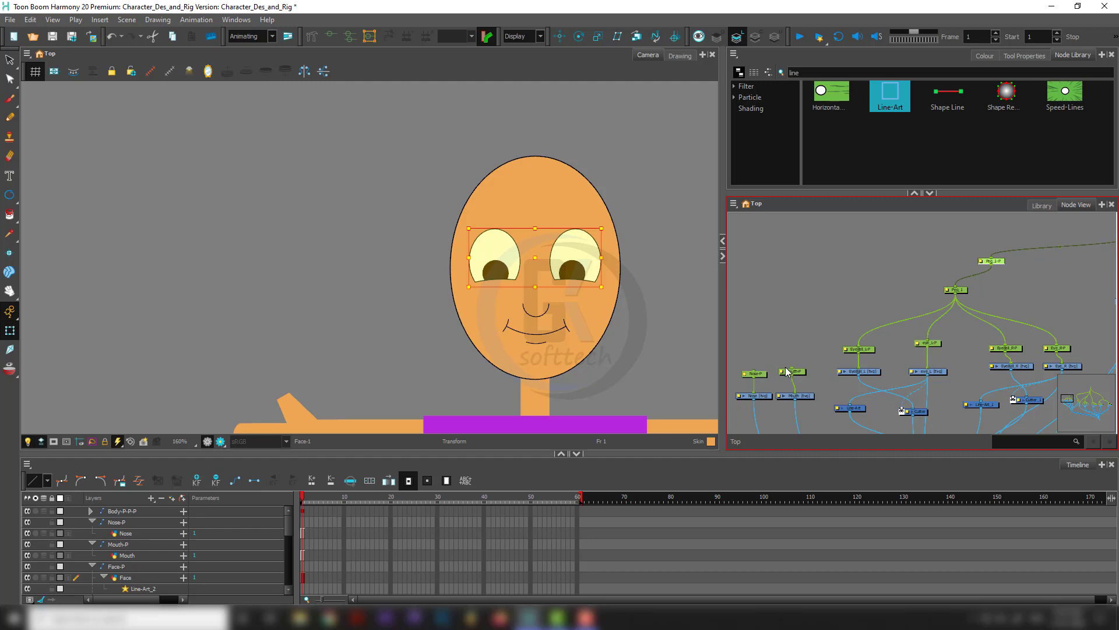
Connect Mouth-P and Nose-P under Peg_1-P, place that peg above the group, and check which features it controls.
{"action": "left_click_drag", "start_coordinate": [792, 368], "coordinate": [982, 263]}
{"action": "left_click_drag", "start_coordinate": [756, 371], "coordinate": [926, 246]}
{"action": "left_click", "coordinate": [956, 289]}
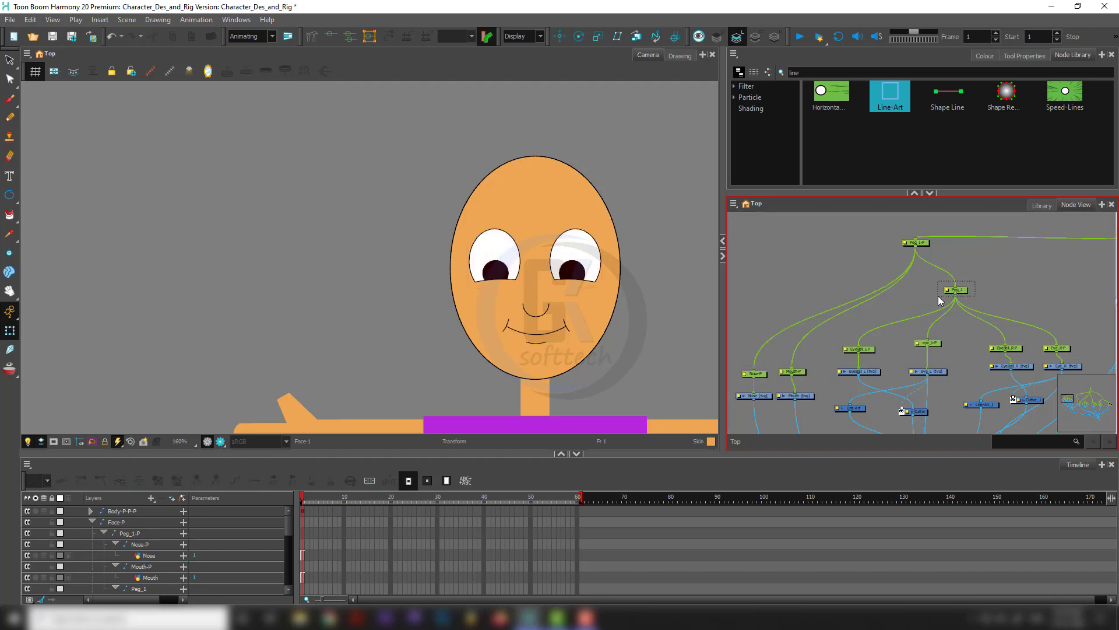
{"action": "left_click", "coordinate": [922, 242]}
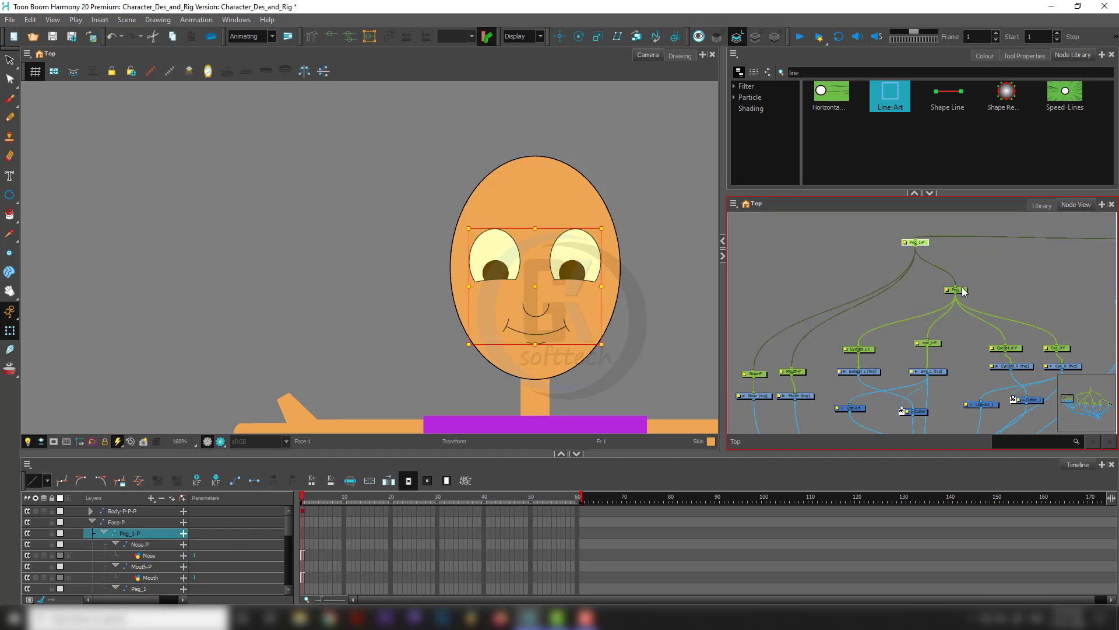
{"action": "left_click", "coordinate": [963, 290]}
{"action": "left_click", "coordinate": [924, 243]}
Move the pivot of Peg_1-P up from the torso to the centre of the face using the Rotate tool.
{"action": "scroll", "coordinate": [622, 280], "scroll_direction": "down", "scroll_amount": 4}
{"action": "left_click", "coordinate": [579, 37]}
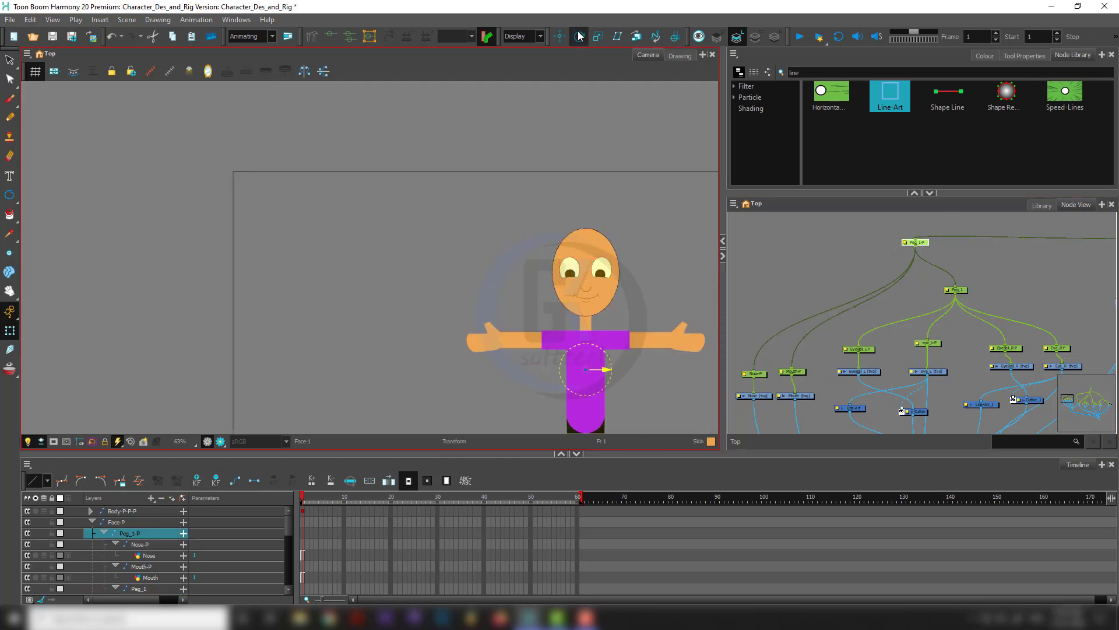
{"action": "left_click_drag", "start_coordinate": [585, 369], "coordinate": [588, 278]}
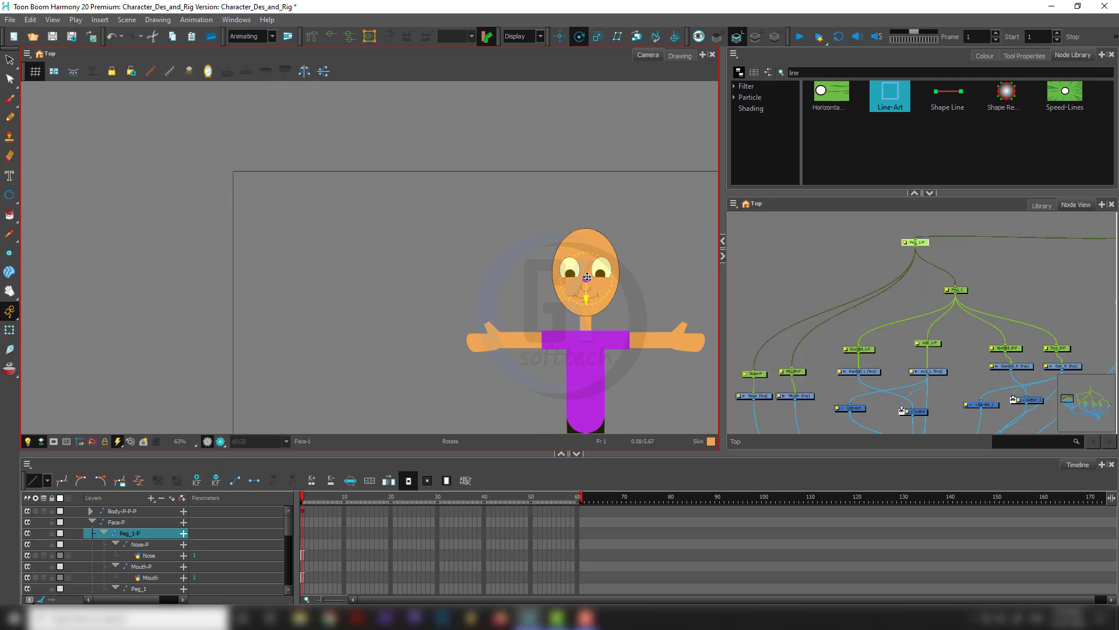
{"action": "scroll", "coordinate": [587, 278], "scroll_direction": "up", "scroll_amount": 5}
{"action": "left_click", "coordinate": [877, 285]}
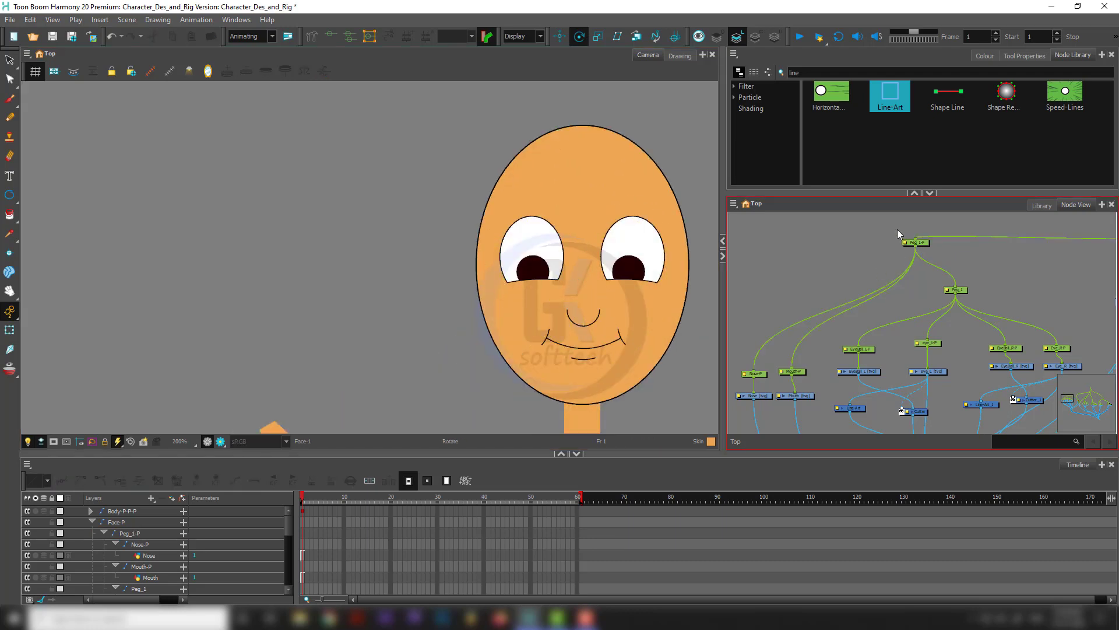
Move the Face-P peg higher so it sits well above Peg_1-P and the Face drawing.
{"action": "left_click_drag", "start_coordinate": [898, 230], "coordinate": [934, 248]}
{"action": "scroll", "coordinate": [934, 247], "scroll_direction": "down", "scroll_amount": 3}
{"action": "left_click_drag", "start_coordinate": [924, 301], "coordinate": [841, 343]}
{"action": "left_click", "coordinate": [974, 265]}
{"action": "left_click", "coordinate": [955, 284]}
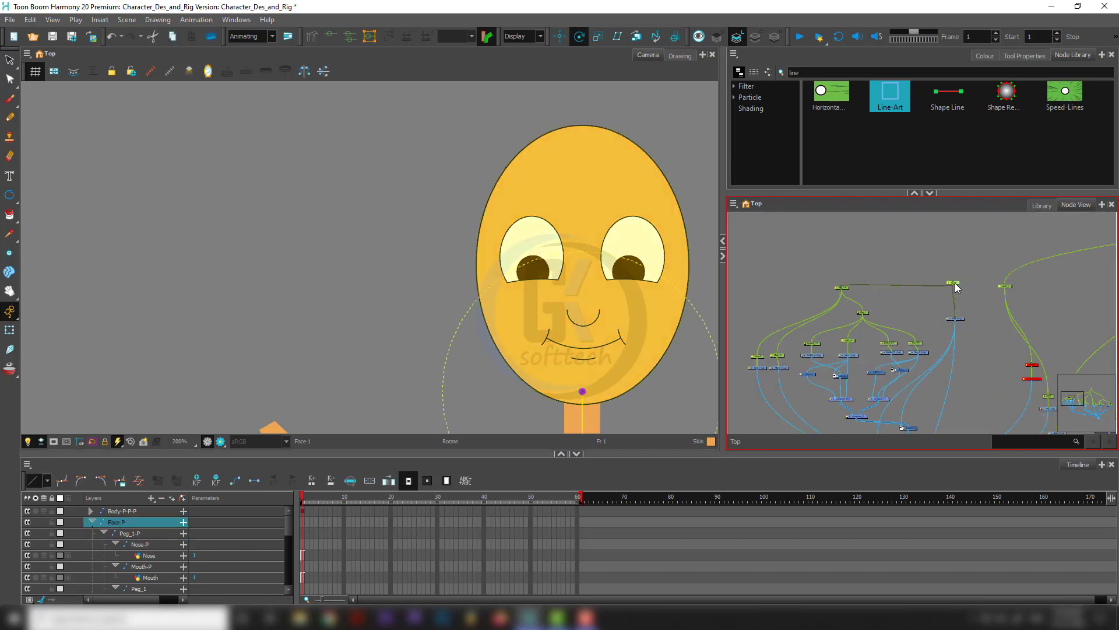
{"action": "left_click_drag", "start_coordinate": [956, 287], "coordinate": [952, 230]}
{"action": "left_click", "coordinate": [577, 295]}
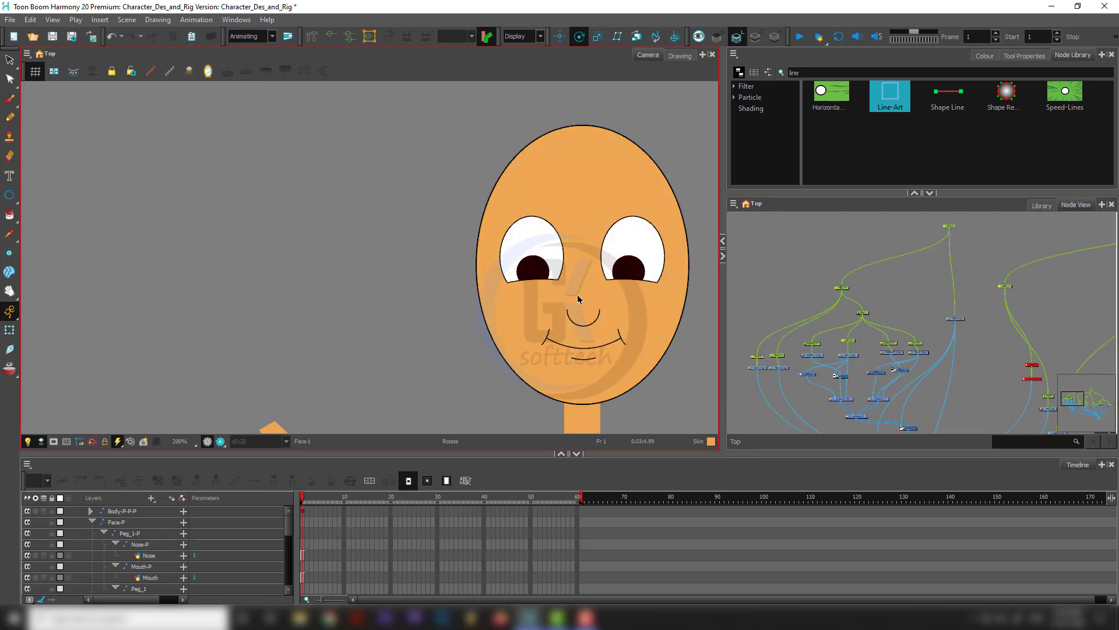
Select Peg_1 from the left eyeball with the Transform tool by going up to its parent, and raise the peg slightly in the network.
{"action": "scroll", "coordinate": [577, 299], "scroll_direction": "down", "scroll_amount": 1}
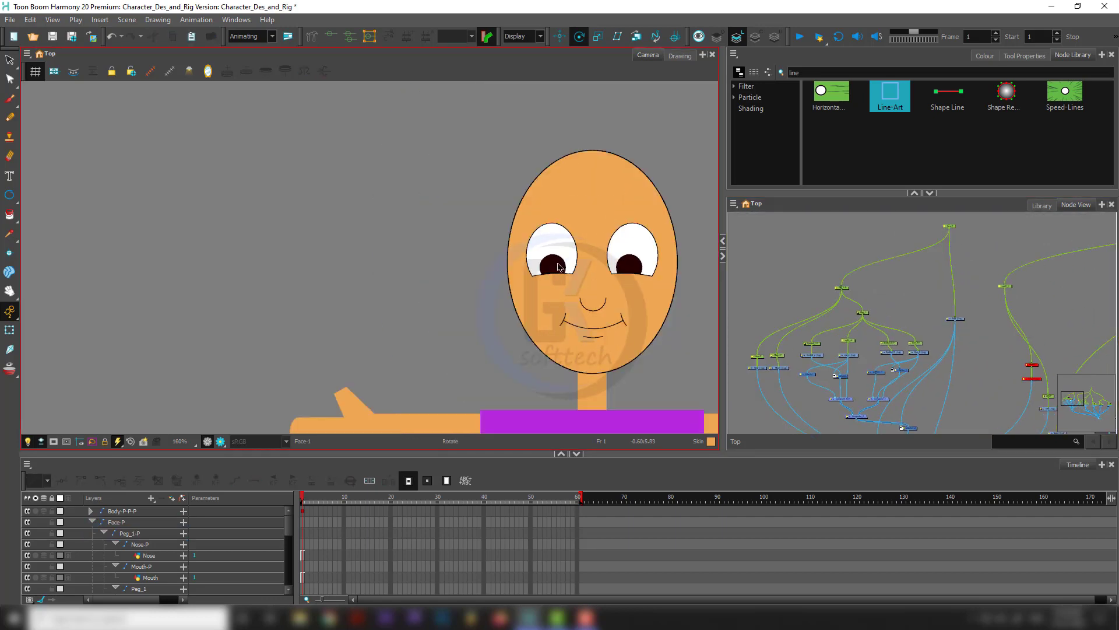
{"action": "scroll", "coordinate": [559, 267], "scroll_direction": "up", "scroll_amount": 3}
{"action": "left_click", "coordinate": [559, 267]}
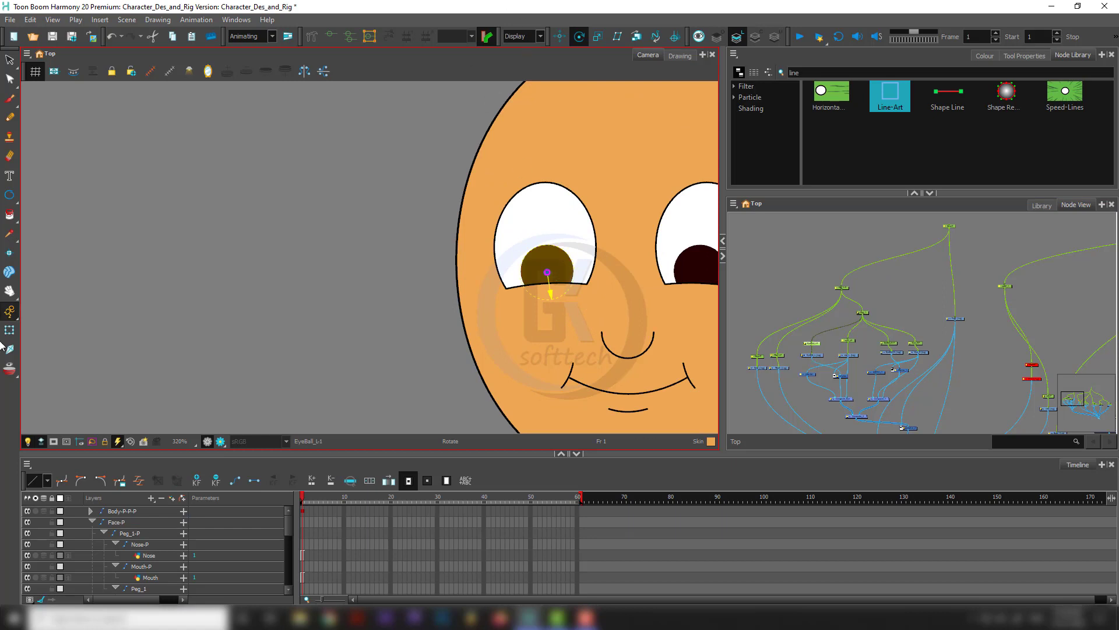
{"action": "key", "text": "shift+t"}
{"action": "left_click_drag", "start_coordinate": [564, 271], "coordinate": [471, 285]}
{"action": "key", "text": "b"}
{"action": "scroll", "coordinate": [849, 318], "scroll_direction": "up", "scroll_amount": 3}
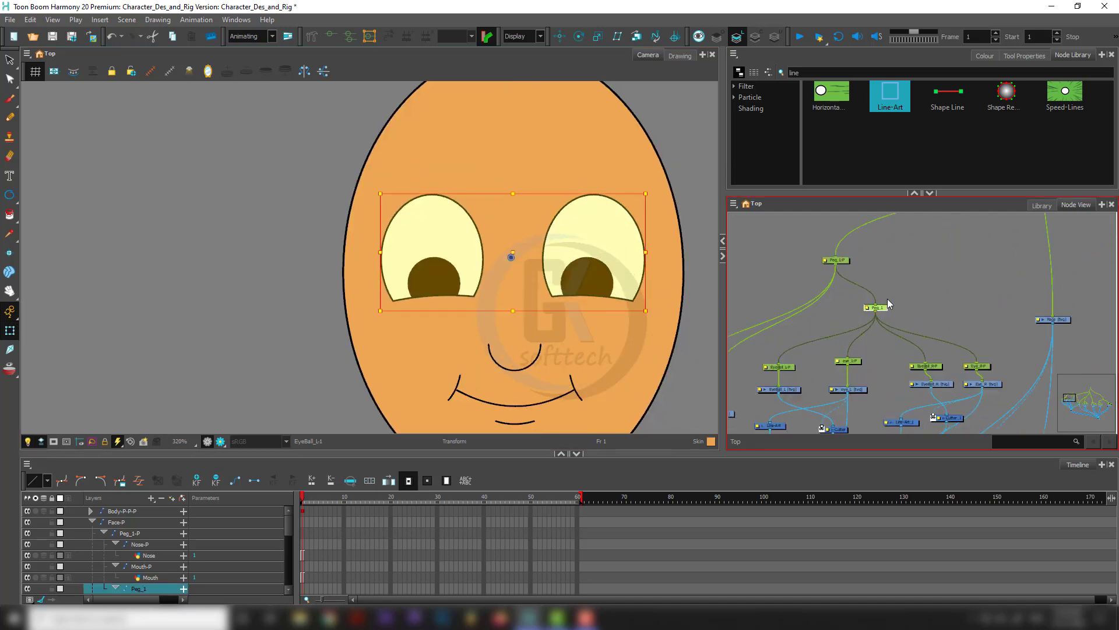
{"action": "left_click_drag", "start_coordinate": [889, 303], "coordinate": [896, 286]}
{"action": "left_click", "coordinate": [867, 353]}
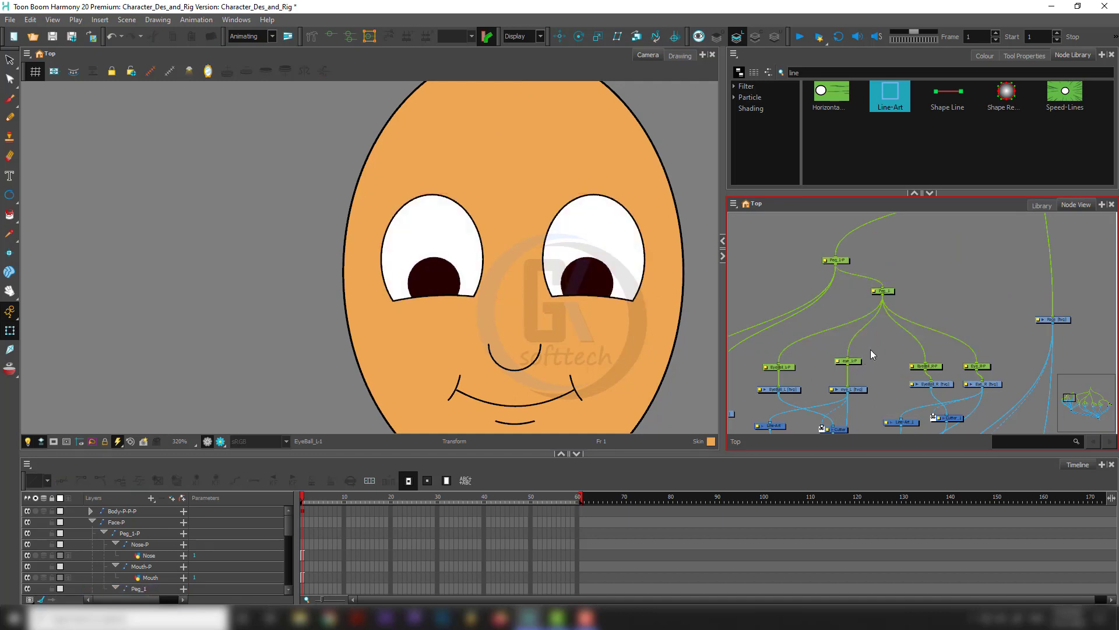
Line up the left and right eye and eyeball pegs in a tidy row below Peg_1.
{"action": "left_click", "coordinate": [848, 360]}
{"action": "left_click", "coordinate": [802, 362]}
{"action": "left_click", "coordinate": [788, 368]}
{"action": "left_click_drag", "start_coordinate": [788, 368], "coordinate": [788, 362]}
{"action": "left_click_drag", "start_coordinate": [898, 348], "coordinate": [994, 361]}
Select EyeBall_L-P and eye_L-P together, and the left eye drawing on its own, to check what they cover.
{"action": "left_click_drag", "start_coordinate": [863, 346], "coordinate": [792, 370]}
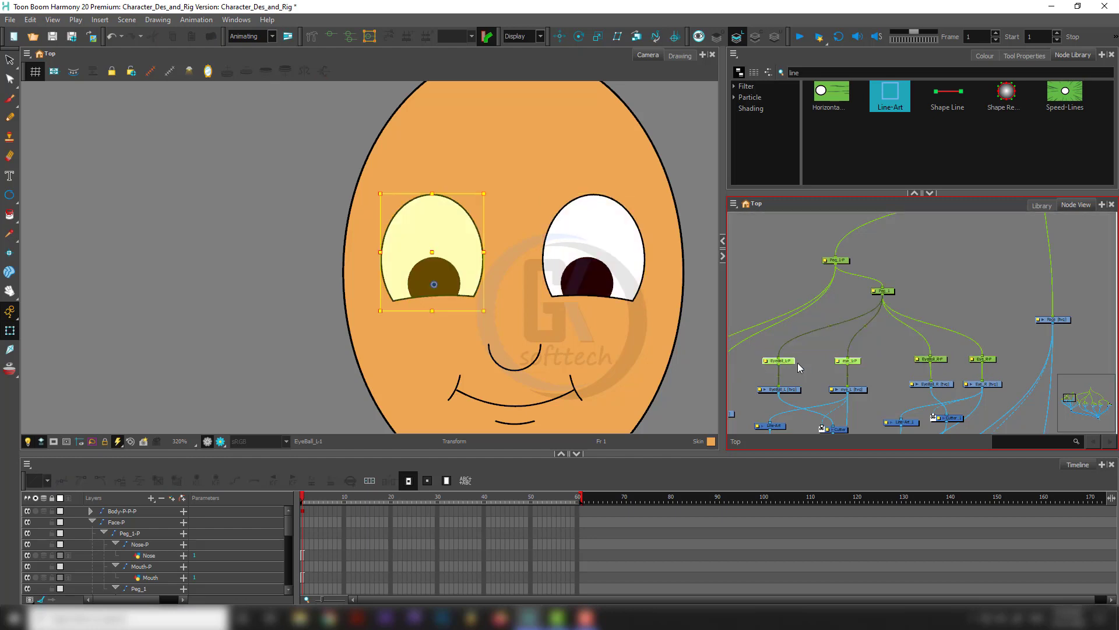
{"action": "left_click", "coordinate": [798, 364]}
{"action": "left_click", "coordinate": [775, 360]}
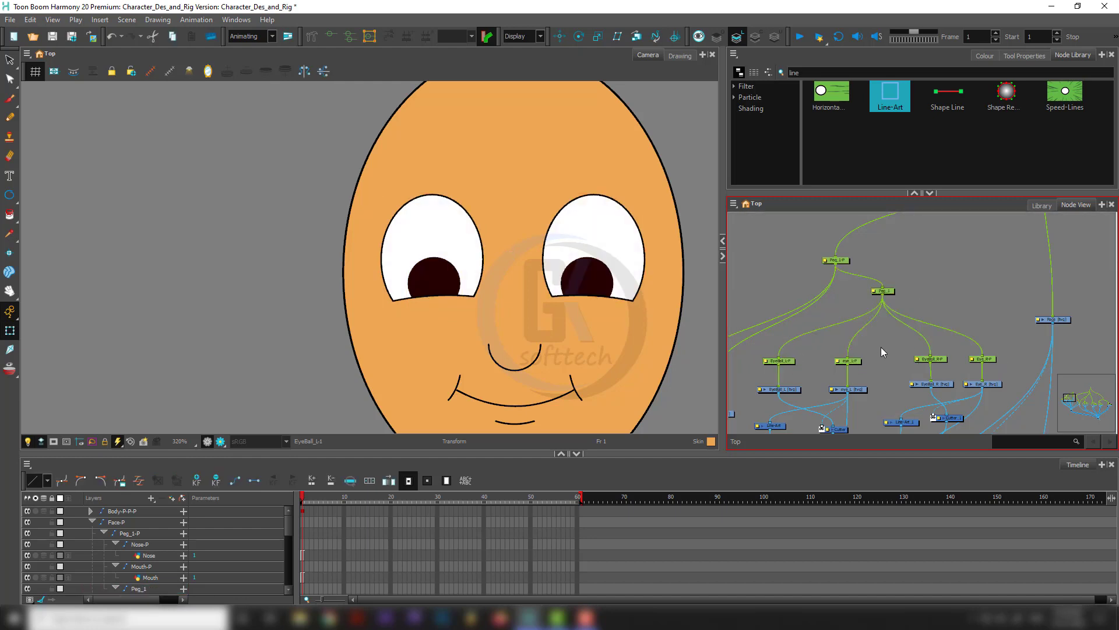
{"action": "left_click_drag", "start_coordinate": [882, 353], "coordinate": [776, 368]}
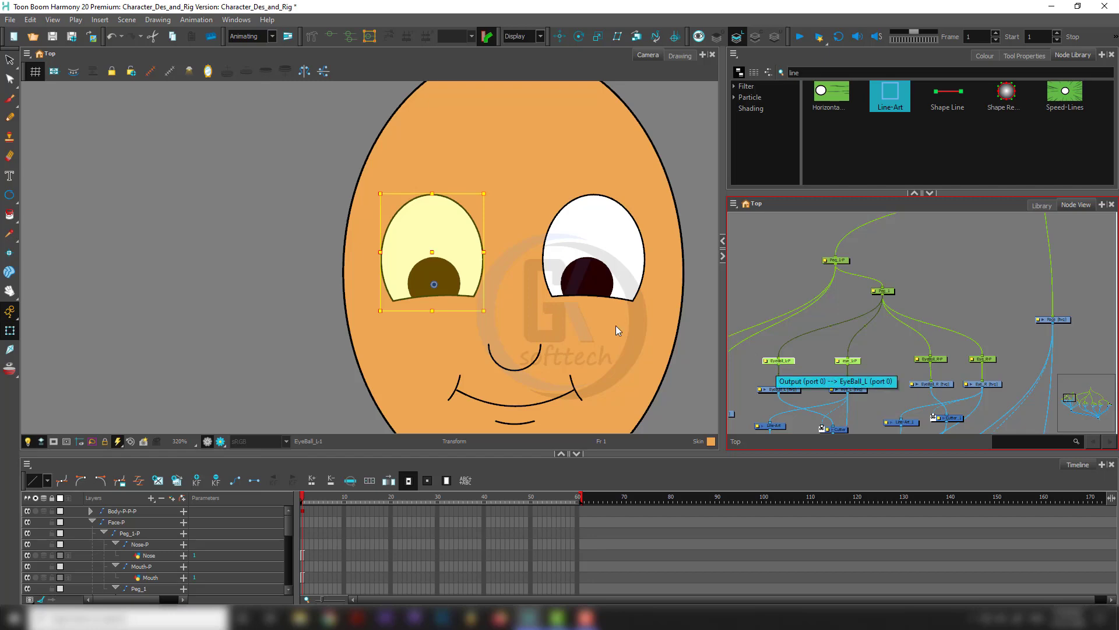
{"action": "left_click", "coordinate": [677, 144]}
{"action": "left_click", "coordinate": [452, 238]}
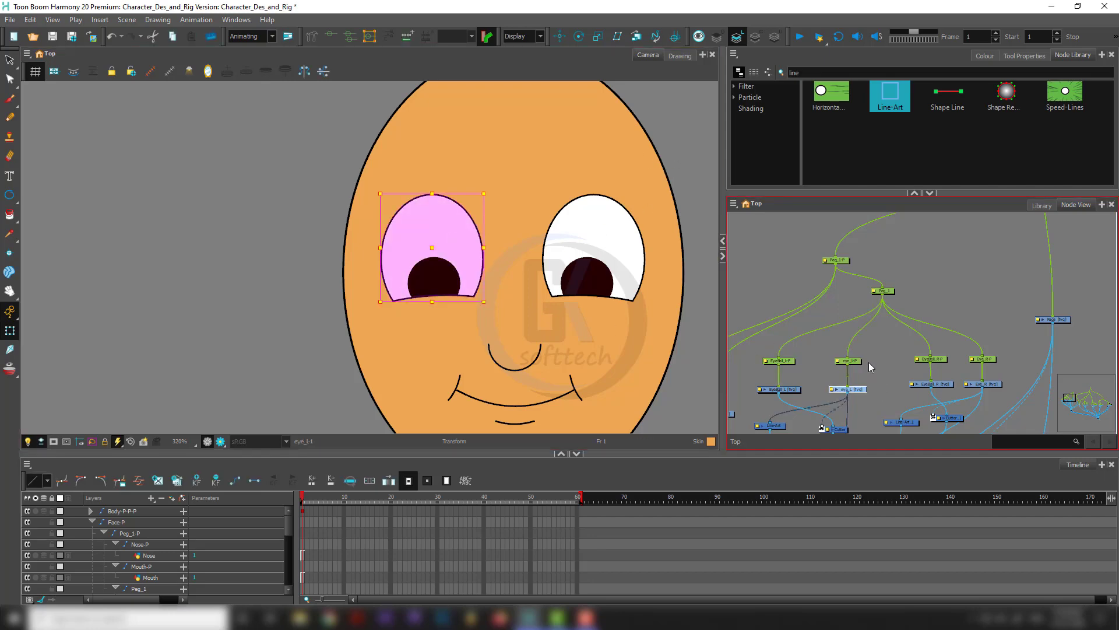
Copy the eye_L-P peg and duplicate it in the network with Paste Special using the preset options.
{"action": "left_click", "coordinate": [869, 362]}
{"action": "left_click", "coordinate": [841, 362]}
{"action": "key", "text": "ctrl+c"}
{"action": "key", "text": "ctrl+b"}
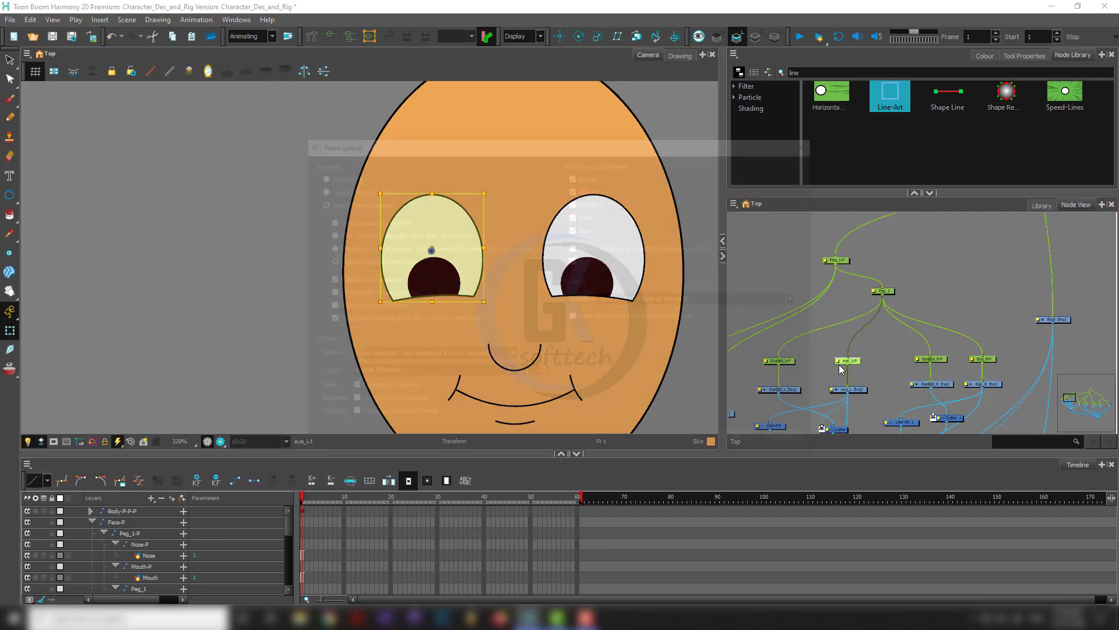
{"action": "key", "text": "Return"}
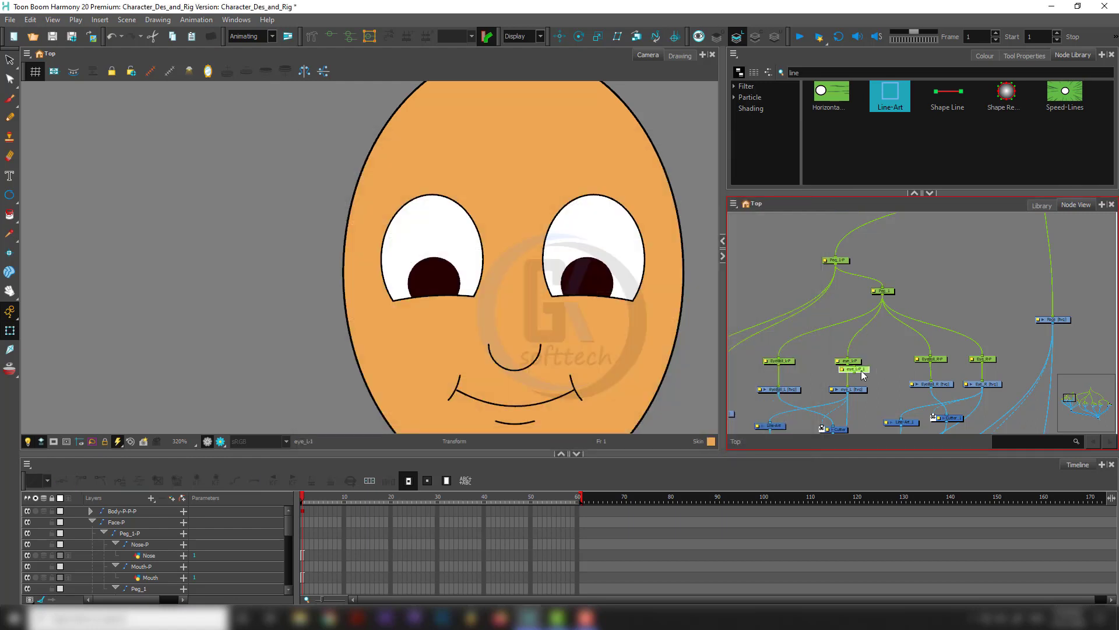
Make the duplicated eye_L-P peg the parent of EyeBall_L-P and eye_L-P, and connect it below Peg_1.
{"action": "left_click", "coordinate": [855, 361]}
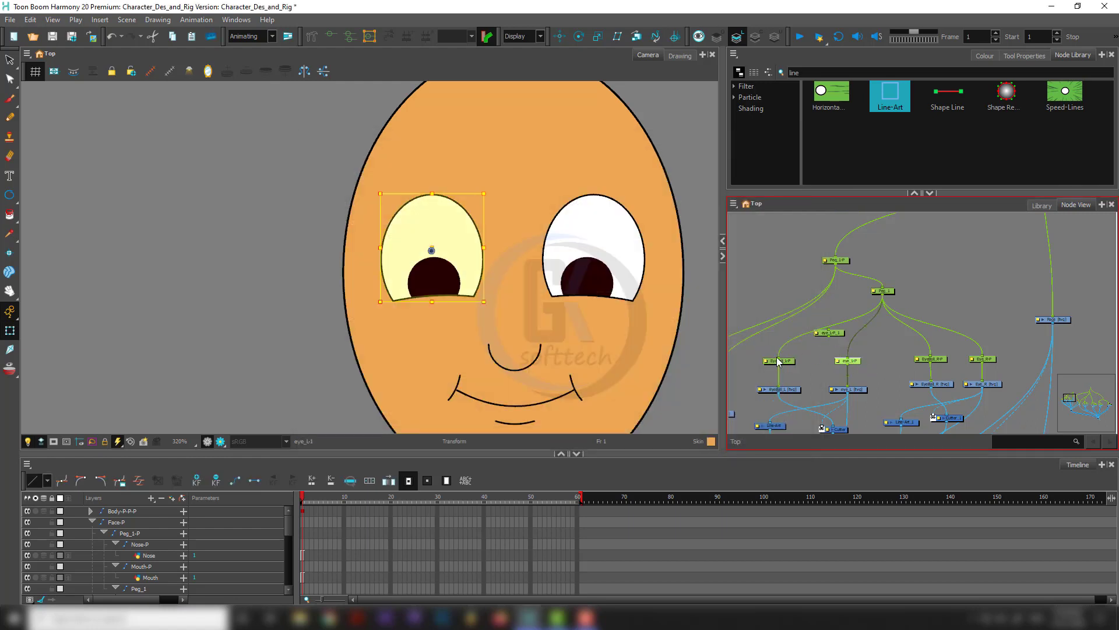
{"action": "left_click_drag", "start_coordinate": [779, 358], "coordinate": [843, 334]}
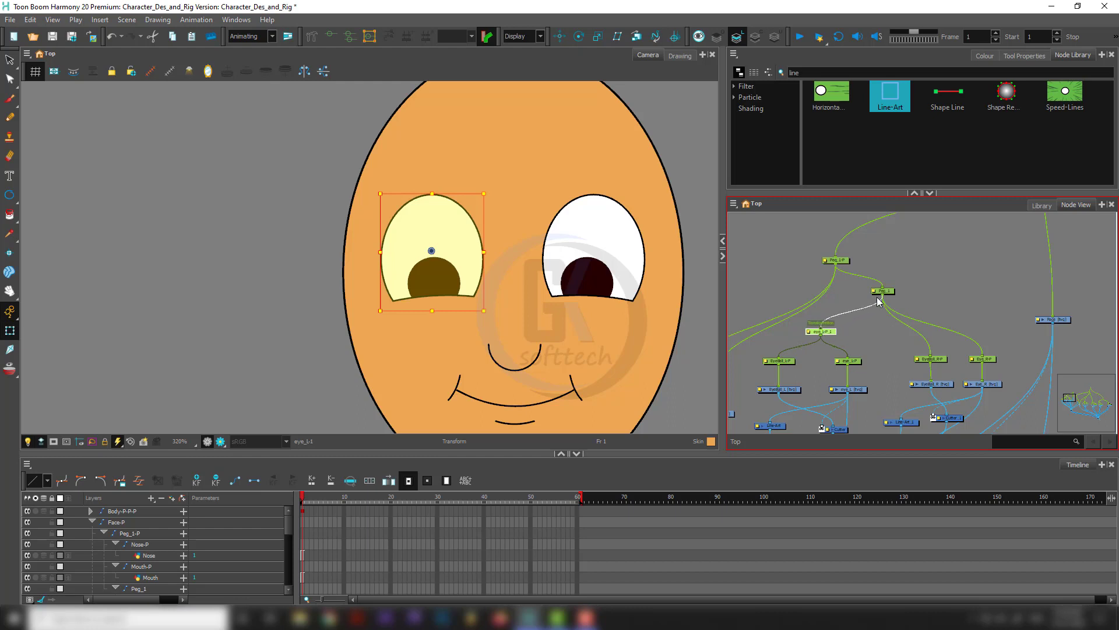
{"action": "left_click_drag", "start_coordinate": [877, 298], "coordinate": [880, 295]}
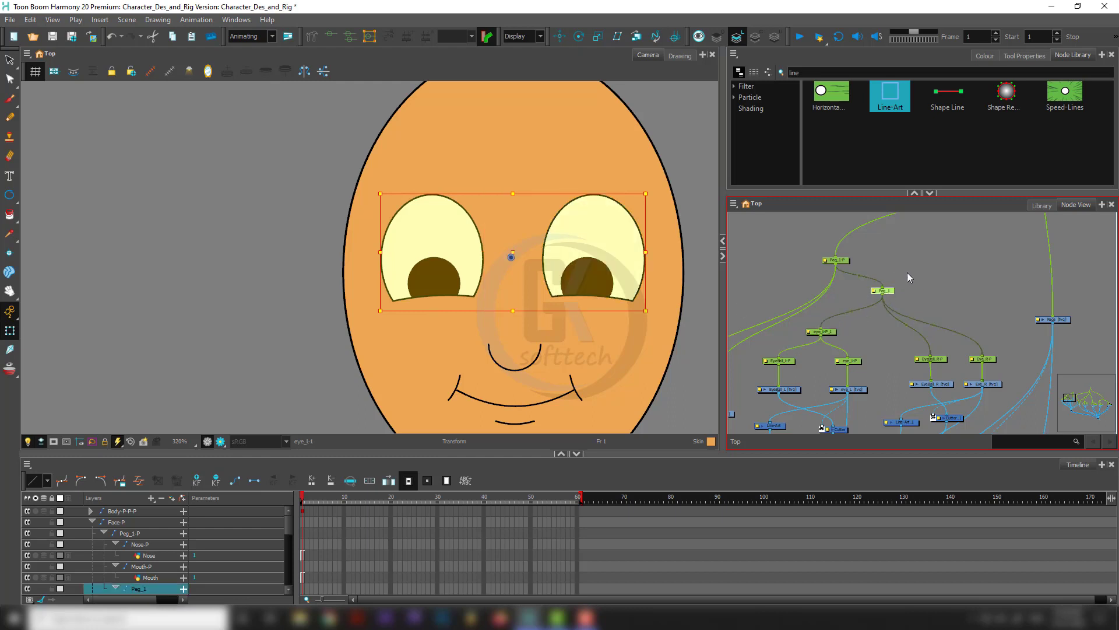
{"action": "left_click", "coordinate": [900, 359]}
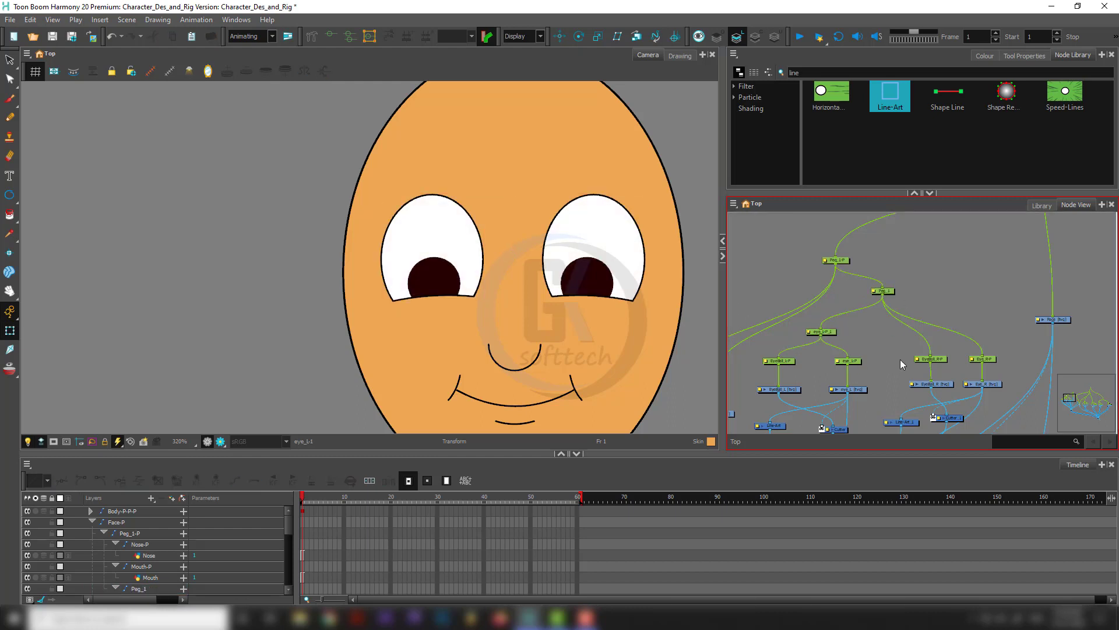
Duplicate the Eye_R-P peg with Paste Special using the preset options, and place the copy above the right eye pegs.
{"action": "left_click", "coordinate": [985, 360]}
{"action": "key", "text": "ctrl+c"}
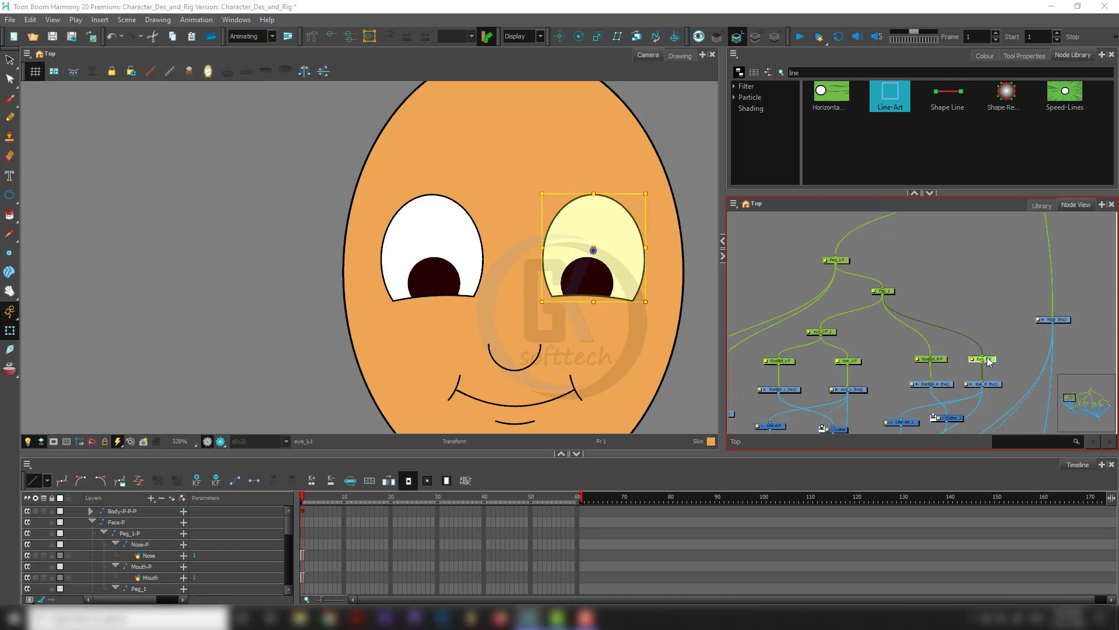
{"action": "key", "text": "ctrl+b"}
{"action": "key", "text": "Return"}
{"action": "left_click_drag", "start_coordinate": [1009, 363], "coordinate": [922, 318]}
{"action": "scroll", "coordinate": [946, 342], "scroll_direction": "up", "scroll_amount": 3}
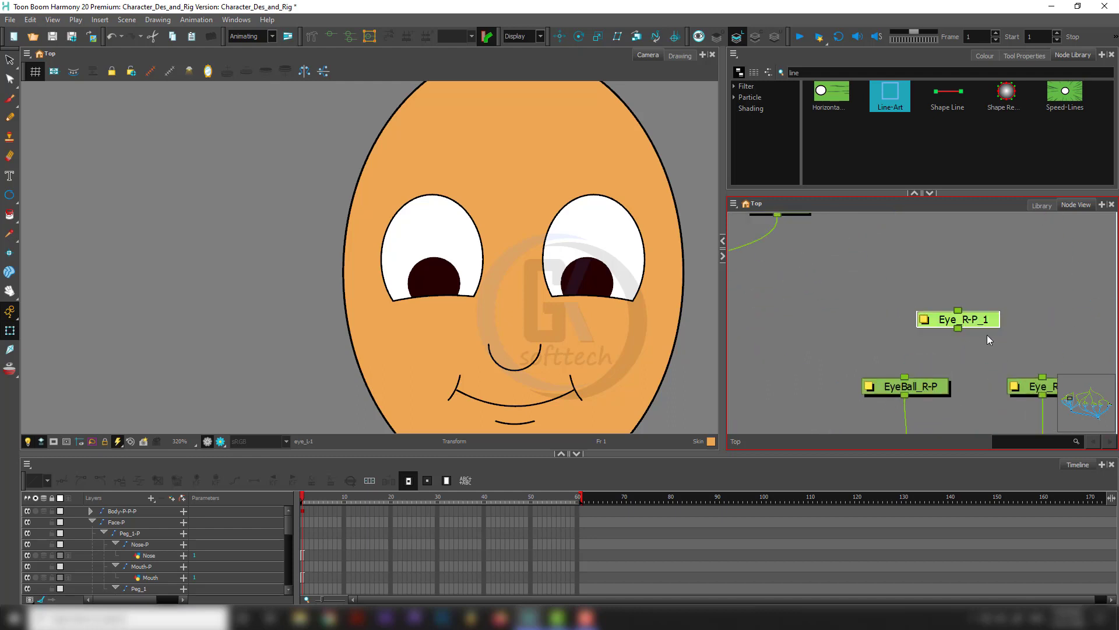
Make Eye_R-P_1 the parent of EyeBall_R-P and Eye_R-P, and connect it below Peg_1.
{"action": "scroll", "coordinate": [978, 376], "scroll_direction": "down", "scroll_amount": 2}
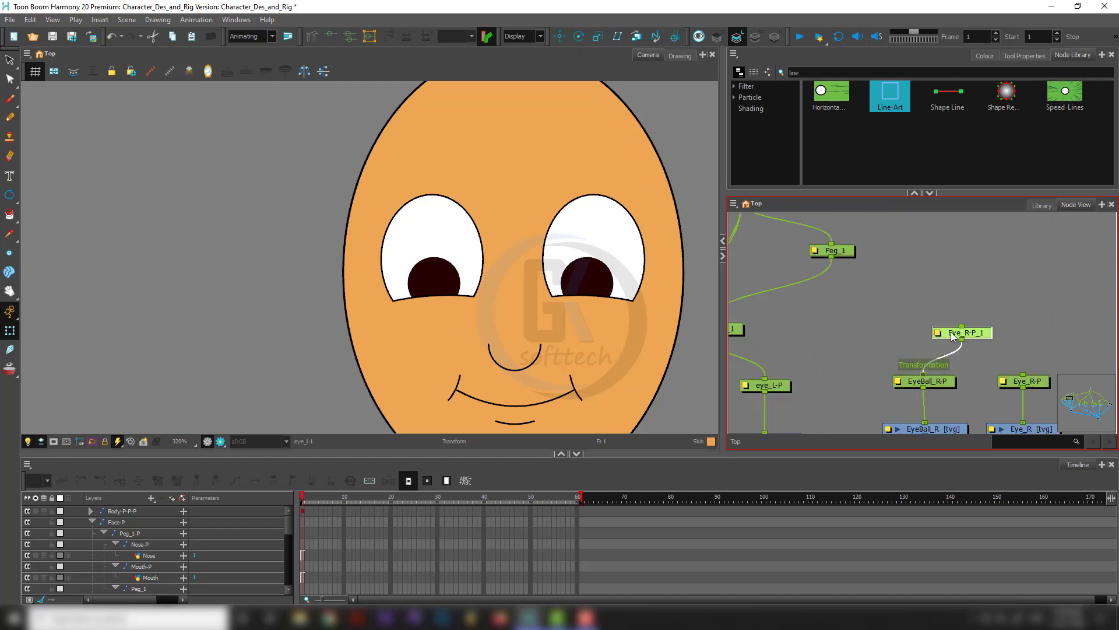
{"action": "left_click_drag", "start_coordinate": [951, 332], "coordinate": [951, 332]}
{"action": "left_click_drag", "start_coordinate": [1024, 375], "coordinate": [935, 285]}
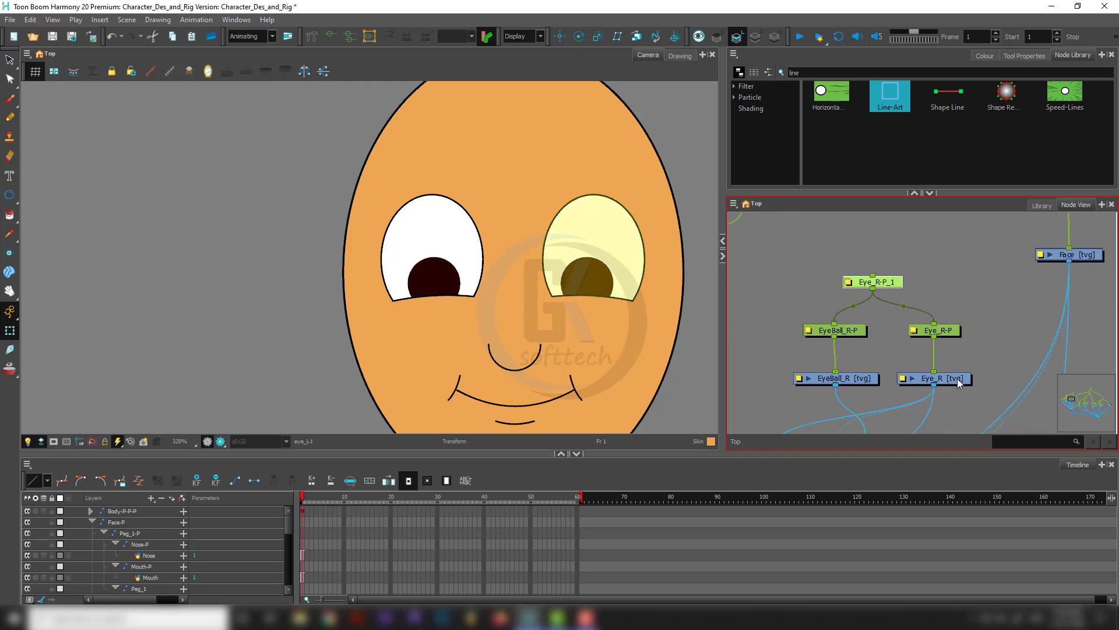
{"action": "left_click", "coordinate": [884, 284]}
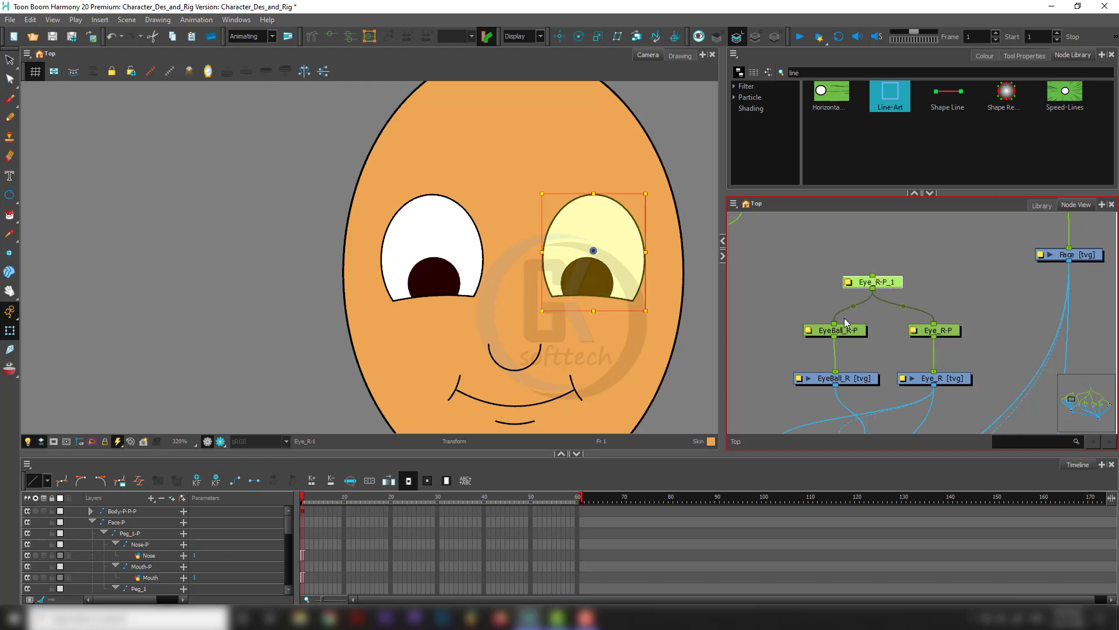
{"action": "key", "text": "space"}
{"action": "left_click_drag", "start_coordinate": [824, 234], "coordinate": [865, 306]}
{"action": "left_click", "coordinate": [901, 294]}
{"action": "scroll", "coordinate": [900, 293], "scroll_direction": "down", "scroll_amount": 3}
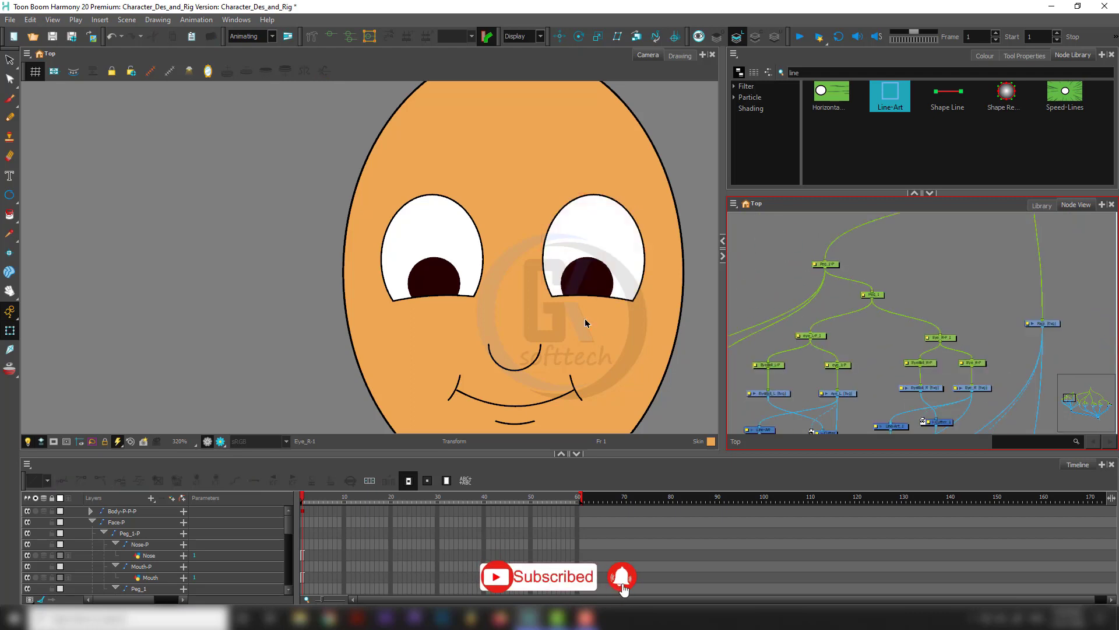
Test-move the left eye with its parent peg and both eyes with Peg_1, undoing each move.
{"action": "left_click", "coordinate": [449, 285]}
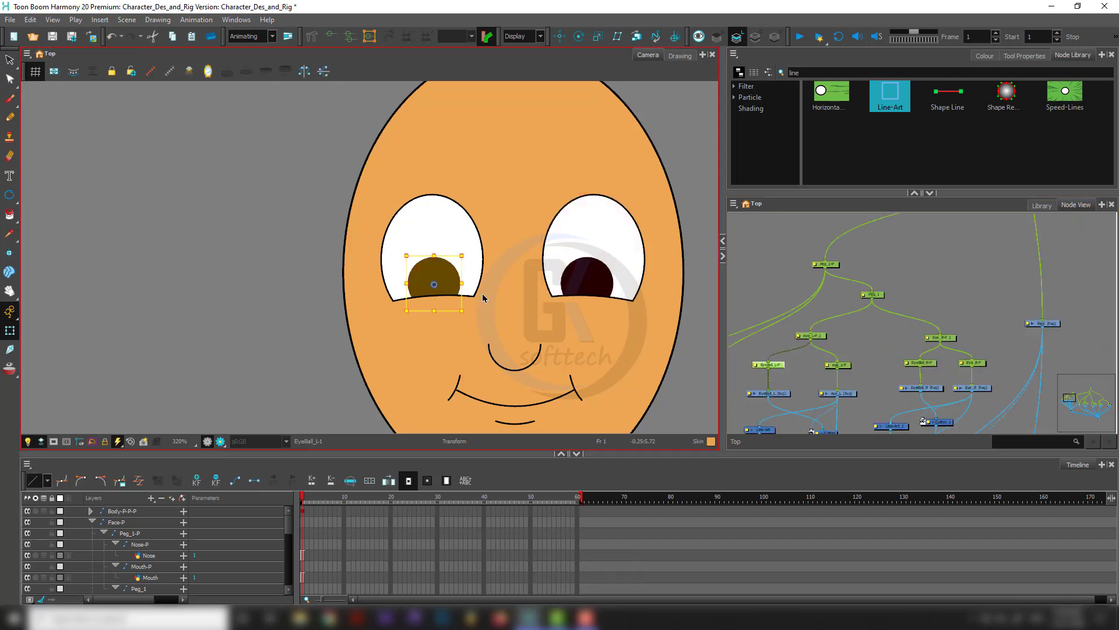
{"action": "left_click", "coordinate": [481, 293]}
{"action": "left_click_drag", "start_coordinate": [463, 247], "coordinate": [527, 198]}
{"action": "left_click_drag", "start_coordinate": [421, 108], "coordinate": [496, 221]}
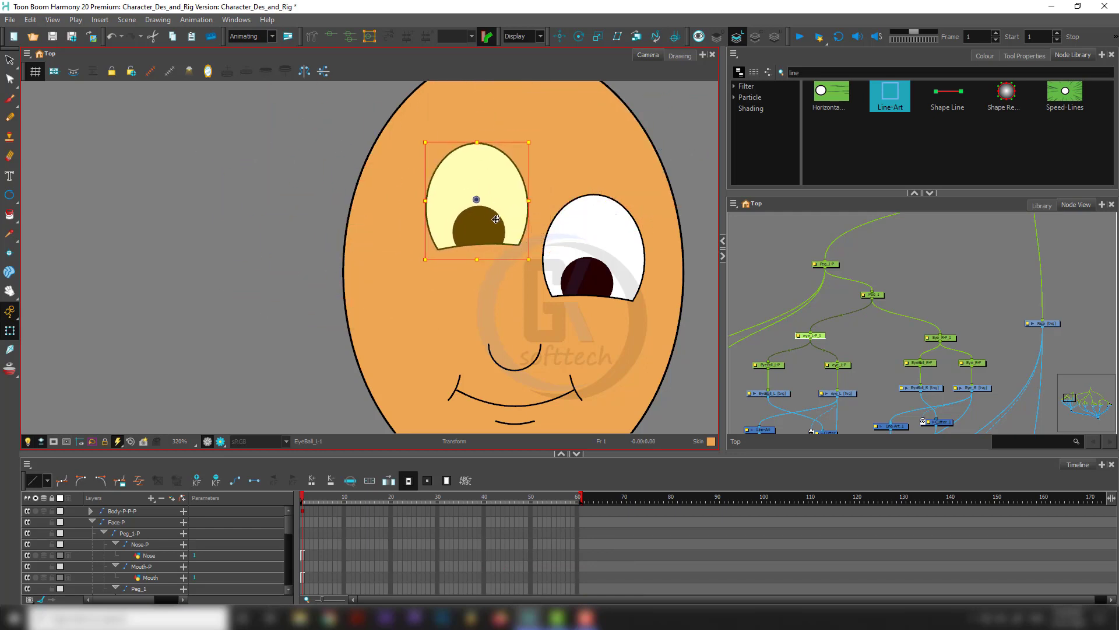
{"action": "key", "text": "ctrl+z"}
{"action": "key", "text": "b"}
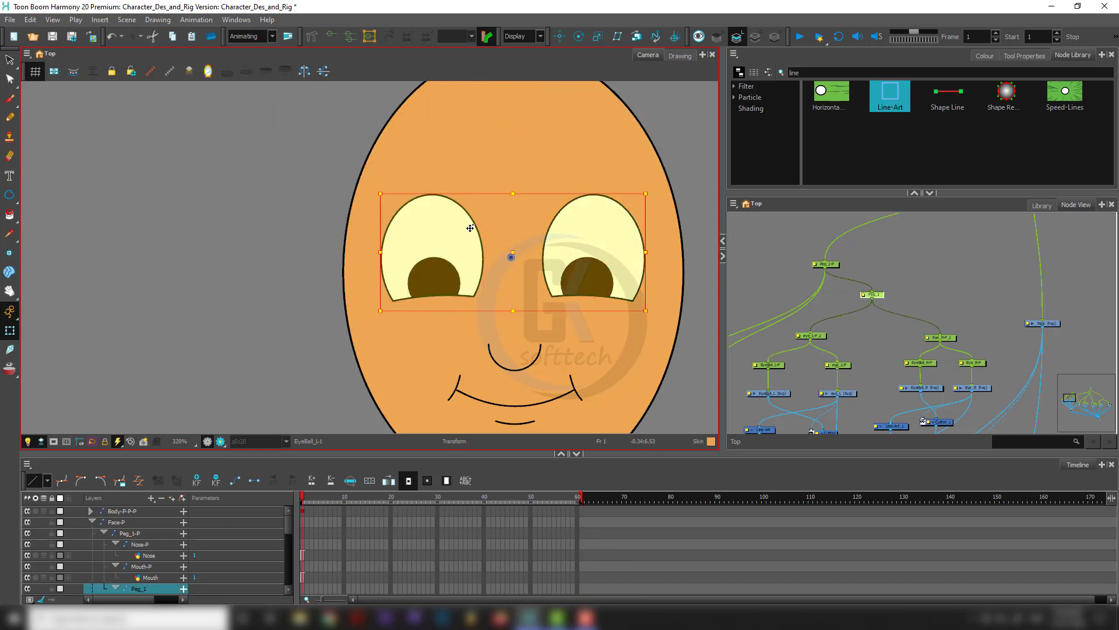
{"action": "left_click_drag", "start_coordinate": [469, 234], "coordinate": [324, 148]}
{"action": "key", "text": "ctrl+z"}
Go up to the Peg_1-P parent peg, test-move the eyes, nose and mouth together, and undo the move.
{"action": "key", "text": "b"}
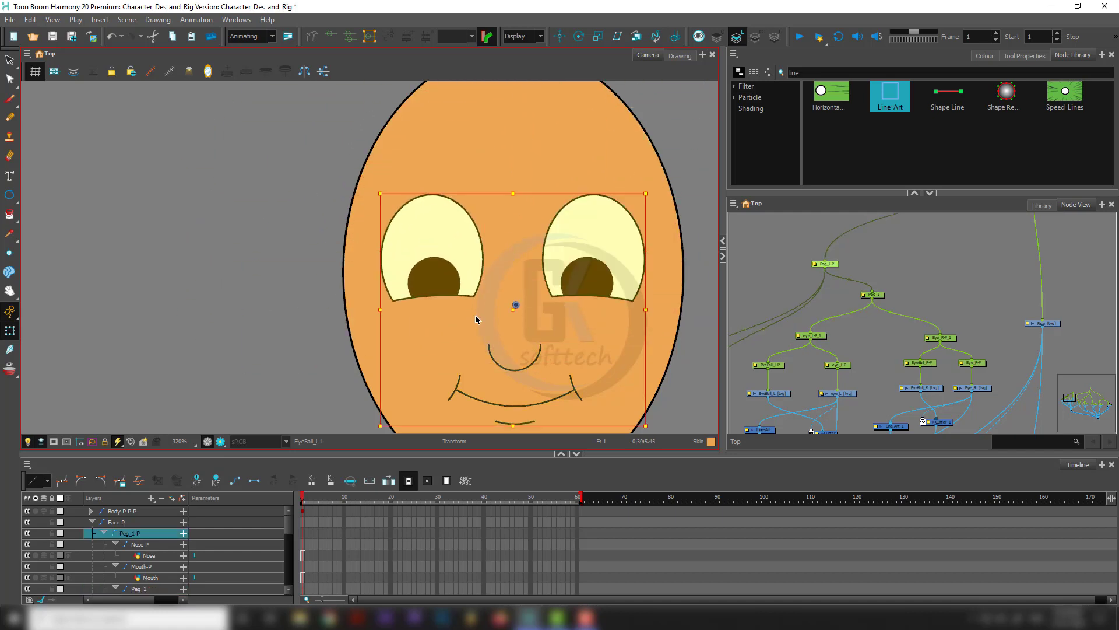
{"action": "left_click_drag", "start_coordinate": [512, 268], "coordinate": [503, 202]}
{"action": "left_click_drag", "start_coordinate": [798, 336], "coordinate": [913, 312]}
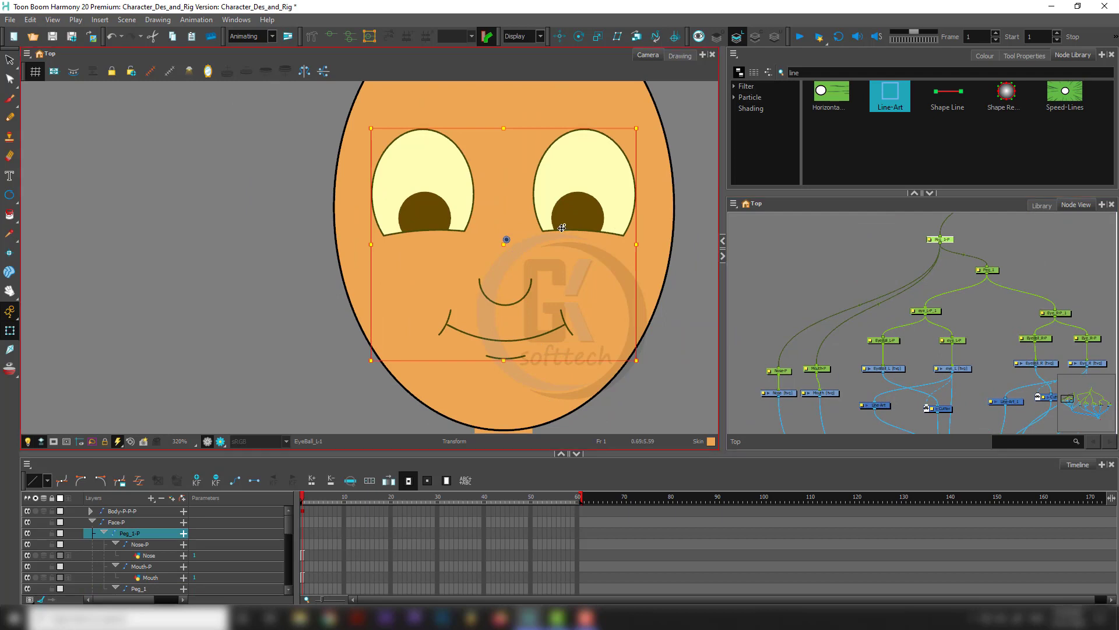
{"action": "mouse_move", "coordinate": [596, 209]}
{"action": "left_mouse_down"}
{"action": "mouse_move", "coordinate": [495, 175]}
{"action": "mouse_move", "coordinate": [703, 126]}
{"action": "mouse_move", "coordinate": [483, 277]}
{"action": "mouse_move", "coordinate": [682, 96]}
{"action": "mouse_move", "coordinate": [512, 245]}
{"action": "mouse_move", "coordinate": [498, 219]}
{"action": "mouse_move", "coordinate": [537, 170]}
{"action": "mouse_move", "coordinate": [504, 267]}
{"action": "mouse_move", "coordinate": [611, 105]}
{"action": "mouse_move", "coordinate": [404, 187]}
{"action": "mouse_move", "coordinate": [476, 175]}
{"action": "mouse_move", "coordinate": [767, 192]}
{"action": "mouse_move", "coordinate": [587, 191]}
{"action": "left_mouse_up"}
{"action": "key", "text": "ctrl+z"}
Reroute the outputs of the Mouth and Nose drawings into the Composite_2 node that combines the eyes.
{"action": "scroll", "coordinate": [869, 338], "scroll_direction": "down", "scroll_amount": 4}
{"action": "left_click_drag", "start_coordinate": [870, 373], "coordinate": [838, 330]}
{"action": "scroll", "coordinate": [881, 373], "scroll_direction": "up", "scroll_amount": 3}
{"action": "left_click_drag", "start_coordinate": [977, 392], "coordinate": [922, 413]}
{"action": "left_click", "coordinate": [847, 310]}
{"action": "scroll", "coordinate": [857, 367], "scroll_direction": "up", "scroll_amount": 3}
{"action": "scroll", "coordinate": [866, 386], "scroll_direction": "down", "scroll_amount": 3}
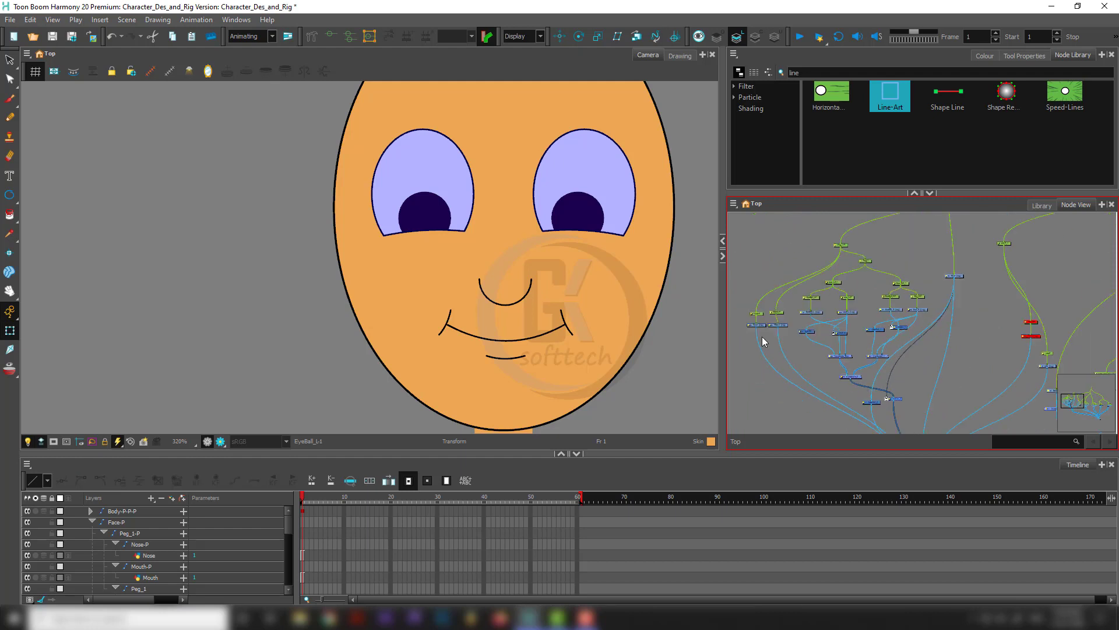
{"action": "scroll", "coordinate": [761, 337], "scroll_direction": "up", "scroll_amount": 4}
{"action": "left_click_drag", "start_coordinate": [807, 379], "coordinate": [918, 410]}
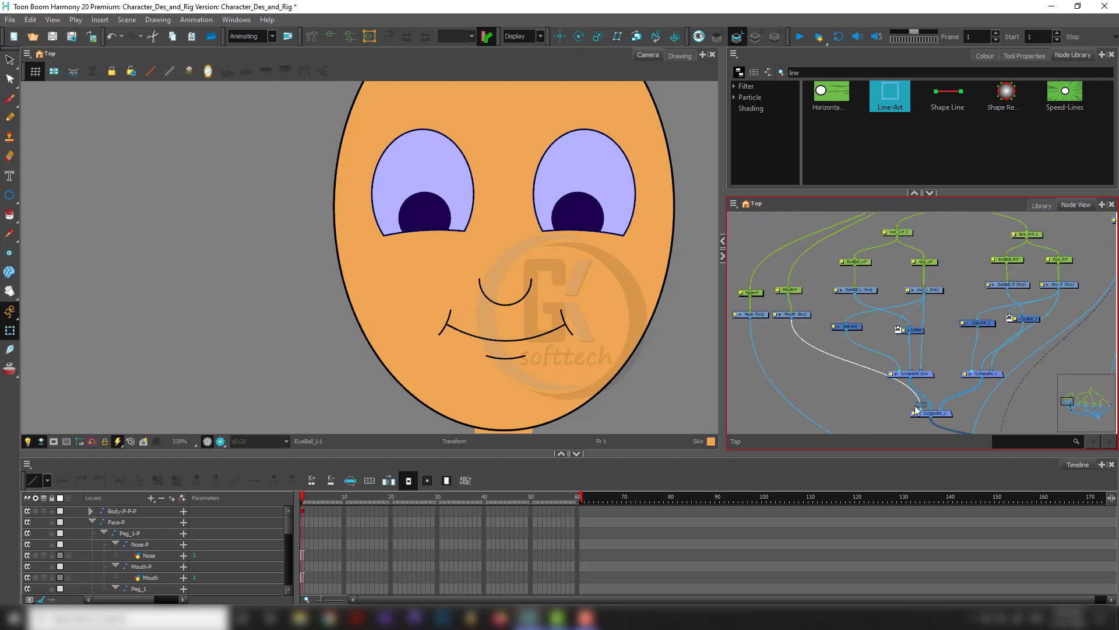
{"action": "left_click_drag", "start_coordinate": [750, 318], "coordinate": [911, 412]}
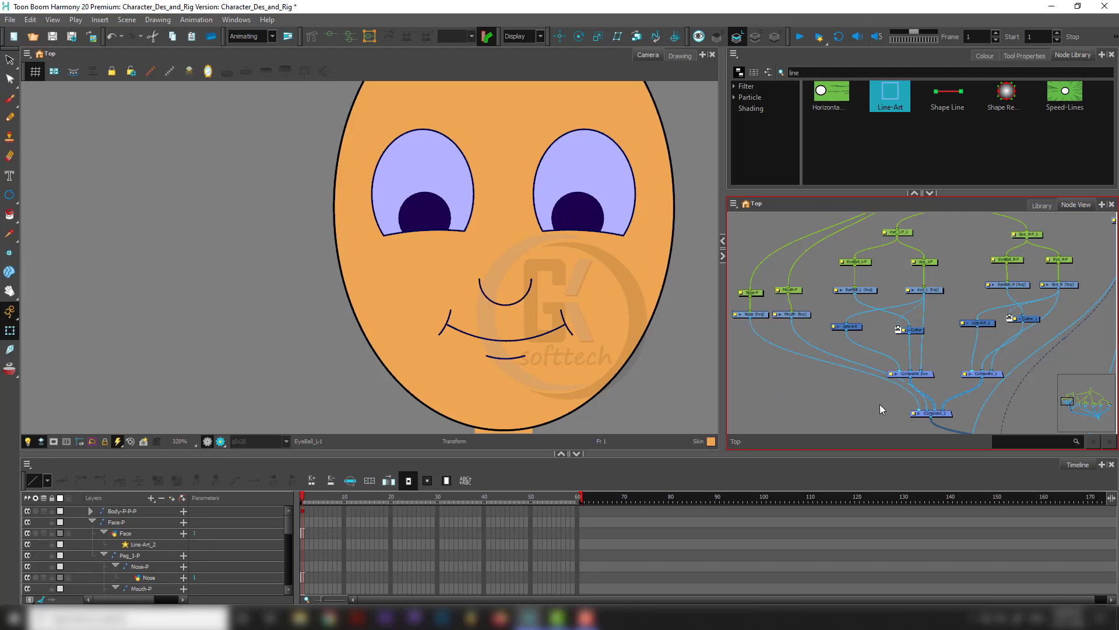
Select the right eye in the camera view and go up through its parent pegs to Peg_1.
{"action": "scroll", "coordinate": [880, 404], "scroll_direction": "down", "scroll_amount": 3}
{"action": "left_click", "coordinate": [608, 196]}
{"action": "key", "text": "b"}
{"action": "key", "text": "b"}
{"action": "key", "text": "b"}
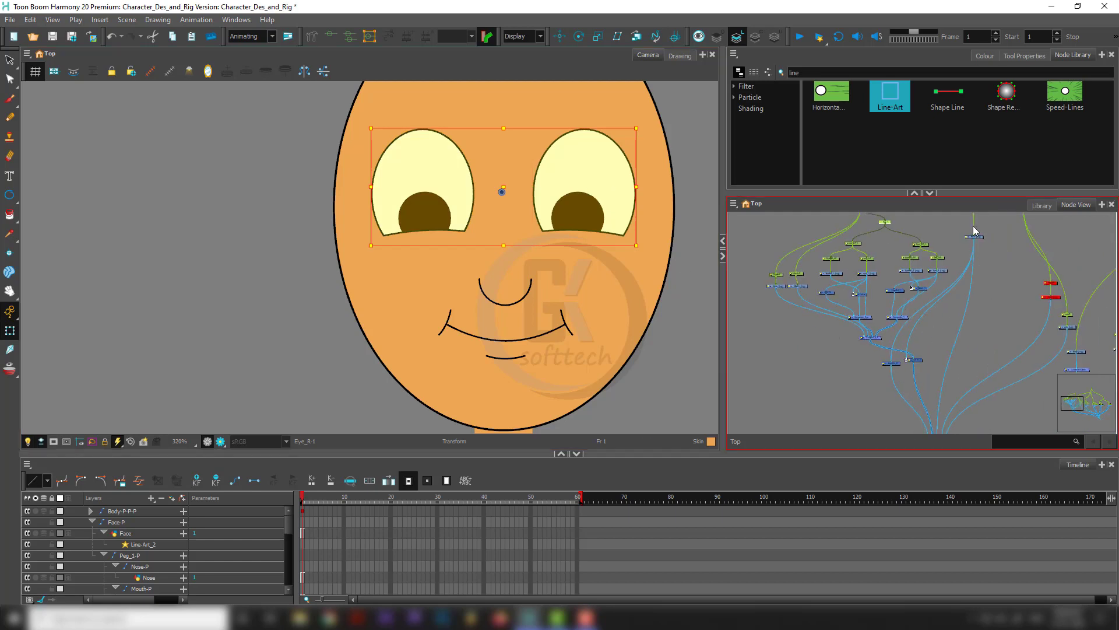
Move the face's line-art and cutter nodes lower beneath Composite_2, and inspect the connections entering that composite.
{"action": "scroll", "coordinate": [902, 389], "scroll_direction": "up", "scroll_amount": 3}
{"action": "left_click_drag", "start_coordinate": [913, 385], "coordinate": [910, 413]}
{"action": "left_click", "coordinate": [866, 384]}
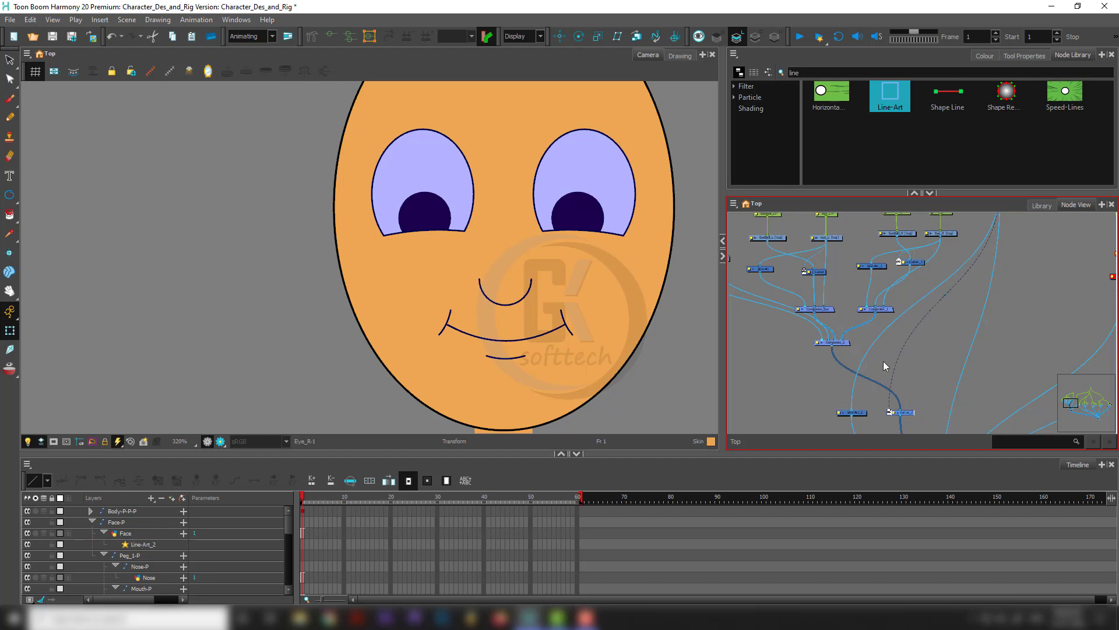
{"action": "scroll", "coordinate": [849, 347], "scroll_direction": "up", "scroll_amount": 5}
{"action": "left_click", "coordinate": [841, 342]}
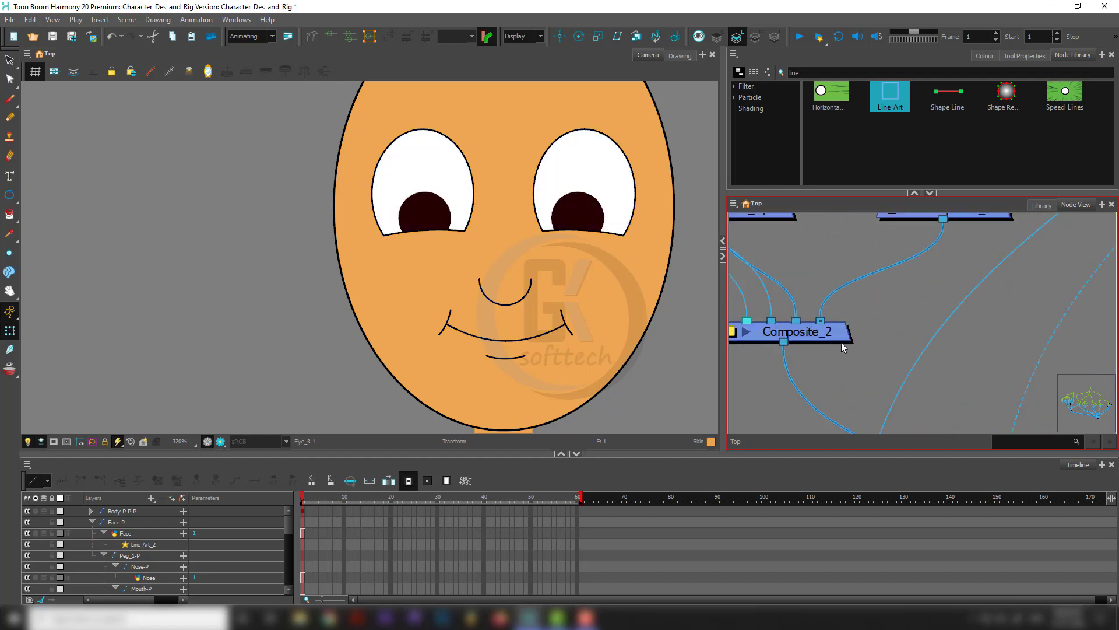
{"action": "scroll", "coordinate": [826, 327], "scroll_direction": "down", "scroll_amount": 5}
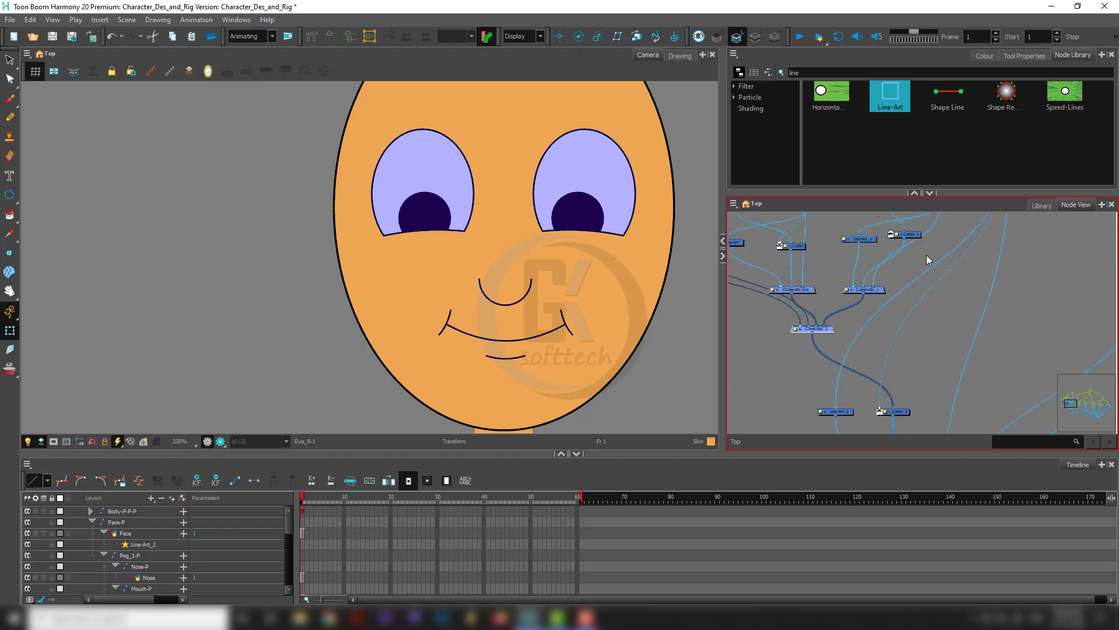
{"action": "scroll", "coordinate": [782, 308], "scroll_direction": "down", "scroll_amount": 3}
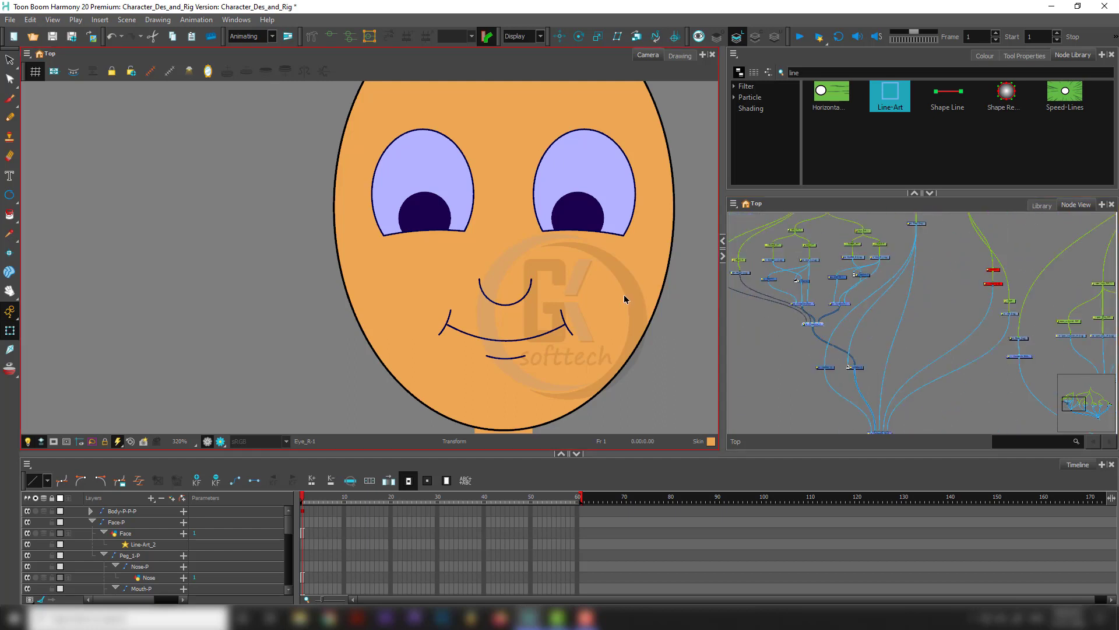
{"action": "scroll", "coordinate": [810, 307], "scroll_direction": "up", "scroll_amount": 6}
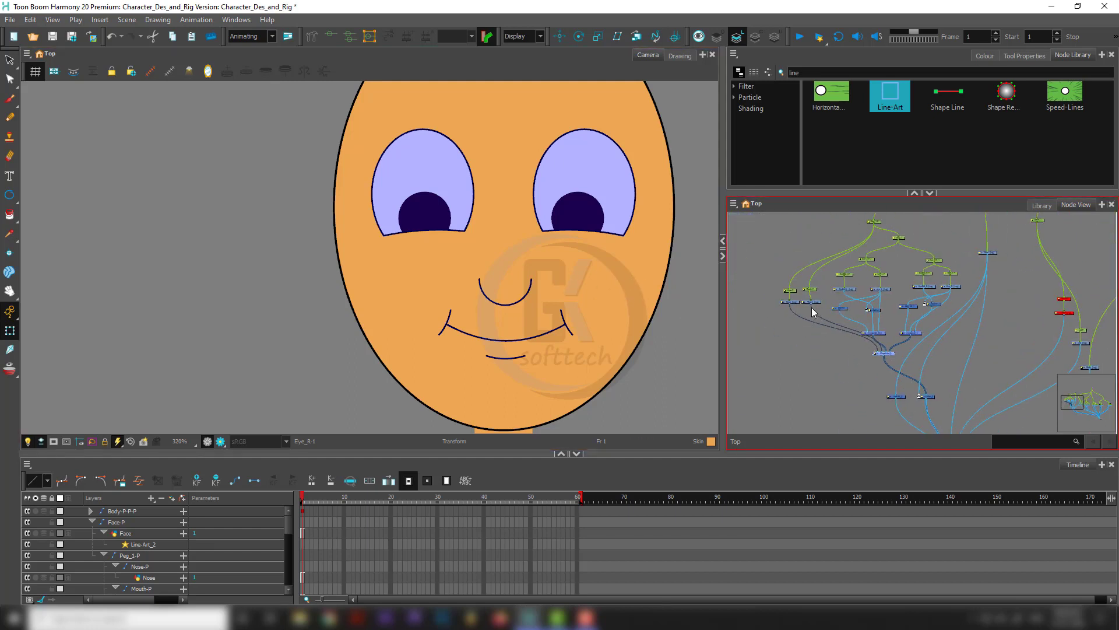
Select the Mouth-P and Nose-P pegs in turn and follow their branches down to Composite_2.
{"action": "left_click", "coordinate": [840, 300]}
{"action": "left_click_drag", "start_coordinate": [858, 311], "coordinate": [986, 324]}
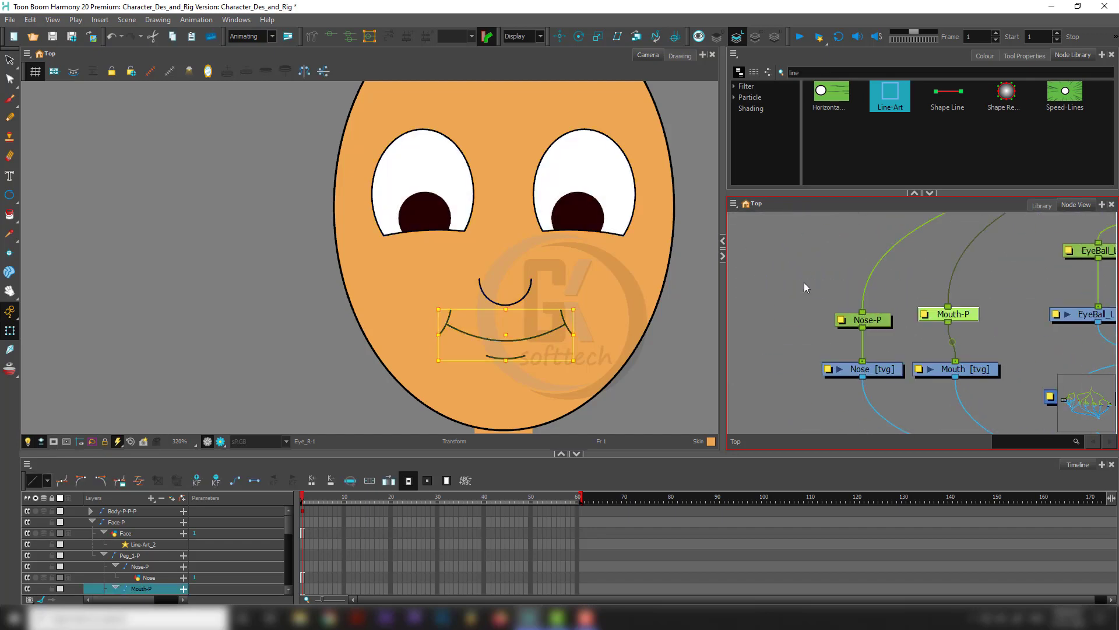
{"action": "left_click_drag", "start_coordinate": [803, 282], "coordinate": [884, 331]}
{"action": "scroll", "coordinate": [883, 331], "scroll_direction": "down", "scroll_amount": 5}
{"action": "left_click_drag", "start_coordinate": [974, 375], "coordinate": [899, 340]}
{"action": "scroll", "coordinate": [955, 379], "scroll_direction": "up", "scroll_amount": 4}
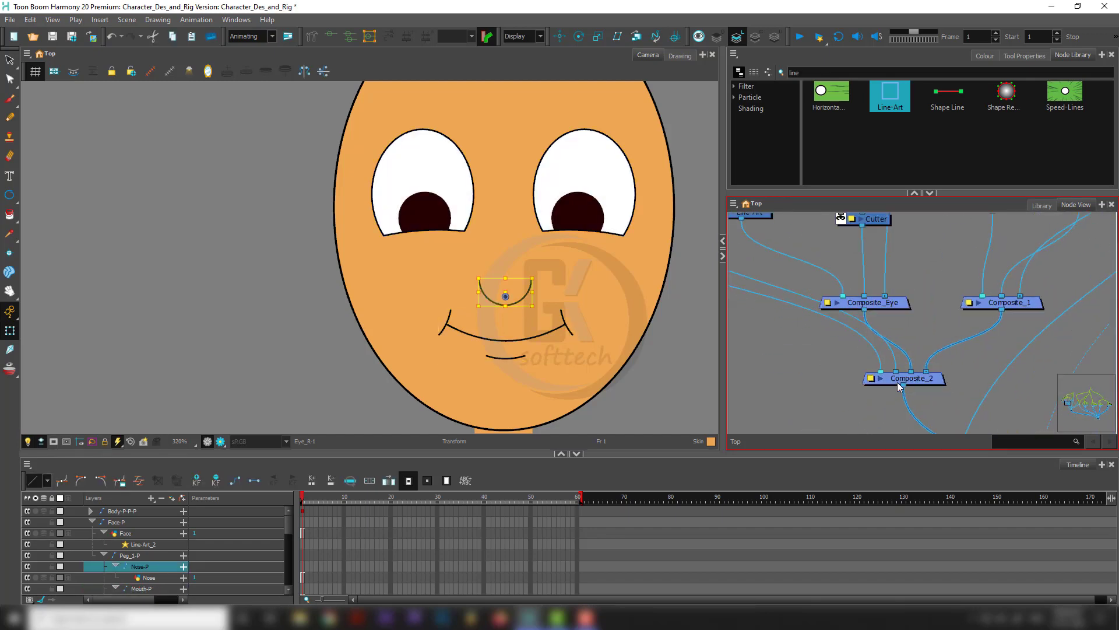
{"action": "scroll", "coordinate": [893, 368], "scroll_direction": "down", "scroll_amount": 4}
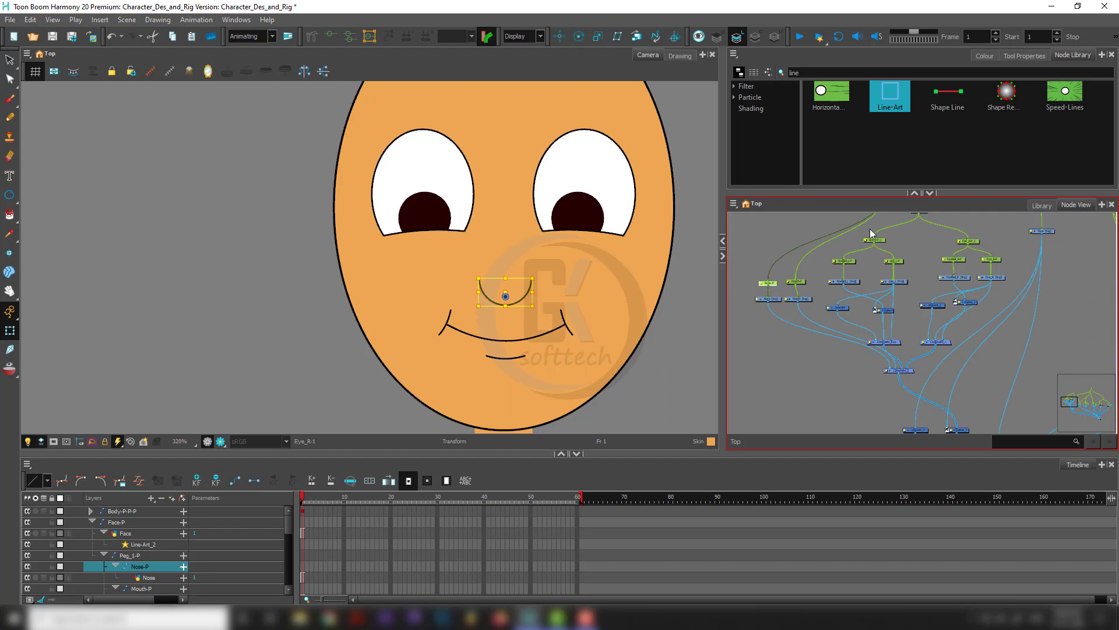
Select all the nodes of both eyes and the Composite_2 node to review how the eye branches merge.
{"action": "left_click_drag", "start_coordinate": [821, 226], "coordinate": [995, 351]}
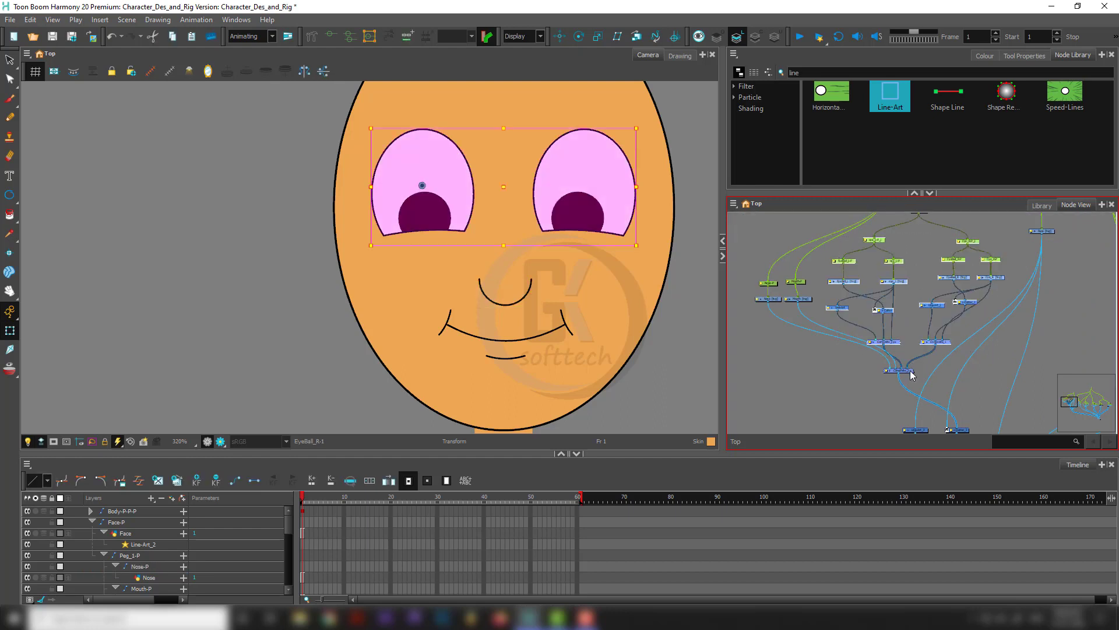
{"action": "left_click_drag", "start_coordinate": [911, 371], "coordinate": [881, 345]}
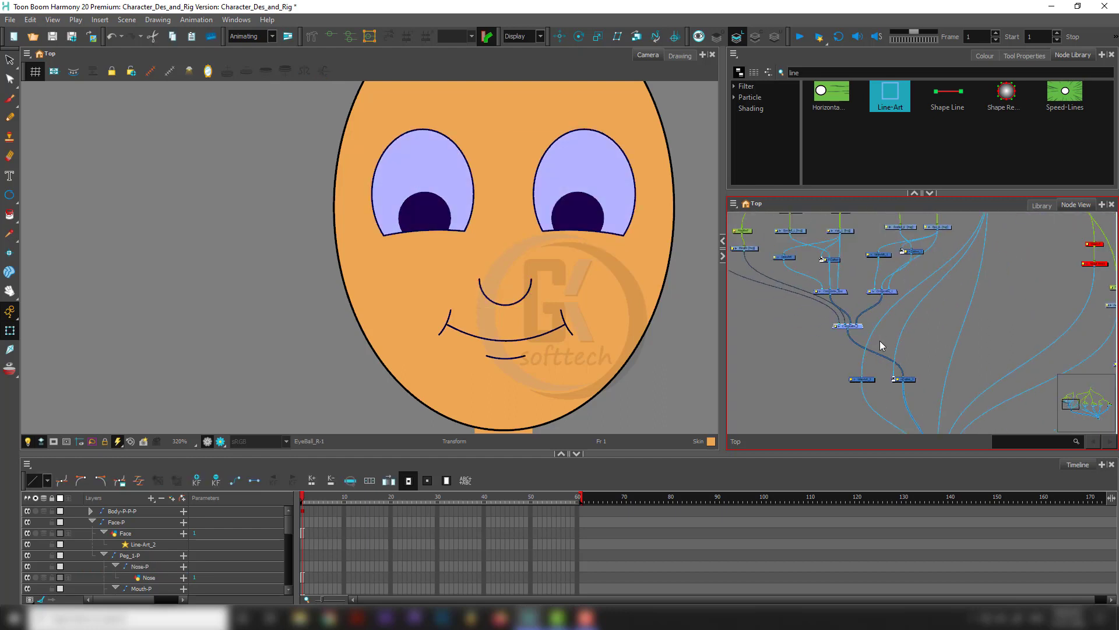
{"action": "left_click_drag", "start_coordinate": [971, 271], "coordinate": [939, 317]}
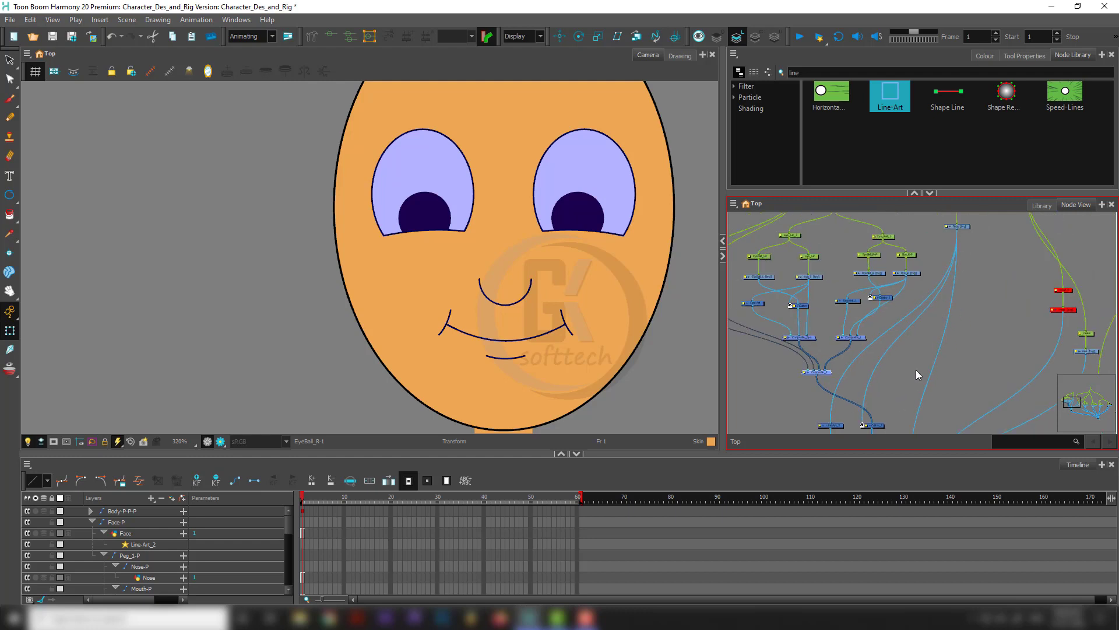
{"action": "left_click_drag", "start_coordinate": [856, 405], "coordinate": [928, 424]}
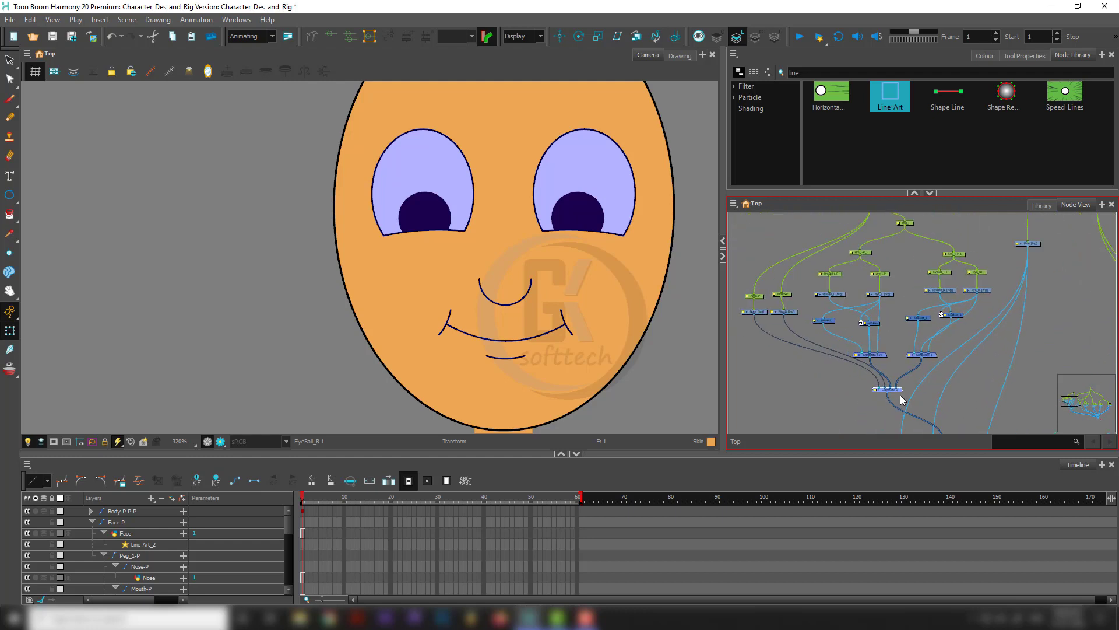
Examine the Mouth-P and Nose-P pegs again and how their drawings connect alongside the eye branches.
{"action": "scroll", "coordinate": [792, 292], "scroll_direction": "up", "scroll_amount": 3}
{"action": "left_click", "coordinate": [766, 299]}
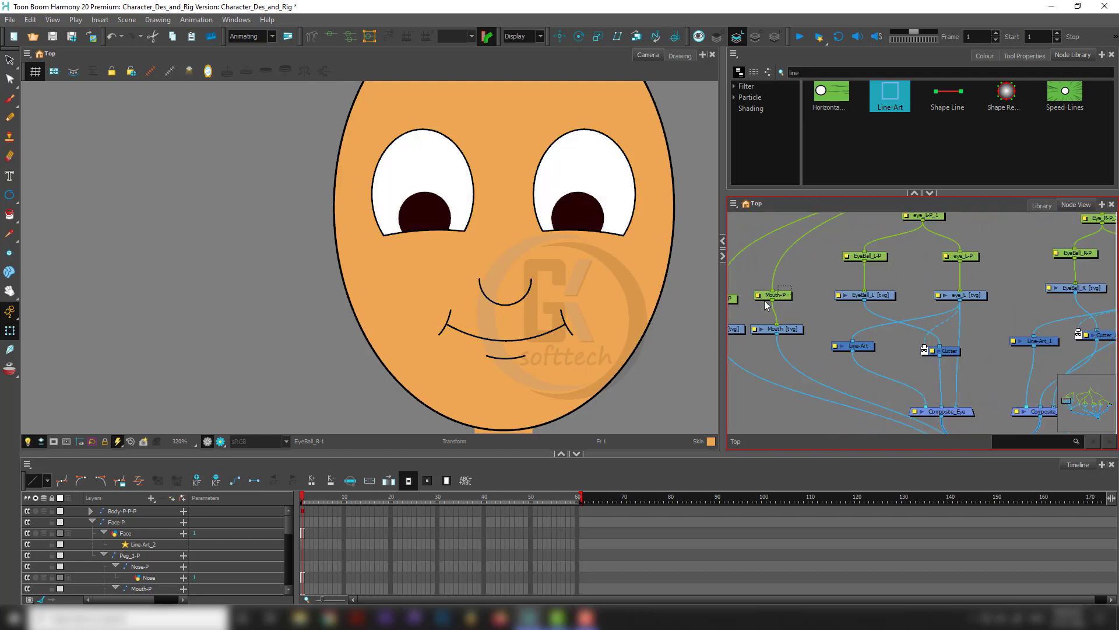
{"action": "left_click_drag", "start_coordinate": [766, 299], "coordinate": [801, 301]}
{"action": "left_click", "coordinate": [753, 301]}
{"action": "scroll", "coordinate": [754, 302], "scroll_direction": "down", "scroll_amount": 3}
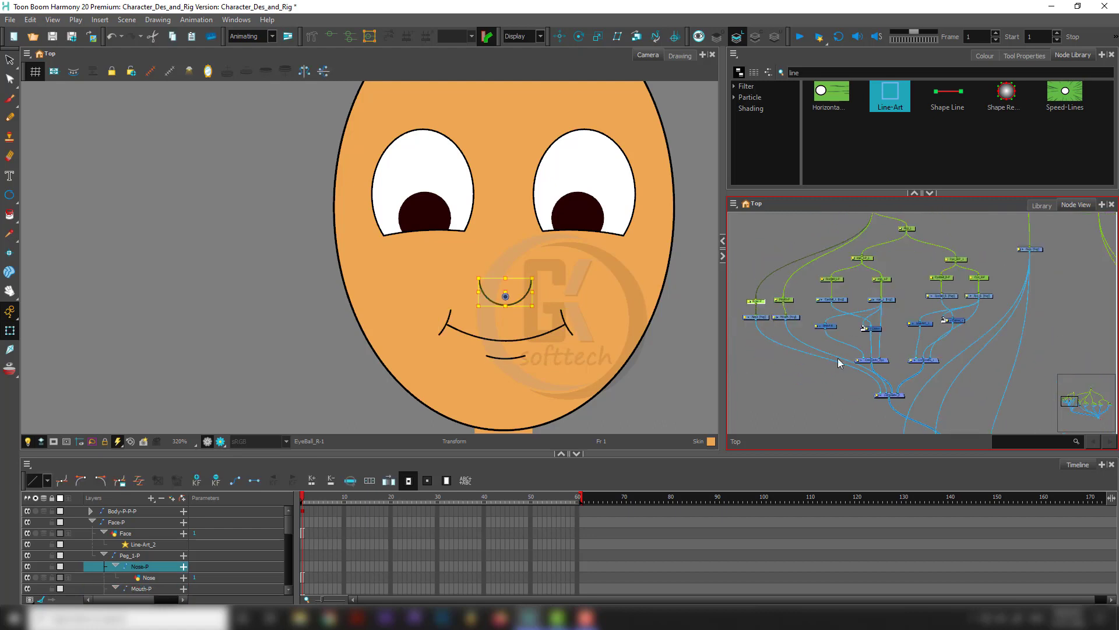
{"action": "left_click_drag", "start_coordinate": [957, 379], "coordinate": [927, 356]}
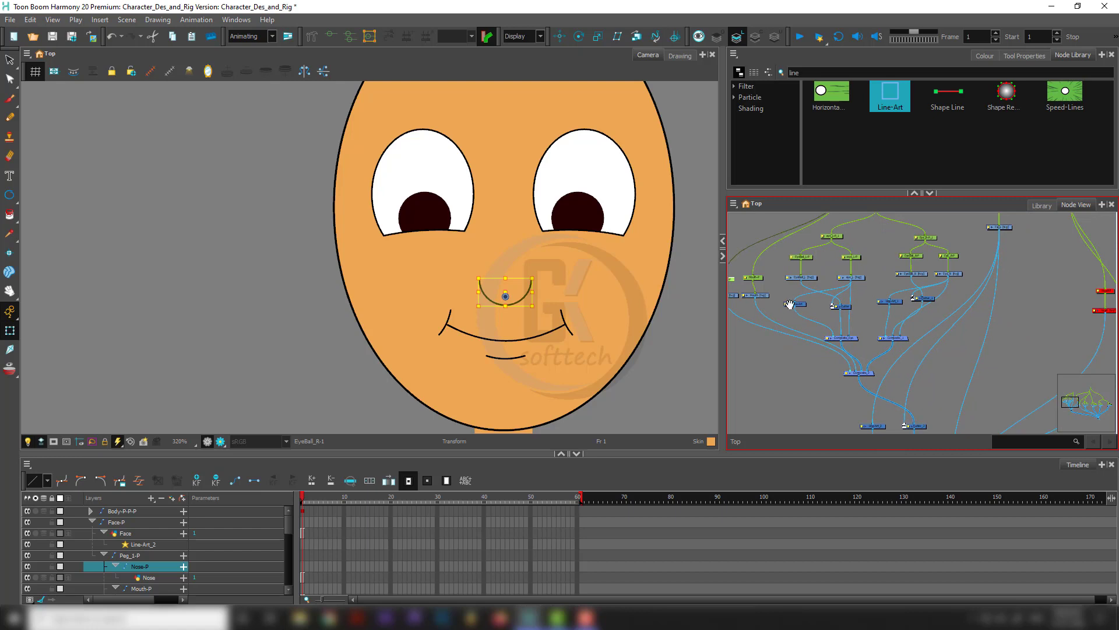
{"action": "scroll", "coordinate": [793, 305], "scroll_direction": "up", "scroll_amount": 4}
{"action": "left_click_drag", "start_coordinate": [761, 308], "coordinate": [798, 348]}
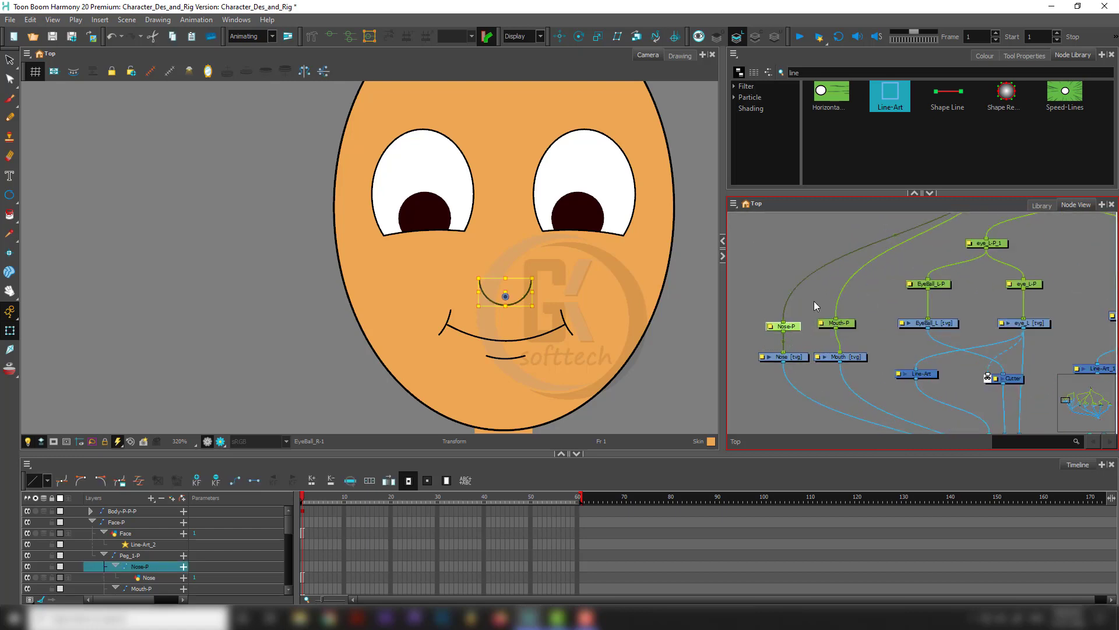
Select an eyeball, climb its hierarchy to the Peg_1-P parent of all facial features, try moving the features, and undo the move.
{"action": "left_click_drag", "start_coordinate": [814, 300], "coordinate": [846, 335]}
{"action": "scroll", "coordinate": [847, 336], "scroll_direction": "down", "scroll_amount": 2}
{"action": "left_click", "coordinate": [592, 210]}
{"action": "key", "text": "b"}
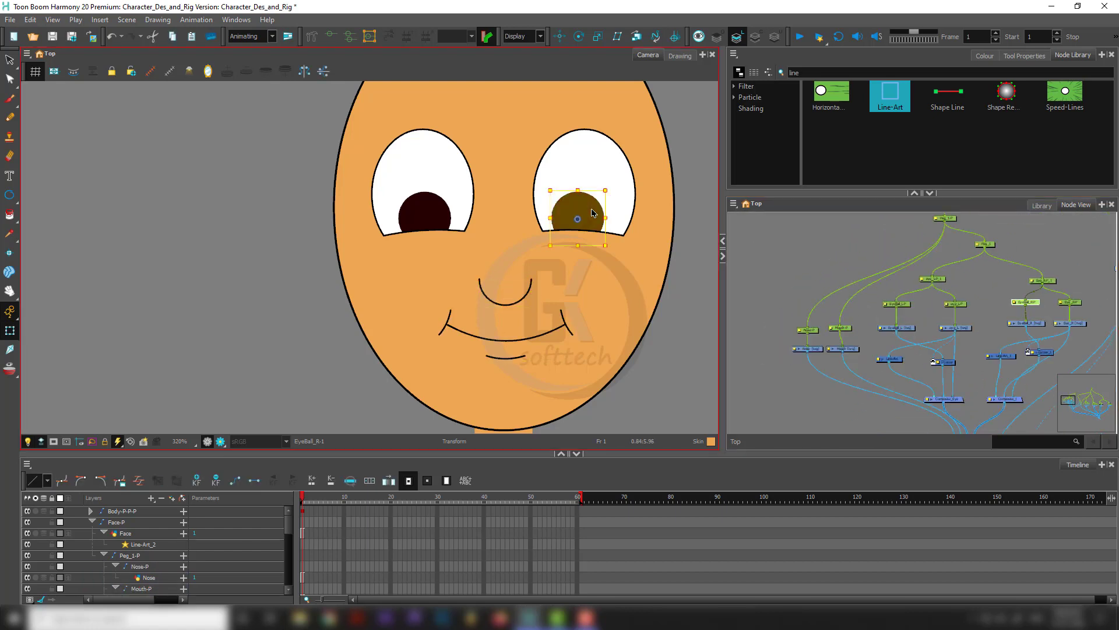
{"action": "key", "text": "b"}
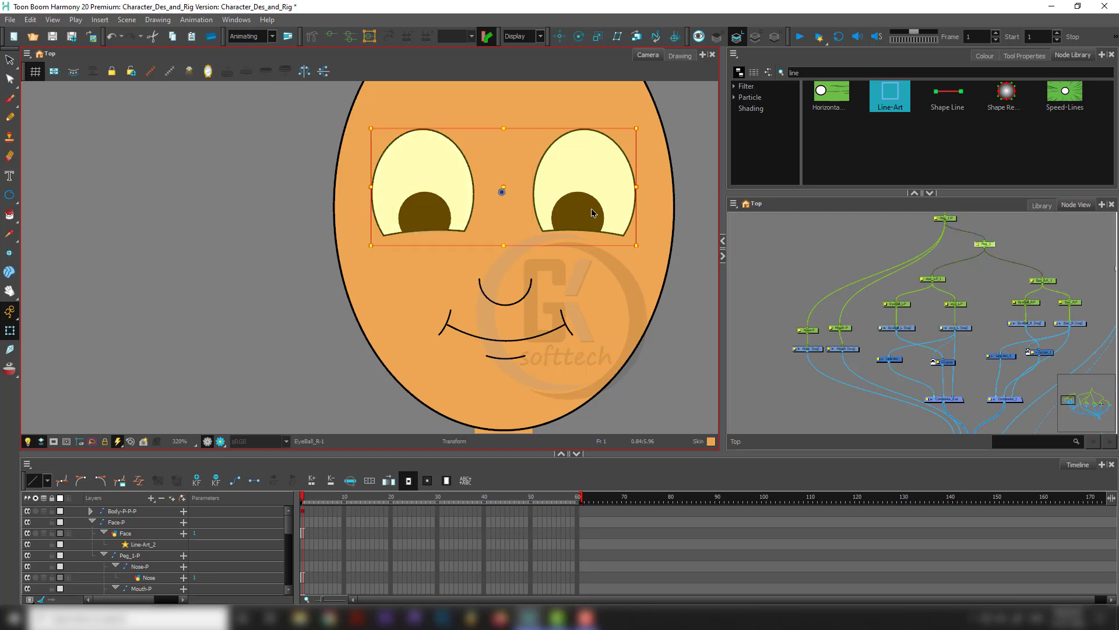
{"action": "key", "text": "b"}
{"action": "mouse_move", "coordinate": [592, 209]}
{"action": "left_mouse_down"}
{"action": "mouse_move", "coordinate": [532, 225]}
{"action": "mouse_move", "coordinate": [454, 213]}
{"action": "mouse_move", "coordinate": [379, 138]}
{"action": "mouse_move", "coordinate": [623, 109]}
{"action": "mouse_move", "coordinate": [573, 207]}
{"action": "left_mouse_up"}
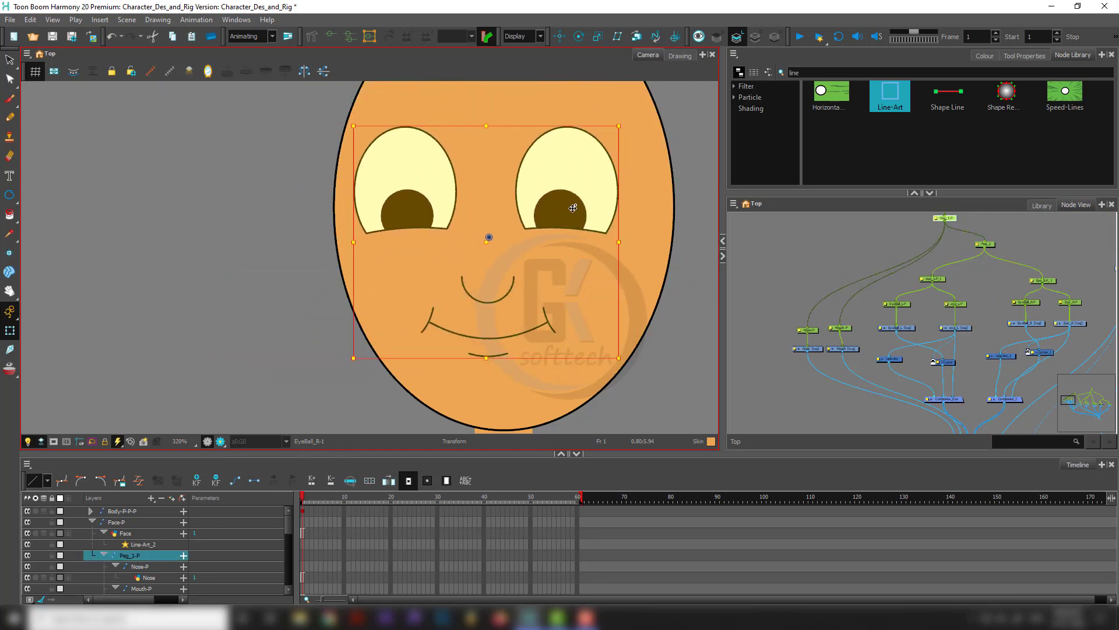
{"action": "key", "text": "ctrl+z"}
Try nudging the facial features to the left across the face with Peg_1-P, and undo the nudges.
{"action": "scroll", "coordinate": [577, 207], "scroll_direction": "down", "scroll_amount": 2}
{"action": "scroll", "coordinate": [575, 238], "scroll_direction": "up", "scroll_amount": 1}
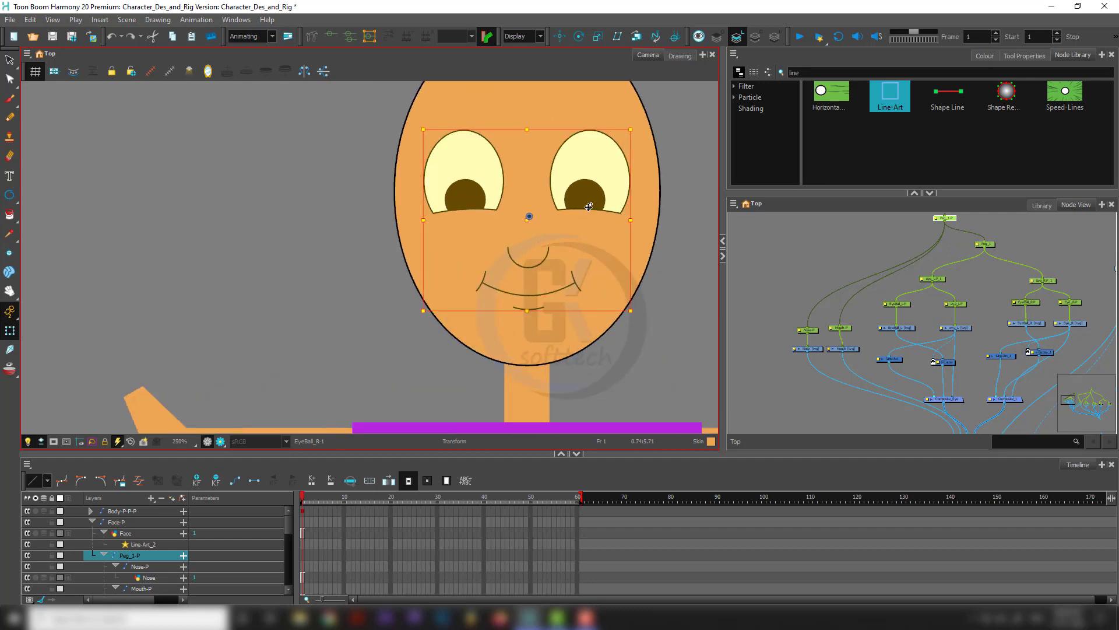
{"action": "key", "text": "Left"}
{"action": "key", "text": "Left"}
{"action": "key", "text": "Left"}
{"action": "key", "text": "Left"}
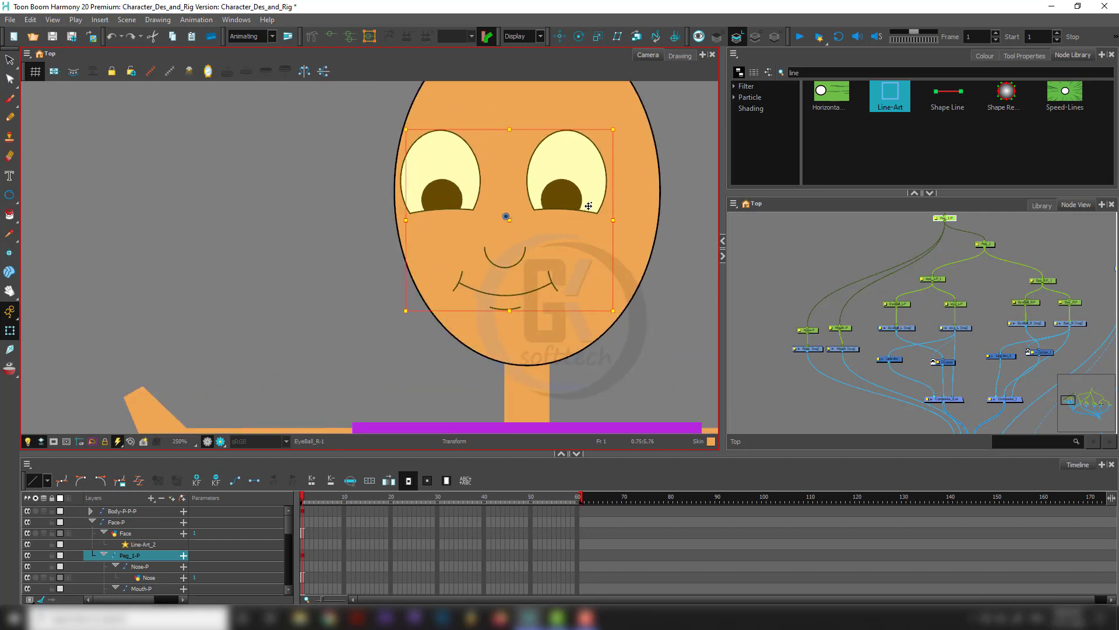
{"action": "key", "text": "ctrl+z"}
{"action": "key", "text": "ctrl+z"}
{"action": "key", "text": "ctrl+z"}
{"action": "key", "text": "ctrl+z"}
{"action": "key", "text": "ctrl+z"}
{"action": "key", "text": "ctrl+z"}
{"action": "key", "text": "ctrl+z"}
{"action": "key", "text": "ctrl+z"}
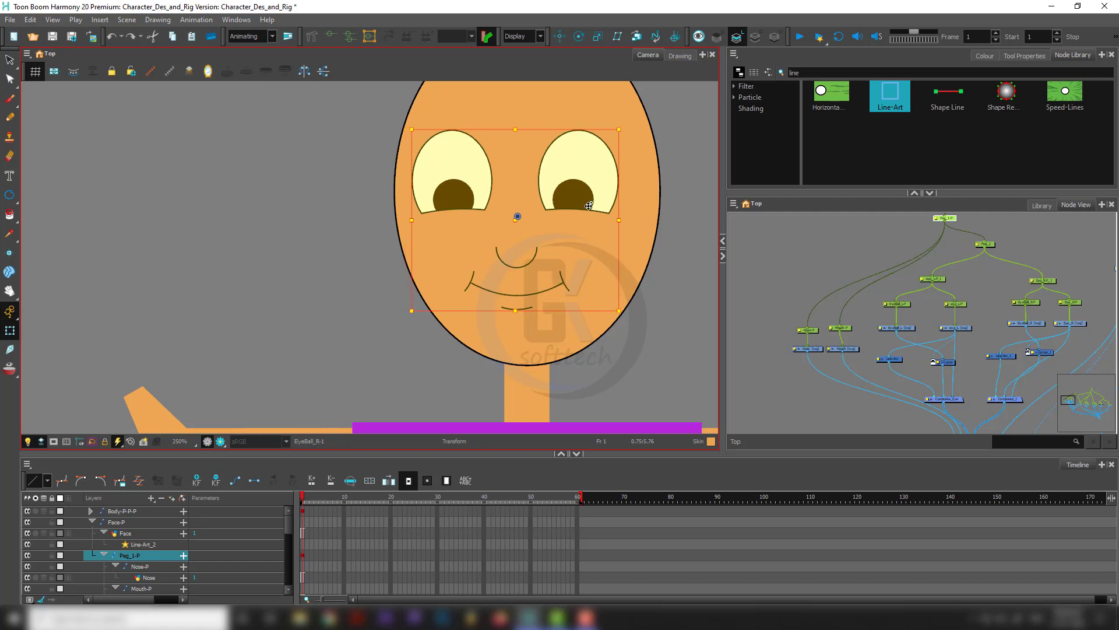
Try nudging the facial features to the right across the face, and undo the nudges until they are centred again.
{"action": "key", "text": "Right"}
{"action": "key", "text": "Right"}
{"action": "key", "text": "Right"}
{"action": "key", "text": "Right"}
{"action": "key", "text": "Right"}
{"action": "key", "text": "Right"}
{"action": "key", "text": "Right"}
{"action": "key", "text": "Right"}
{"action": "key", "text": "Right"}
{"action": "key", "text": "Right"}
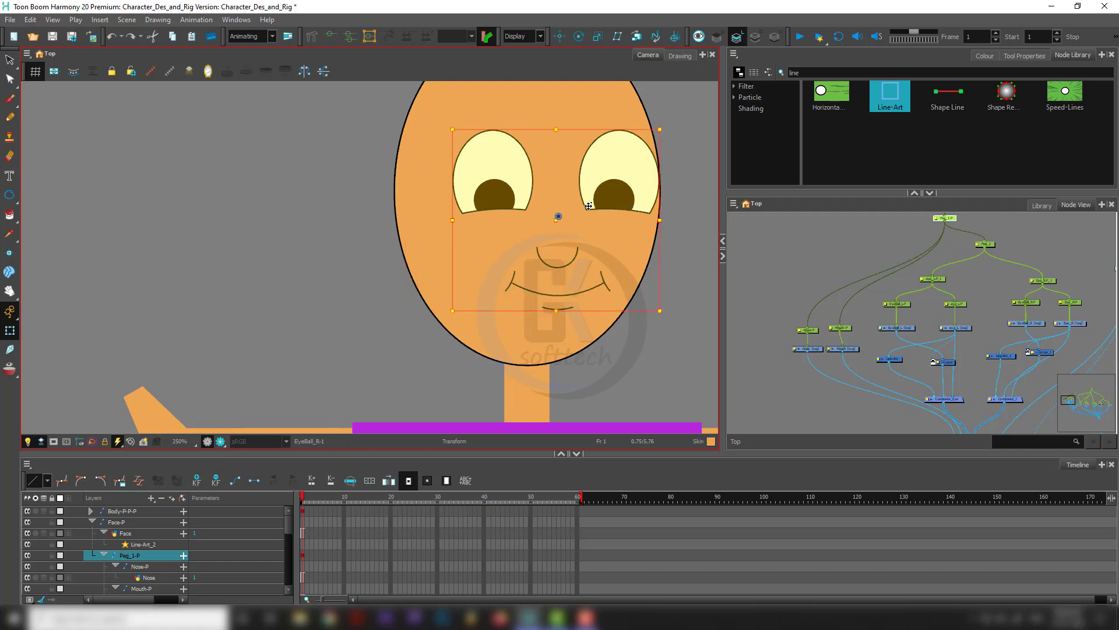
{"action": "key", "text": "ctrl+z"}
{"action": "key", "text": "ctrl+z"}
{"action": "key", "text": "ctrl+z"}
{"action": "key", "text": "ctrl+z"}
{"action": "key", "text": "ctrl+z"}
{"action": "key", "text": "ctrl+z"}
{"action": "key", "text": "ctrl+z"}
{"action": "key", "text": "ctrl+z"}
{"action": "key", "text": "ctrl+z"}
{"action": "key", "text": "ctrl+z"}
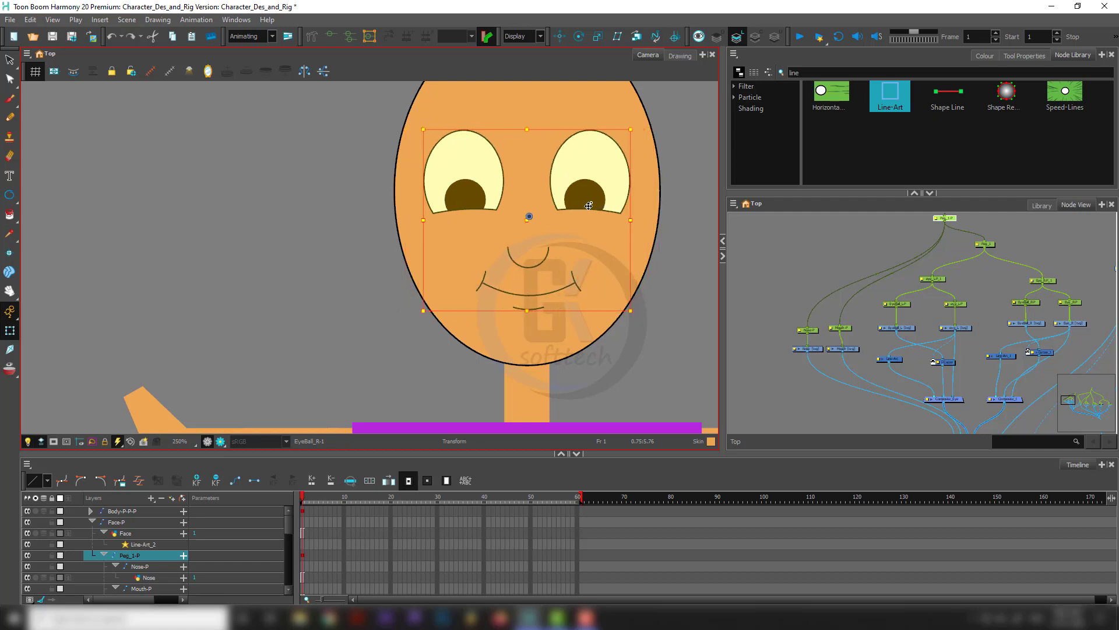
Deselect and reselect the facial features through their parent peg to check which parts it controls.
{"action": "left_click", "coordinate": [362, 317]}
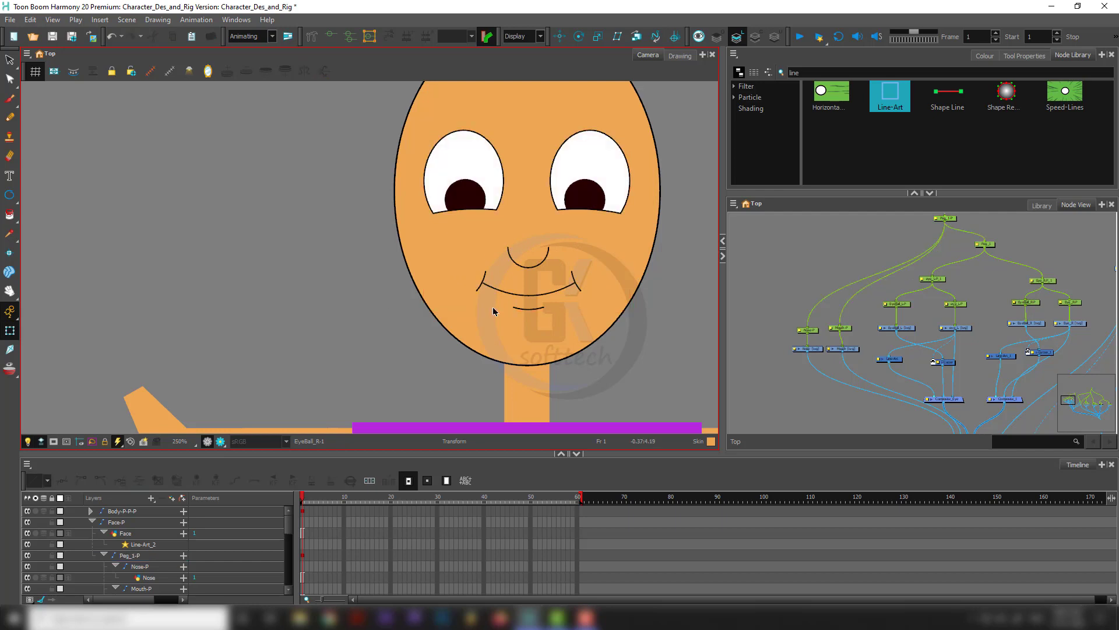
{"action": "left_click", "coordinate": [494, 311]}
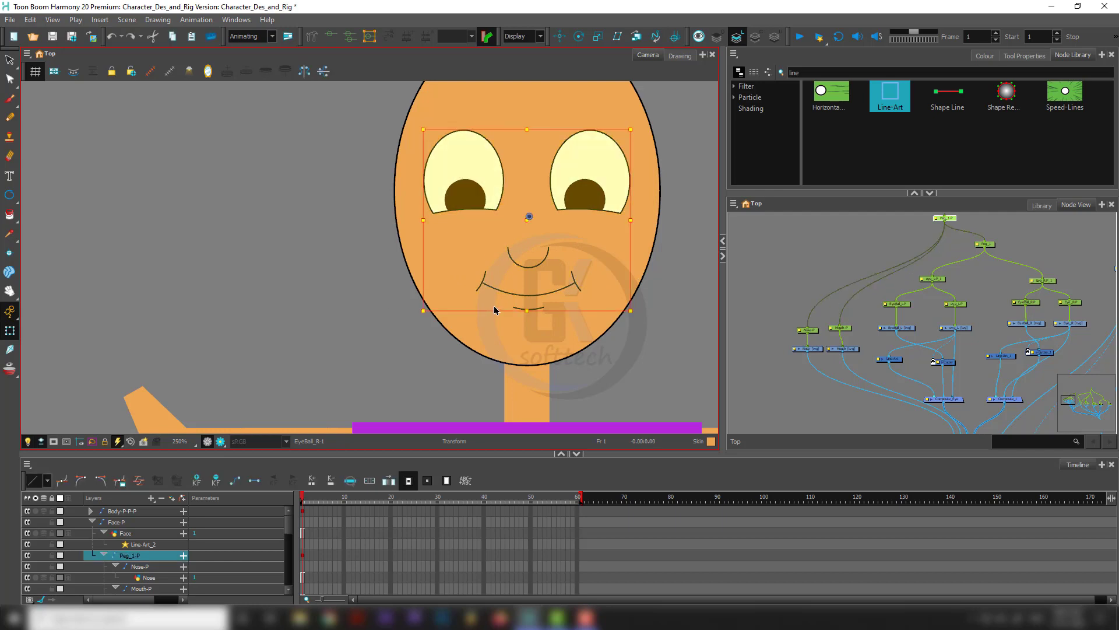
{"action": "left_click", "coordinate": [767, 330]}
{"action": "scroll", "coordinate": [572, 305], "scroll_direction": "down", "scroll_amount": 4}
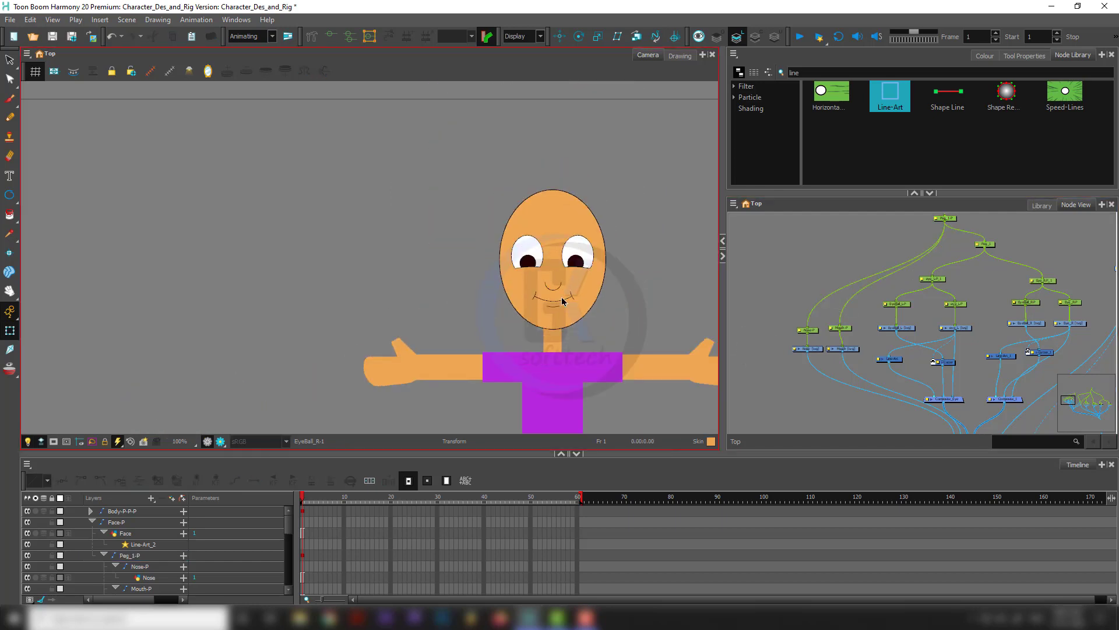
{"action": "scroll", "coordinate": [508, 263], "scroll_direction": "up", "scroll_amount": 2}
Select the group of facial-feature nodes to review it, and move the Face drawing node closer beside the eye branches.
{"action": "left_click_drag", "start_coordinate": [1042, 300], "coordinate": [891, 298]}
{"action": "scroll", "coordinate": [906, 313], "scroll_direction": "down", "scroll_amount": 2}
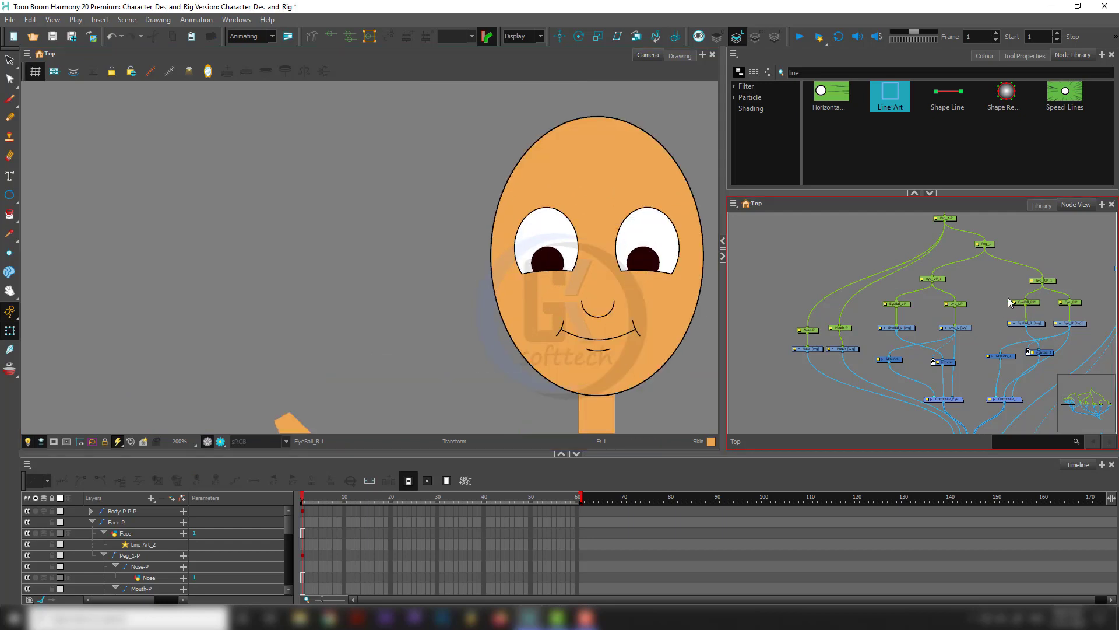
{"action": "left_click_drag", "start_coordinate": [760, 233], "coordinate": [908, 394]}
{"action": "left_click_drag", "start_coordinate": [917, 318], "coordinate": [849, 311]}
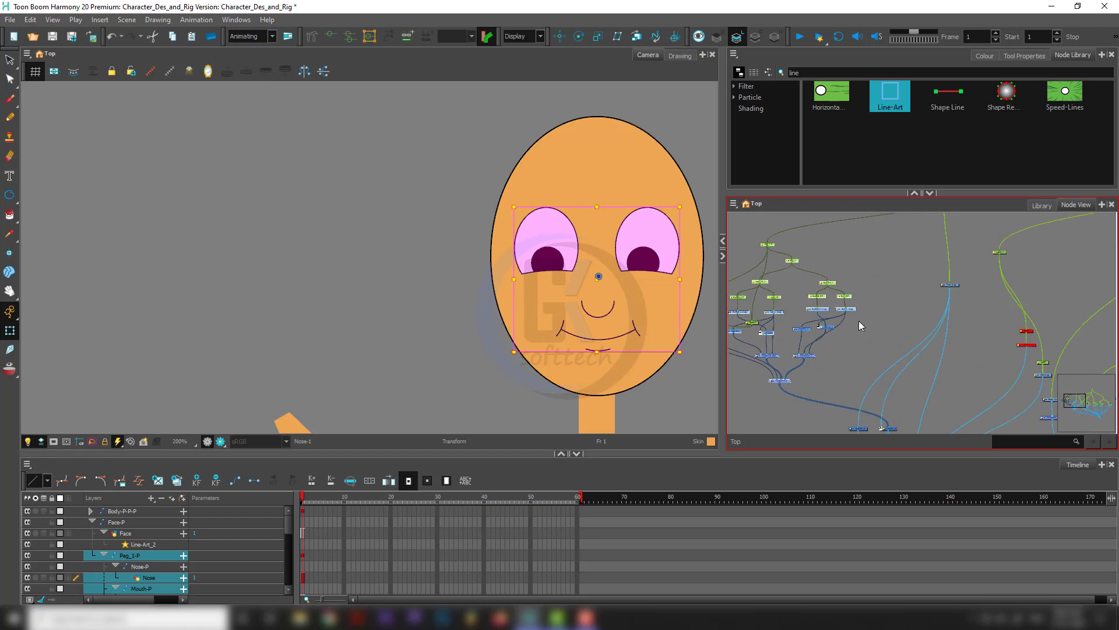
{"action": "left_click_drag", "start_coordinate": [942, 391], "coordinate": [946, 349]}
{"action": "left_click_drag", "start_coordinate": [928, 298], "coordinate": [958, 334]}
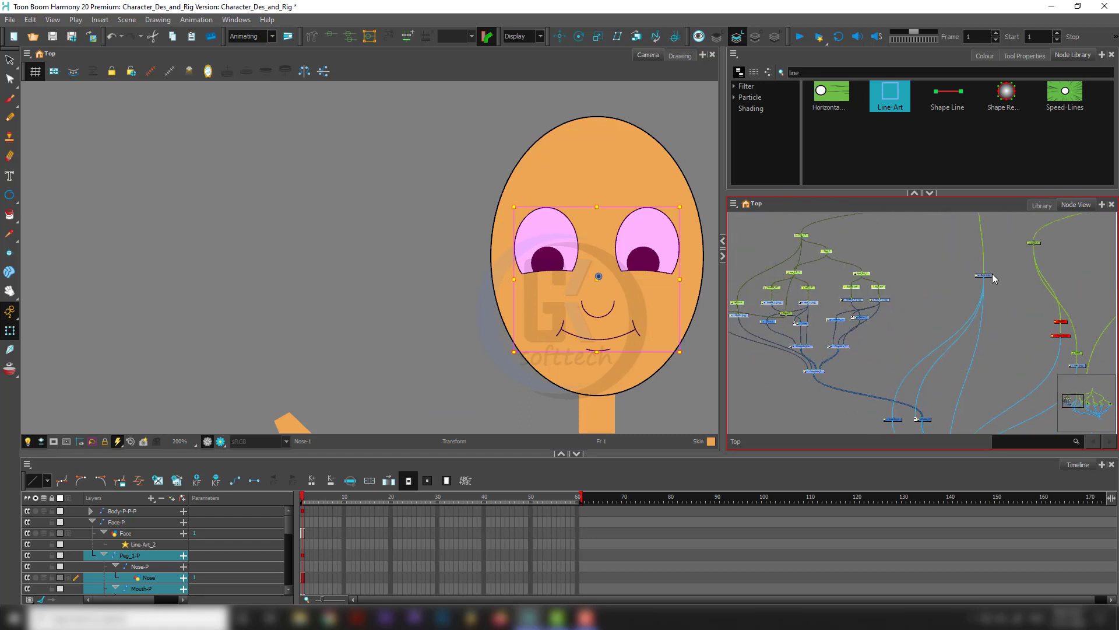
{"action": "left_click_drag", "start_coordinate": [995, 279], "coordinate": [919, 303]}
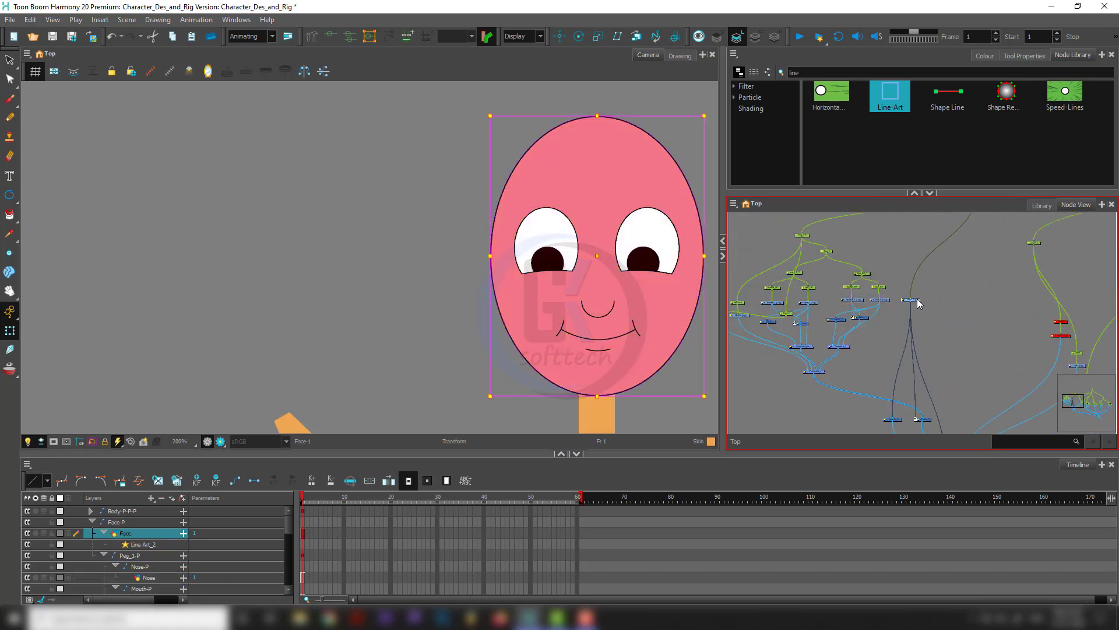
Enable the two disabled nodes that hold the head with its hair and ears.
{"action": "scroll", "coordinate": [543, 257], "scroll_direction": "up", "scroll_amount": 5}
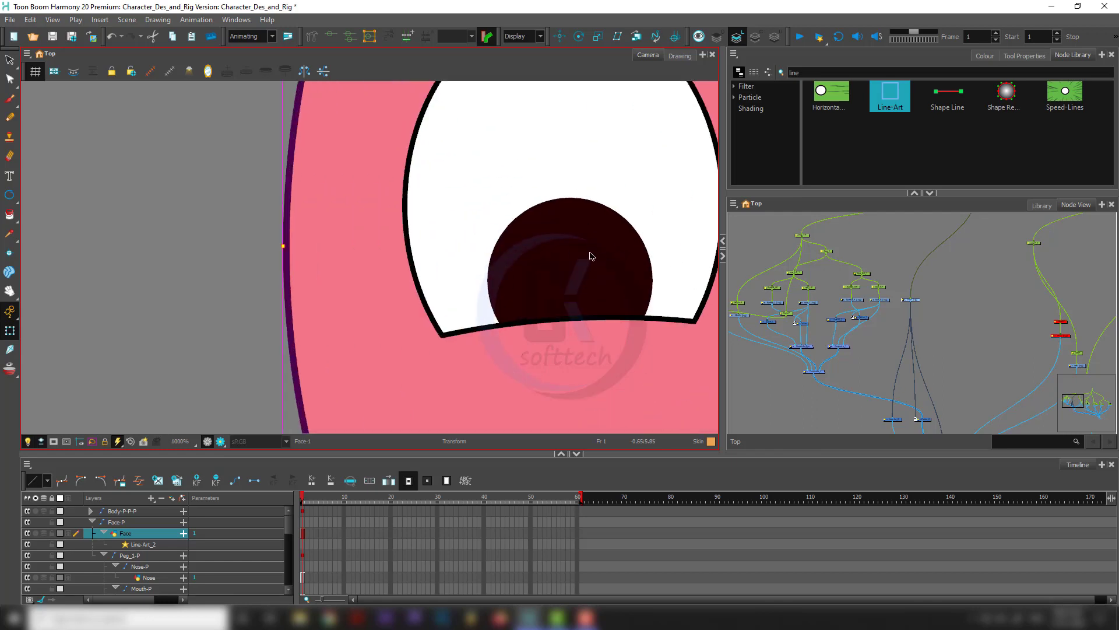
{"action": "scroll", "coordinate": [591, 257], "scroll_direction": "up", "scroll_amount": 1}
{"action": "scroll", "coordinate": [623, 185], "scroll_direction": "down", "scroll_amount": 1}
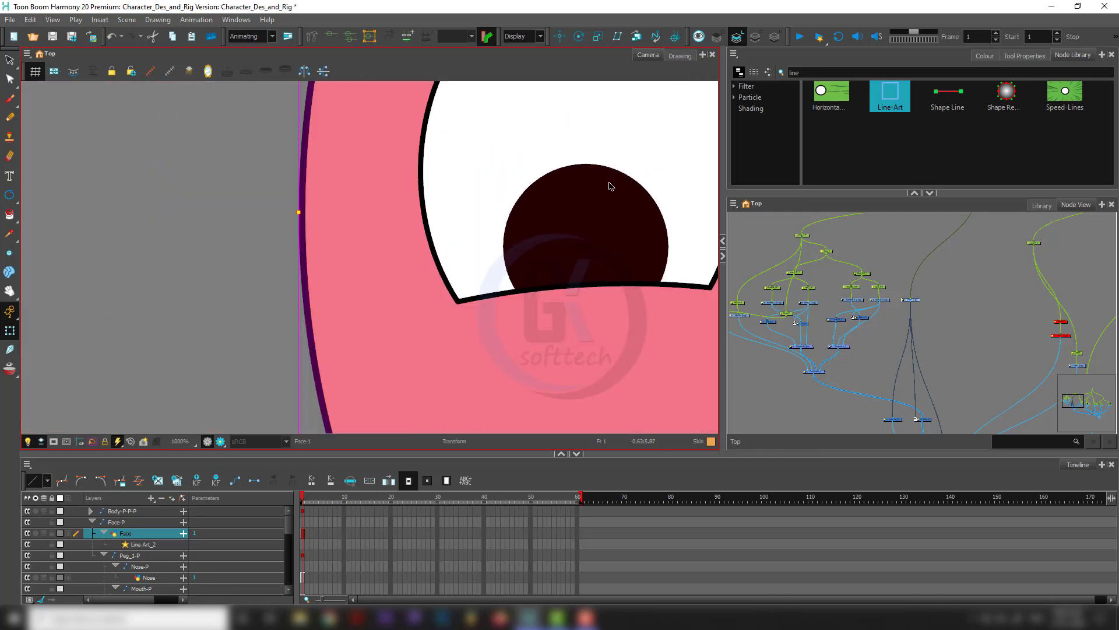
{"action": "scroll", "coordinate": [607, 254], "scroll_direction": "down", "scroll_amount": 7}
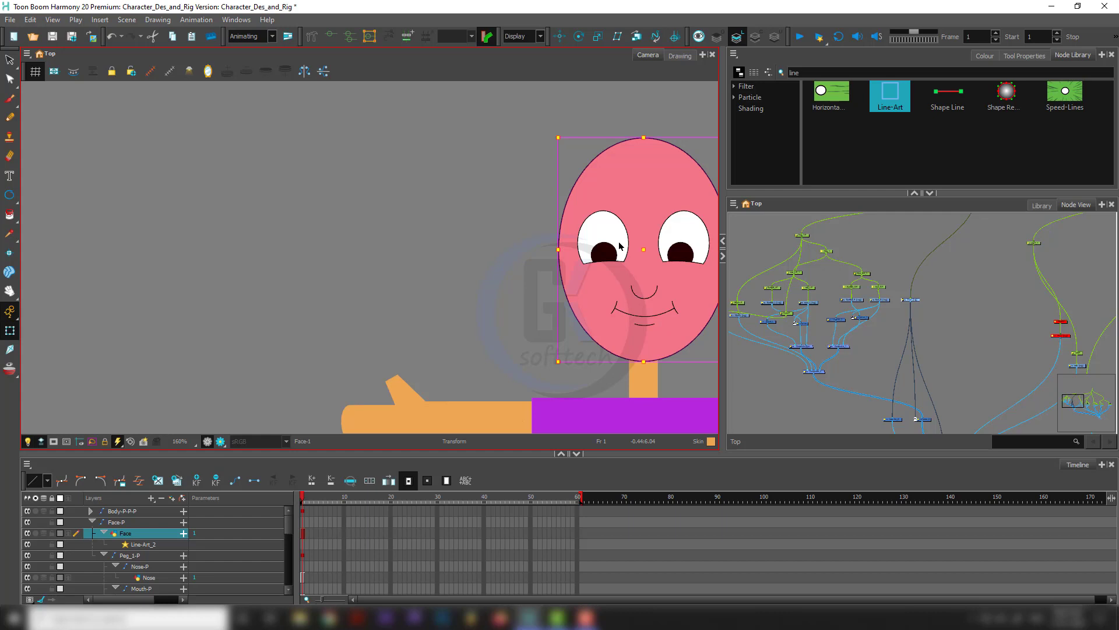
{"action": "scroll", "coordinate": [943, 366], "scroll_direction": "up", "scroll_amount": 3}
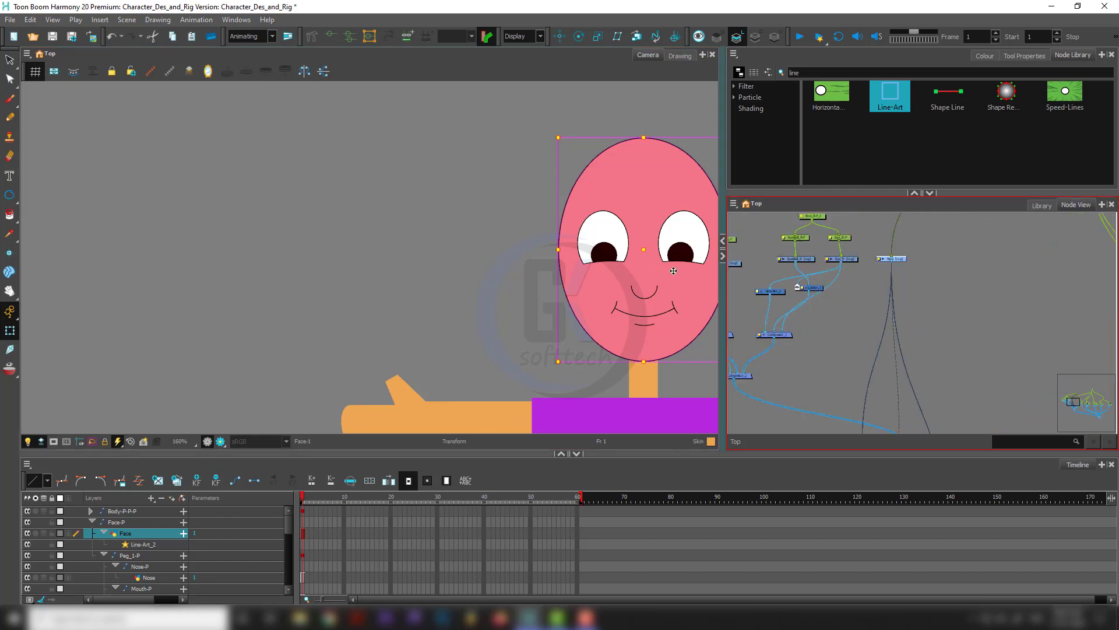
{"action": "left_click_drag", "start_coordinate": [982, 322], "coordinate": [819, 307]}
{"action": "scroll", "coordinate": [822, 308], "scroll_direction": "down", "scroll_amount": 1}
{"action": "left_click_drag", "start_coordinate": [926, 275], "coordinate": [963, 317]}
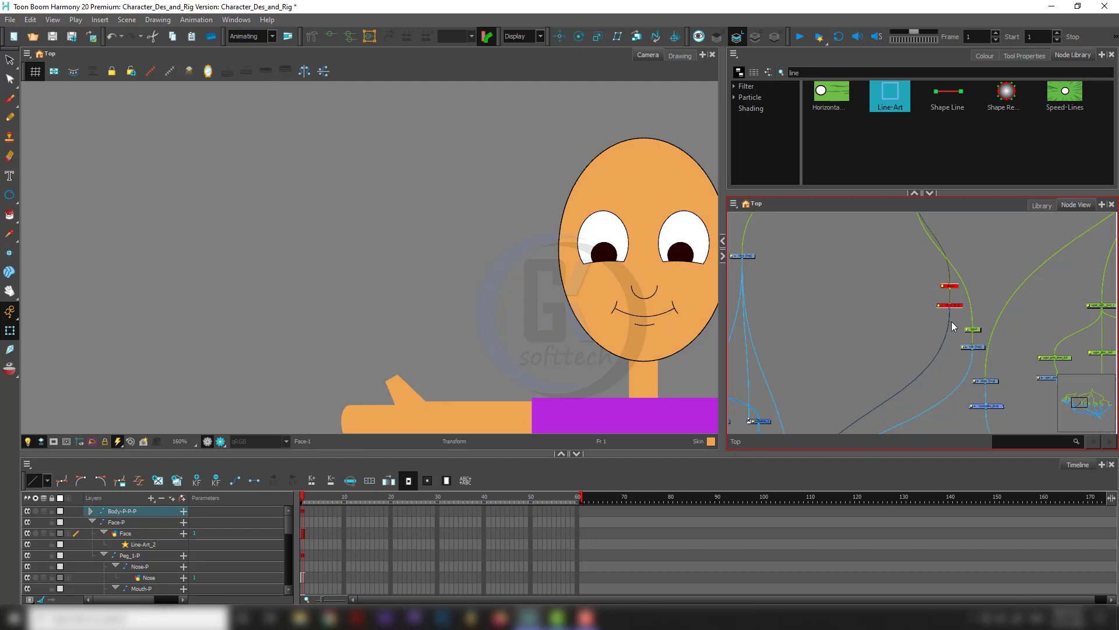
{"action": "key", "text": "a"}
{"action": "scroll", "coordinate": [564, 252], "scroll_direction": "up", "scroll_amount": 5}
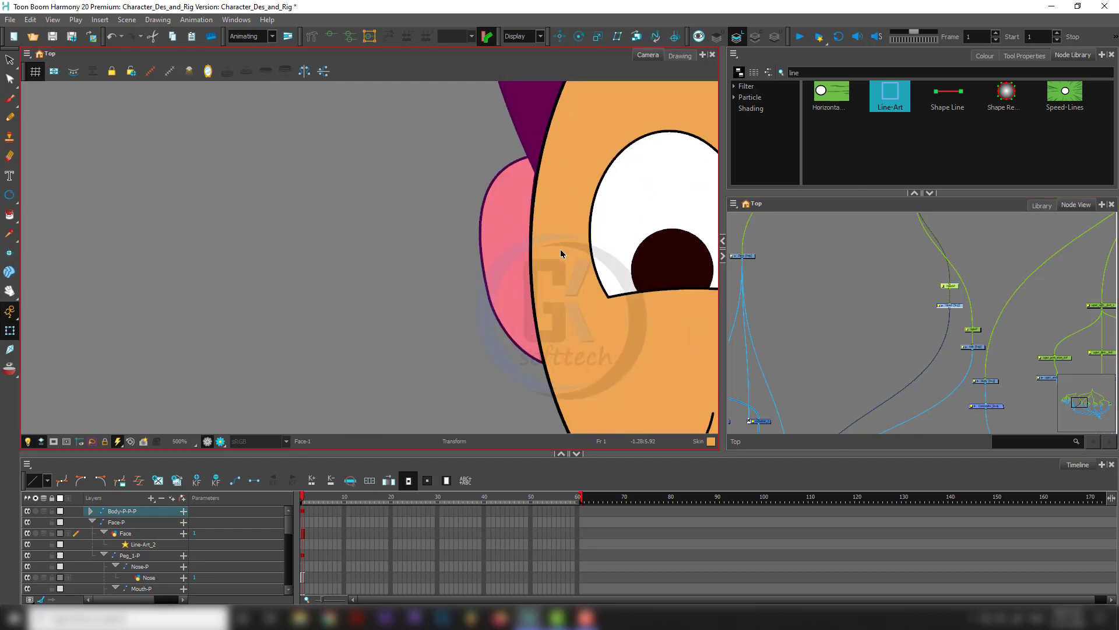
Select the head drawing with the hair and ears and examine its outlines with the Select tool.
{"action": "left_click", "coordinate": [464, 262]}
{"action": "scroll", "coordinate": [465, 264], "scroll_direction": "down", "scroll_amount": 4}
{"action": "left_click", "coordinate": [489, 263]}
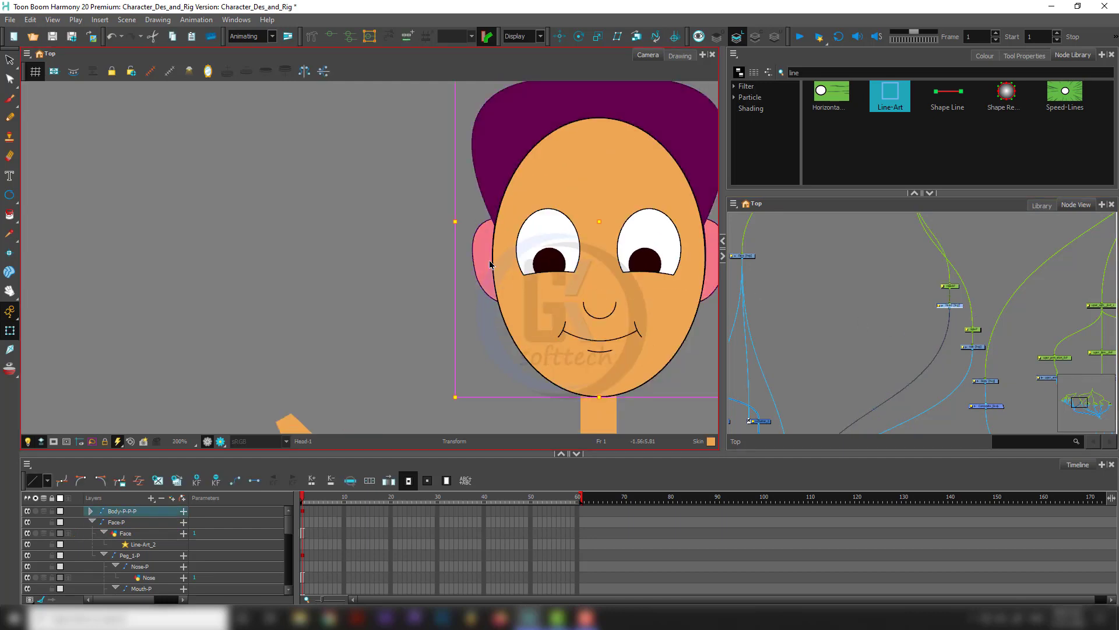
{"action": "key", "text": "alt+s"}
{"action": "key", "text": "shift+t"}
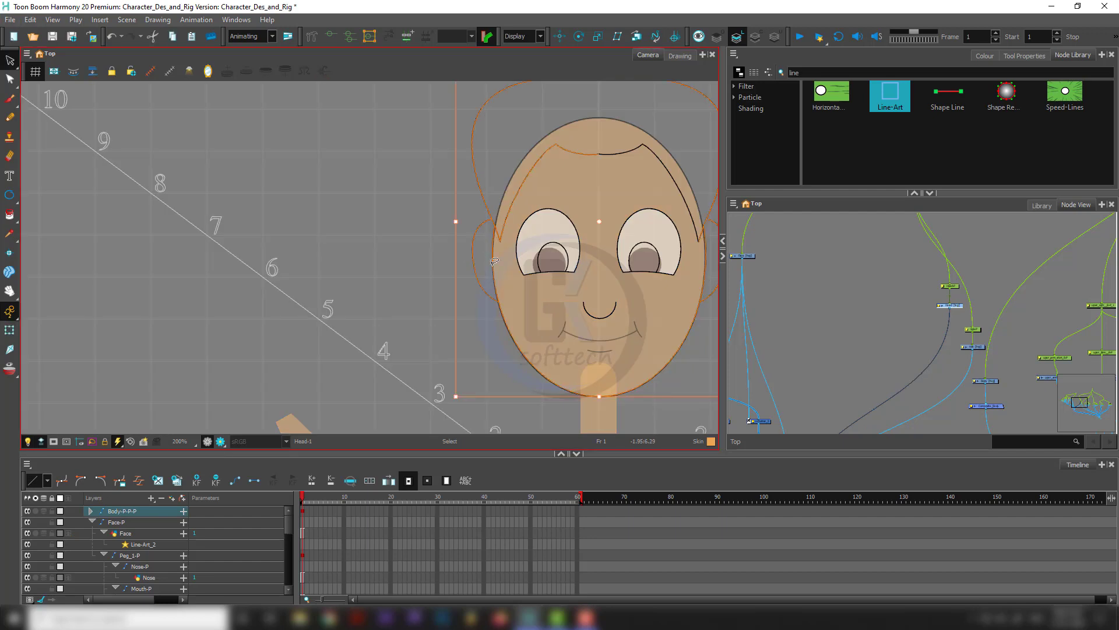
{"action": "left_click", "coordinate": [831, 307]}
Trace the connections from the Face and head drawings down to their shared composite.
{"action": "scroll", "coordinate": [831, 306], "scroll_direction": "down", "scroll_amount": 2}
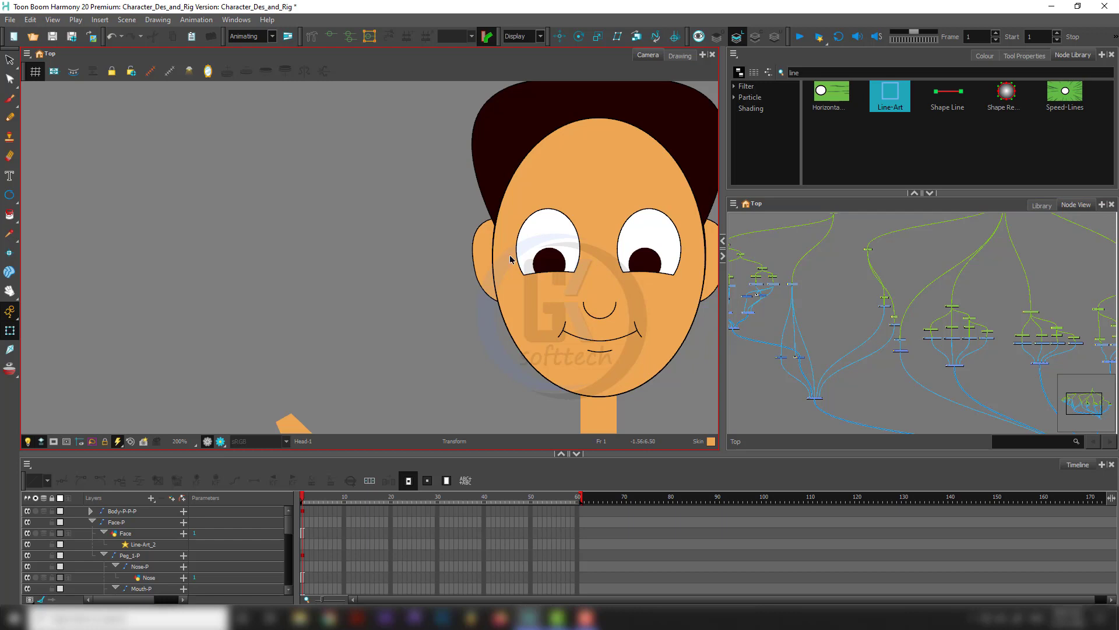
{"action": "scroll", "coordinate": [829, 371], "scroll_direction": "up", "scroll_amount": 2}
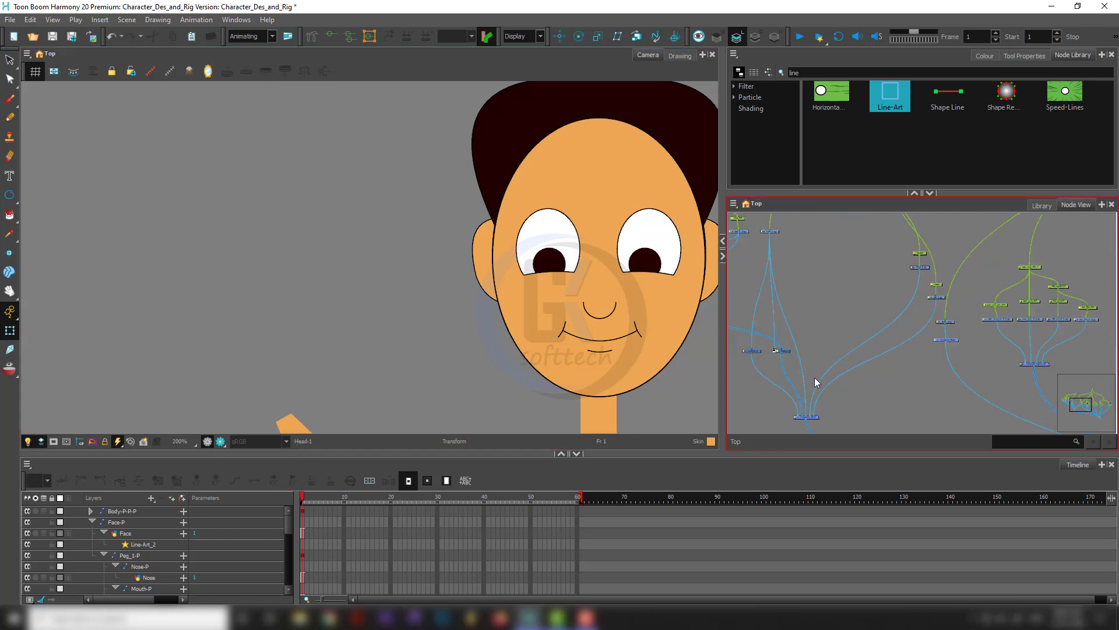
{"action": "left_click_drag", "start_coordinate": [808, 350], "coordinate": [814, 437]}
{"action": "left_click", "coordinate": [761, 266]}
{"action": "scroll", "coordinate": [794, 414], "scroll_direction": "down", "scroll_amount": 3}
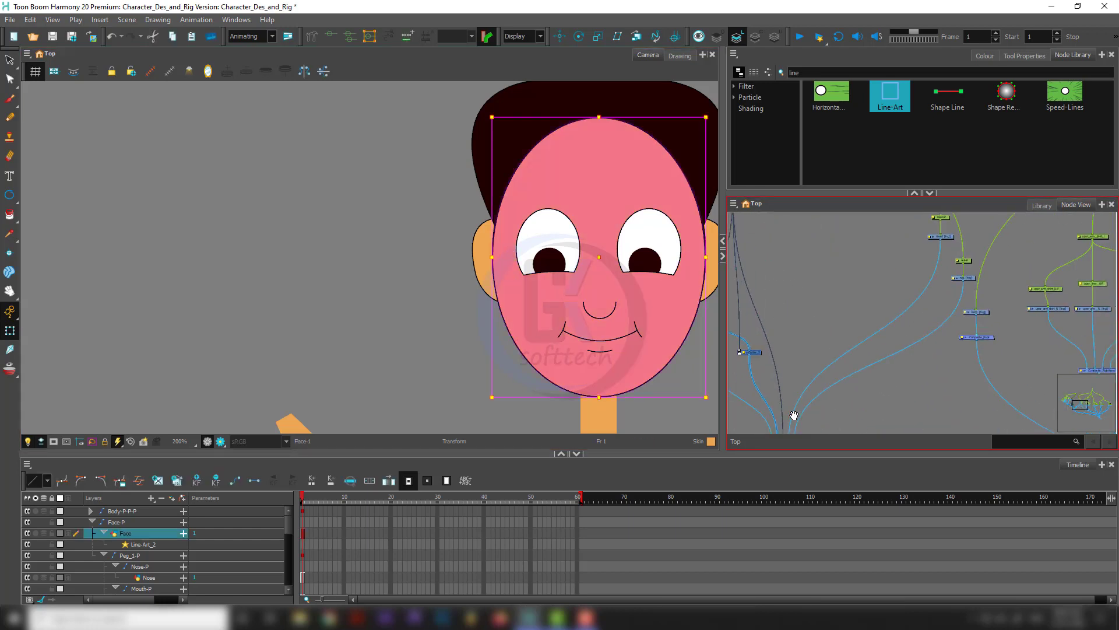
{"action": "scroll", "coordinate": [810, 277], "scroll_direction": "down", "scroll_amount": 3}
{"action": "left_click", "coordinate": [815, 271]}
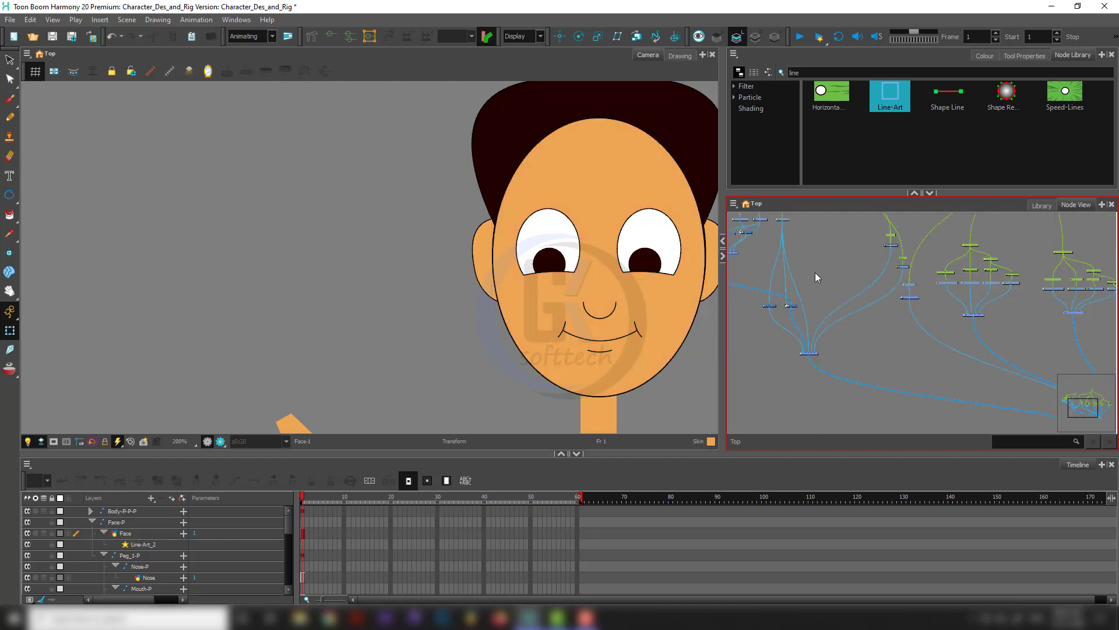
Add a new vector drawing layer, place its node beside the Face node, and name it Ea_L.
{"action": "key", "text": "ctrl+r"}
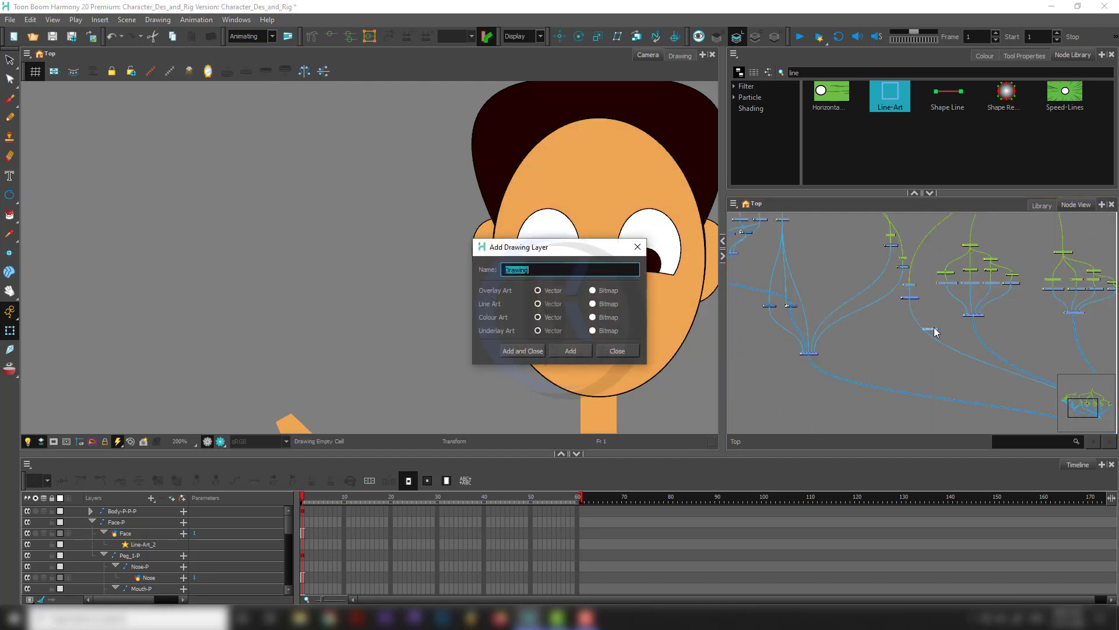
{"action": "key", "text": "Return"}
{"action": "scroll", "coordinate": [809, 226], "scroll_direction": "up", "scroll_amount": 5}
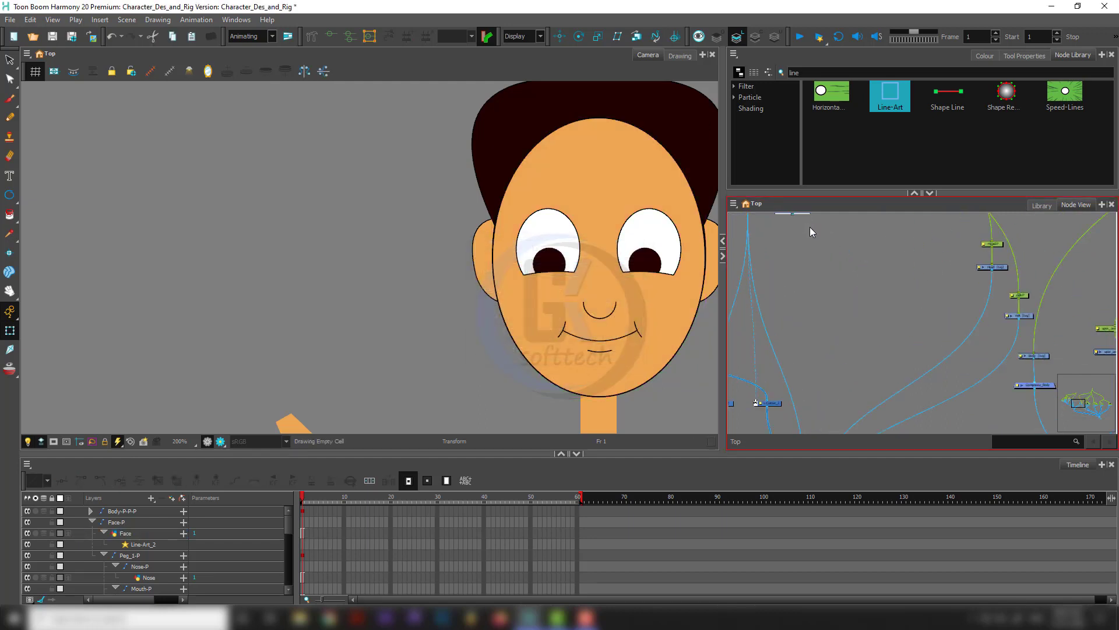
{"action": "left_click_drag", "start_coordinate": [810, 226], "coordinate": [838, 300]}
{"action": "scroll", "coordinate": [830, 294], "scroll_direction": "up", "scroll_amount": 4}
{"action": "left_click", "coordinate": [826, 293]}
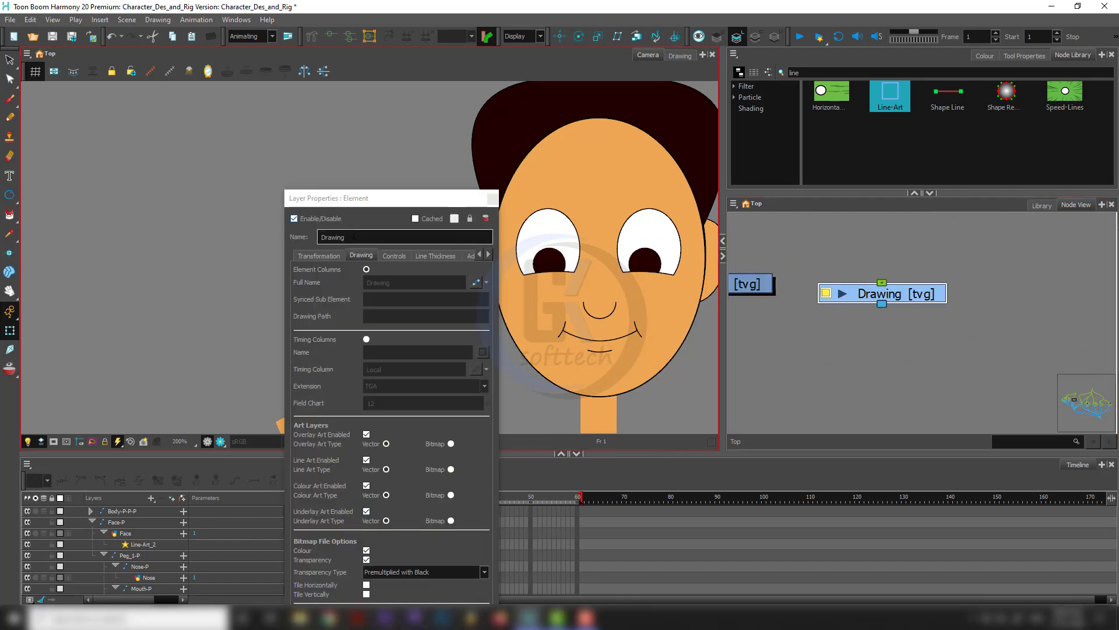
{"action": "type", "text": "Ea_L"}
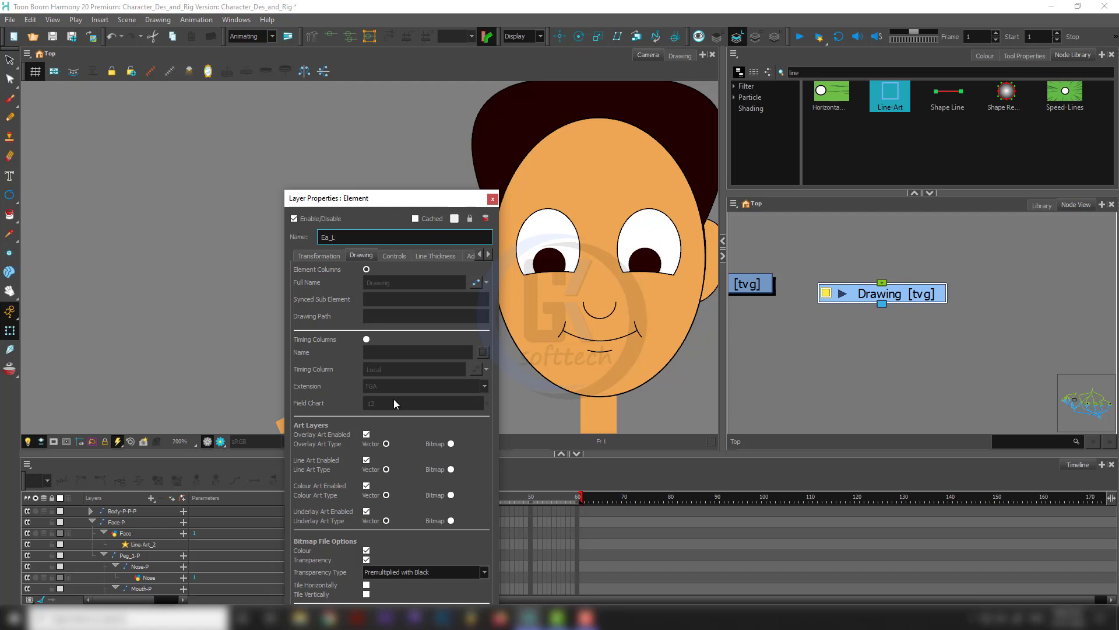
{"action": "left_click", "coordinate": [493, 198]}
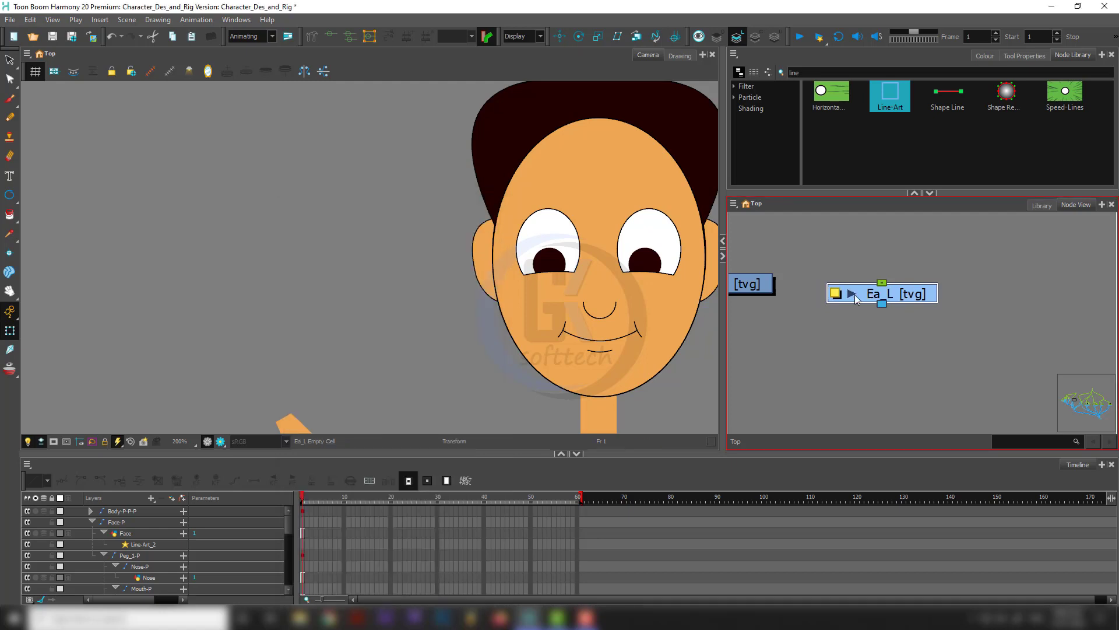
Connect the Ea_L drawing down to the face's composite and add a parent peg above the drawing.
{"action": "left_click_drag", "start_coordinate": [882, 303], "coordinate": [921, 460]}
{"action": "left_click_drag", "start_coordinate": [925, 341], "coordinate": [915, 387]}
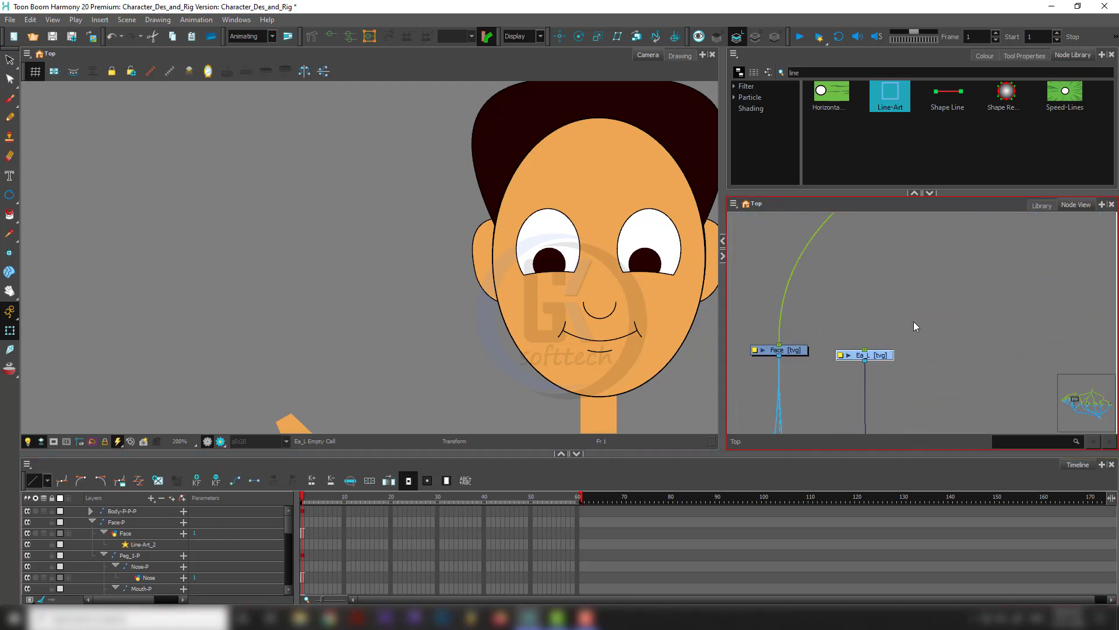
{"action": "left_click", "coordinate": [838, 357]}
{"action": "key", "text": "ctrl+p"}
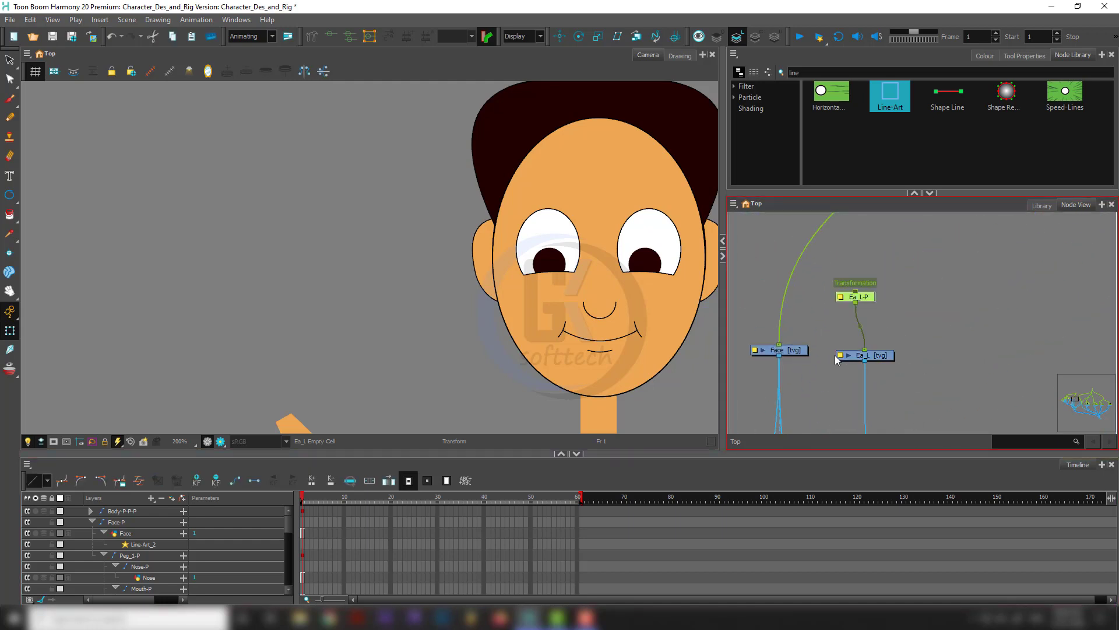
{"action": "left_click_drag", "start_coordinate": [887, 327], "coordinate": [875, 320]}
{"action": "scroll", "coordinate": [875, 320], "scroll_direction": "down", "scroll_amount": 5}
{"action": "scroll", "coordinate": [904, 282], "scroll_direction": "up", "scroll_amount": 2}
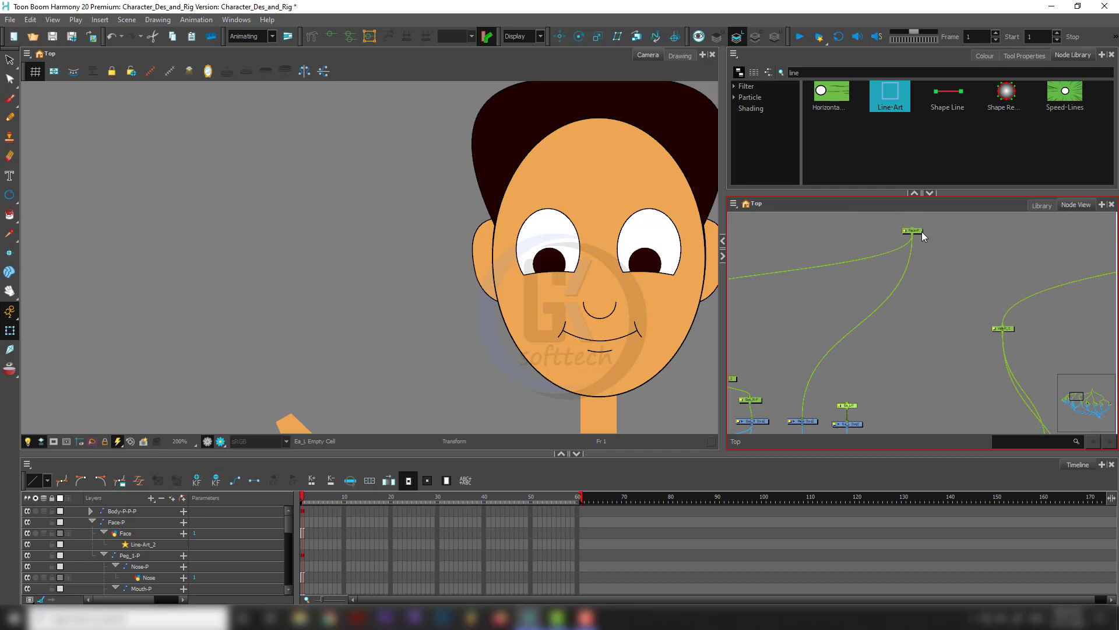
Move the Face-P peg above the Face and Ea_L drawings and attach the Ea_L-P peg beneath it.
{"action": "left_click_drag", "start_coordinate": [921, 232], "coordinate": [839, 231]}
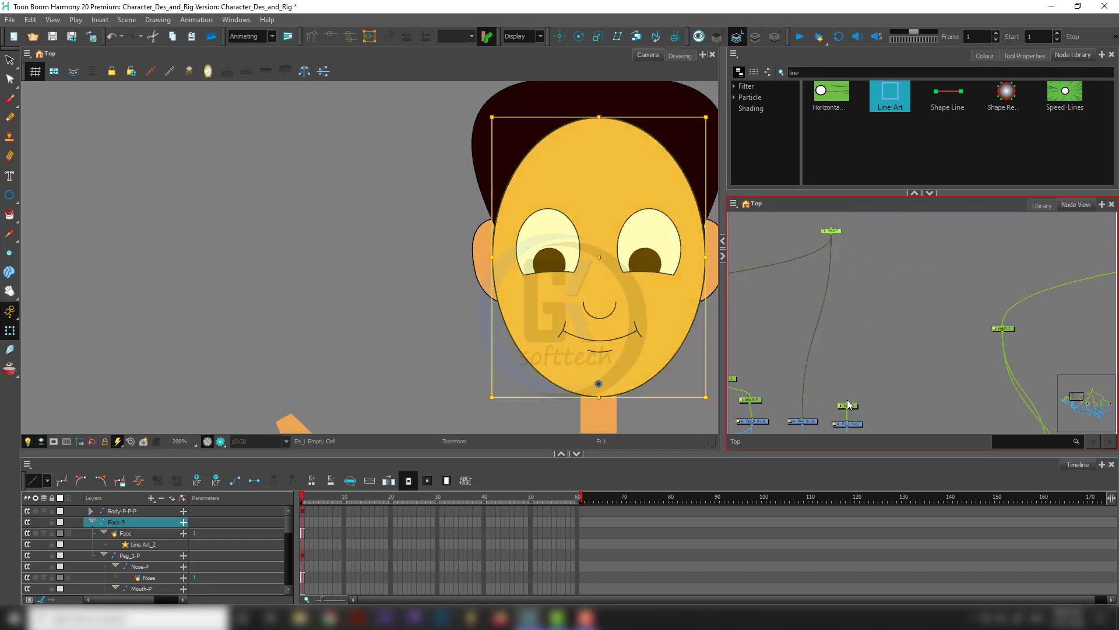
{"action": "left_click_drag", "start_coordinate": [849, 404], "coordinate": [833, 234]}
{"action": "scroll", "coordinate": [858, 389], "scroll_direction": "down", "scroll_amount": 2}
{"action": "scroll", "coordinate": [856, 388], "scroll_direction": "up", "scroll_amount": 2}
Draw an ellipse over the ear on the viewer's left in the Ea_L drawing using the Ellipse tool.
{"action": "left_click", "coordinate": [861, 386]}
{"action": "key", "text": "alt+s"}
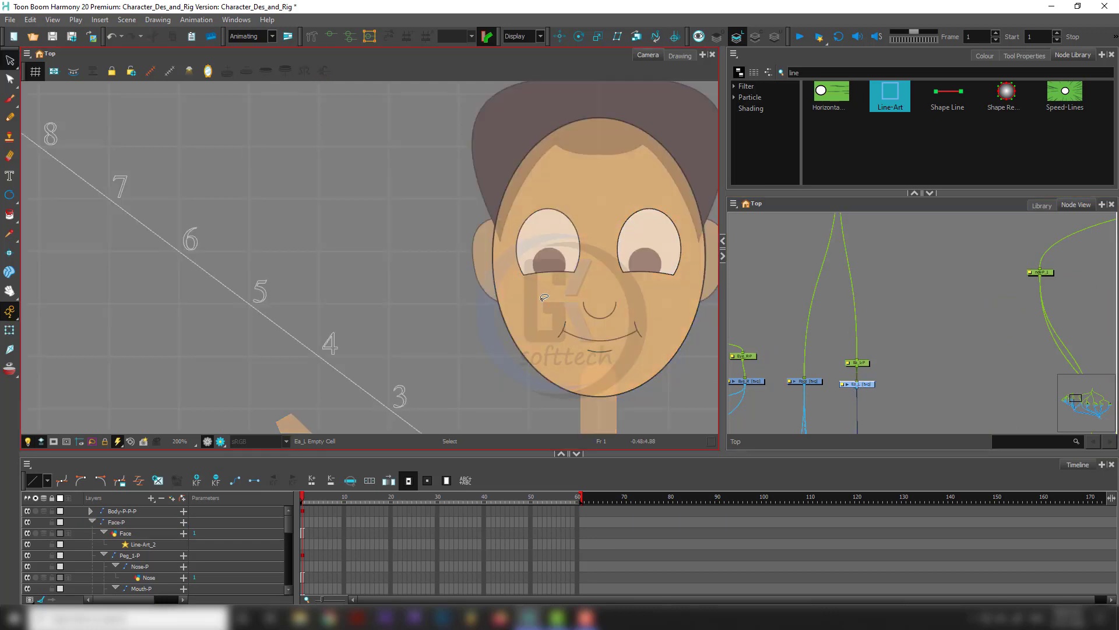
{"action": "scroll", "coordinate": [539, 298], "scroll_direction": "up", "scroll_amount": 3}
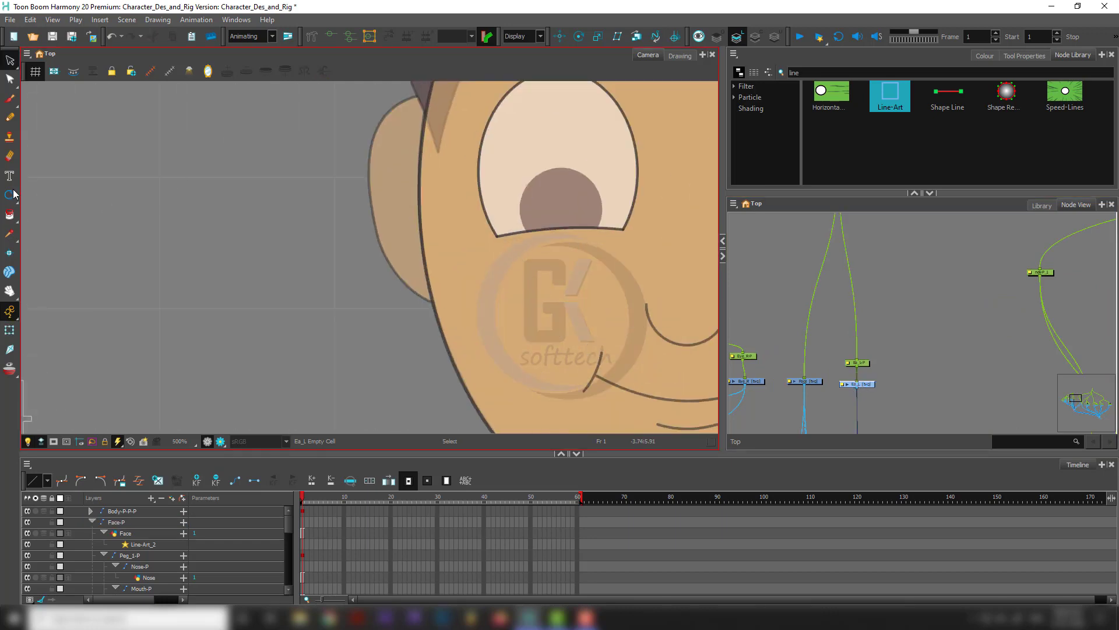
{"action": "left_click_drag", "start_coordinate": [14, 194], "coordinate": [41, 205]}
{"action": "left_click_drag", "start_coordinate": [447, 182], "coordinate": [487, 283]}
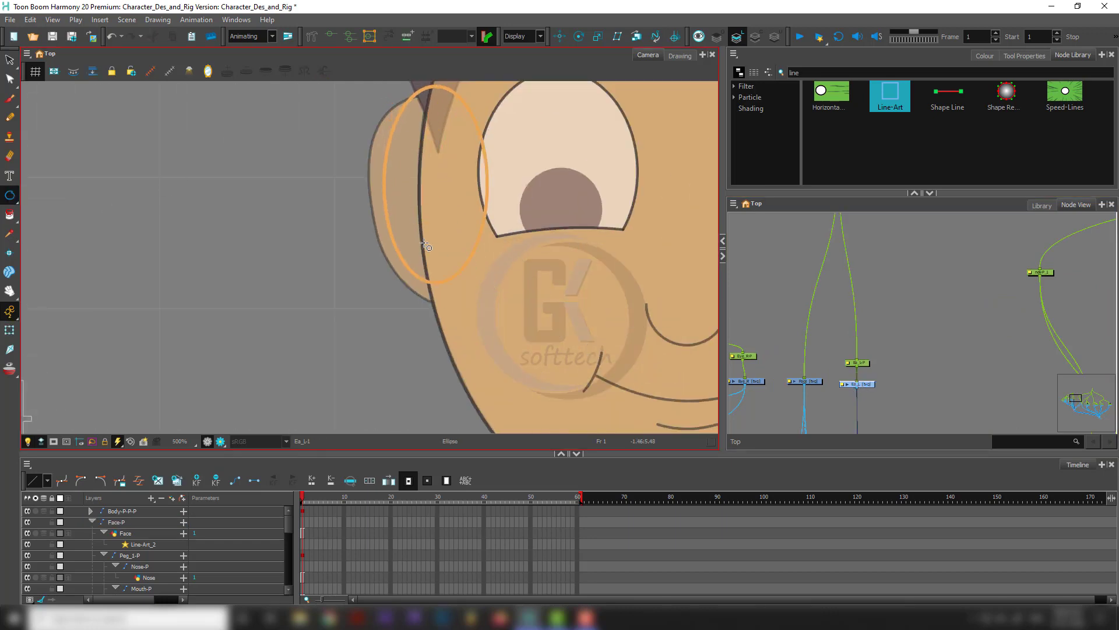
Recolour the ear ellipse's outline with the Line Drawing swatch.
{"action": "key", "text": "alt+s"}
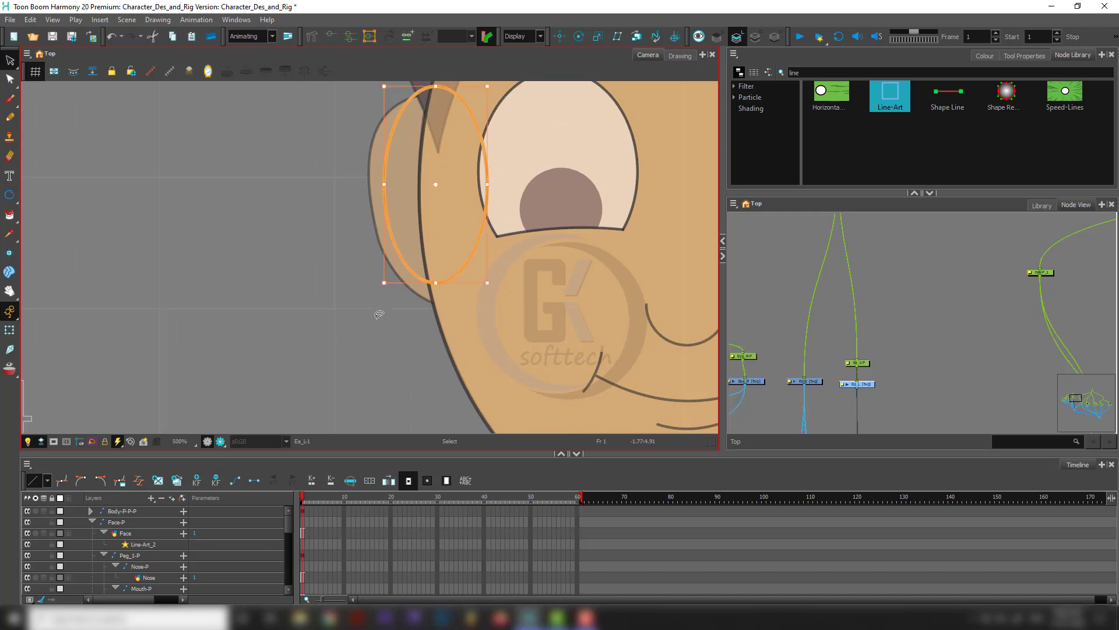
{"action": "left_click", "coordinate": [985, 56]}
{"action": "left_click_drag", "start_coordinate": [815, 193], "coordinate": [814, 290]}
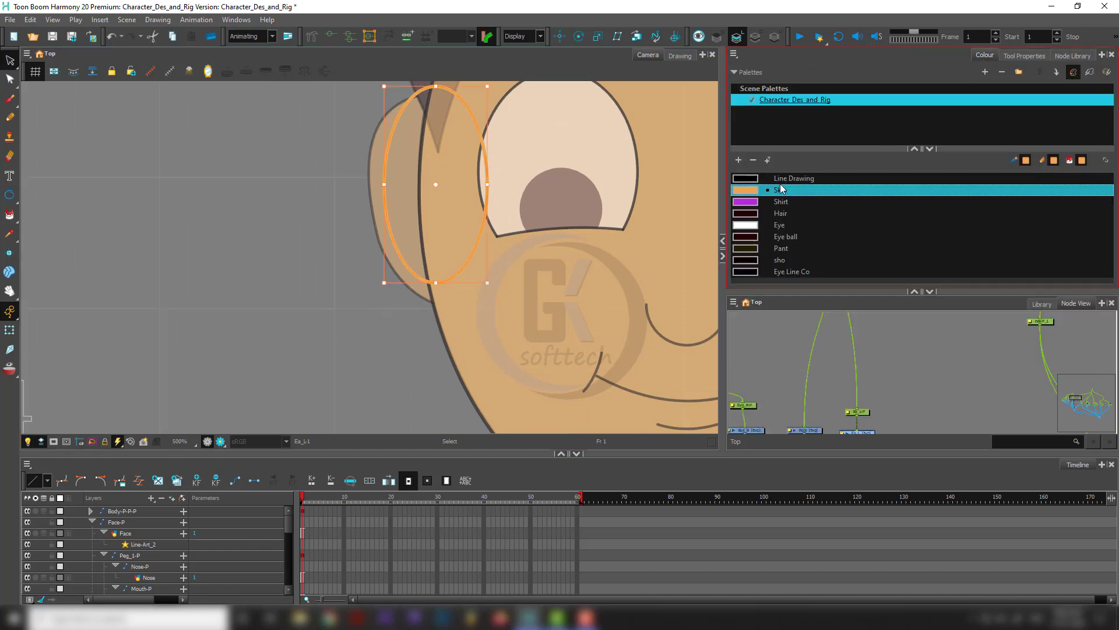
{"action": "left_click", "coordinate": [752, 178]}
Move the ellipse down over the ear and enlarge it to match the ear's height.
{"action": "key", "text": "alt+q"}
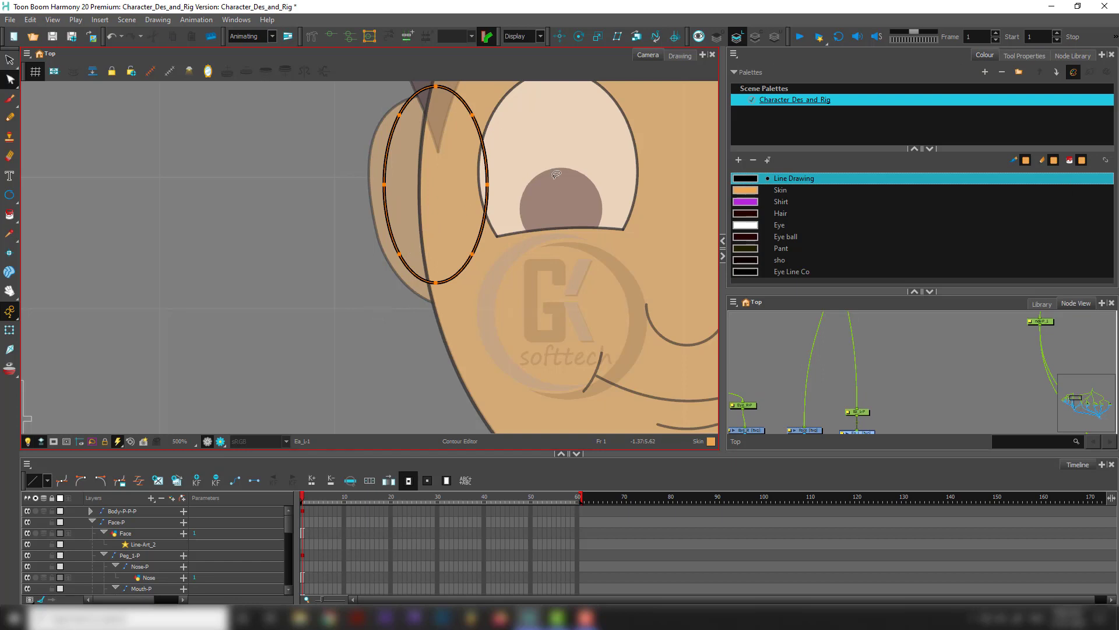
{"action": "key", "text": "alt+s"}
{"action": "mouse_move", "coordinate": [408, 265]}
{"action": "left_mouse_down"}
{"action": "mouse_move", "coordinate": [402, 285]}
{"action": "mouse_move", "coordinate": [414, 285]}
{"action": "left_mouse_up"}
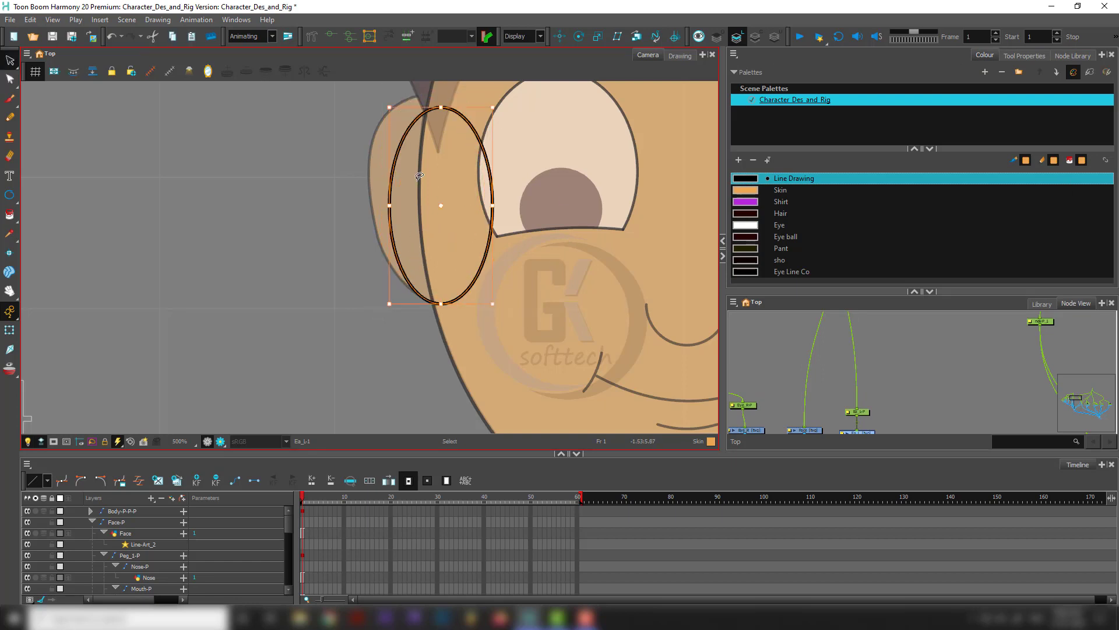
{"action": "left_click_drag", "start_coordinate": [444, 109], "coordinate": [441, 93]}
Reshape the ellipse's outer contour points and smooth its upper curve to follow the original ear outline.
{"action": "key", "text": "alt+q"}
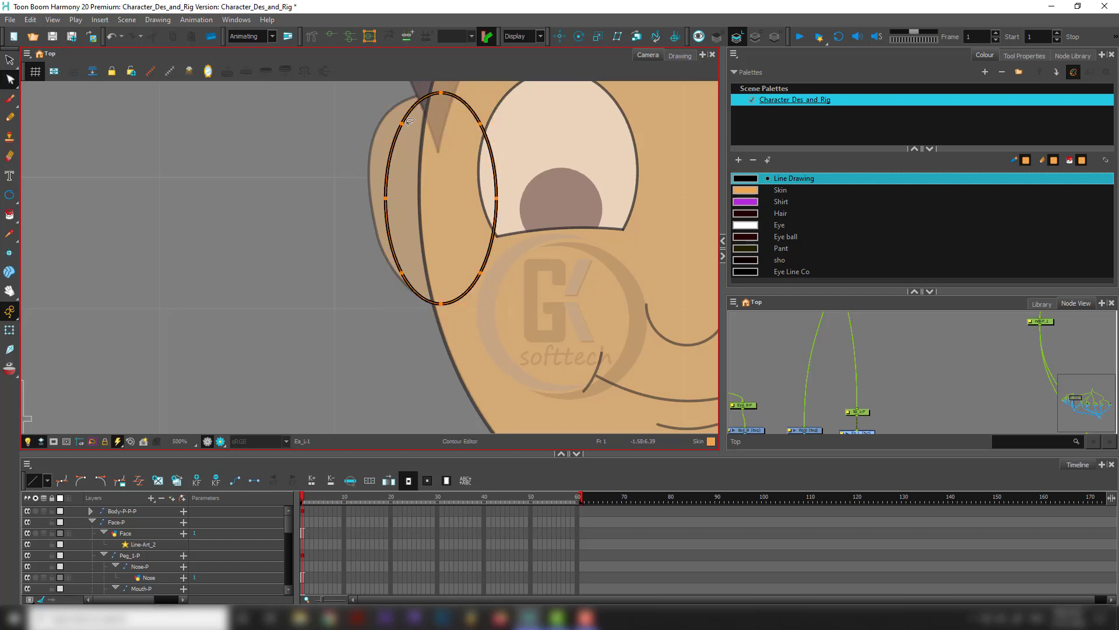
{"action": "left_click_drag", "start_coordinate": [386, 121], "coordinate": [385, 121]}
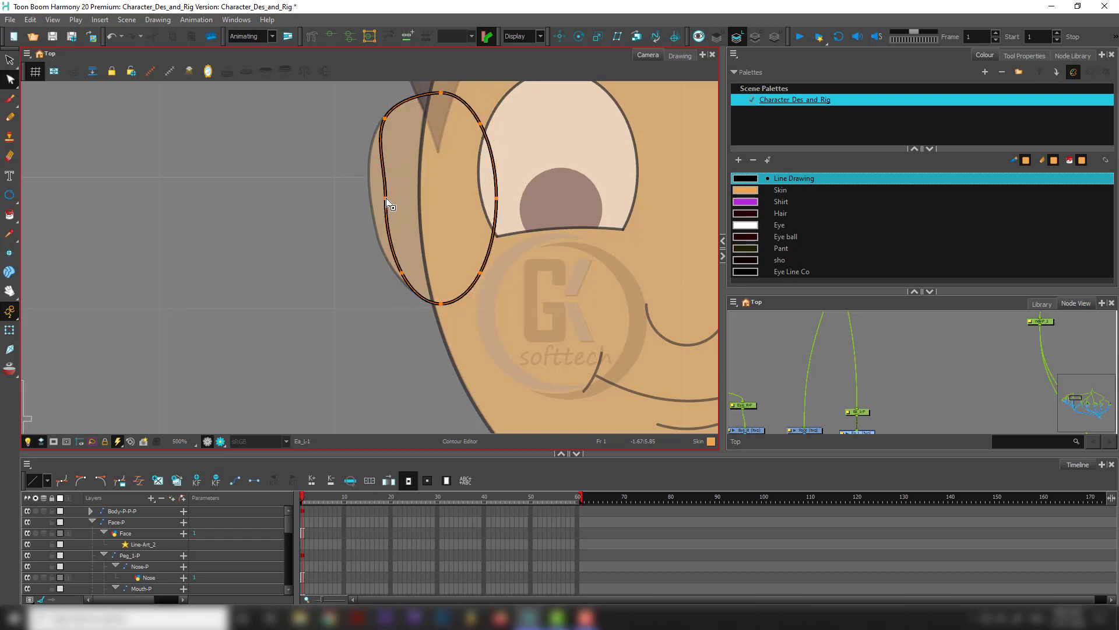
{"action": "left_click_drag", "start_coordinate": [386, 198], "coordinate": [372, 199]}
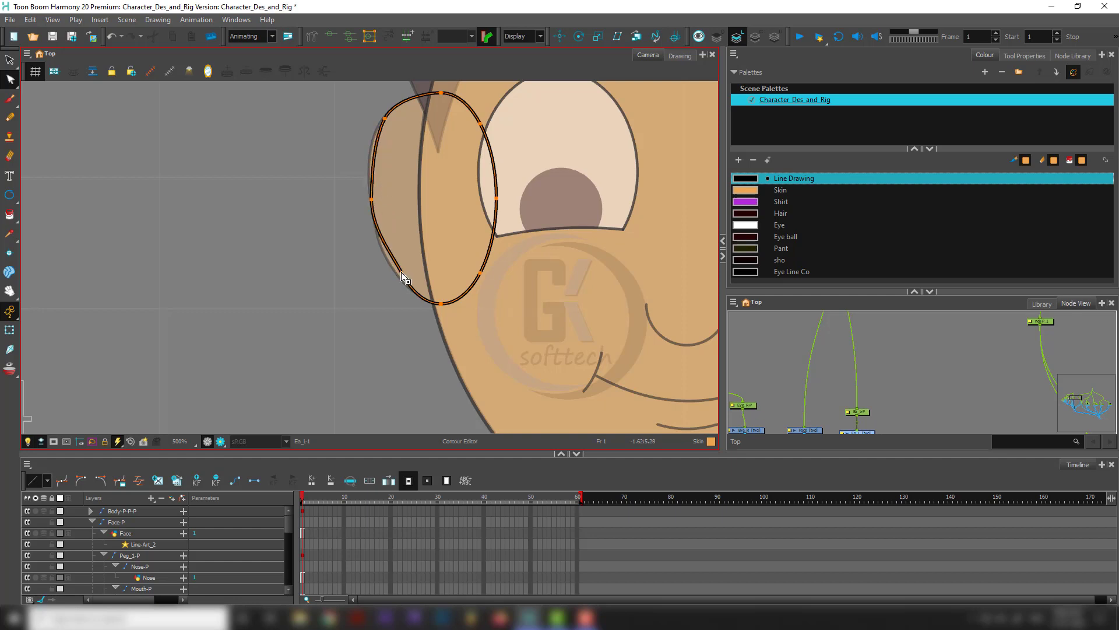
{"action": "scroll", "coordinate": [400, 275], "scroll_direction": "up", "scroll_amount": 1}
{"action": "scroll", "coordinate": [398, 195], "scroll_direction": "up", "scroll_amount": 1}
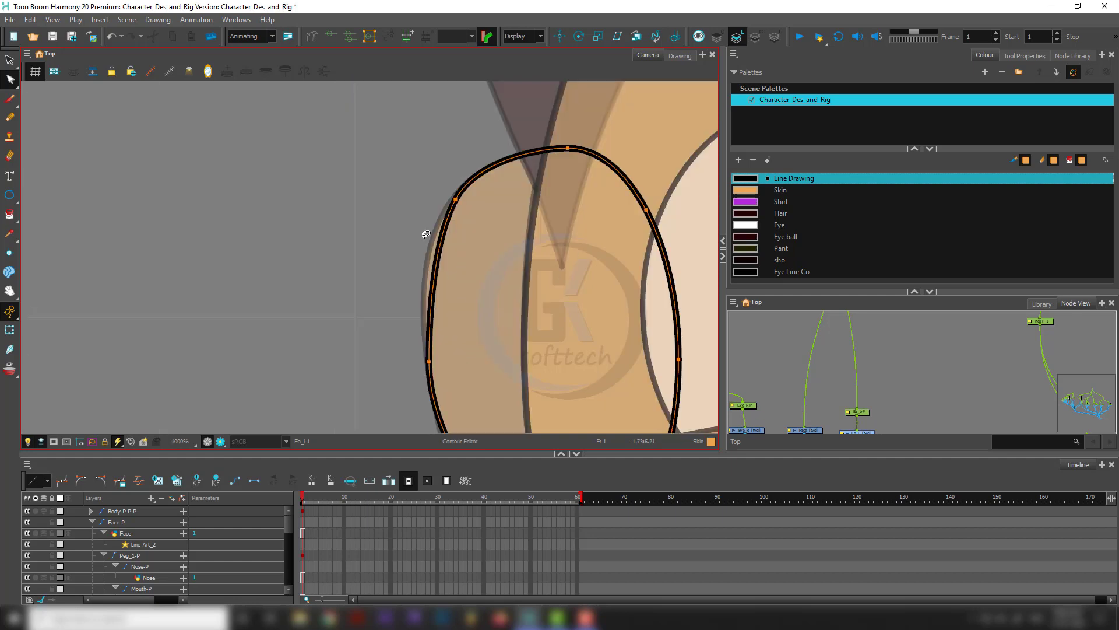
{"action": "mouse_move", "coordinate": [479, 168]}
{"action": "left_mouse_down"}
{"action": "mouse_move", "coordinate": [431, 216]}
{"action": "mouse_move", "coordinate": [453, 223]}
{"action": "left_mouse_up"}
{"action": "left_click_drag", "start_coordinate": [436, 238], "coordinate": [421, 248]}
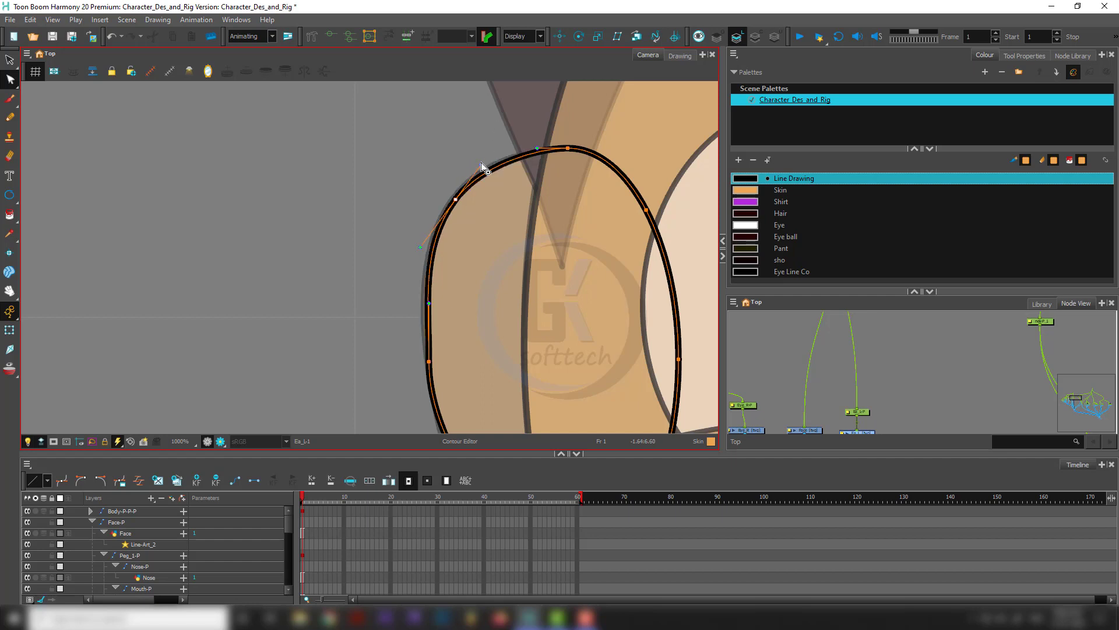
{"action": "left_click", "coordinate": [451, 271]}
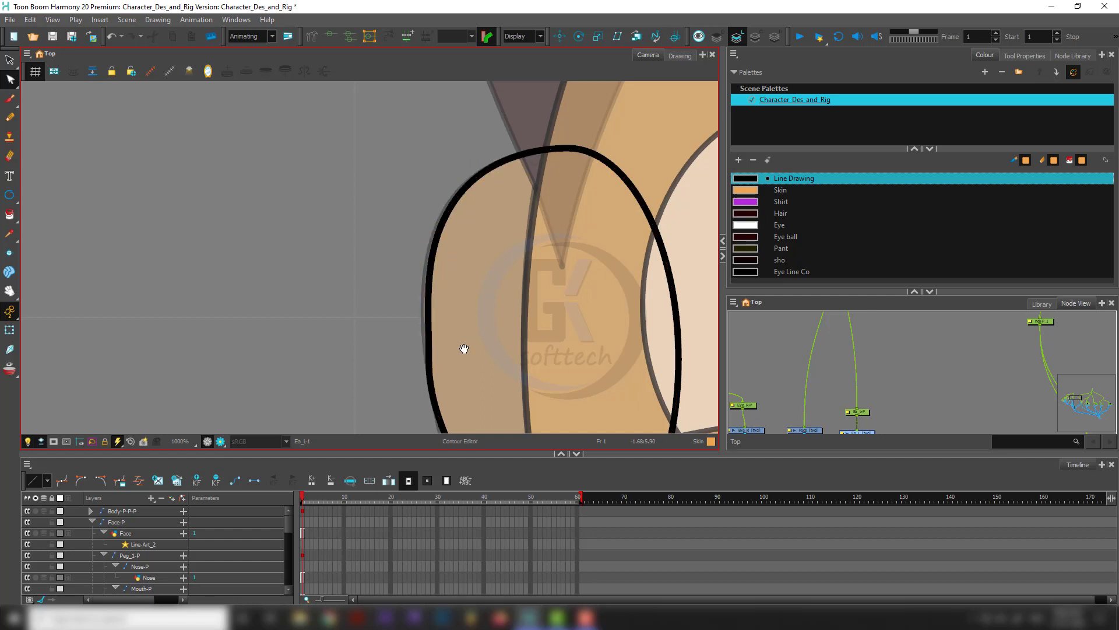
Adjust the contour points and curve handles along the ear's outer middle and lower edge to match the original ear.
{"action": "left_click_drag", "start_coordinate": [465, 348], "coordinate": [460, 236]}
{"action": "left_click", "coordinate": [455, 271]}
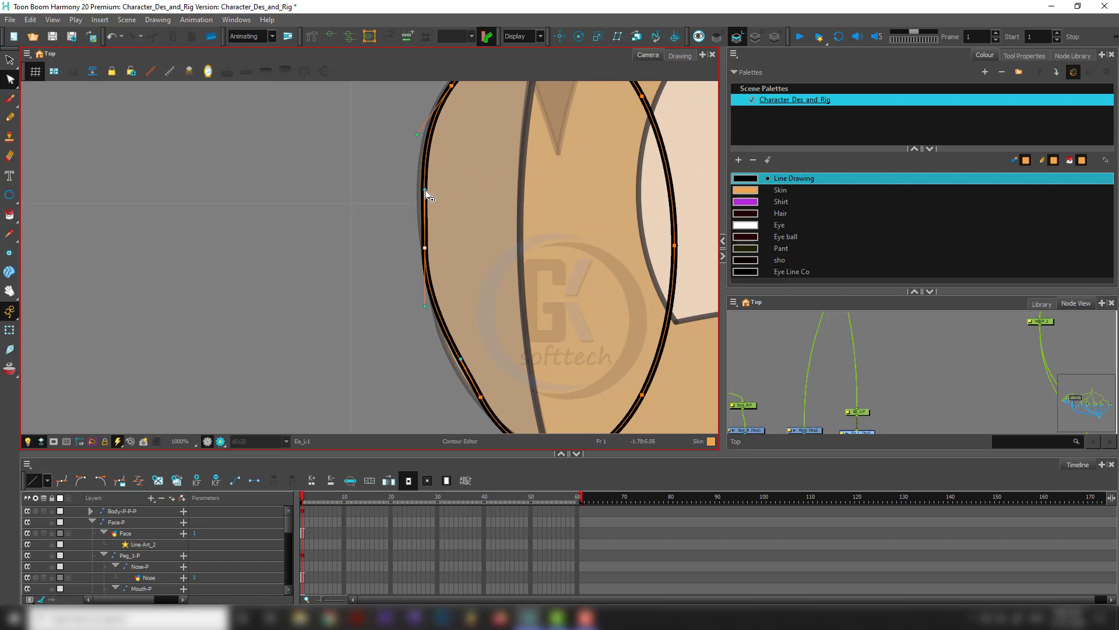
{"action": "left_click_drag", "start_coordinate": [425, 191], "coordinate": [420, 188]}
{"action": "left_click", "coordinate": [479, 368]}
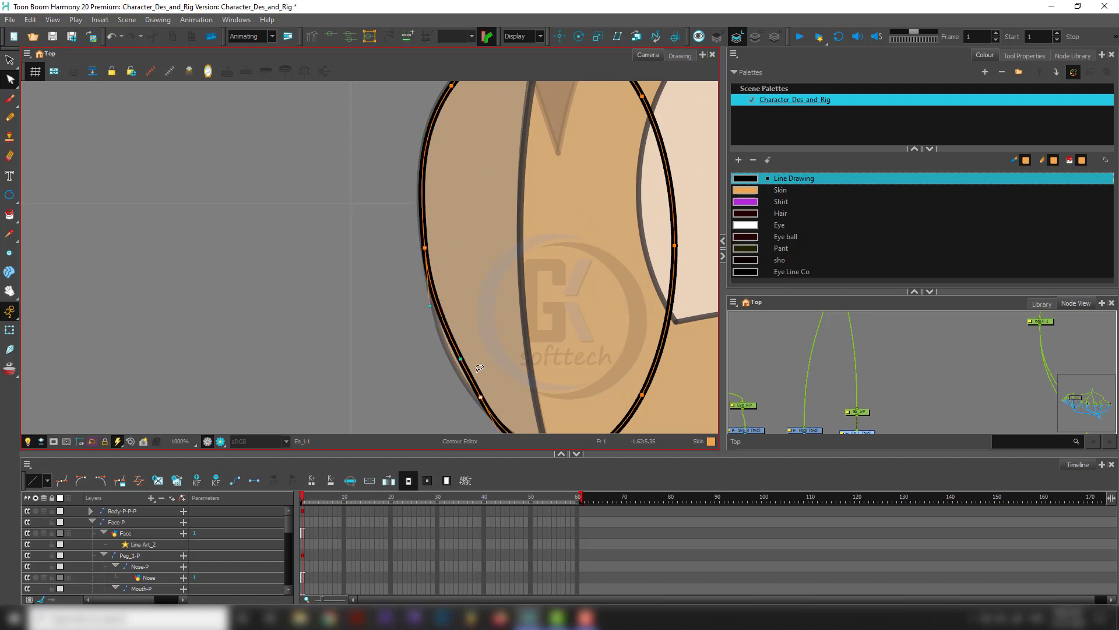
{"action": "left_click_drag", "start_coordinate": [461, 360], "coordinate": [461, 361]}
{"action": "left_click_drag", "start_coordinate": [487, 406], "coordinate": [492, 315]}
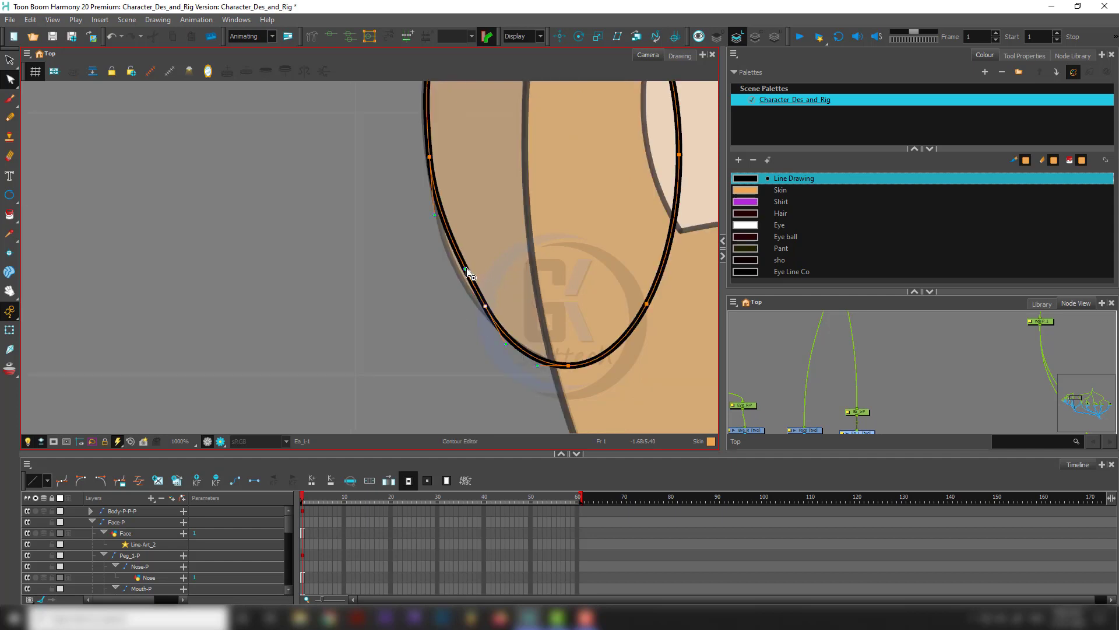
{"action": "left_click_drag", "start_coordinate": [466, 269], "coordinate": [461, 269]}
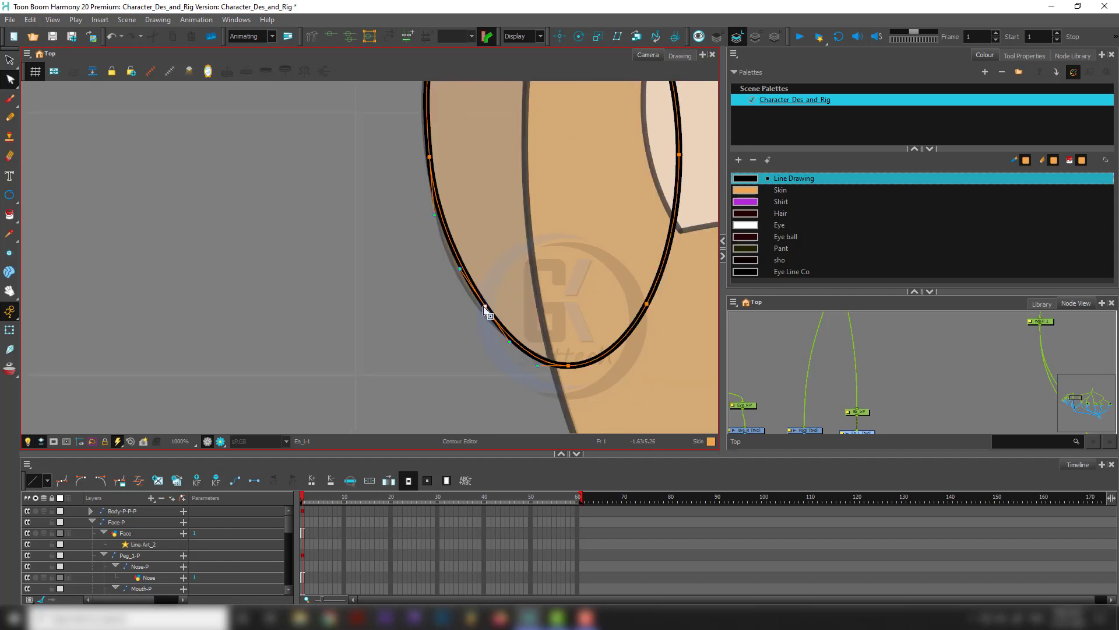
{"action": "left_click_drag", "start_coordinate": [484, 307], "coordinate": [482, 310]}
{"action": "left_click_drag", "start_coordinate": [488, 191], "coordinate": [518, 301]}
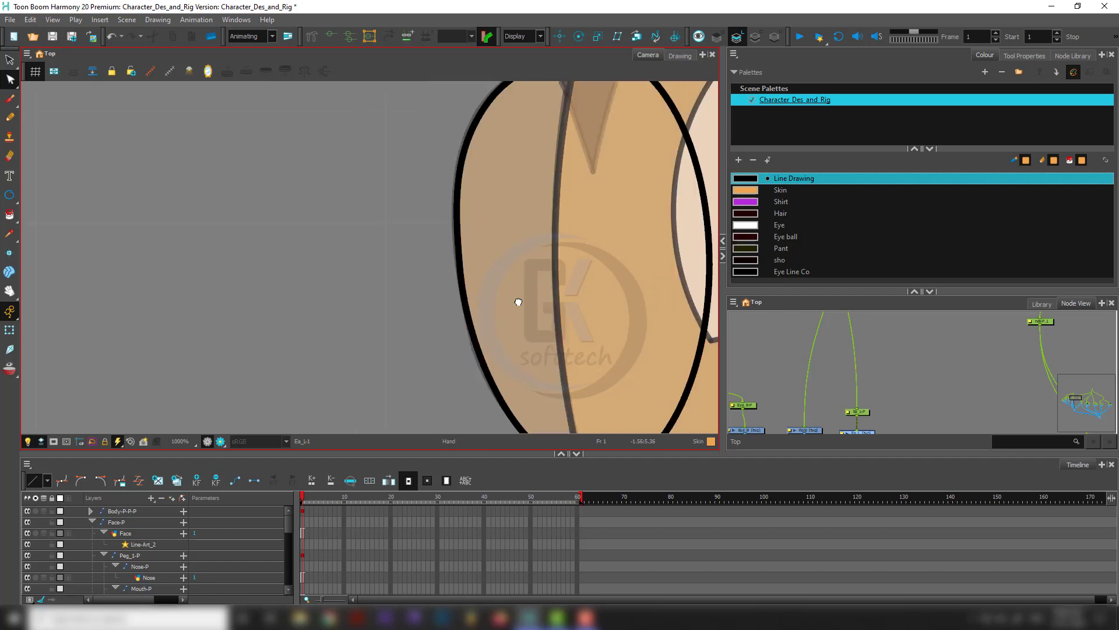
{"action": "scroll", "coordinate": [518, 302], "scroll_direction": "down", "scroll_amount": 5}
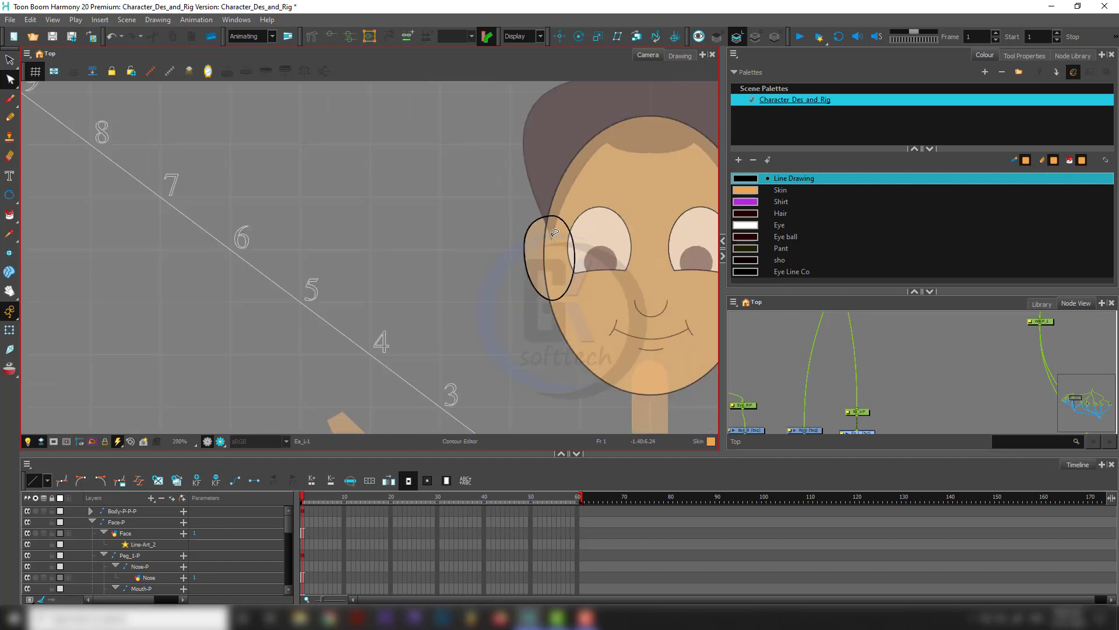
Fill the ear outline with the Skin colour and transfer the fill from Line Art to Colour Art.
{"action": "left_click", "coordinate": [744, 191]}
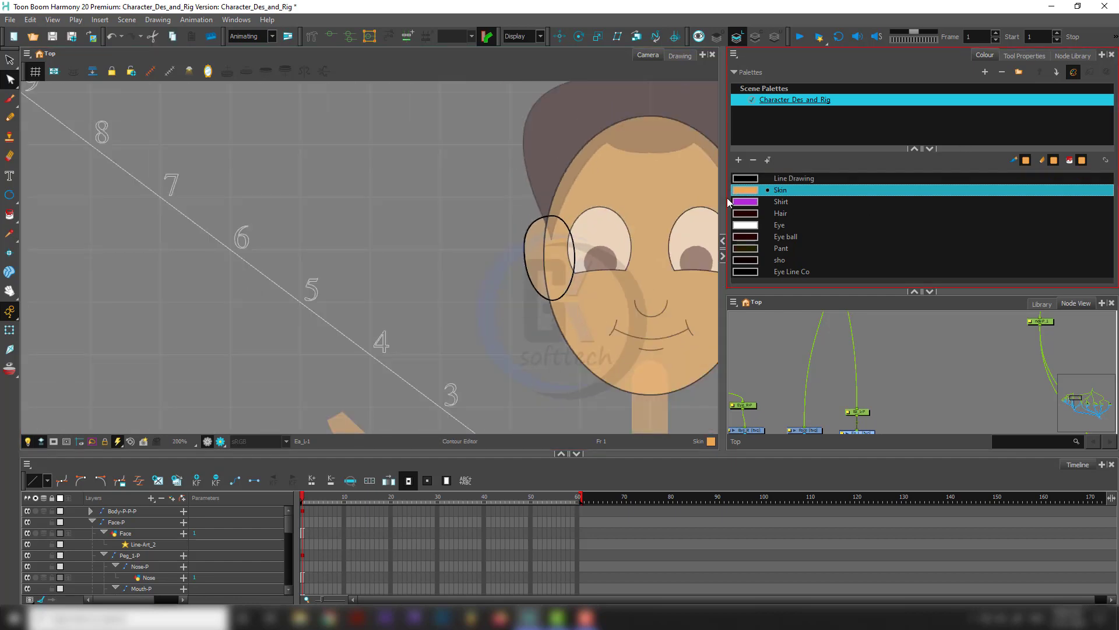
{"action": "left_click", "coordinate": [559, 266]}
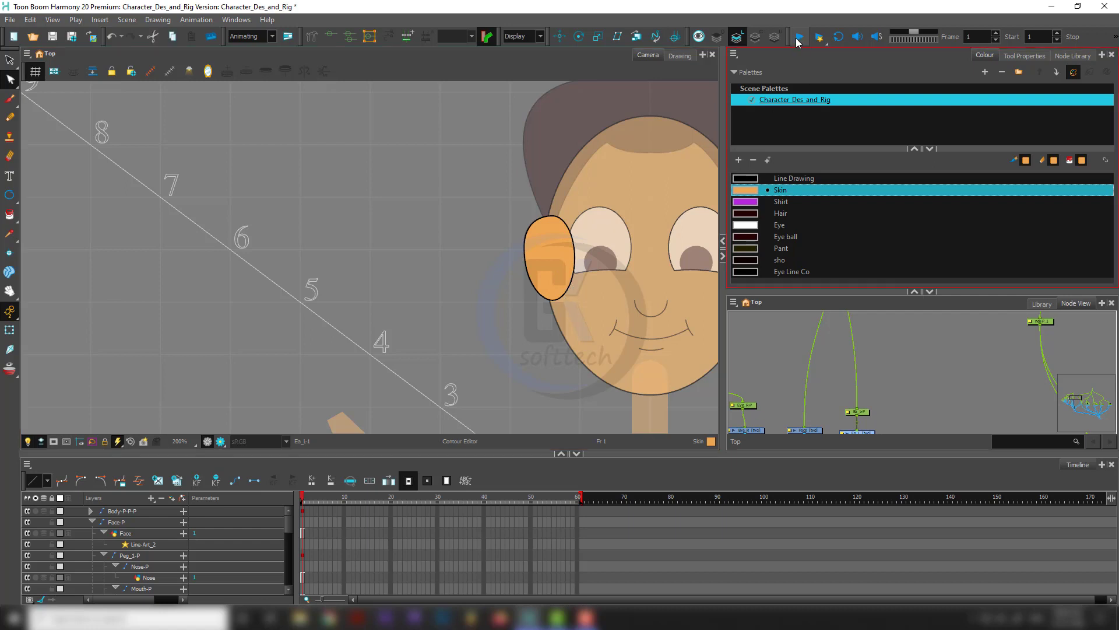
{"action": "scroll", "coordinate": [504, 263], "scroll_direction": "up", "scroll_amount": 3}
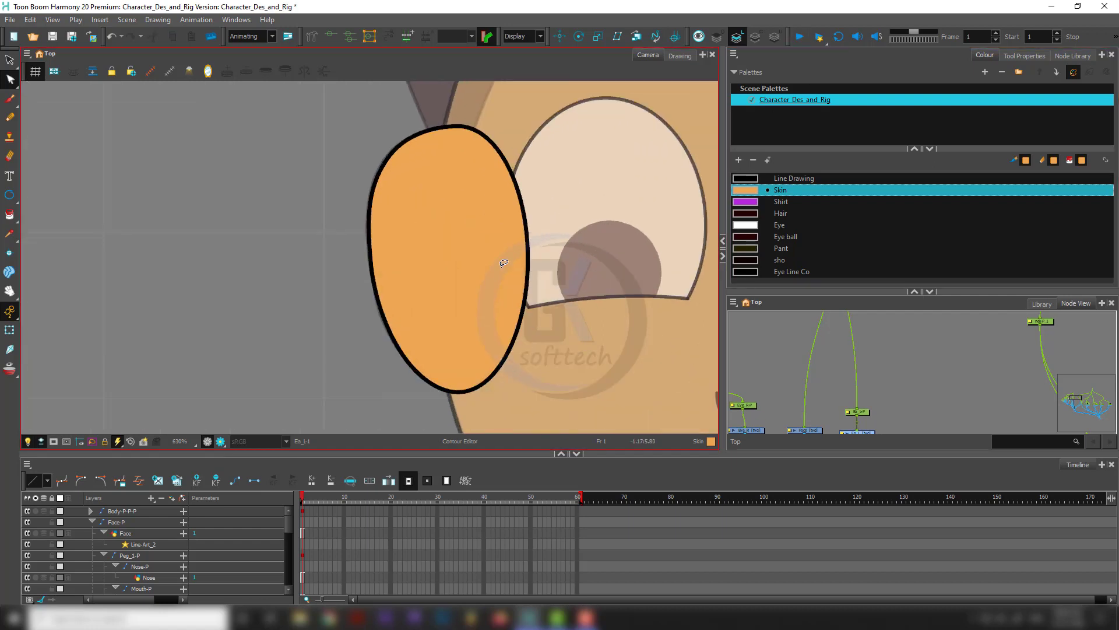
{"action": "key", "text": "alt+s"}
{"action": "left_click", "coordinate": [445, 257]}
{"action": "key", "text": "Delete"}
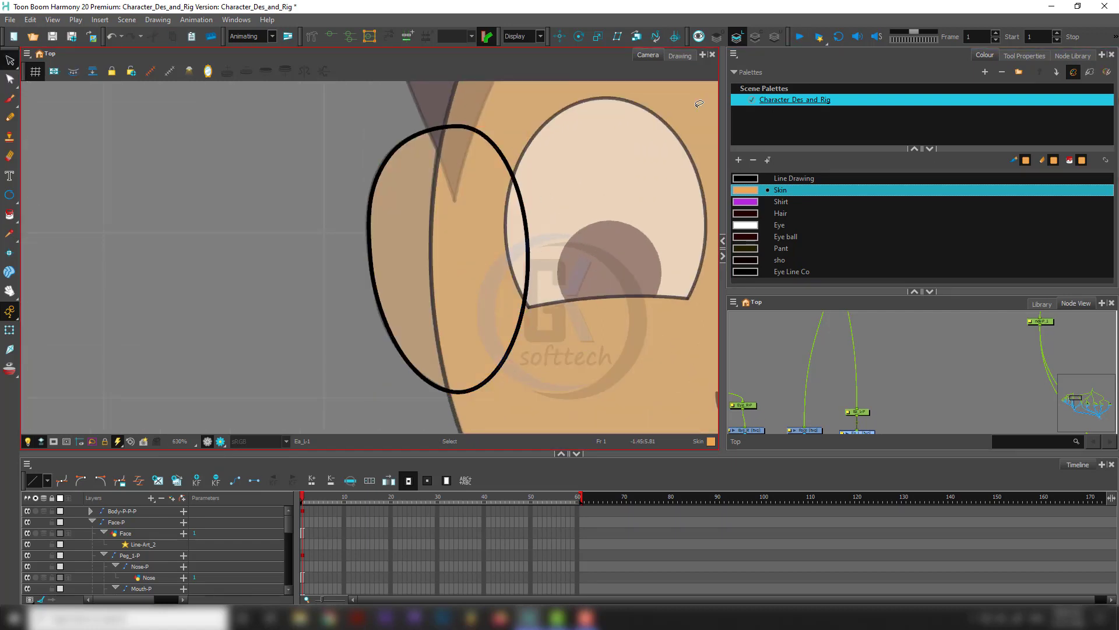
{"action": "left_click", "coordinate": [756, 38]}
{"action": "left_click", "coordinate": [489, 254]}
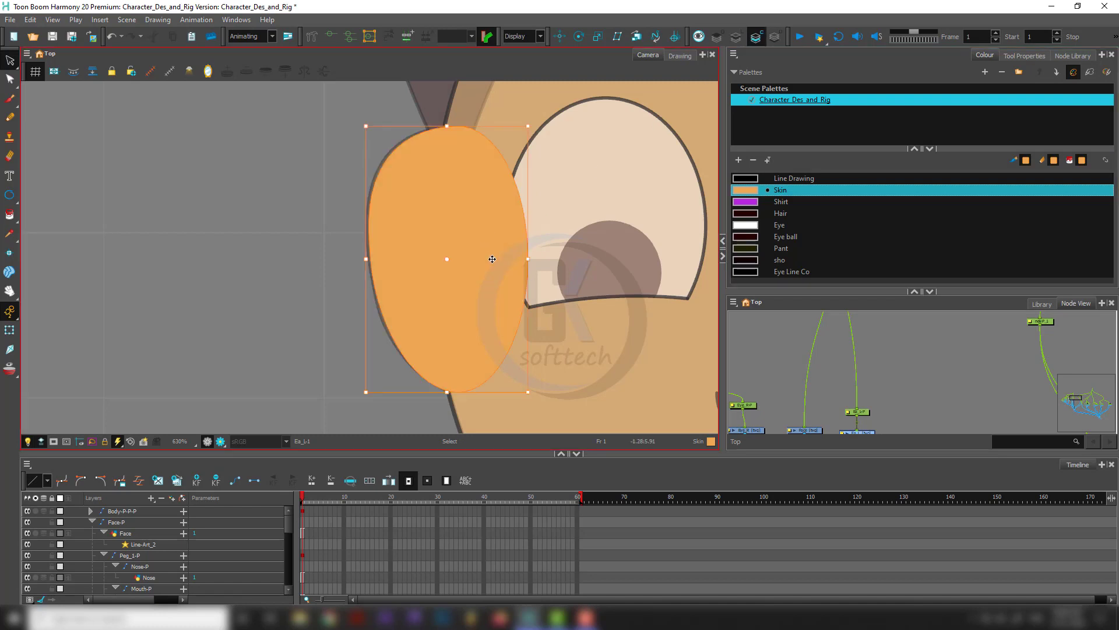
Check the ear's Line Art and Colour Art layers in turn and inspect the new ear against the whole head.
{"action": "scroll", "coordinate": [493, 262], "scroll_direction": "down", "scroll_amount": 5}
{"action": "left_click", "coordinate": [737, 39]}
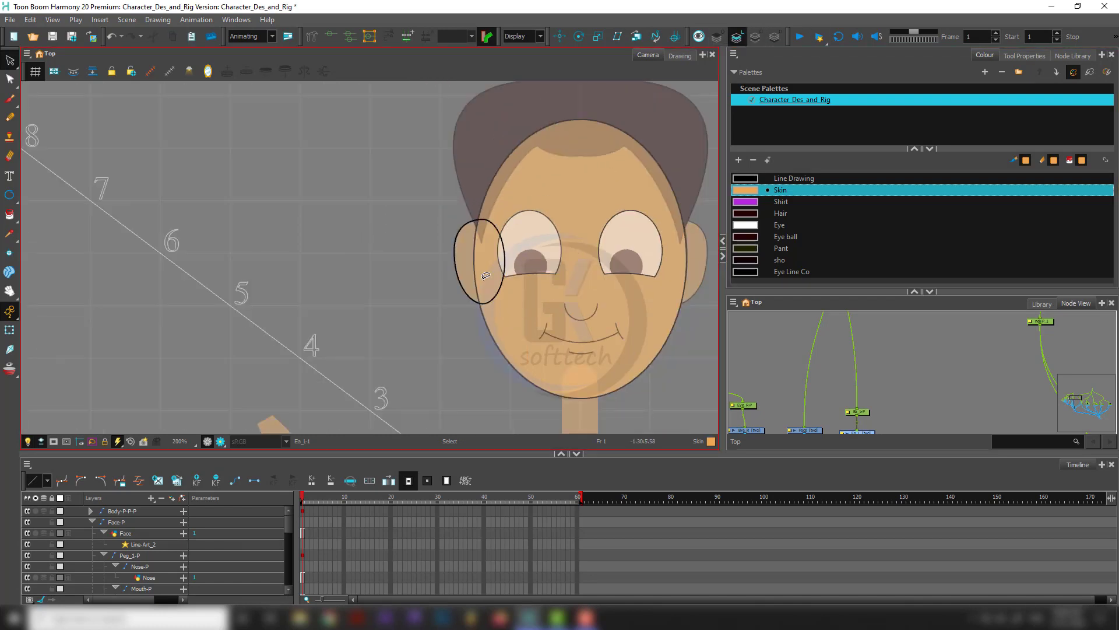
{"action": "left_click", "coordinate": [757, 38]}
{"action": "left_click", "coordinate": [739, 38]}
{"action": "left_click", "coordinate": [756, 39]}
{"action": "left_click", "coordinate": [739, 39]}
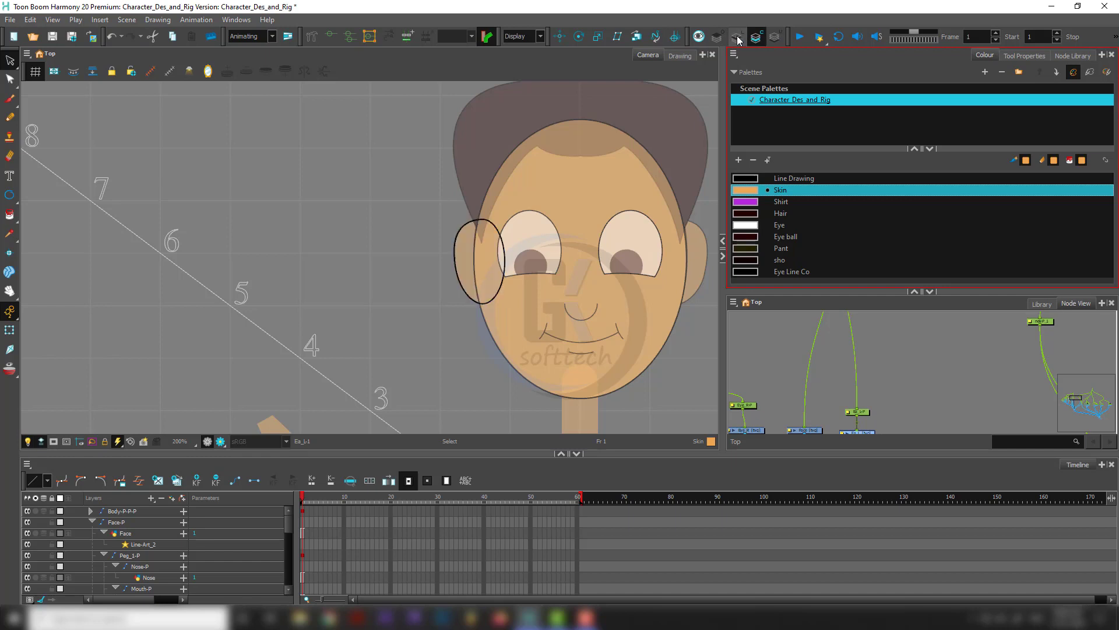
{"action": "left_click", "coordinate": [756, 39]}
{"action": "left_click", "coordinate": [739, 39]}
{"action": "key", "text": "shift+t"}
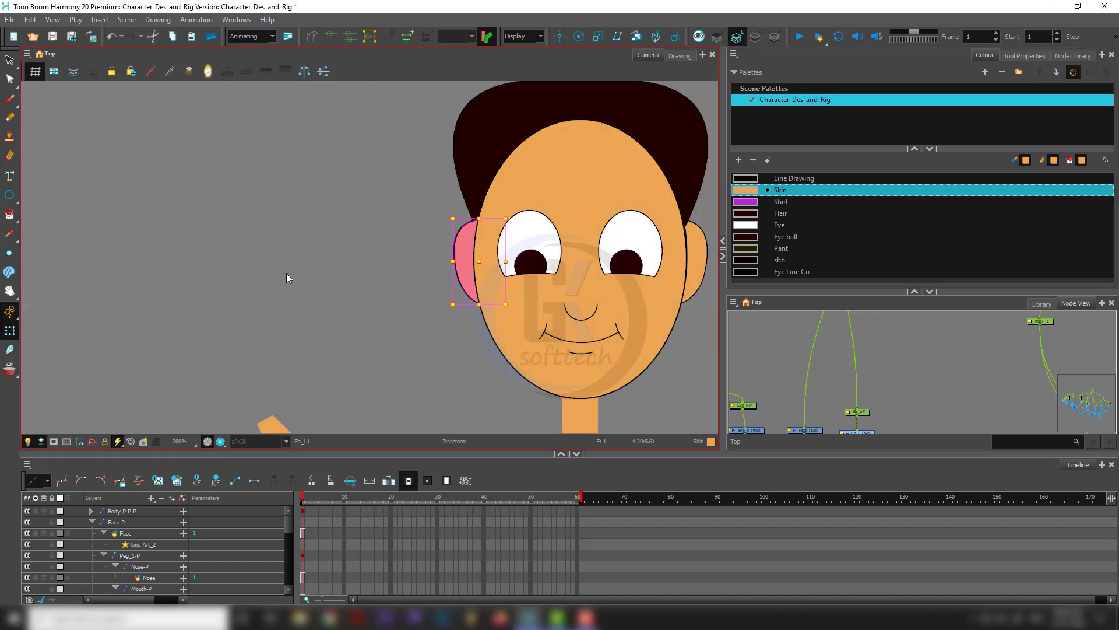
{"action": "left_click", "coordinate": [287, 274]}
{"action": "scroll", "coordinate": [581, 277], "scroll_direction": "up", "scroll_amount": 2}
{"action": "left_click_drag", "start_coordinate": [634, 282], "coordinate": [415, 274]}
{"action": "scroll", "coordinate": [415, 275], "scroll_direction": "down", "scroll_amount": 3}
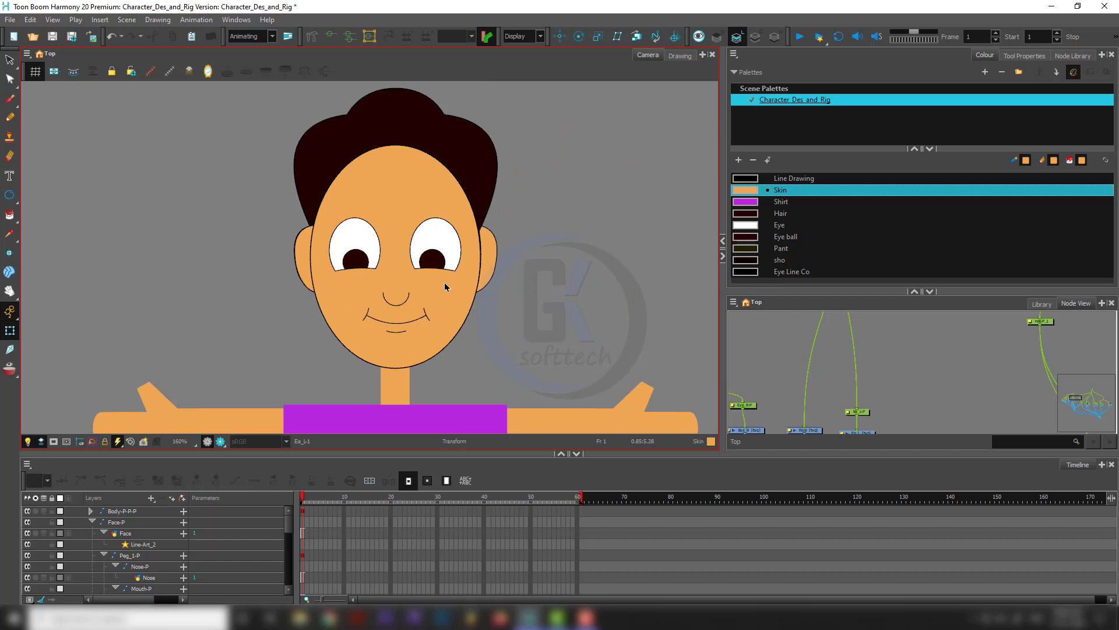
{"action": "scroll", "coordinate": [469, 276], "scroll_direction": "up", "scroll_amount": 1}
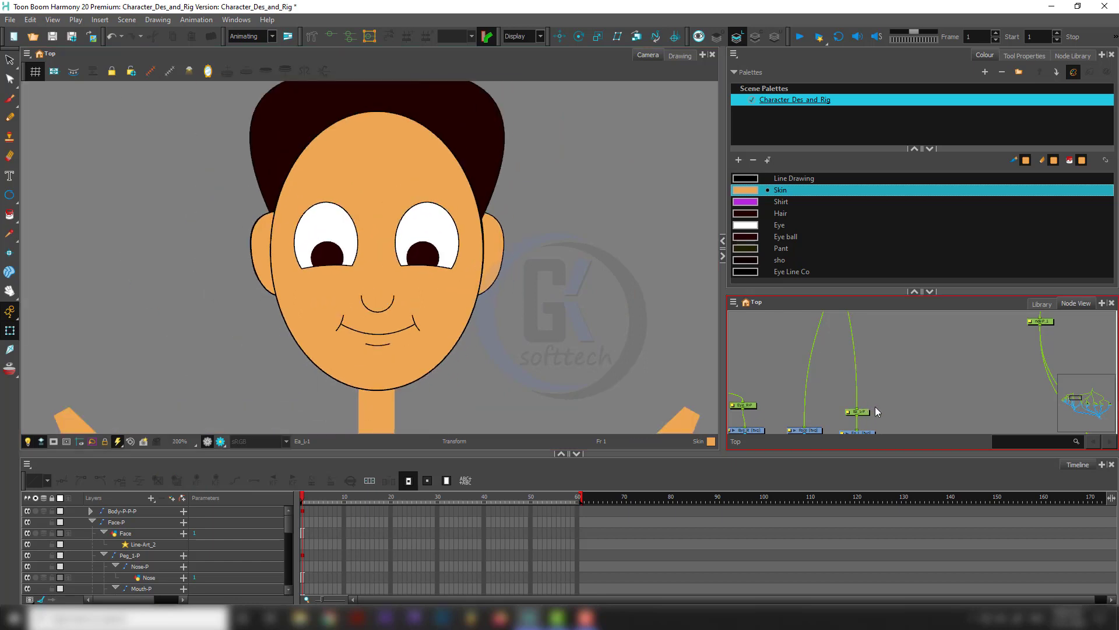
Duplicate the Ea_L drawing together with its Ea_L-P peg using Paste Special and place the copies beside the originals.
{"action": "scroll", "coordinate": [876, 407], "scroll_direction": "down", "scroll_amount": 3}
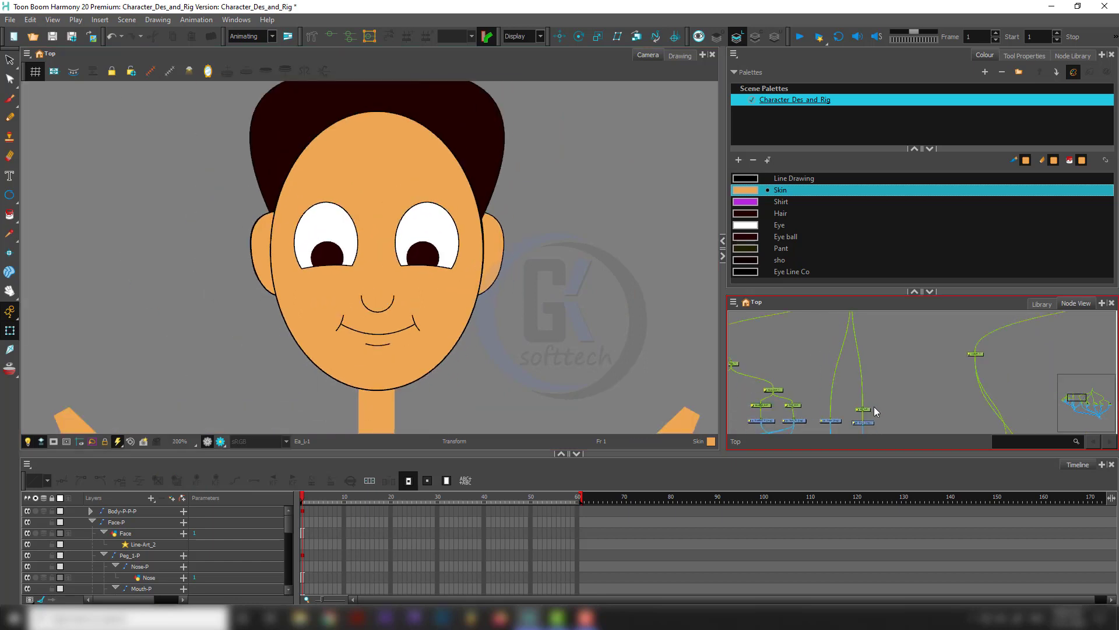
{"action": "scroll", "coordinate": [875, 407], "scroll_direction": "up", "scroll_amount": 4}
{"action": "left_click_drag", "start_coordinate": [878, 407], "coordinate": [838, 400]}
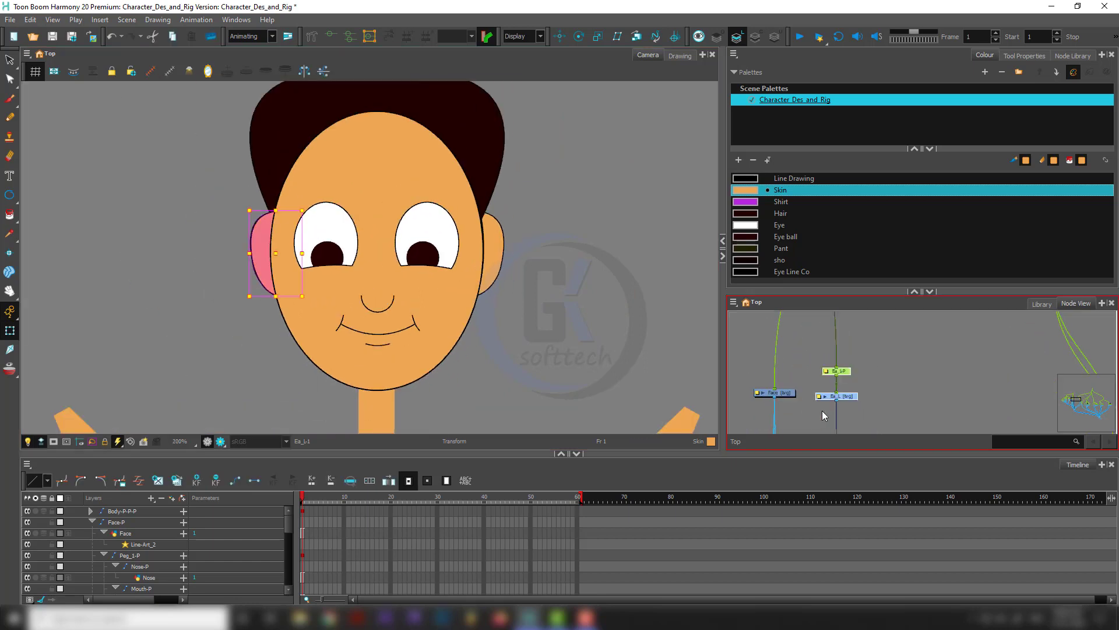
{"action": "scroll", "coordinate": [845, 400], "scroll_direction": "up", "scroll_amount": 2}
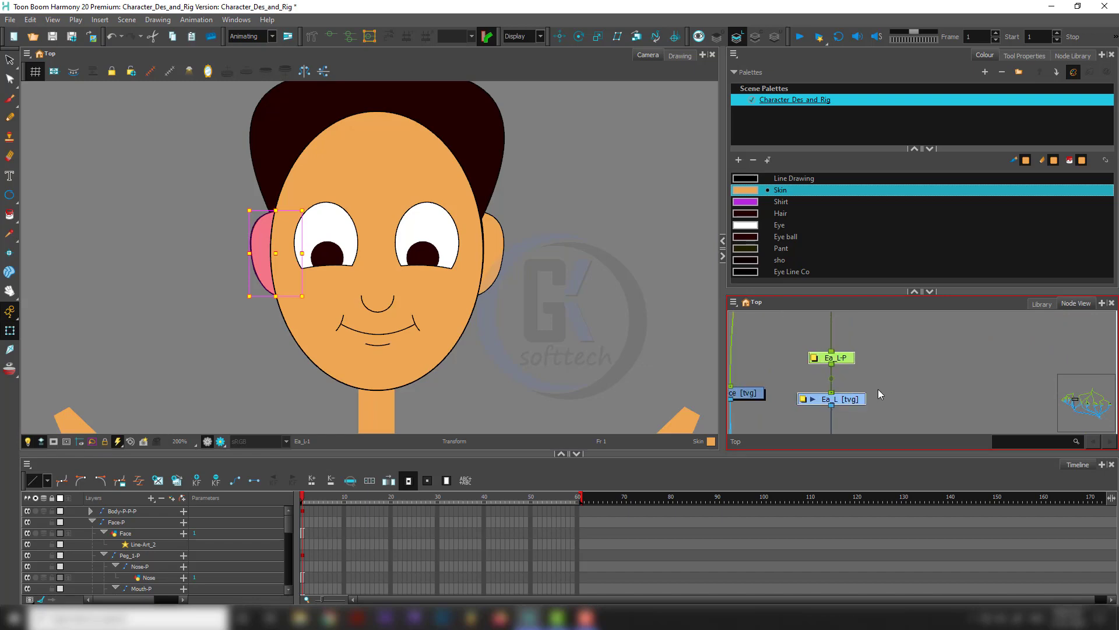
{"action": "key", "text": "ctrl+b"}
{"action": "key", "text": "Return"}
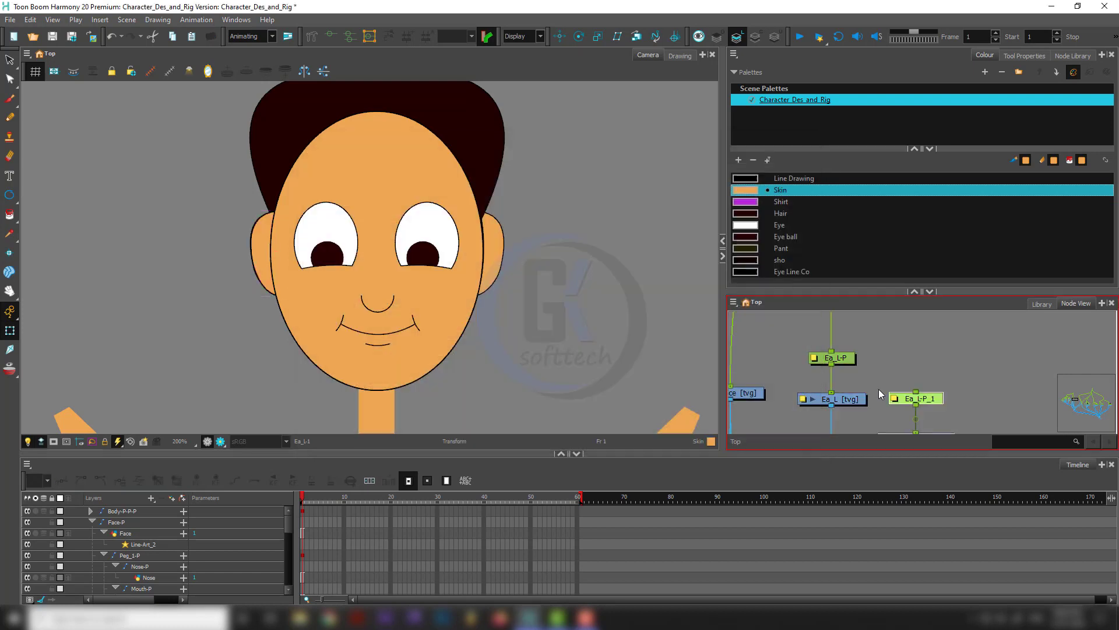
{"action": "left_click_drag", "start_coordinate": [927, 399], "coordinate": [928, 359]}
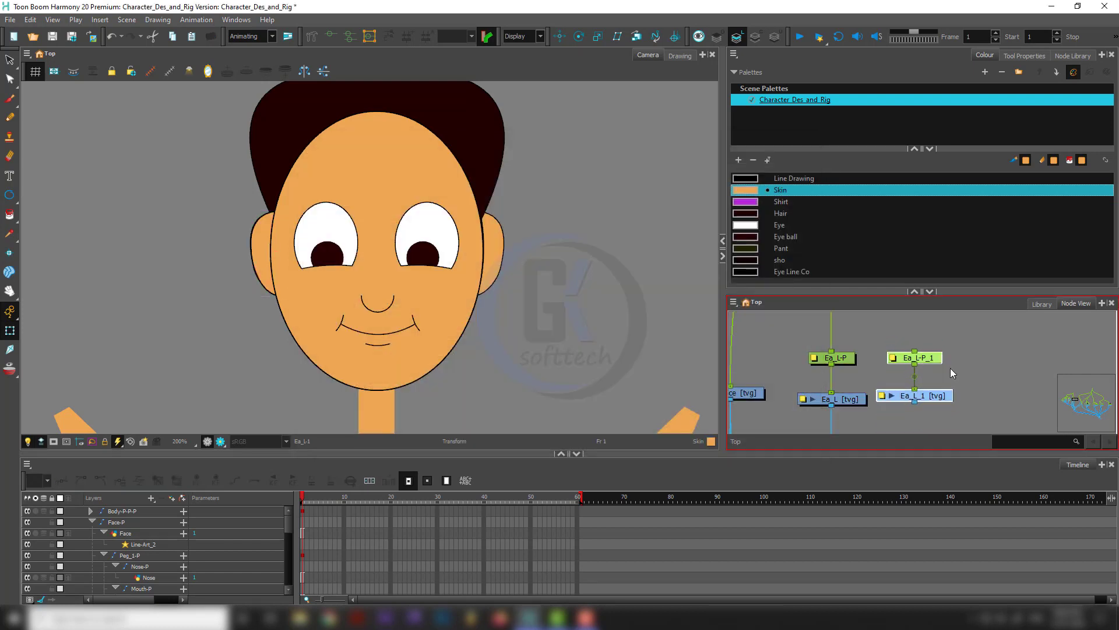
Connect the copied Ea_L_1 drawing to the composite beneath the original ear nodes.
{"action": "left_click", "coordinate": [951, 371]}
{"action": "left_click", "coordinate": [929, 360]}
{"action": "left_click_drag", "start_coordinate": [913, 403], "coordinate": [866, 425]}
{"action": "scroll", "coordinate": [916, 381], "scroll_direction": "down", "scroll_amount": 3}
{"action": "left_click_drag", "start_coordinate": [880, 377], "coordinate": [906, 365]}
{"action": "scroll", "coordinate": [906, 365], "scroll_direction": "up", "scroll_amount": 4}
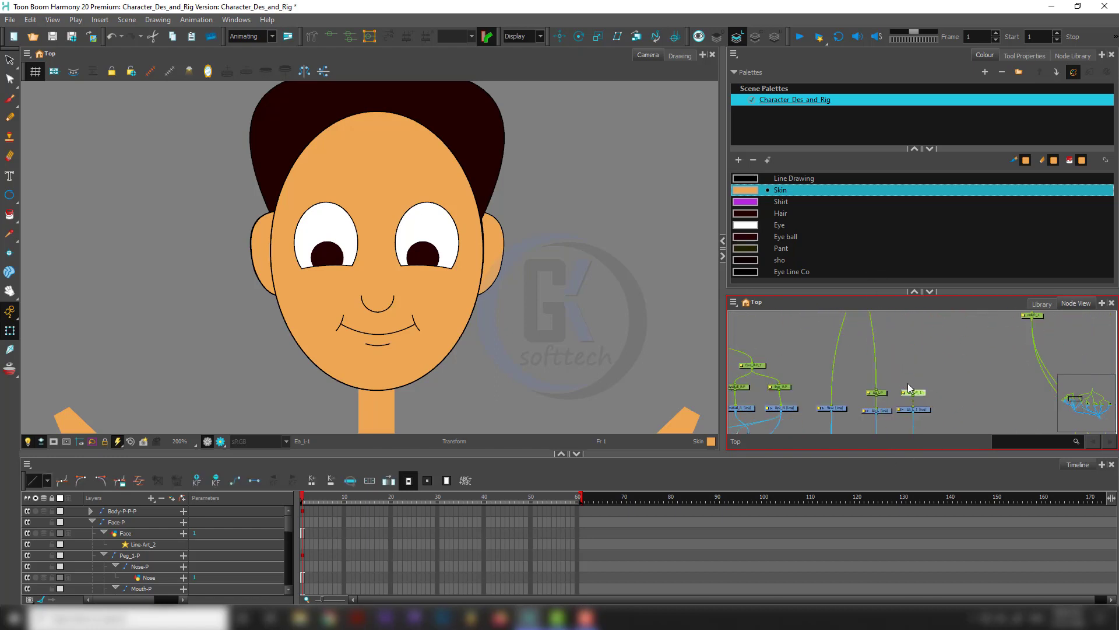
{"action": "left_click_drag", "start_coordinate": [894, 292], "coordinate": [894, 173]}
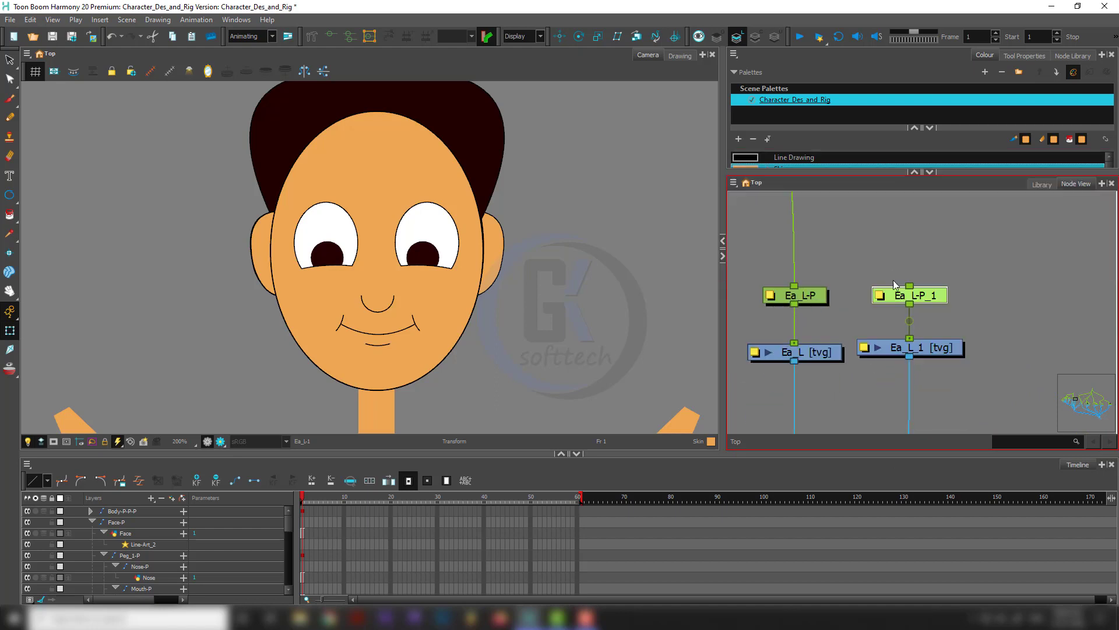
Flip the line art of the Ea_L_1 drawing horizontally to mirror the ear.
{"action": "scroll", "coordinate": [896, 283], "scroll_direction": "up", "scroll_amount": 2}
{"action": "scroll", "coordinate": [919, 334], "scroll_direction": "down", "scroll_amount": 2}
{"action": "left_click", "coordinate": [940, 363]}
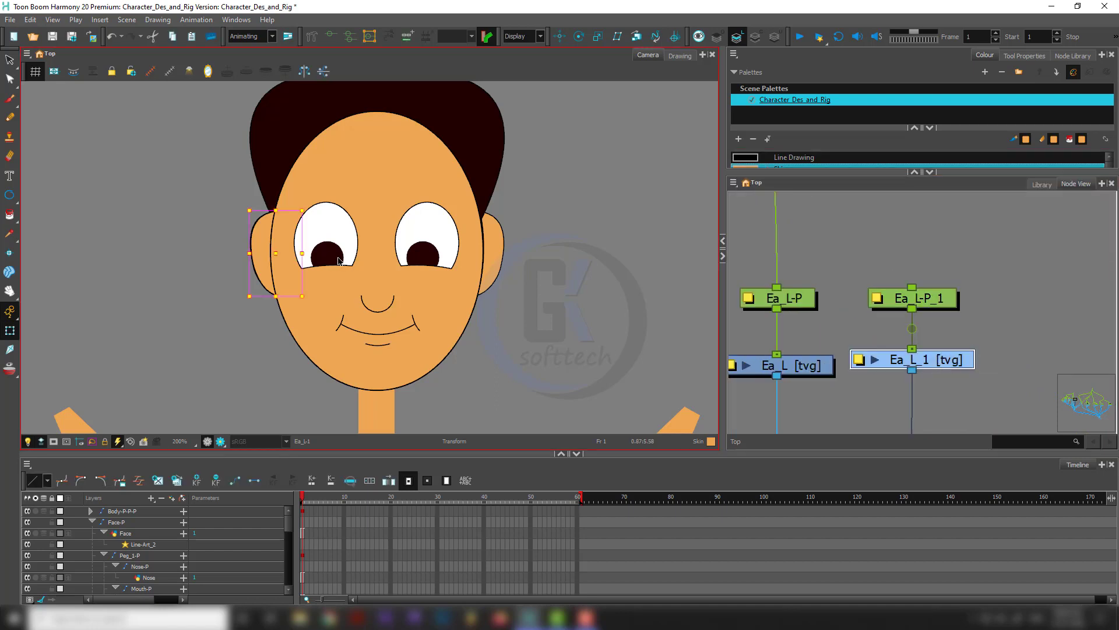
{"action": "left_click_drag", "start_coordinate": [372, 296], "coordinate": [314, 363]}
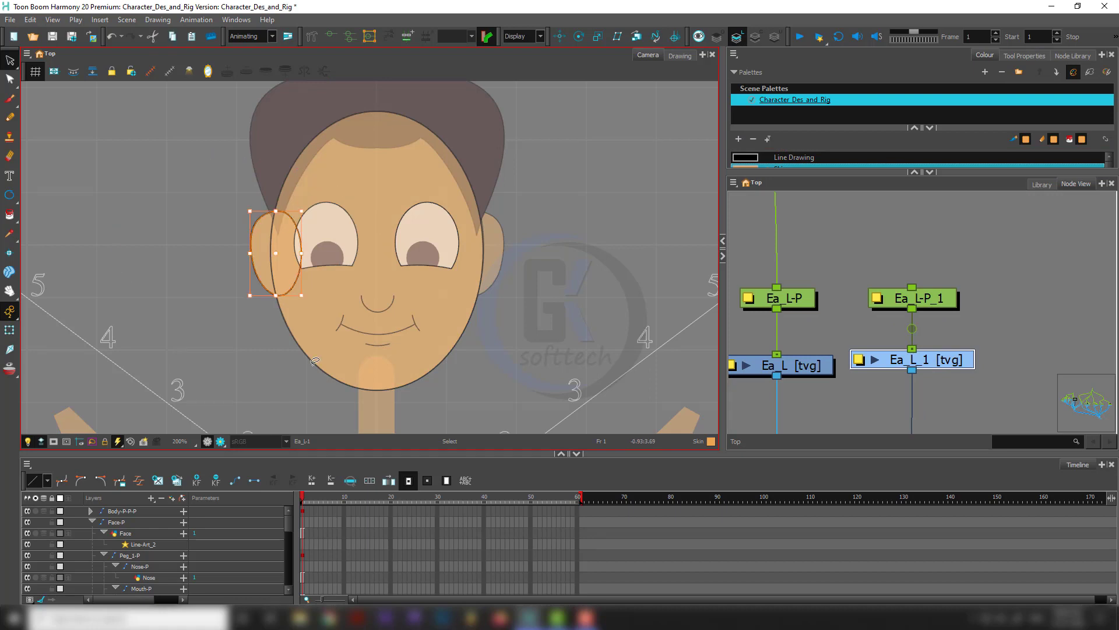
{"action": "right_click", "coordinate": [281, 254]}
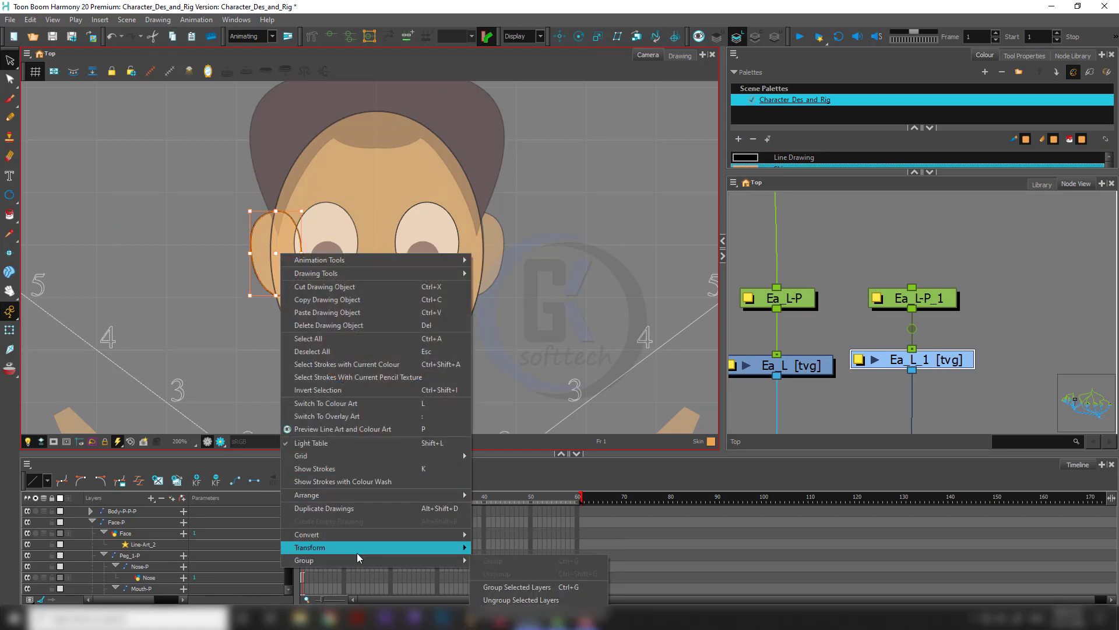
{"action": "mouse_move", "coordinate": [432, 550]}
{"action": "left_click", "coordinate": [516, 551]}
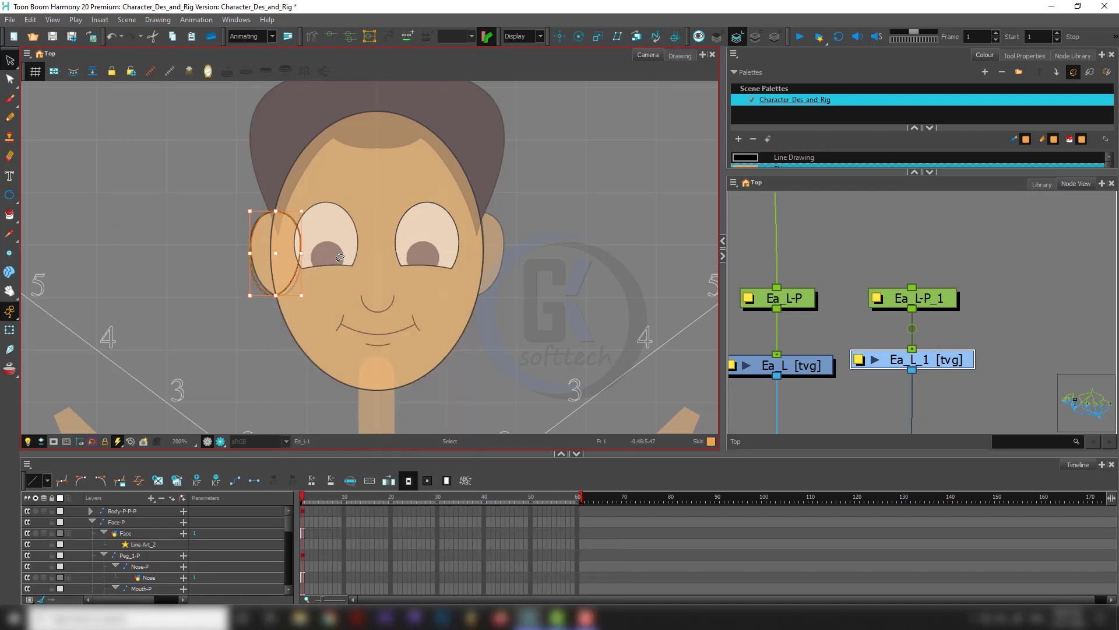
Nudge the mirrored ear outline across the face until it lies over the original ear on the opposite side.
{"action": "key", "text": "Right"}
{"action": "key", "text": "Right"}
{"action": "key", "text": "Right"}
{"action": "key", "text": "Right"}
{"action": "key", "text": "Right"}
{"action": "key", "text": "Right"}
{"action": "key", "text": "Right"}
{"action": "key", "text": "Right"}
{"action": "key", "text": "Right"}
{"action": "key", "text": "Right"}
{"action": "key", "text": "Right"}
{"action": "key", "text": "Right"}
{"action": "key", "text": "Right"}
{"action": "key", "text": "Right"}
{"action": "key", "text": "Right"}
{"action": "key", "text": "Right"}
{"action": "key", "text": "Right"}
{"action": "key", "text": "Right"}
{"action": "key", "text": "Right"}
{"action": "key", "text": "Right"}
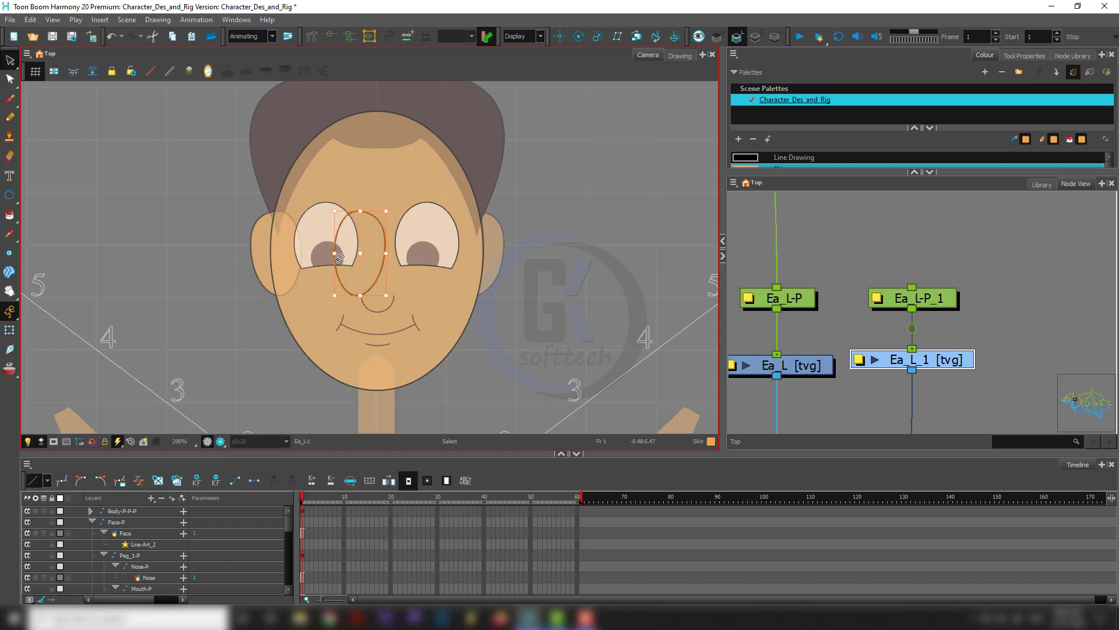
{"action": "key", "text": "Right"}
{"action": "key", "text": "Right"}
{"action": "key", "text": "Right"}
{"action": "key", "text": "Right"}
{"action": "key", "text": "Right"}
{"action": "key", "text": "Right"}
{"action": "key", "text": "Right"}
{"action": "key", "text": "Right"}
{"action": "key", "text": "Right"}
{"action": "key", "text": "Right"}
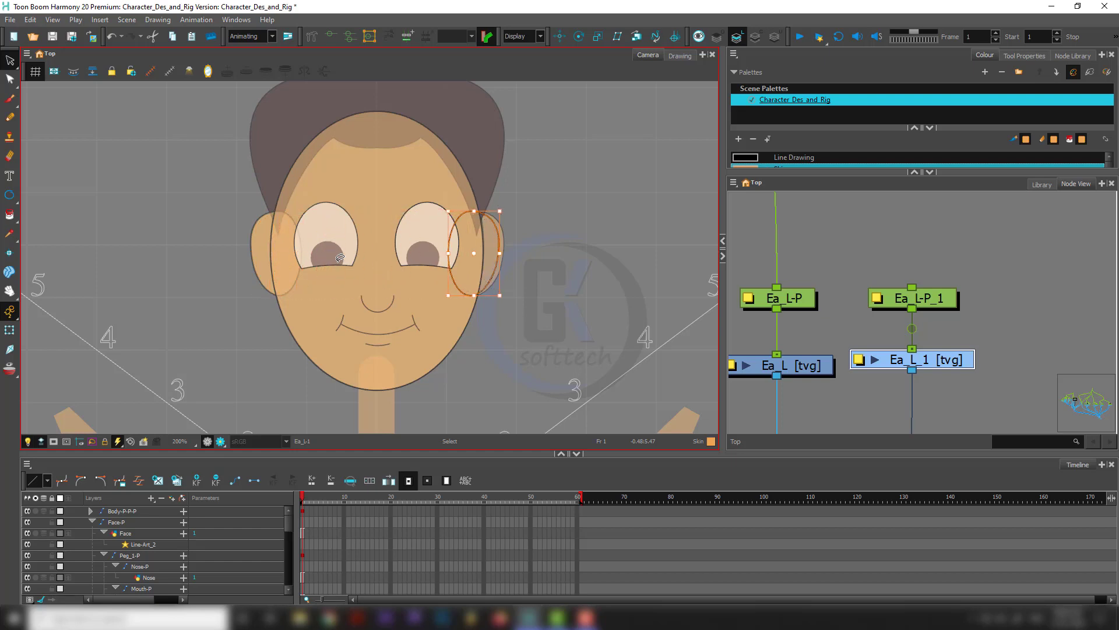
{"action": "key", "text": "Right"}
{"action": "key", "text": "Right"}
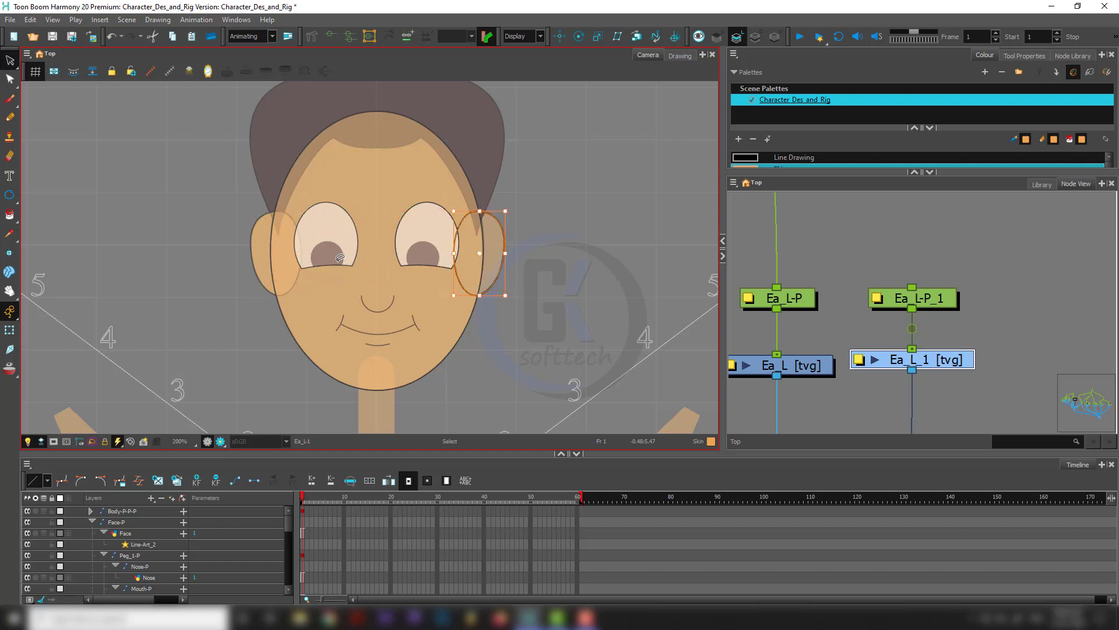
Rename the copied ear drawing as Ea_R and its peg as Ea_R-P.
{"action": "left_click", "coordinate": [890, 372]}
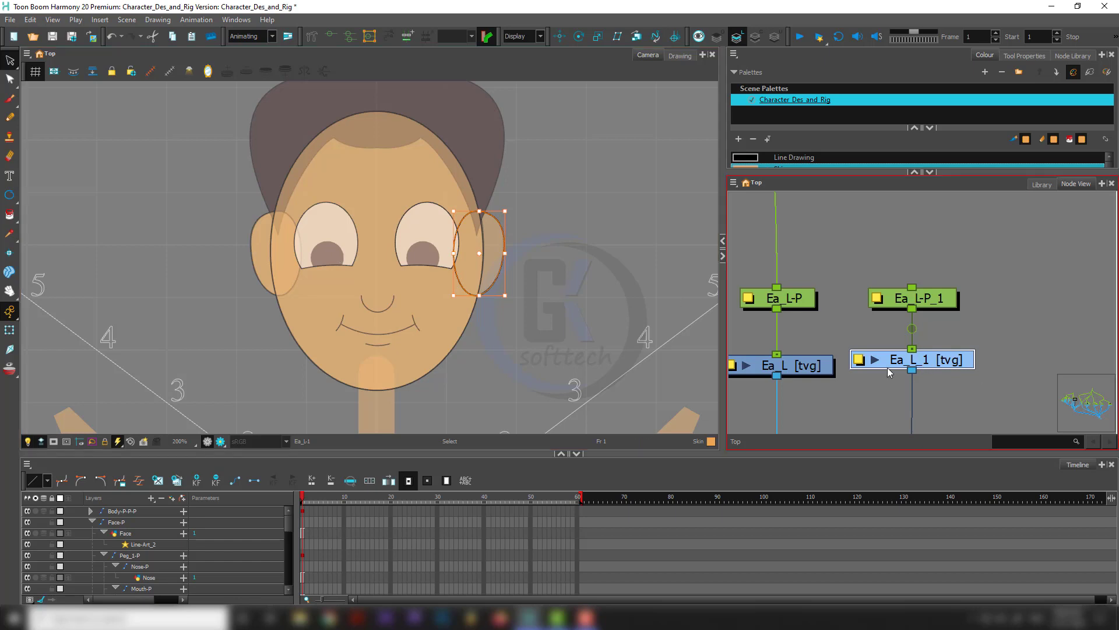
{"action": "left_click", "coordinate": [860, 360]}
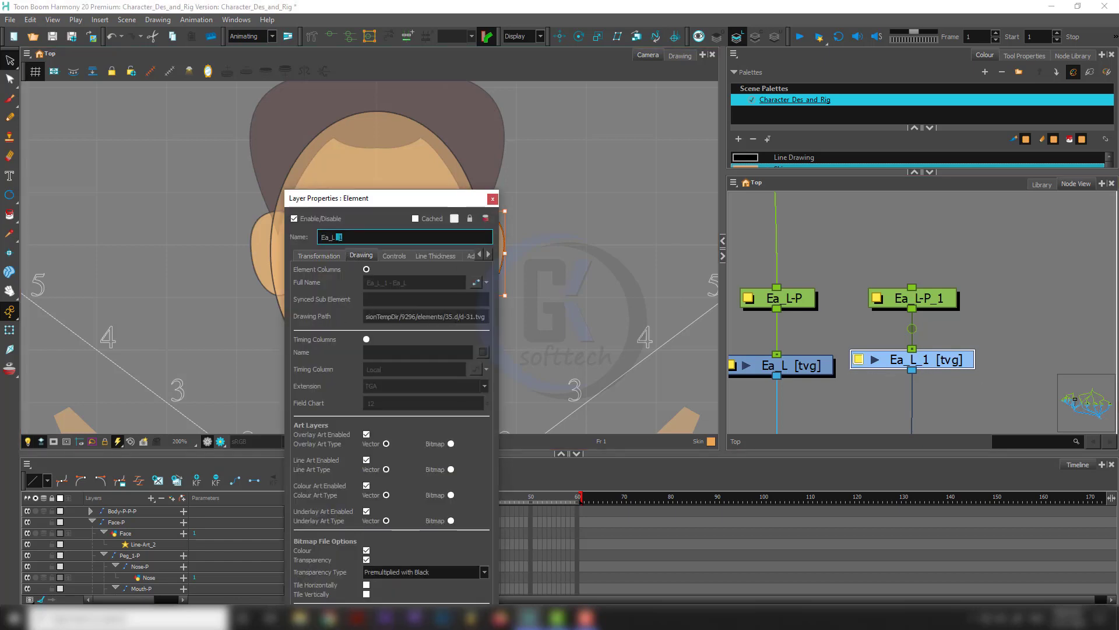
{"action": "type", "text": "R"}
{"action": "left_click", "coordinate": [493, 198]}
{"action": "left_click", "coordinate": [877, 300]}
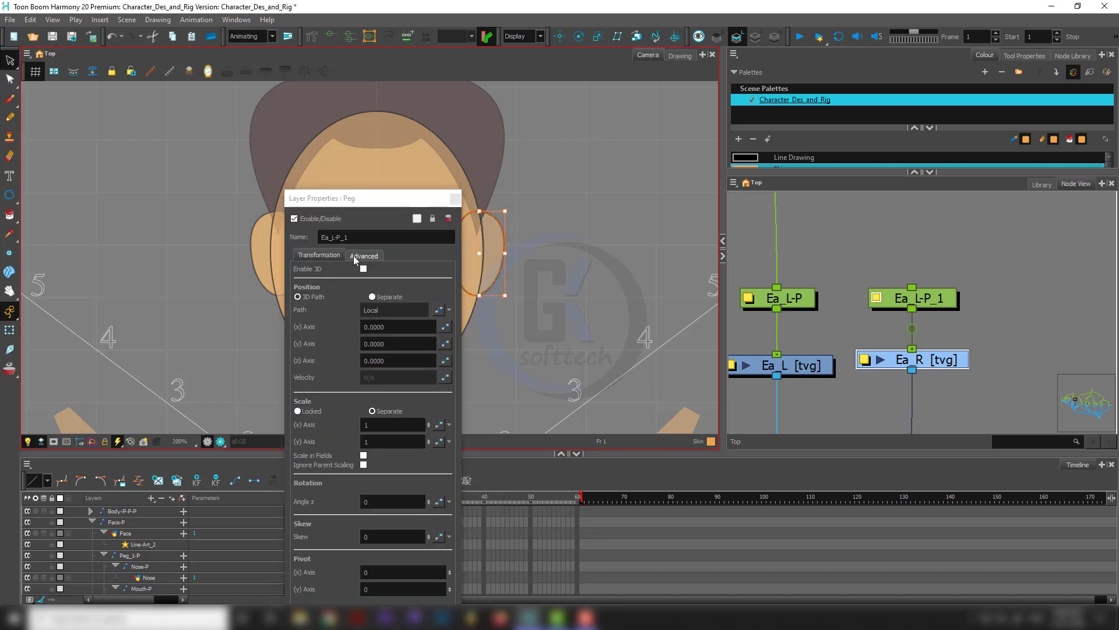
{"action": "left_click_drag", "start_coordinate": [344, 238], "coordinate": [361, 238]}
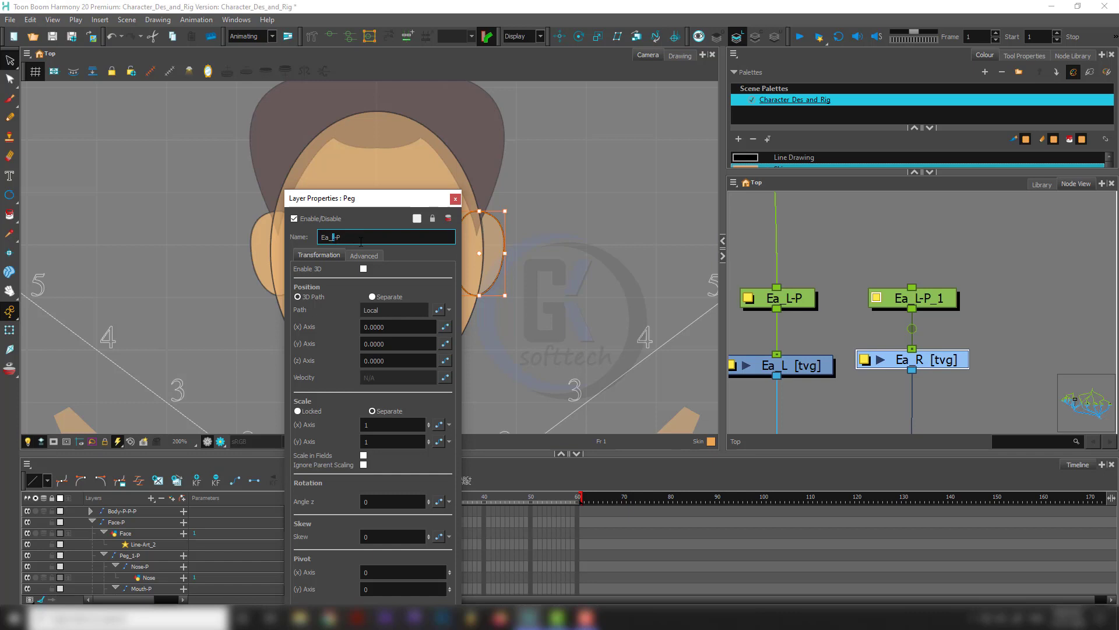
{"action": "left_click", "coordinate": [456, 199]}
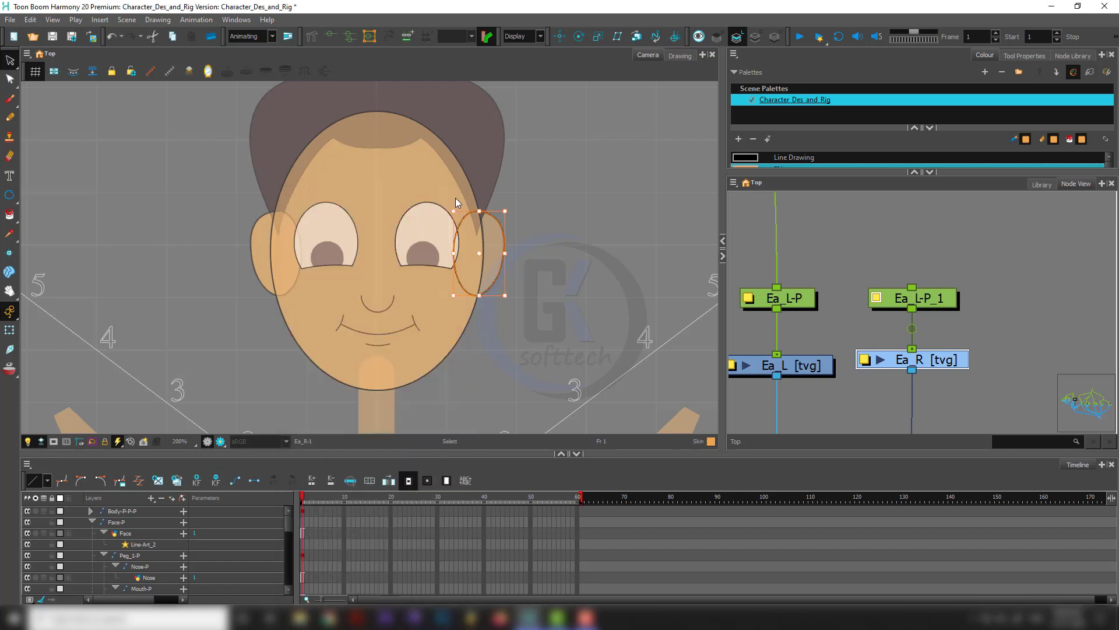
{"action": "left_click", "coordinate": [962, 247]}
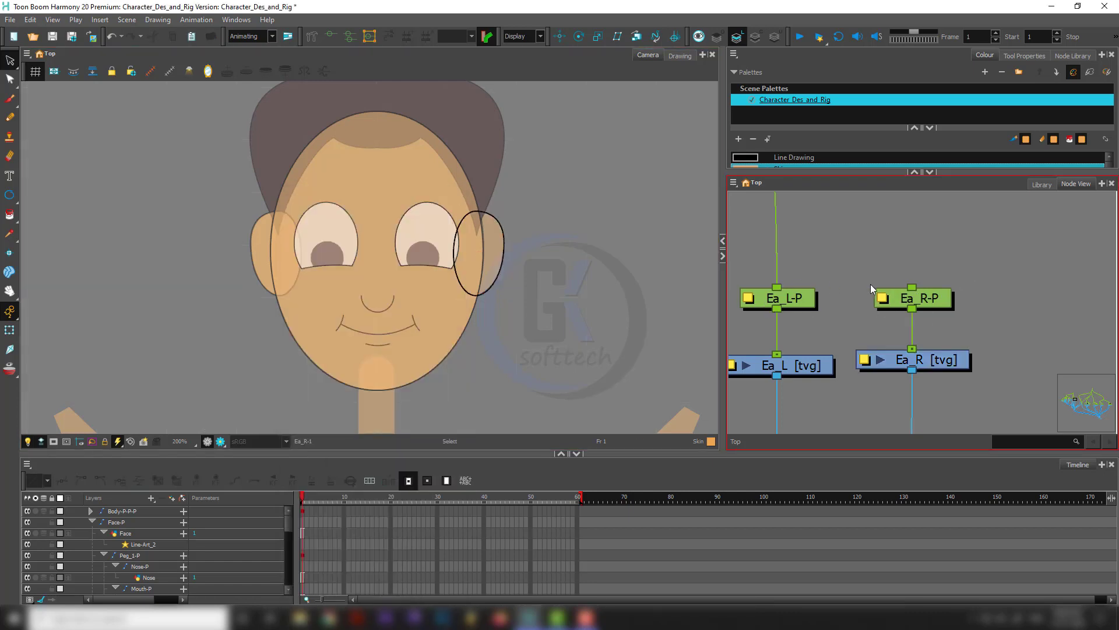
Delete the misplaced skin fill from the Colour Art layer of Ea_R.
{"action": "left_click", "coordinate": [525, 247]}
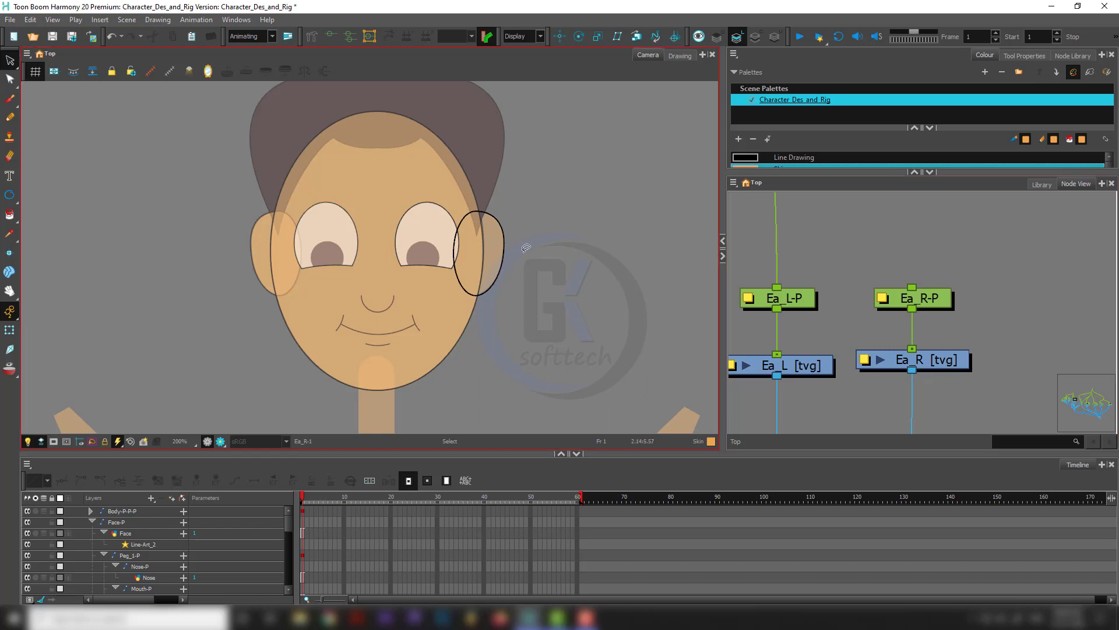
{"action": "left_click", "coordinate": [755, 36]}
{"action": "left_click", "coordinate": [278, 247]}
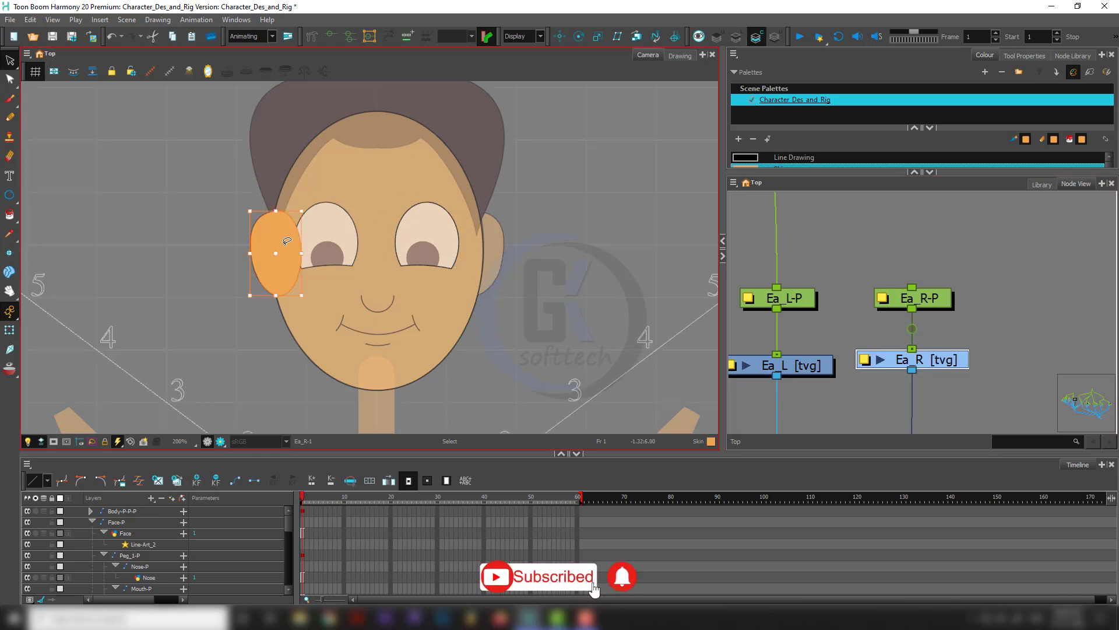
{"action": "key", "text": "Delete"}
{"action": "left_click", "coordinate": [729, 49]}
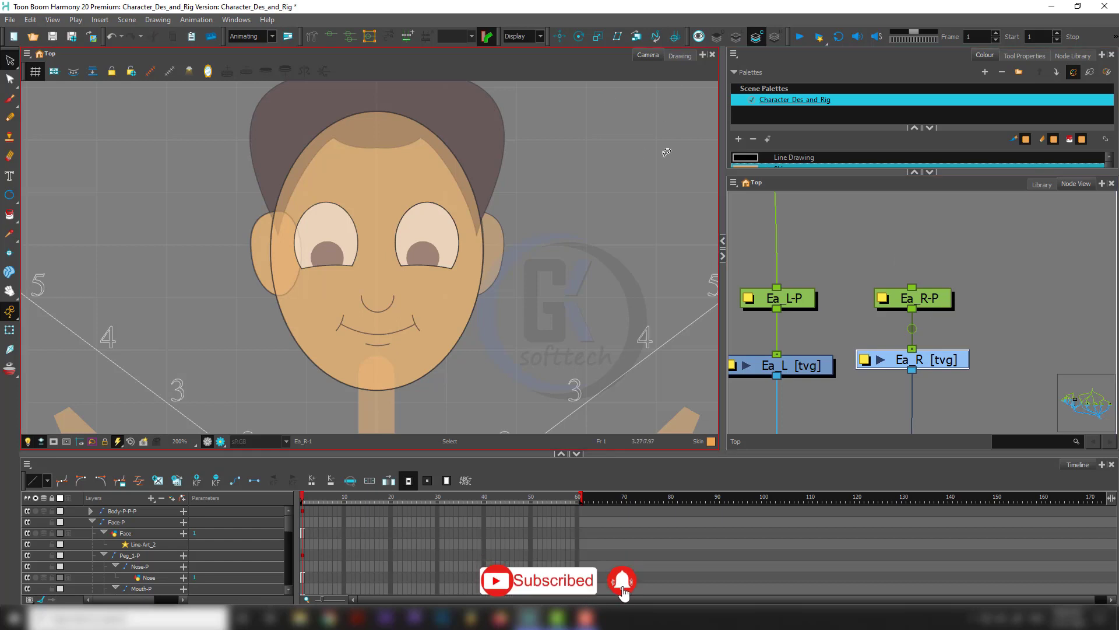
Copy the Ea_R outline from Line Art to Colour Art and fill it with the Skin colour.
{"action": "left_click", "coordinate": [737, 36]}
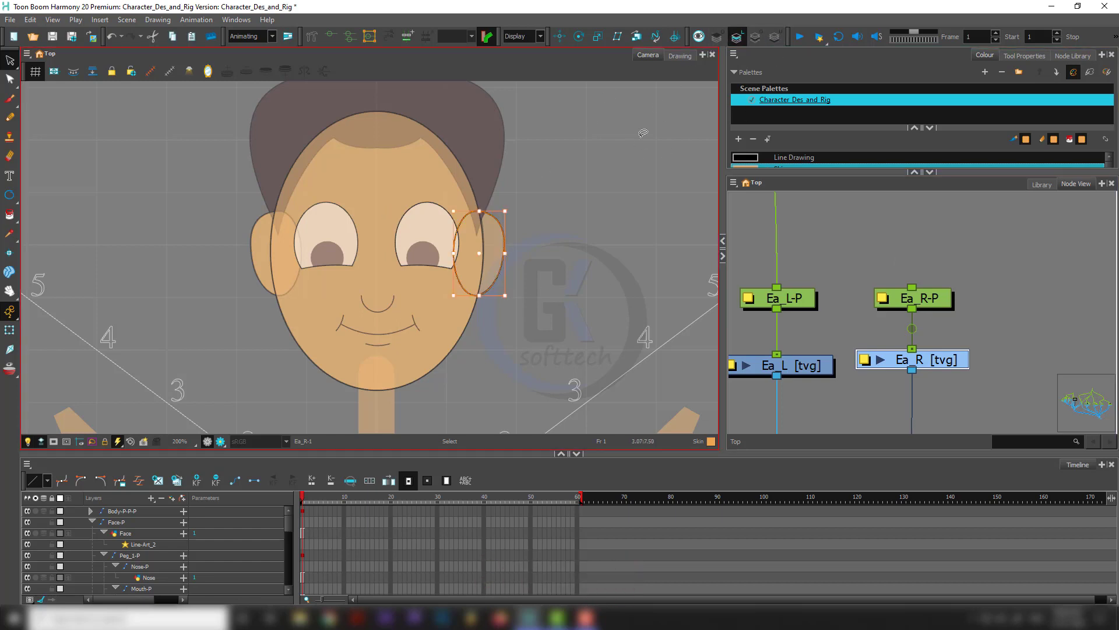
{"action": "left_click", "coordinate": [757, 36]}
{"action": "key", "text": "ctrl+v"}
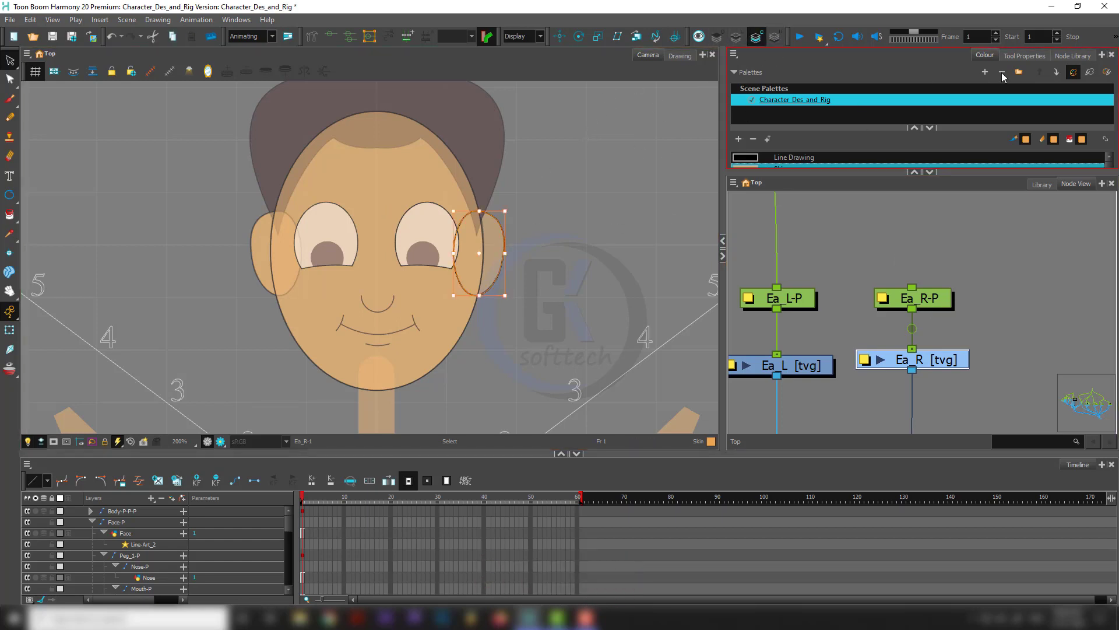
{"action": "left_click_drag", "start_coordinate": [845, 178], "coordinate": [845, 274]}
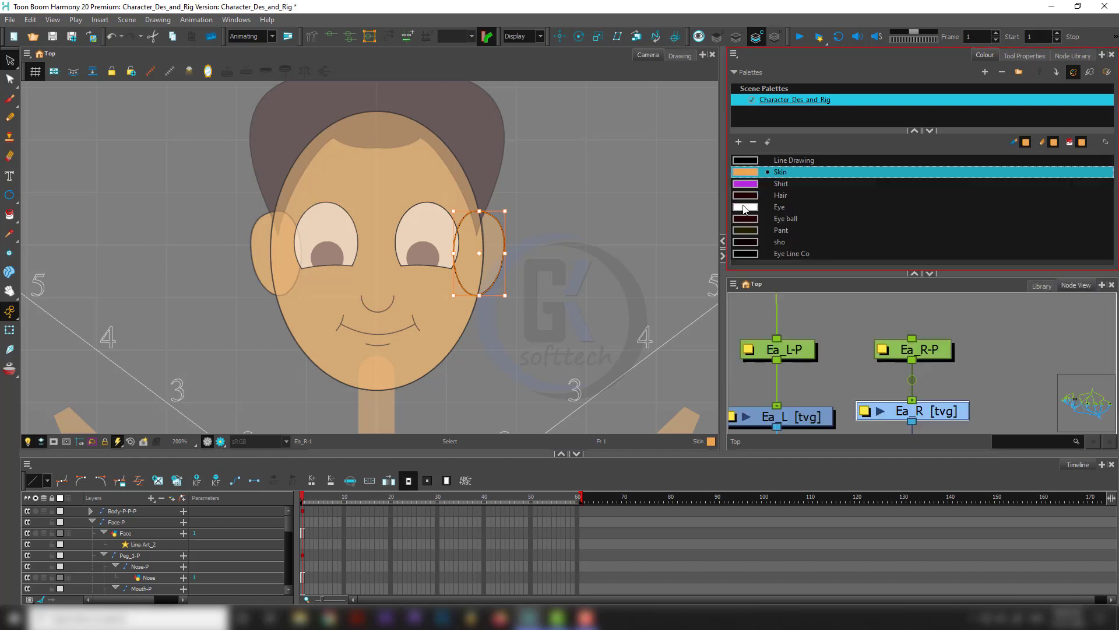
{"action": "left_click", "coordinate": [491, 247]}
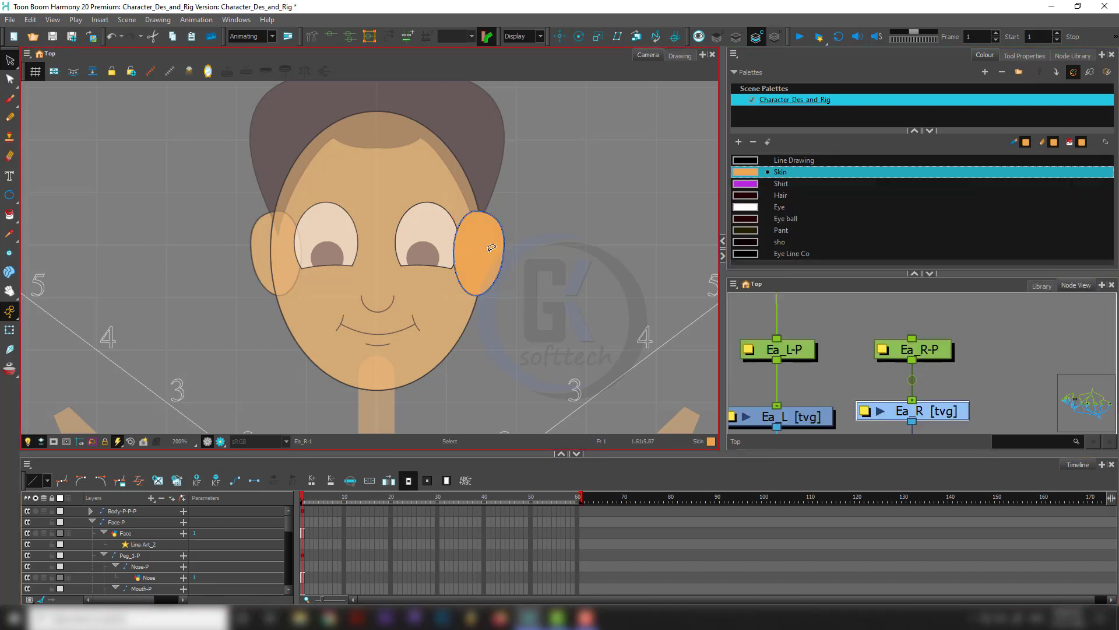
{"action": "left_click", "coordinate": [484, 244]}
{"action": "key", "text": "alt+shift+f"}
{"action": "key", "text": "shift+t"}
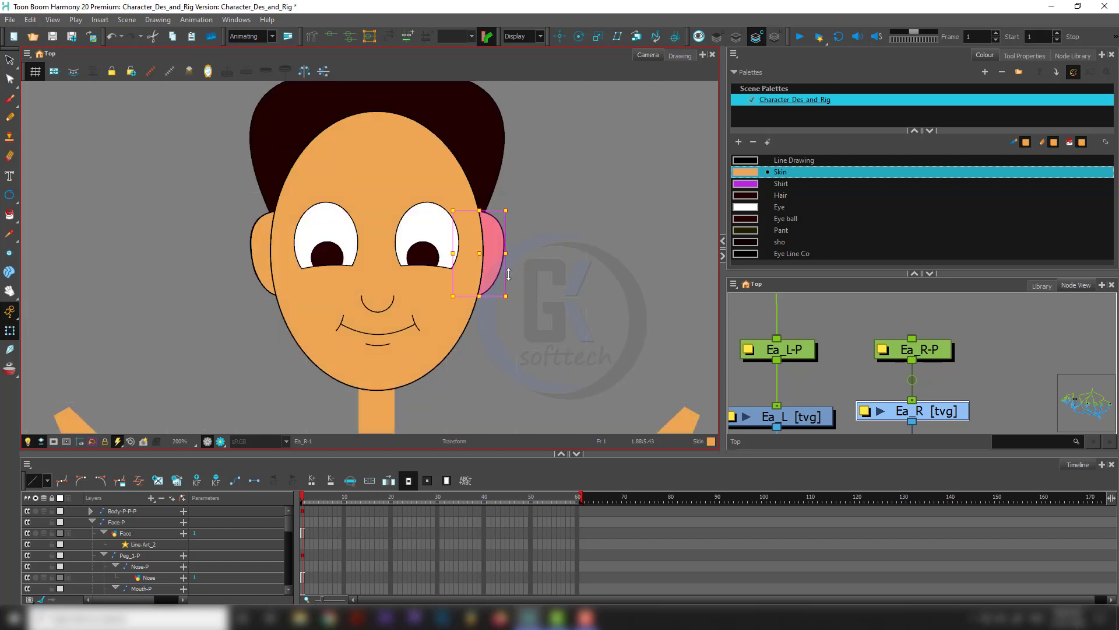
Place the rotation pivots of the Ea_L-P and Ea_R-P pegs where each ear meets the face.
{"action": "left_click", "coordinate": [858, 337]}
{"action": "scroll", "coordinate": [858, 337], "scroll_direction": "down", "scroll_amount": 4}
{"action": "left_click", "coordinate": [826, 344]}
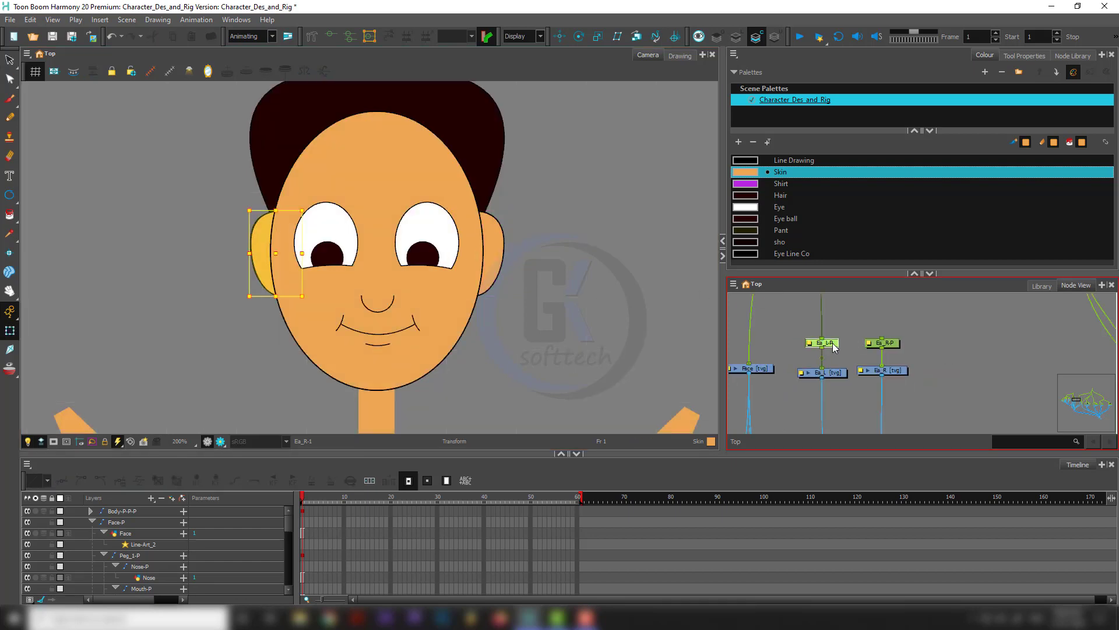
{"action": "scroll", "coordinate": [759, 345], "scroll_direction": "down", "scroll_amount": 4}
{"action": "left_click", "coordinate": [579, 36]}
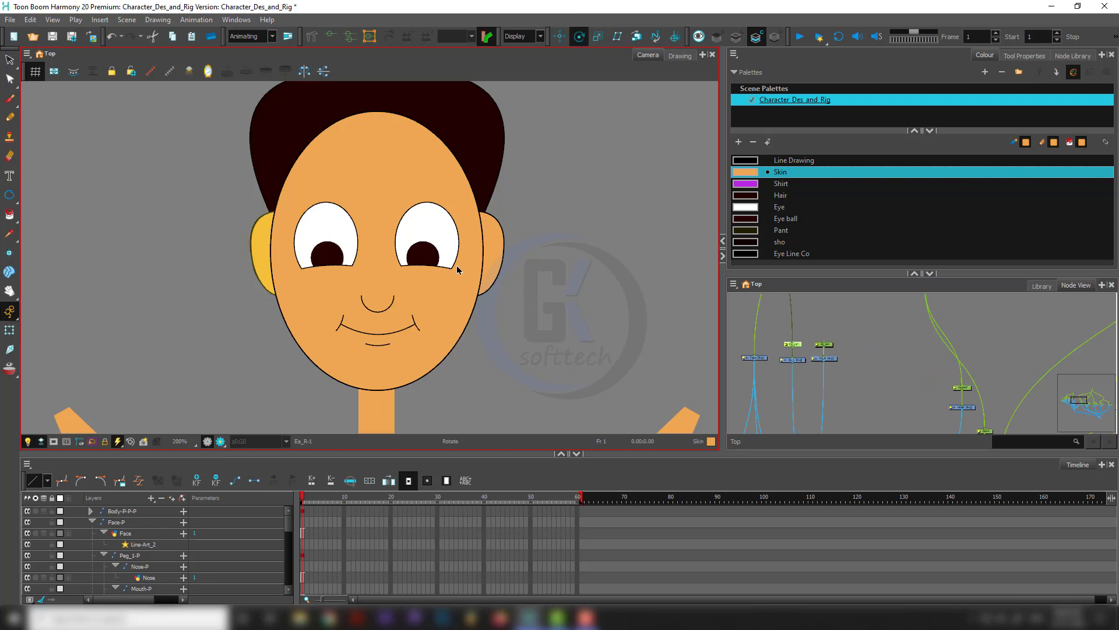
{"action": "key", "text": "shift+m"}
{"action": "scroll", "coordinate": [445, 345], "scroll_direction": "up", "scroll_amount": 4}
{"action": "left_click_drag", "start_coordinate": [439, 304], "coordinate": [380, 115]}
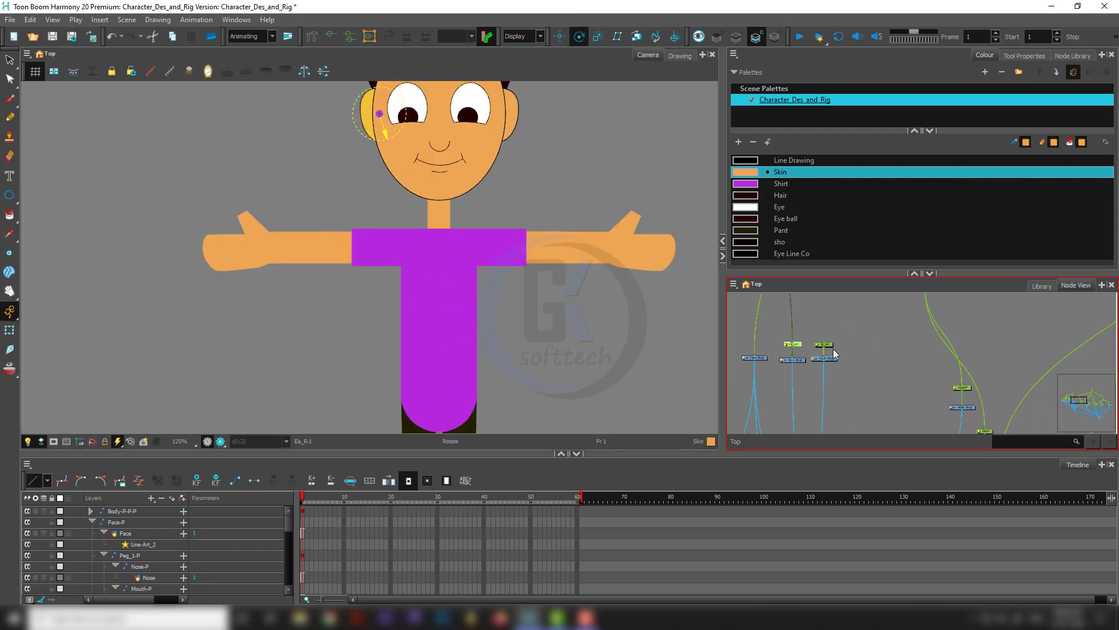
{"action": "left_click_drag", "start_coordinate": [838, 340], "coordinate": [813, 350]}
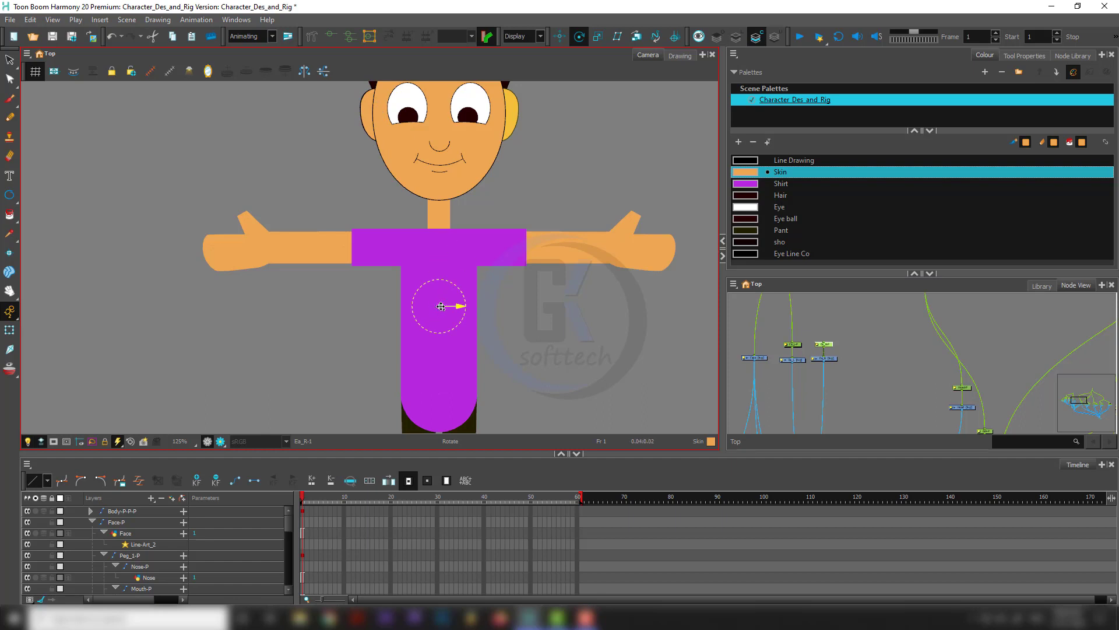
{"action": "left_click_drag", "start_coordinate": [442, 306], "coordinate": [502, 112]}
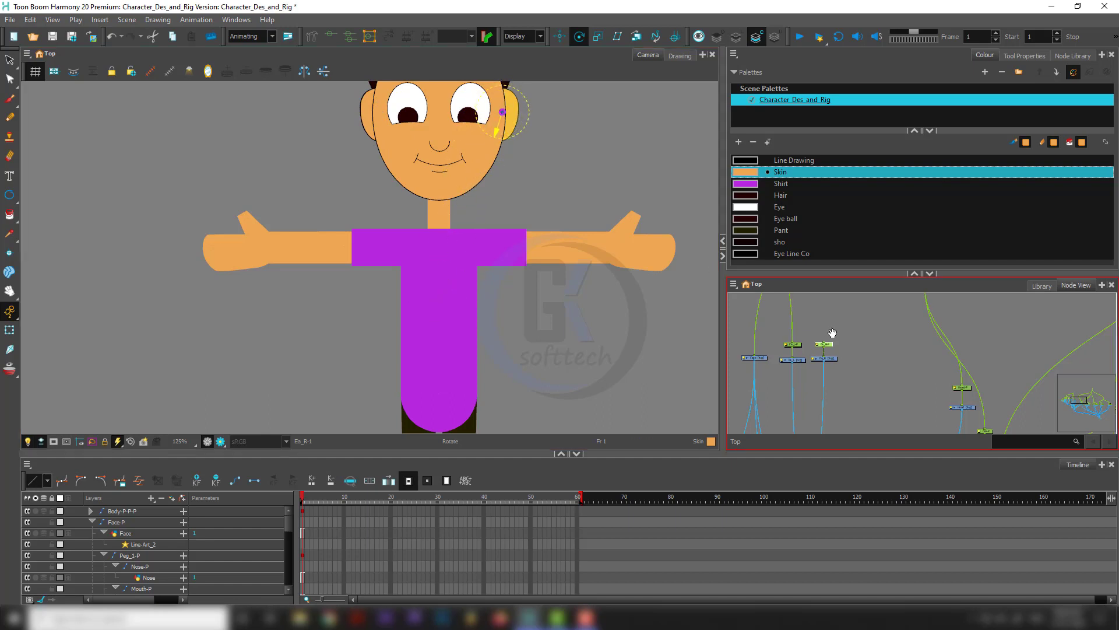
Connect the Ea_R-P peg to the Face-P peg.
{"action": "left_click_drag", "start_coordinate": [833, 333], "coordinate": [841, 389]}
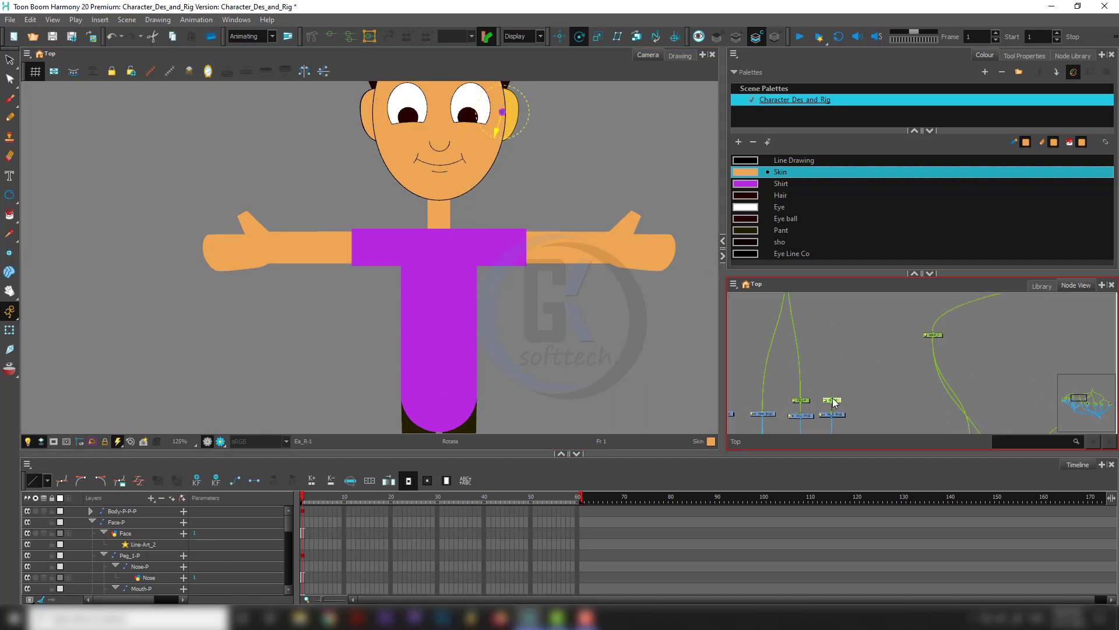
{"action": "left_click_drag", "start_coordinate": [828, 399], "coordinate": [808, 327]}
{"action": "scroll", "coordinate": [807, 423], "scroll_direction": "up", "scroll_amount": 2}
{"action": "scroll", "coordinate": [820, 333], "scroll_direction": "down", "scroll_amount": 2}
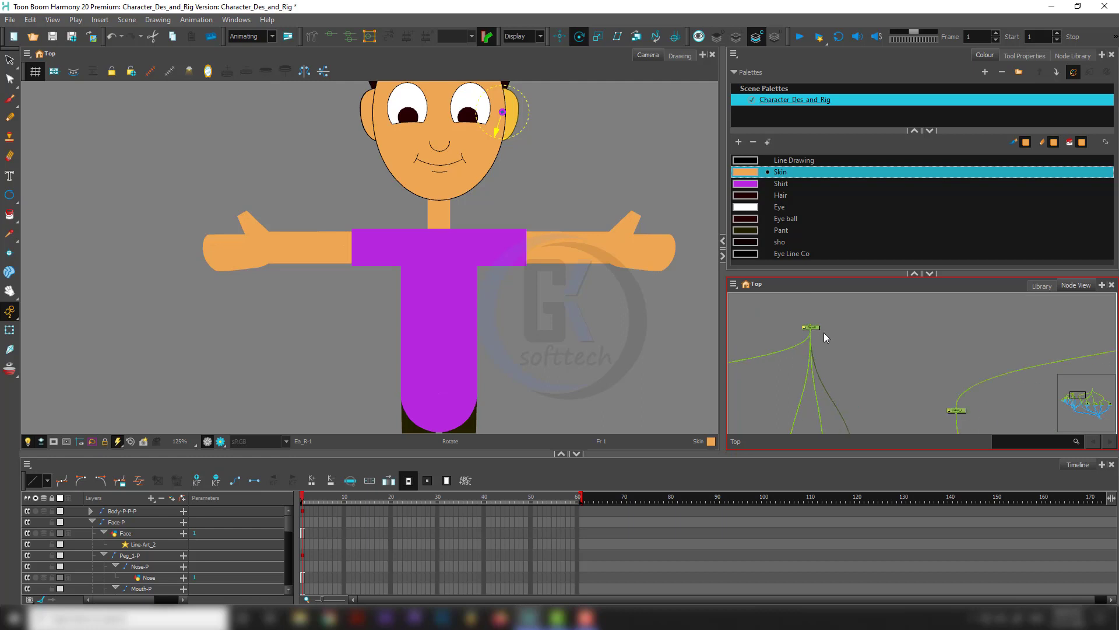
Detach Ea_L-P and Ea_R-P from Face-P and add one shared parent peg above them.
{"action": "left_click", "coordinate": [810, 329]}
{"action": "left_click_drag", "start_coordinate": [882, 389], "coordinate": [861, 373]}
{"action": "left_click_drag", "start_coordinate": [826, 430], "coordinate": [820, 381]}
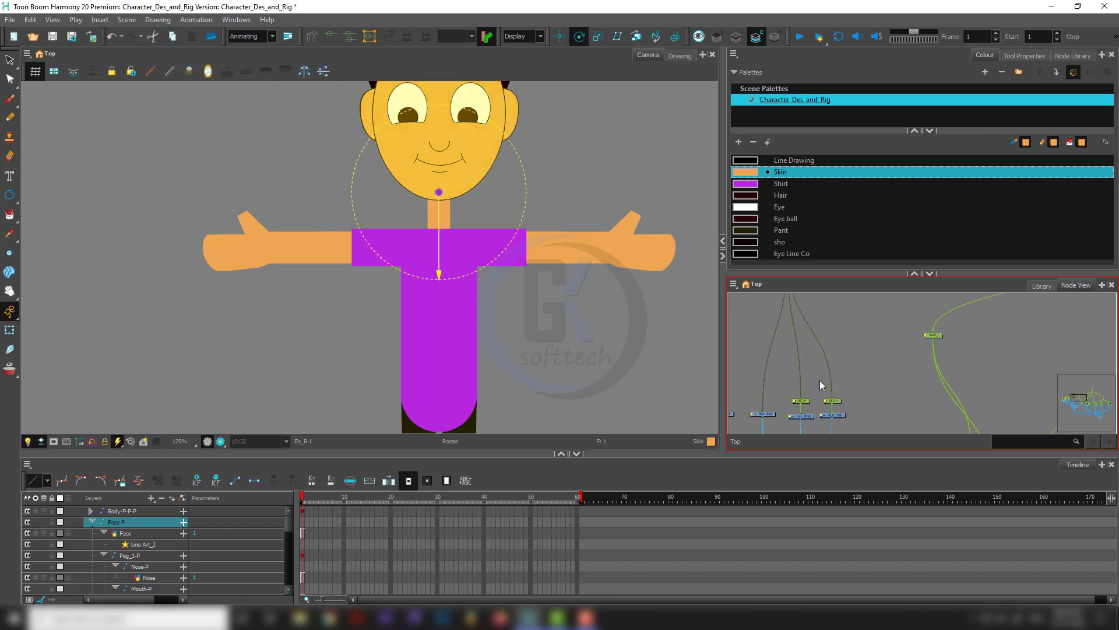
{"action": "scroll", "coordinate": [820, 382], "scroll_direction": "up", "scroll_amount": 2}
{"action": "mouse_move", "coordinate": [882, 401]}
{"action": "left_mouse_down"}
{"action": "mouse_move", "coordinate": [777, 425]}
{"action": "mouse_move", "coordinate": [770, 415]}
{"action": "mouse_move", "coordinate": [869, 394]}
{"action": "left_mouse_up"}
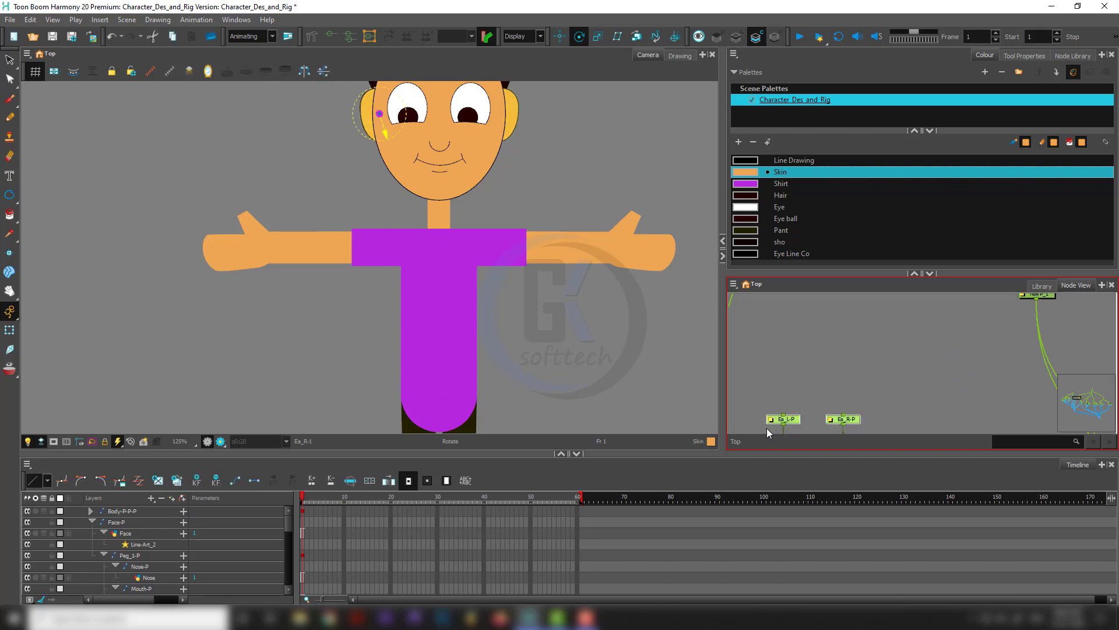
{"action": "key", "text": "ctrl+p"}
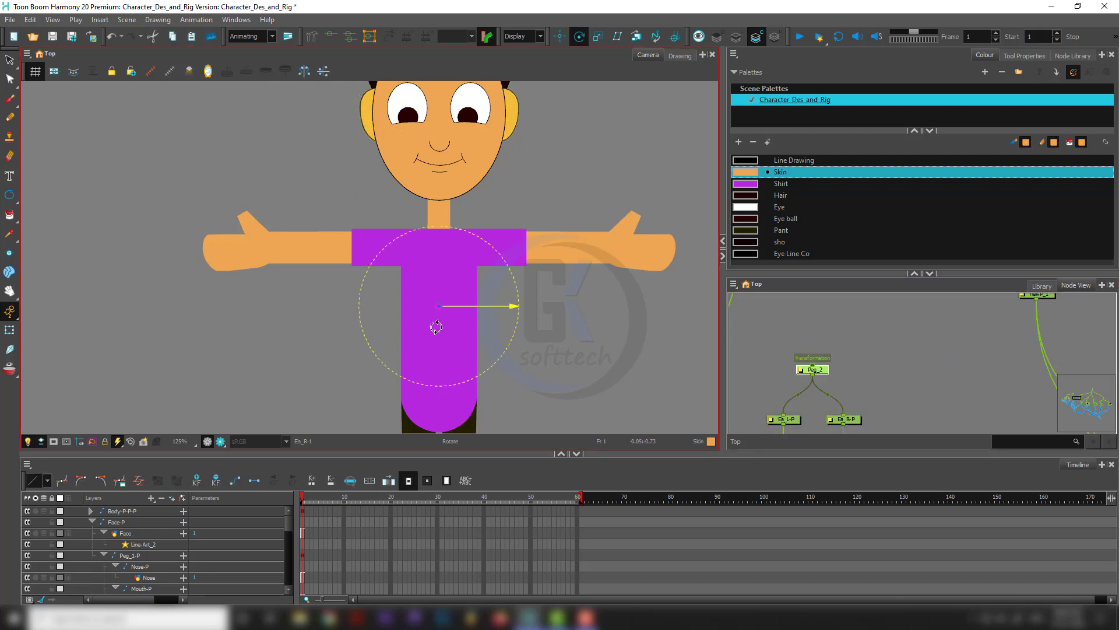
Place the pivot of Peg_2 at the centre of the face between the ears and connect the peg to Face-P.
{"action": "left_click_drag", "start_coordinate": [439, 306], "coordinate": [440, 117]}
{"action": "left_click", "coordinate": [811, 370]}
{"action": "left_click_drag", "start_coordinate": [814, 363], "coordinate": [863, 338]}
{"action": "left_click", "coordinate": [883, 359]}
{"action": "scroll", "coordinate": [883, 358], "scroll_direction": "down", "scroll_amount": 6}
{"action": "left_click", "coordinate": [863, 338]}
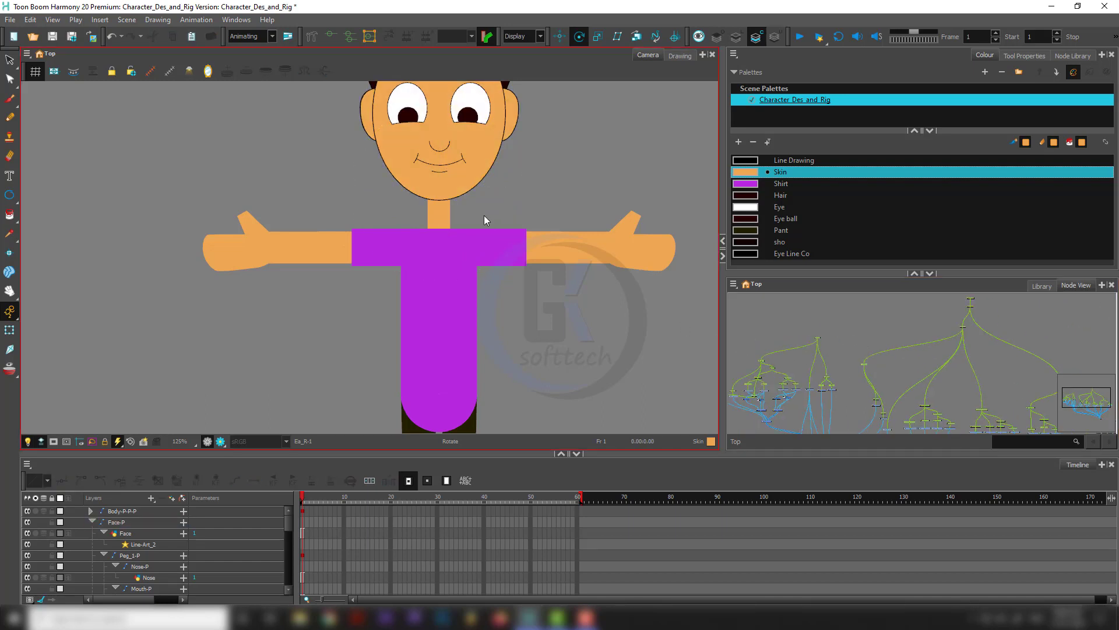
{"action": "scroll", "coordinate": [484, 209], "scroll_direction": "down", "scroll_amount": 4}
{"action": "scroll", "coordinate": [474, 134], "scroll_direction": "up", "scroll_amount": 4}
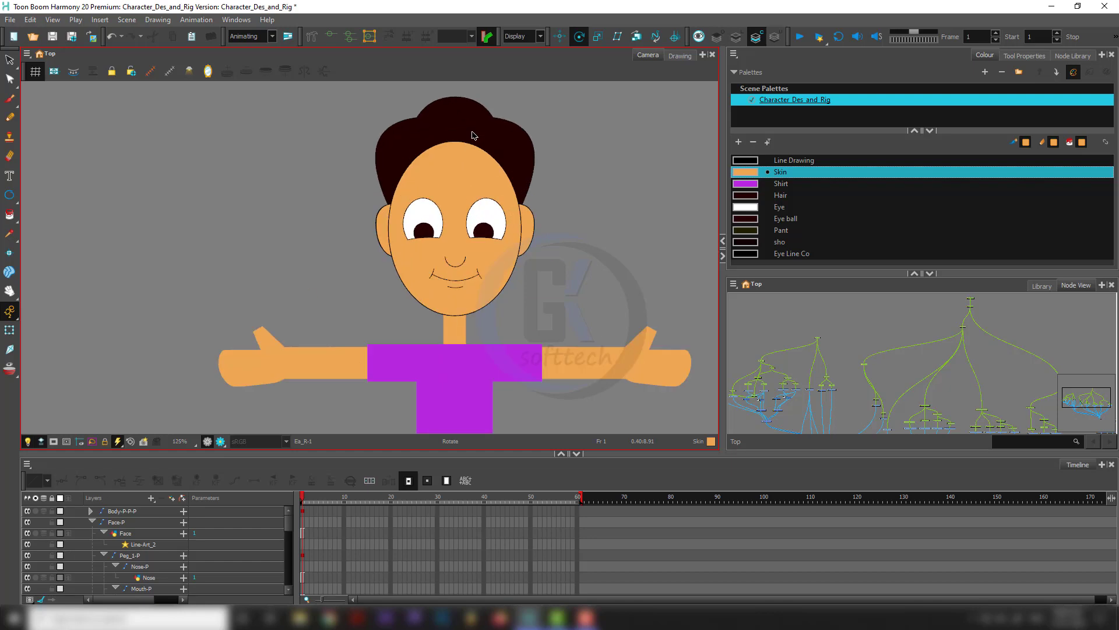
Cut the hair shape out of the old Head drawing.
{"action": "scroll", "coordinate": [473, 134], "scroll_direction": "up", "scroll_amount": 2}
{"action": "left_click", "coordinate": [488, 126]}
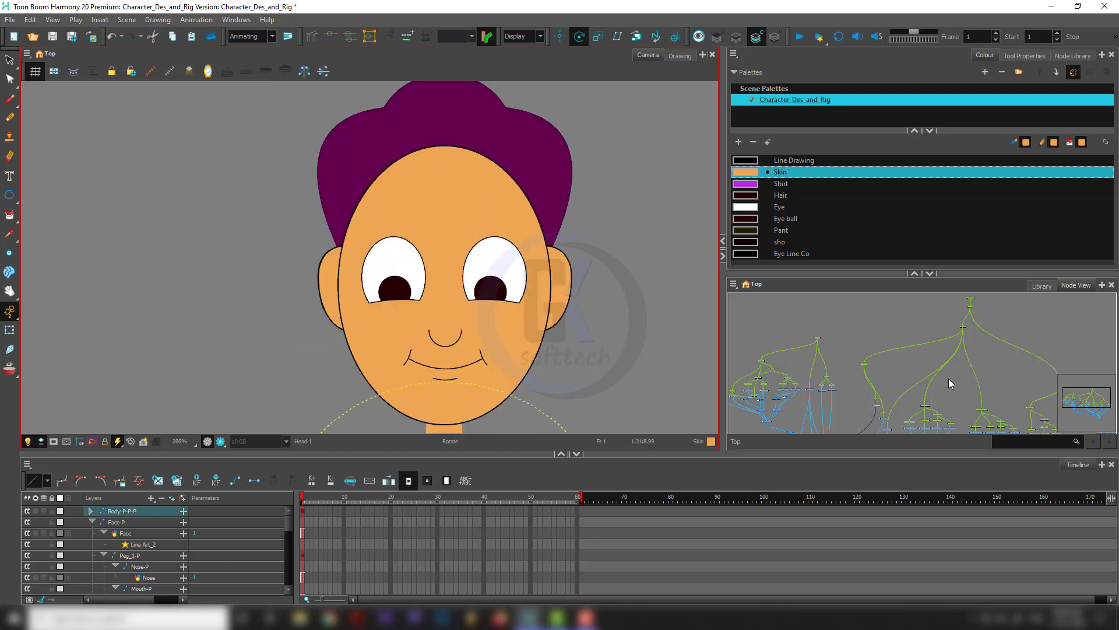
{"action": "scroll", "coordinate": [892, 382], "scroll_direction": "up", "scroll_amount": 2}
{"action": "left_click_drag", "start_coordinate": [845, 417], "coordinate": [850, 365]}
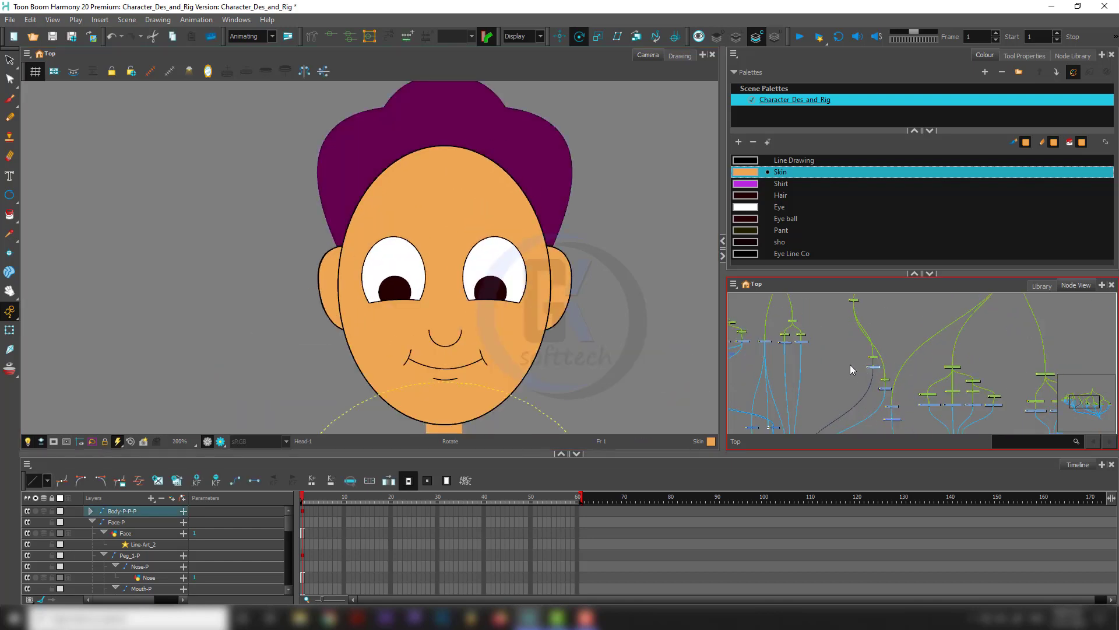
{"action": "scroll", "coordinate": [850, 364], "scroll_direction": "down", "scroll_amount": 3}
{"action": "left_click", "coordinate": [851, 358]}
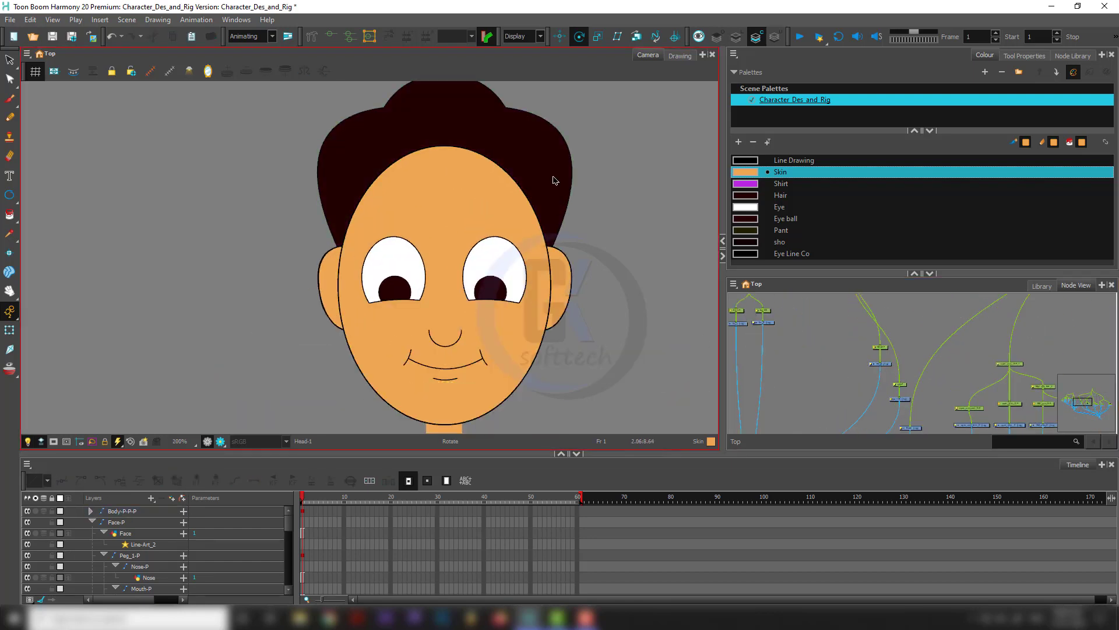
{"action": "left_click", "coordinate": [518, 156]}
{"action": "key", "text": "alt+s"}
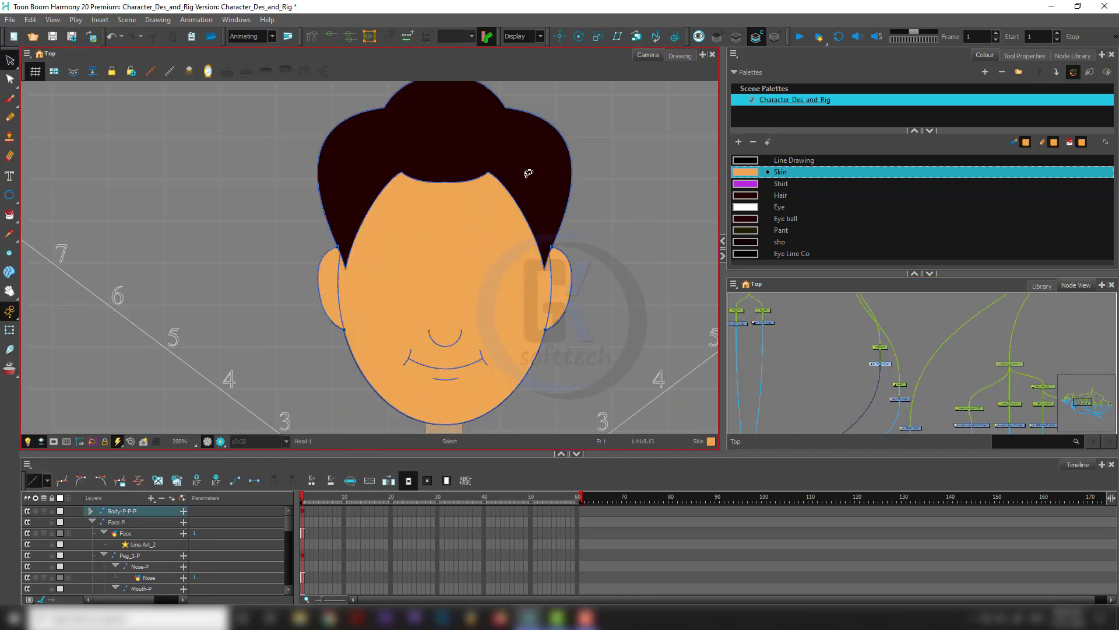
{"action": "left_click", "coordinate": [529, 179]}
{"action": "key", "text": "Delete"}
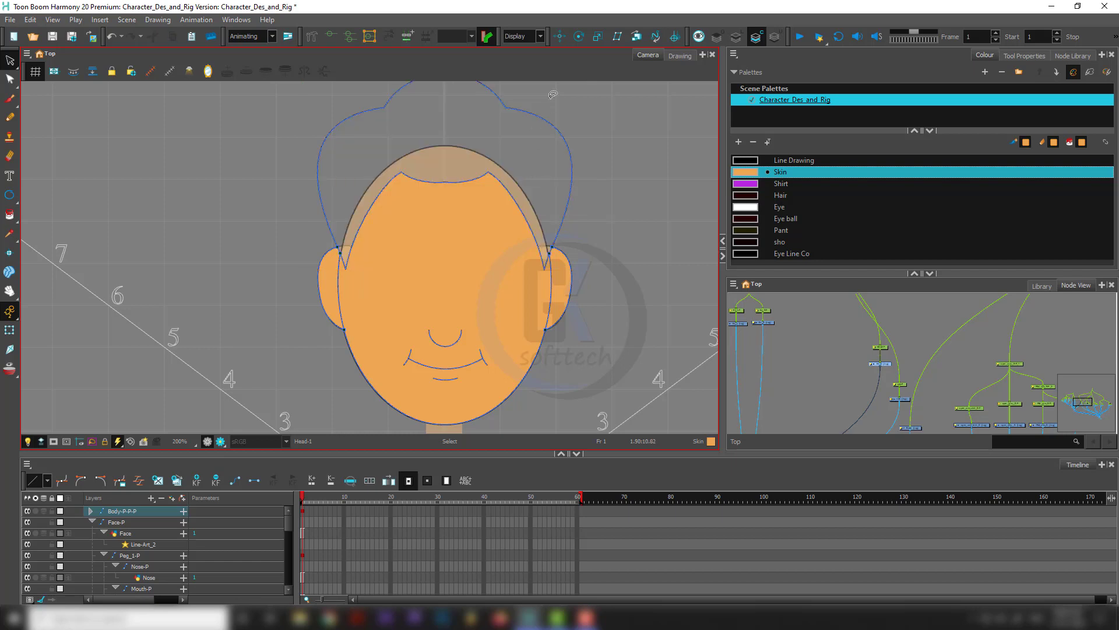
Delete the old Head drawing node with its peg, including the drawing files and element folders.
{"action": "scroll", "coordinate": [576, 241], "scroll_direction": "down", "scroll_amount": 2}
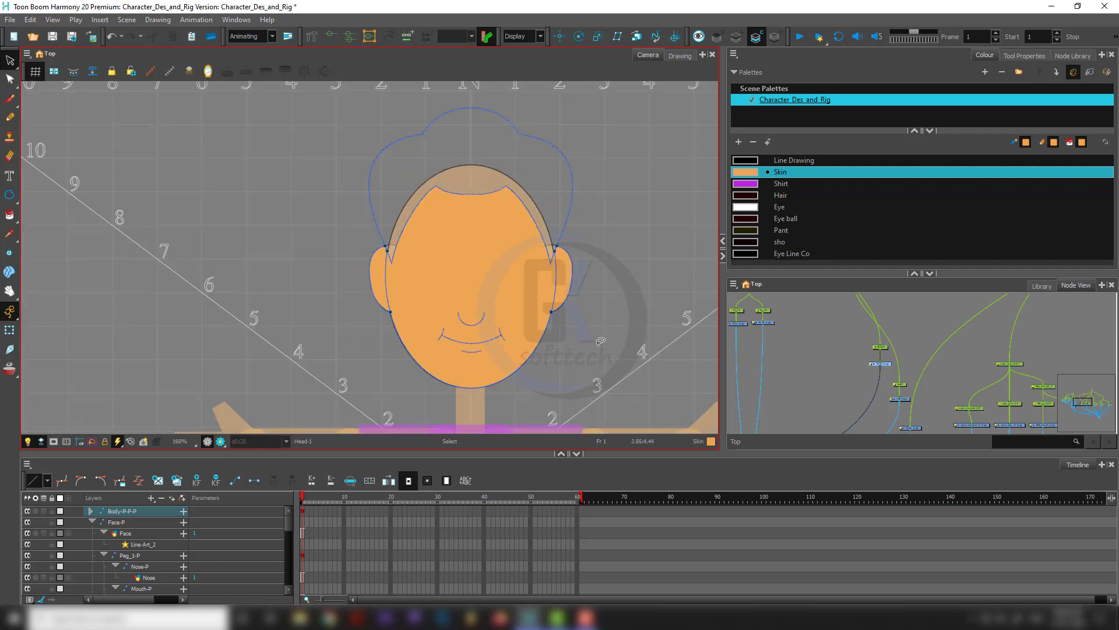
{"action": "mouse_move", "coordinate": [602, 341]}
{"action": "left_mouse_down"}
{"action": "mouse_move", "coordinate": [441, 23]}
{"action": "mouse_move", "coordinate": [302, 311]}
{"action": "mouse_move", "coordinate": [427, 411]}
{"action": "mouse_move", "coordinate": [546, 360]}
{"action": "left_mouse_up"}
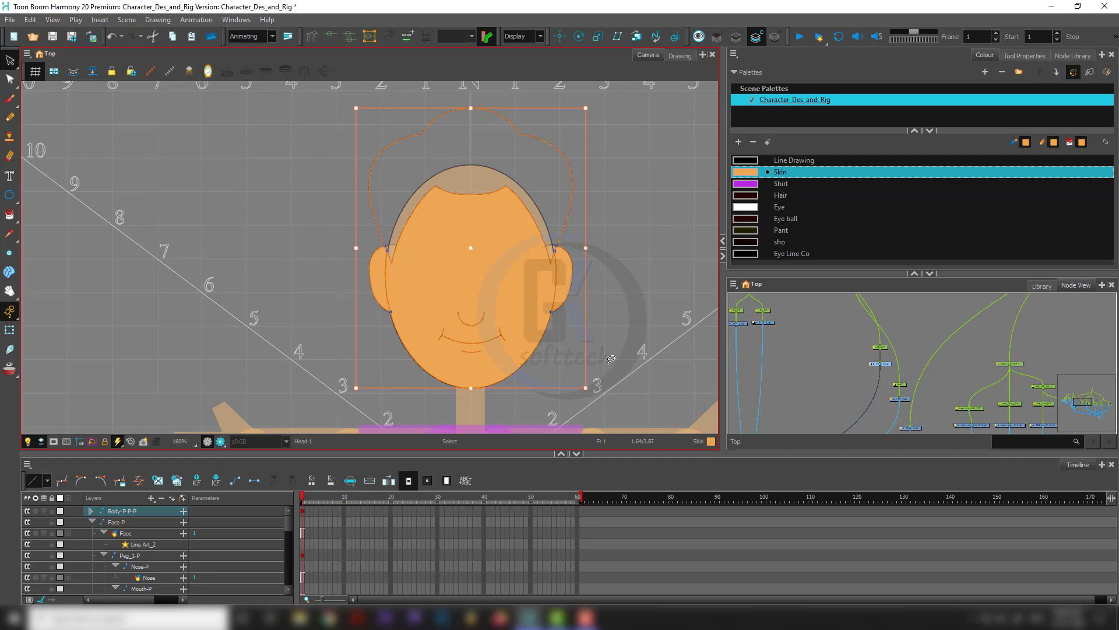
{"action": "left_click", "coordinate": [809, 374]}
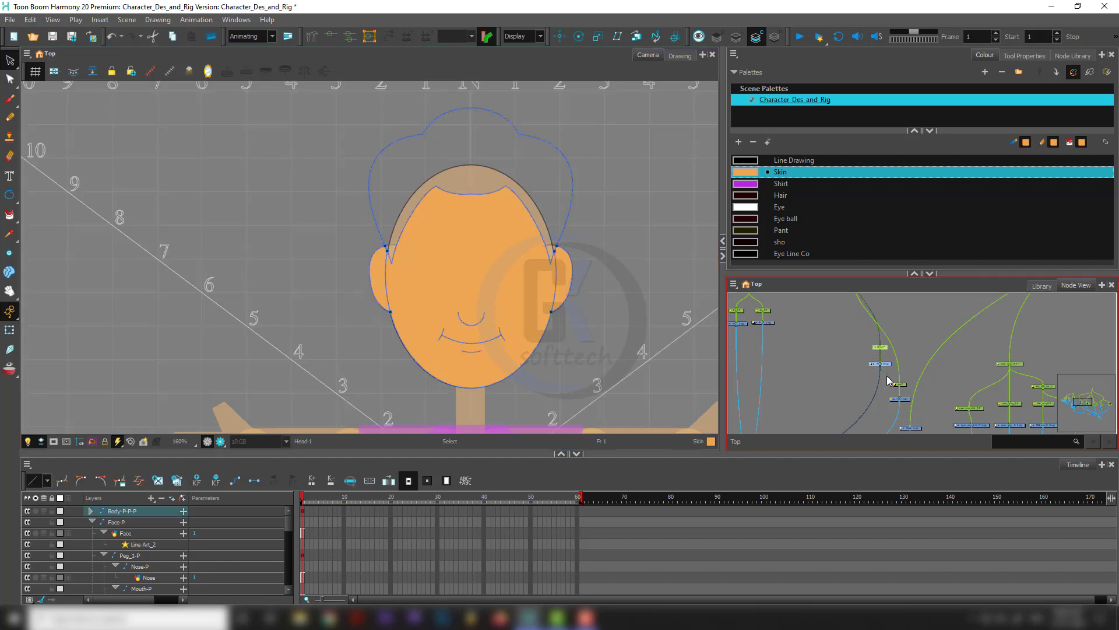
{"action": "key", "text": "Delete"}
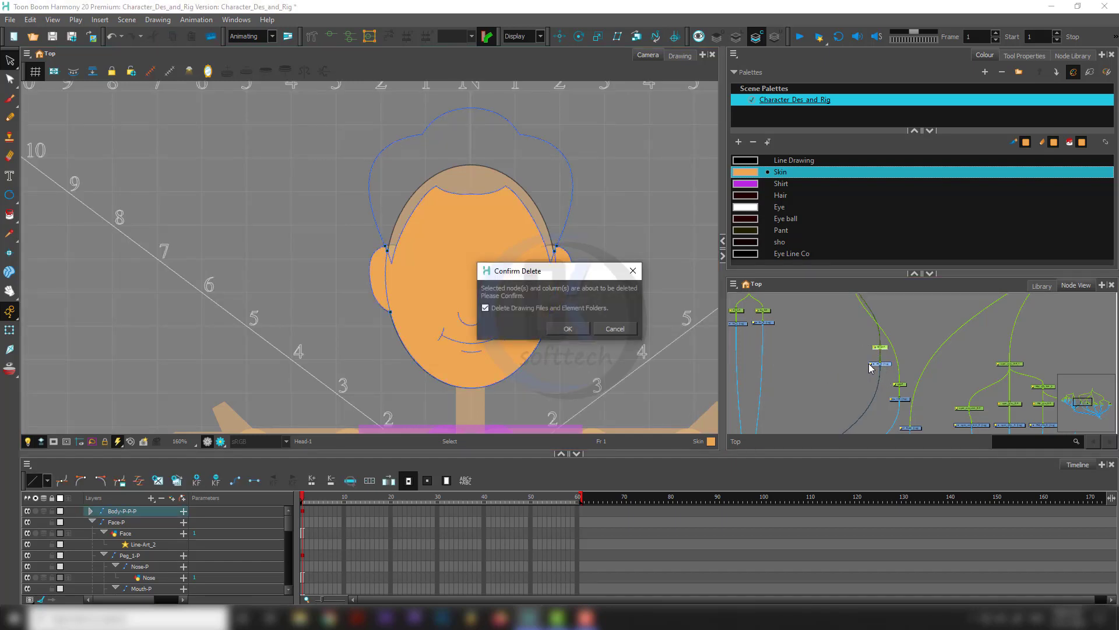
{"action": "key", "text": "Return"}
Add a vector drawing layer named Hair and place its node beside the Face node.
{"action": "key", "text": "ctrl+r"}
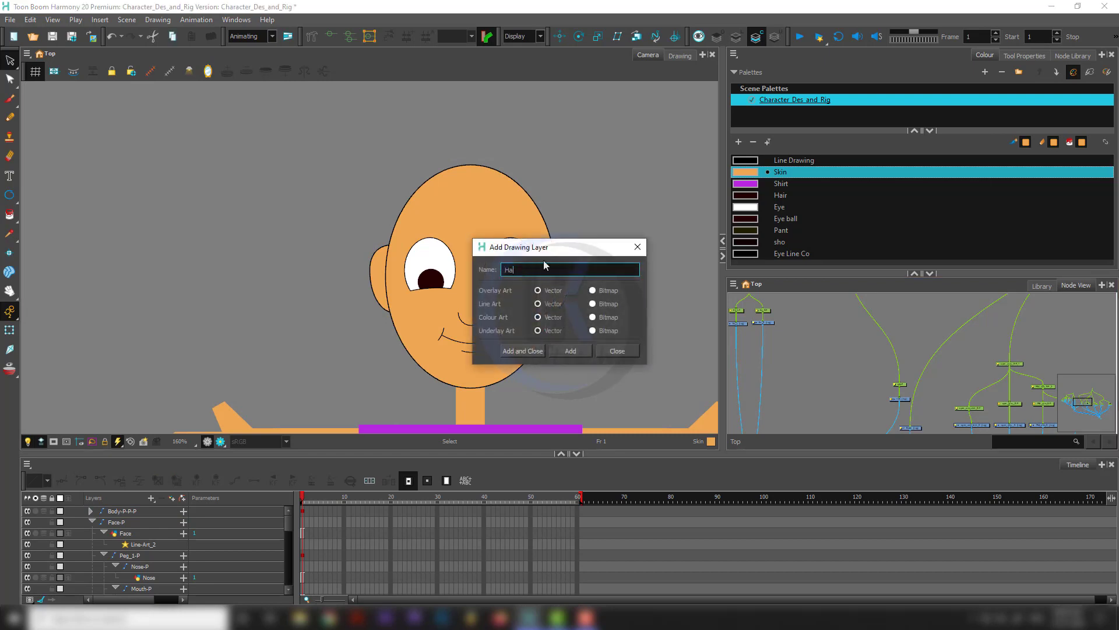
{"action": "key", "text": "Return"}
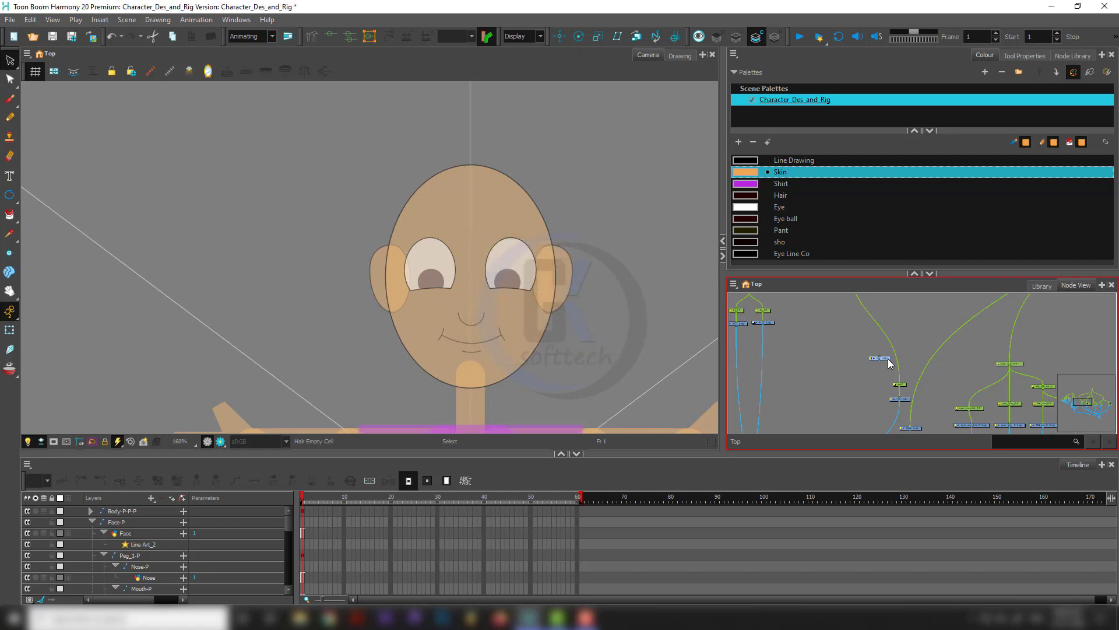
{"action": "scroll", "coordinate": [904, 370], "scroll_direction": "left", "scroll_amount": 4}
{"action": "scroll", "coordinate": [924, 341], "scroll_direction": "up", "scroll_amount": 3}
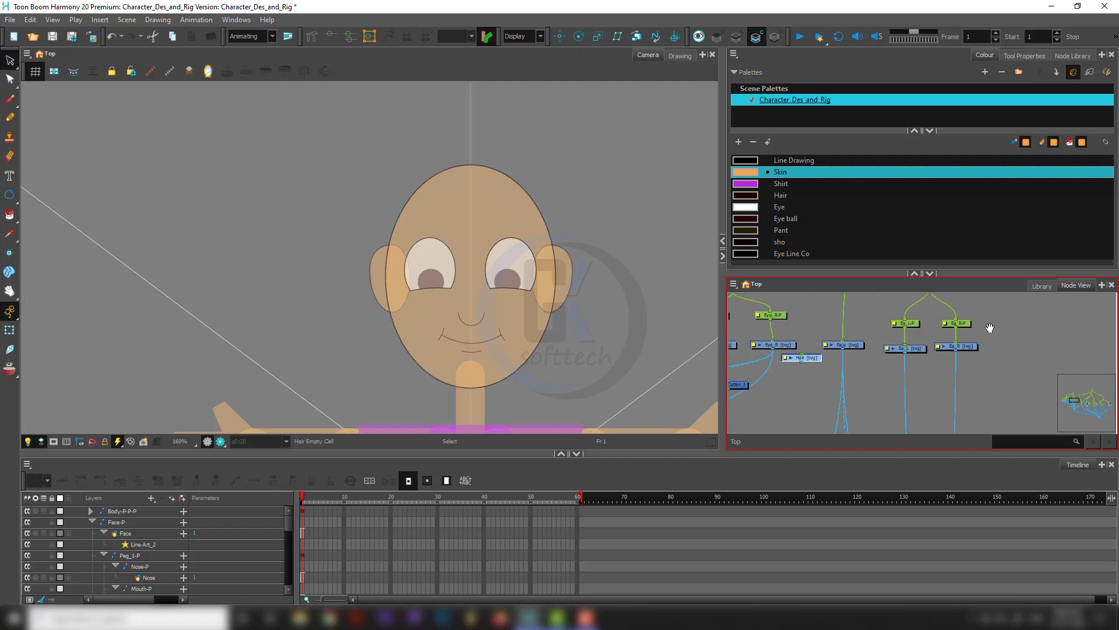
{"action": "left_click_drag", "start_coordinate": [990, 327], "coordinate": [958, 402]}
{"action": "left_click_drag", "start_coordinate": [950, 340], "coordinate": [847, 433]}
{"action": "left_click_drag", "start_coordinate": [899, 428], "coordinate": [921, 378]}
{"action": "left_click_drag", "start_coordinate": [808, 376], "coordinate": [853, 380]}
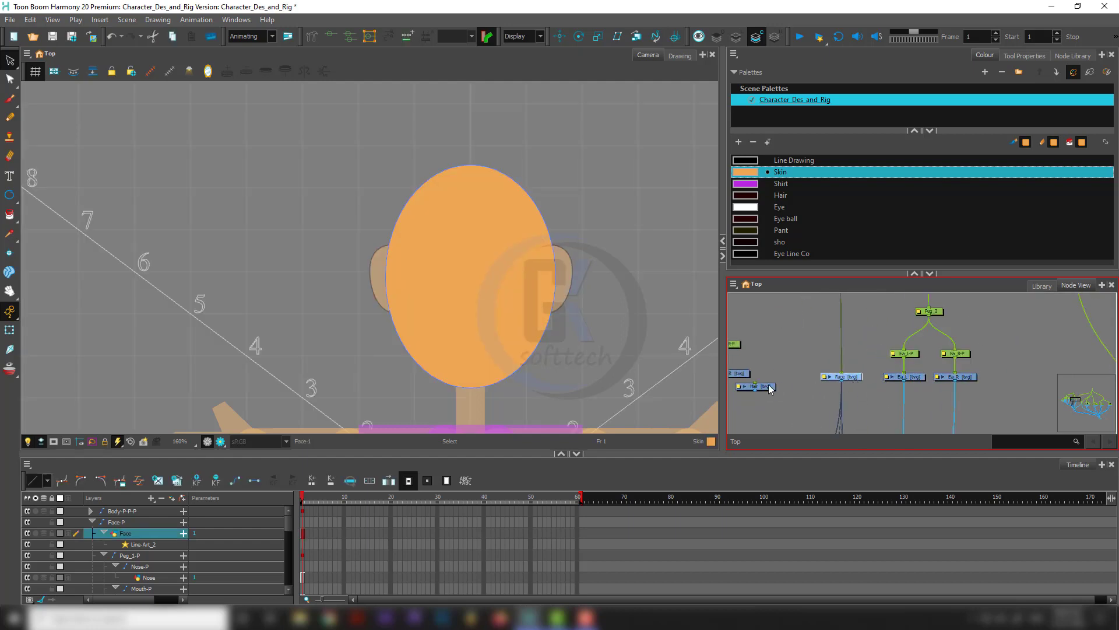
{"action": "left_click_drag", "start_coordinate": [771, 389], "coordinate": [805, 379]}
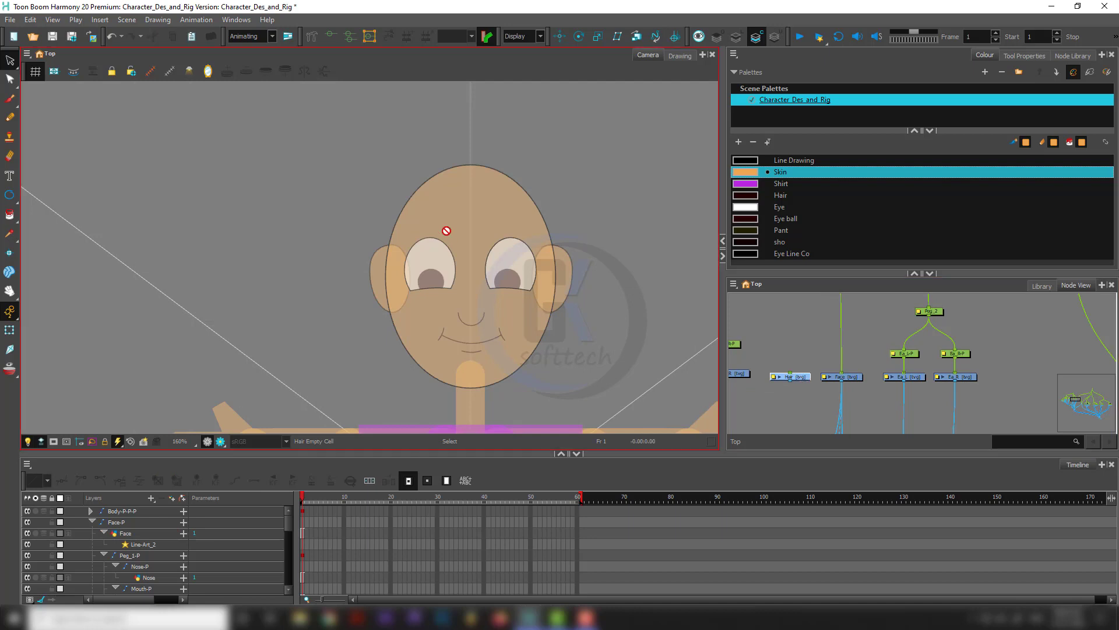
Create an empty drawing in the Hair layer and connect the Hair node to the head's composite.
{"action": "key", "text": "alt+shift+r"}
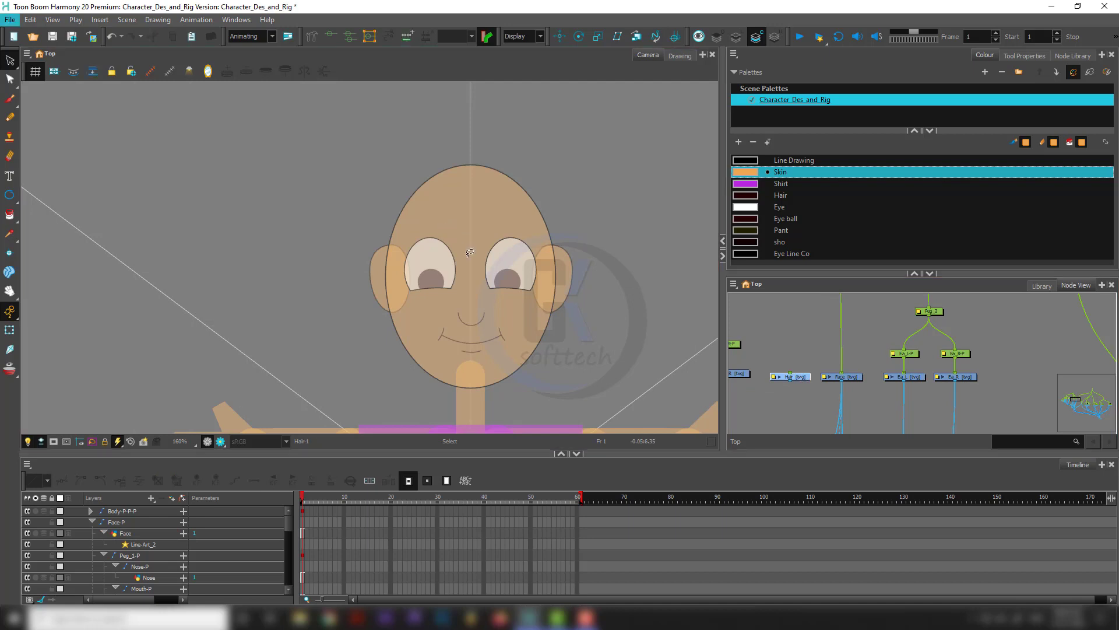
{"action": "scroll", "coordinate": [470, 252], "scroll_direction": "down", "scroll_amount": 5}
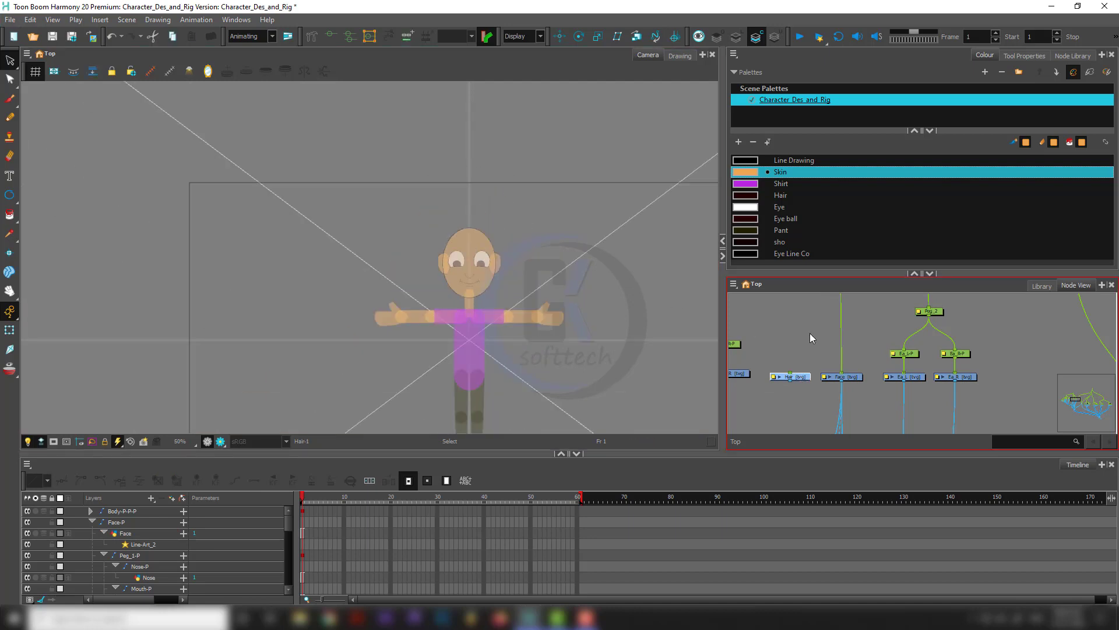
{"action": "mouse_move", "coordinate": [791, 404]}
{"action": "left_mouse_down"}
{"action": "mouse_move", "coordinate": [804, 288]}
{"action": "mouse_move", "coordinate": [820, 397]}
{"action": "mouse_move", "coordinate": [812, 309]}
{"action": "mouse_move", "coordinate": [816, 360]}
{"action": "mouse_move", "coordinate": [804, 343]}
{"action": "mouse_move", "coordinate": [823, 398]}
{"action": "left_mouse_up"}
{"action": "scroll", "coordinate": [804, 288], "scroll_direction": "down", "scroll_amount": 3}
{"action": "scroll", "coordinate": [816, 361], "scroll_direction": "up", "scroll_amount": 2}
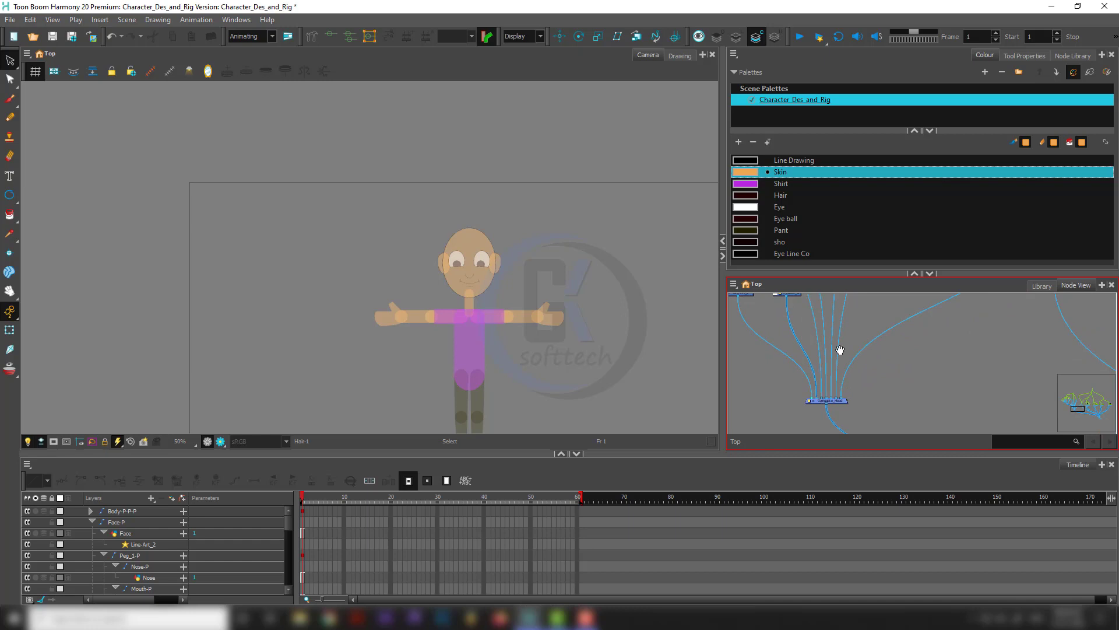
{"action": "mouse_move", "coordinate": [825, 309]}
{"action": "left_mouse_down"}
{"action": "mouse_move", "coordinate": [862, 441]}
{"action": "mouse_move", "coordinate": [851, 375]}
{"action": "left_mouse_up"}
{"action": "left_click", "coordinate": [851, 380]}
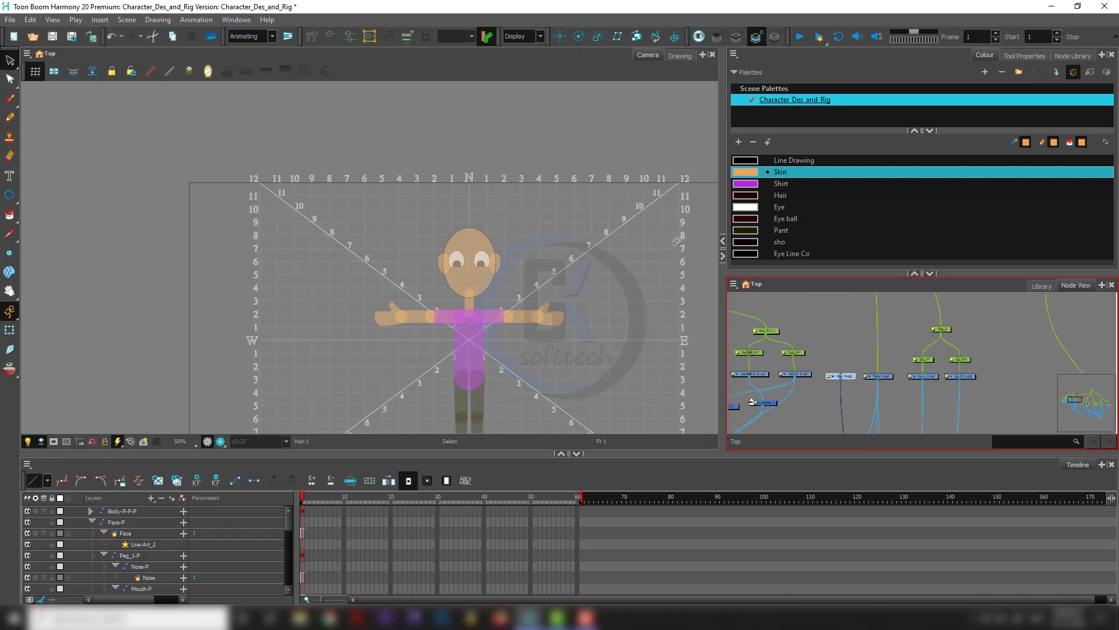
Paste the cut hair shape into the Hair drawing.
{"action": "left_click", "coordinate": [556, 224]}
{"action": "key", "text": "ctrl+v"}
{"action": "scroll", "coordinate": [490, 246], "scroll_direction": "up", "scroll_amount": 2}
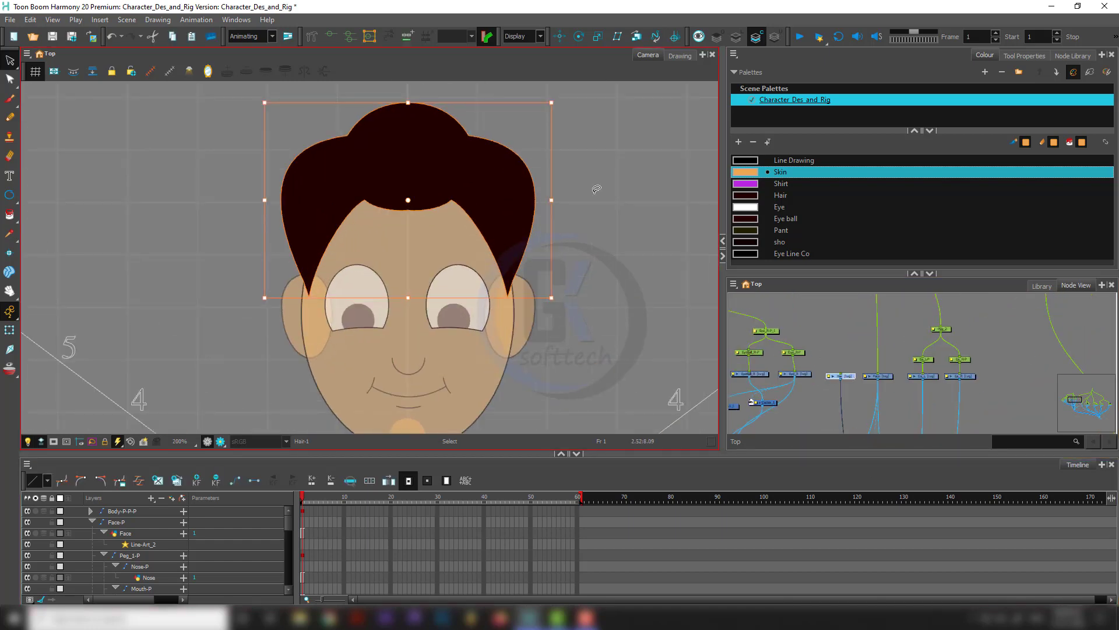
{"action": "scroll", "coordinate": [467, 188], "scroll_direction": "up", "scroll_amount": 3}
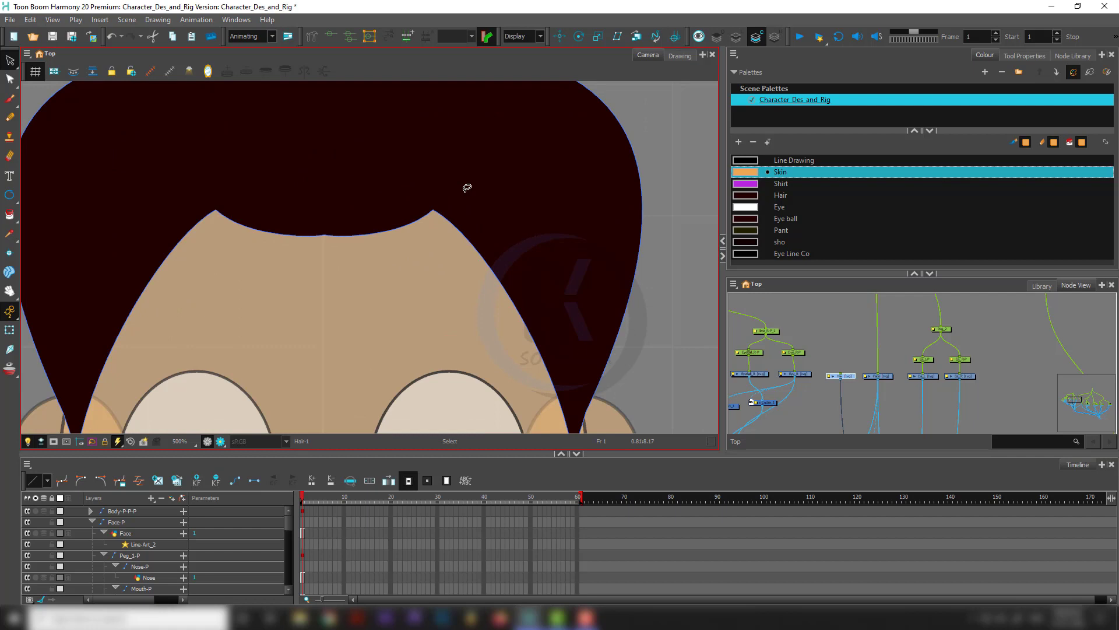
{"action": "scroll", "coordinate": [467, 187], "scroll_direction": "down", "scroll_amount": 4}
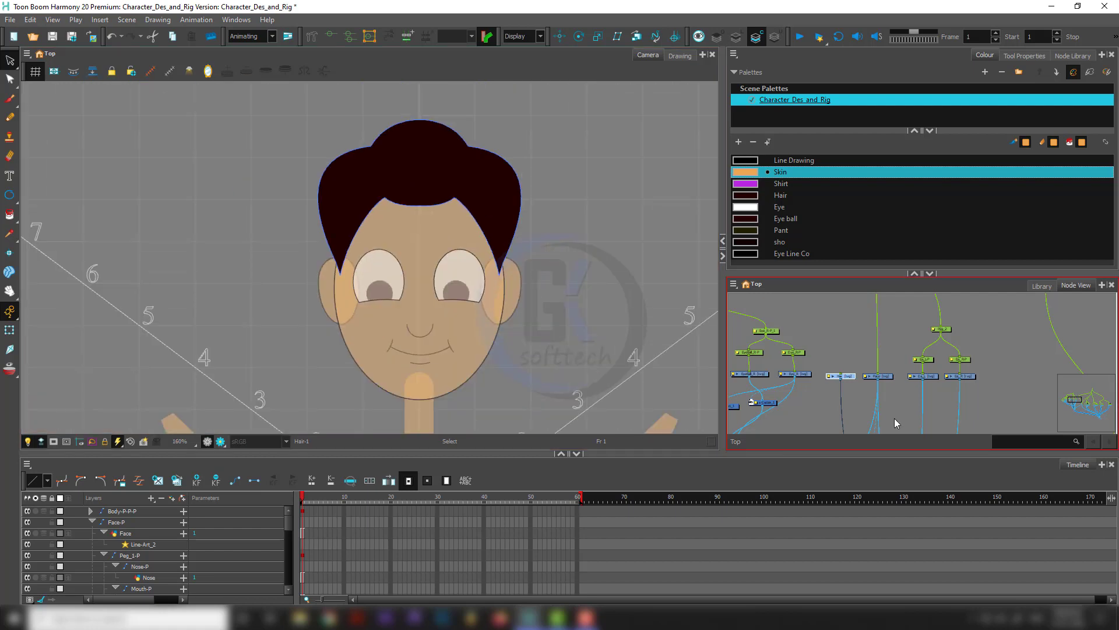
Add a parent peg to the Hair drawing and place its rotation pivot on the hair's centre line, just above the top of the face.
{"action": "key", "text": "ctrl+p"}
{"action": "scroll", "coordinate": [512, 331], "scroll_direction": "down", "scroll_amount": 4}
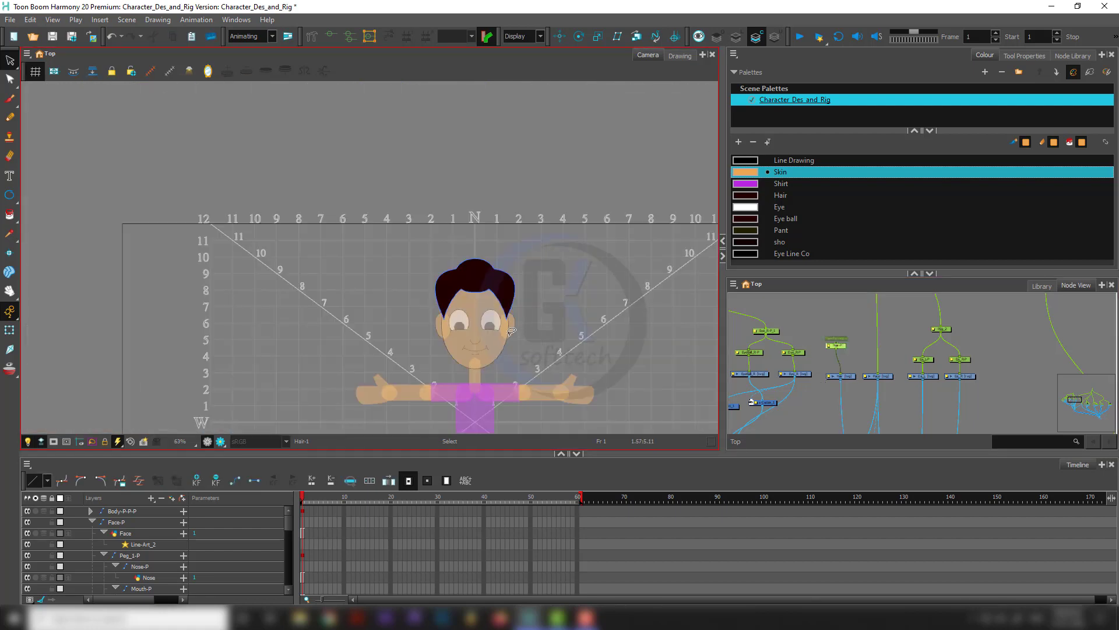
{"action": "key", "text": "shift+t"}
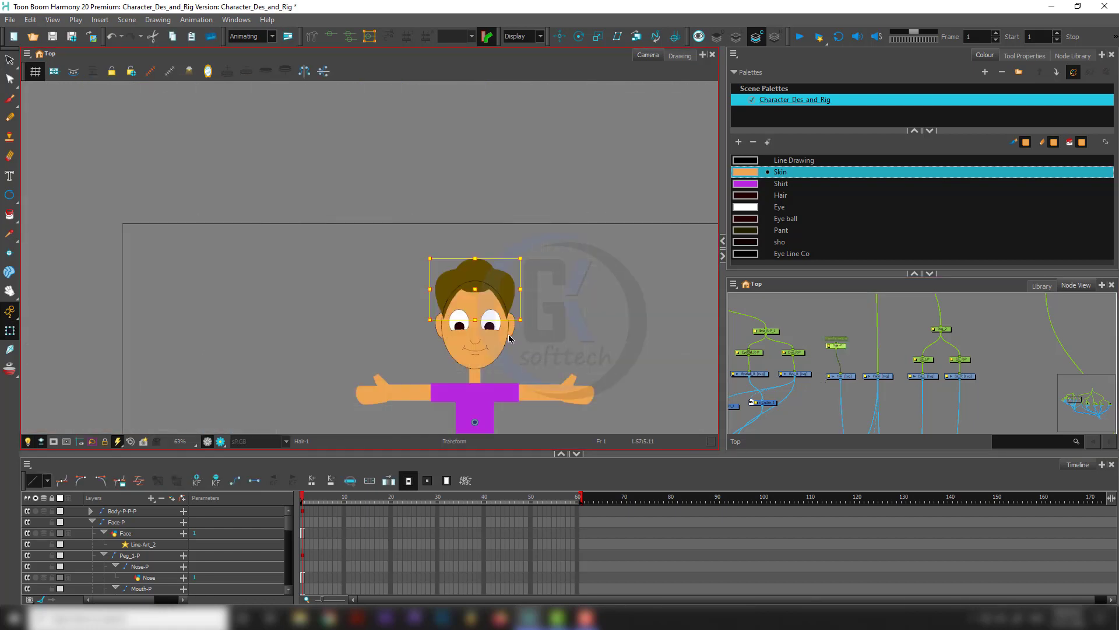
{"action": "scroll", "coordinate": [502, 303], "scroll_direction": "down", "scroll_amount": 5}
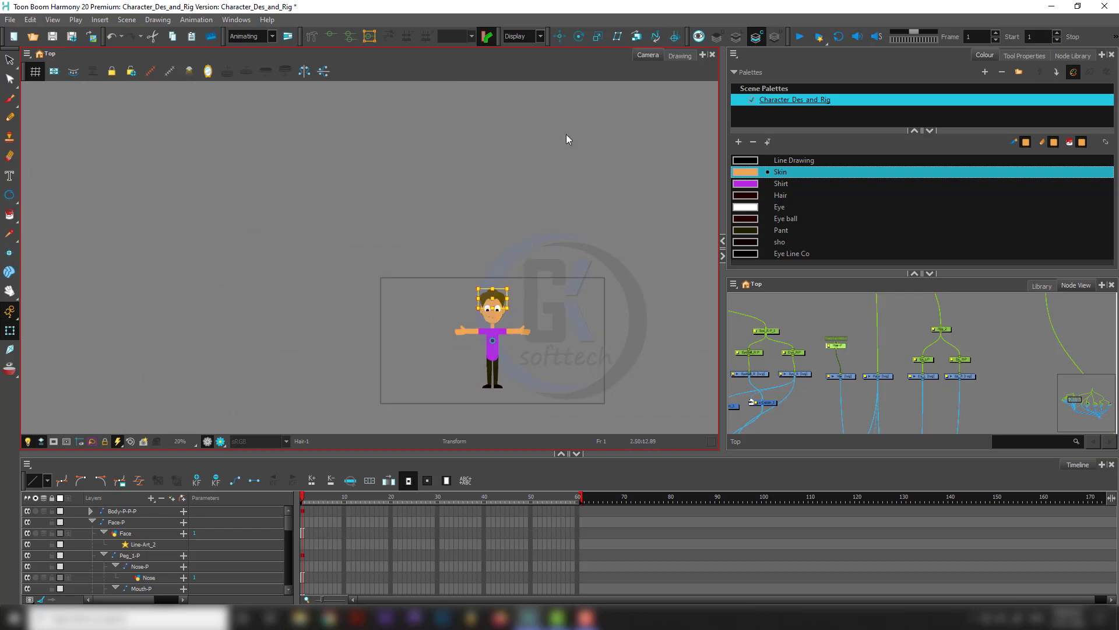
{"action": "left_click", "coordinate": [580, 36]}
{"action": "scroll", "coordinate": [492, 341], "scroll_direction": "up", "scroll_amount": 5}
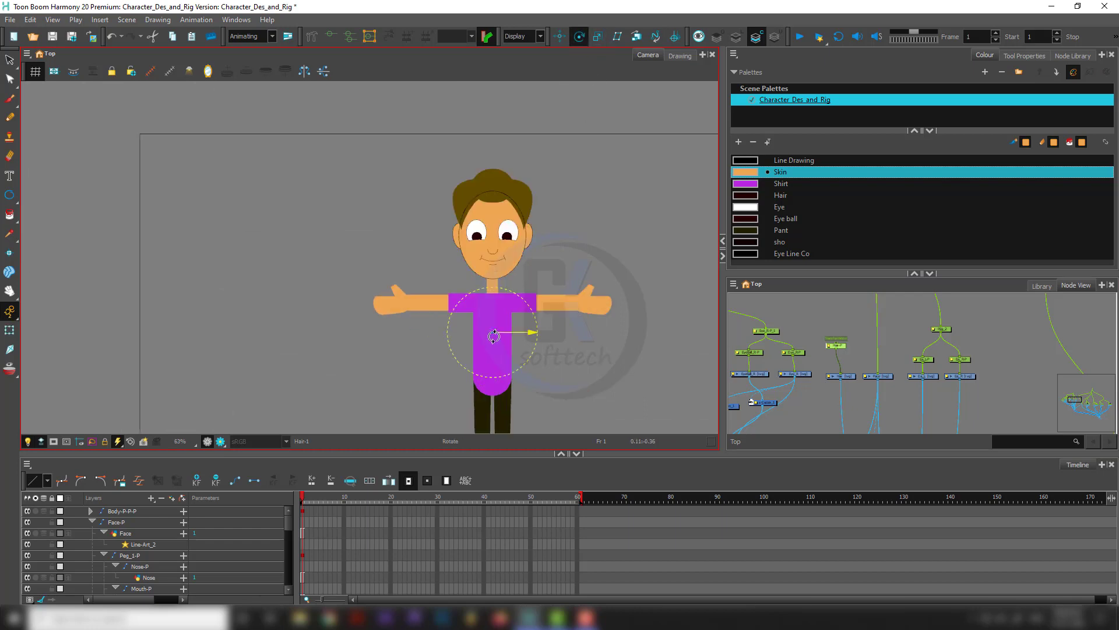
{"action": "left_click_drag", "start_coordinate": [494, 279], "coordinate": [492, 194]}
{"action": "scroll", "coordinate": [491, 164], "scroll_direction": "up", "scroll_amount": 5}
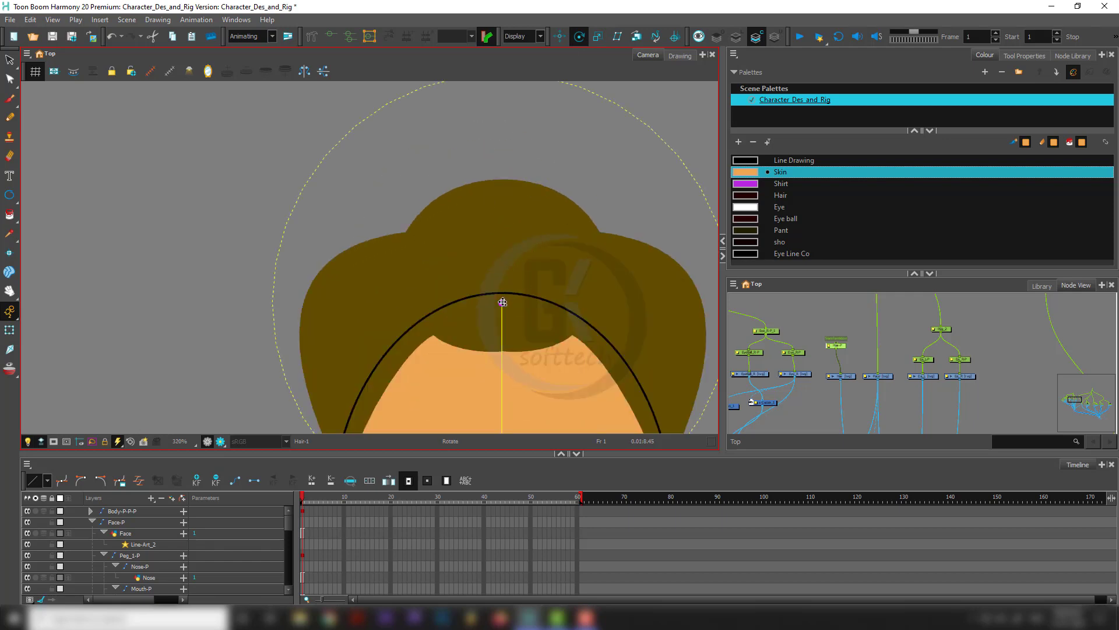
{"action": "left_click_drag", "start_coordinate": [502, 302], "coordinate": [500, 268]}
{"action": "scroll", "coordinate": [500, 268], "scroll_direction": "down", "scroll_amount": 5}
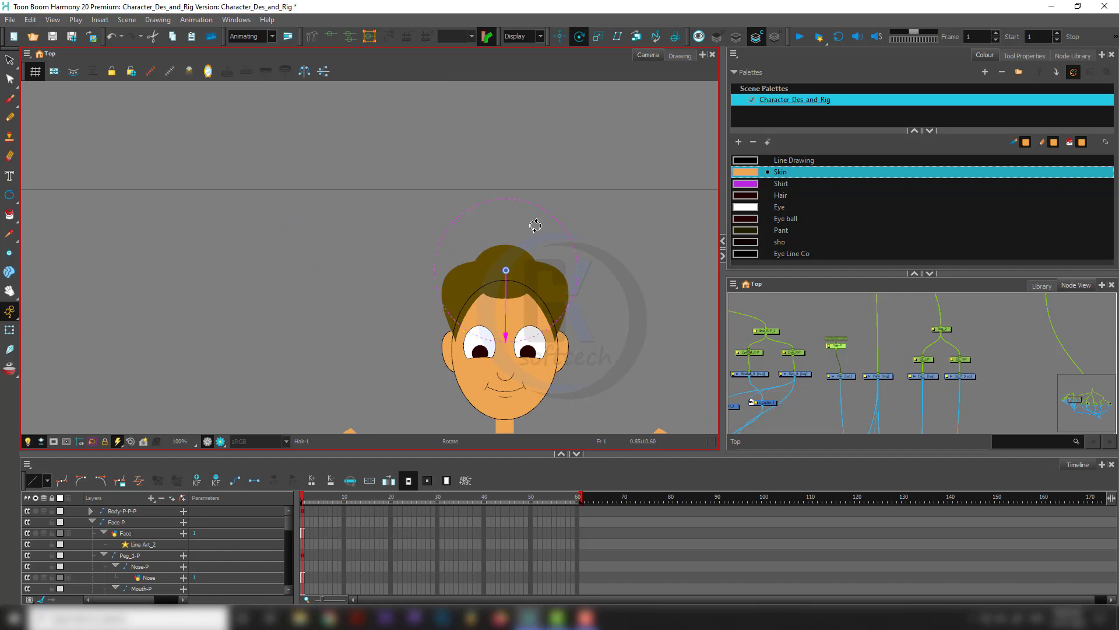
{"action": "scroll", "coordinate": [464, 330], "scroll_direction": "up", "scroll_amount": 3}
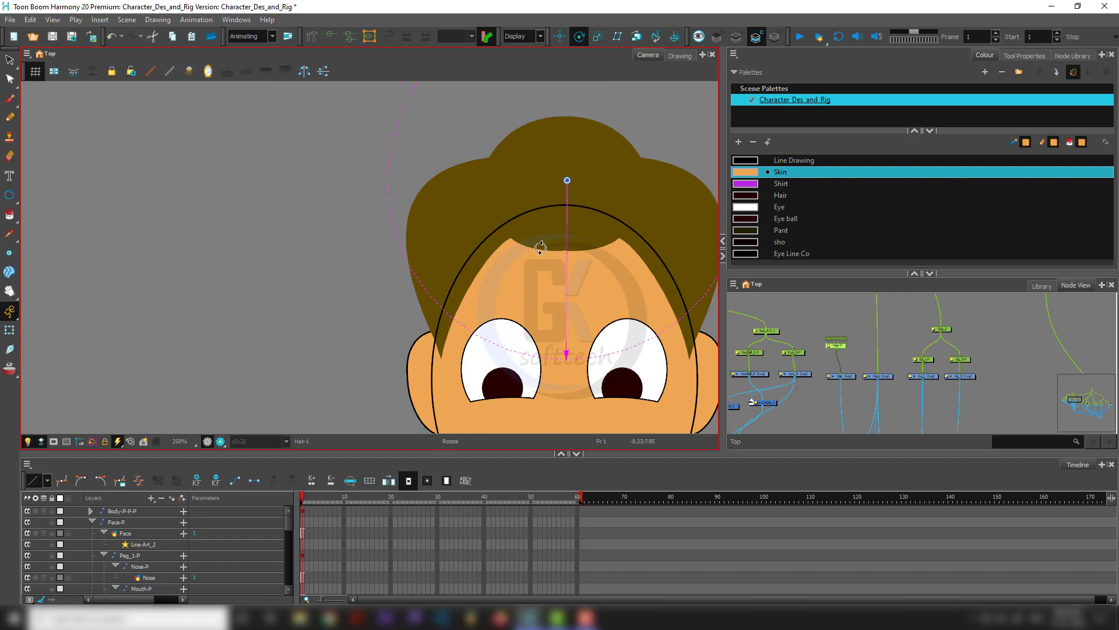
{"action": "scroll", "coordinate": [535, 257], "scroll_direction": "down", "scroll_amount": 3}
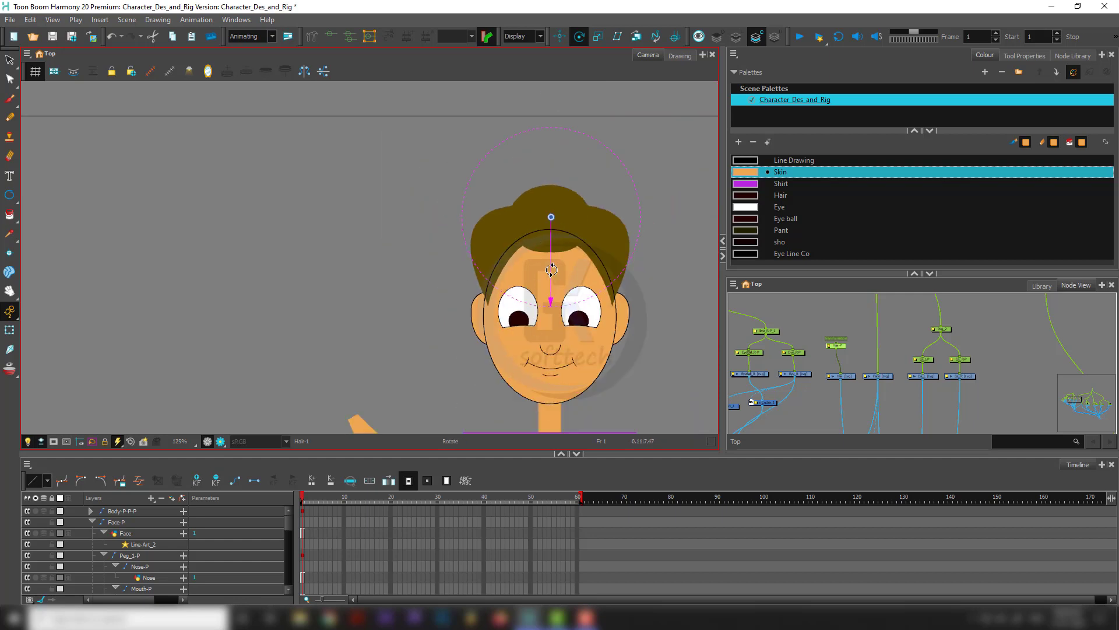
Connect the hair's peg to the Face-P peg.
{"action": "key", "text": "shift+t"}
{"action": "left_click", "coordinate": [426, 332]}
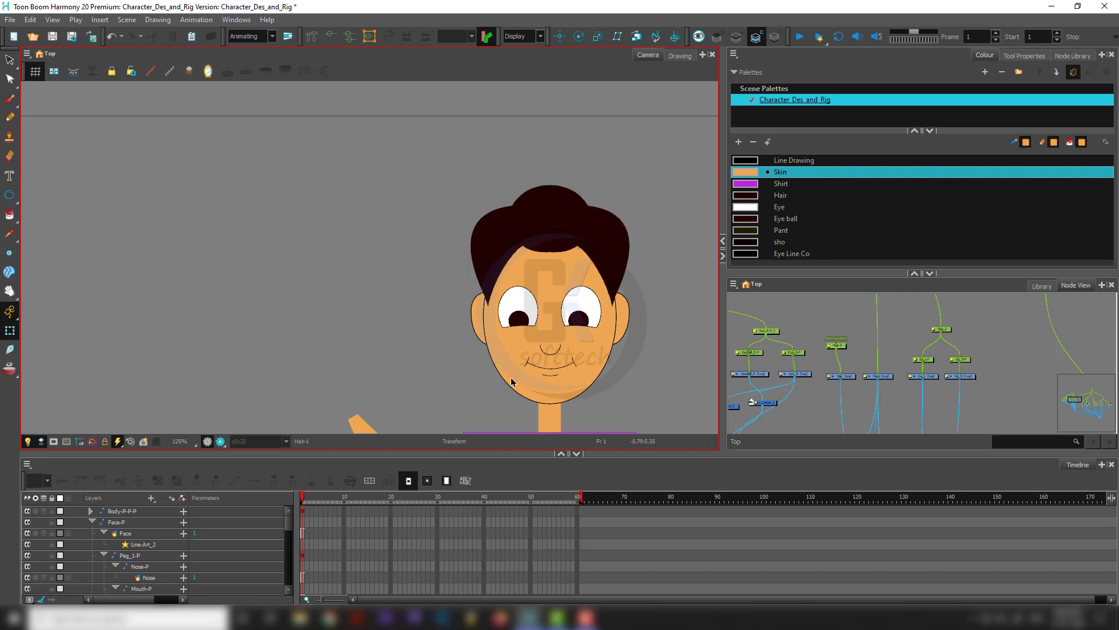
{"action": "scroll", "coordinate": [482, 353], "scroll_direction": "up", "scroll_amount": 3}
{"action": "left_click", "coordinate": [468, 349]}
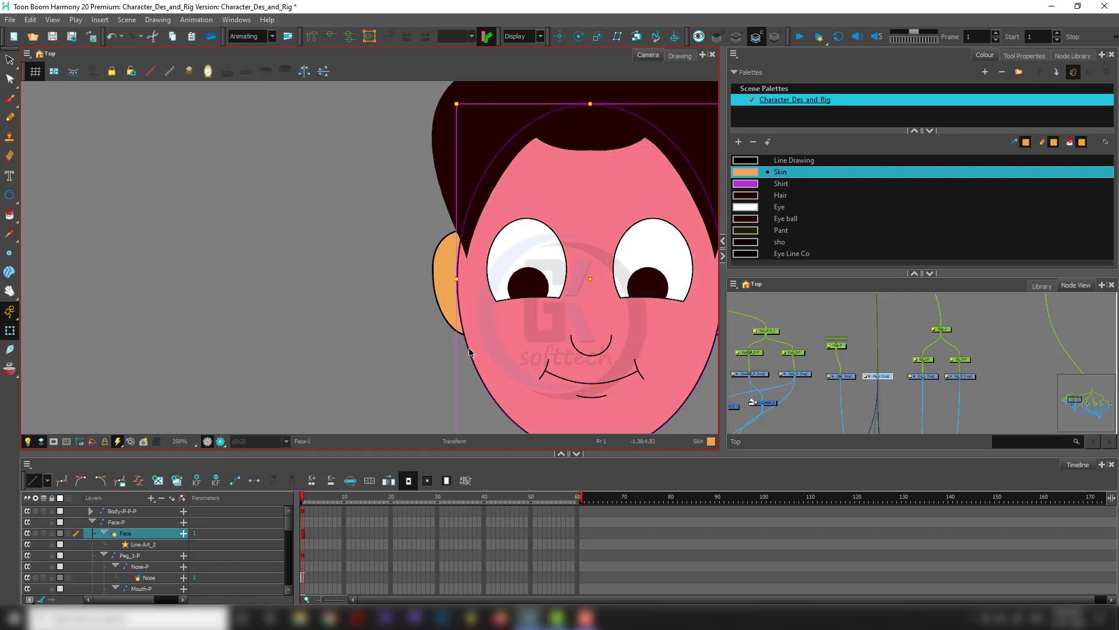
{"action": "scroll", "coordinate": [874, 385], "scroll_direction": "up", "scroll_amount": 3}
{"action": "scroll", "coordinate": [863, 379], "scroll_direction": "up", "scroll_amount": 2}
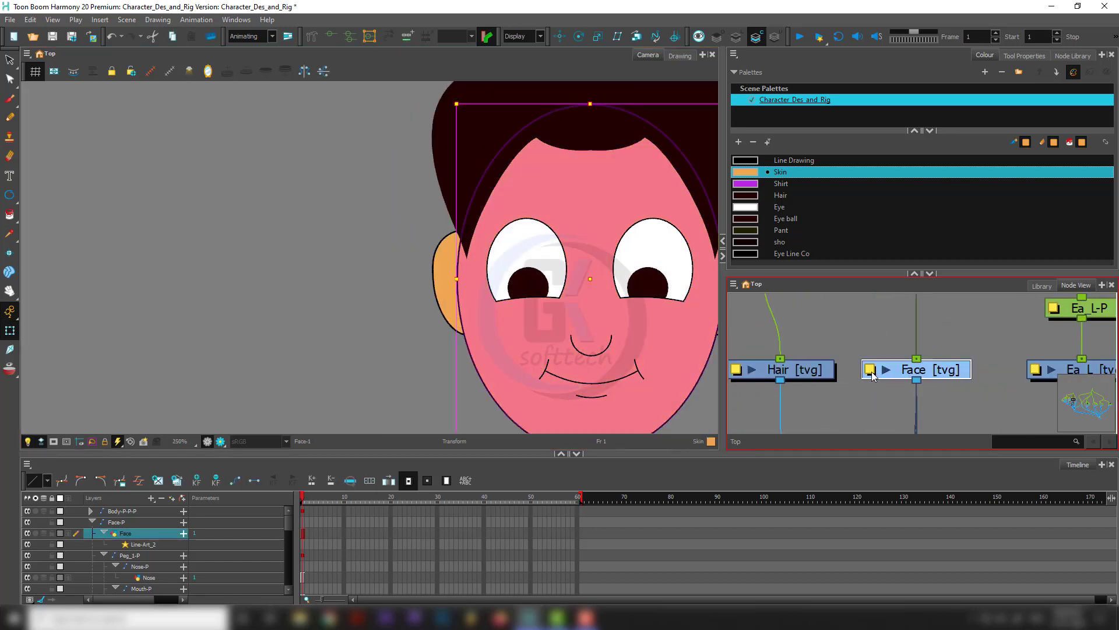
{"action": "scroll", "coordinate": [878, 370], "scroll_direction": "down", "scroll_amount": 4}
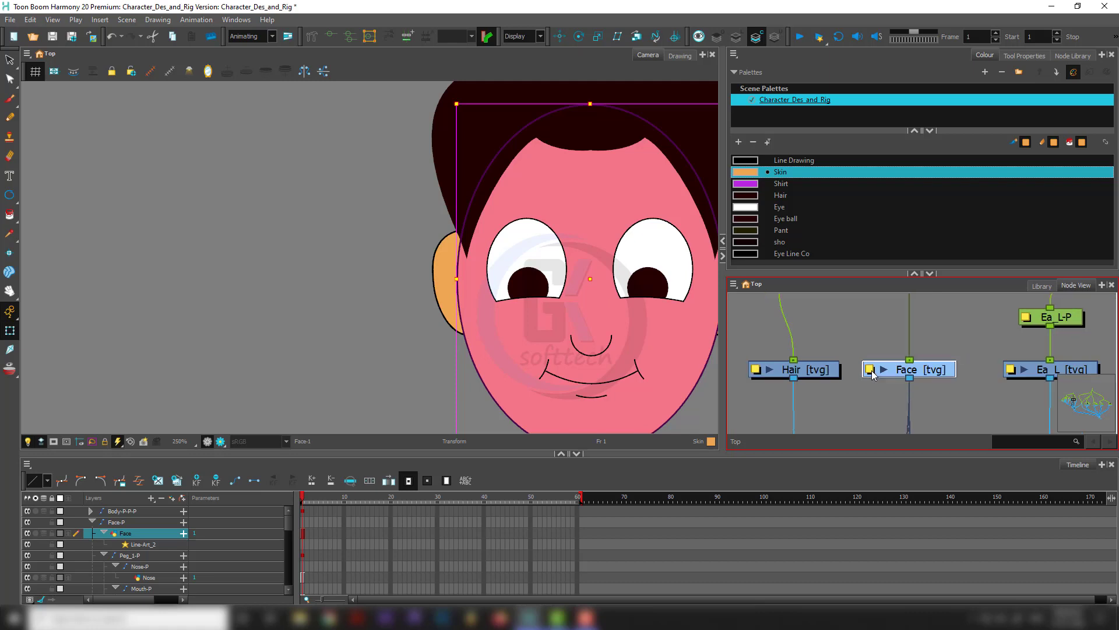
{"action": "left_click", "coordinate": [831, 346]}
{"action": "left_click_drag", "start_coordinate": [830, 345], "coordinate": [830, 345]}
{"action": "scroll", "coordinate": [843, 364], "scroll_direction": "down", "scroll_amount": 3}
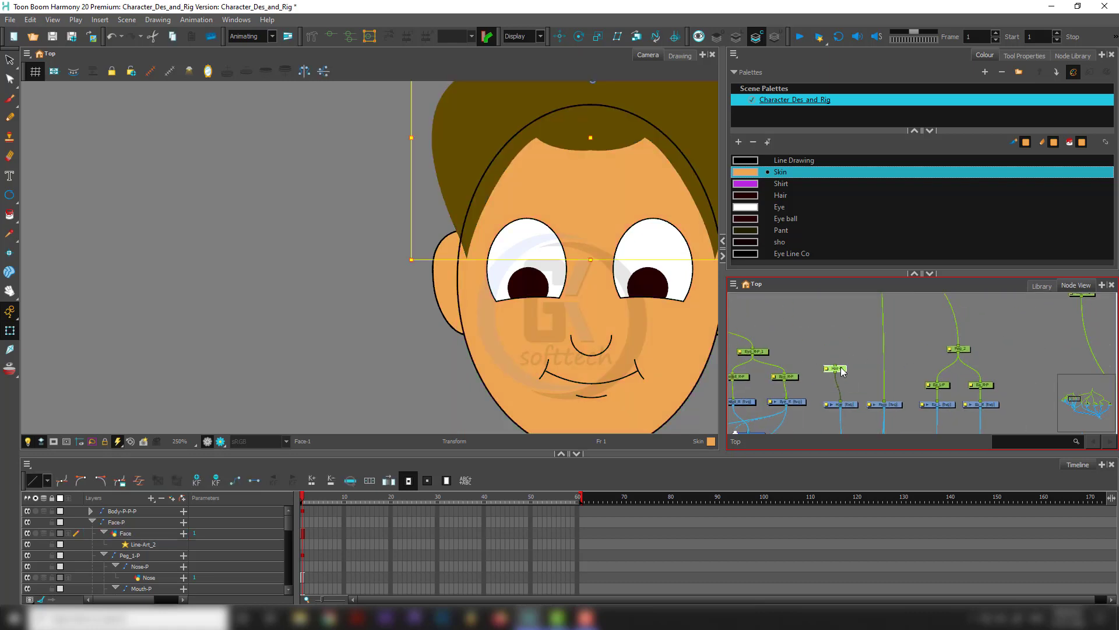
{"action": "scroll", "coordinate": [851, 324], "scroll_direction": "up", "scroll_amount": 5}
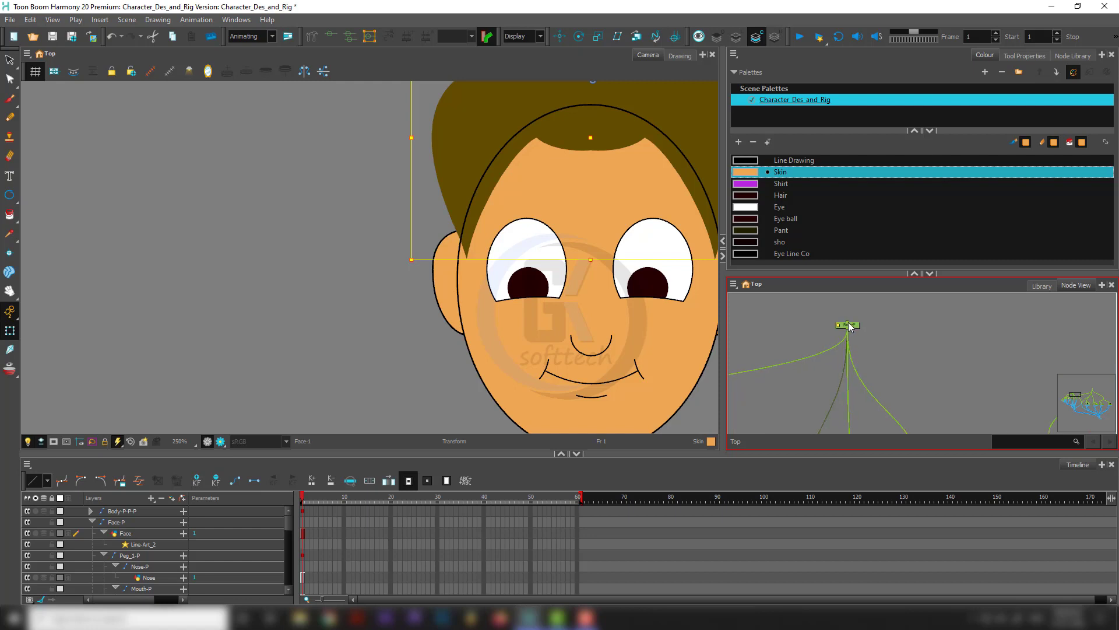
Trace the cables from the Face-P peg's drawings past Line-Art_2 and Cutter_2 down to the head's composite.
{"action": "scroll", "coordinate": [849, 321], "scroll_direction": "down", "scroll_amount": 2}
{"action": "left_click_drag", "start_coordinate": [861, 318], "coordinate": [824, 332]}
{"action": "scroll", "coordinate": [849, 330], "scroll_direction": "down", "scroll_amount": 4}
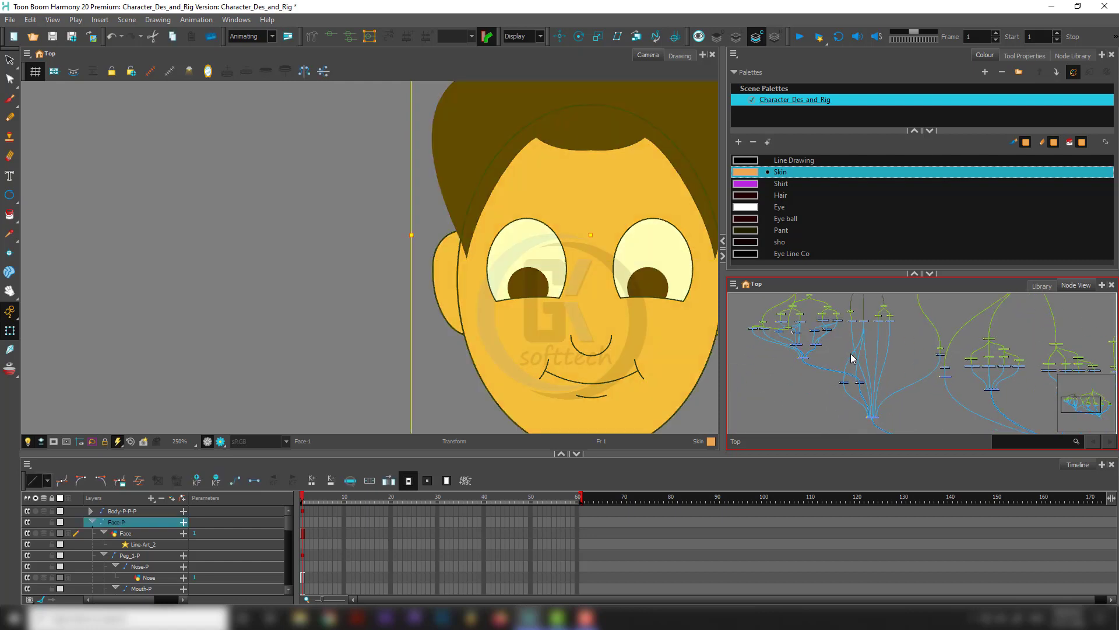
{"action": "scroll", "coordinate": [865, 334], "scroll_direction": "up", "scroll_amount": 4}
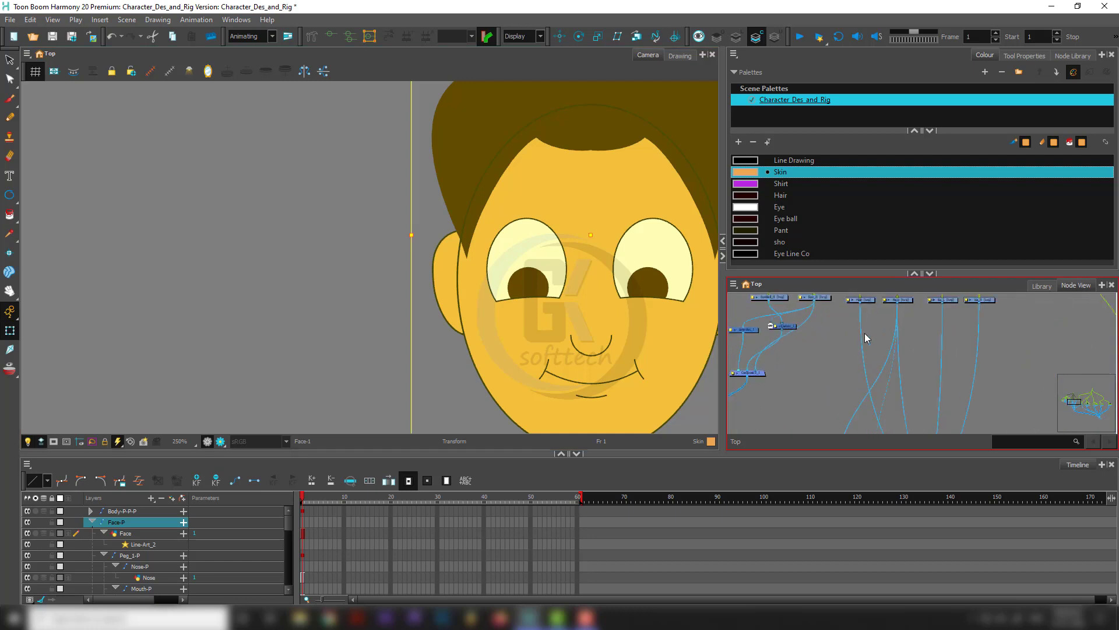
{"action": "left_click_drag", "start_coordinate": [870, 366], "coordinate": [864, 302]}
{"action": "scroll", "coordinate": [872, 328], "scroll_direction": "down", "scroll_amount": 3}
{"action": "scroll", "coordinate": [855, 372], "scroll_direction": "up", "scroll_amount": 3}
{"action": "scroll", "coordinate": [854, 368], "scroll_direction": "up", "scroll_amount": 3}
{"action": "left_click", "coordinate": [847, 351]}
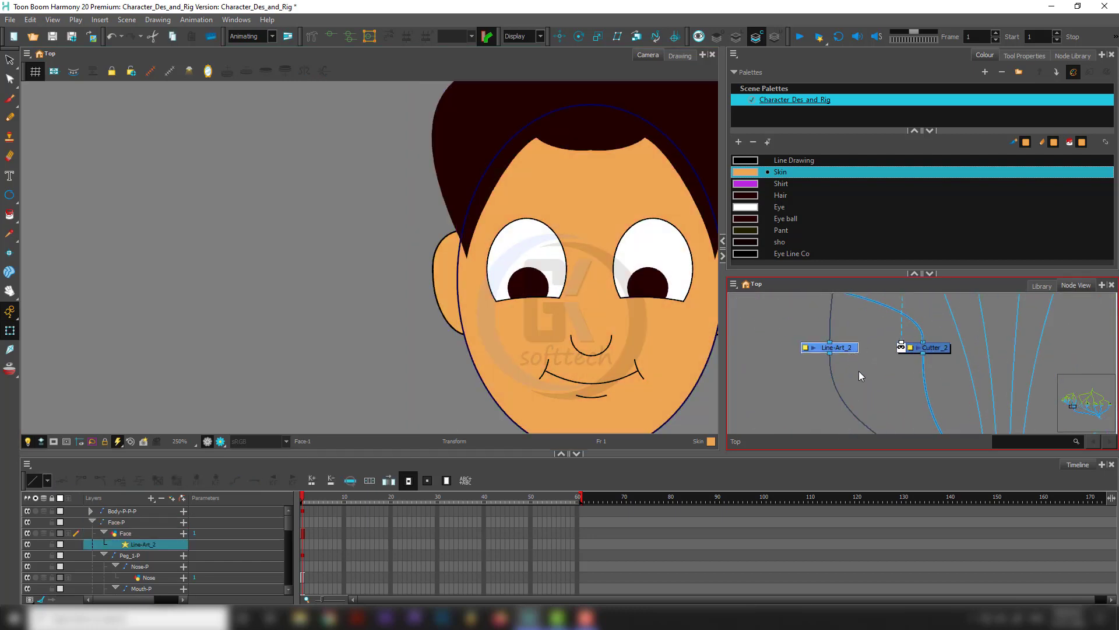
{"action": "left_click_drag", "start_coordinate": [896, 347], "coordinate": [881, 297]}
{"action": "scroll", "coordinate": [935, 381], "scroll_direction": "down", "scroll_amount": 3}
{"action": "scroll", "coordinate": [886, 350], "scroll_direction": "down", "scroll_amount": 2}
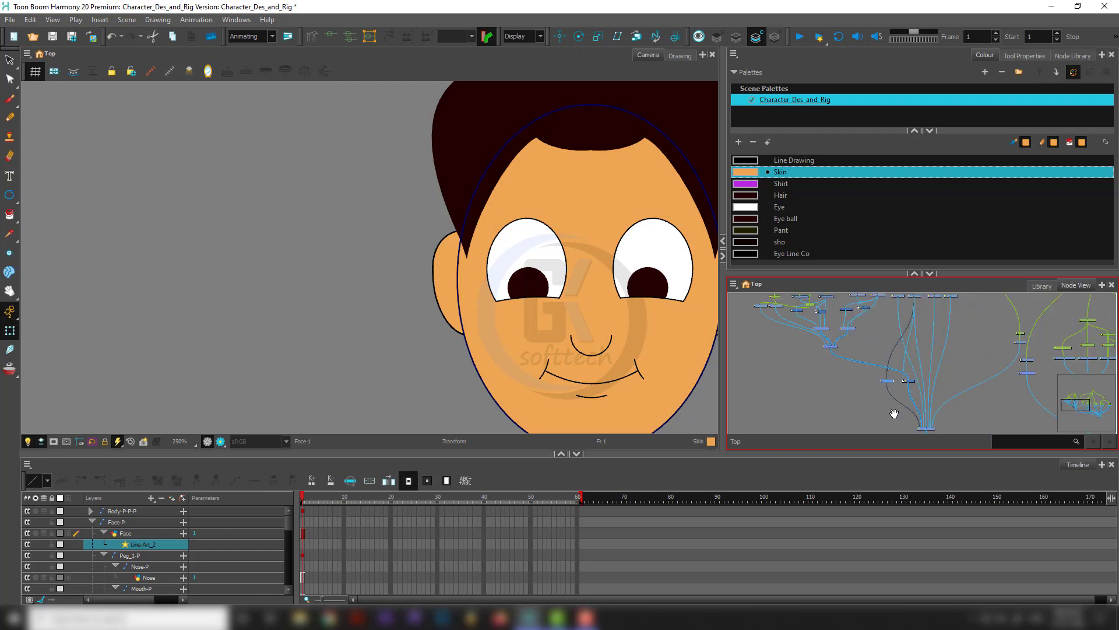
{"action": "left_click_drag", "start_coordinate": [902, 417], "coordinate": [904, 393]}
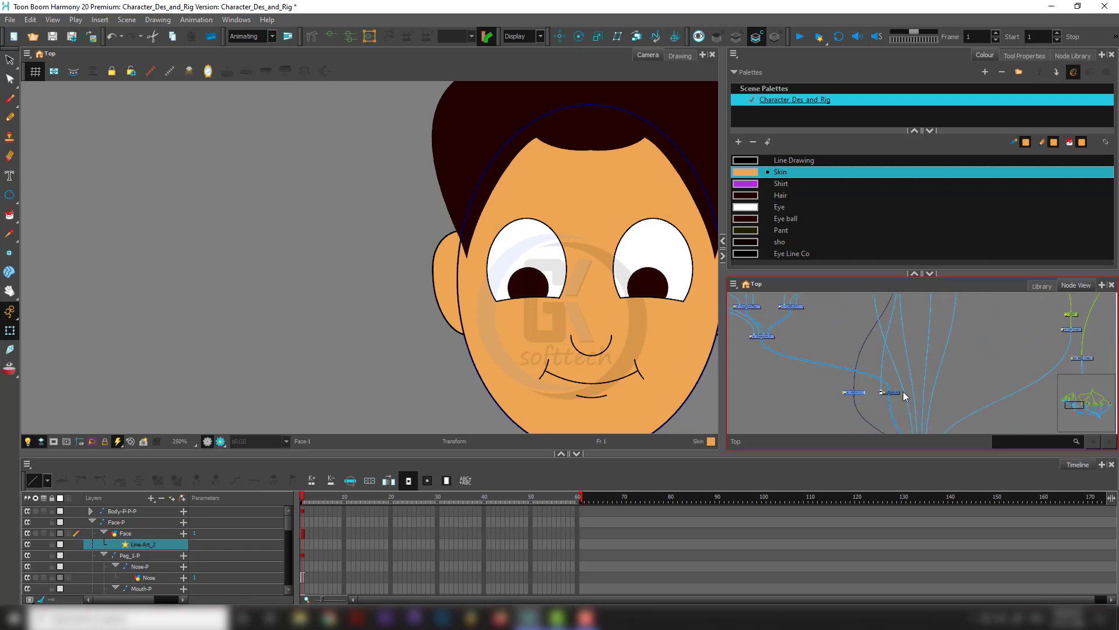
Move the Hair drawing's connection to the first input of Composite_Head to bring the hair in front of the face.
{"action": "left_click_drag", "start_coordinate": [878, 321], "coordinate": [886, 403]}
{"action": "left_click", "coordinate": [893, 349]}
{"action": "scroll", "coordinate": [892, 379], "scroll_direction": "up", "scroll_amount": 4}
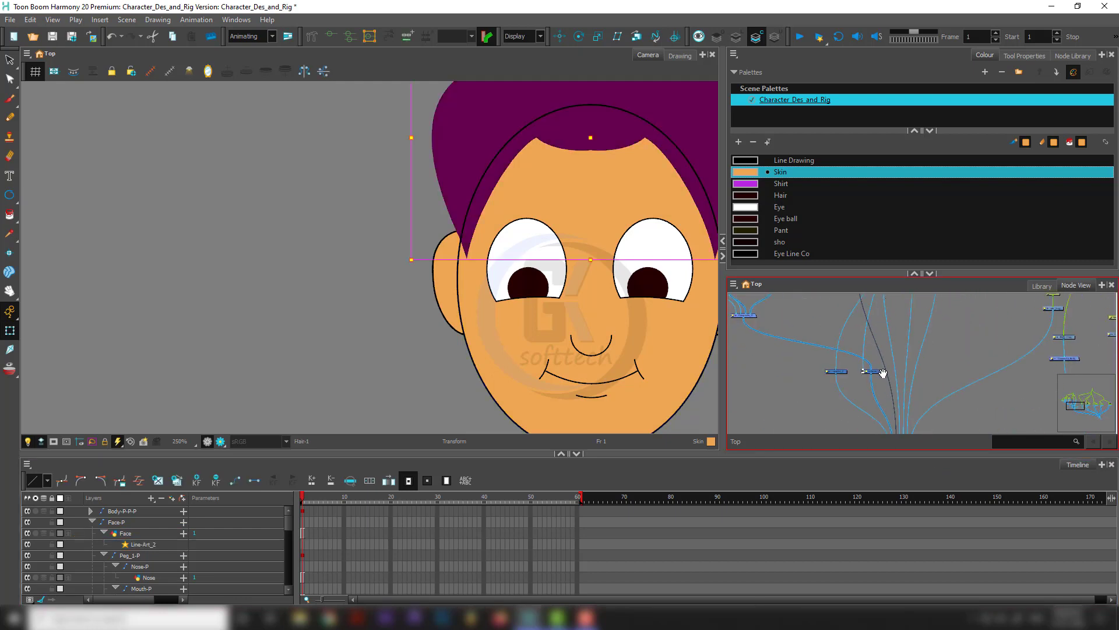
{"action": "left_click_drag", "start_coordinate": [874, 381], "coordinate": [850, 382]}
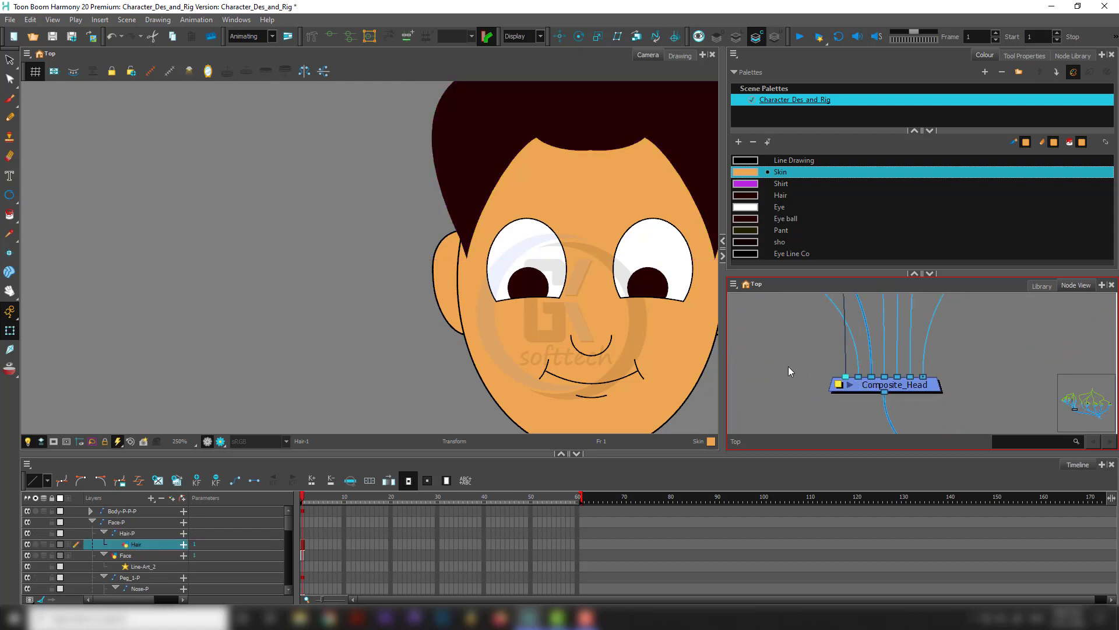
Select the Face-P peg in the node network and check which head parts it controls on the full character.
{"action": "scroll", "coordinate": [449, 198], "scroll_direction": "down", "scroll_amount": 4}
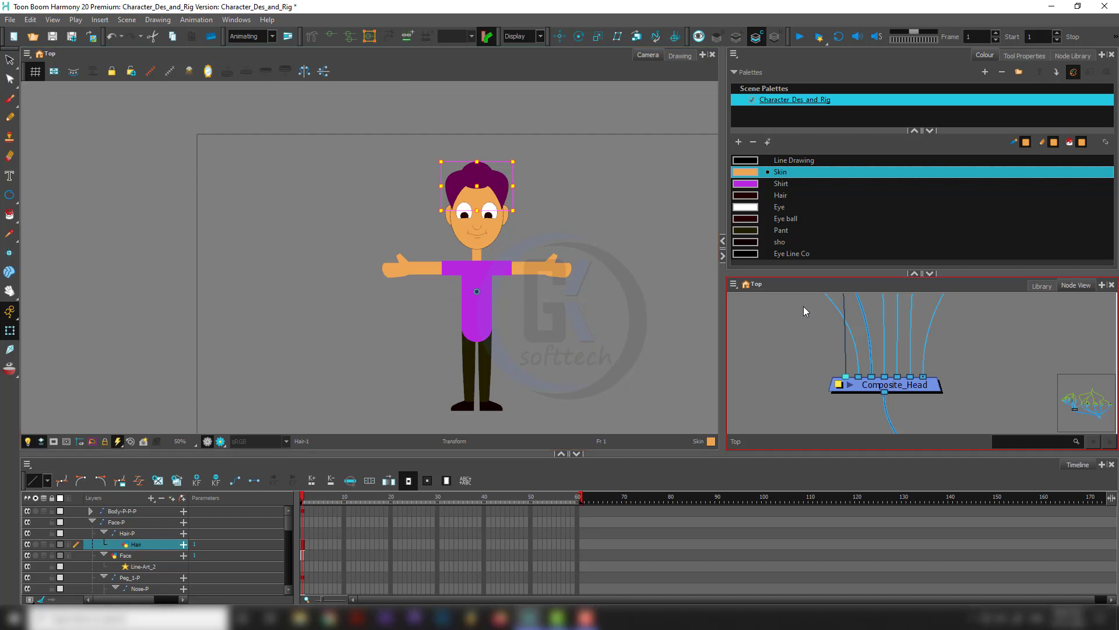
{"action": "scroll", "coordinate": [816, 321], "scroll_direction": "down", "scroll_amount": 5}
{"action": "left_click_drag", "start_coordinate": [841, 344], "coordinate": [838, 402]}
{"action": "left_click_drag", "start_coordinate": [833, 306], "coordinate": [819, 391]}
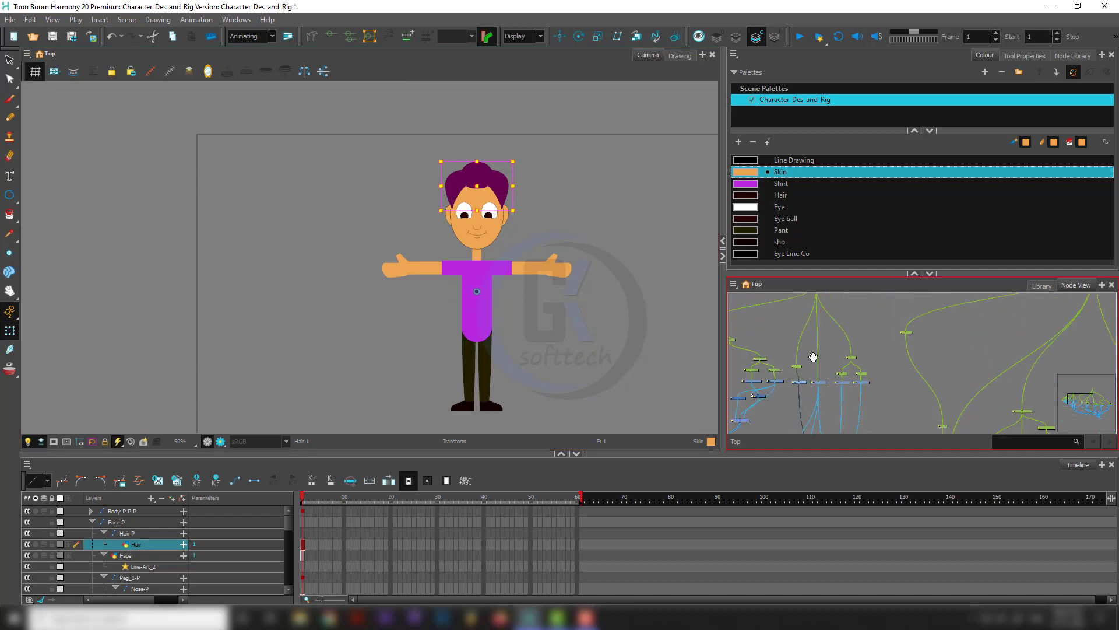
{"action": "left_click", "coordinate": [845, 331]}
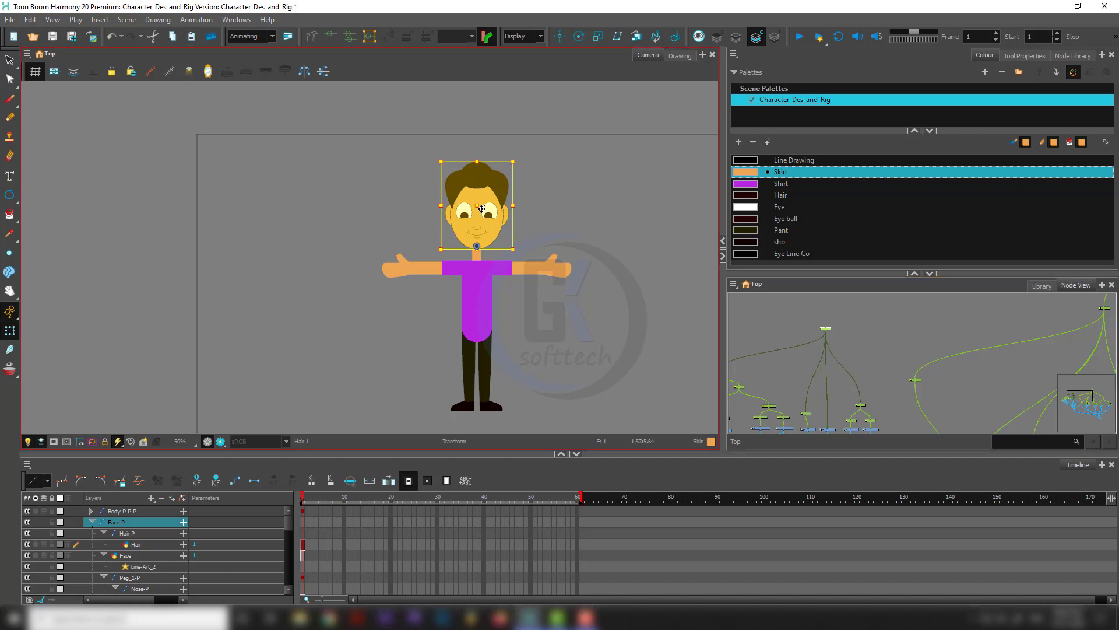
{"action": "scroll", "coordinate": [859, 369], "scroll_direction": "down", "scroll_amount": 2}
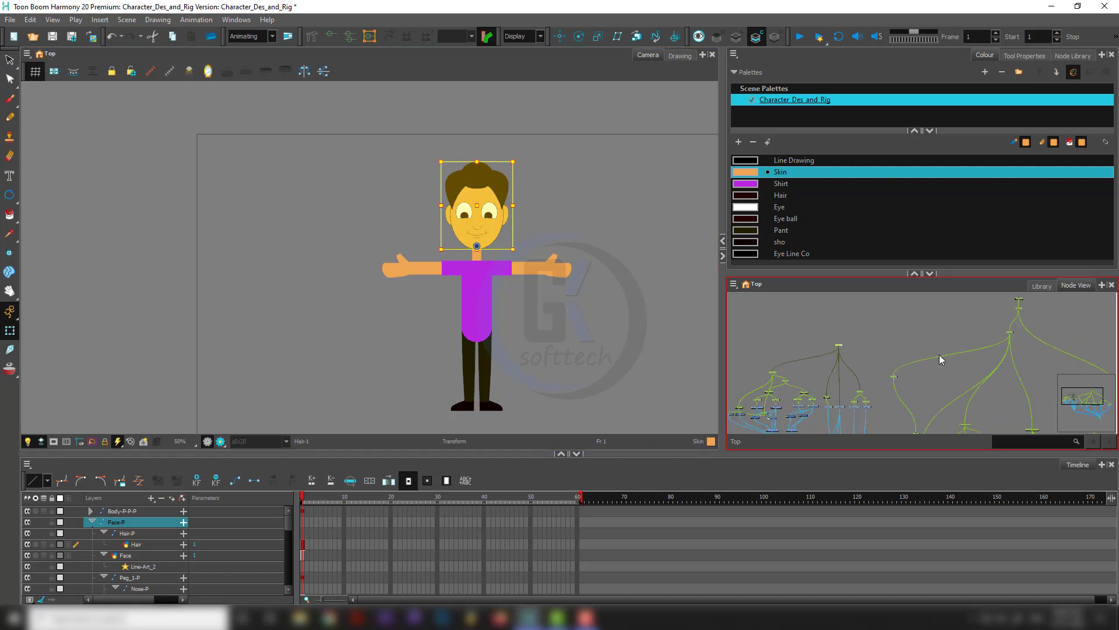
Raise the neck's upper peg to about the level of the Face-P peg and parent the Face-P peg to it.
{"action": "left_click", "coordinate": [888, 358]}
{"action": "left_click", "coordinate": [895, 377]}
{"action": "scroll", "coordinate": [846, 368], "scroll_direction": "up", "scroll_amount": 2}
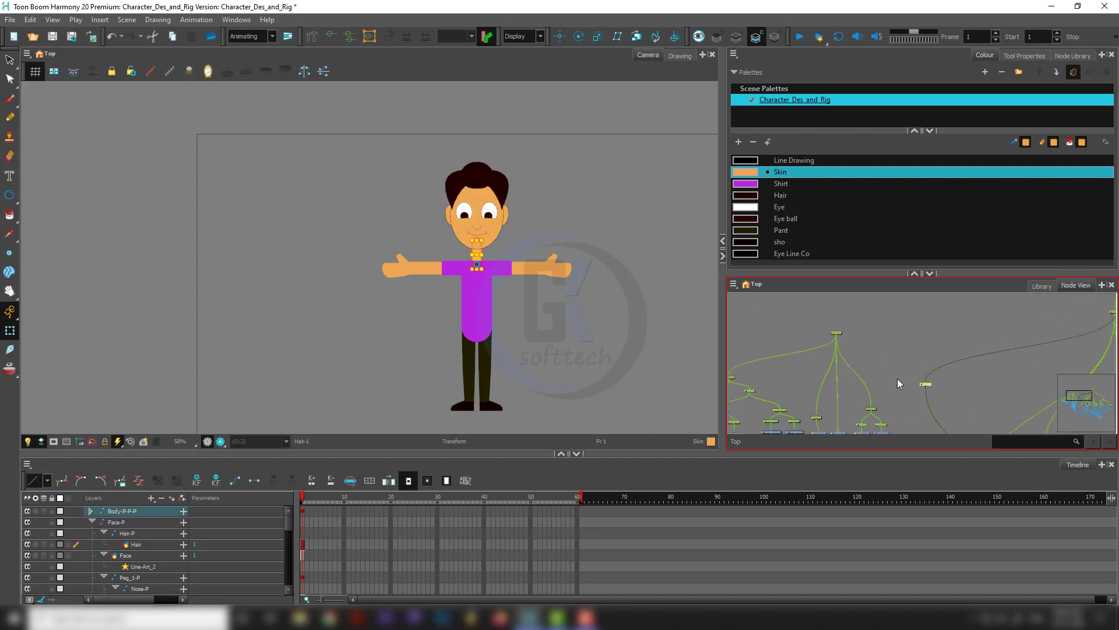
{"action": "scroll", "coordinate": [928, 388], "scroll_direction": "down", "scroll_amount": 3}
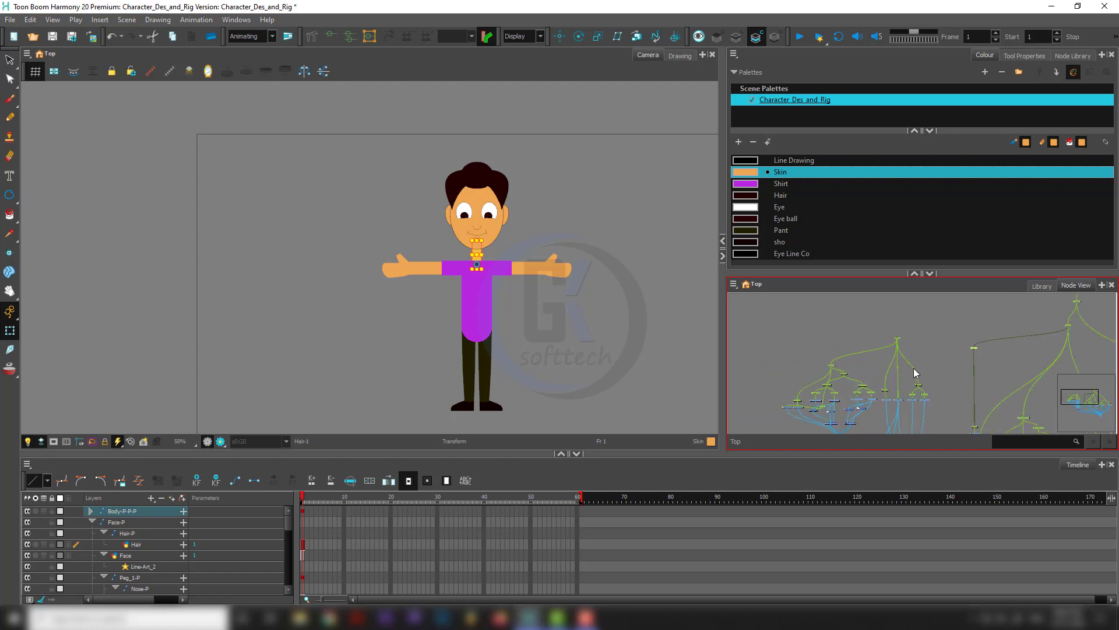
{"action": "left_click_drag", "start_coordinate": [954, 358], "coordinate": [981, 330]}
{"action": "scroll", "coordinate": [944, 315], "scroll_direction": "up", "scroll_amount": 3}
{"action": "left_click_drag", "start_coordinate": [849, 300], "coordinate": [821, 334]}
{"action": "scroll", "coordinate": [823, 341], "scroll_direction": "down", "scroll_amount": 2}
{"action": "left_click_drag", "start_coordinate": [851, 405], "coordinate": [860, 303]}
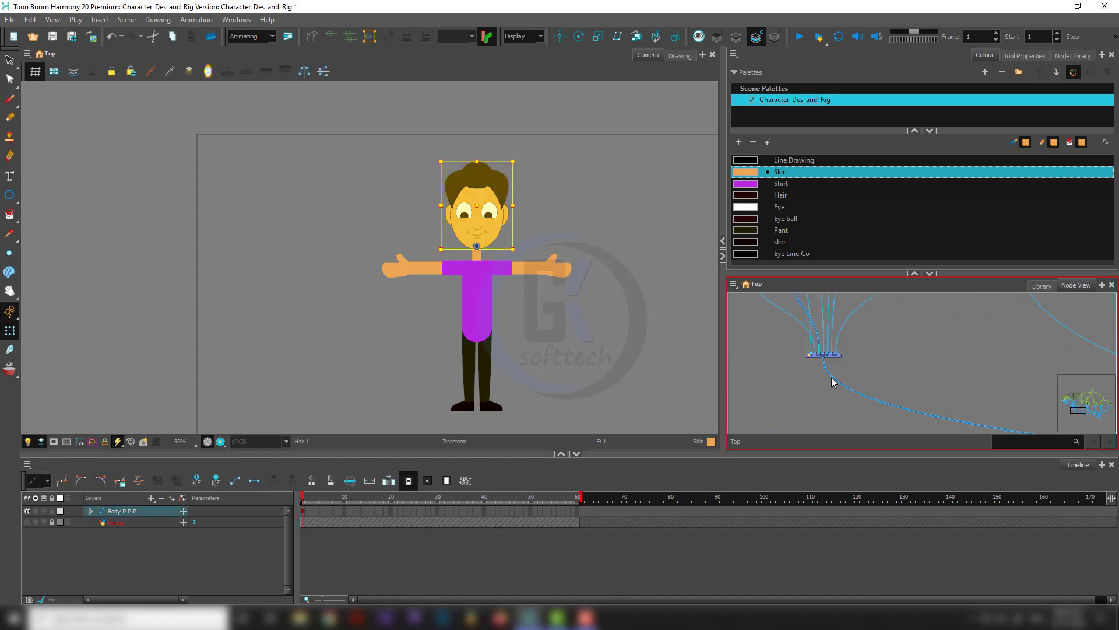
Examine the head's composite and the neck drawing with its pegs in the node network.
{"action": "scroll", "coordinate": [831, 376], "scroll_direction": "up", "scroll_amount": 5}
{"action": "scroll", "coordinate": [801, 357], "scroll_direction": "down", "scroll_amount": 6}
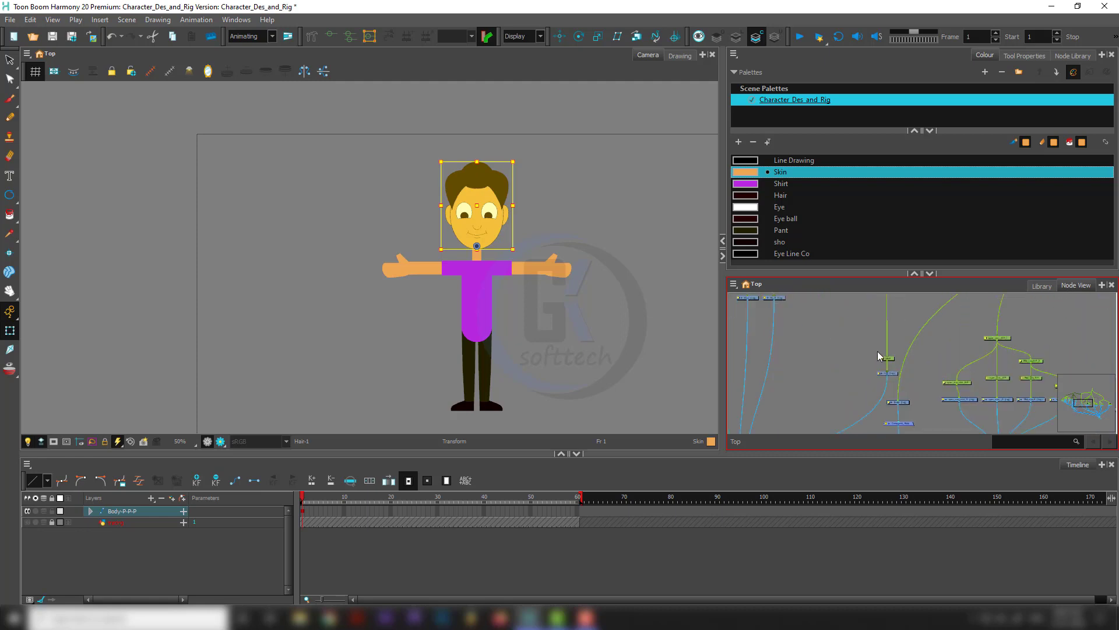
{"action": "left_click", "coordinate": [898, 361]}
{"action": "scroll", "coordinate": [827, 365], "scroll_direction": "up", "scroll_amount": 5}
{"action": "scroll", "coordinate": [816, 368], "scroll_direction": "down", "scroll_amount": 6}
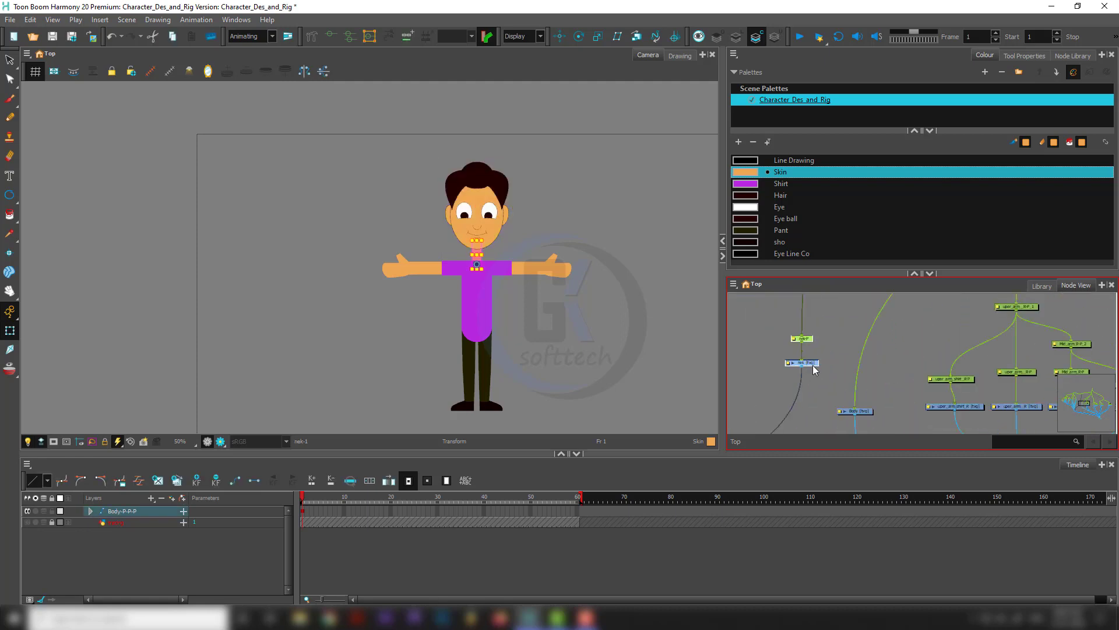
{"action": "left_click", "coordinate": [824, 331]}
{"action": "left_click_drag", "start_coordinate": [823, 331], "coordinate": [849, 393]}
{"action": "scroll", "coordinate": [845, 355], "scroll_direction": "down", "scroll_amount": 2}
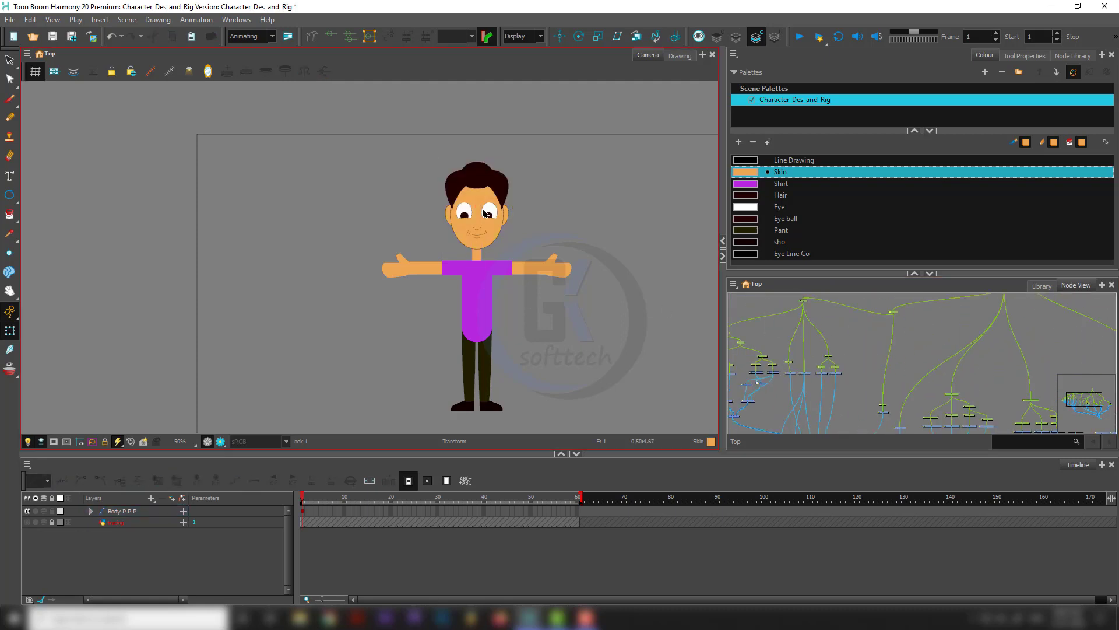
Test the EyeBall_L peg by moving the eyeball sideways, and undo the move.
{"action": "scroll", "coordinate": [486, 213], "scroll_direction": "up", "scroll_amount": 4}
{"action": "left_click", "coordinate": [411, 217]}
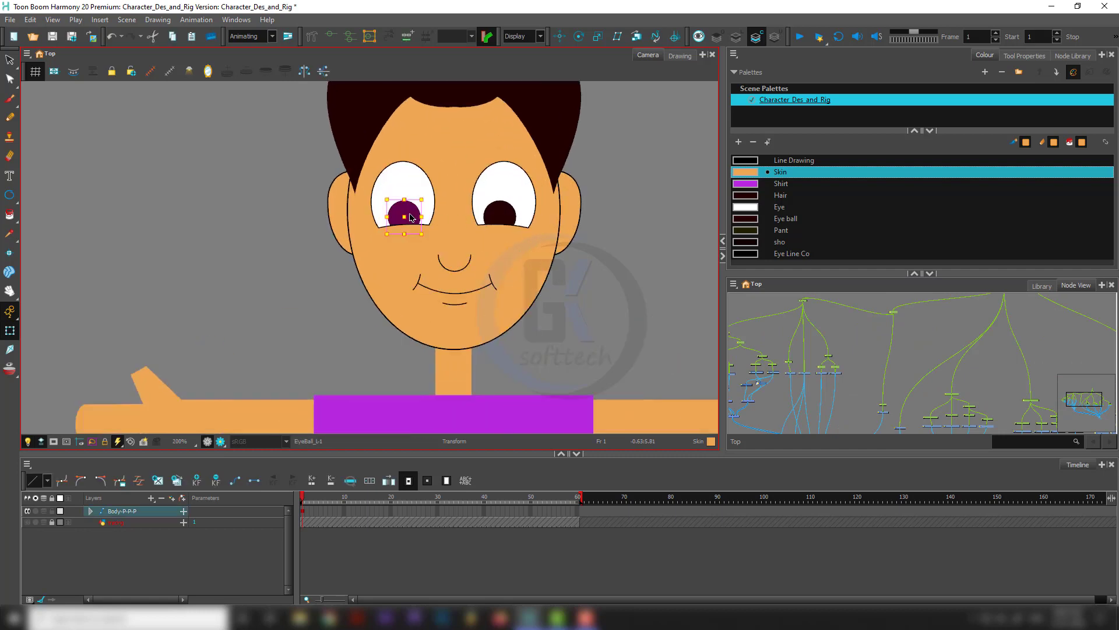
{"action": "left_click", "coordinate": [411, 217]}
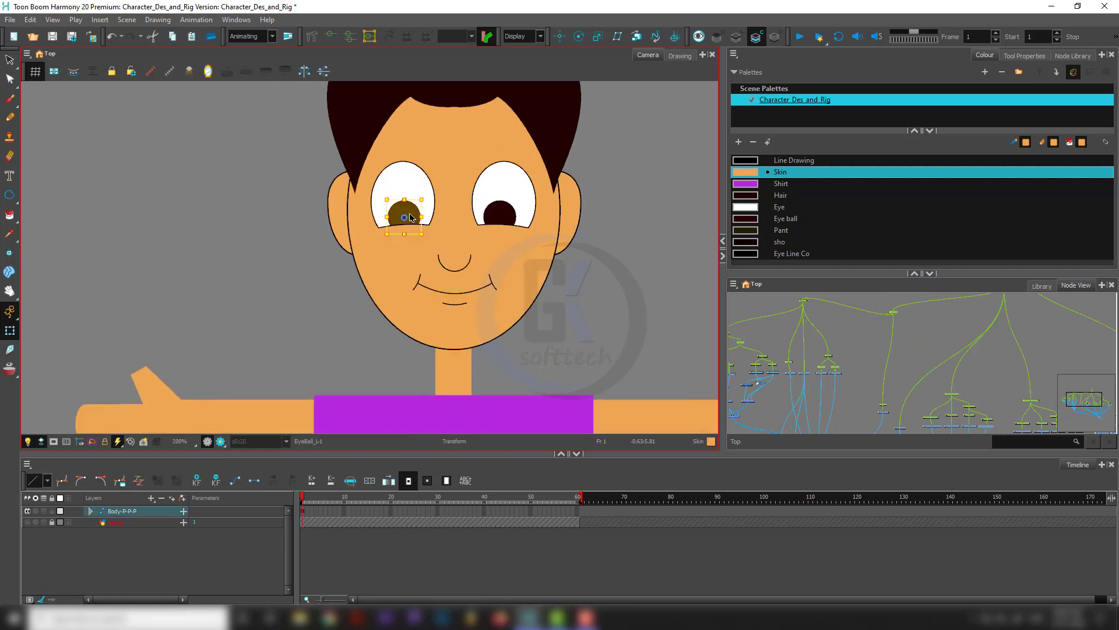
{"action": "left_click_drag", "start_coordinate": [411, 217], "coordinate": [518, 227]}
{"action": "key", "text": "ctrl+z"}
Select the peg shared by both eyes and try shifting the eyes together slightly sideways and down.
{"action": "key", "text": "b"}
{"action": "mouse_move", "coordinate": [419, 215]}
{"action": "left_mouse_down"}
{"action": "mouse_move", "coordinate": [485, 201]}
{"action": "mouse_move", "coordinate": [333, 264]}
{"action": "mouse_move", "coordinate": [496, 183]}
{"action": "mouse_move", "coordinate": [401, 223]}
{"action": "left_mouse_up"}
{"action": "key", "text": "space"}
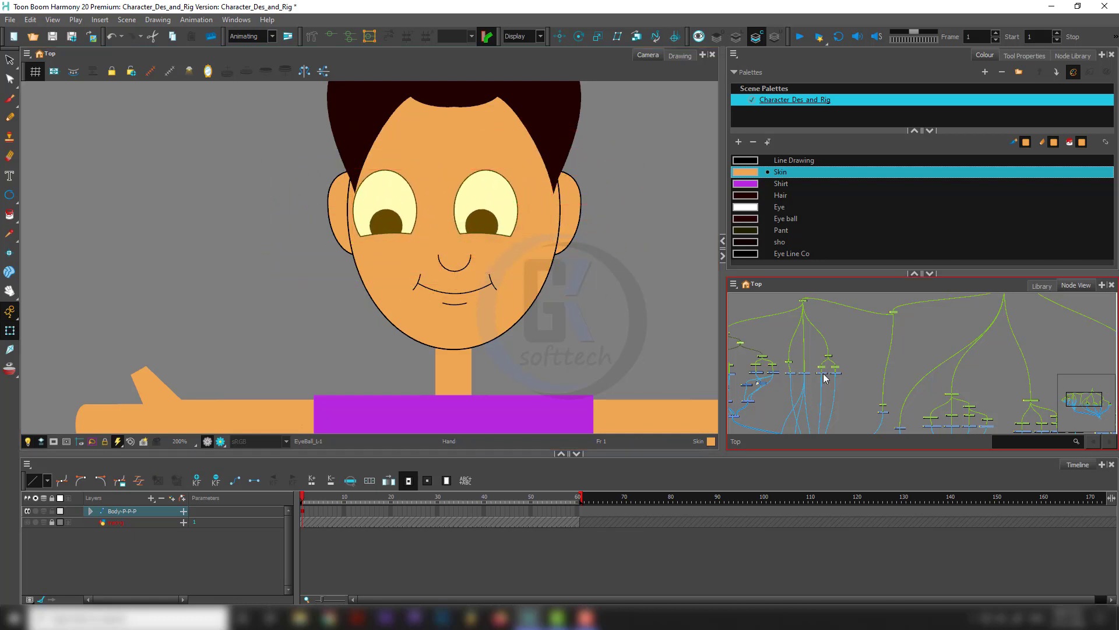
Enlarge the node view in height and width and bring the eye, mouth and nose nodes into view.
{"action": "left_click_drag", "start_coordinate": [813, 362], "coordinate": [892, 359]}
{"action": "scroll", "coordinate": [817, 369], "scroll_direction": "up", "scroll_amount": 5}
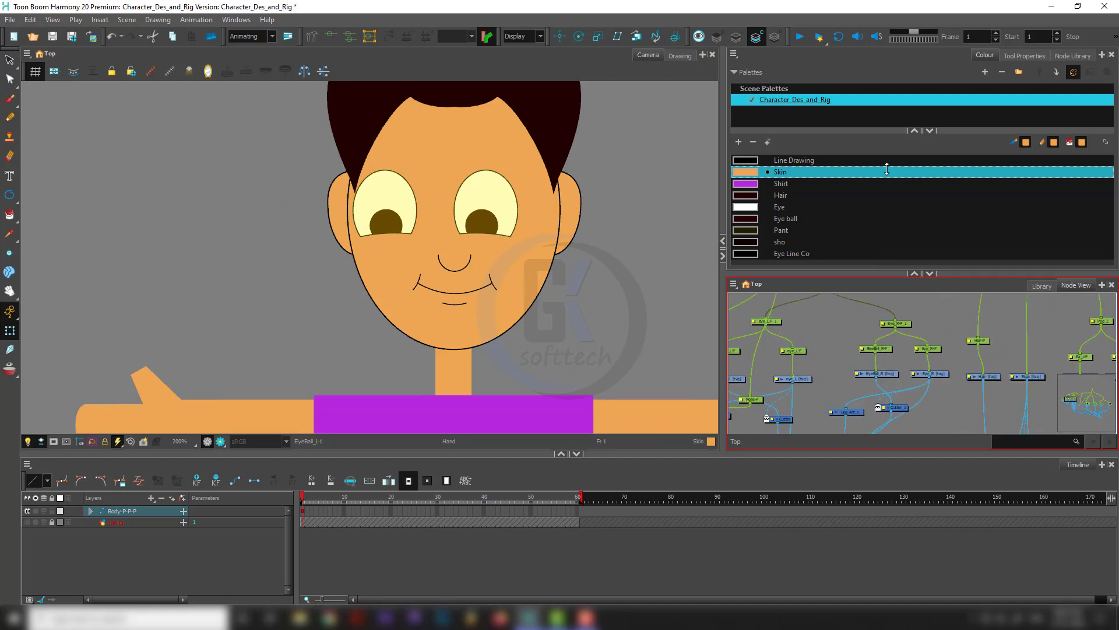
{"action": "left_click_drag", "start_coordinate": [886, 169], "coordinate": [887, 155]}
{"action": "scroll", "coordinate": [828, 284], "scroll_direction": "down", "scroll_amount": 3}
{"action": "left_click_drag", "start_coordinate": [809, 285], "coordinate": [892, 281]}
{"action": "scroll", "coordinate": [892, 279], "scroll_direction": "up", "scroll_amount": 3}
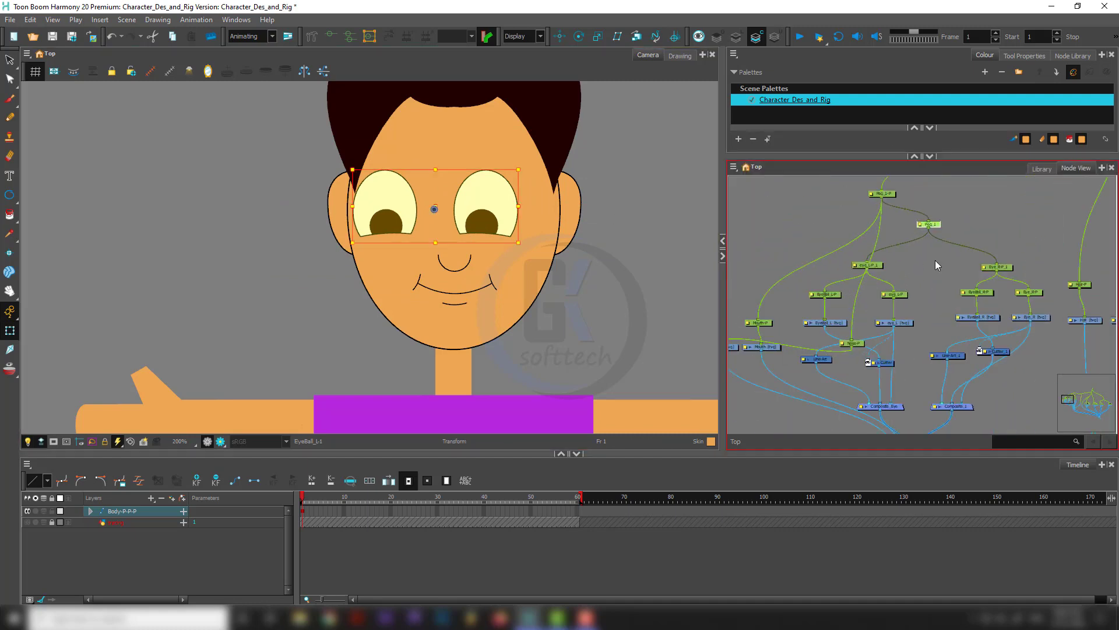
{"action": "scroll", "coordinate": [935, 260], "scroll_direction": "up", "scroll_amount": 1}
{"action": "left_click_drag", "start_coordinate": [721, 307], "coordinate": [555, 307]}
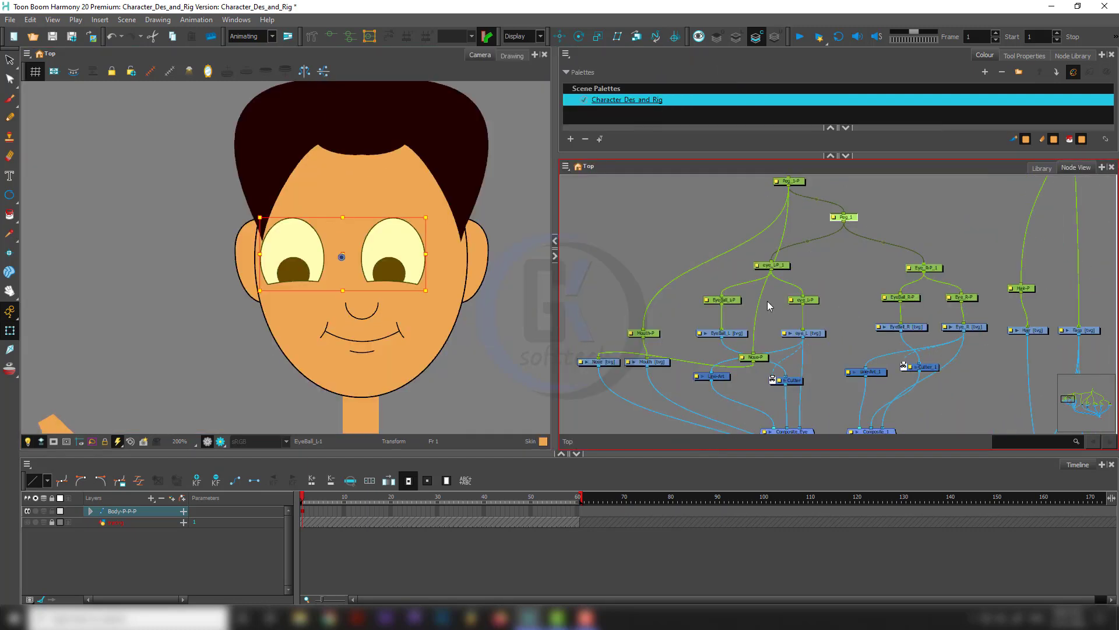
{"action": "scroll", "coordinate": [767, 301], "scroll_direction": "down", "scroll_amount": 1}
{"action": "left_click_drag", "start_coordinate": [679, 313], "coordinate": [708, 294]}
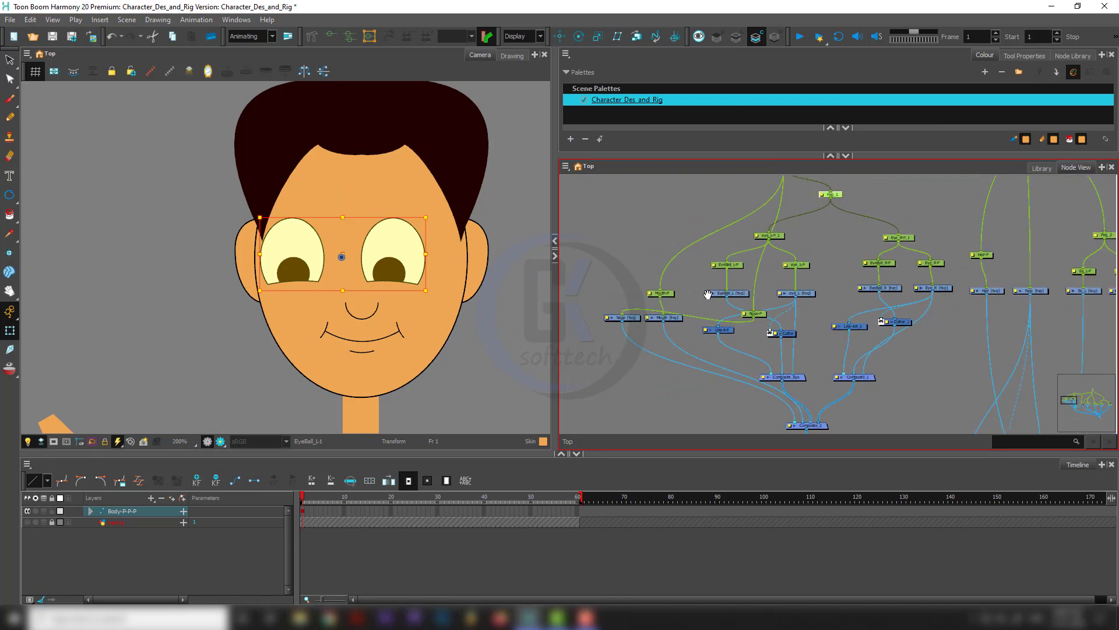
Try another move of the eyes, undo the trial moves, and select the peg holding all facial features.
{"action": "left_click_drag", "start_coordinate": [388, 267], "coordinate": [336, 289]}
{"action": "key", "text": "ctrl+z"}
{"action": "key", "text": "b"}
{"action": "key", "text": "ctrl+z"}
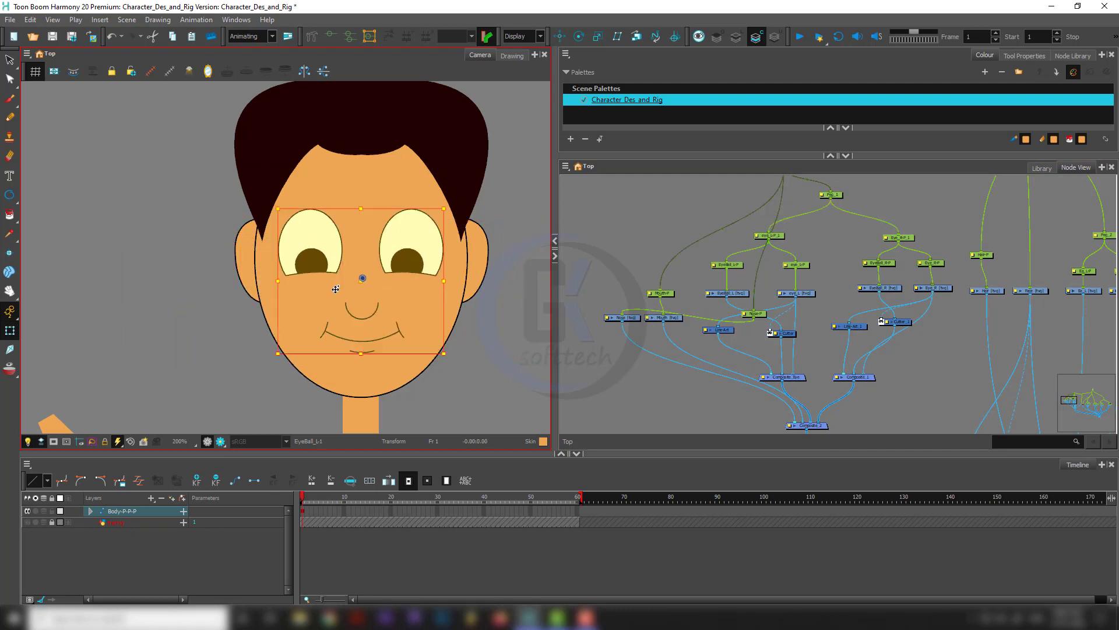
Test-rotate the head with the Face-P peg and again from its parent peg, undoing each rotation.
{"action": "key", "text": "b"}
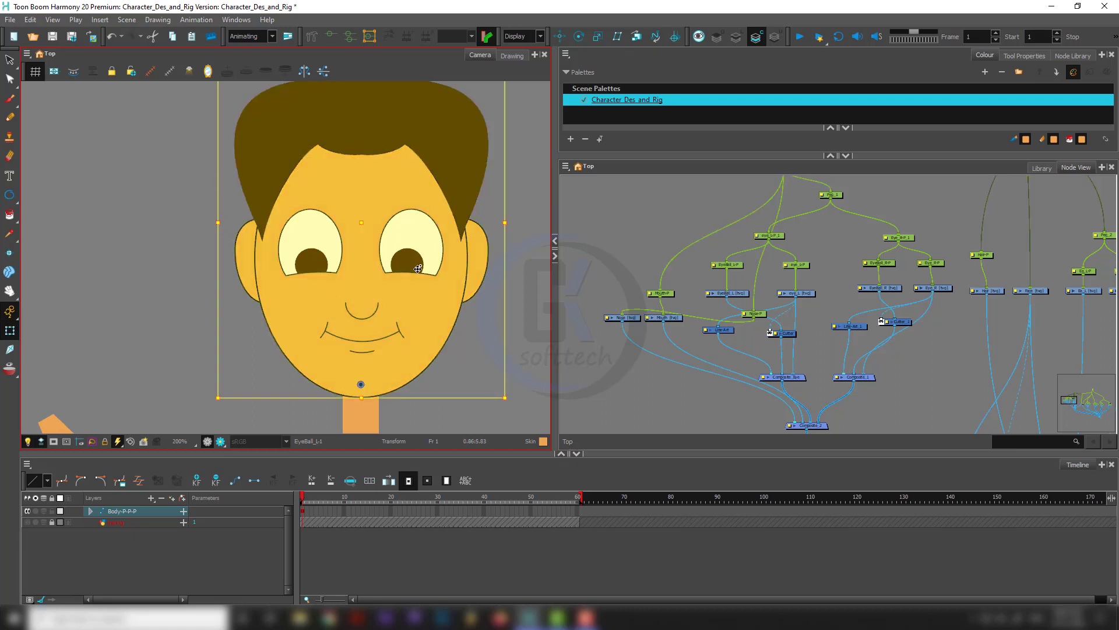
{"action": "scroll", "coordinate": [417, 269], "scroll_direction": "down", "scroll_amount": 1}
{"action": "left_click_drag", "start_coordinate": [445, 152], "coordinate": [408, 170]}
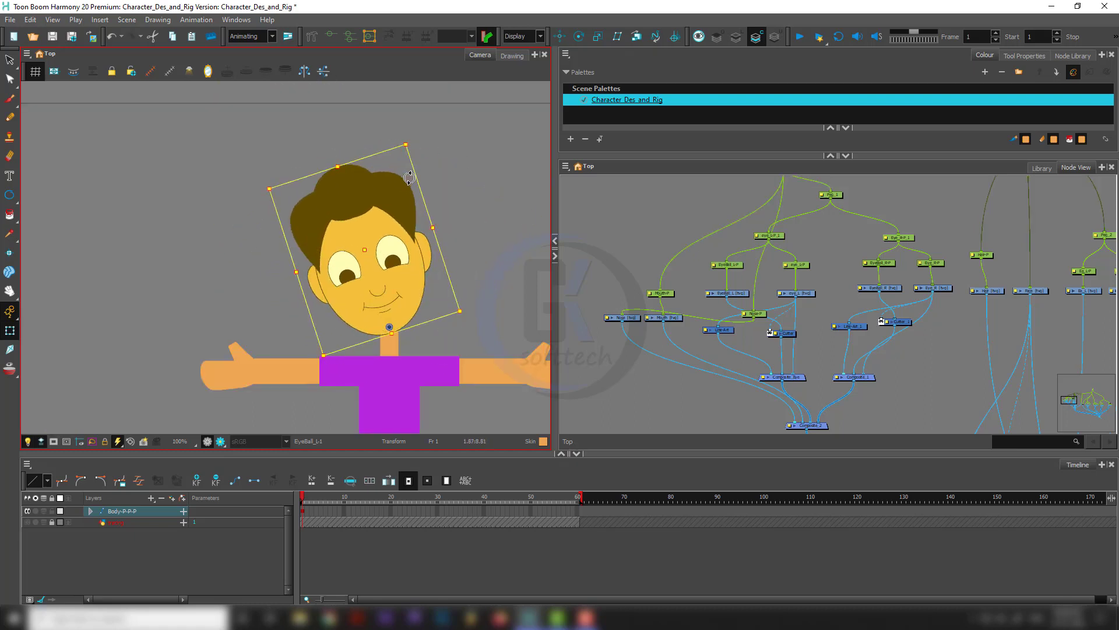
{"action": "key", "text": "ctrl+z"}
{"action": "key", "text": "b"}
{"action": "left_click_drag", "start_coordinate": [472, 153], "coordinate": [438, 185]}
{"action": "key", "text": "ctrl+z"}
Select the Low_arm_L layer, go up to the whole arm's peg, test-rotate the arm downward and undo it.
{"action": "scroll", "coordinate": [458, 251], "scroll_direction": "down", "scroll_amount": 4}
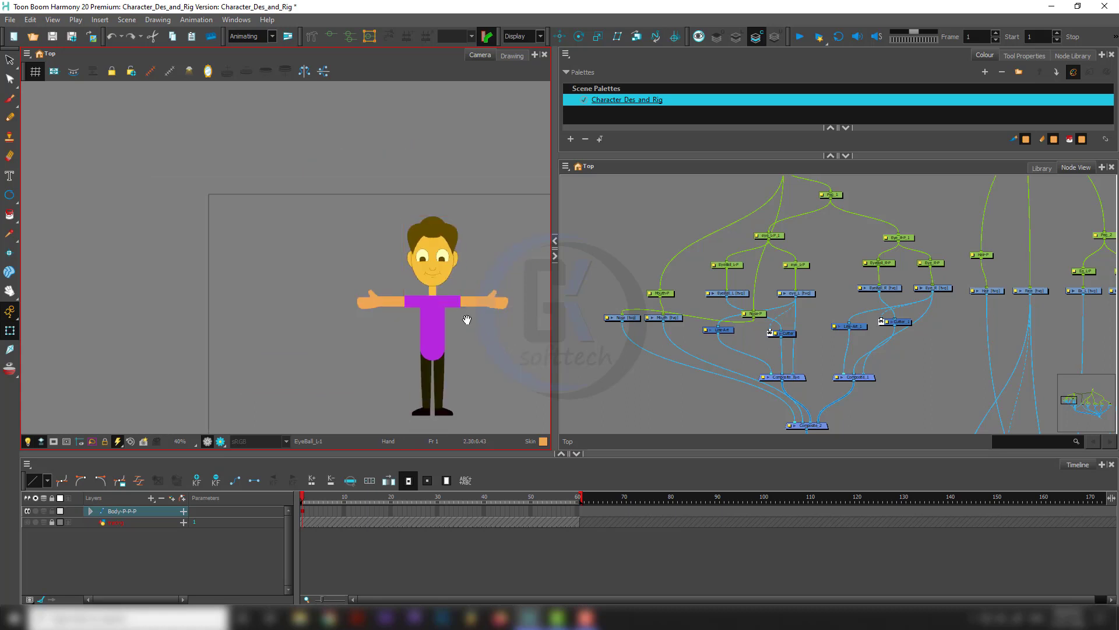
{"action": "left_click_drag", "start_coordinate": [467, 320], "coordinate": [415, 273]}
{"action": "scroll", "coordinate": [397, 276], "scroll_direction": "up", "scroll_amount": 4}
{"action": "left_click", "coordinate": [195, 221]}
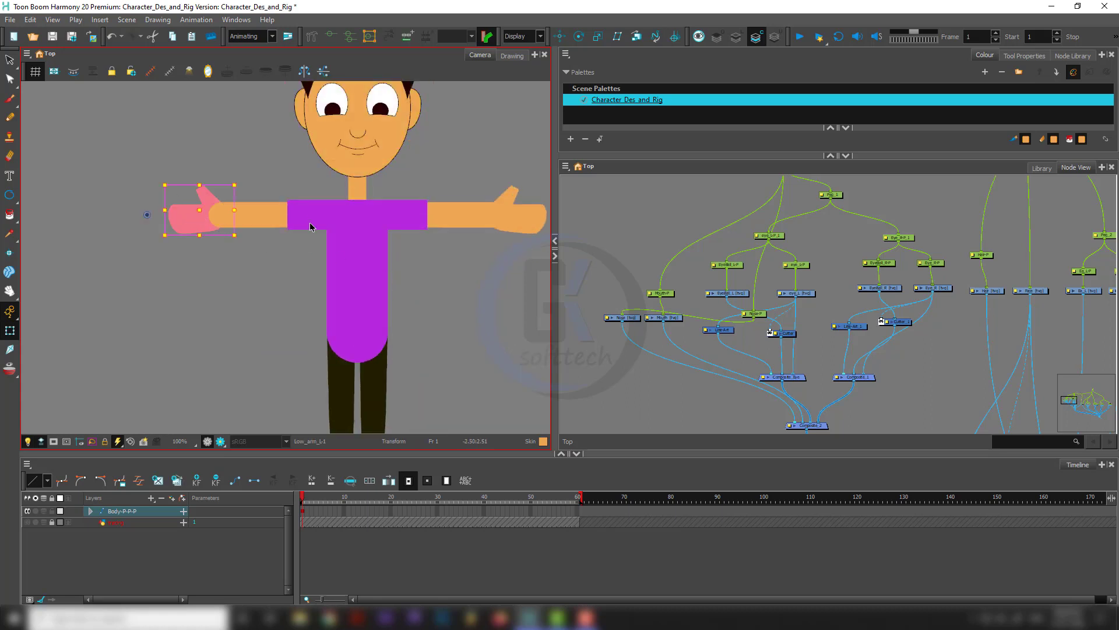
{"action": "left_click", "coordinate": [295, 230]}
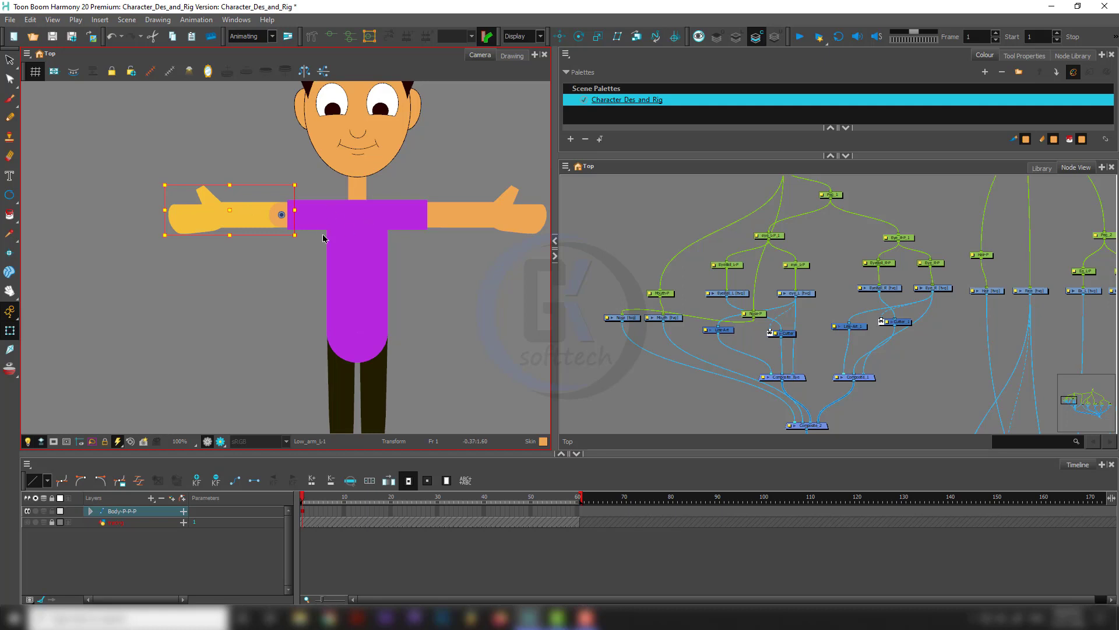
{"action": "key", "text": "b"}
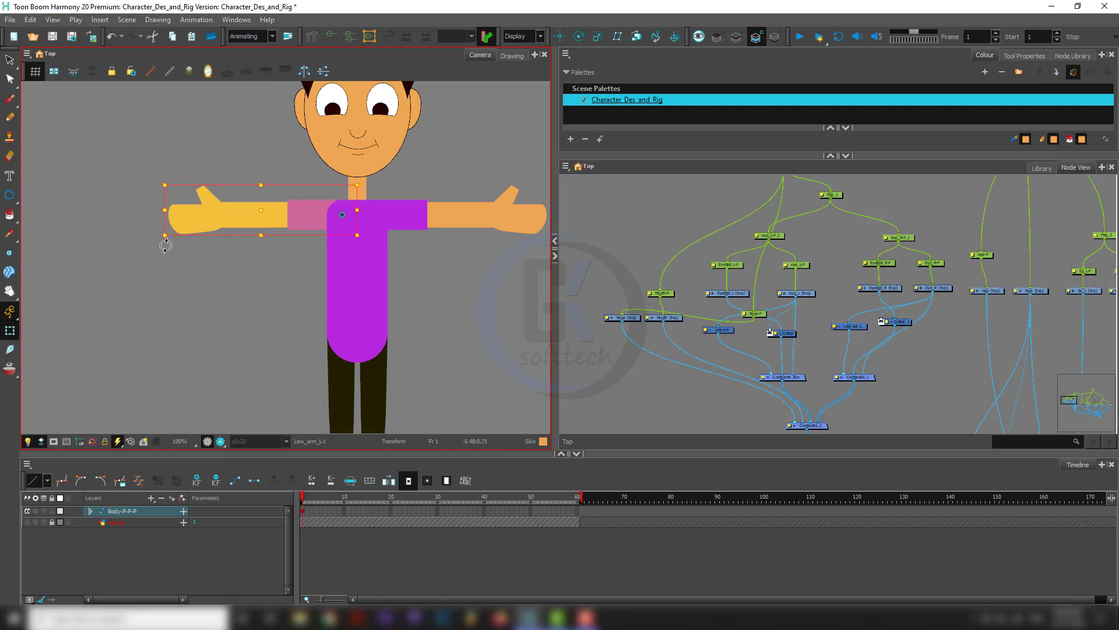
{"action": "left_click_drag", "start_coordinate": [170, 239], "coordinate": [275, 440]}
{"action": "key", "text": "ctrl+z"}
Select the low_Arm_R layer, go up to the whole arm's peg, test-rotate the arm downward and undo it.
{"action": "left_click", "coordinate": [525, 219]}
{"action": "key", "text": "b"}
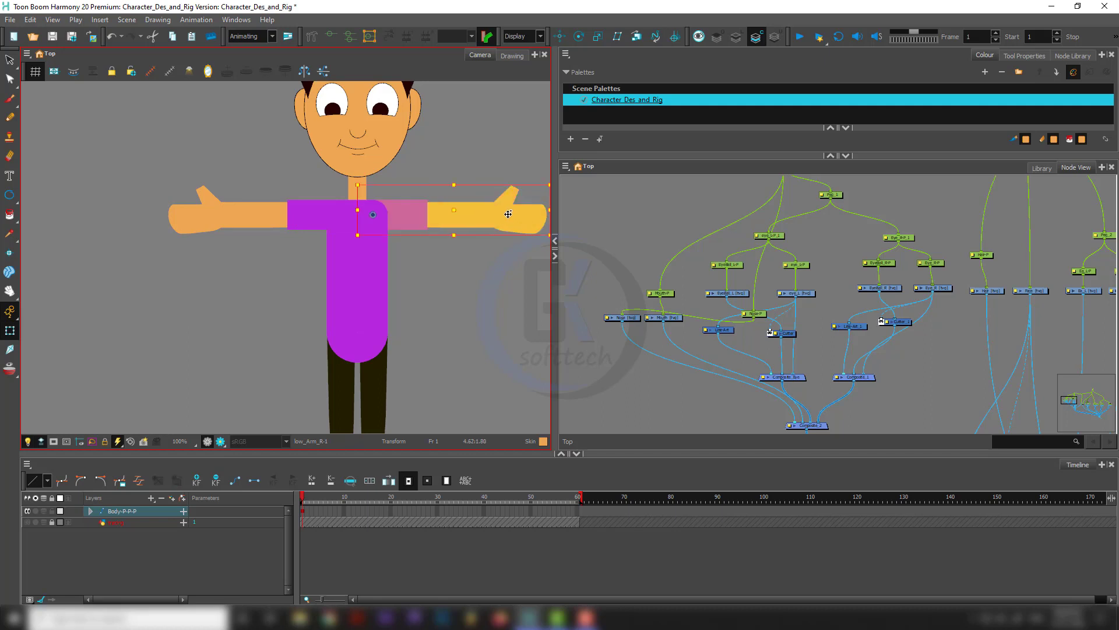
{"action": "left_click_drag", "start_coordinate": [453, 263], "coordinate": [358, 279]}
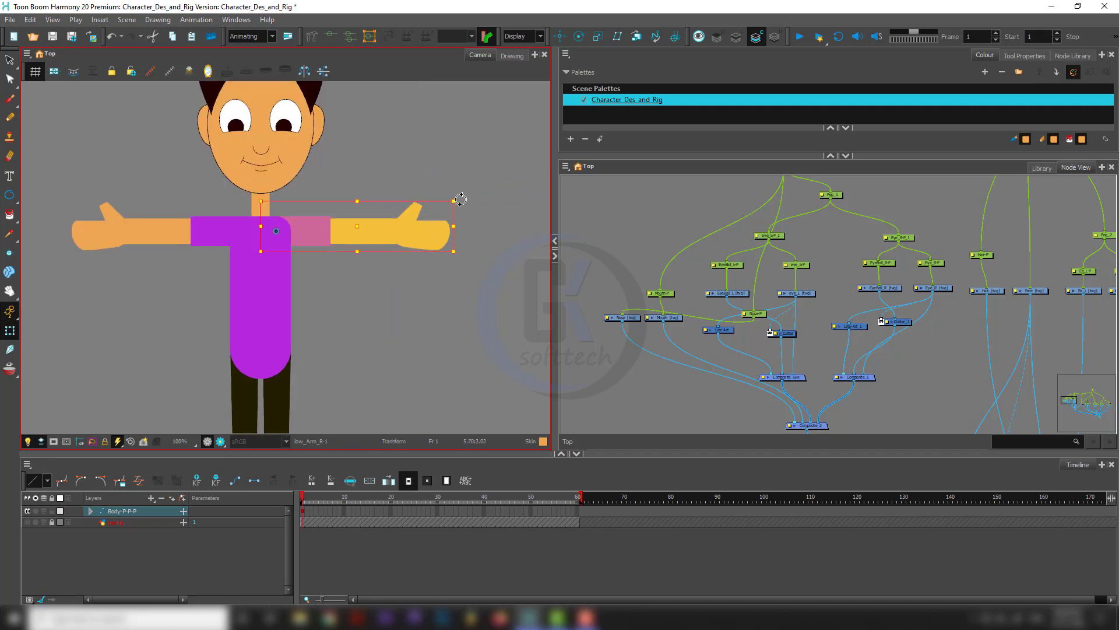
{"action": "left_click_drag", "start_coordinate": [458, 199], "coordinate": [436, 349]}
{"action": "key", "text": "ctrl+z"}
Select the Low_Leg_L layer, go up to the whole leg's peg, test-rotate the leg outward and undo it.
{"action": "left_click", "coordinate": [296, 319]}
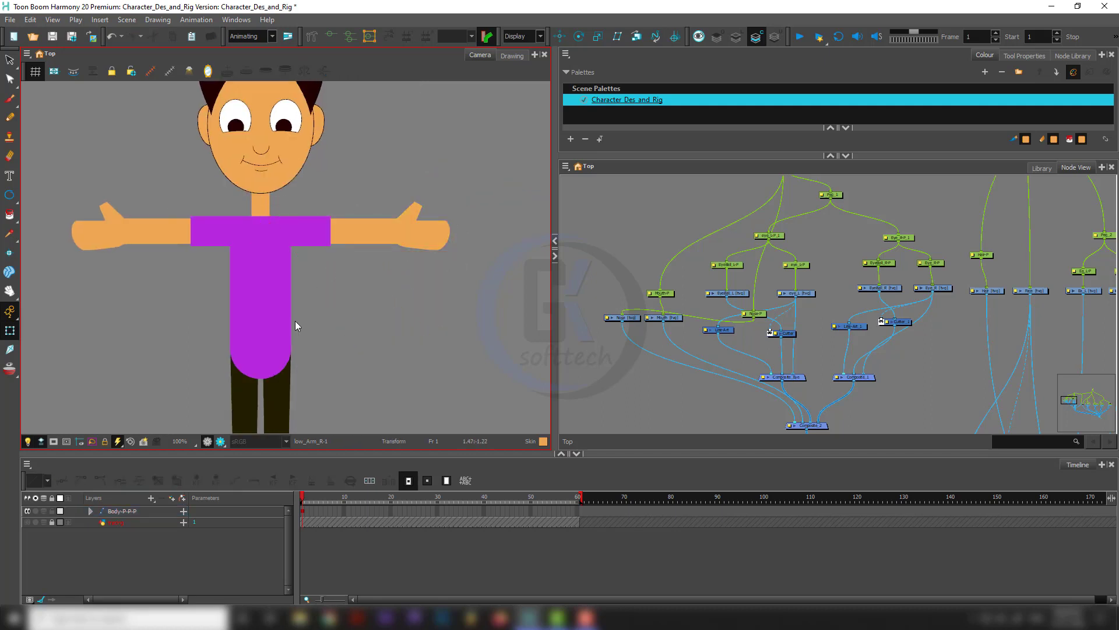
{"action": "left_click_drag", "start_coordinate": [256, 327], "coordinate": [358, 213]}
{"action": "left_click", "coordinate": [342, 394]}
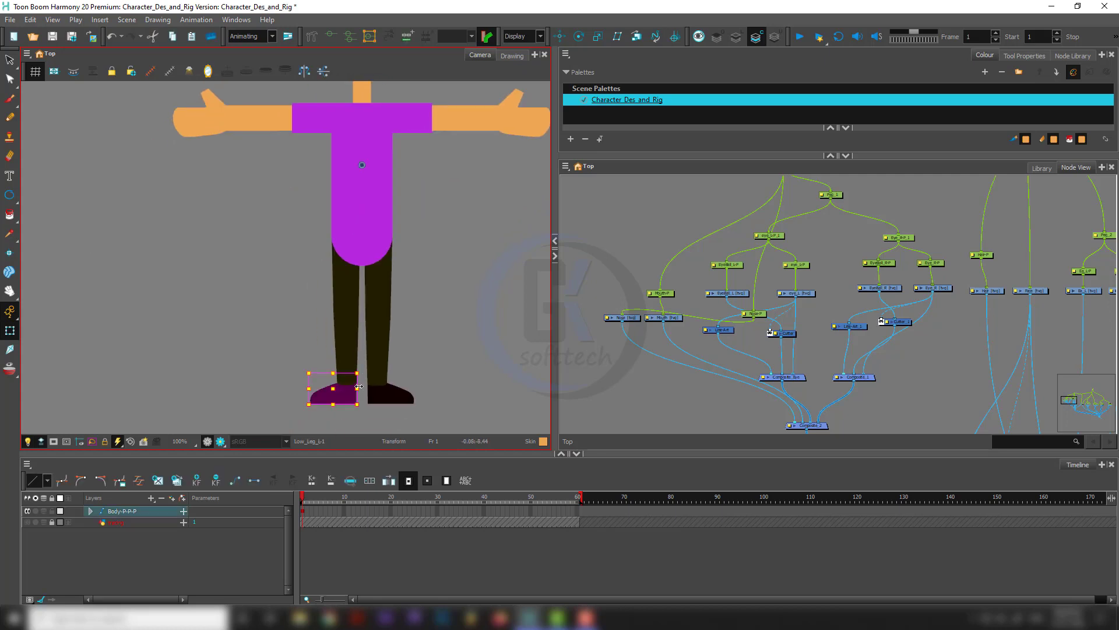
{"action": "key", "text": "b"}
{"action": "key", "text": "b"}
{"action": "left_click_drag", "start_coordinate": [368, 403], "coordinate": [321, 405]}
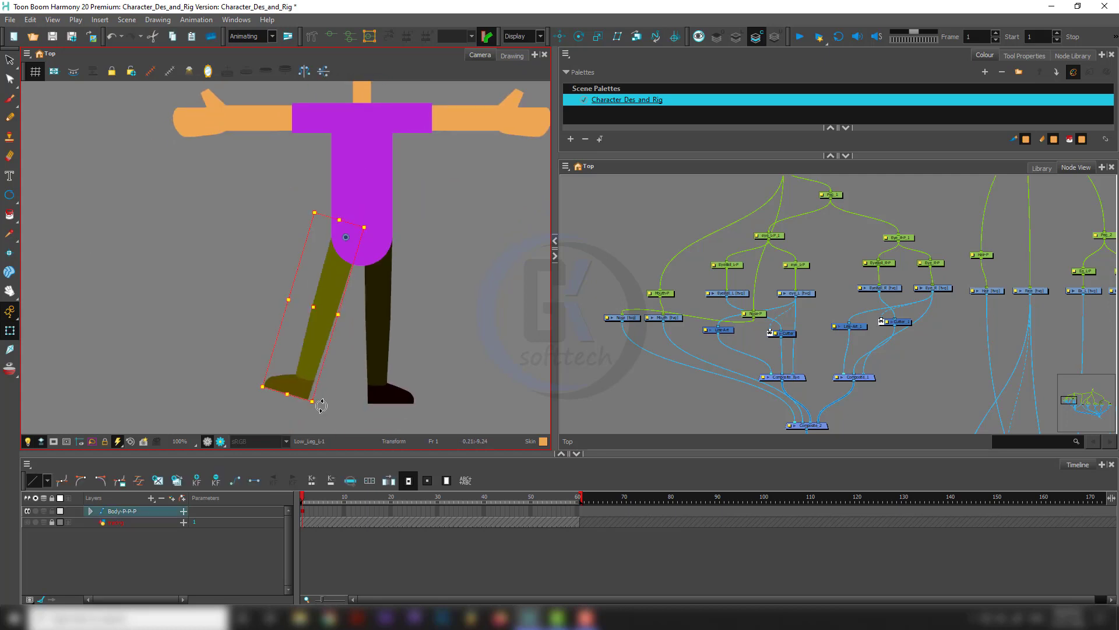
{"action": "key", "text": "ctrl+z"}
Select the Body layer and examine the small grey spot on the torso up close with the Contour Editor.
{"action": "scroll", "coordinate": [362, 267], "scroll_direction": "up", "scroll_amount": 8}
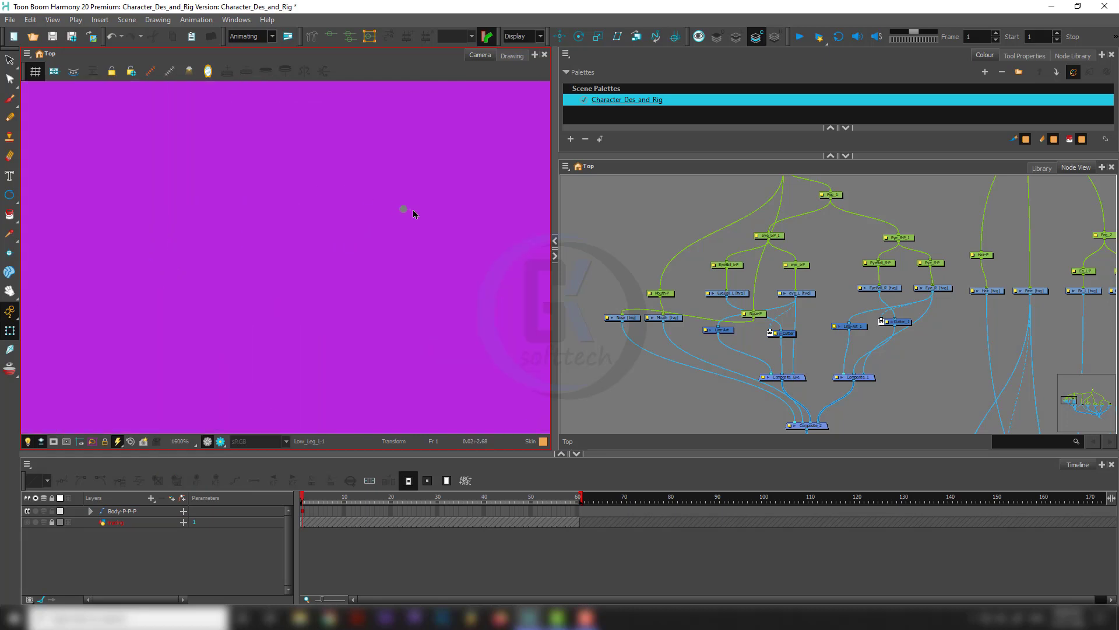
{"action": "scroll", "coordinate": [415, 215], "scroll_direction": "down", "scroll_amount": 5}
{"action": "scroll", "coordinate": [415, 214], "scroll_direction": "up", "scroll_amount": 5}
{"action": "scroll", "coordinate": [387, 190], "scroll_direction": "down", "scroll_amount": 2}
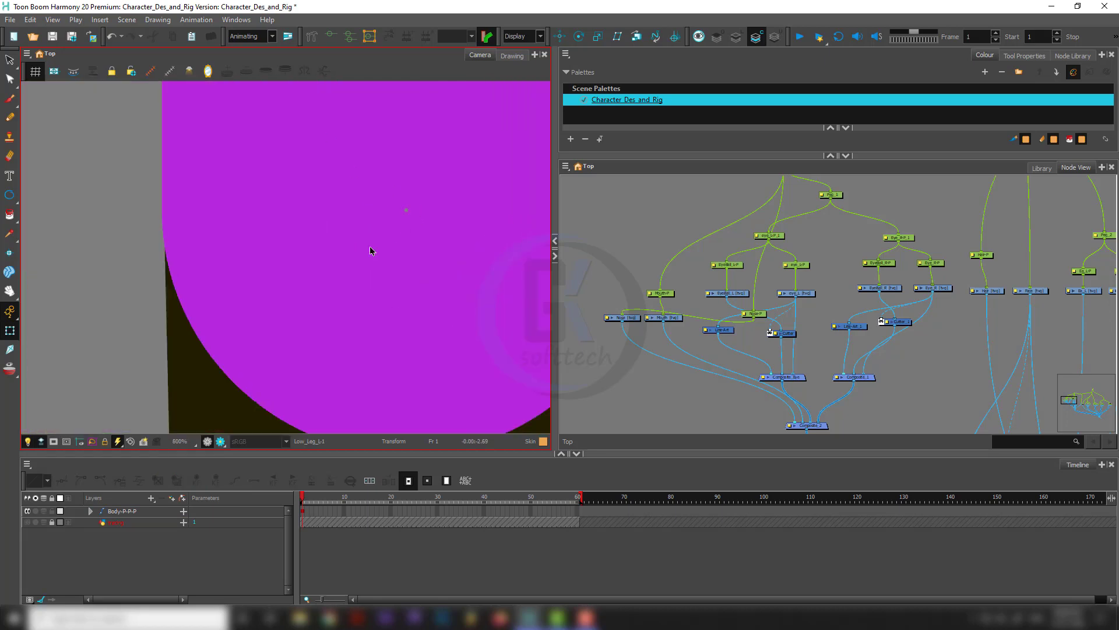
{"action": "left_click", "coordinate": [371, 245]}
{"action": "scroll", "coordinate": [408, 200], "scroll_direction": "up", "scroll_amount": 3}
{"action": "key", "text": "alt+q"}
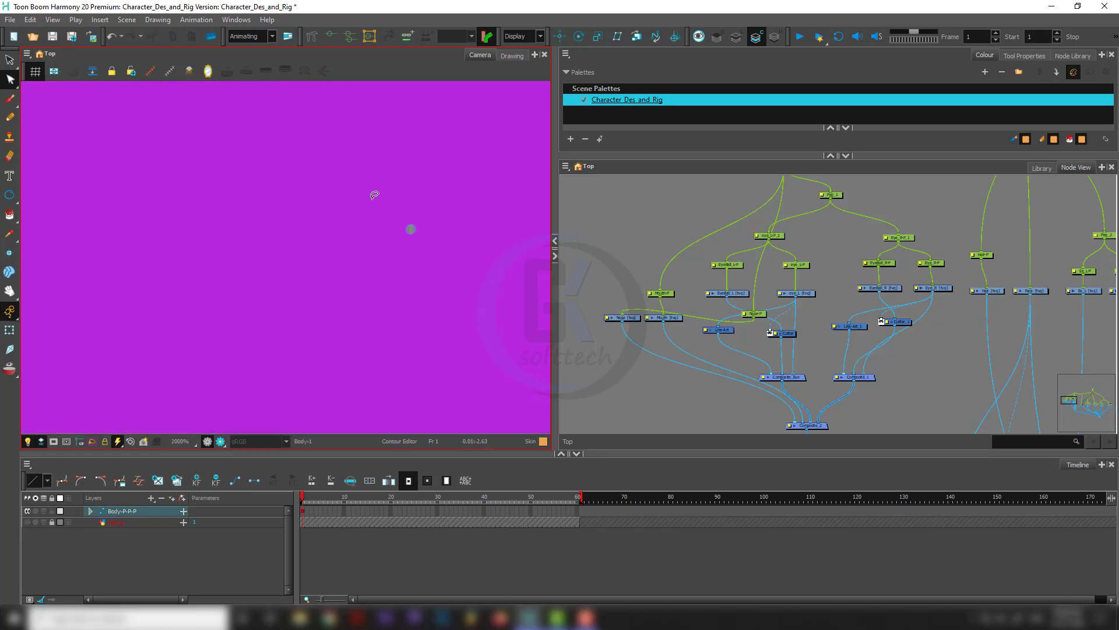
{"action": "scroll", "coordinate": [379, 227], "scroll_direction": "up", "scroll_amount": 4}
{"action": "scroll", "coordinate": [353, 251], "scroll_direction": "down", "scroll_amount": 12}
{"action": "key", "text": "shift+t"}
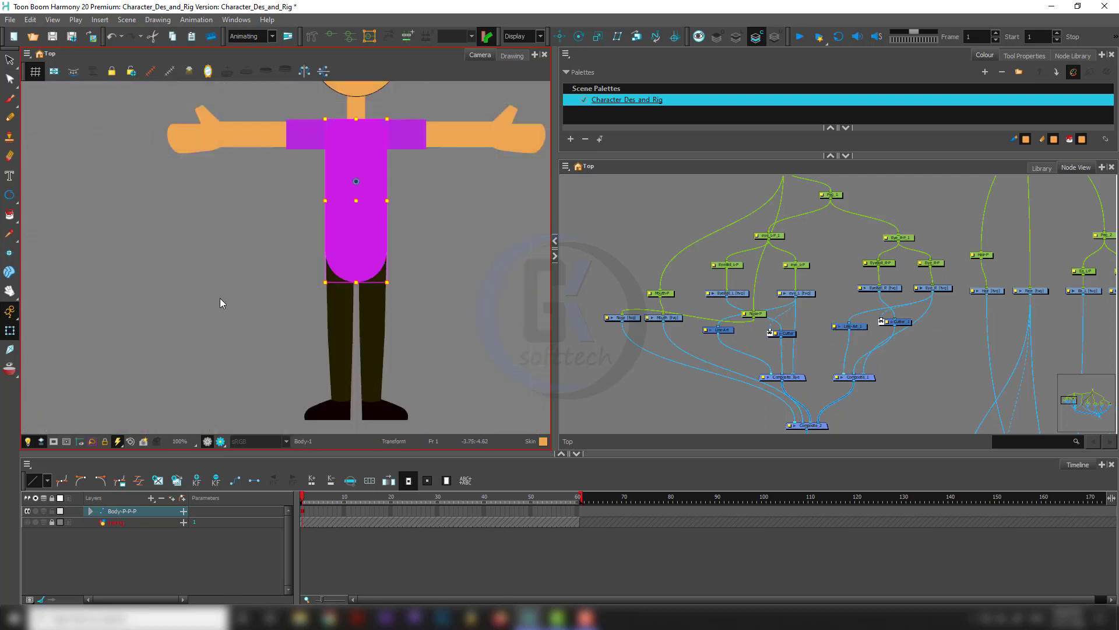
Examine the whole character from head to feet in the camera view, leaving no part selected.
{"action": "scroll", "coordinate": [333, 254], "scroll_direction": "down", "scroll_amount": 4}
{"action": "scroll", "coordinate": [407, 298], "scroll_direction": "up", "scroll_amount": 2}
{"action": "left_click_drag", "start_coordinate": [407, 297], "coordinate": [401, 270]}
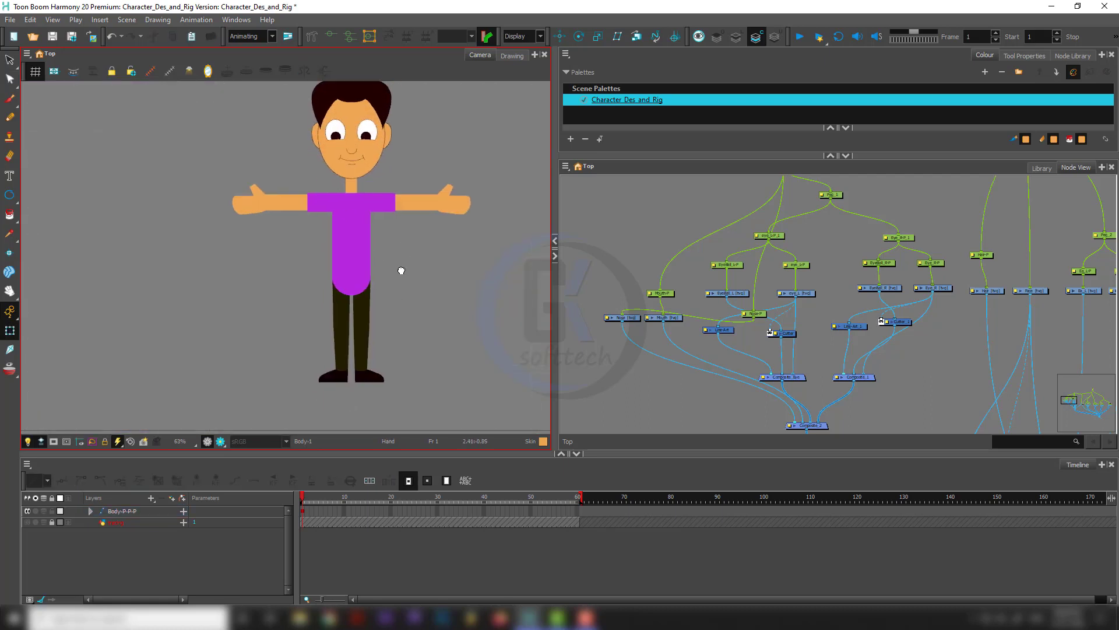
{"action": "scroll", "coordinate": [343, 286], "scroll_direction": "up", "scroll_amount": 4}
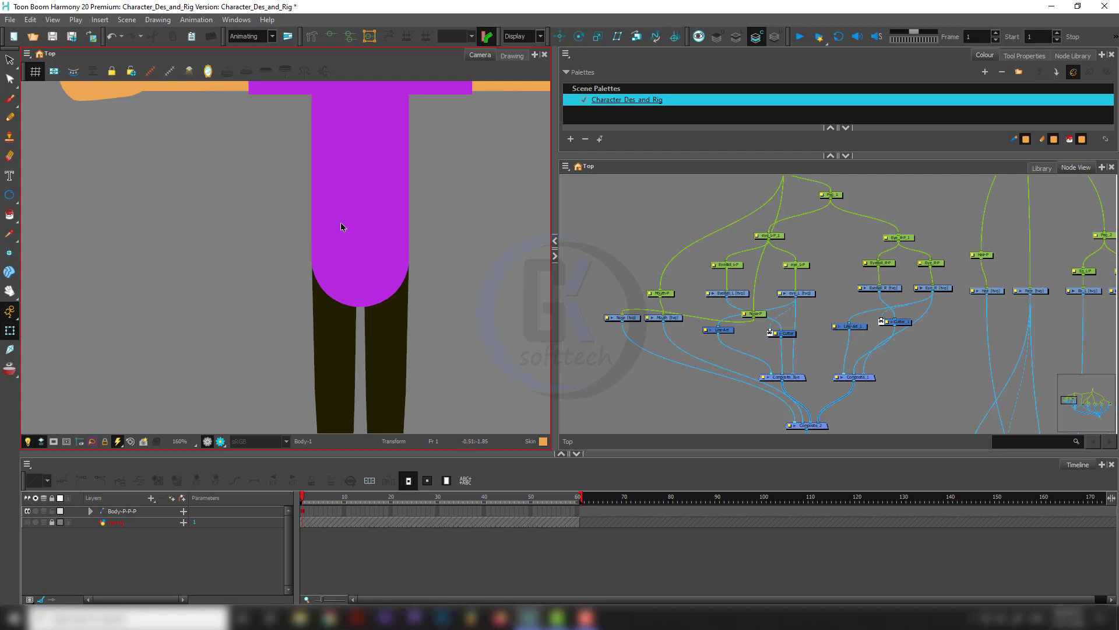
{"action": "scroll", "coordinate": [358, 240], "scroll_direction": "down", "scroll_amount": 5}
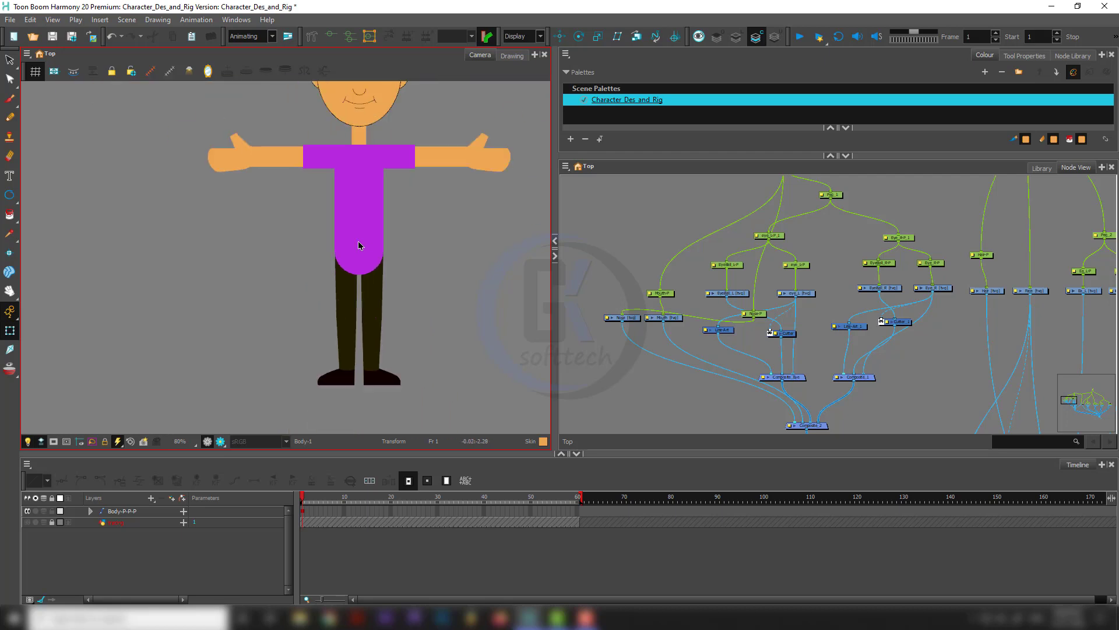
{"action": "scroll", "coordinate": [405, 275], "scroll_direction": "up", "scroll_amount": 4}
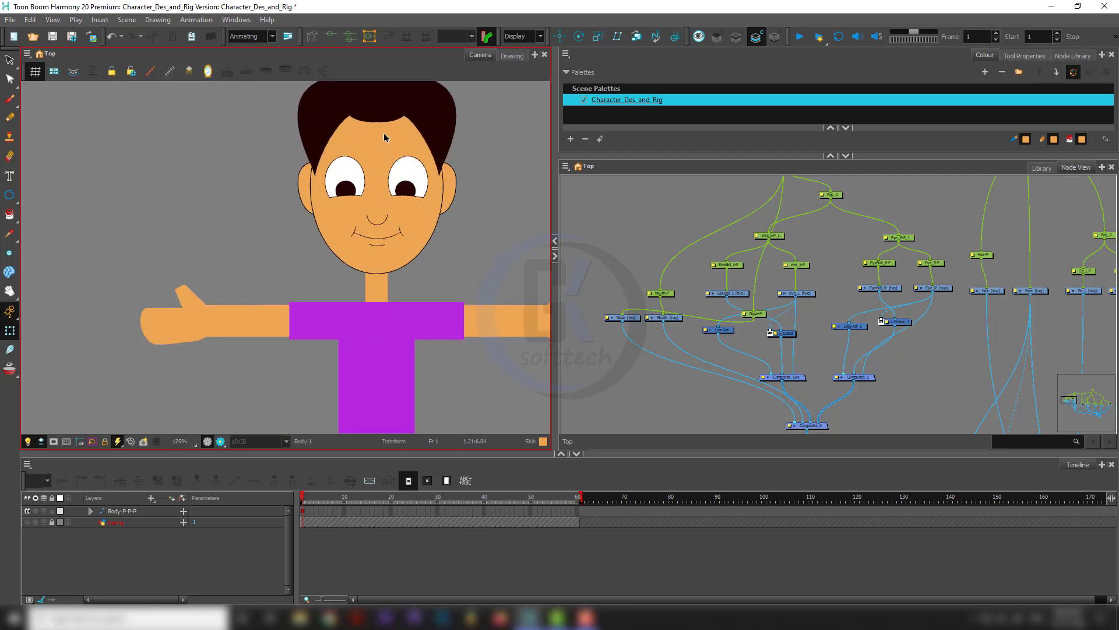
{"action": "left_click_drag", "start_coordinate": [425, 357], "coordinate": [429, 257]}
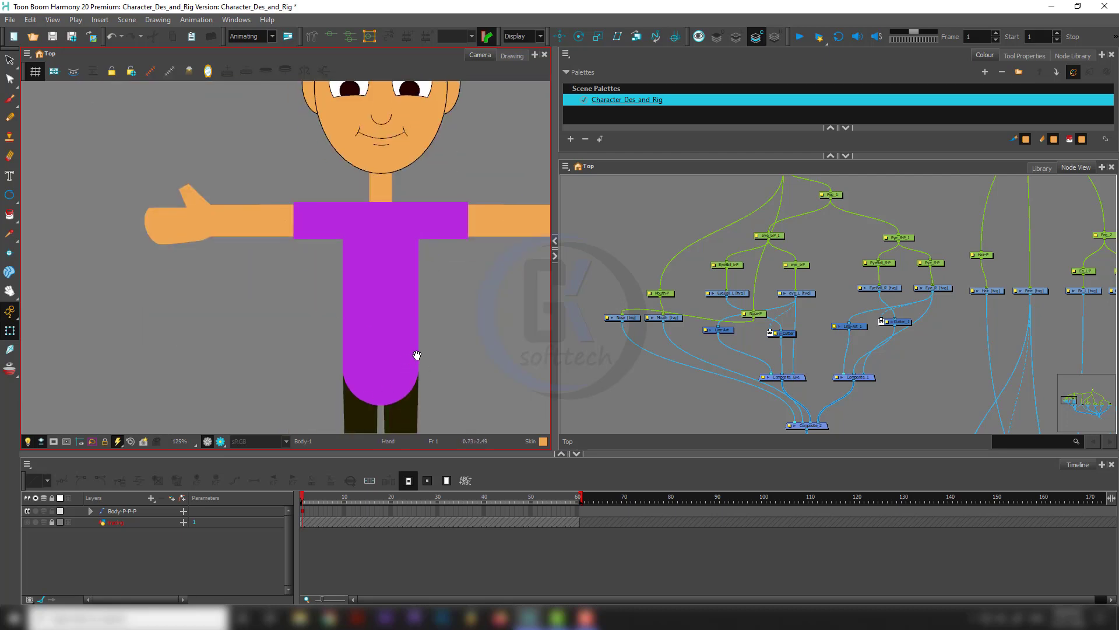
{"action": "scroll", "coordinate": [417, 355], "scroll_direction": "down", "scroll_amount": 2}
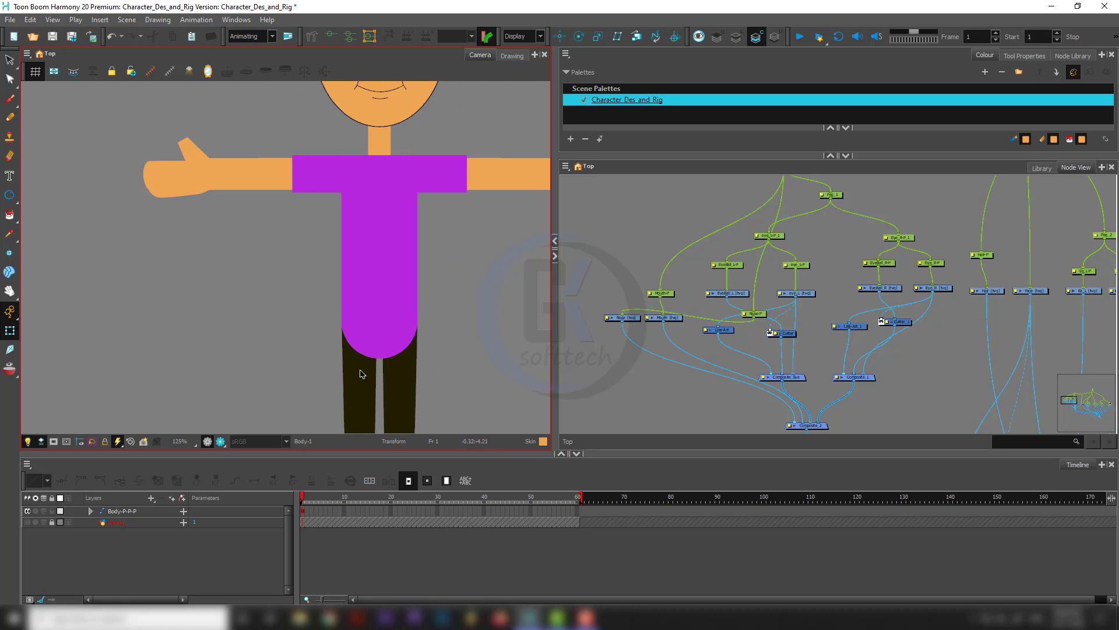
{"action": "left_click_drag", "start_coordinate": [408, 264], "coordinate": [395, 355]}
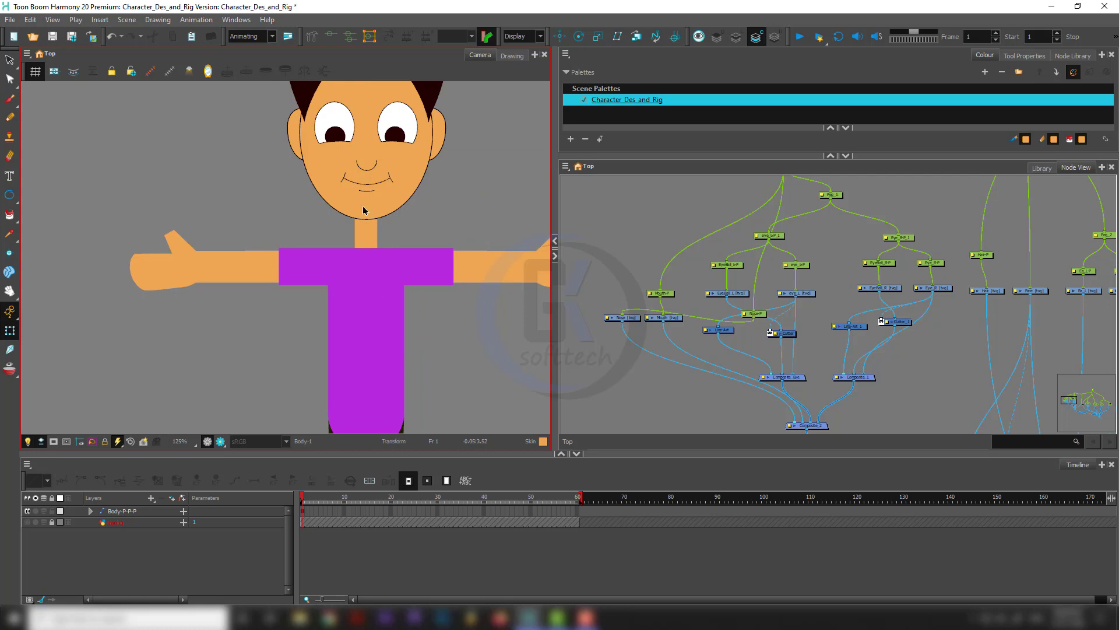
{"action": "scroll", "coordinate": [362, 208], "scroll_direction": "down", "scroll_amount": 4}
{"action": "scroll", "coordinate": [369, 135], "scroll_direction": "up", "scroll_amount": 4}
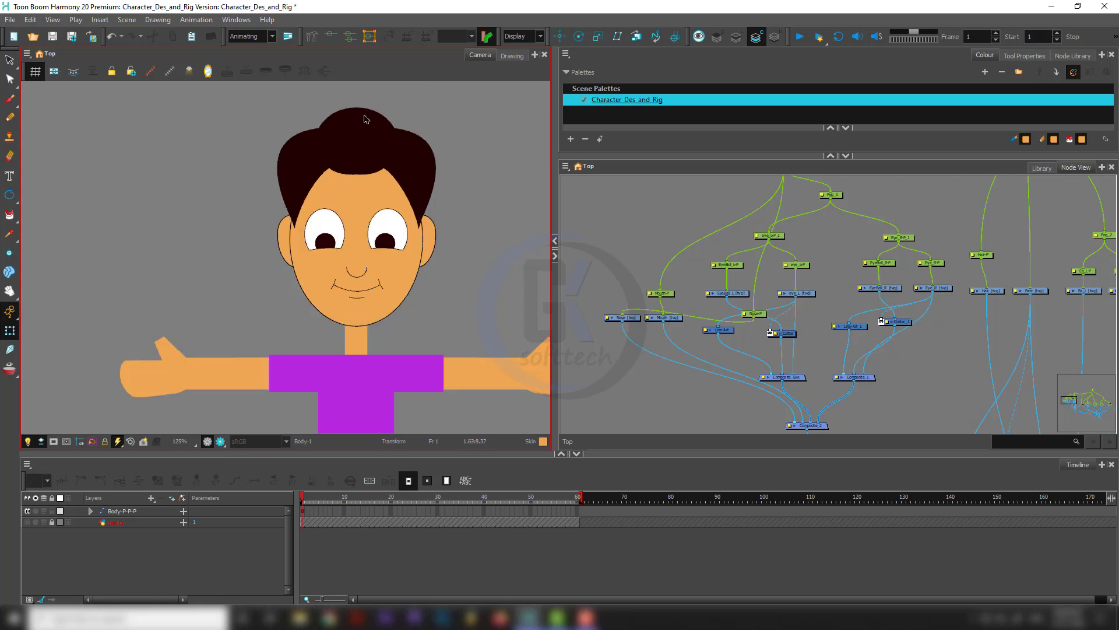
{"action": "left_click_drag", "start_coordinate": [437, 300], "coordinate": [403, 246]}
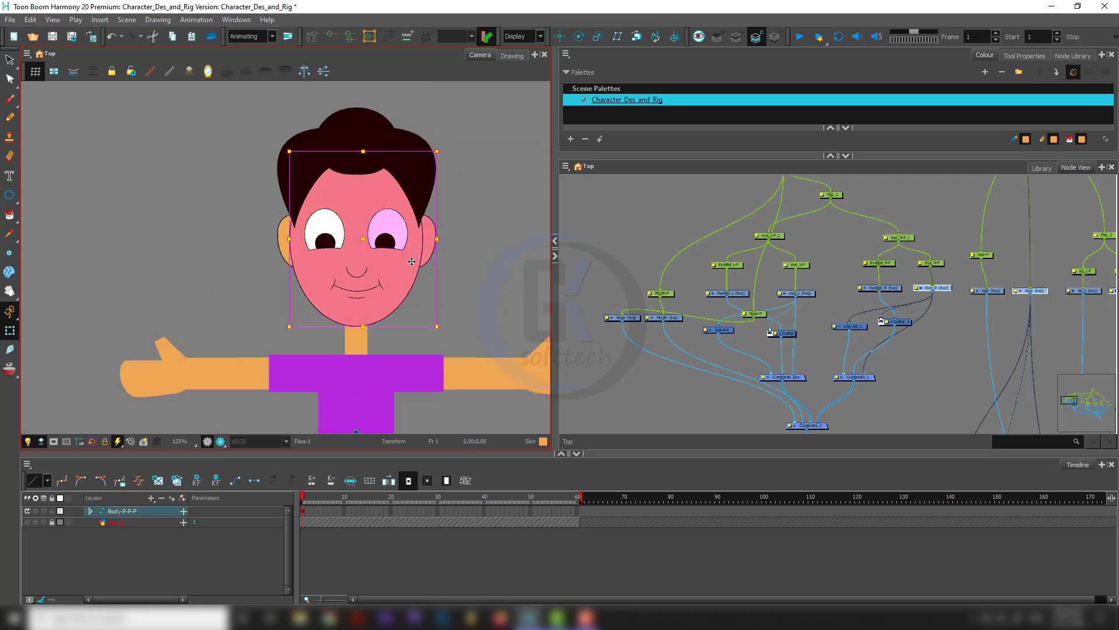
{"action": "left_click", "coordinate": [454, 324]}
{"action": "scroll", "coordinate": [455, 324], "scroll_direction": "down", "scroll_amount": 3}
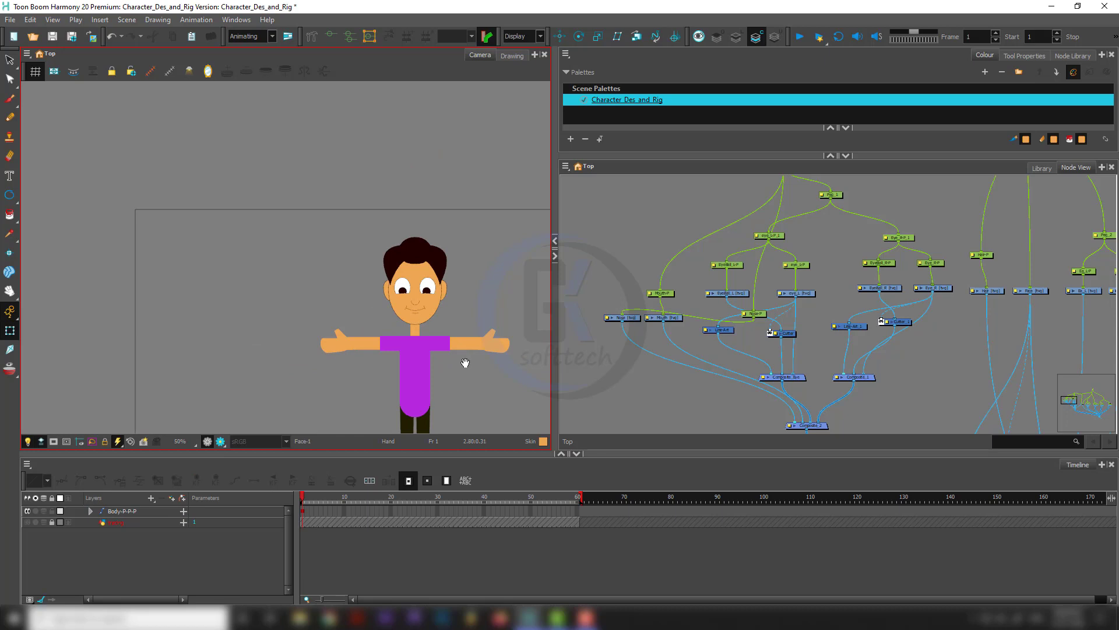
{"action": "left_click_drag", "start_coordinate": [465, 362], "coordinate": [437, 271]}
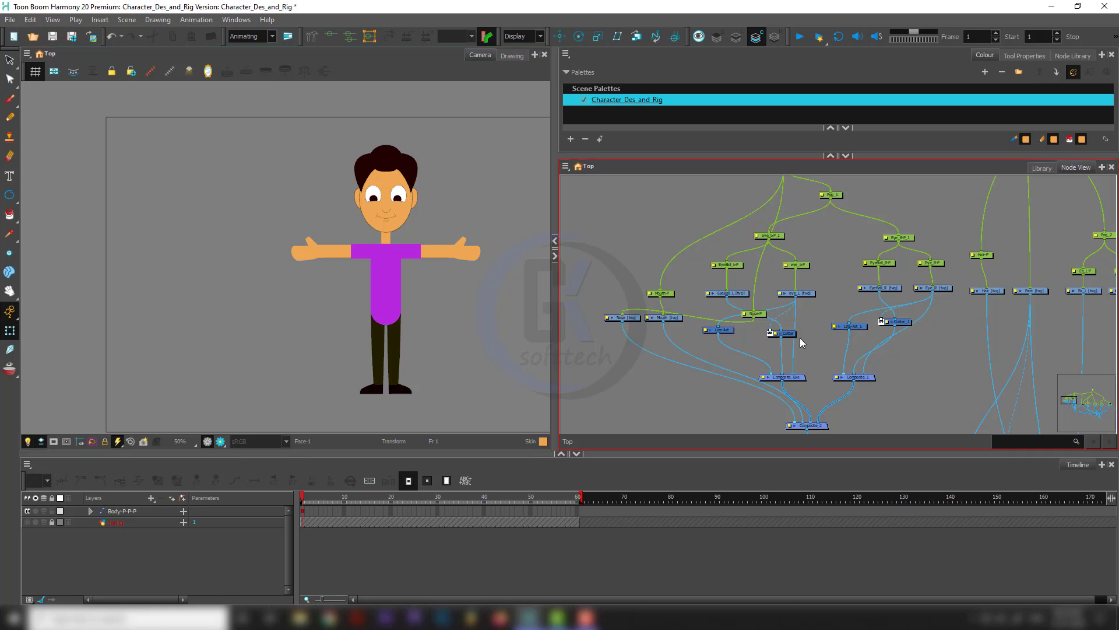
Move the nose's peg directly above the Nose drawing node and select the peg holding all facial features.
{"action": "left_click_drag", "start_coordinate": [765, 319], "coordinate": [634, 300]}
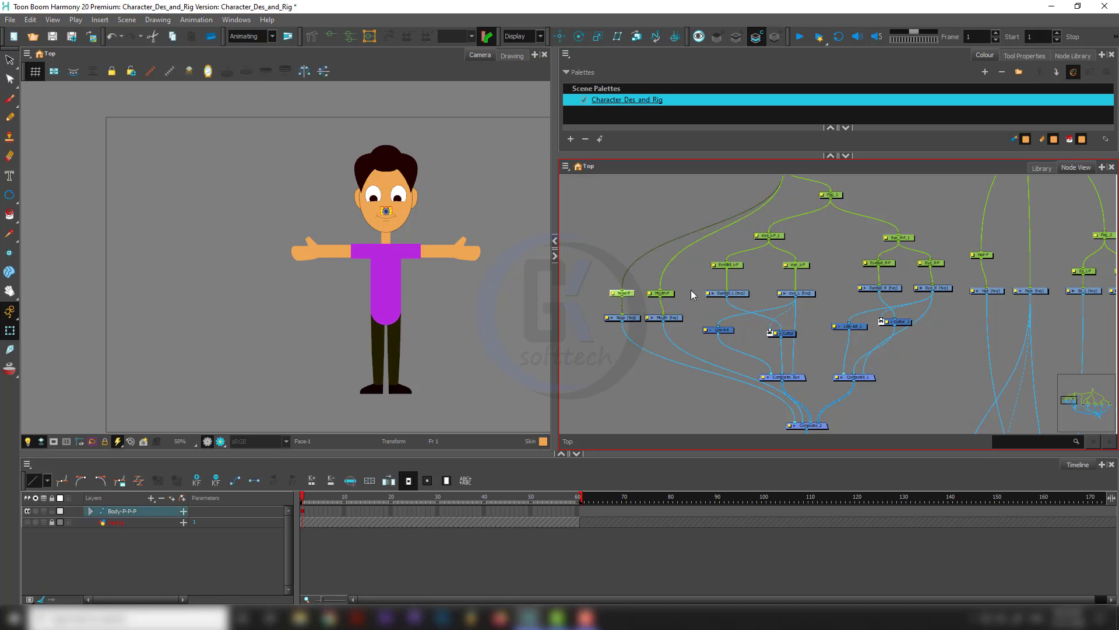
{"action": "scroll", "coordinate": [825, 242], "scroll_direction": "down", "scroll_amount": 3}
{"action": "left_click", "coordinate": [805, 208]}
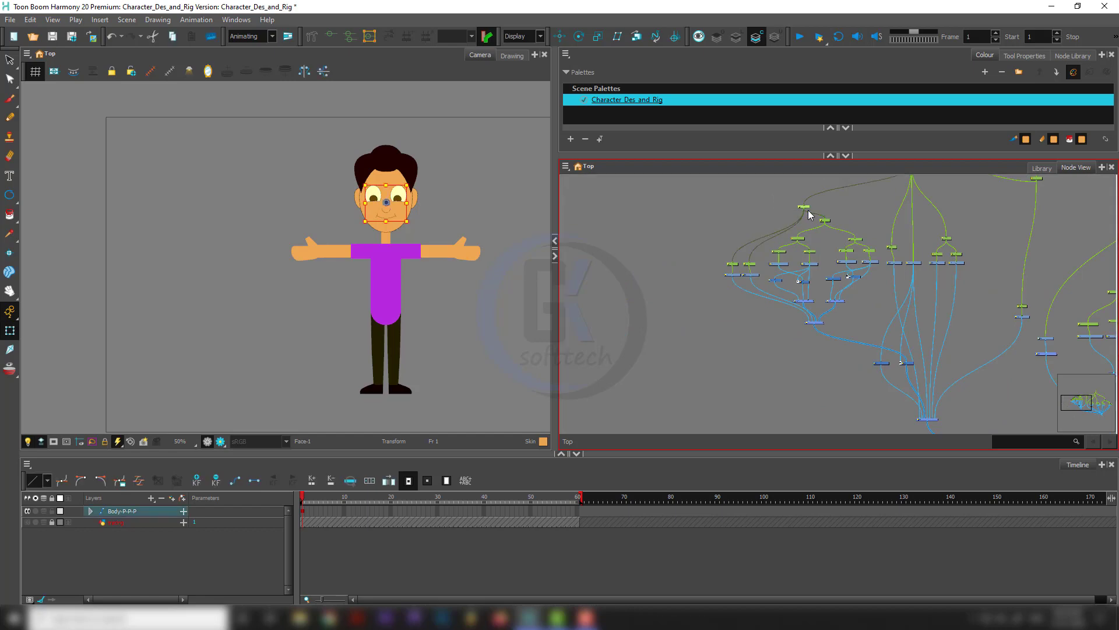
Make the Node View slightly taller and look over the character's complete node network.
{"action": "scroll", "coordinate": [838, 271], "scroll_direction": "up", "scroll_amount": 3}
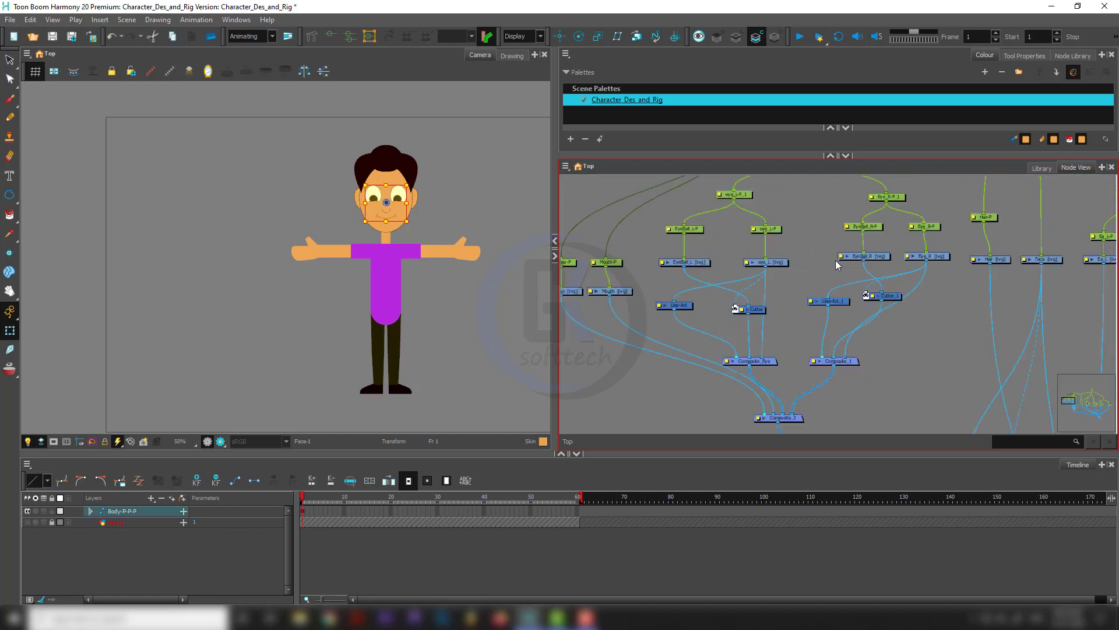
{"action": "scroll", "coordinate": [784, 294], "scroll_direction": "down", "scroll_amount": 3}
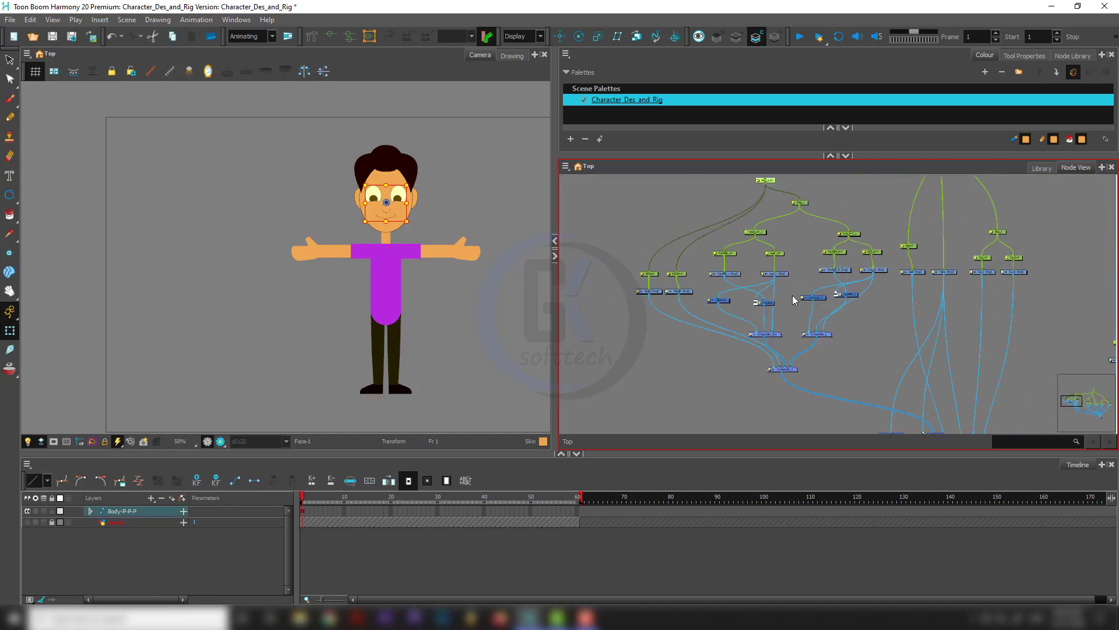
{"action": "scroll", "coordinate": [838, 302], "scroll_direction": "up", "scroll_amount": 4}
{"action": "left_click_drag", "start_coordinate": [711, 156], "coordinate": [712, 140]}
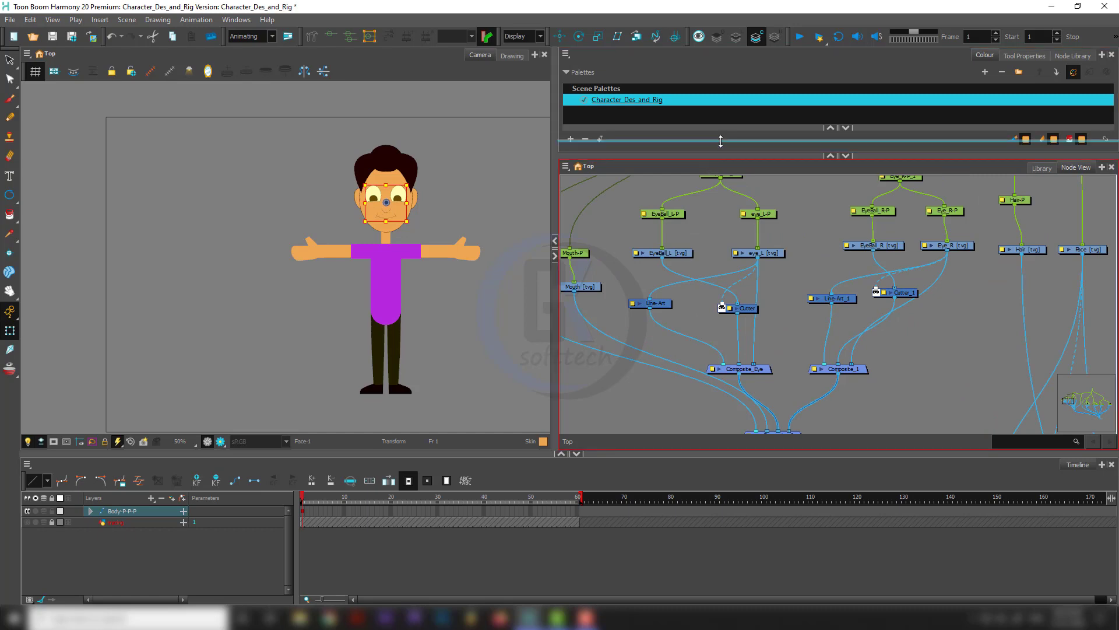
{"action": "scroll", "coordinate": [775, 245], "scroll_direction": "down", "scroll_amount": 3}
{"action": "scroll", "coordinate": [922, 249], "scroll_direction": "up", "scroll_amount": 5}
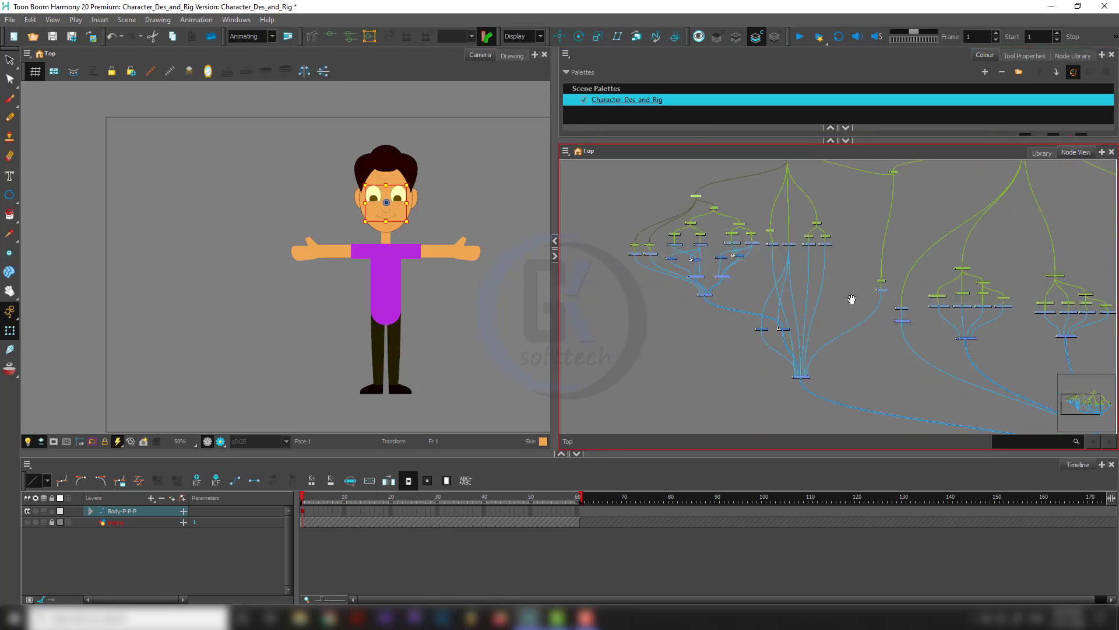
{"action": "scroll", "coordinate": [876, 312], "scroll_direction": "down", "scroll_amount": 4}
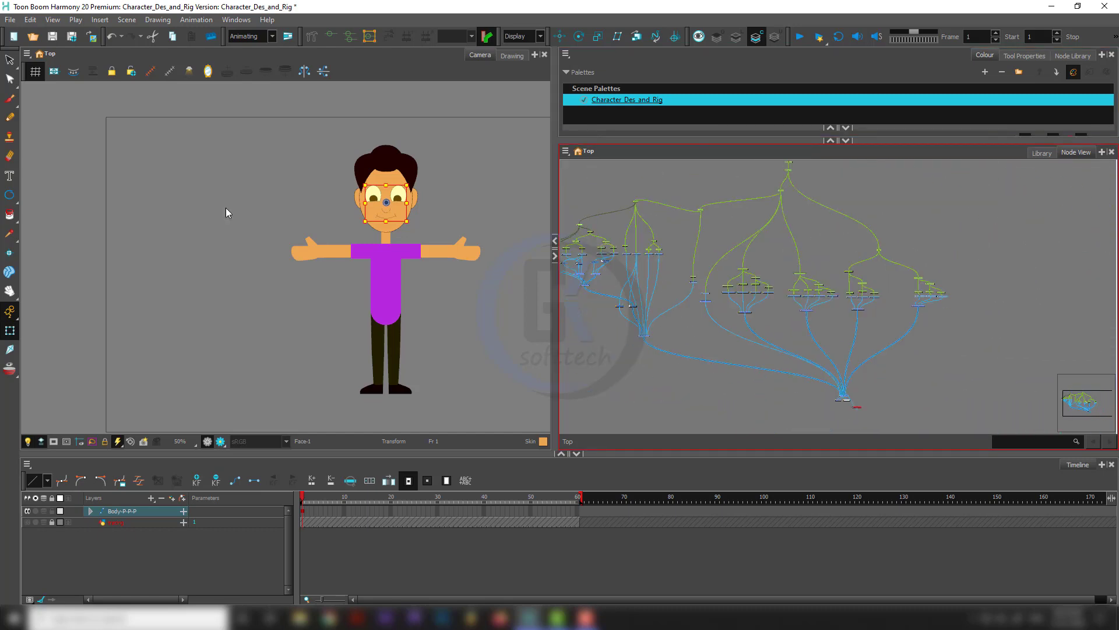
{"action": "scroll", "coordinate": [382, 218], "scroll_direction": "up", "scroll_amount": 2}
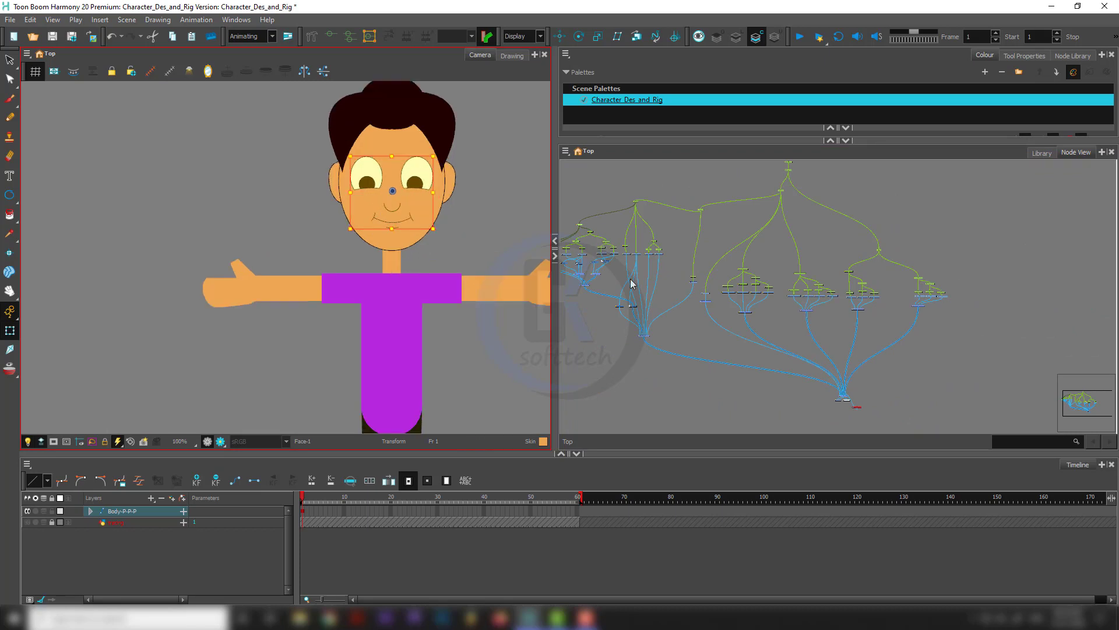
{"action": "left_click", "coordinate": [587, 261]}
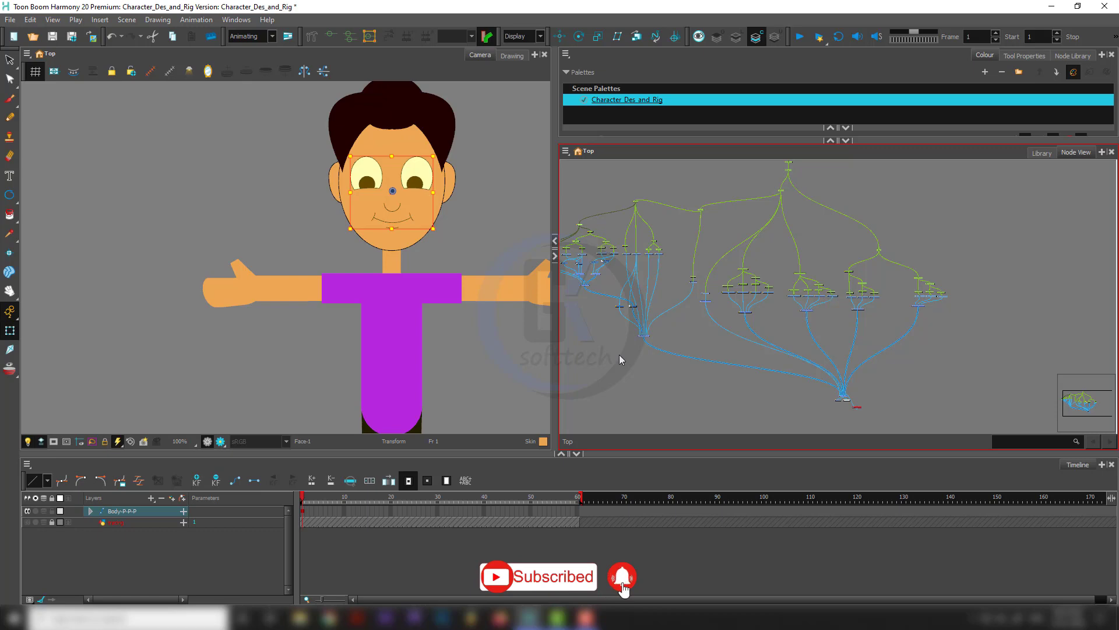
{"action": "left_click", "coordinate": [607, 556]}
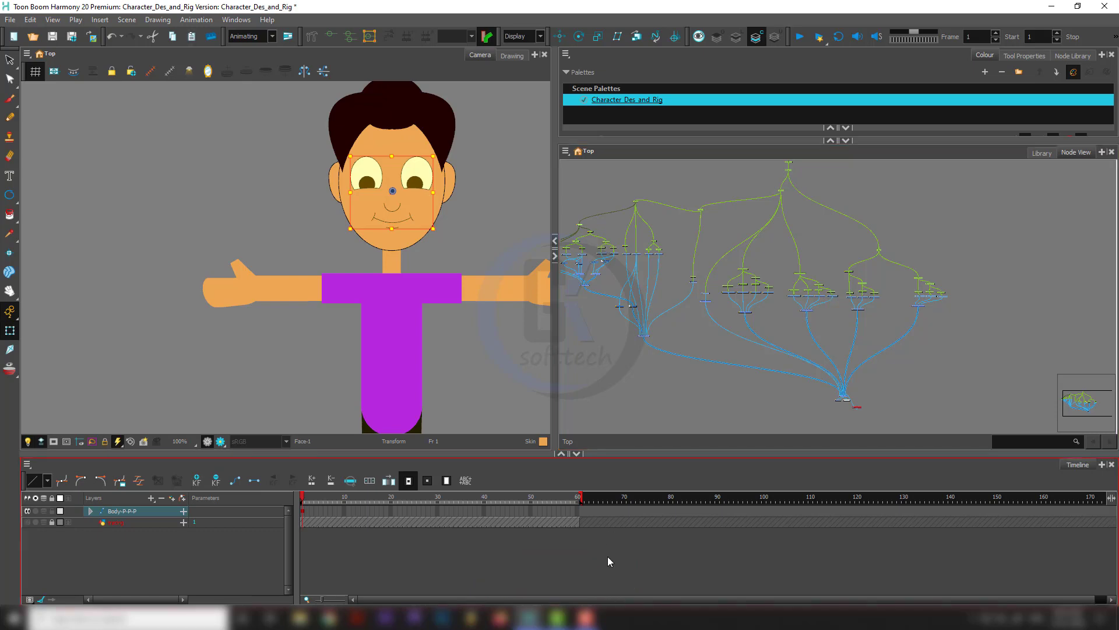